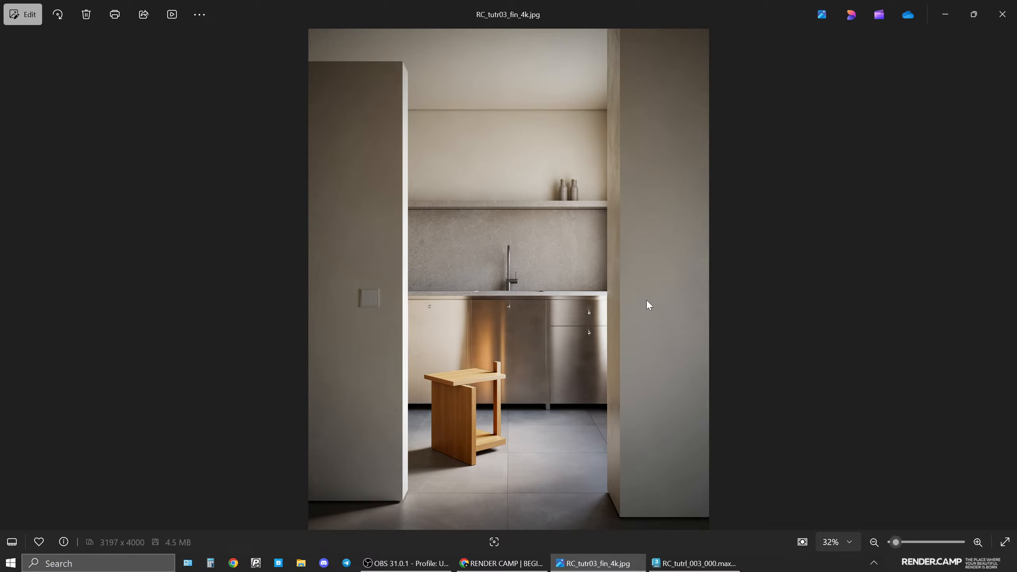
# Switch to the RC_tutrl_003_000 scene in 3ds Max, enlarge the perspective view and inspect the building's exterior.
pyautogui.click(694, 563)
pyautogui.click(521, 237)
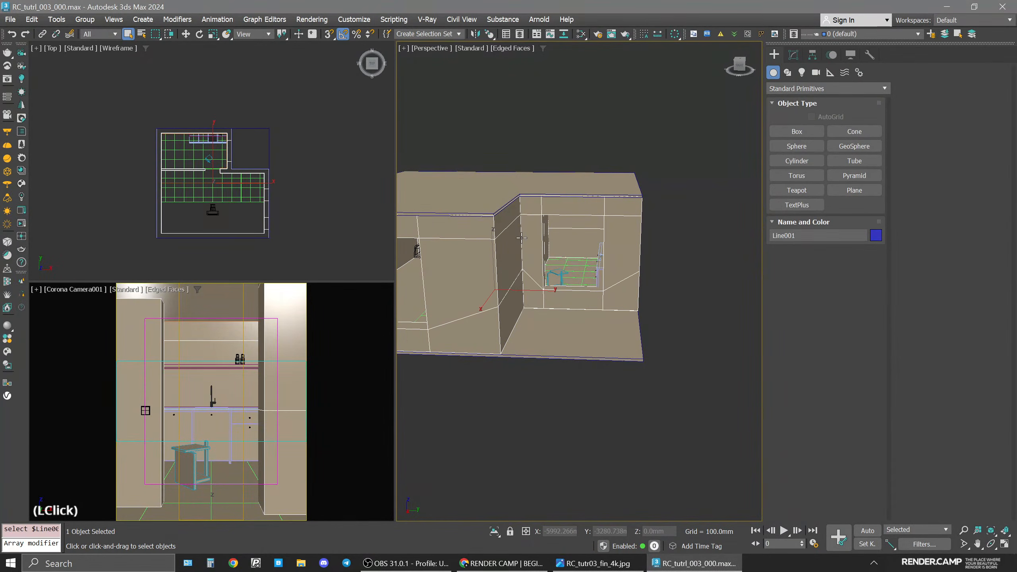
pyautogui.press('space')
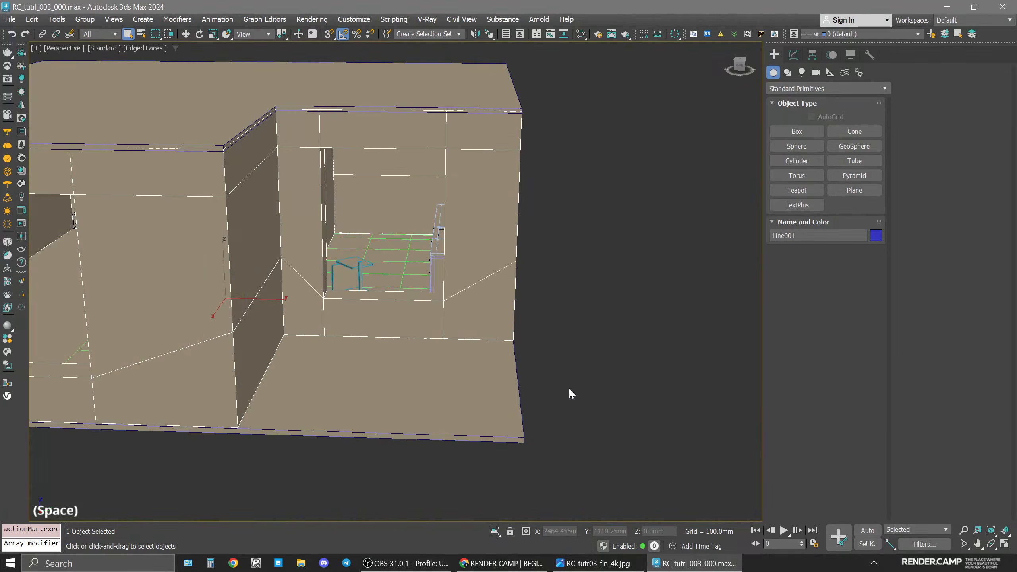
pyautogui.click(550, 307)
pyautogui.moveTo(630, 228); pyautogui.dragTo(751, 257, button='middle')
pyautogui.click(373, 361)
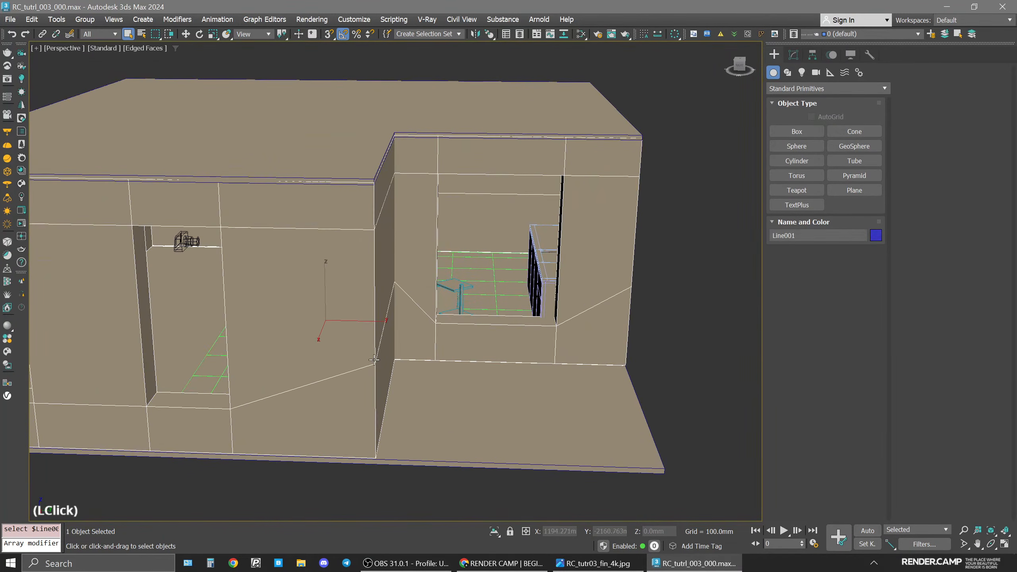
pyautogui.keyDown('alt'); pyautogui.moveTo(392, 356); pyautogui.dragTo(258, 321, button='middle'); pyautogui.keyUp('alt')
pyautogui.scroll(-5, 176, 299)
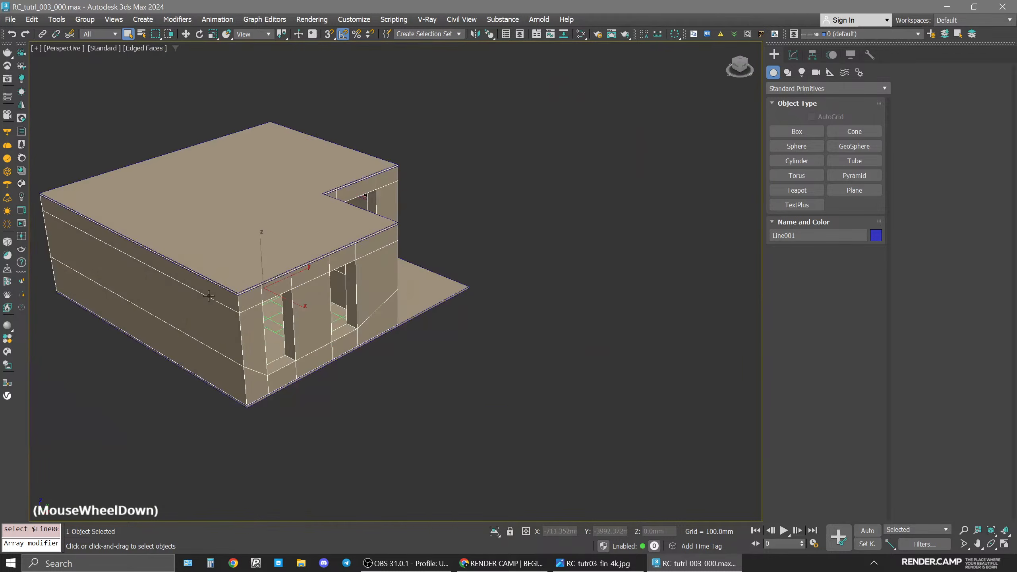
pyautogui.moveTo(176, 299); pyautogui.dragTo(486, 499, button='middle')
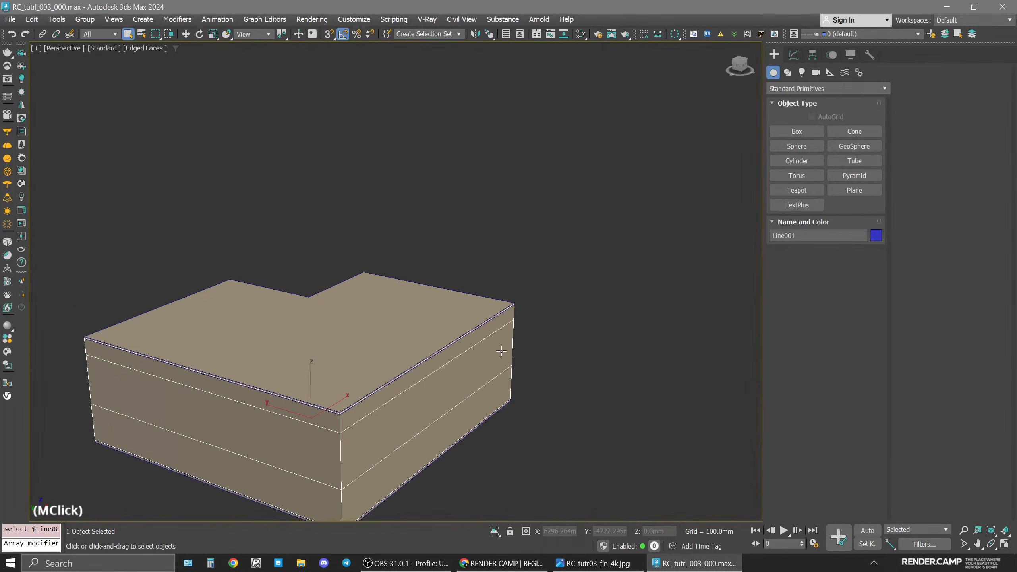
# Examine the building's walls, window openings, ceiling and floor slab from several sides in the perspective view.
pyautogui.press('w')
pyautogui.click(374, 334)
pyautogui.moveTo(515, 384); pyautogui.dragTo(605, 281, button='middle')
pyautogui.keyDown('alt'); pyautogui.moveTo(605, 282); pyautogui.dragTo(545, 370, button='middle'); pyautogui.keyUp('alt')
pyautogui.scroll(3, 520, 300)
pyautogui.click(504, 264)
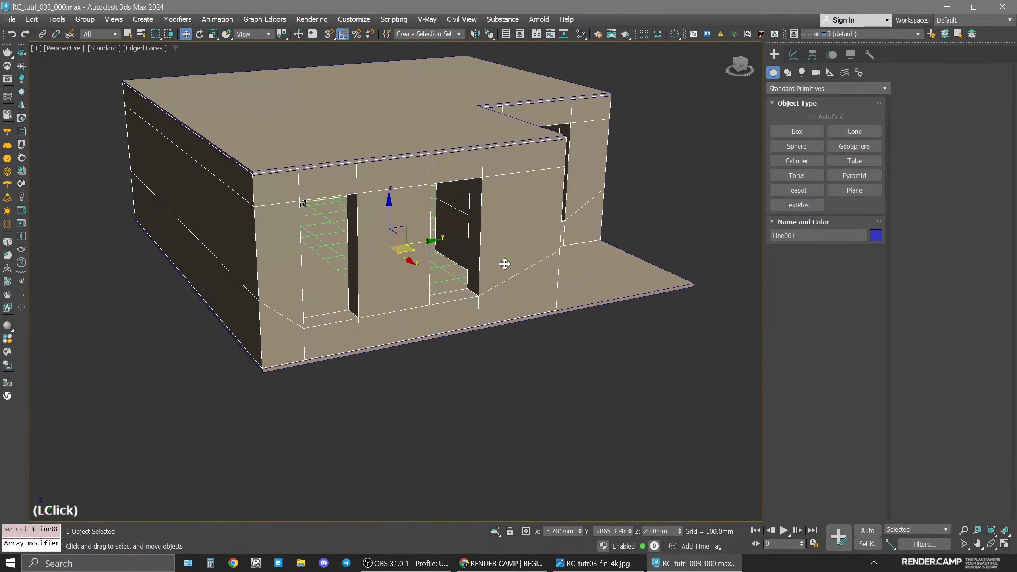
pyautogui.moveTo(505, 264); pyautogui.dragTo(448, 333, button='middle')
pyautogui.middleClick(468, 301)
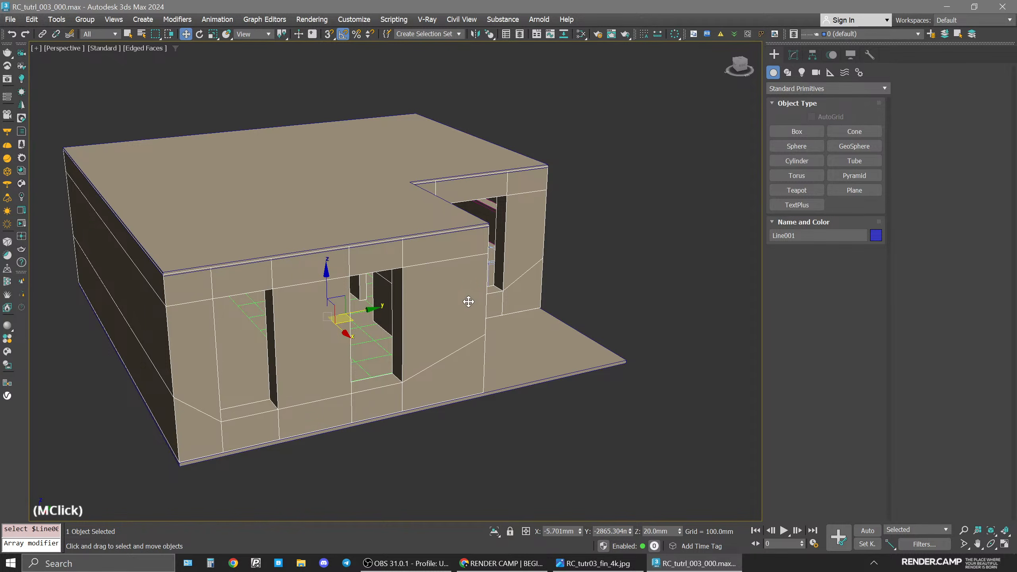
pyautogui.click(661, 245)
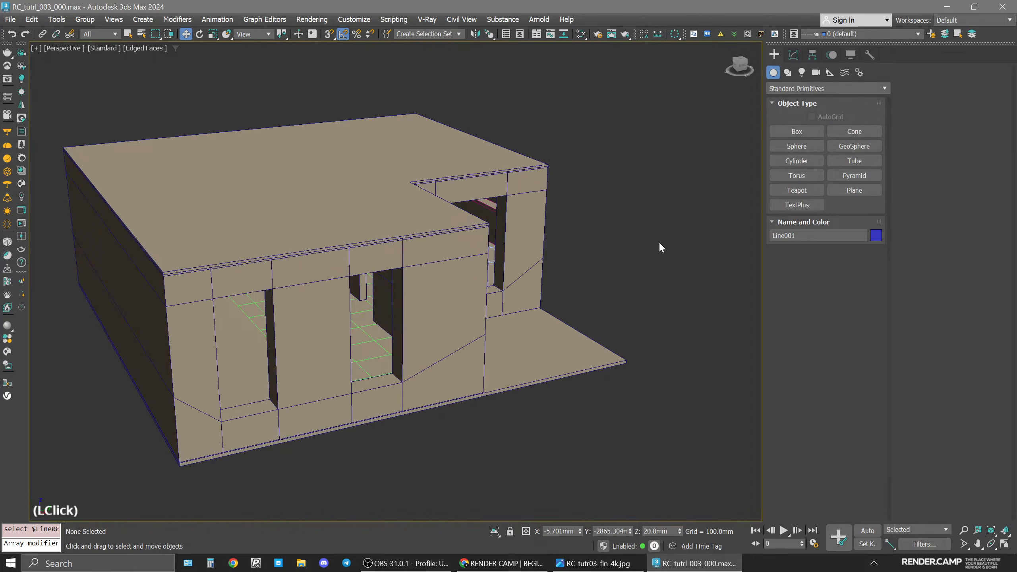
pyautogui.keyDown('alt'); pyautogui.moveTo(661, 245); pyautogui.dragTo(549, 290, button='middle'); pyautogui.keyUp('alt')
pyautogui.click(430, 210)
pyautogui.moveTo(430, 211); pyautogui.dragTo(448, 335, button='middle')
pyautogui.scroll(2, 518, 284)
pyautogui.scroll(2, 427, 260)
pyautogui.scroll(-4, 482, 295)
pyautogui.click(493, 293)
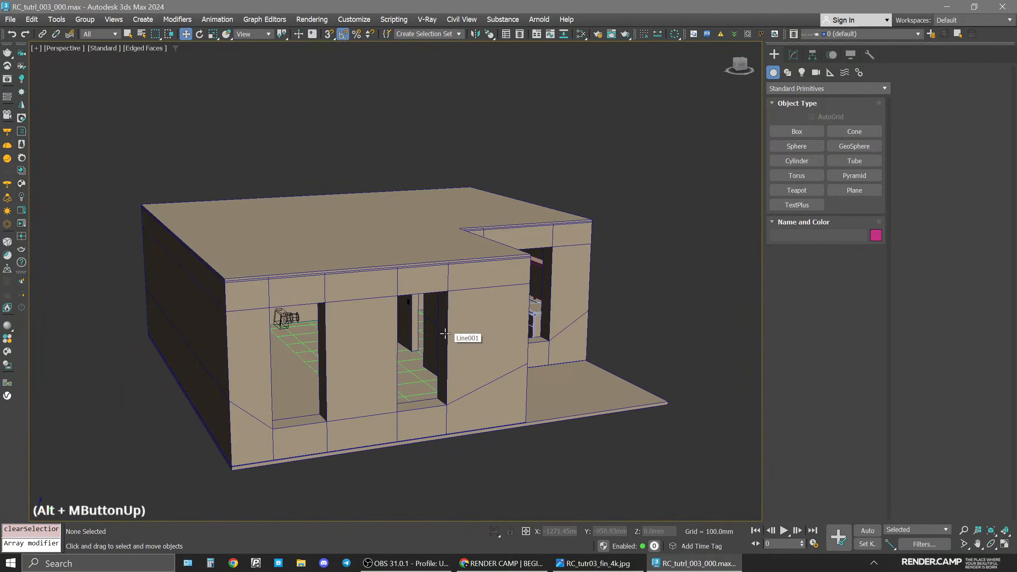
# Open the Layer Explorer and bring it to the front of the docked panels.
pyautogui.click(361, 240)
pyautogui.click(794, 36)
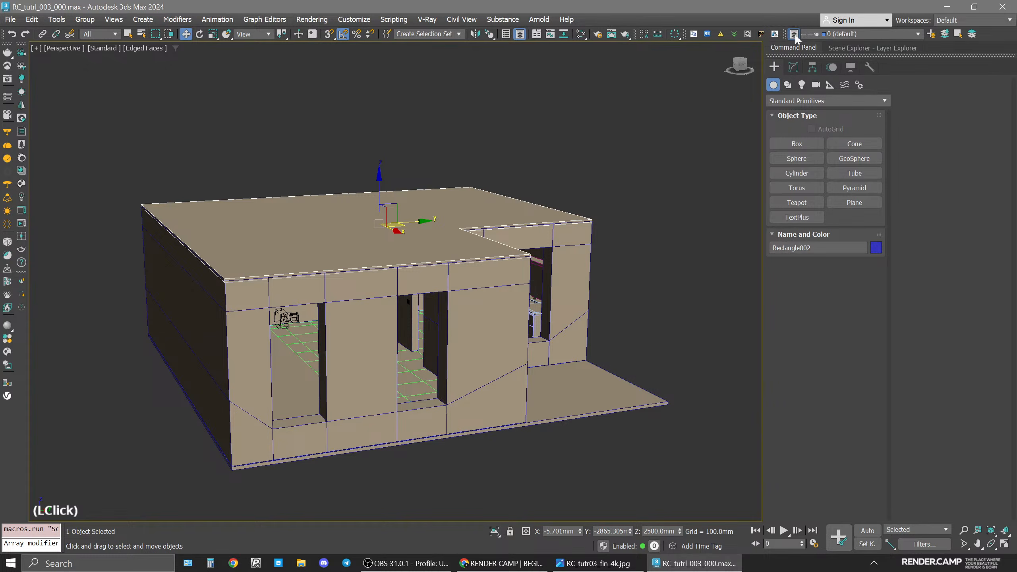
pyautogui.click(852, 48)
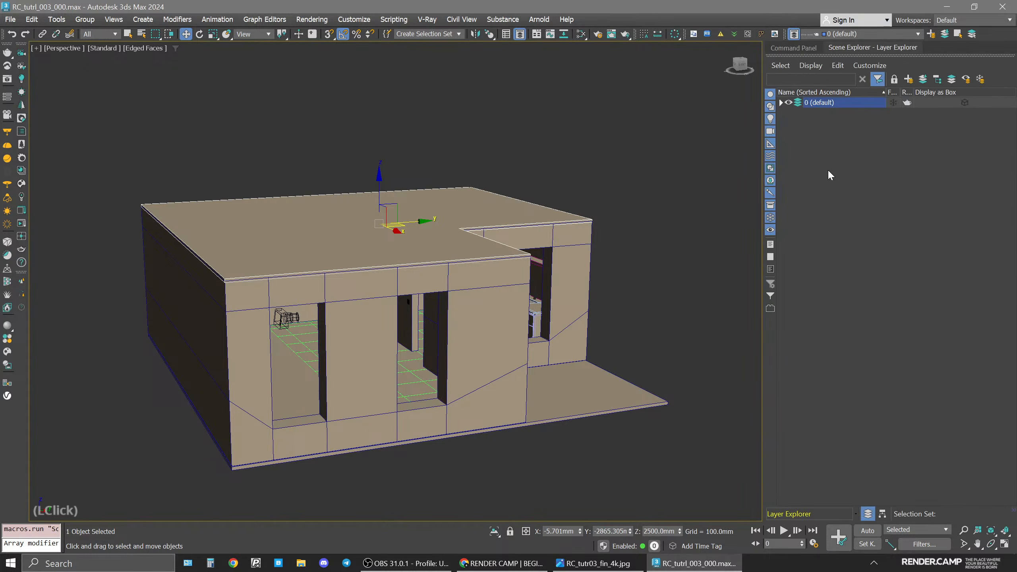
pyautogui.click(793, 47)
pyautogui.click(635, 288)
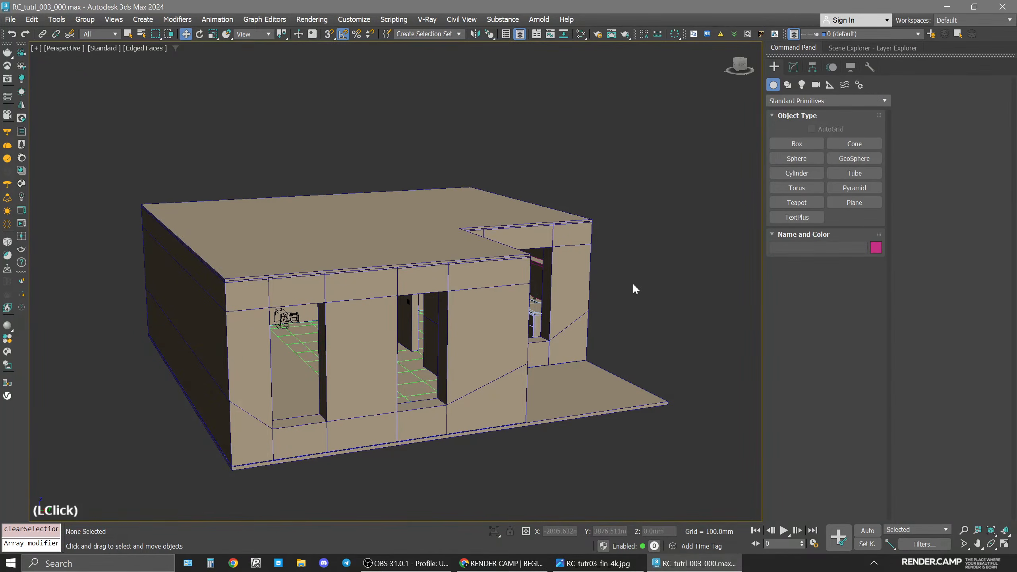
pyautogui.click(845, 46)
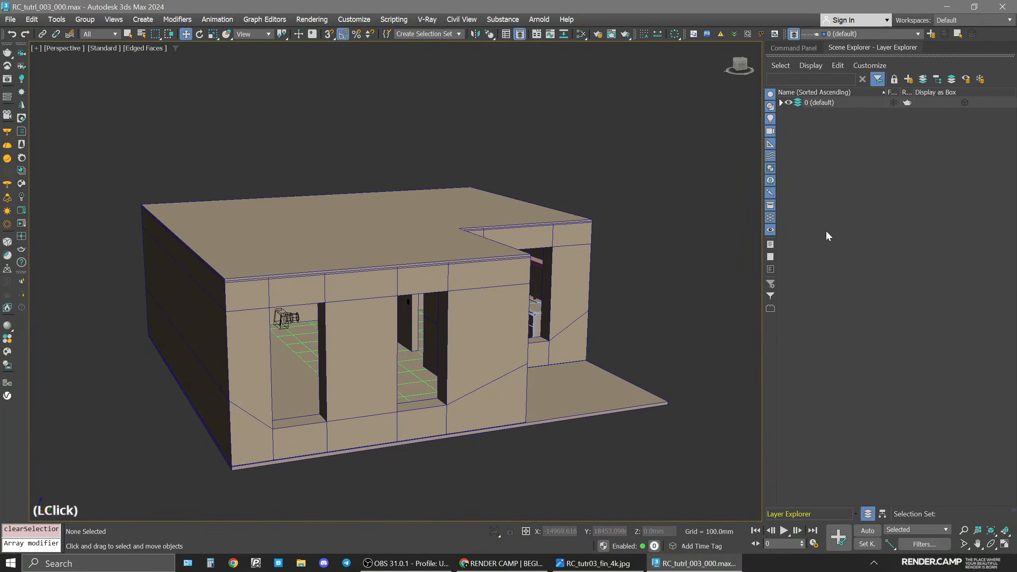
pyautogui.click(593, 388)
pyautogui.click(427, 246)
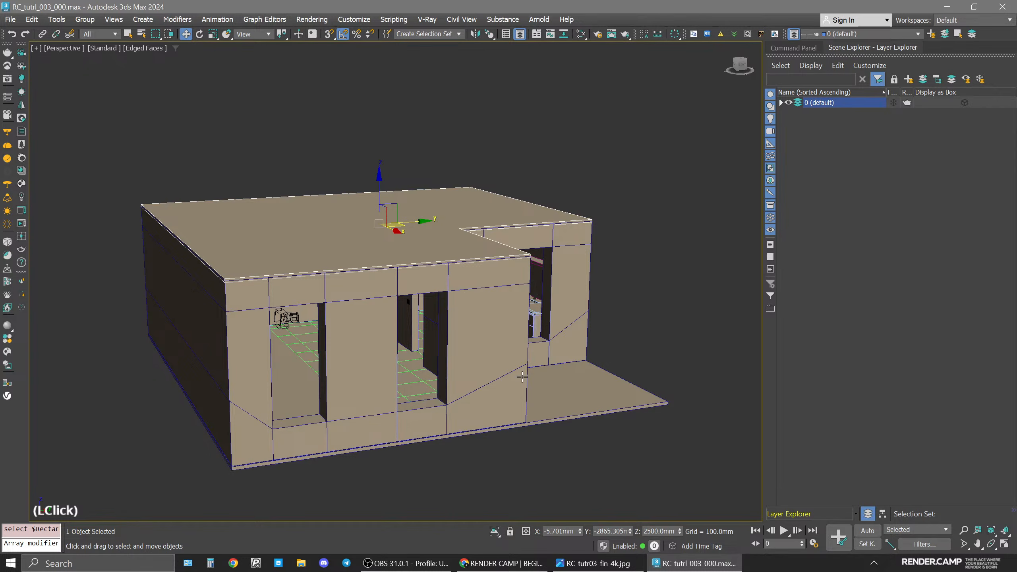
pyautogui.click(646, 454)
pyautogui.keyDown('alt'); pyautogui.moveTo(424, 241); pyautogui.dragTo(453, 276, button='middle'); pyautogui.keyUp('alt')
pyautogui.doubleClick(871, 194)
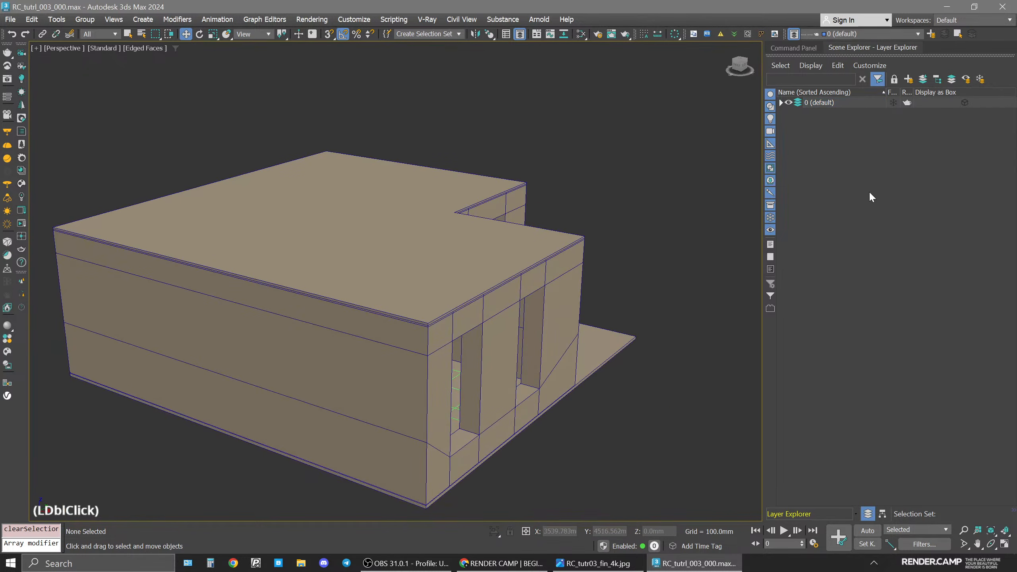
# Create a new layer named 100_cam.
pyautogui.click(908, 79)
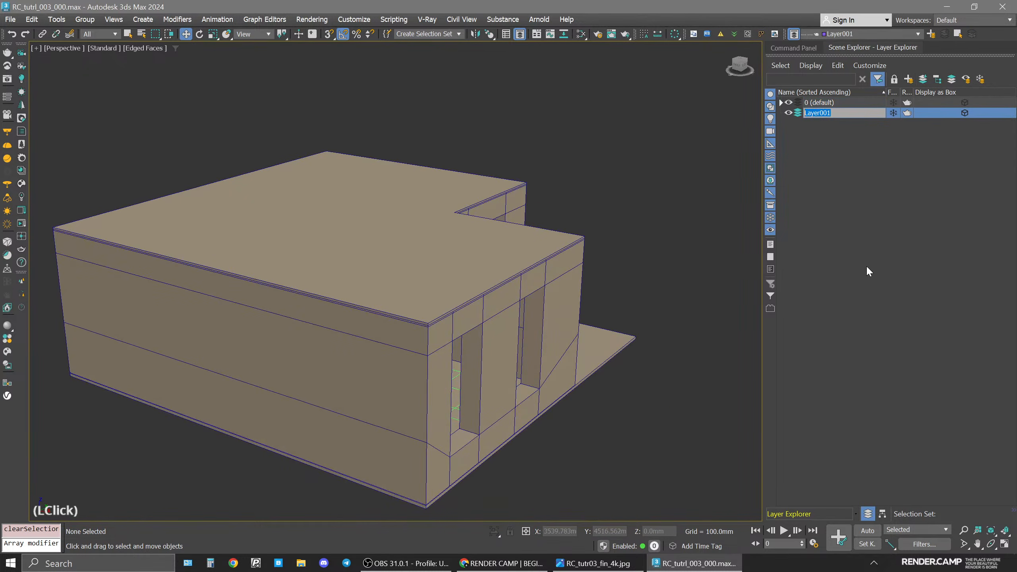
pyautogui.write('100)cam')
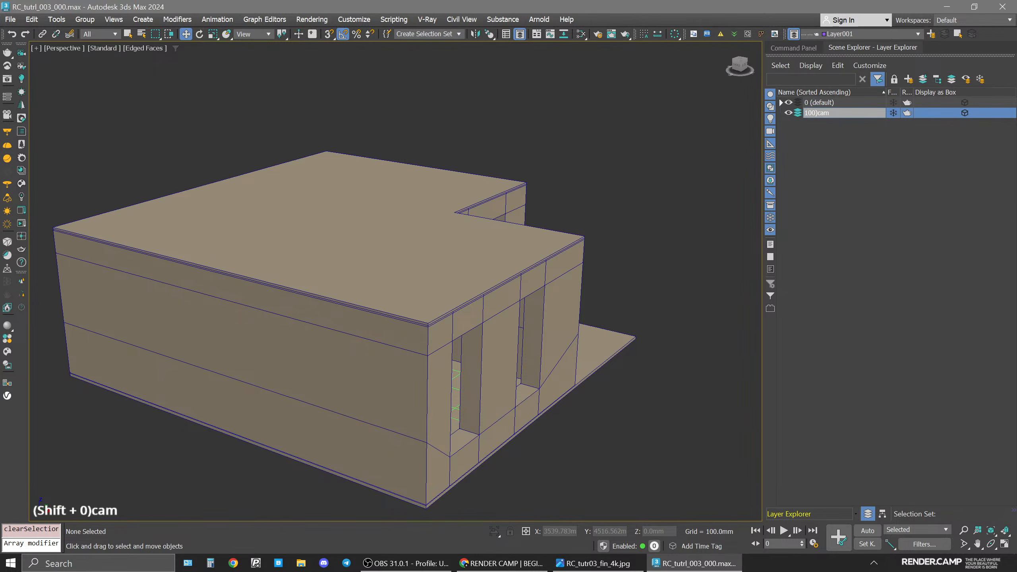
pyautogui.press('BackSpace')
pyautogui.press('BackSpace')
pyautogui.press('BackSpace')
pyautogui.press('BackSpace')
pyautogui.write('_cam')
pyautogui.press('Return')
# Add the Corona camera to the 100_cam layer from the multi-viewport layout and hide that layer.
pyautogui.press('space')
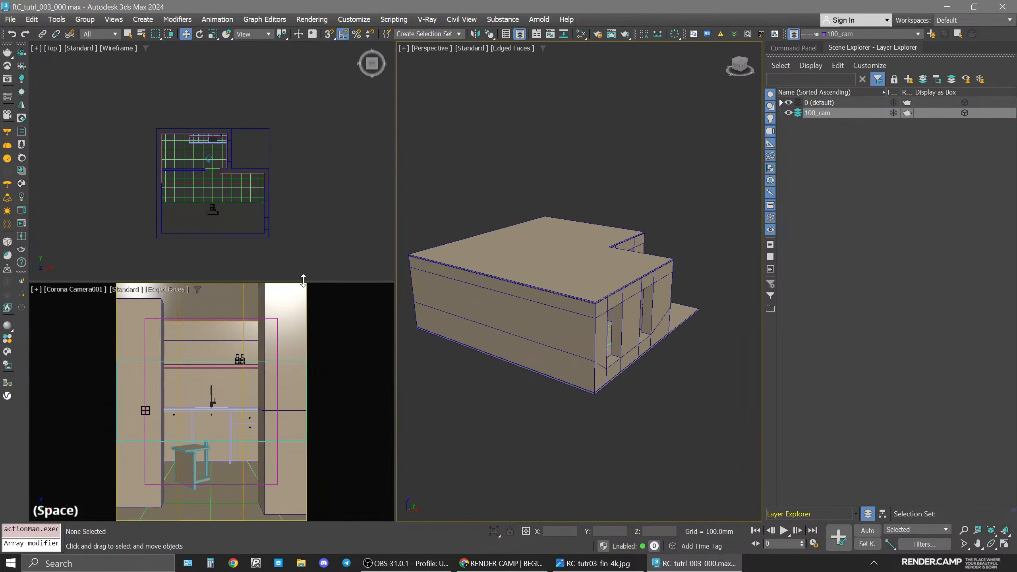
pyautogui.click(216, 215)
pyautogui.click(213, 212)
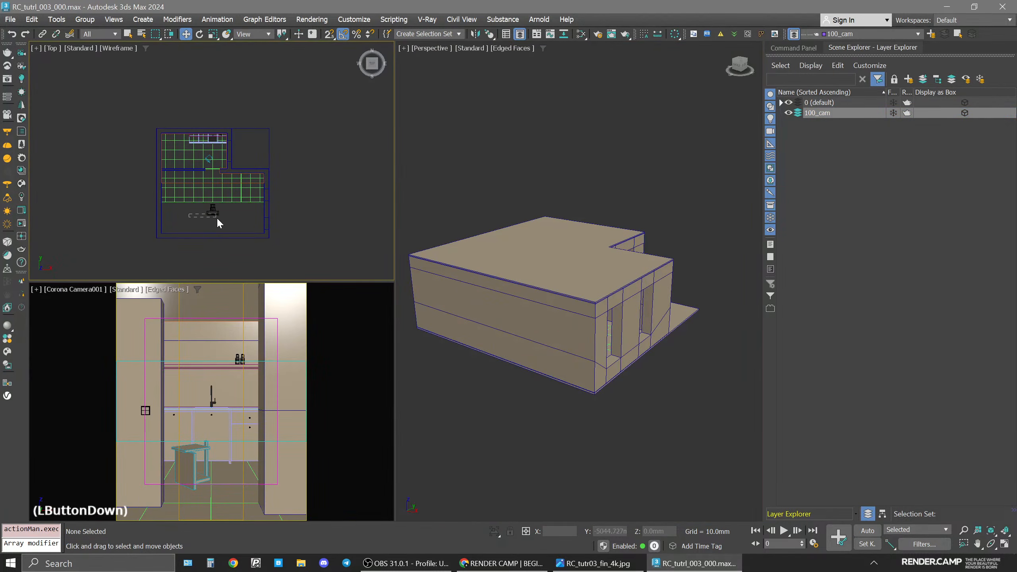
pyautogui.click(921, 79)
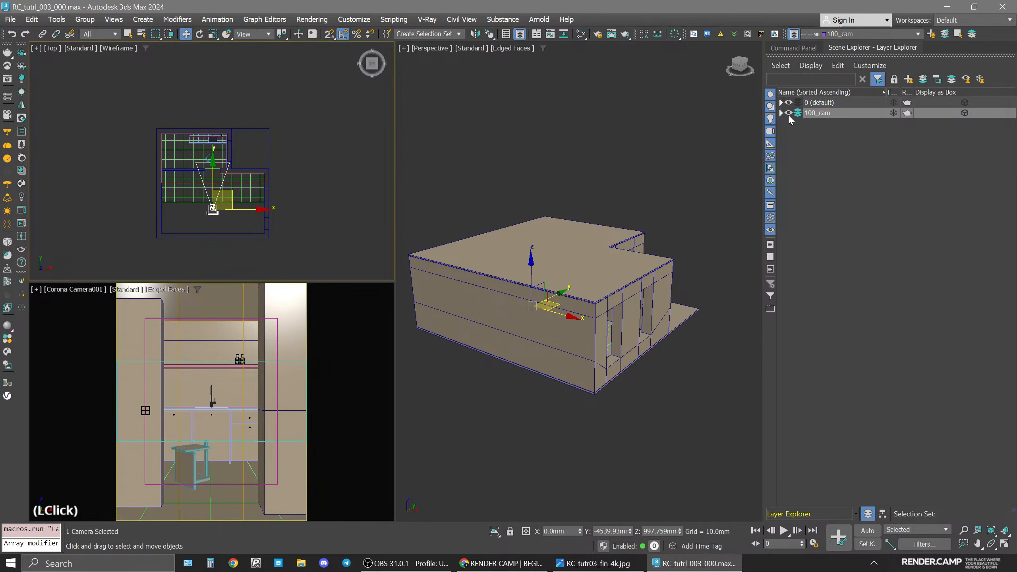
pyautogui.click(787, 113)
# Create a new layer named 101_ceiling.
pyautogui.click(908, 80)
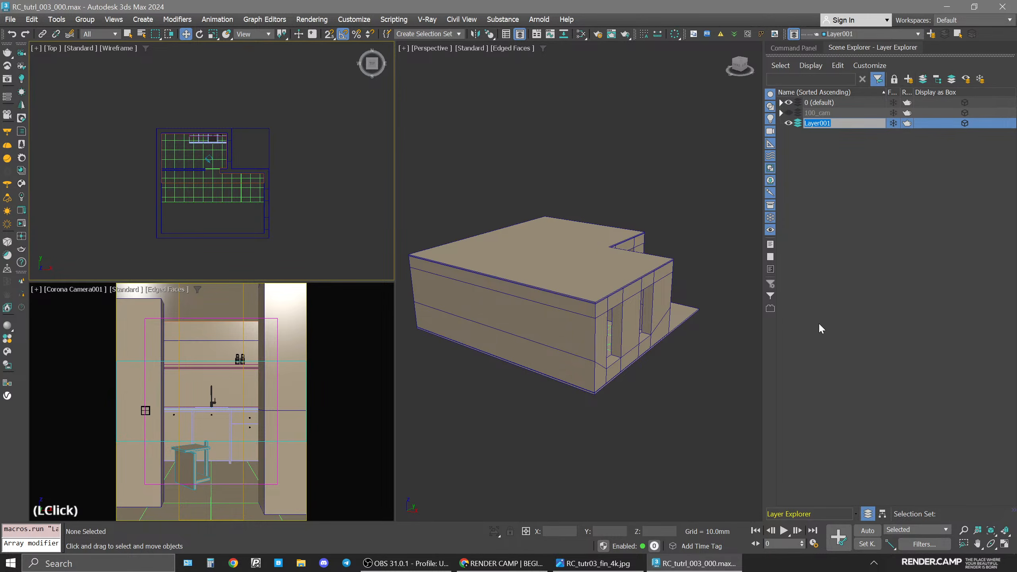
pyautogui.write('101_cei')
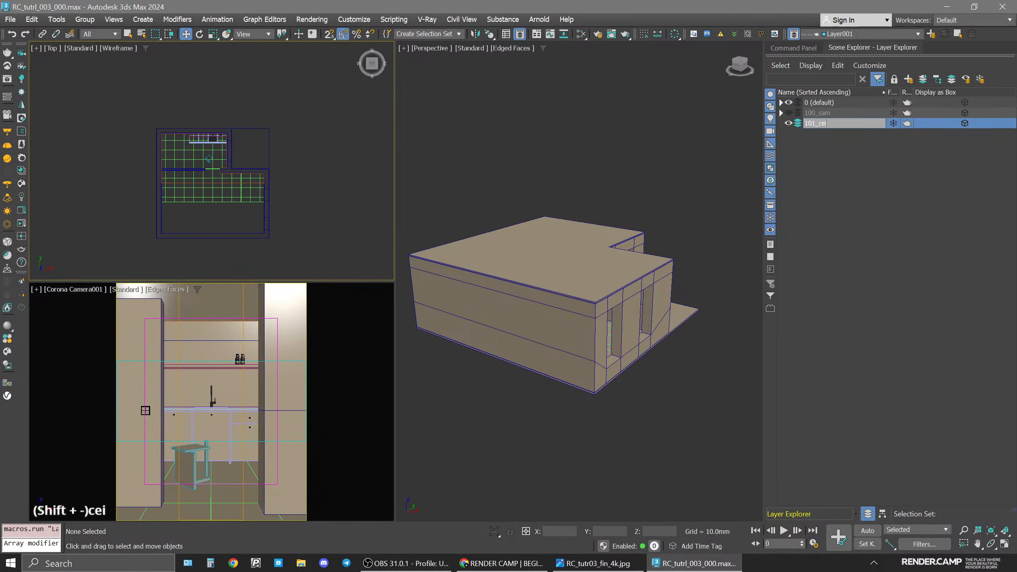
pyautogui.write('ling')
pyautogui.press('Return')
# Move the roof slab and the second ceiling object beneath it to the 101_ceiling layer, and hide that layer.
pyautogui.click(597, 265)
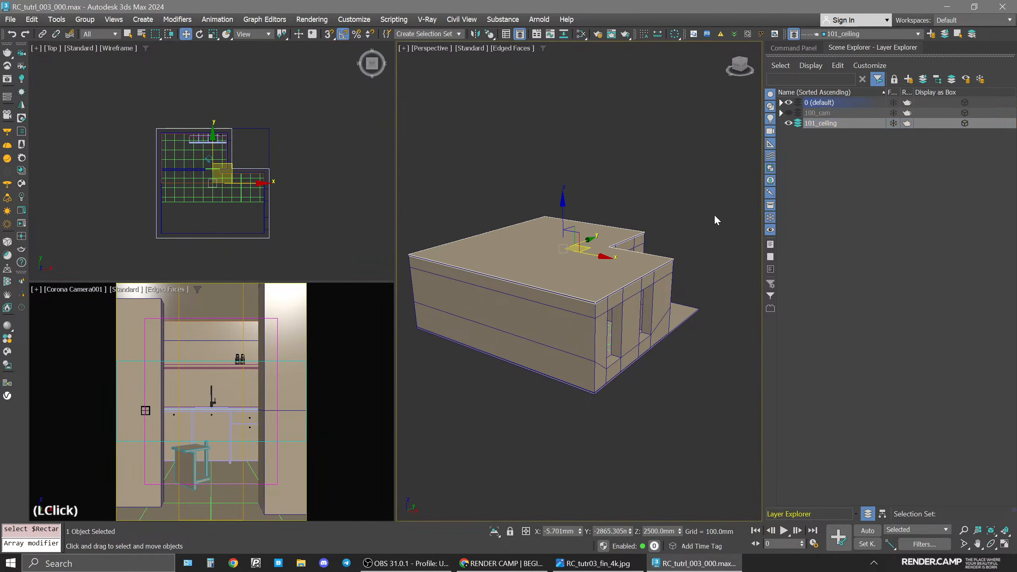
pyautogui.click(924, 80)
pyautogui.click(797, 122)
pyautogui.click(789, 124)
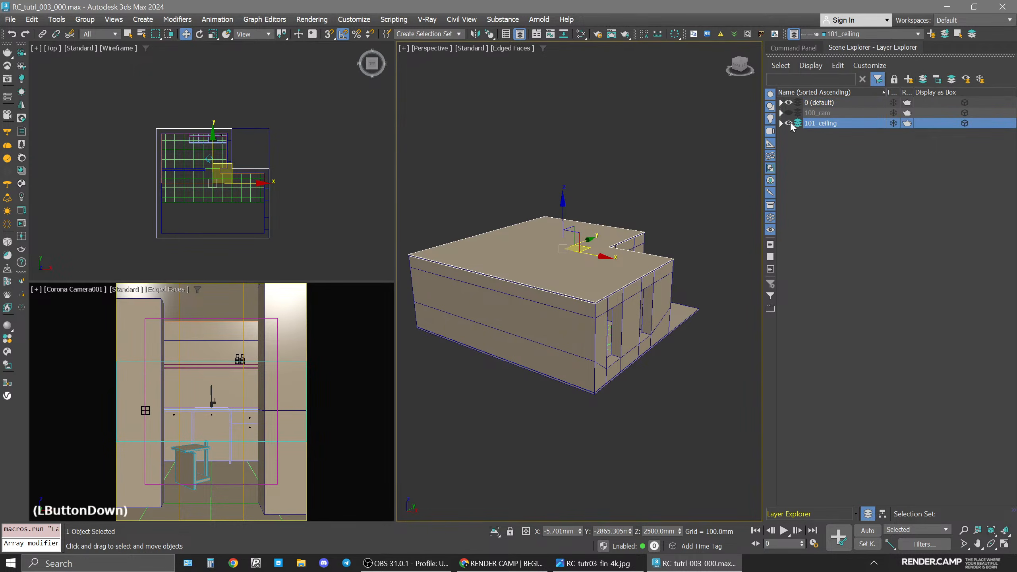
pyautogui.click(565, 235)
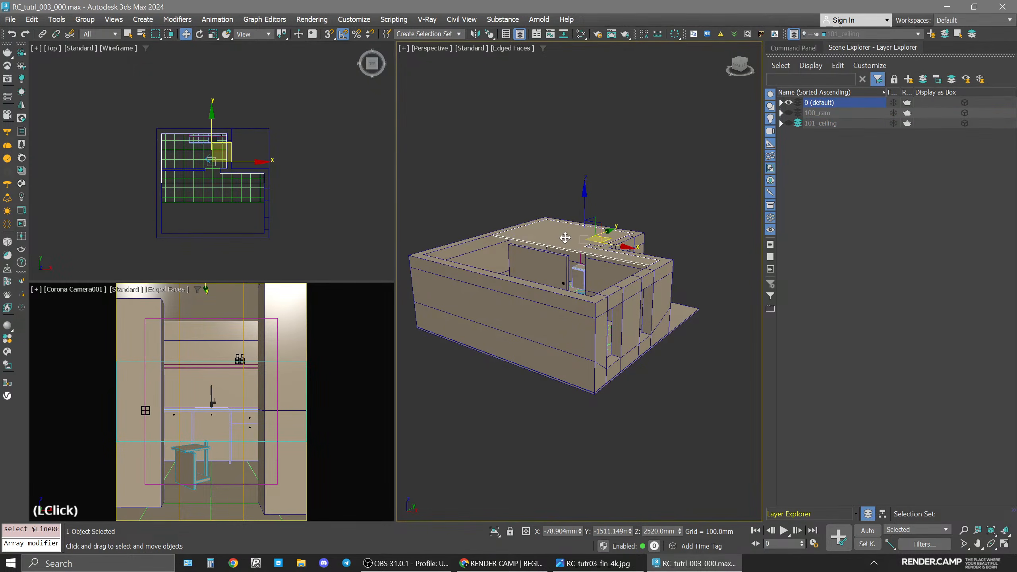
pyautogui.click(923, 80)
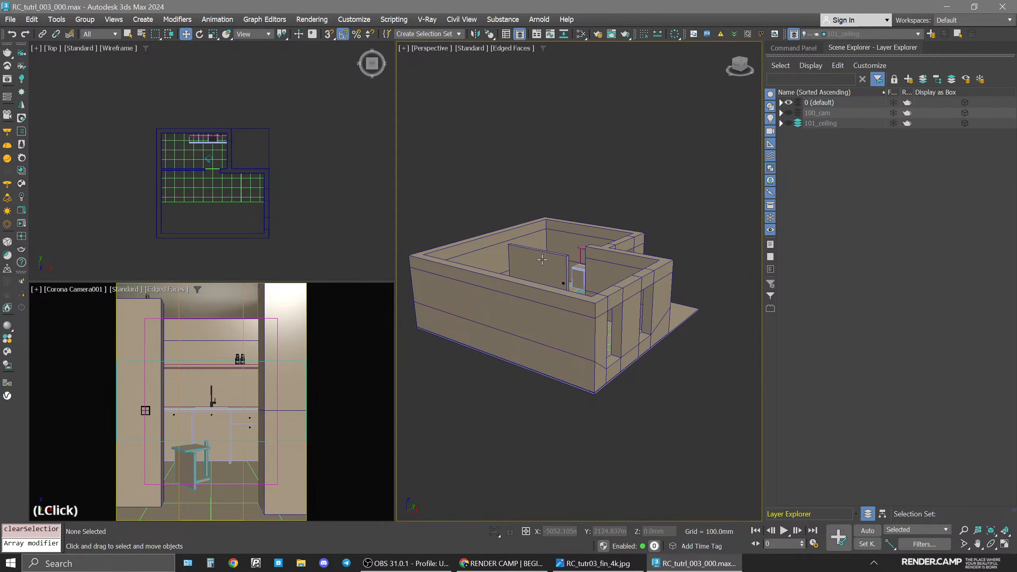
# Create a new layer named 200_walls.
pyautogui.click(908, 79)
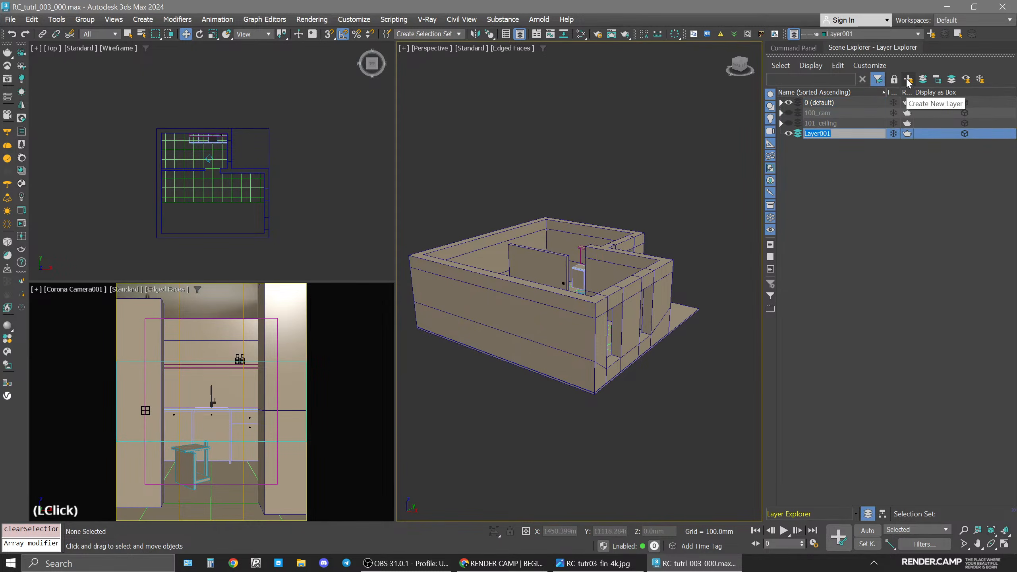
pyautogui.write('200_walls')
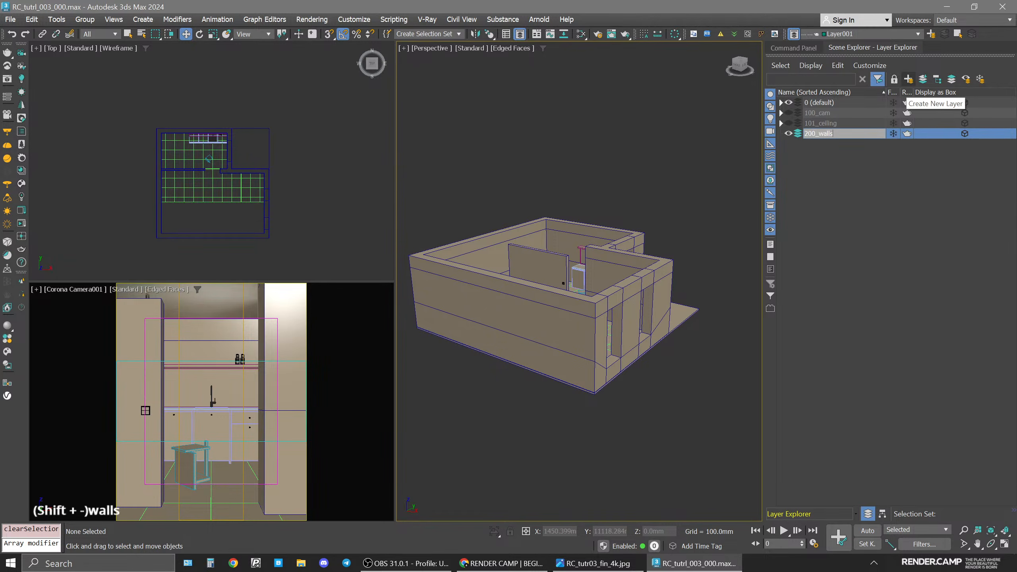
pyautogui.press('Return')
# Add the building's walls to the 200_walls layer and hide that layer.
pyautogui.click(630, 318)
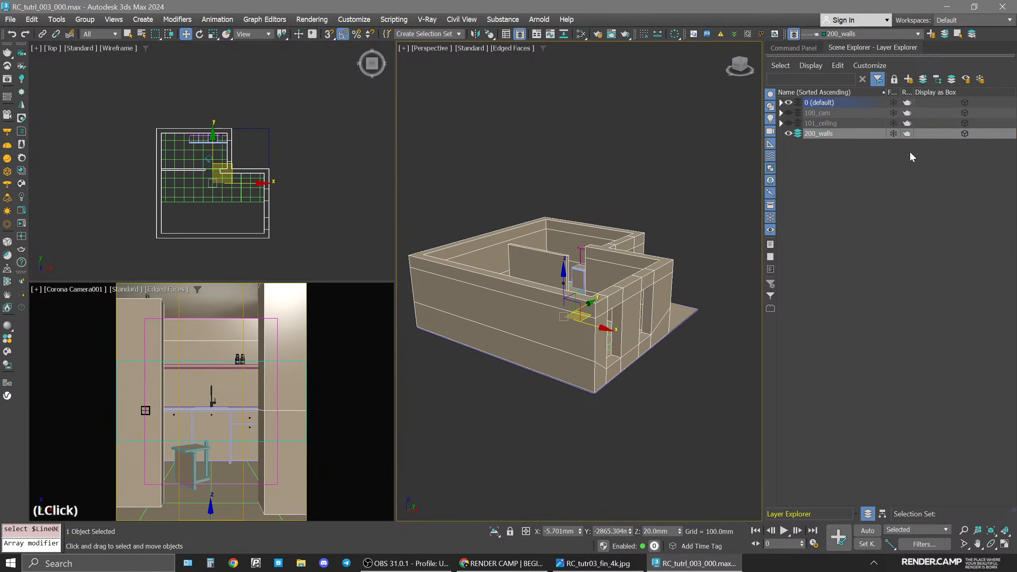
pyautogui.click(923, 79)
pyautogui.click(787, 133)
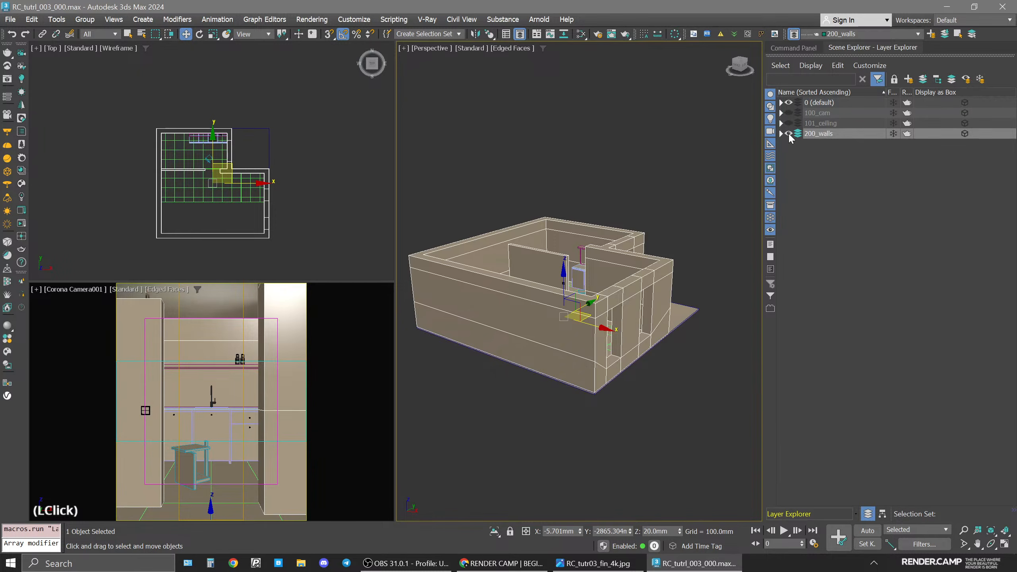
# Clear the selection of the floor objects and create a new layer named 300_floor.
pyautogui.click(630, 352)
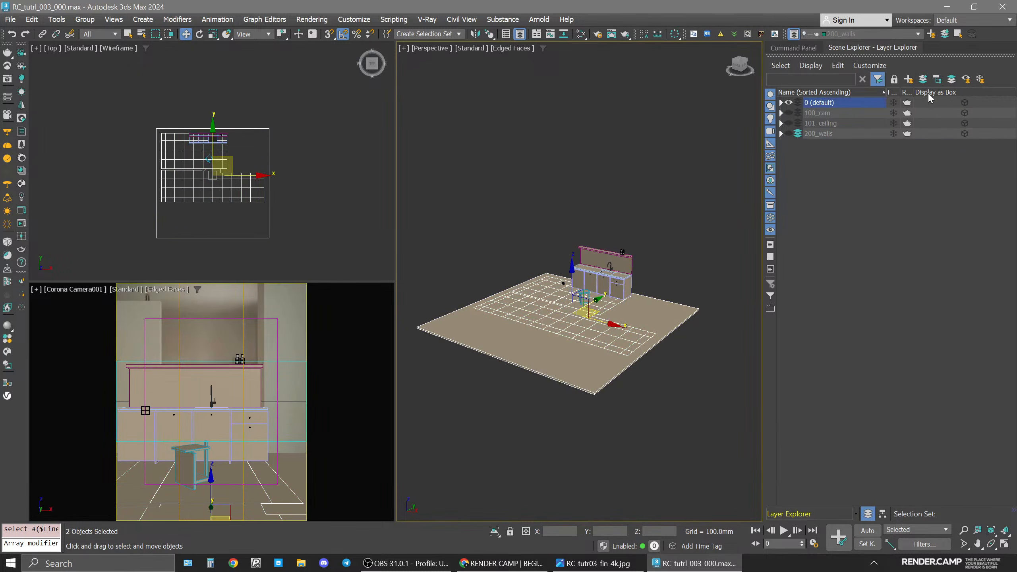
pyautogui.click(837, 236)
pyautogui.click(908, 79)
pyautogui.write('3')
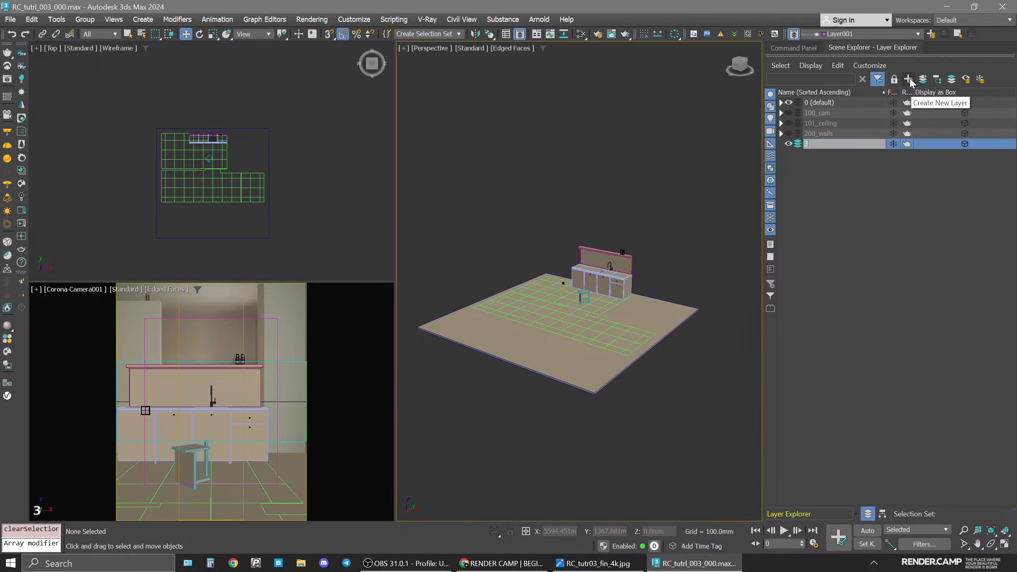
pyautogui.write('00_')
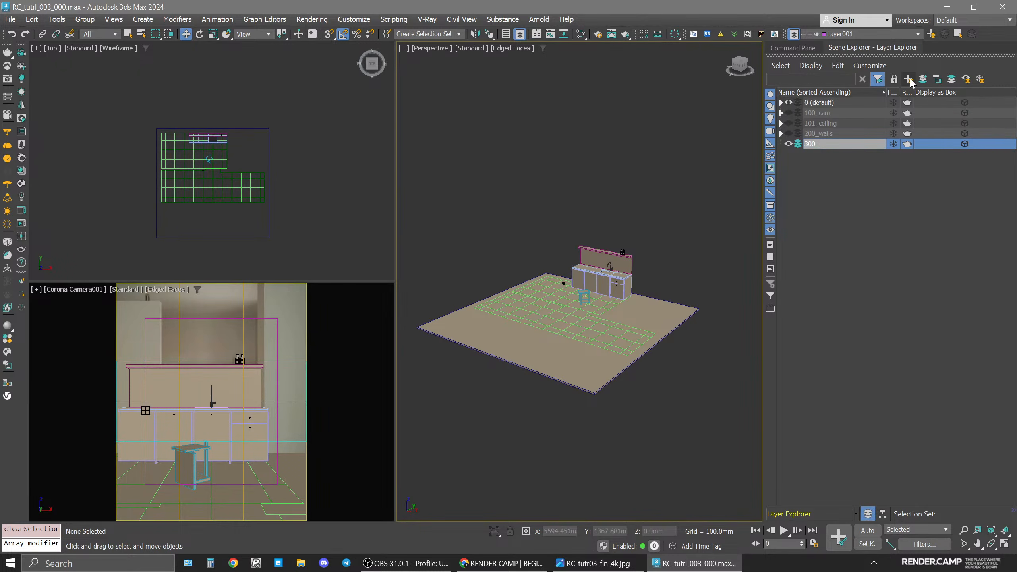
pyautogui.write('floor')
pyautogui.press('Return')
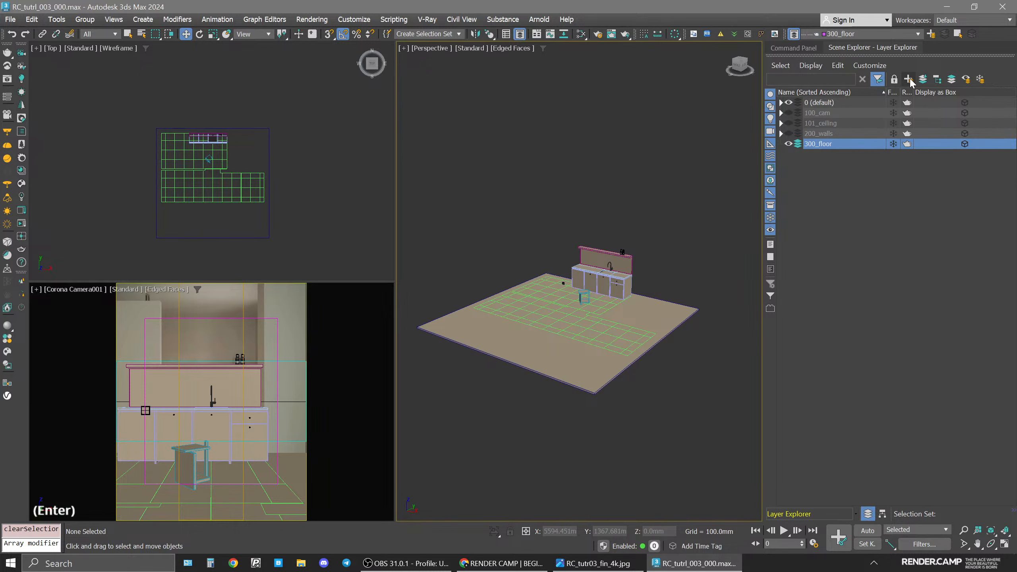
# Add the ground slab and the tiled floor to the 300_floor layer and hide that layer.
pyautogui.moveTo(700, 384); pyautogui.dragTo(628, 321)
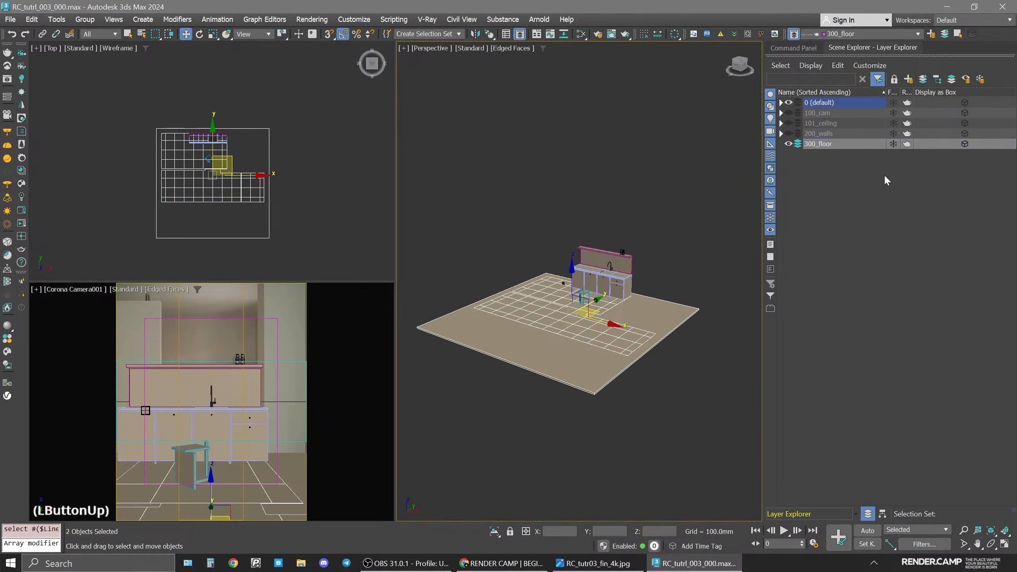
pyautogui.click(923, 79)
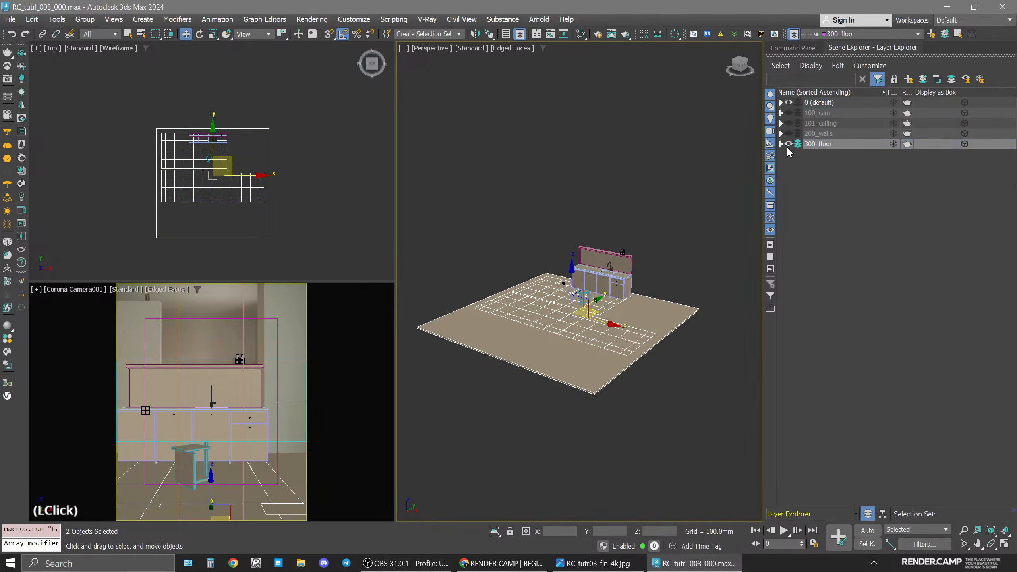
pyautogui.click(788, 144)
# Clear the selection of the kitchen furniture and create a new layer named 400_kitchen.
pyautogui.click(581, 300)
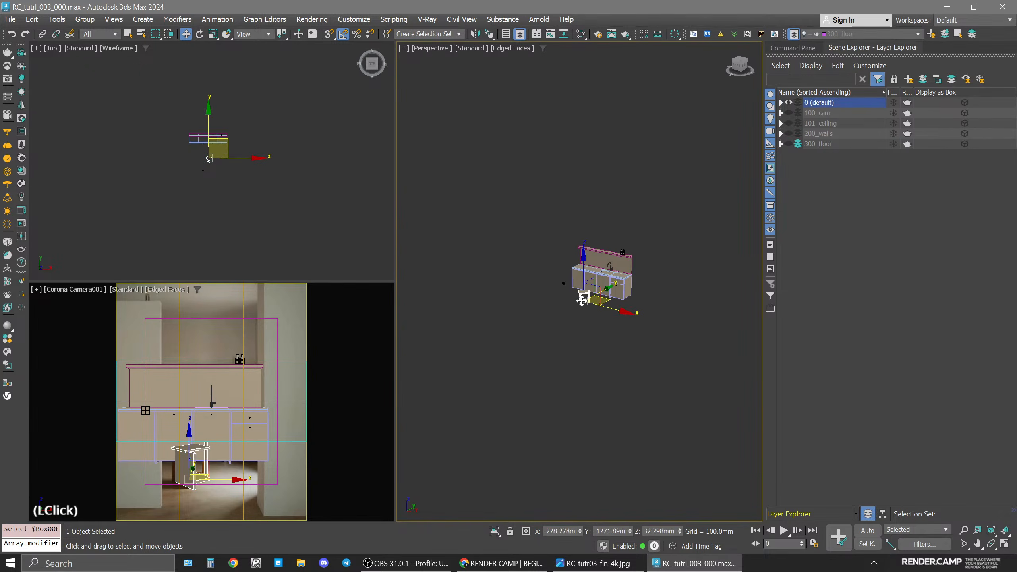
pyautogui.scroll(4, 588, 283)
pyautogui.moveTo(672, 408); pyautogui.dragTo(663, 408, button='middle')
pyautogui.doubleClick(662, 409)
pyautogui.click(682, 368)
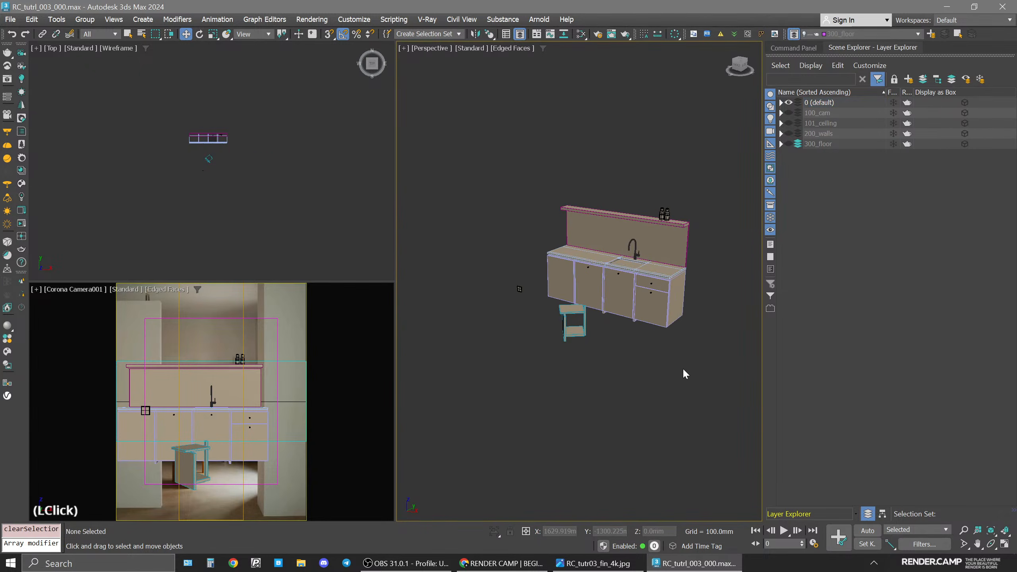
pyautogui.doubleClick(661, 308)
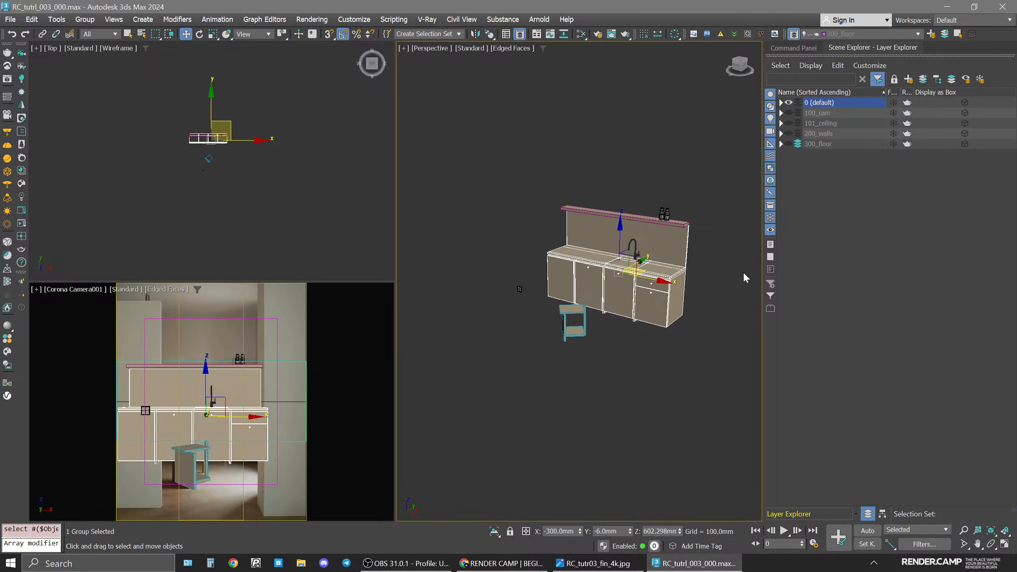
pyautogui.click(844, 305)
pyautogui.click(908, 79)
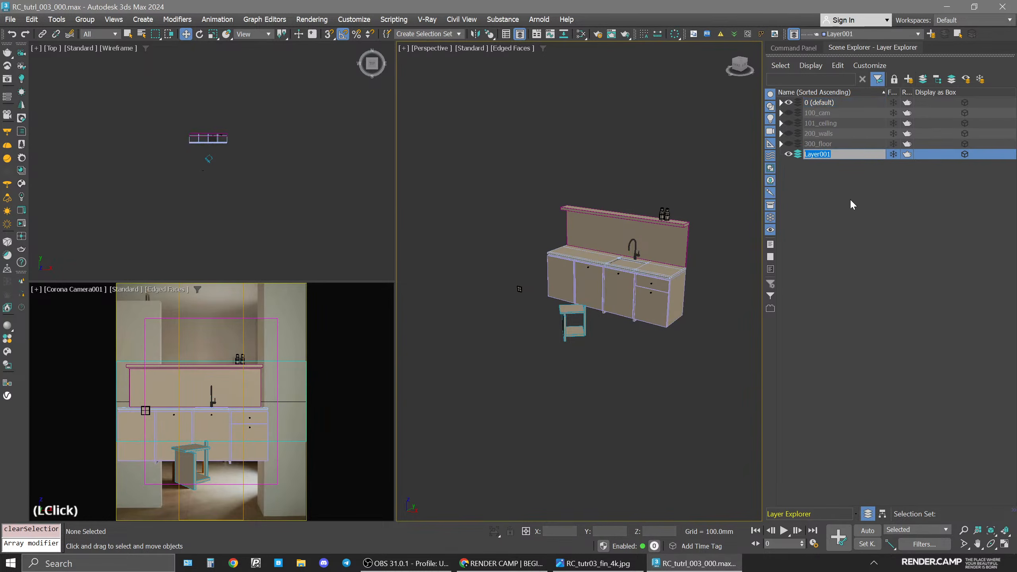
pyautogui.write('400_kit')
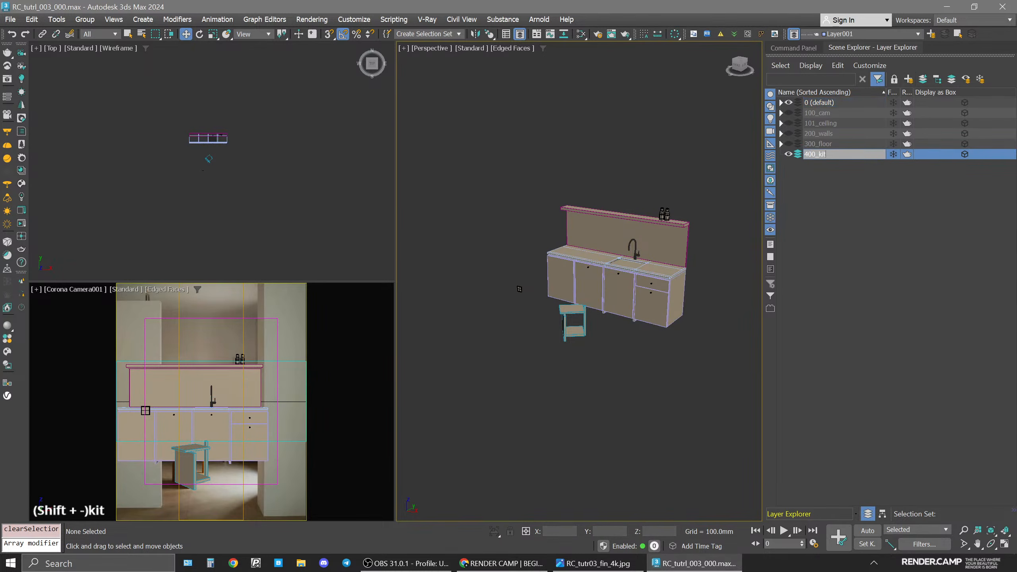
pyautogui.write('chen')
pyautogui.press('Return')
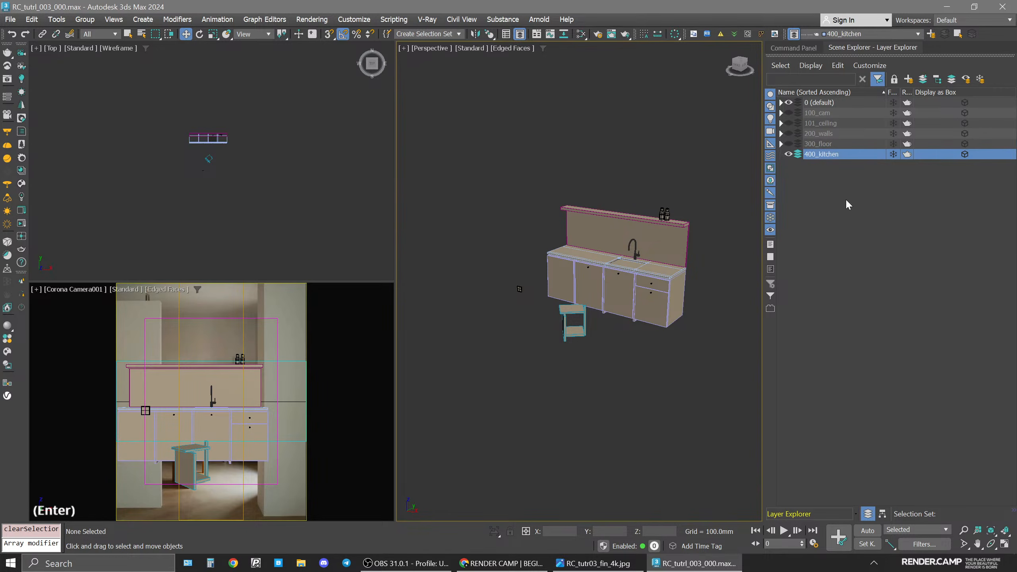
# Add the kitchen cabinet group and the wall shelf above it to the 400_kitchen layer, keeping that layer hidden.
pyautogui.click(655, 276)
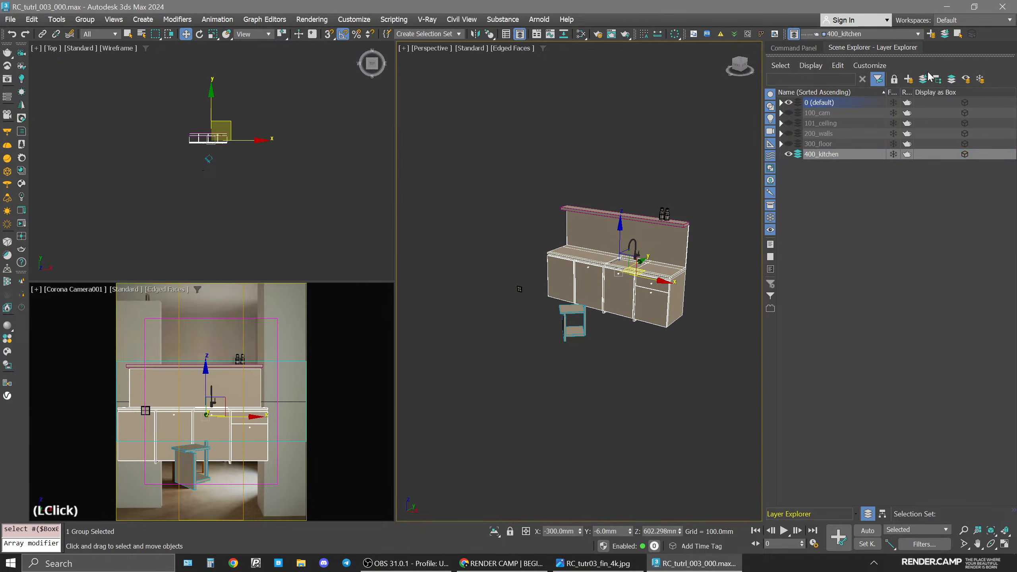
pyautogui.click(923, 80)
pyautogui.click(789, 154)
pyautogui.doubleClick(652, 259)
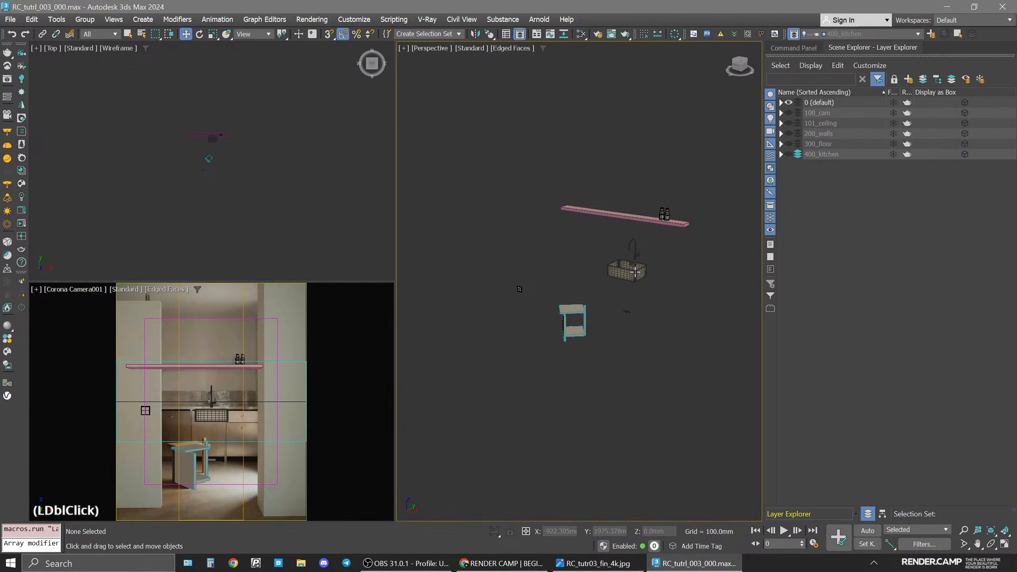
pyautogui.click(634, 218)
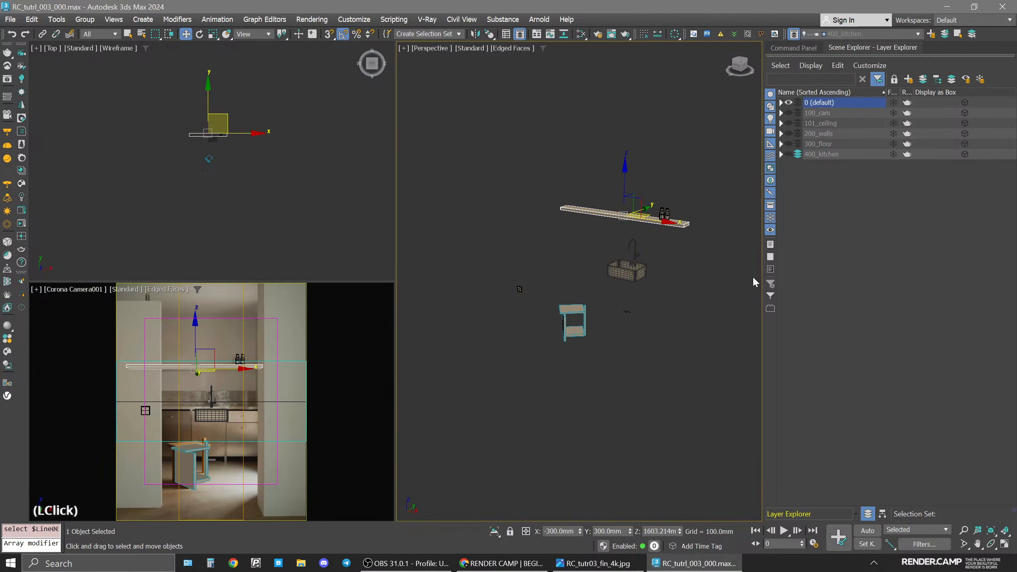
pyautogui.click(922, 80)
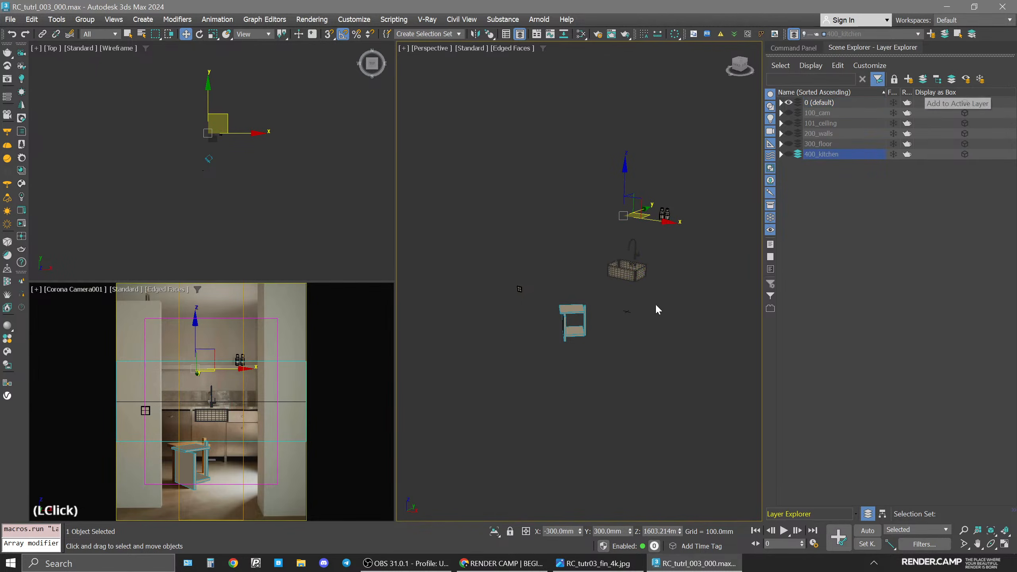
pyautogui.click(605, 367)
# Select the remaining decor objects, including the stool, sink and faucet, and create a new layer named 500_dec from them.
pyautogui.click(519, 289)
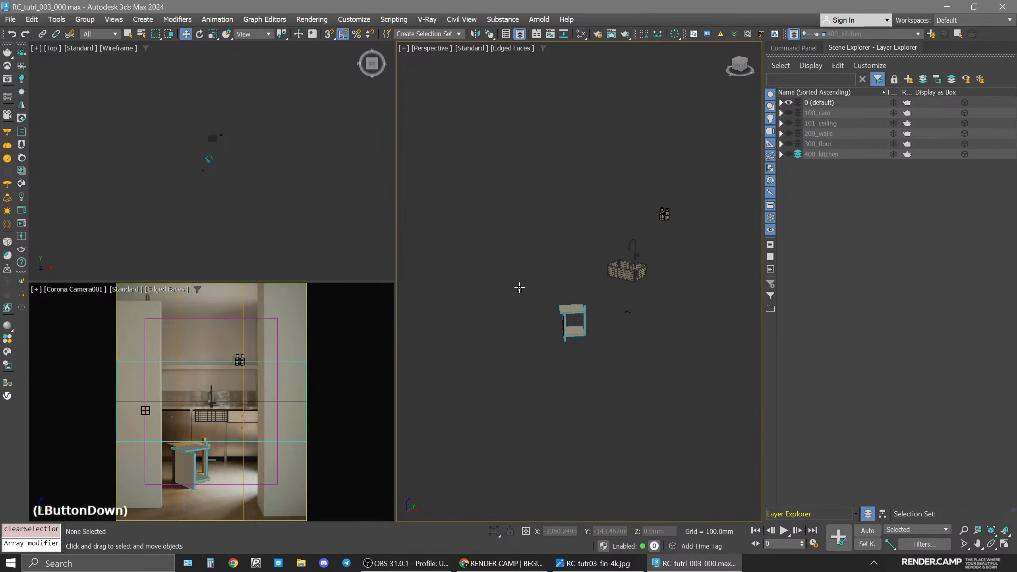
pyautogui.keyDown('ctrl'); pyautogui.doubleClick(577, 327); pyautogui.keyUp('ctrl')
pyautogui.keyDown('ctrl'); pyautogui.moveTo(612, 198); pyautogui.dragTo(641, 274); pyautogui.keyUp('ctrl')
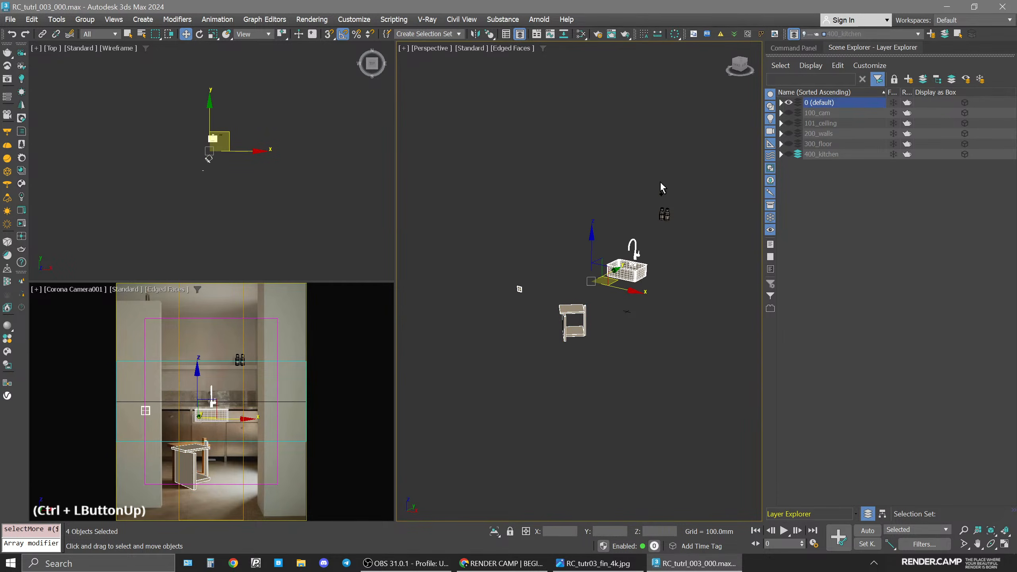
pyautogui.click(908, 79)
pyautogui.write('500_dec')
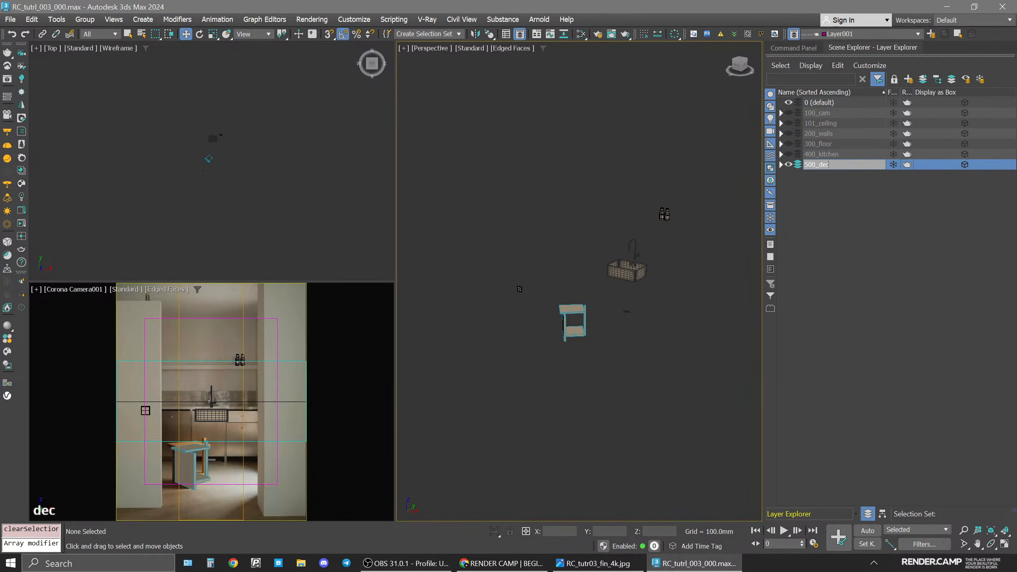
pyautogui.press('Return')
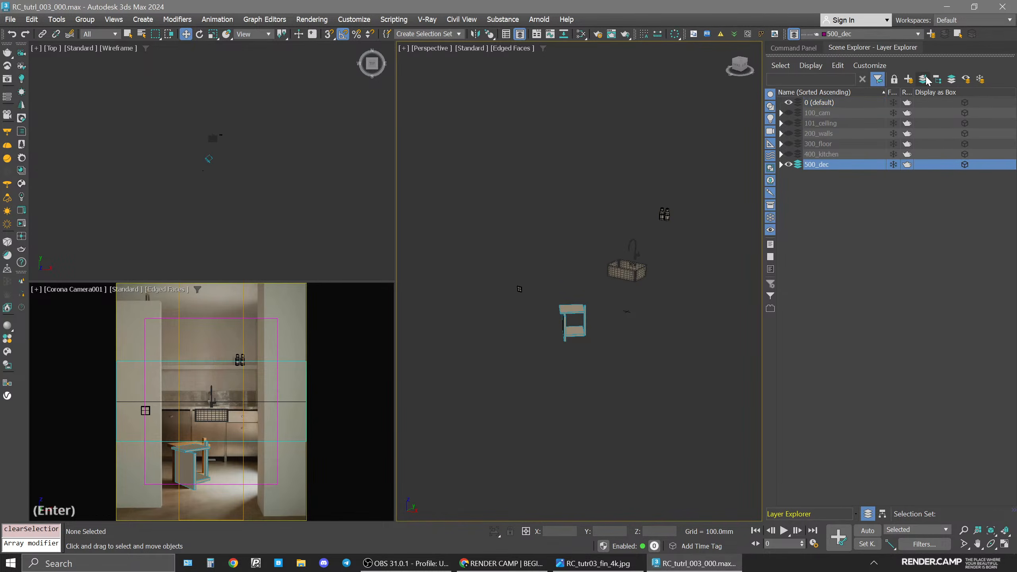
# Check the 500_dec layer's contents by toggling its visibility, and show the 400_kitchen, 300_floor, 200_walls, 101_ceiling and 100_cam layers again.
pyautogui.click(824, 185)
pyautogui.click(789, 164)
pyautogui.click(789, 165)
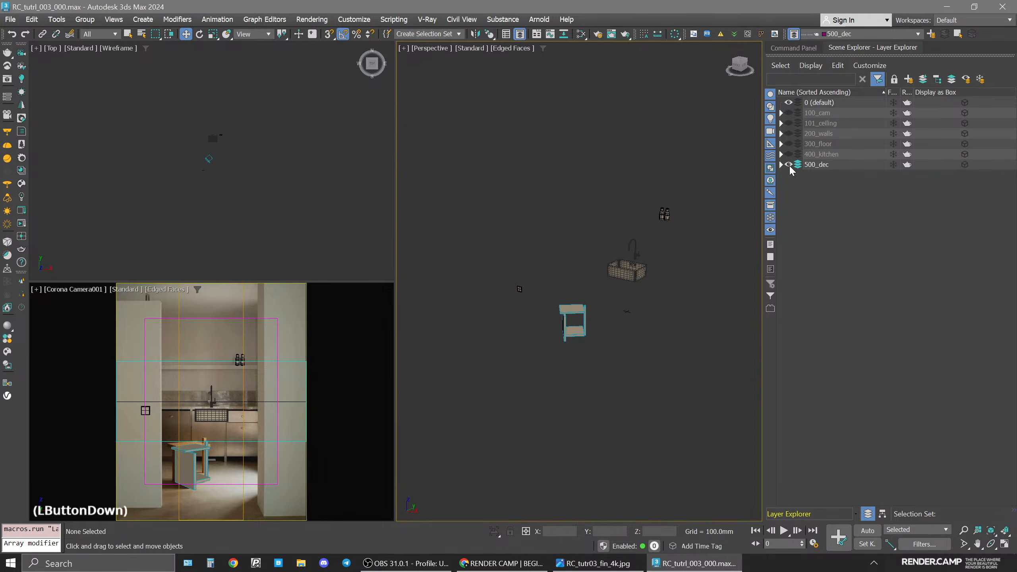
pyautogui.click(788, 154)
pyautogui.click(789, 143)
pyautogui.click(789, 134)
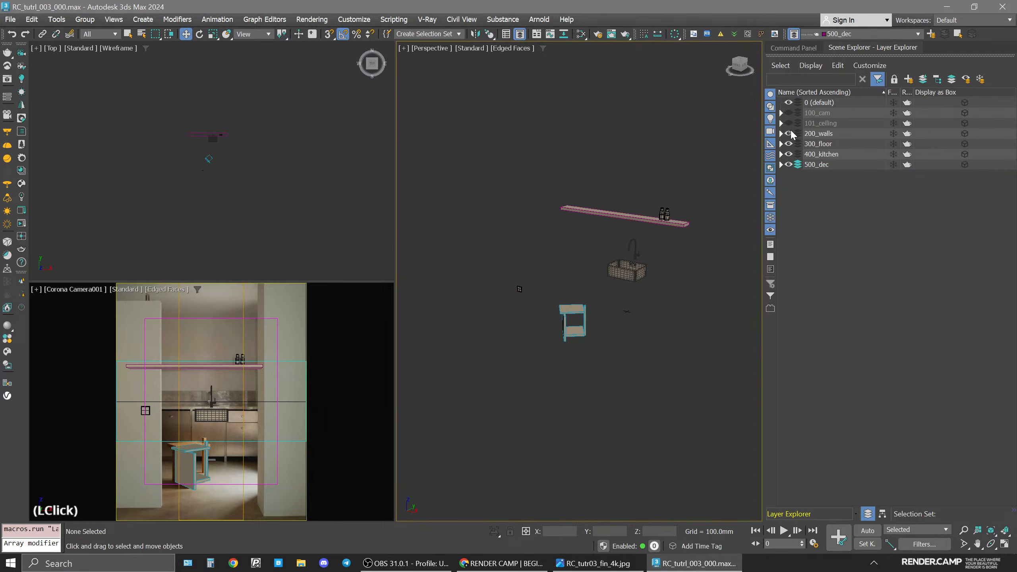
pyautogui.click(789, 123)
pyautogui.click(788, 113)
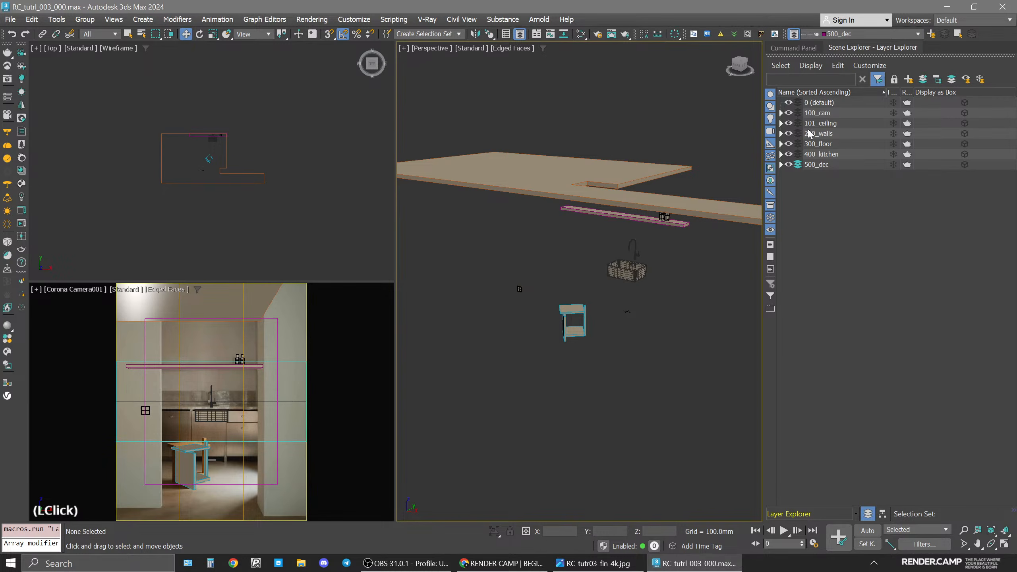
# Make 400_kitchen the active layer and unhide all objects in the scene, leaving nothing selected.
pyautogui.click(798, 154)
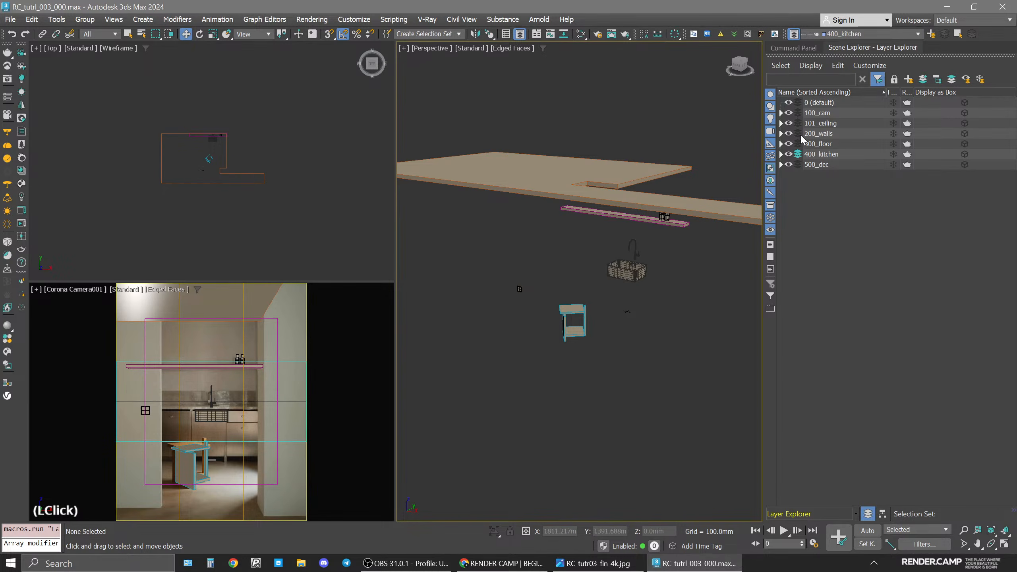
pyautogui.click(805, 104)
pyautogui.rightClick(352, 182)
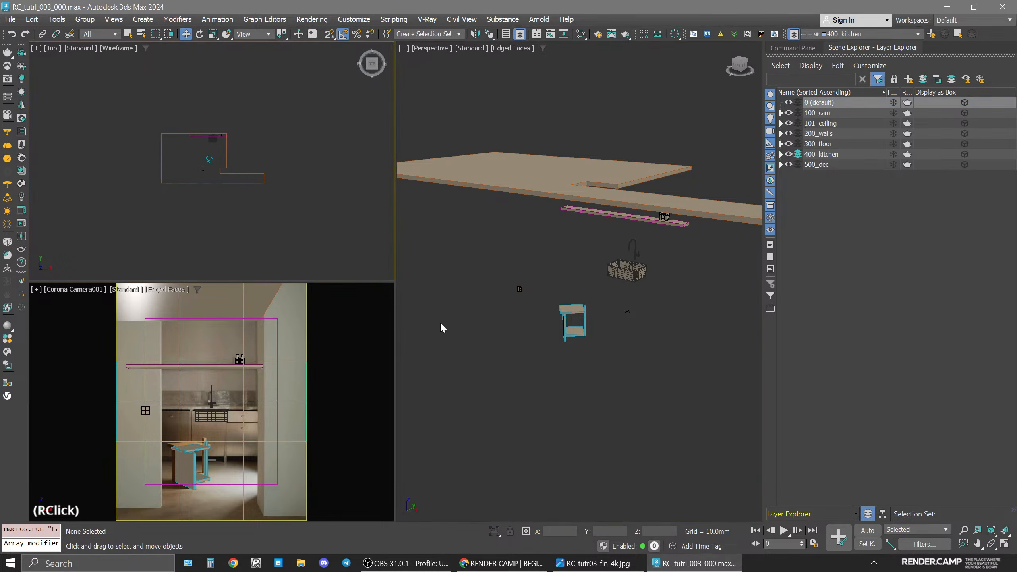
pyautogui.click(593, 404)
pyautogui.rightClick(619, 368)
pyautogui.click(529, 378)
pyautogui.rightClick(634, 375)
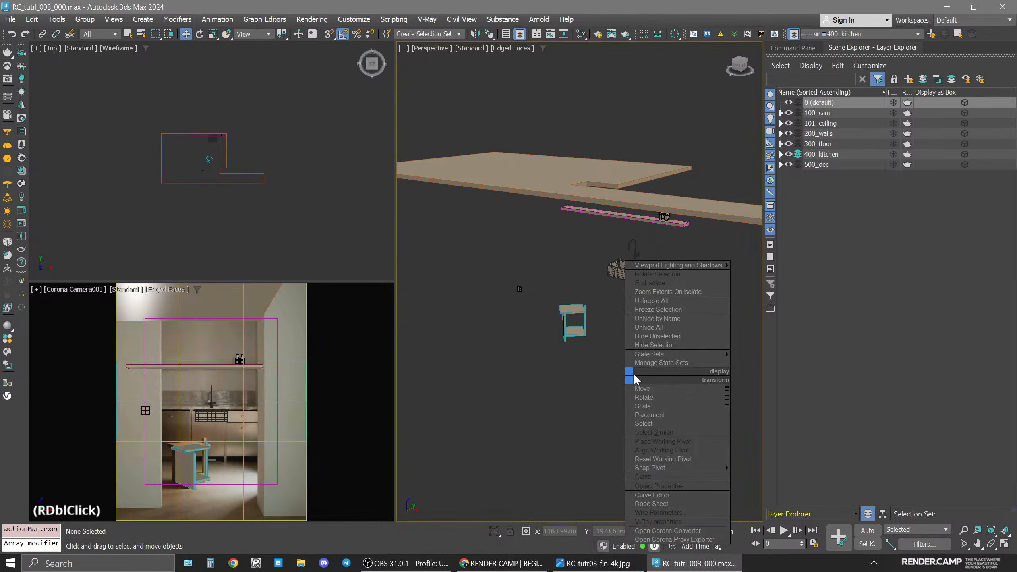
pyautogui.click(649, 327)
pyautogui.click(609, 393)
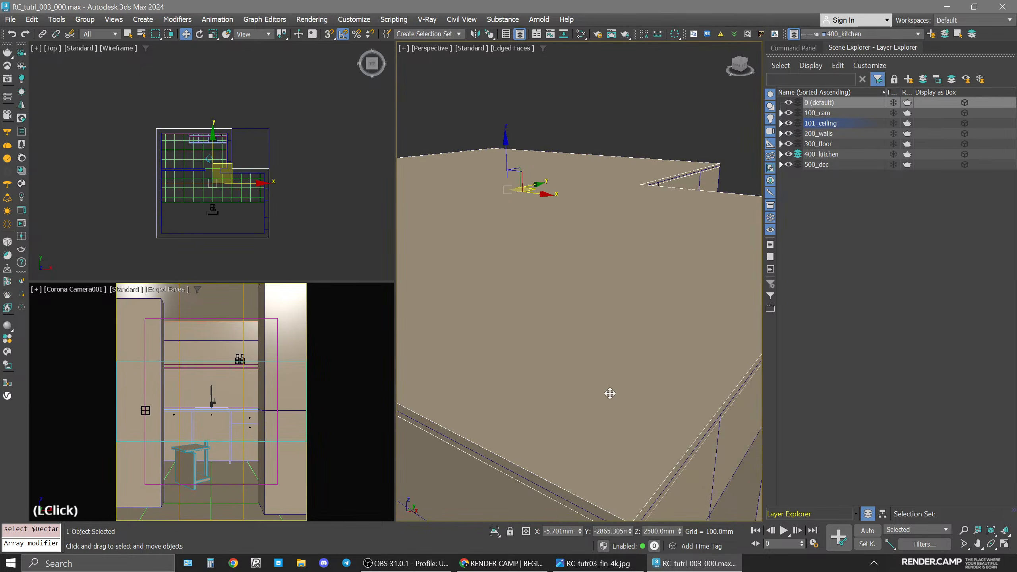
pyautogui.click(317, 197)
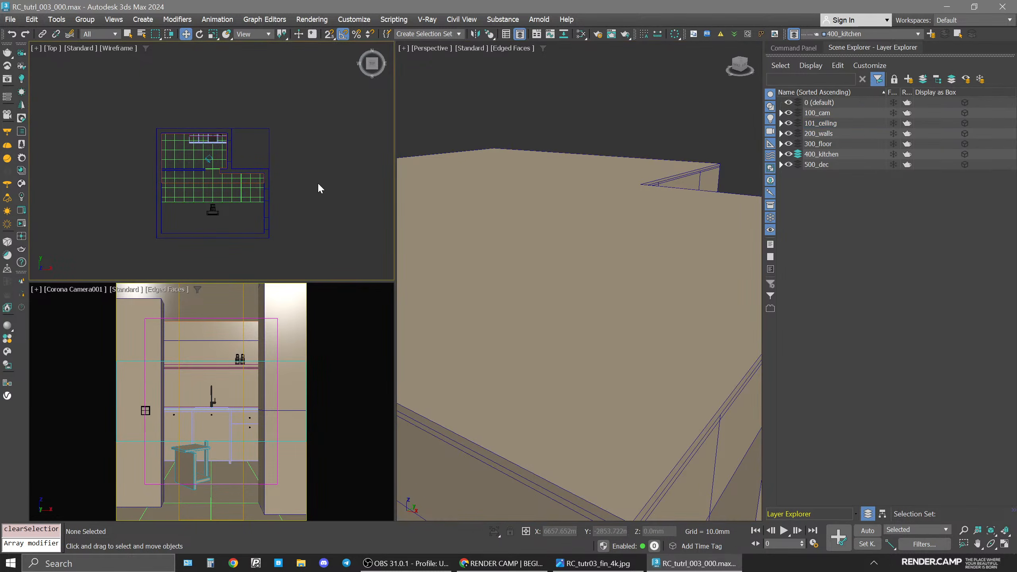
pyautogui.click(339, 222)
pyautogui.middleClick(343, 231)
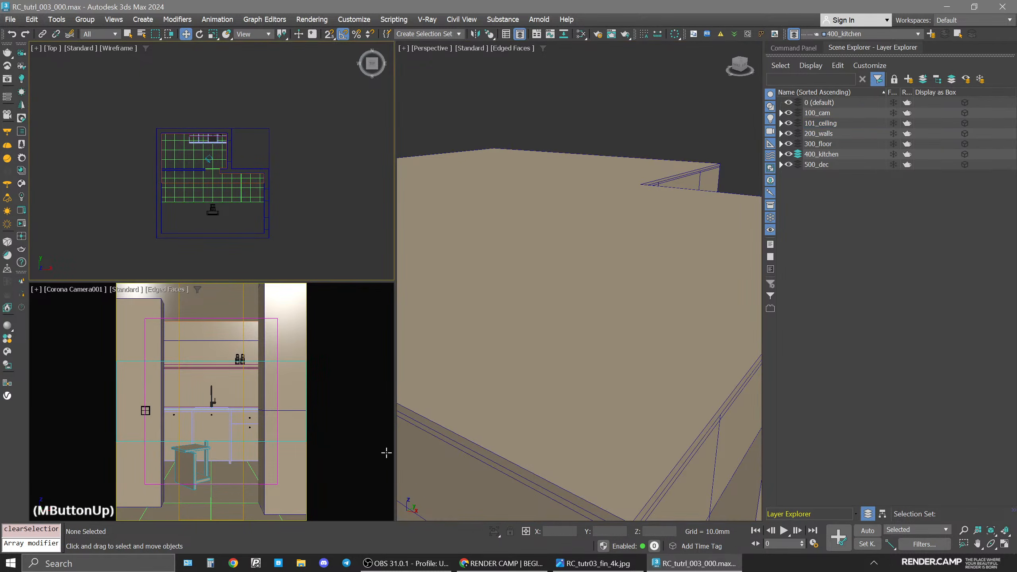
# View the building's exterior with its window openings in the perspective viewport and select its walls.
pyautogui.click(593, 417)
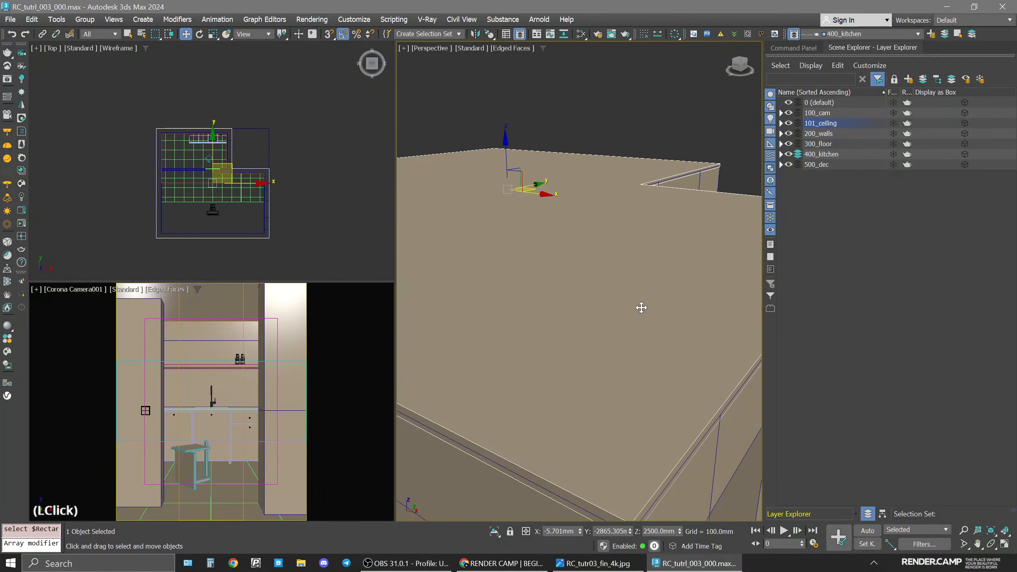
pyautogui.scroll(-3, 548, 338)
pyautogui.moveTo(549, 363); pyautogui.dragTo(612, 354, button='middle')
pyautogui.middleClick(604, 193)
pyautogui.middleClick(605, 193)
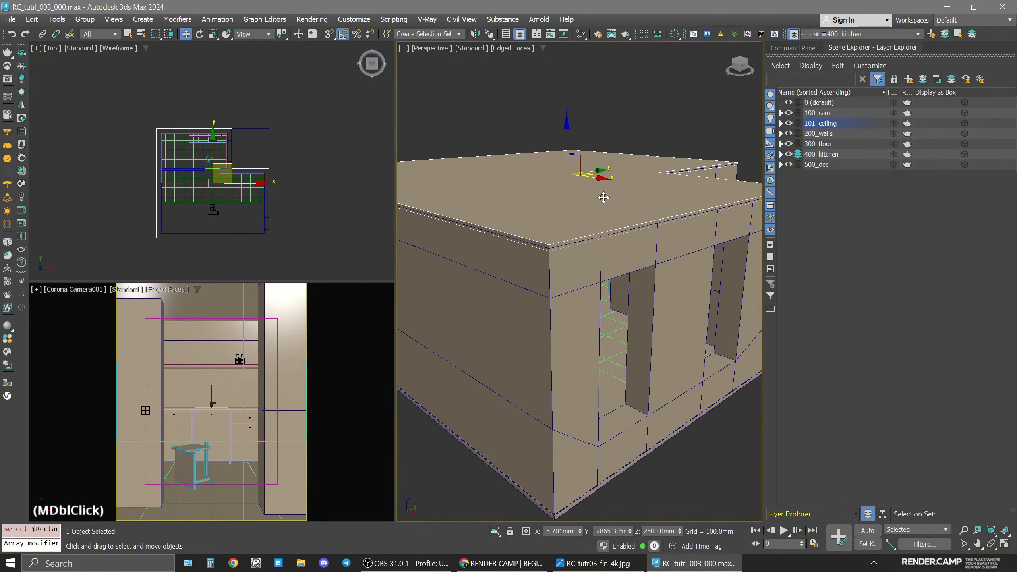
pyautogui.click(589, 261)
# Review the Corona scene and environment settings in the render setup, then close it.
pyautogui.click(598, 35)
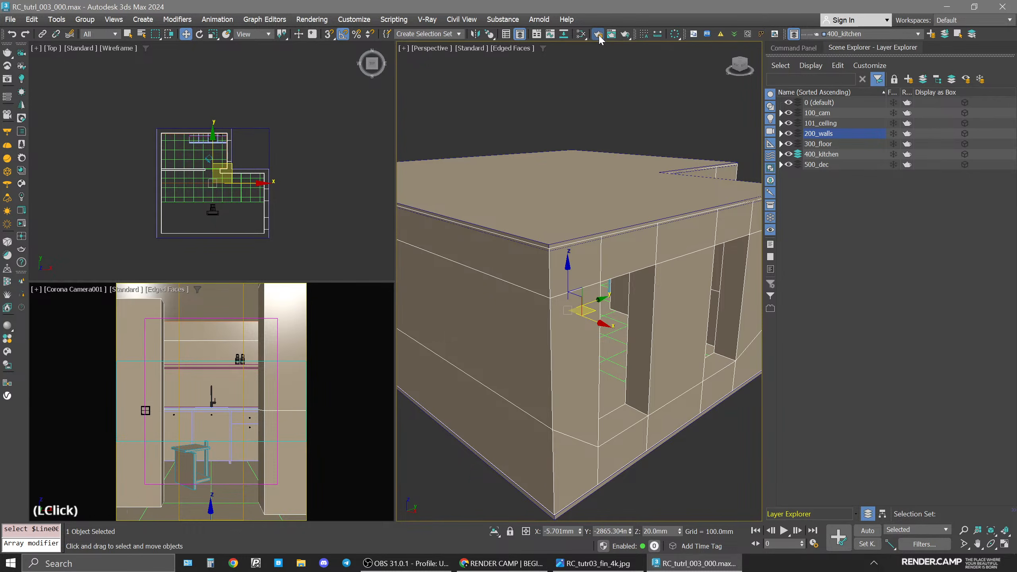
pyautogui.moveTo(272, 56); pyautogui.dragTo(520, 74)
pyautogui.click(484, 157)
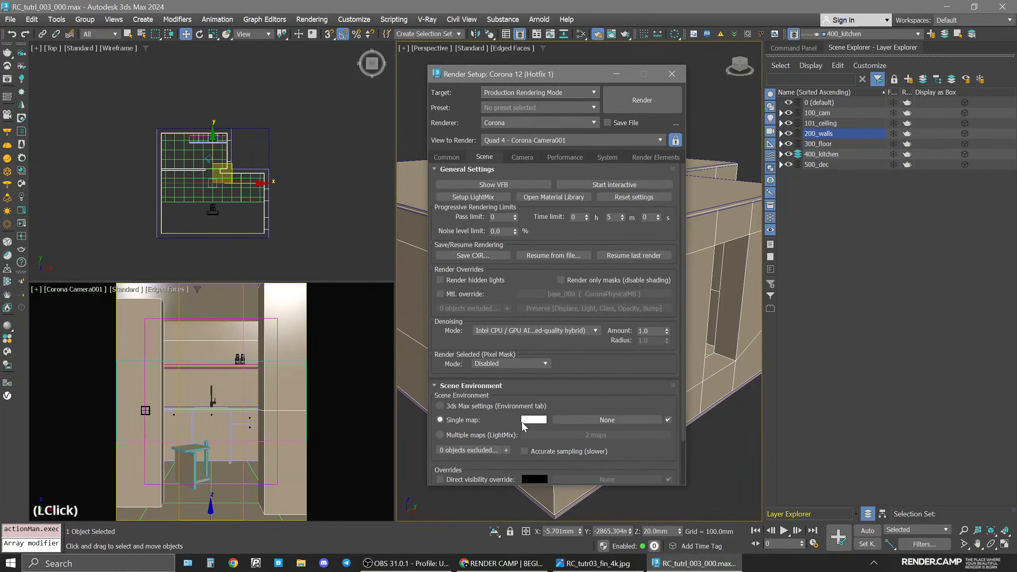
pyautogui.click(672, 74)
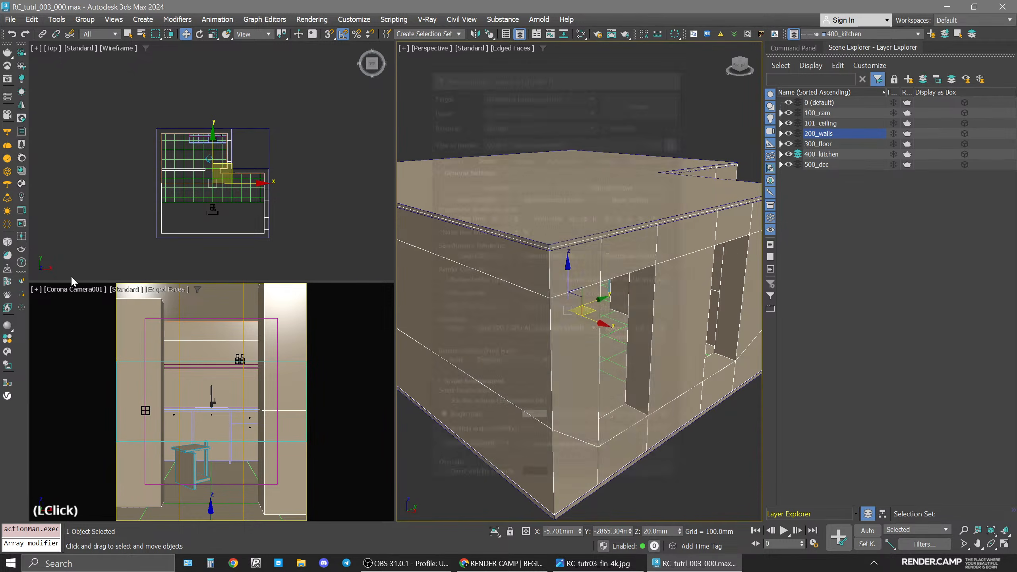
# Select the camera of the Corona Camera001 view and inspect its focal length among the photographic parameters.
pyautogui.rightClick(60, 289)
pyautogui.click(105, 503)
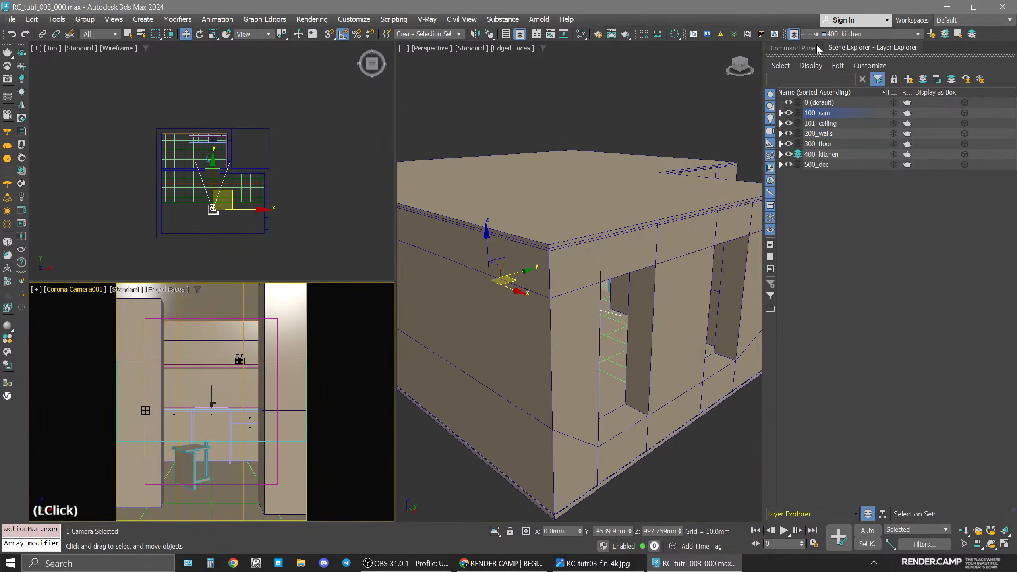
pyautogui.click(795, 48)
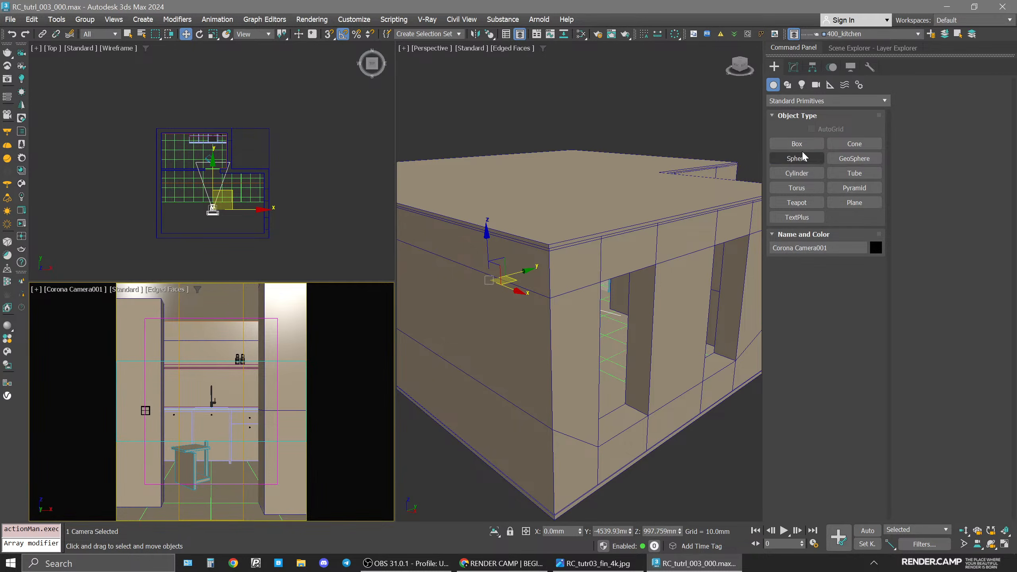
pyautogui.click(793, 67)
pyautogui.doubleClick(979, 114)
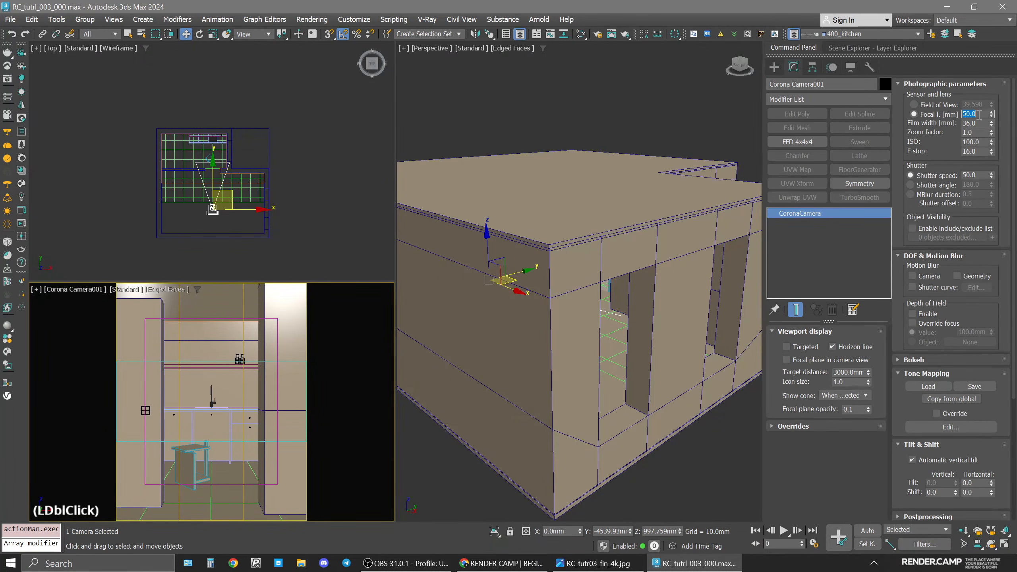
pyautogui.press('space')
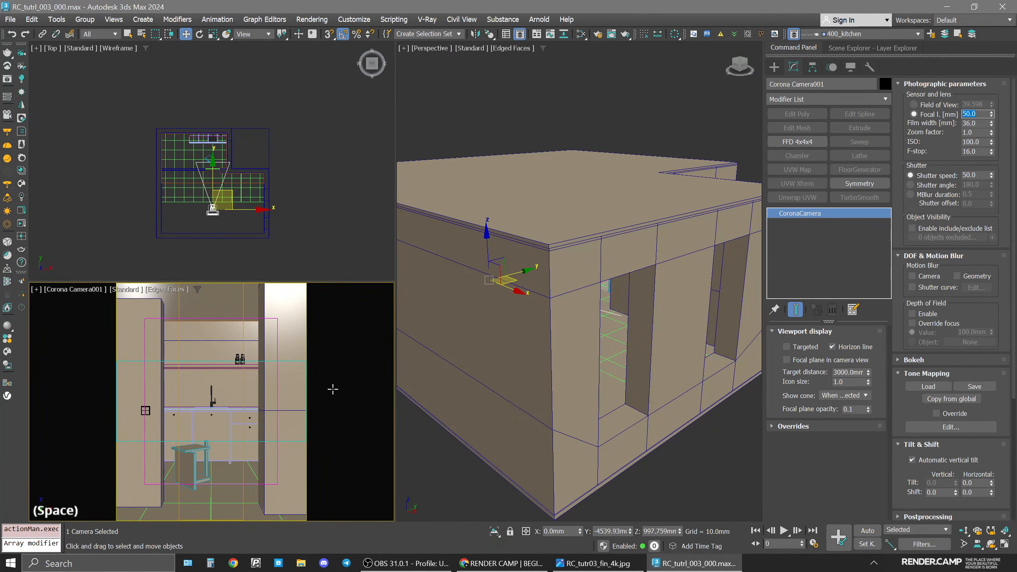
pyautogui.click(333, 390)
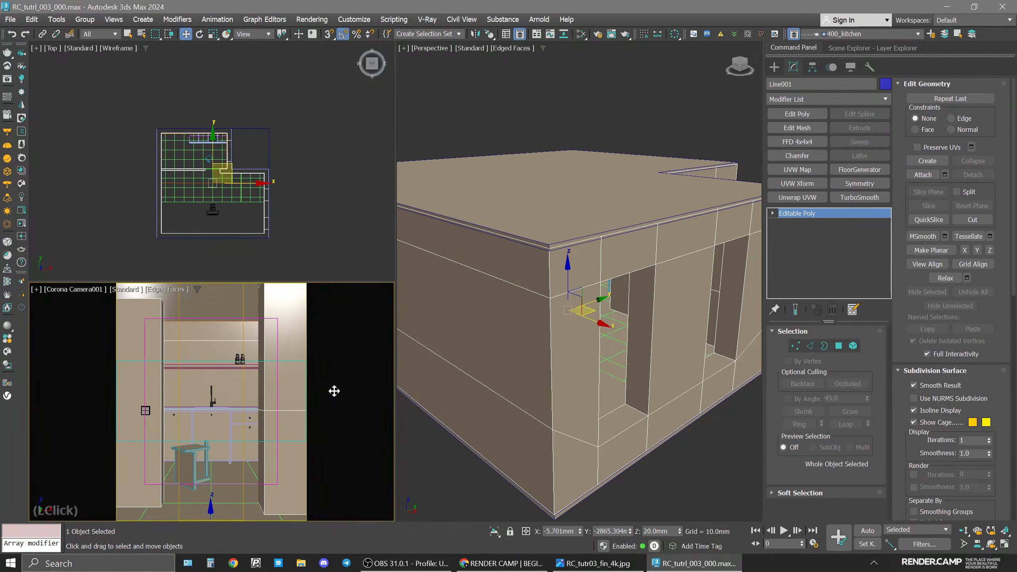
# Run a Corona interactive render of the Camera001 view to check the lighting, and close the frame buffer.
pyautogui.click(21, 223)
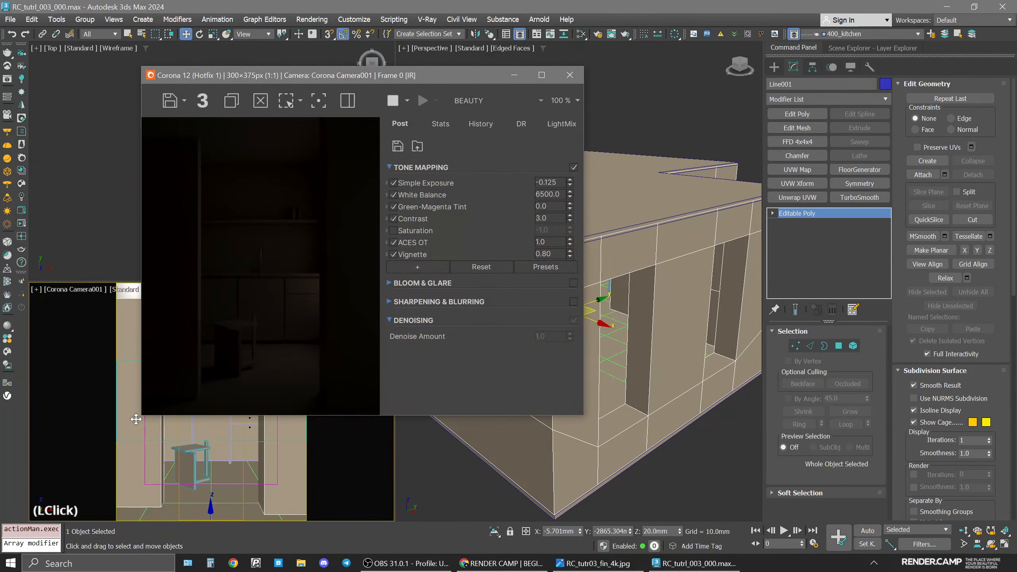
pyautogui.moveTo(322, 83); pyautogui.dragTo(458, 90)
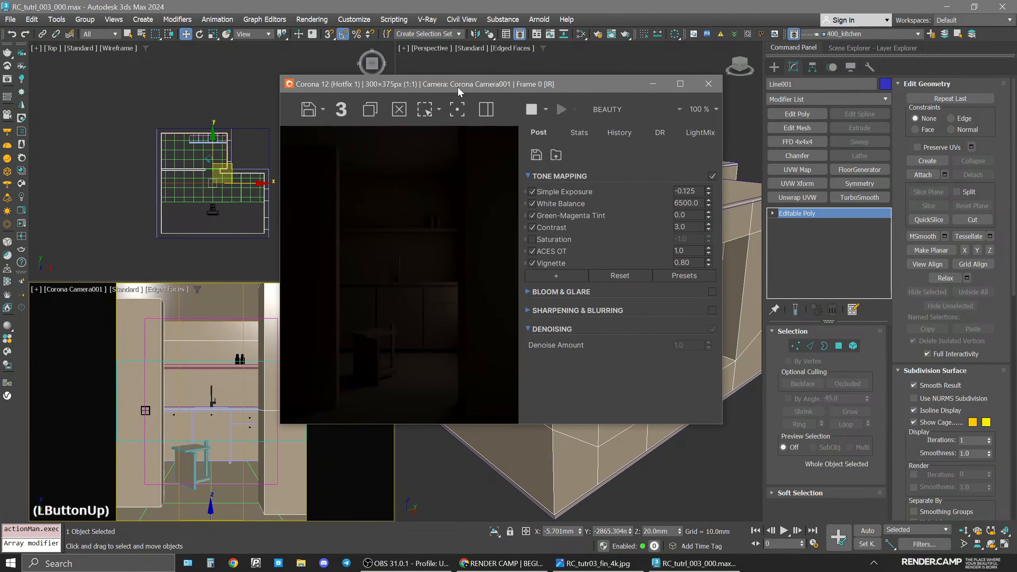
pyautogui.click(708, 84)
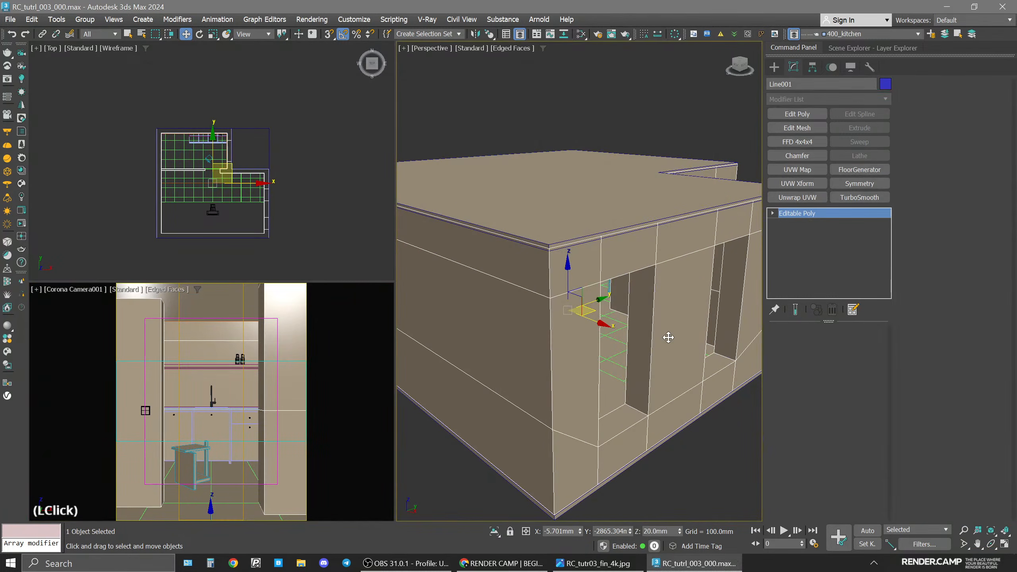
# Open the Slate Material Editor and display the base_000 material's basic options.
pyautogui.press('m')
pyautogui.scroll(-2, 682, 367)
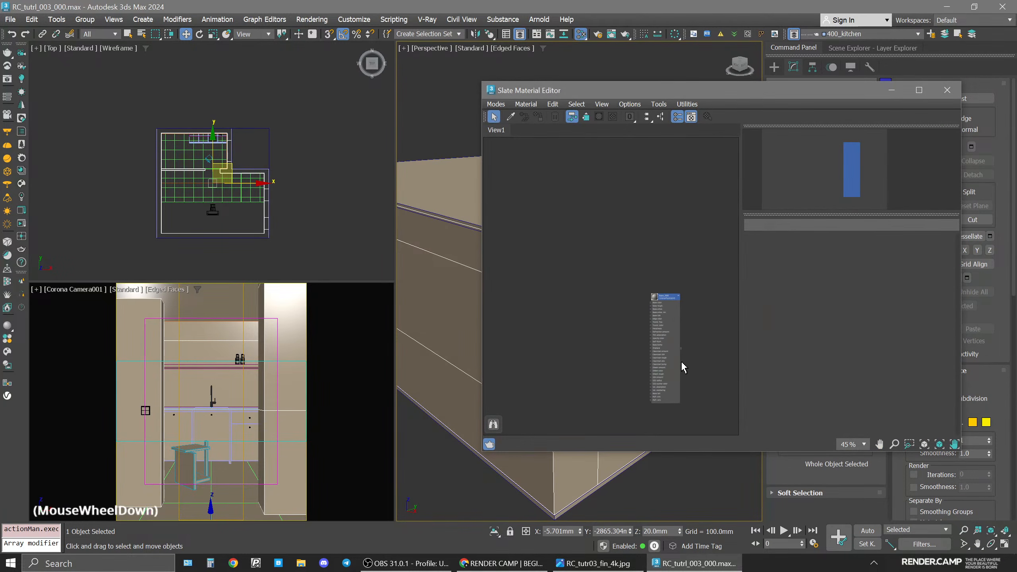
pyautogui.moveTo(682, 366); pyautogui.dragTo(637, 315, button='middle')
pyautogui.click(704, 410)
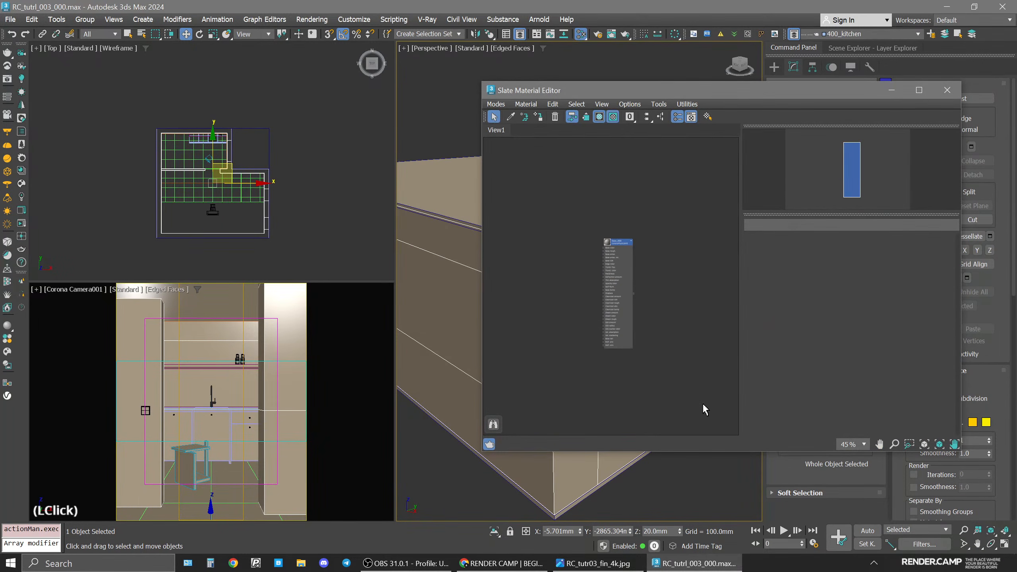
pyautogui.click(618, 242)
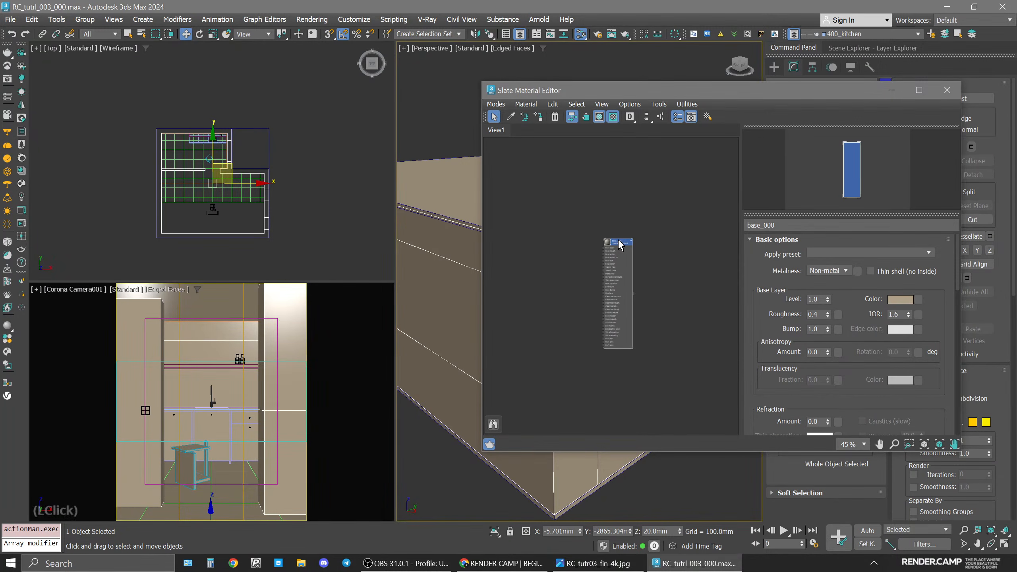
pyautogui.moveTo(546, 196); pyautogui.dragTo(695, 409)
pyautogui.click(425, 295)
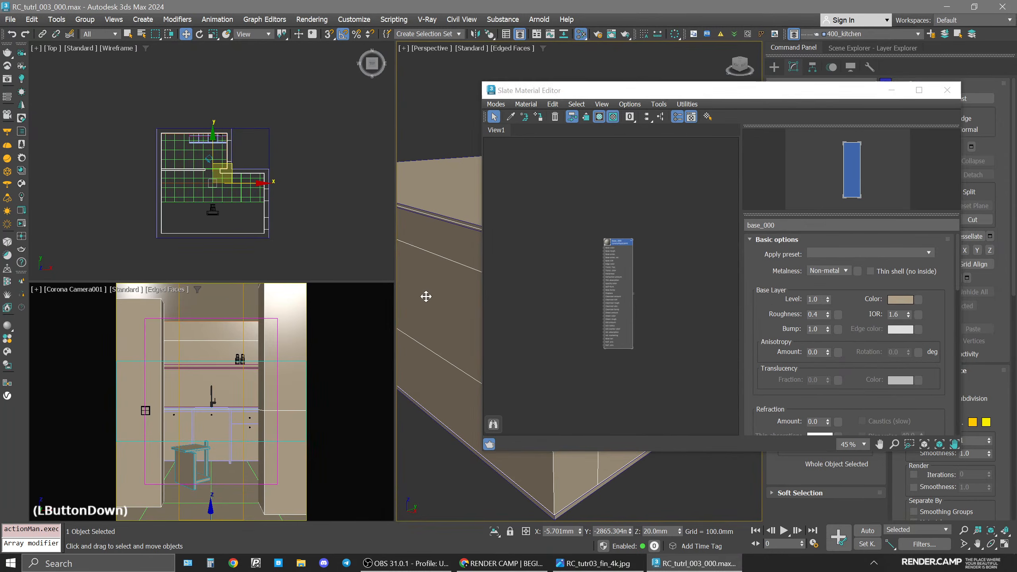
# Select all scene objects and check the base_000 base layer roughness, clearing the selection and closing the material editor when finished.
pyautogui.hotkey('ctrl', 'a')
pyautogui.press('space')
pyautogui.moveTo(400, 245); pyautogui.dragTo(252, 260, button='middle')
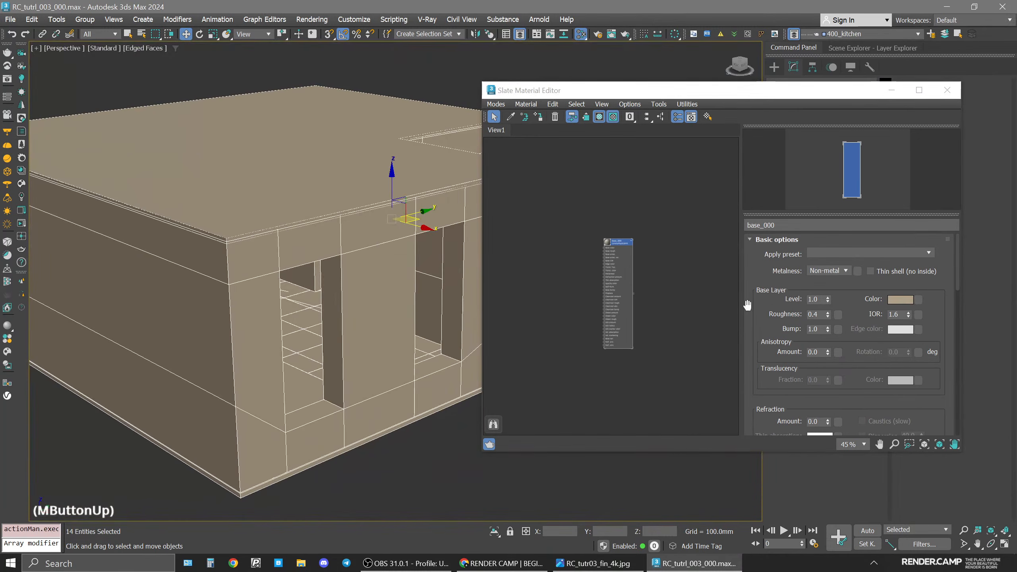
pyautogui.click(623, 244)
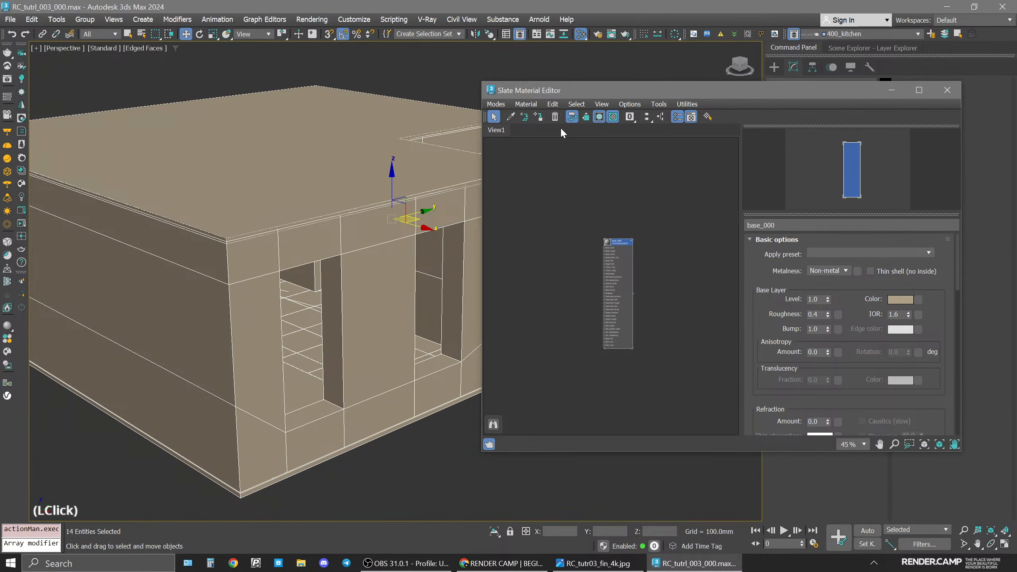
pyautogui.click(619, 243)
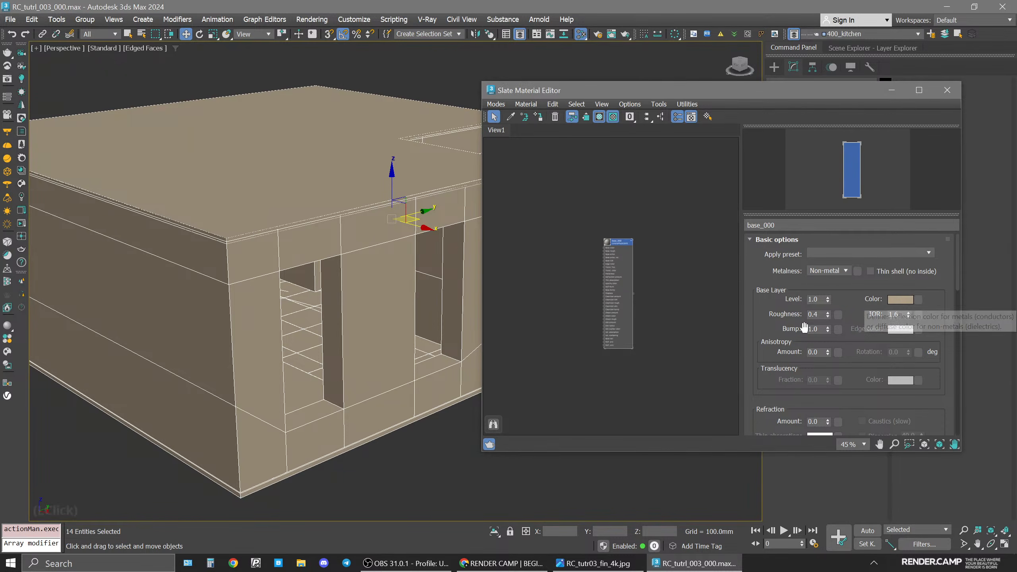
pyautogui.click(821, 315)
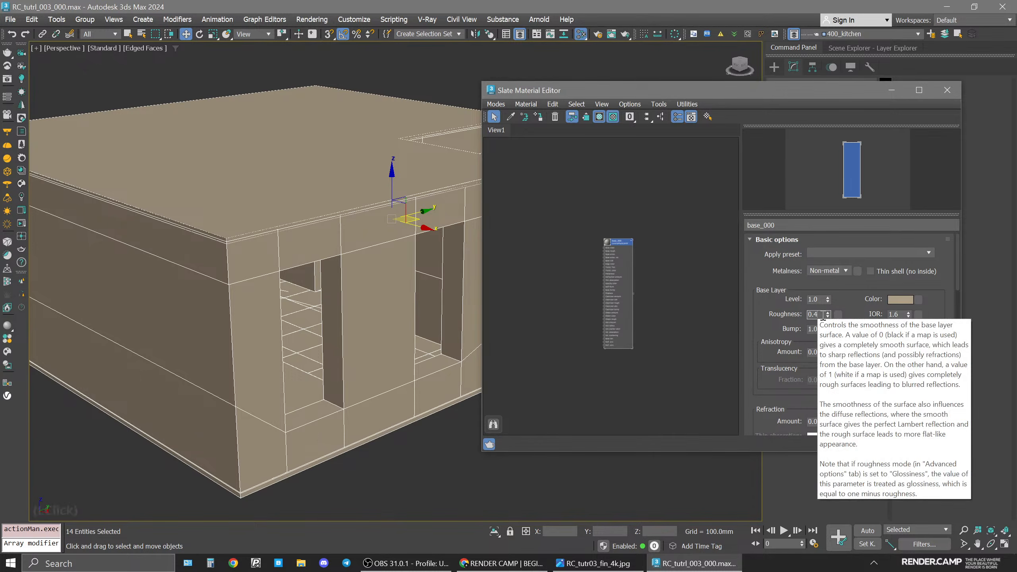
pyautogui.hotkey('ctrl', 'd')
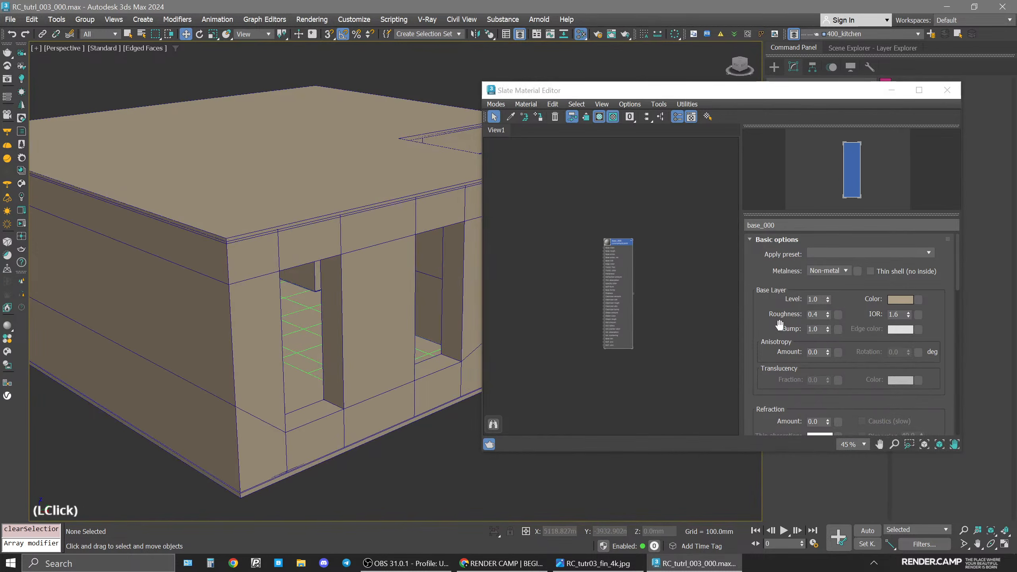
pyautogui.click(946, 90)
pyautogui.press('space')
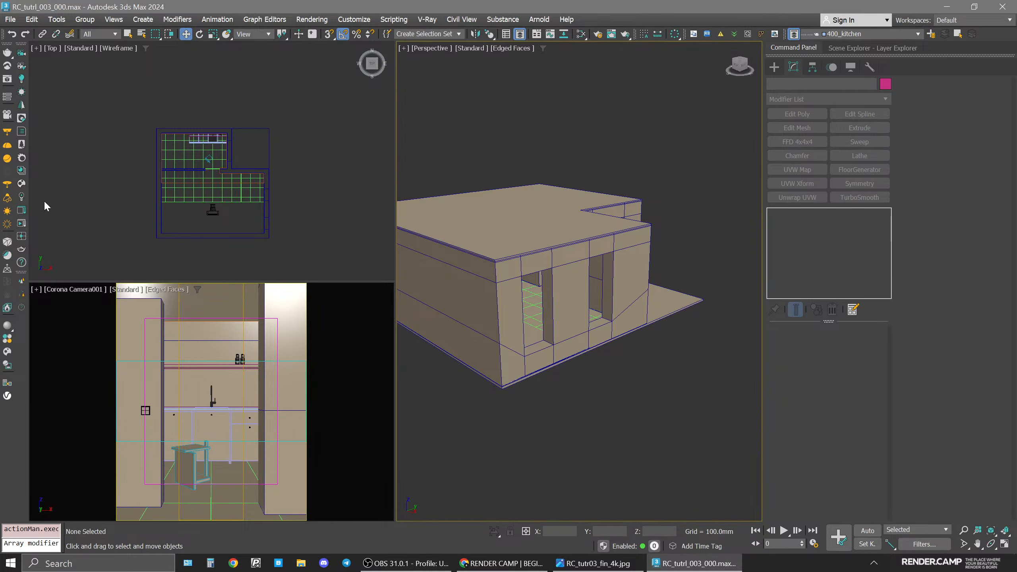
# Open the Chaos Cosmos asset browser and show the Day category of the HDRIs.
pyautogui.click(22, 184)
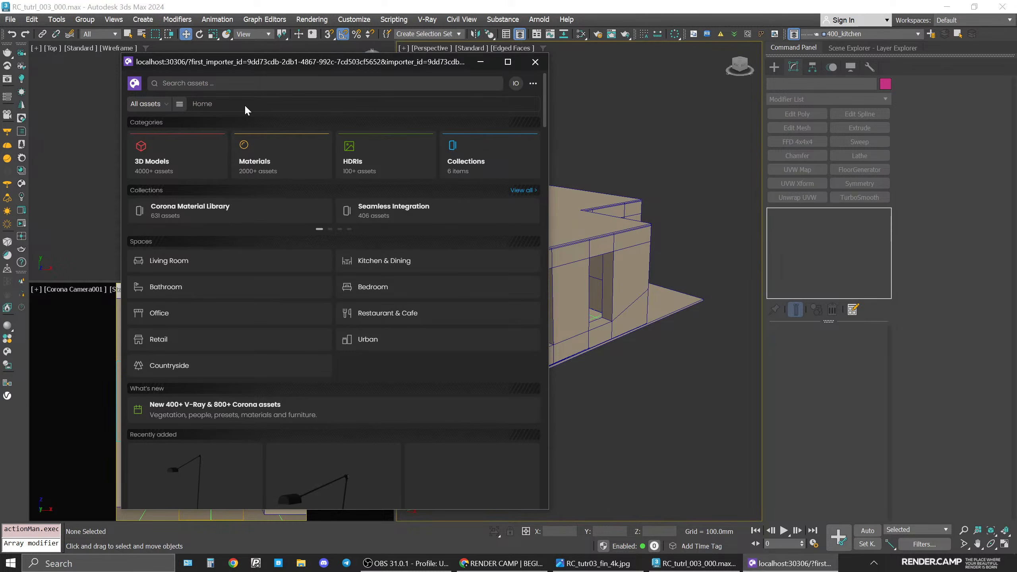
pyautogui.scroll(-5, 409, 272)
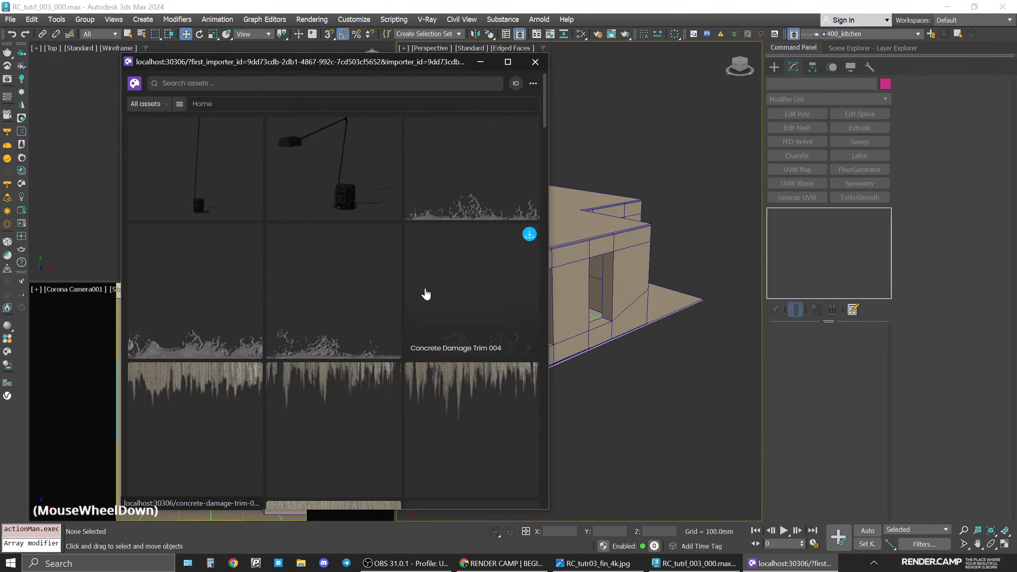
pyautogui.scroll(5, 425, 292)
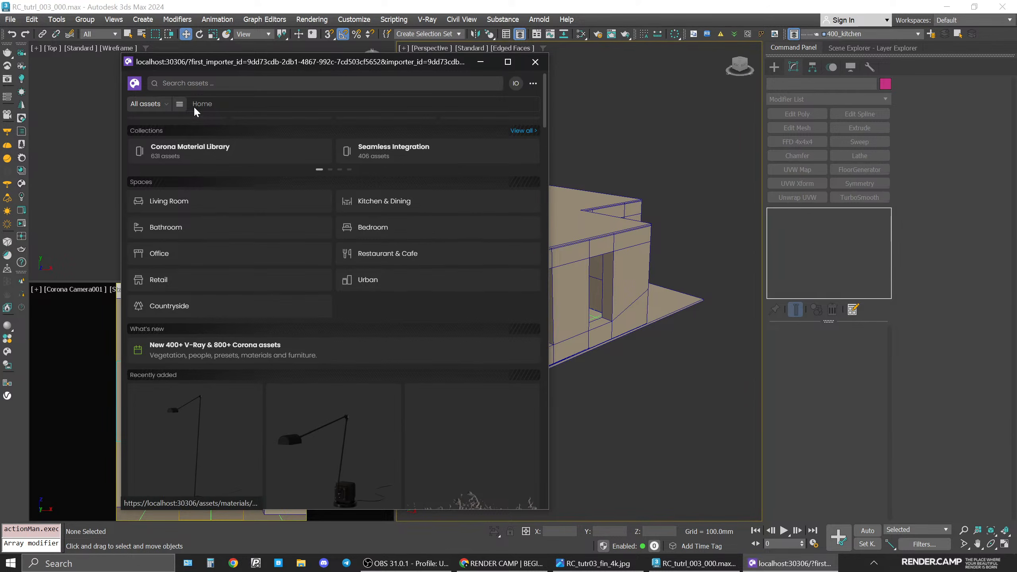
pyautogui.click(180, 104)
pyautogui.click(209, 177)
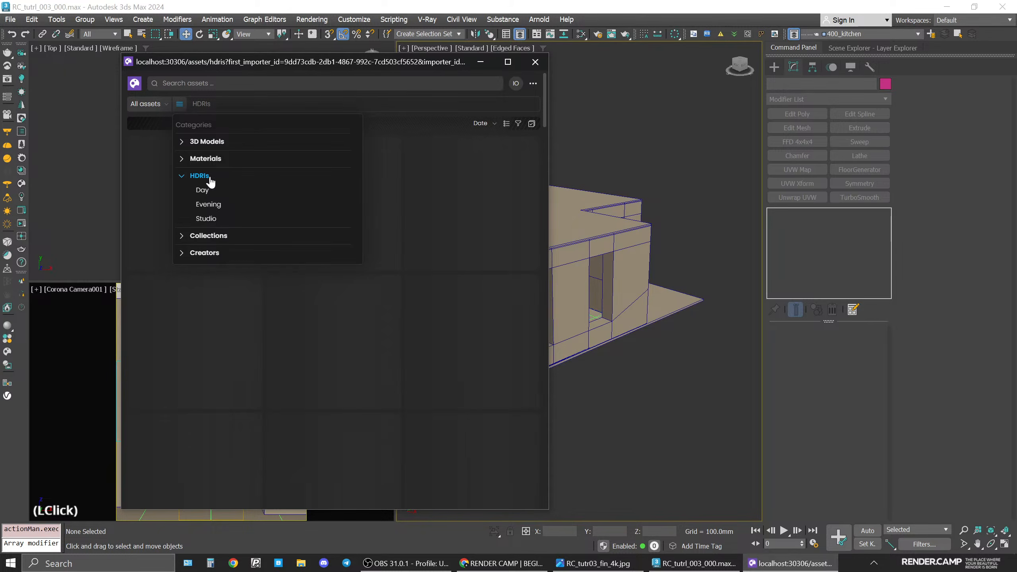
pyautogui.click(202, 190)
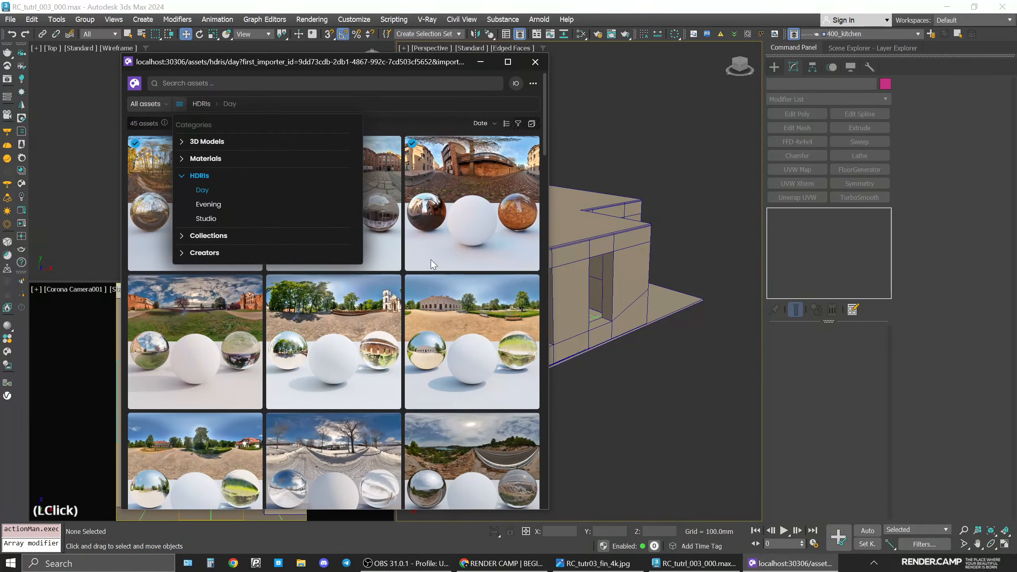
pyautogui.click(472, 338)
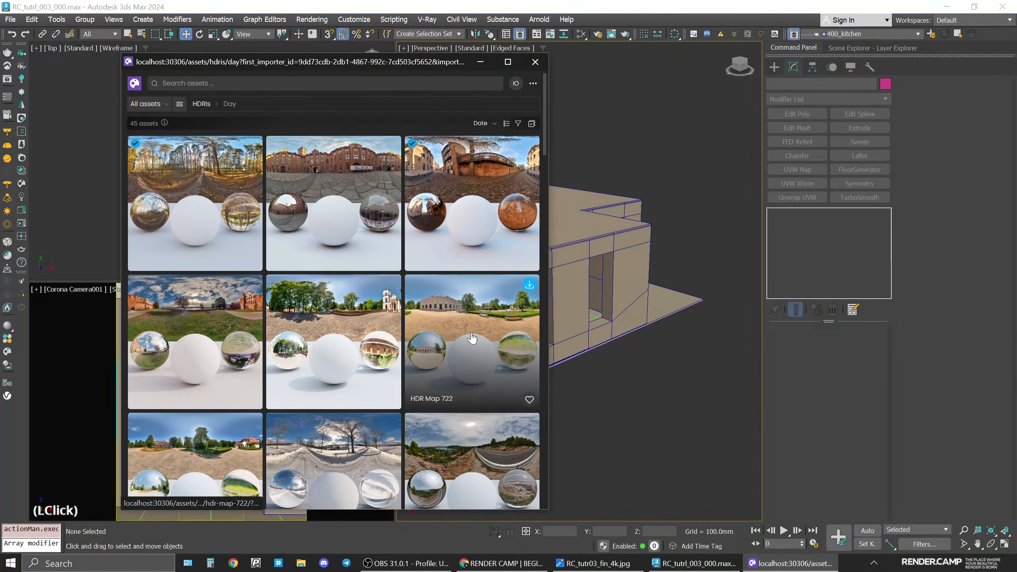
# In File Explorer, locate the Day_016 EXR file in the Desktop folder RC_tutrl_003\maps, and minimize the window.
pyautogui.click(301, 565)
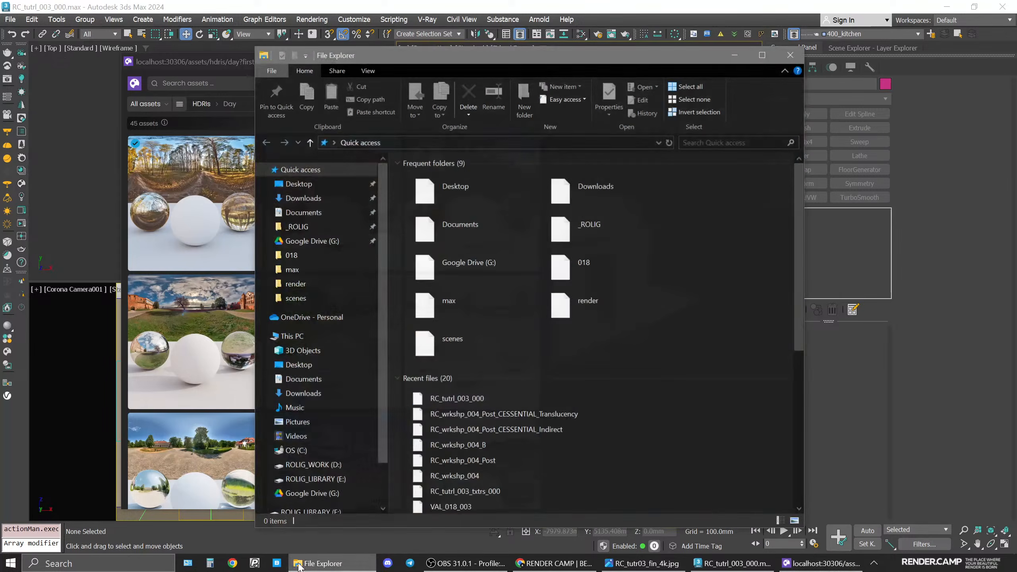
pyautogui.click(298, 183)
pyautogui.doubleClick(428, 188)
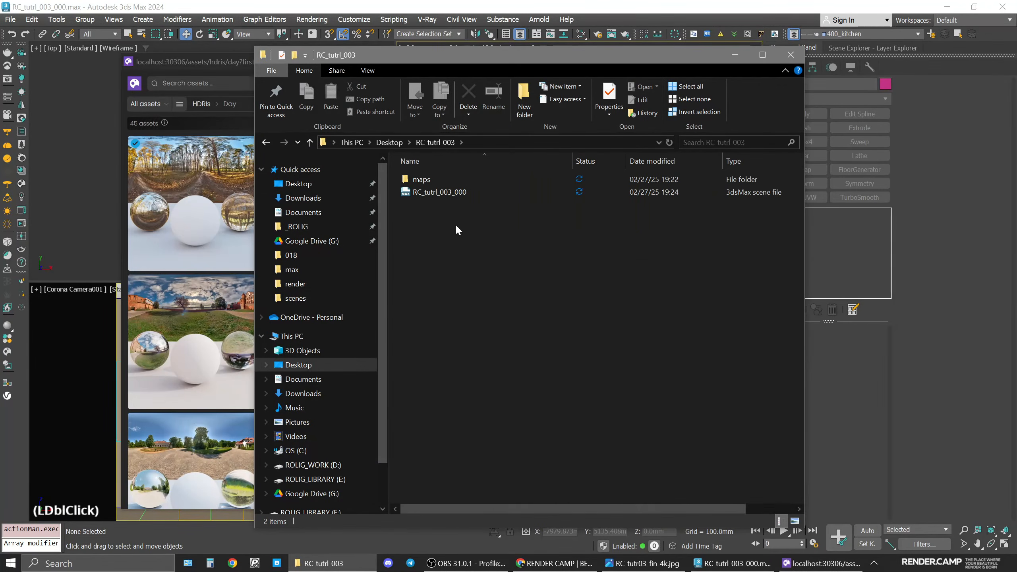
pyautogui.doubleClick(427, 182)
pyautogui.doubleClick(493, 198)
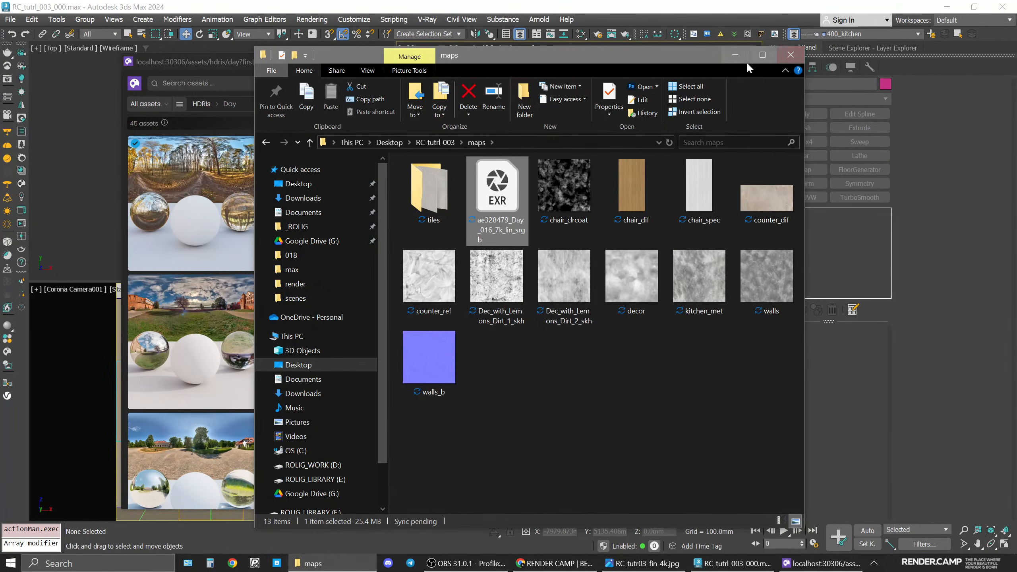
pyautogui.click(735, 55)
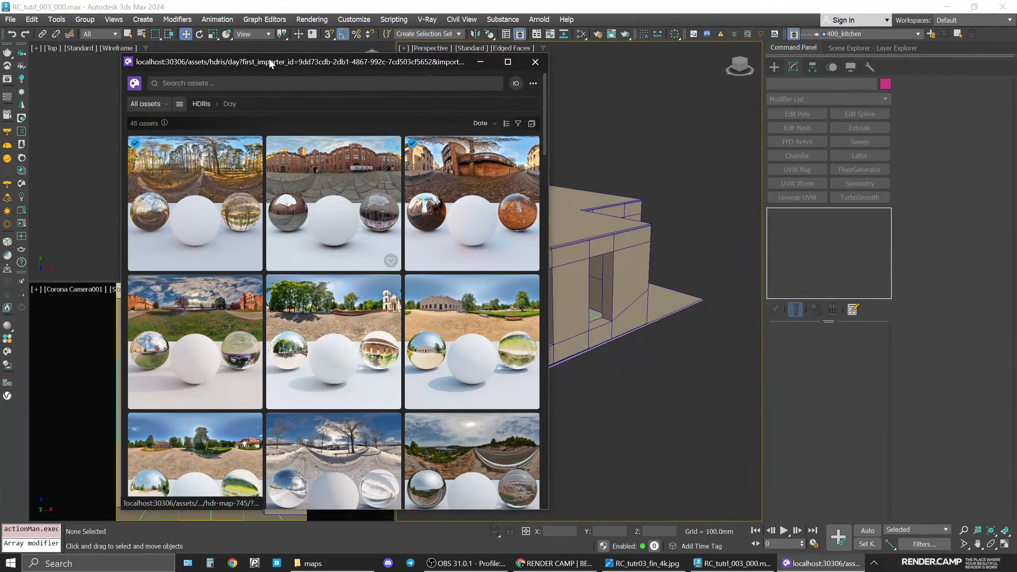
# Sort the Day HDRIs by name, and view the details page of the Day 016 asset.
pyautogui.moveTo(272, 68); pyautogui.dragTo(380, 60)
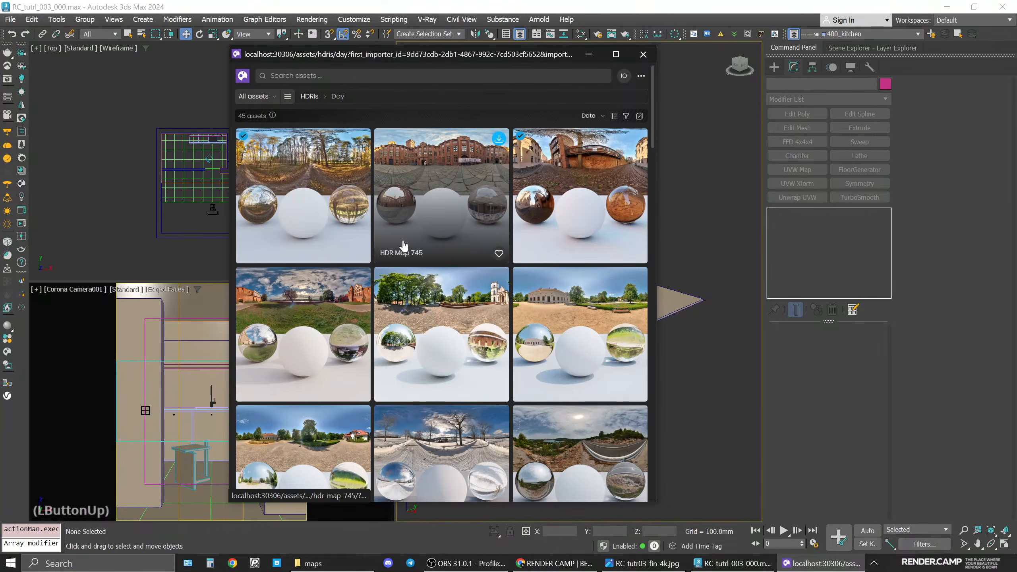
pyautogui.click(604, 118)
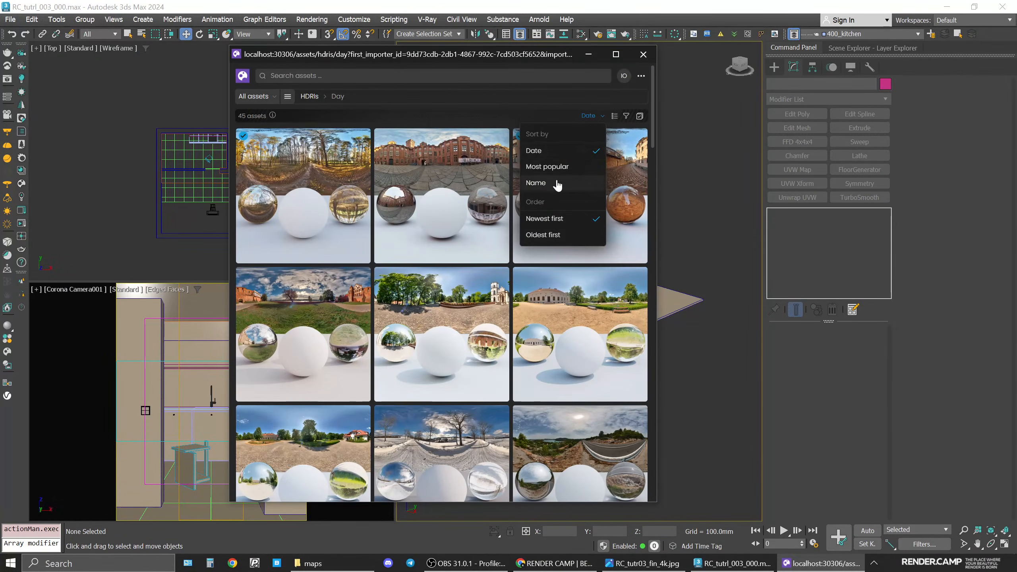
pyautogui.click(560, 182)
pyautogui.scroll(-2, 537, 234)
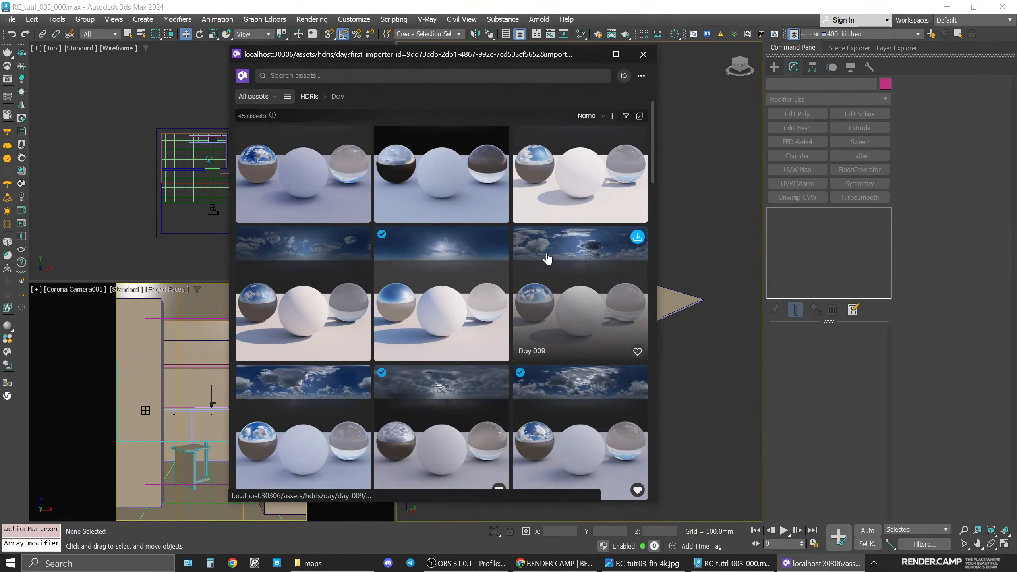
pyautogui.scroll(-3, 549, 240)
pyautogui.scroll(-3, 560, 252)
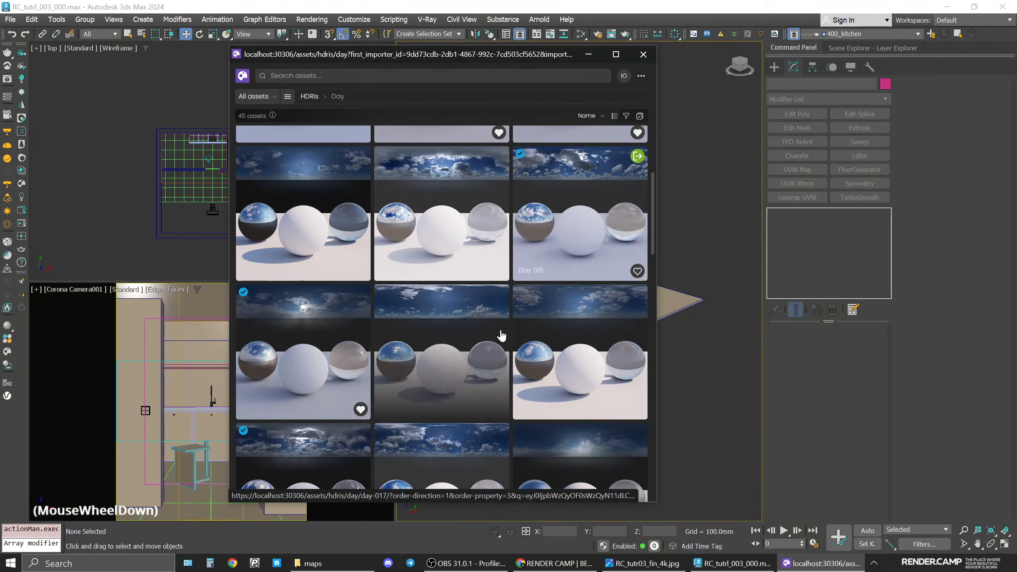
pyautogui.click(332, 366)
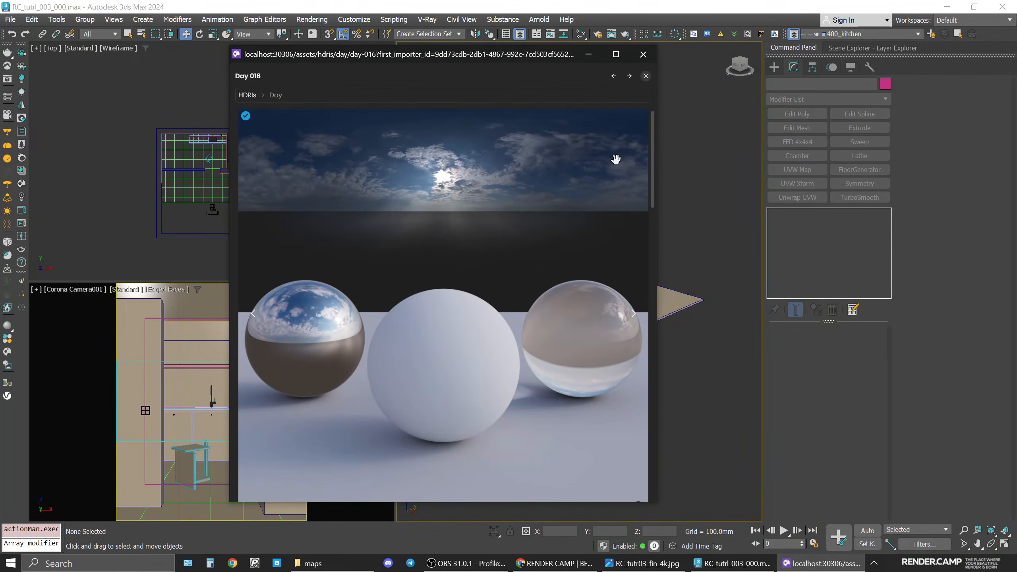
pyautogui.click(645, 76)
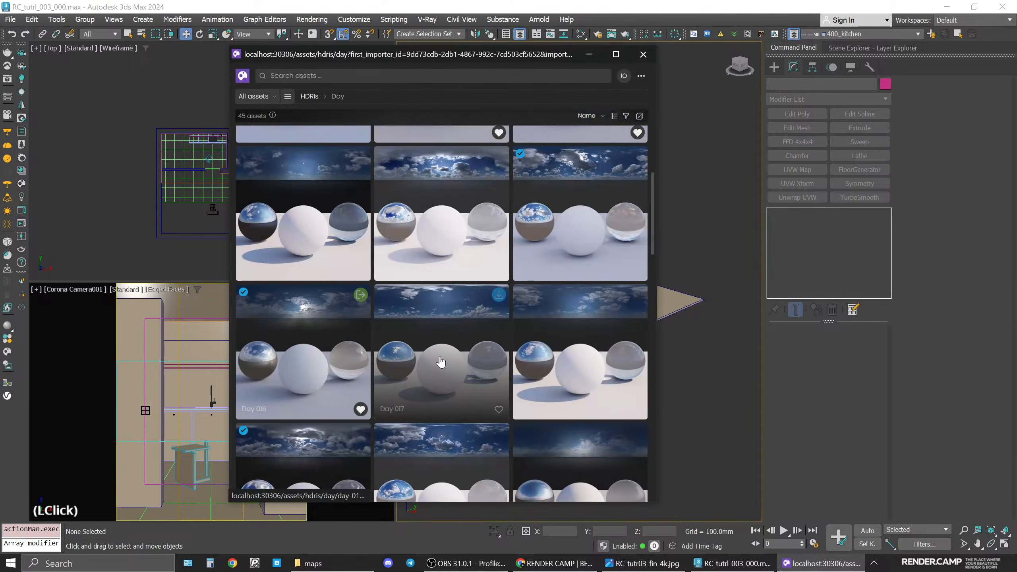
# Download the Day 017 HDRI, import Day 016 into the scene, and close the asset browser.
pyautogui.scroll(-1, 329, 333)
pyautogui.scroll(-1, 329, 333)
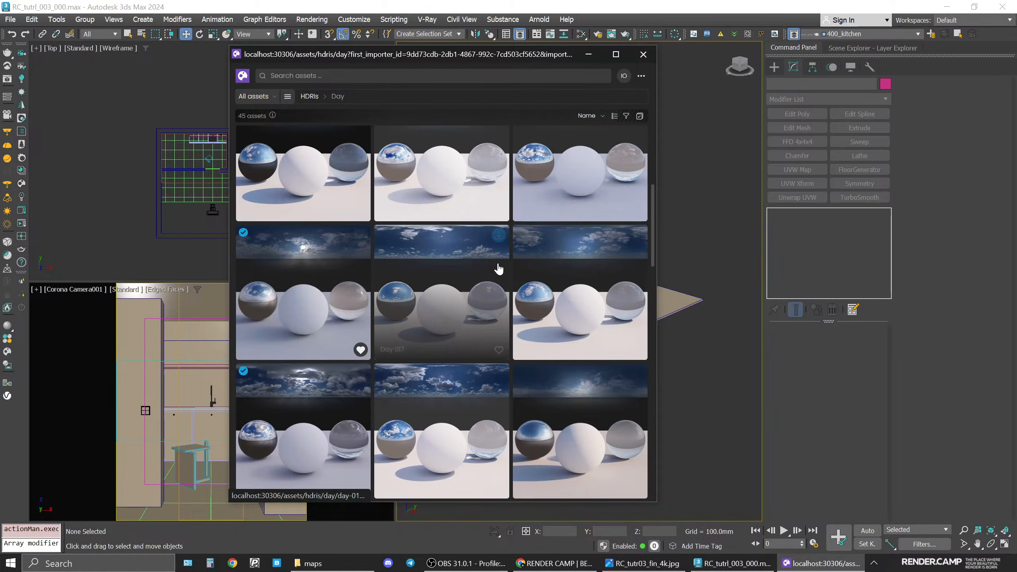
pyautogui.click(499, 236)
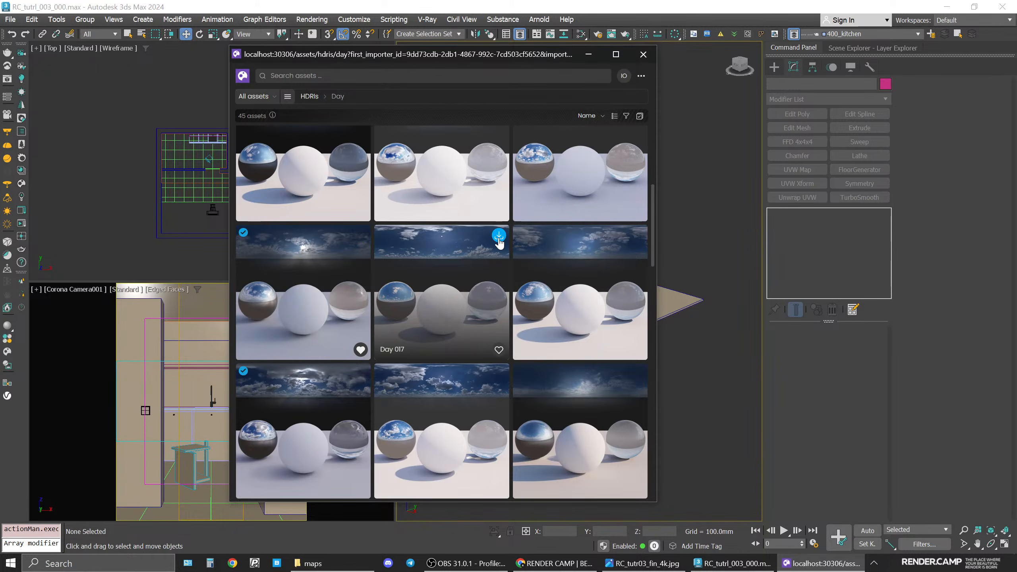
pyautogui.click(361, 236)
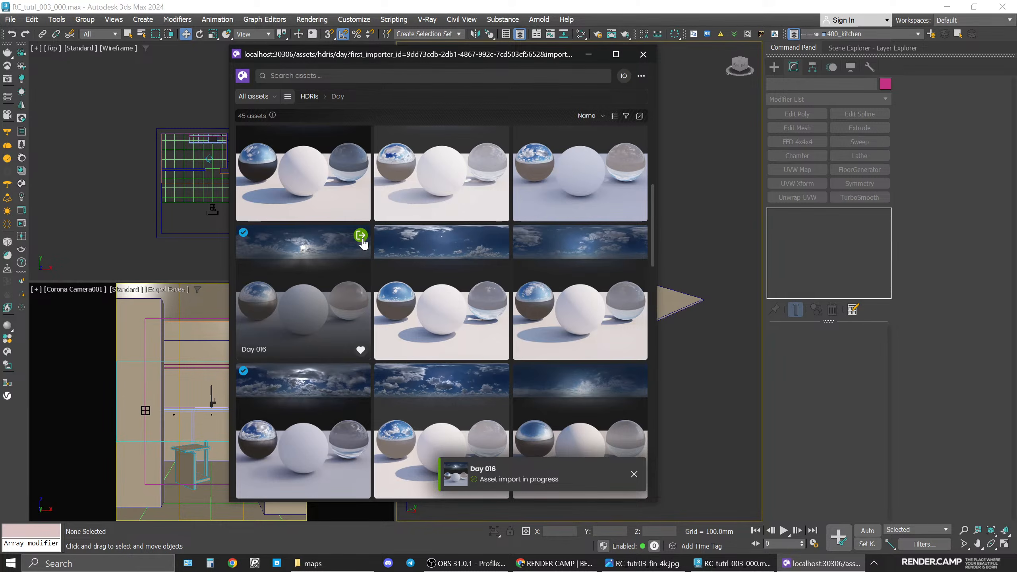
pyautogui.click(498, 237)
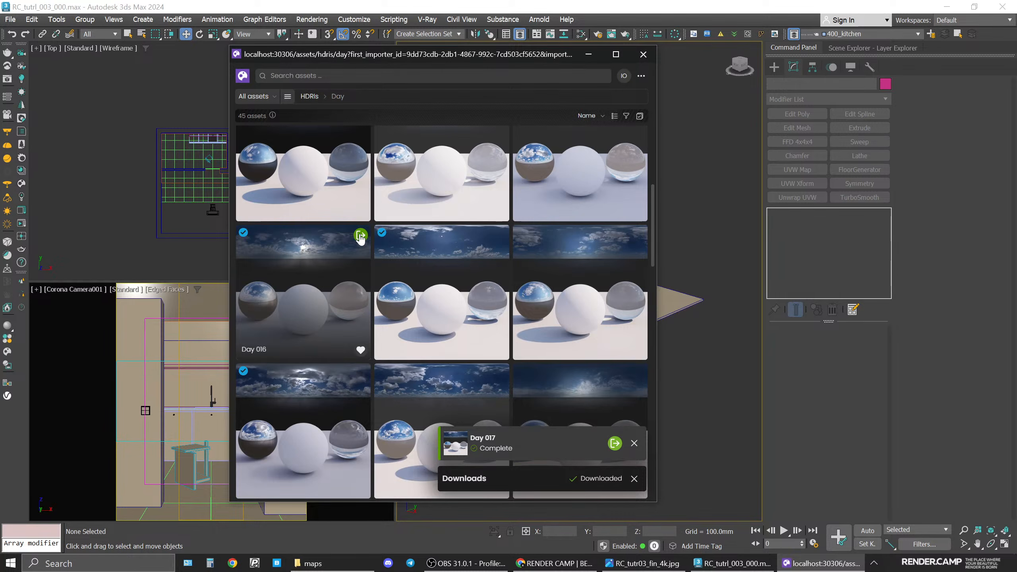
pyautogui.click(360, 235)
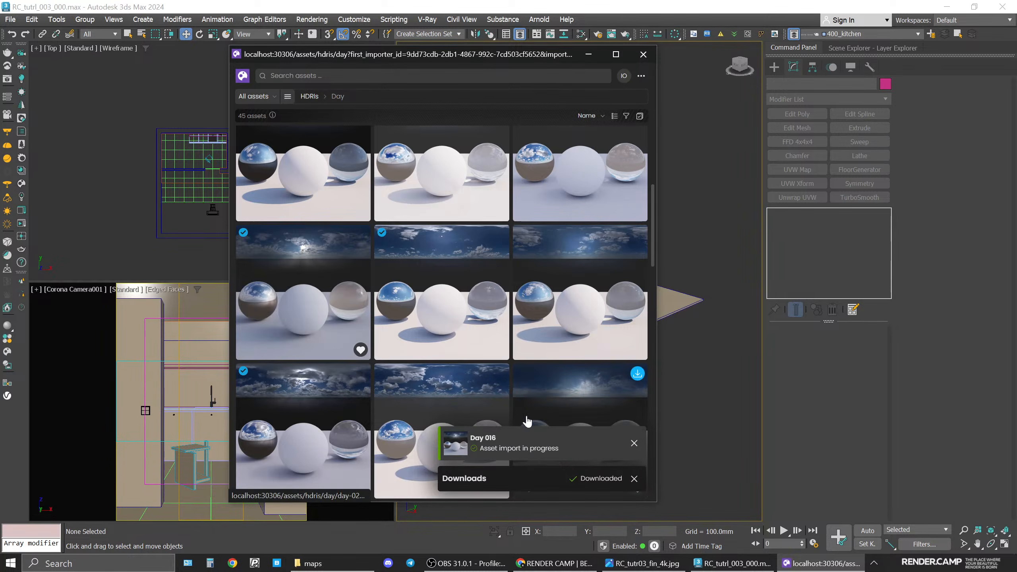
pyautogui.click(644, 56)
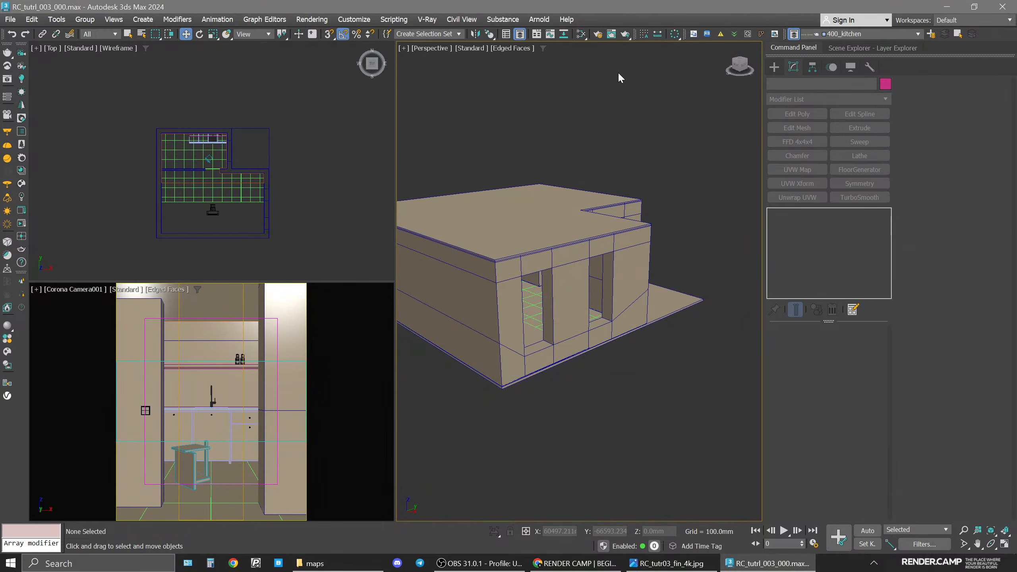
# Bring the scene environment's single CoronaBitmap map from the render setup into the Slate Material Editor as an instance and show its parameters.
pyautogui.click(598, 35)
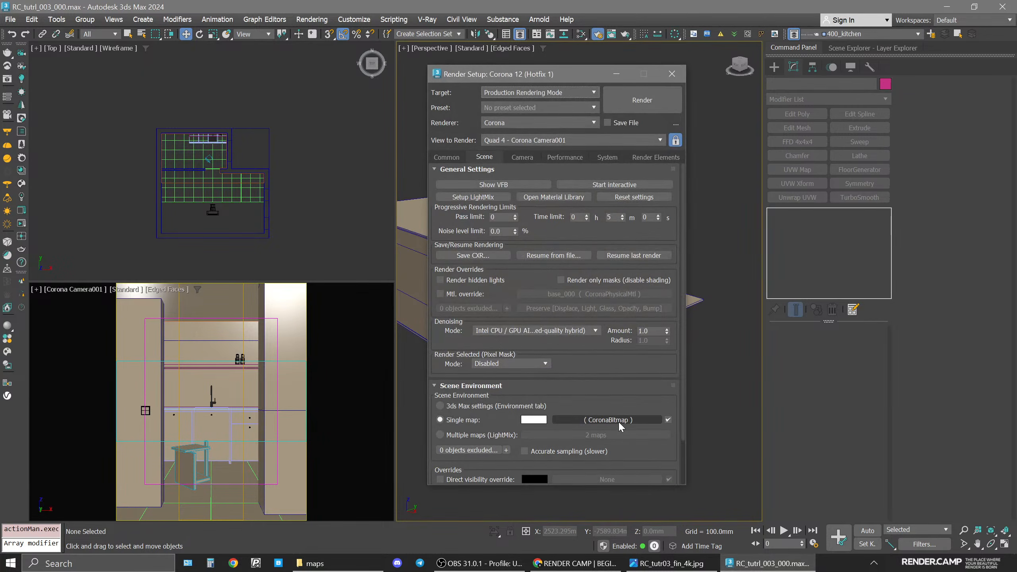
pyautogui.moveTo(576, 73); pyautogui.dragTo(411, 97)
pyautogui.middleClick(438, 198)
pyautogui.press('m')
pyautogui.moveTo(797, 410); pyautogui.dragTo(352, 280)
pyautogui.click(366, 306)
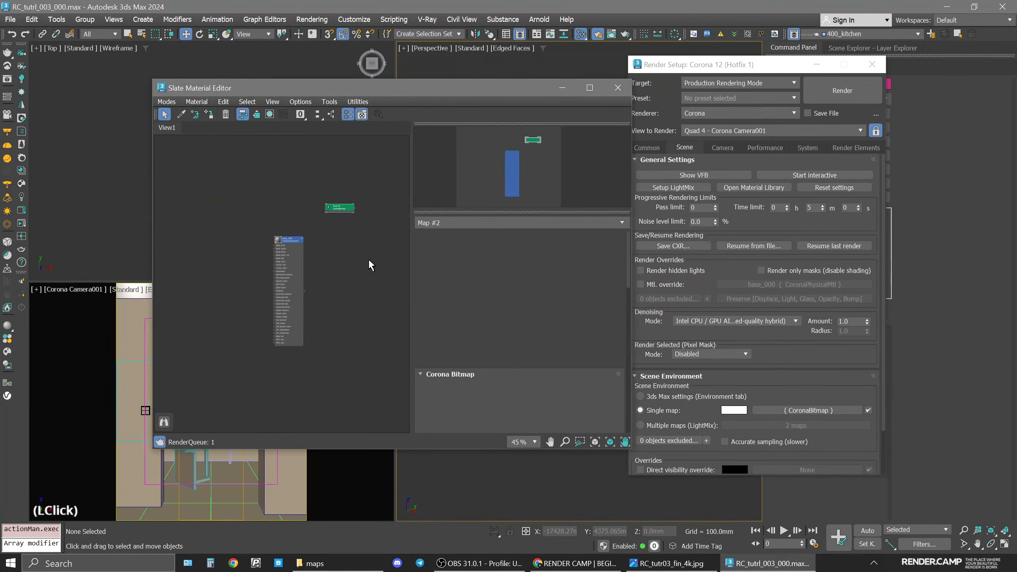
pyautogui.scroll(5, 343, 212)
pyautogui.moveTo(355, 251); pyautogui.dragTo(342, 272, button='middle')
pyautogui.scroll(1, 264, 241)
pyautogui.click(262, 230)
pyautogui.click(304, 216)
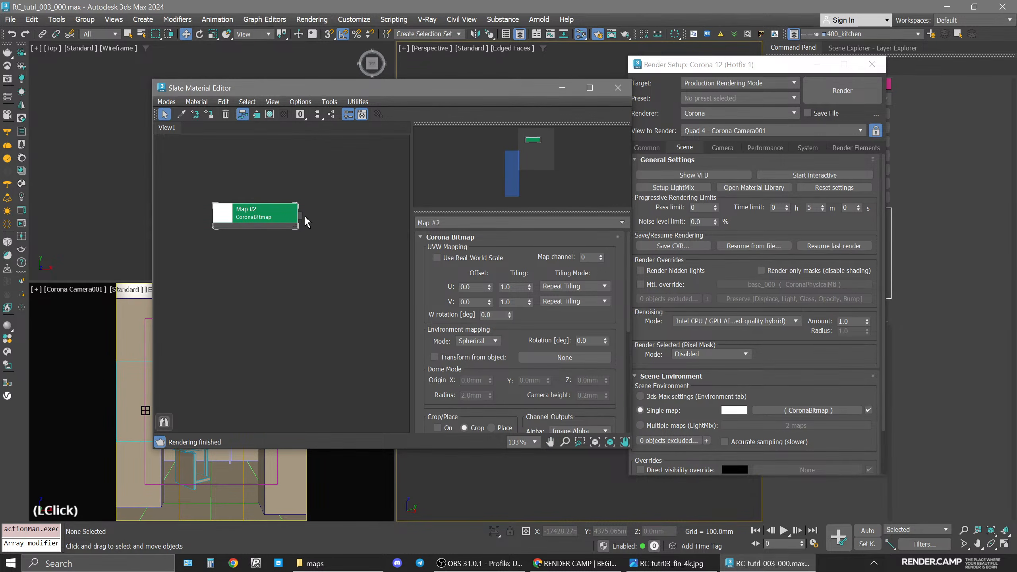
# Add a CoronaColorCorrect map fed by the HDRI bitmap's output.
pyautogui.moveTo(300, 215); pyautogui.dragTo(324, 216)
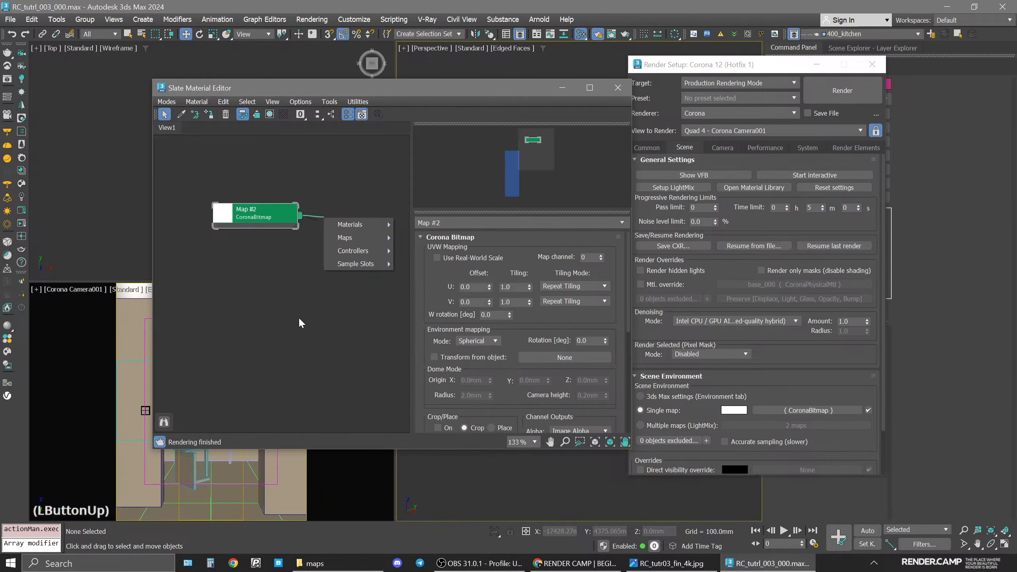
pyautogui.moveTo(359, 238)
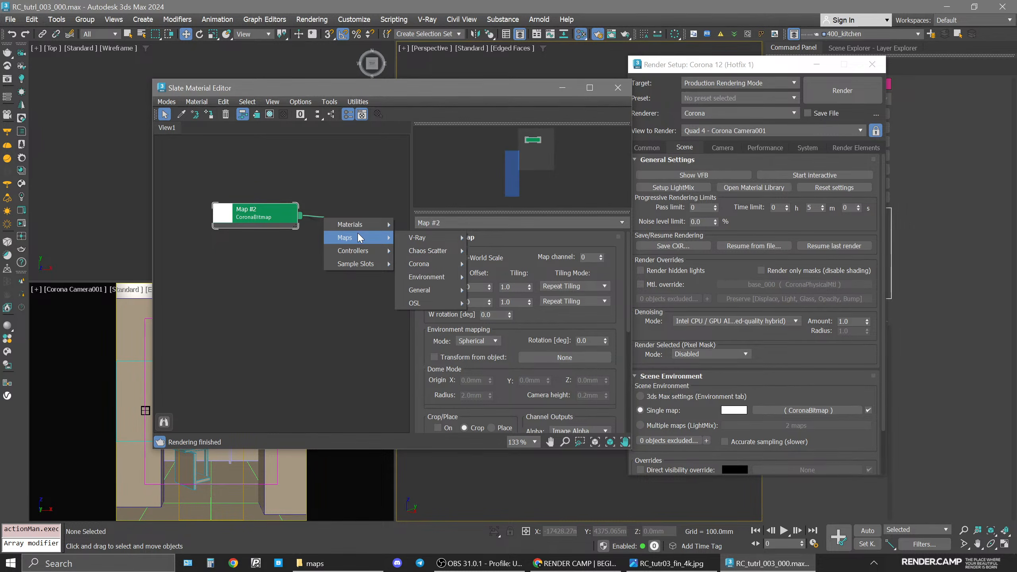
pyautogui.moveTo(441, 266)
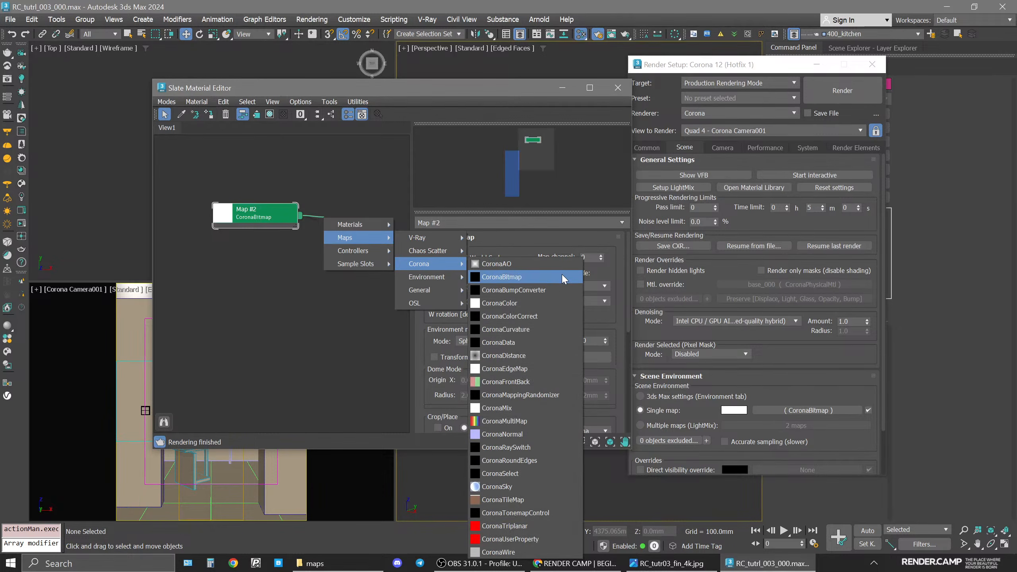
pyautogui.click(505, 316)
pyautogui.moveTo(245, 215); pyautogui.dragTo(202, 215)
pyautogui.moveTo(392, 320); pyautogui.dragTo(321, 312, button='middle')
pyautogui.moveTo(304, 234); pyautogui.dragTo(304, 233)
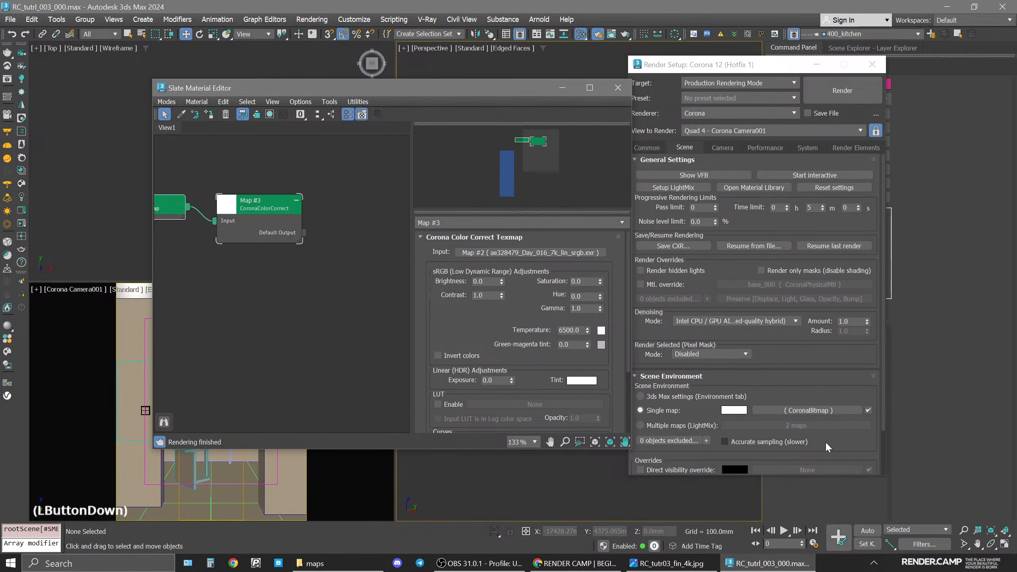
# Assign the CoronaColorCorrect map as an instance to the scene environment's single map, and close the render setup.
pyautogui.moveTo(826, 442); pyautogui.dragTo(812, 413)
pyautogui.moveTo(305, 233); pyautogui.dragTo(777, 414)
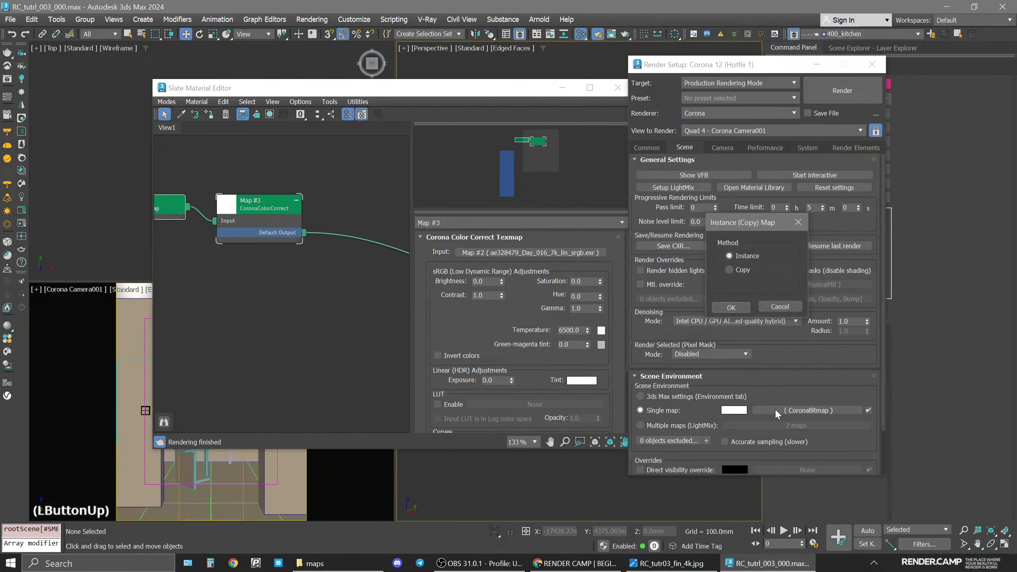
pyautogui.click(730, 306)
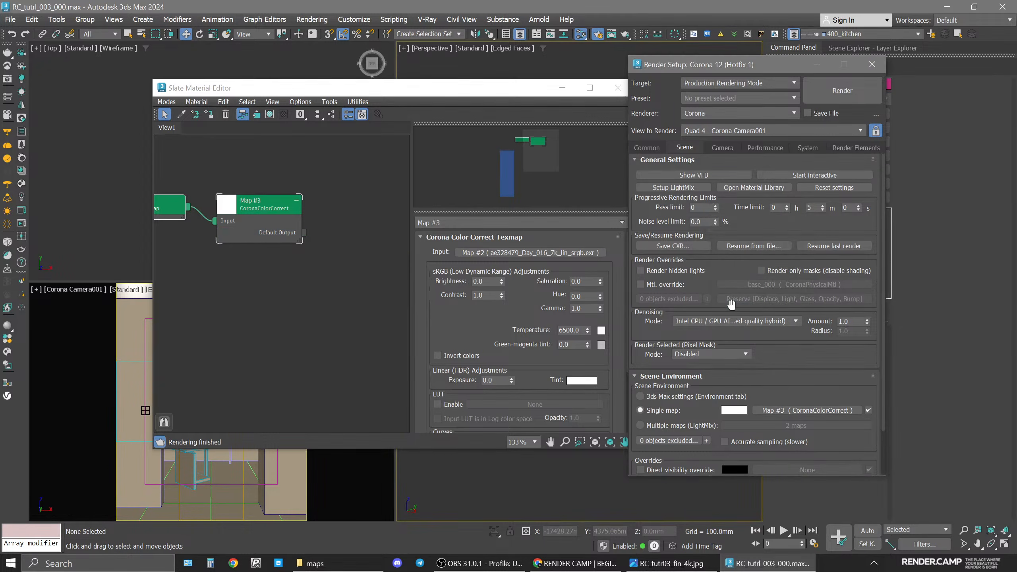
pyautogui.middleClick(240, 505)
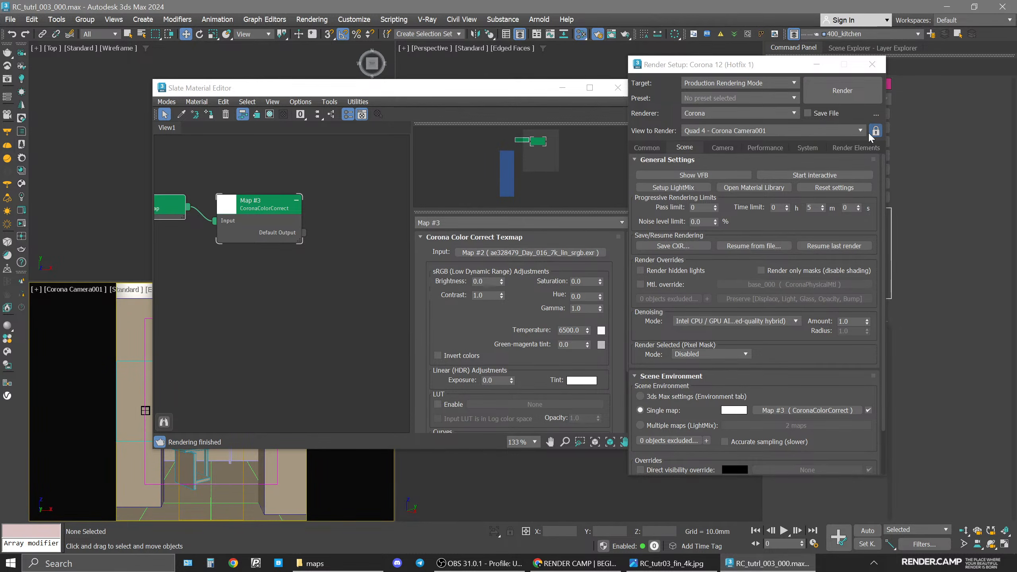
pyautogui.click(872, 64)
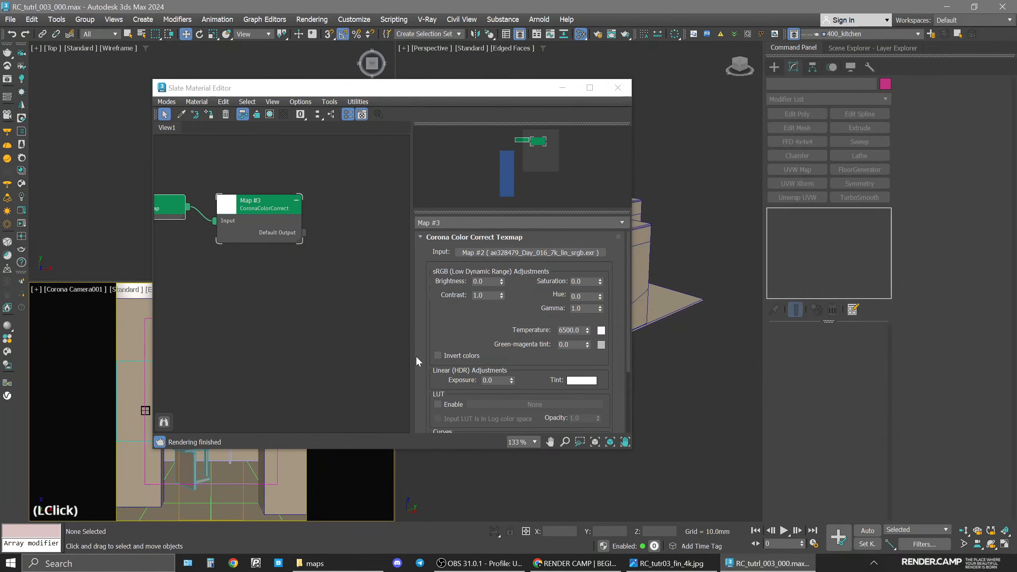
# Start interactive rendering of the Corona Camera001 view and compare it with the reference image RC_tutr03_fin_4k.jpg.
pyautogui.moveTo(402, 94); pyautogui.dragTo(696, 90)
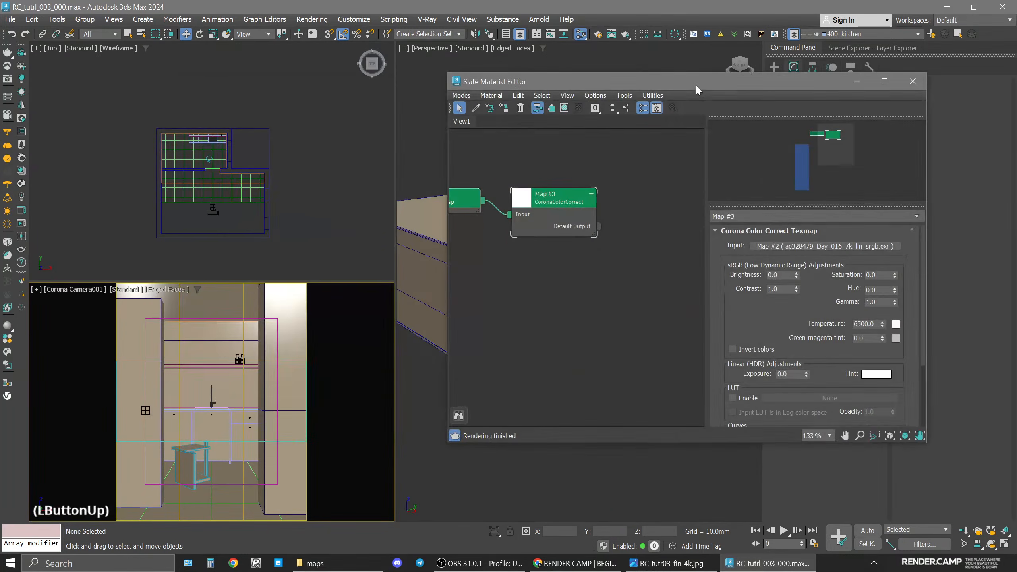
pyautogui.middleClick(268, 370)
pyautogui.click(21, 225)
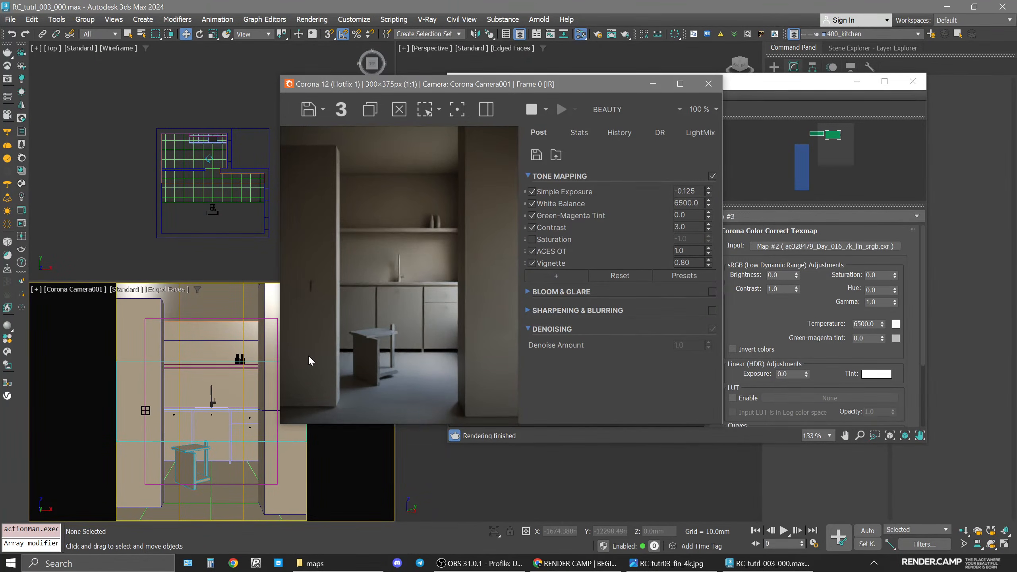
pyautogui.moveTo(526, 87); pyautogui.dragTo(349, 112)
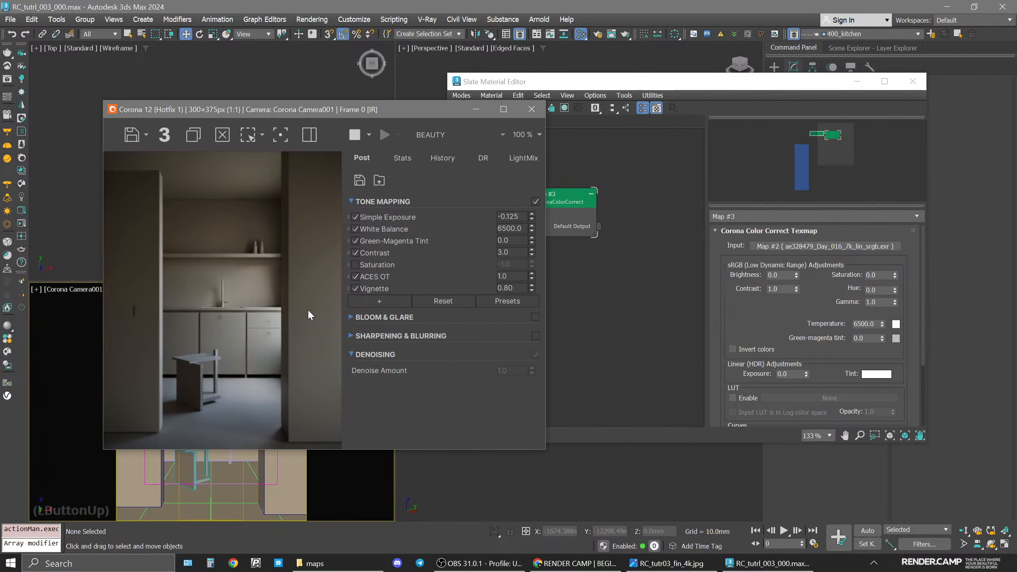
pyautogui.click(688, 564)
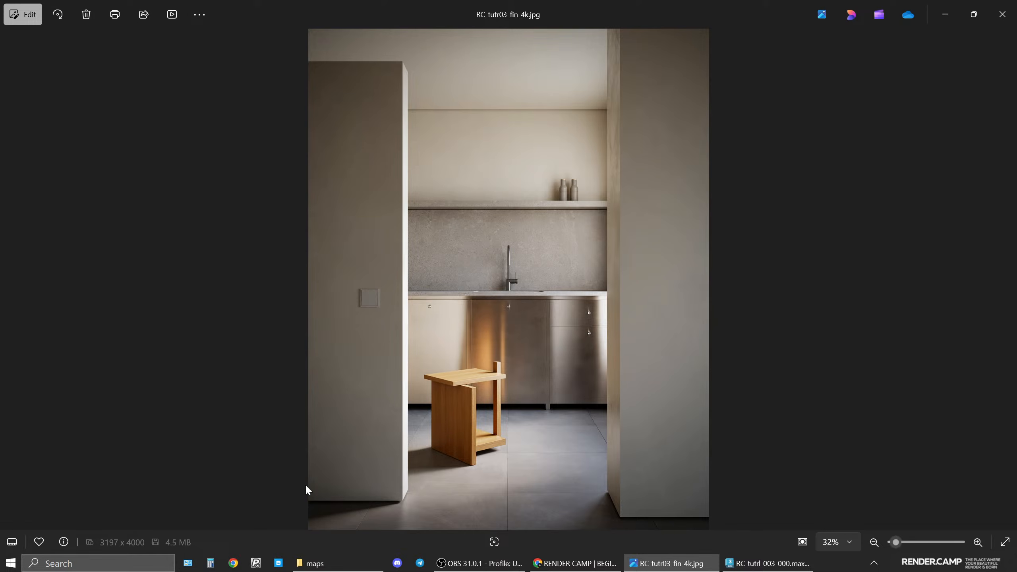
pyautogui.click(697, 563)
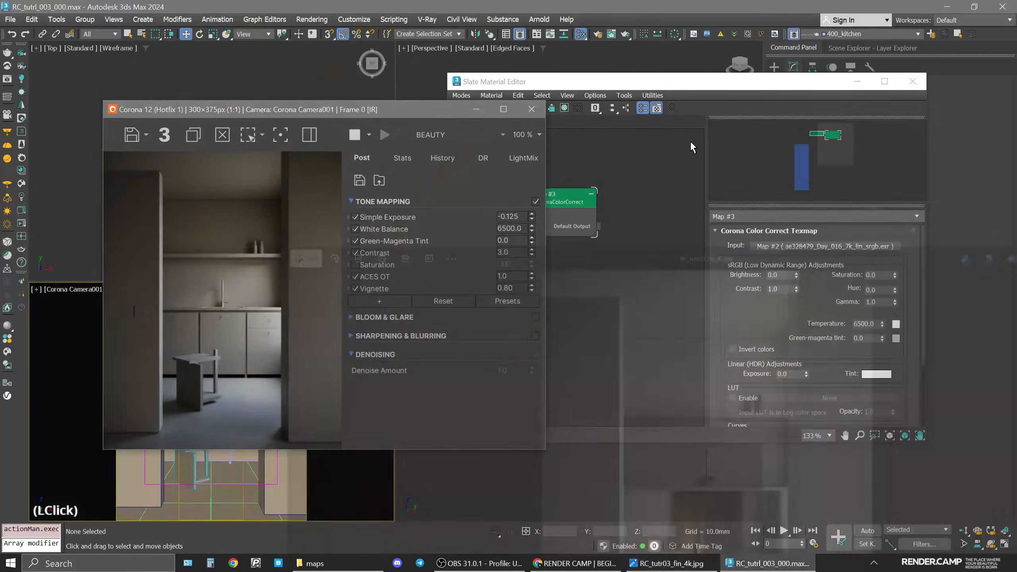
# Show the HDRI CoronaBitmap's parameters and arrange the material editor beside the render so both remain visible.
pyautogui.click(673, 83)
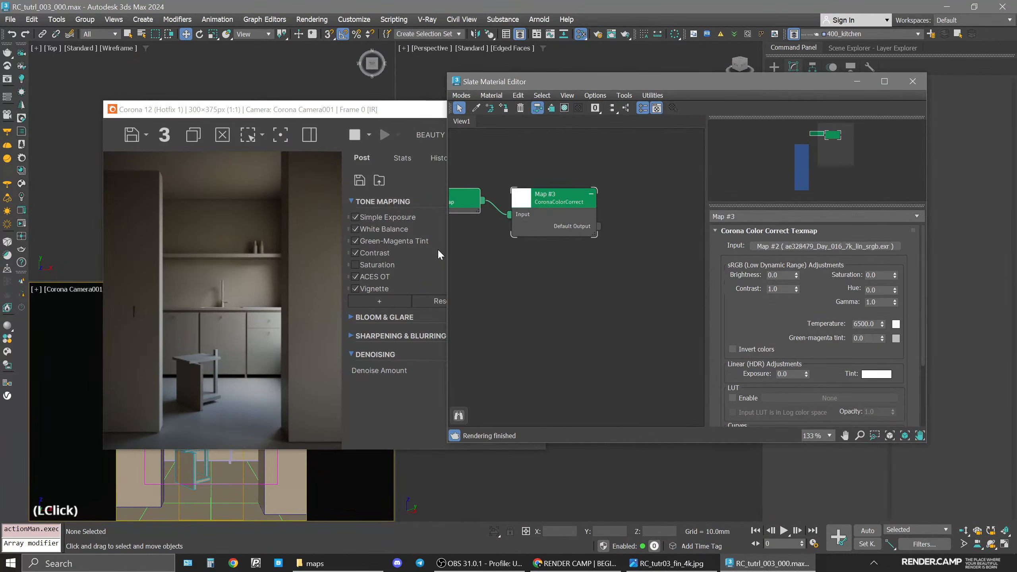
pyautogui.moveTo(576, 255); pyautogui.dragTo(668, 260, button='middle')
pyautogui.click(519, 204)
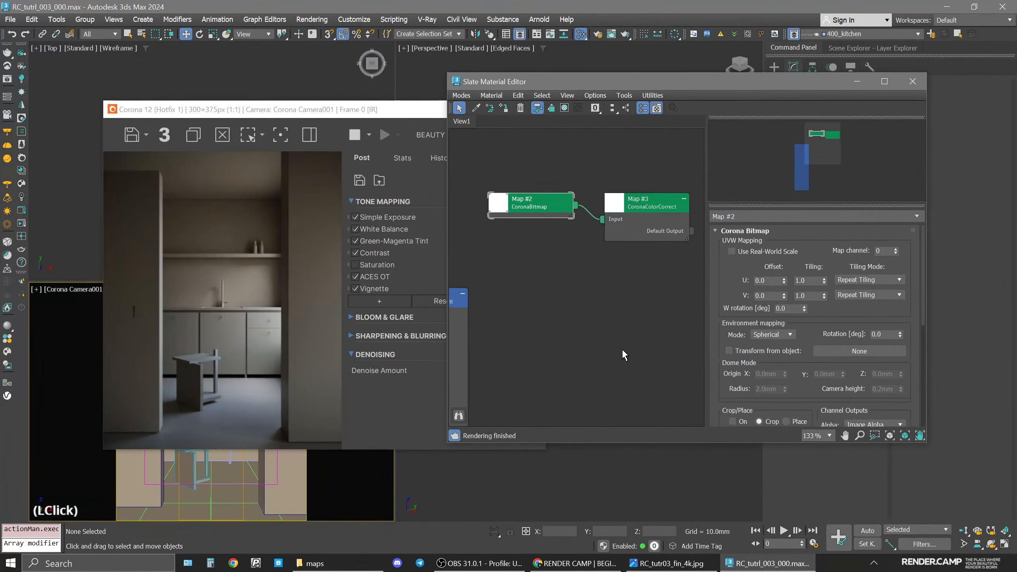
pyautogui.click(529, 202)
pyautogui.moveTo(328, 113); pyautogui.dragTo(279, 90)
pyautogui.click(621, 318)
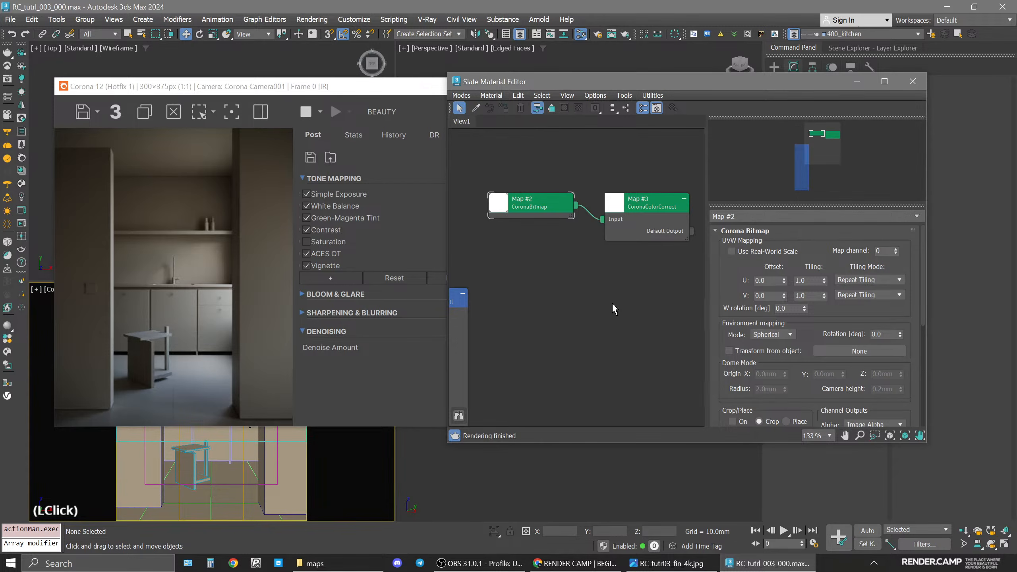
pyautogui.moveTo(519, 83); pyautogui.dragTo(509, 134)
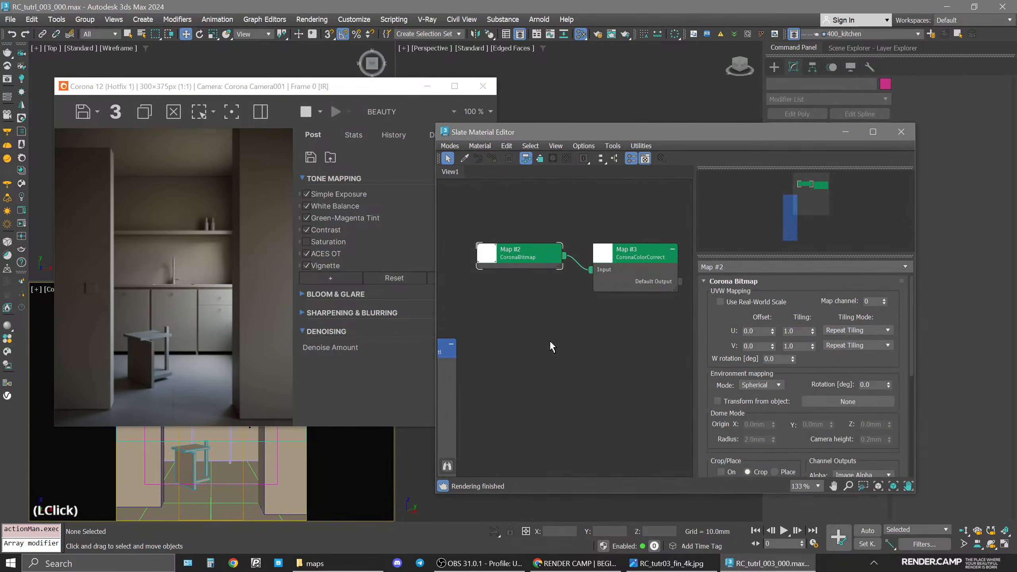
pyautogui.click(523, 260)
# Set the HDRI bitmap's environment rotation to 45 degrees.
pyautogui.click(867, 385)
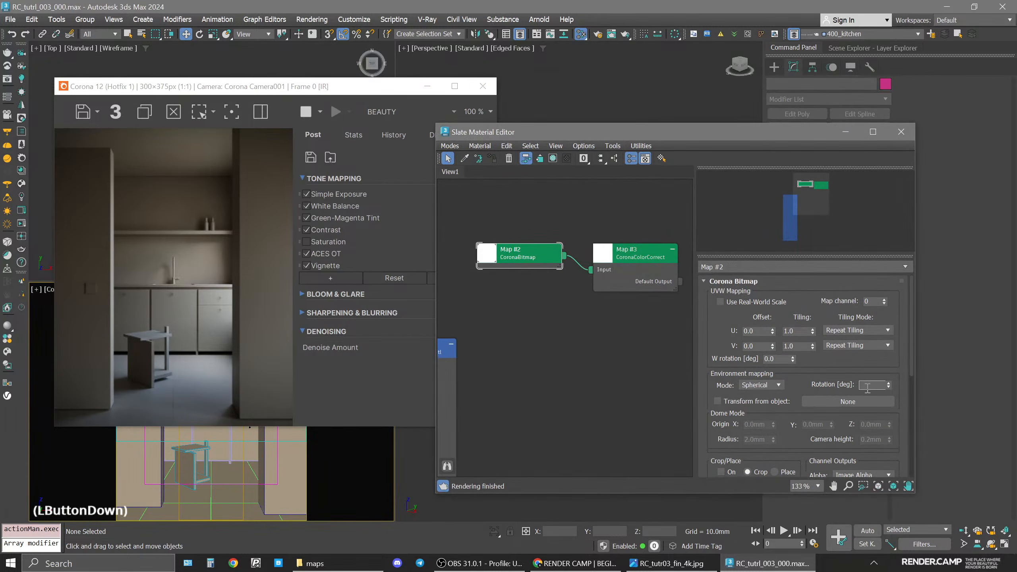
pyautogui.doubleClick(866, 386)
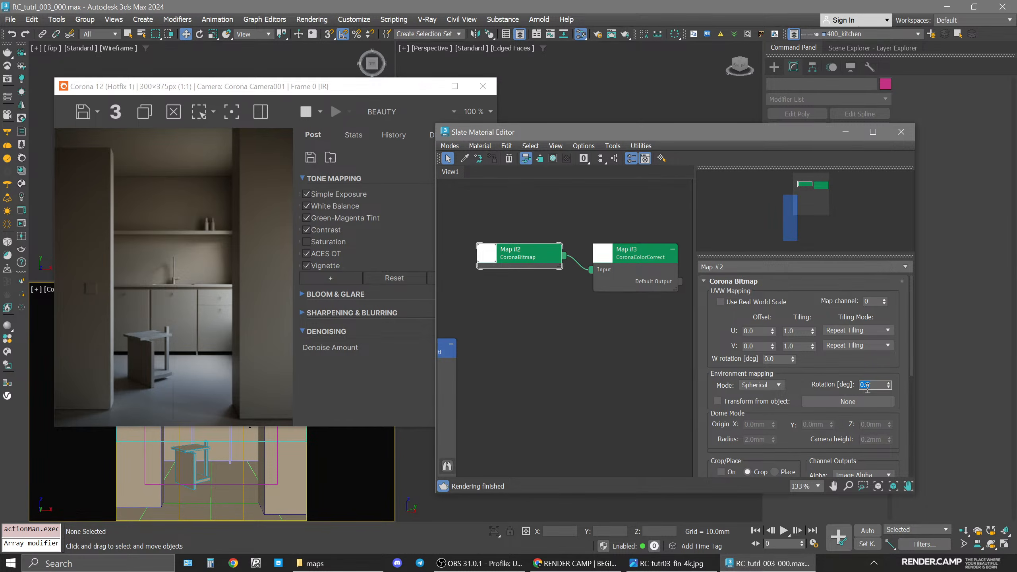
pyautogui.write('45')
pyautogui.press('Return')
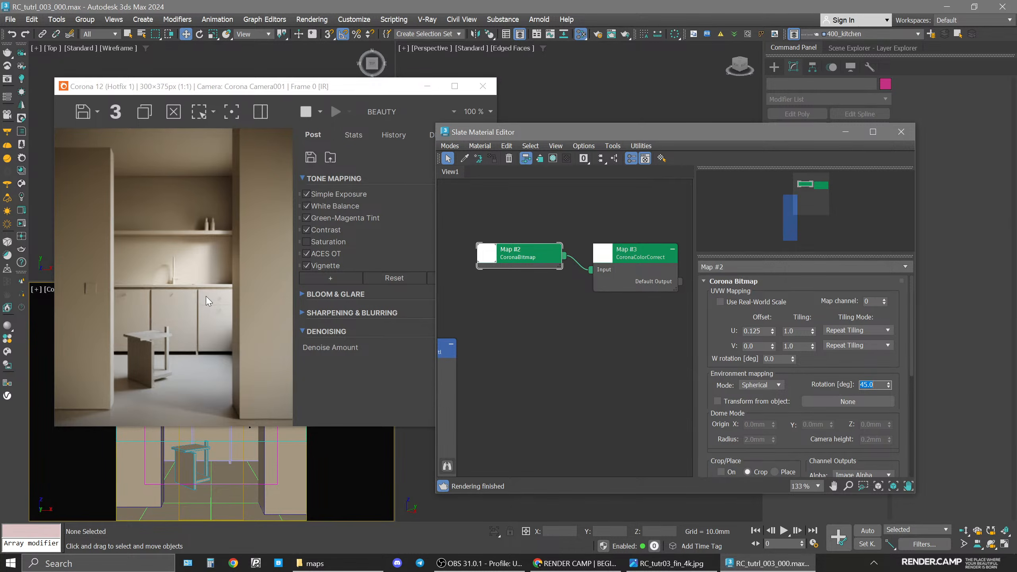
# Try environment rotations of -45, -90, -110 and -115 degrees on the HDRI bitmap.
pyautogui.write('45')
pyautogui.press('Return')
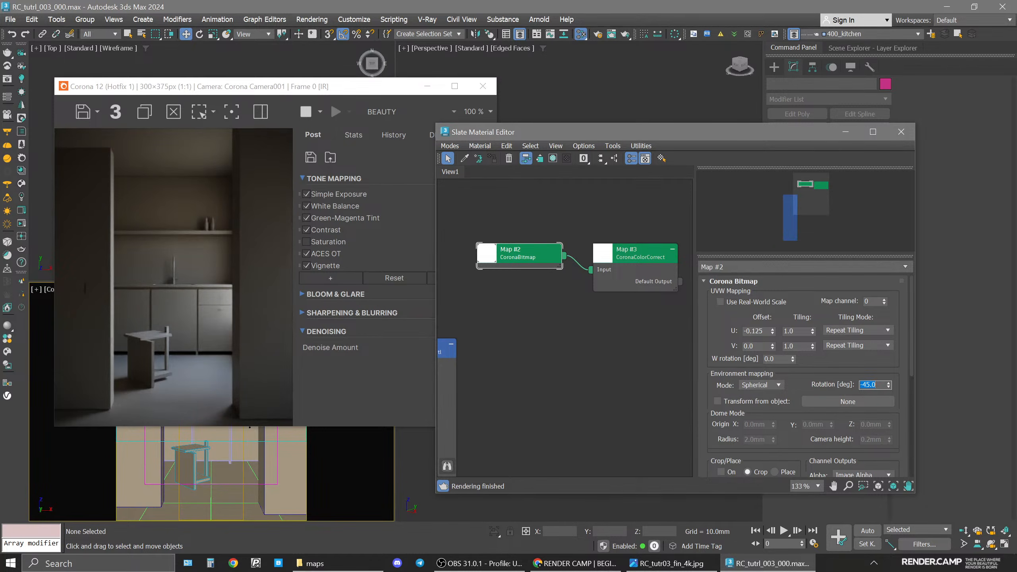
pyautogui.write('-90')
pyautogui.press('Return')
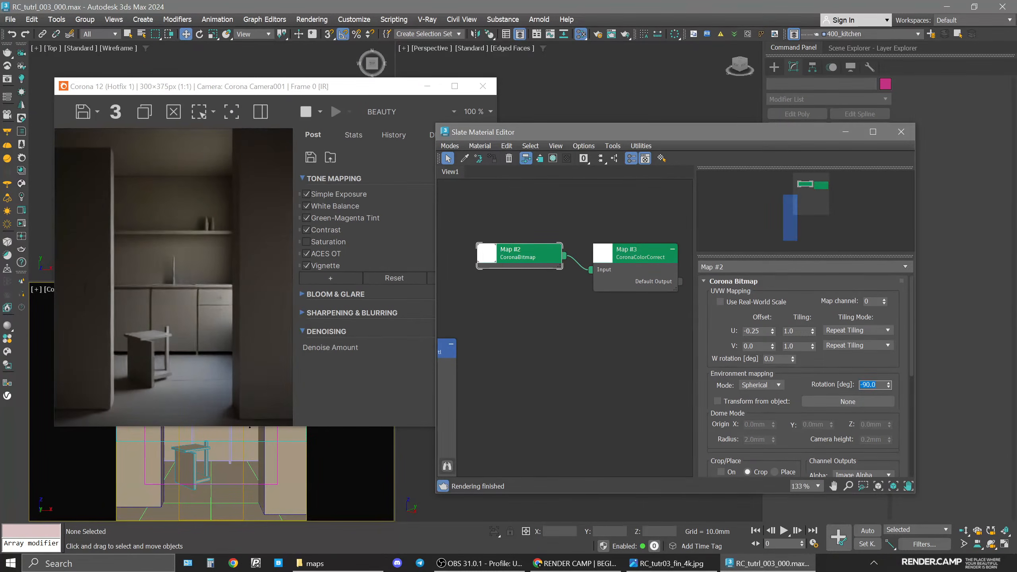
pyautogui.write('-110')
pyautogui.press('Return')
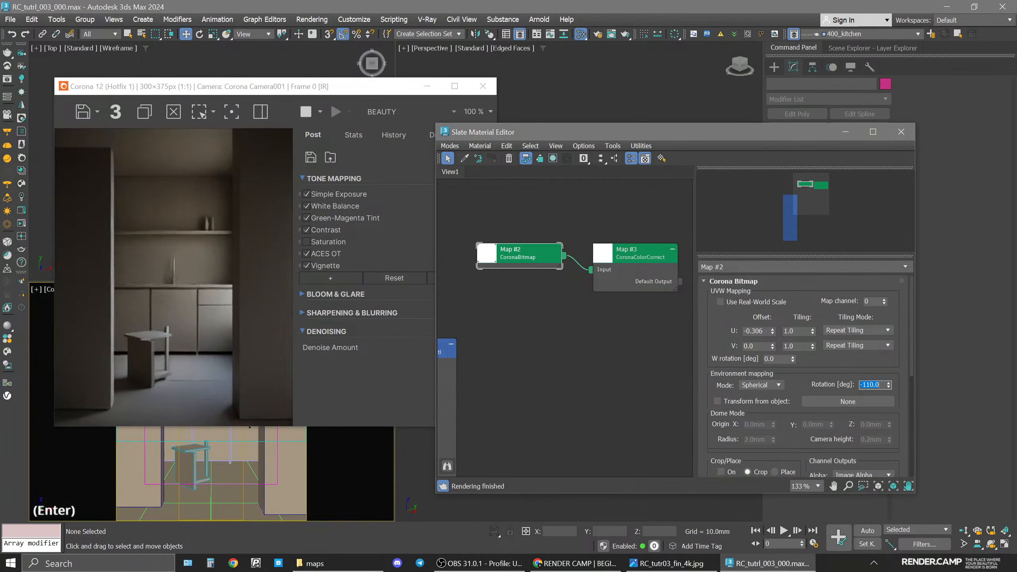
pyautogui.write('-115')
pyautogui.press('Return')
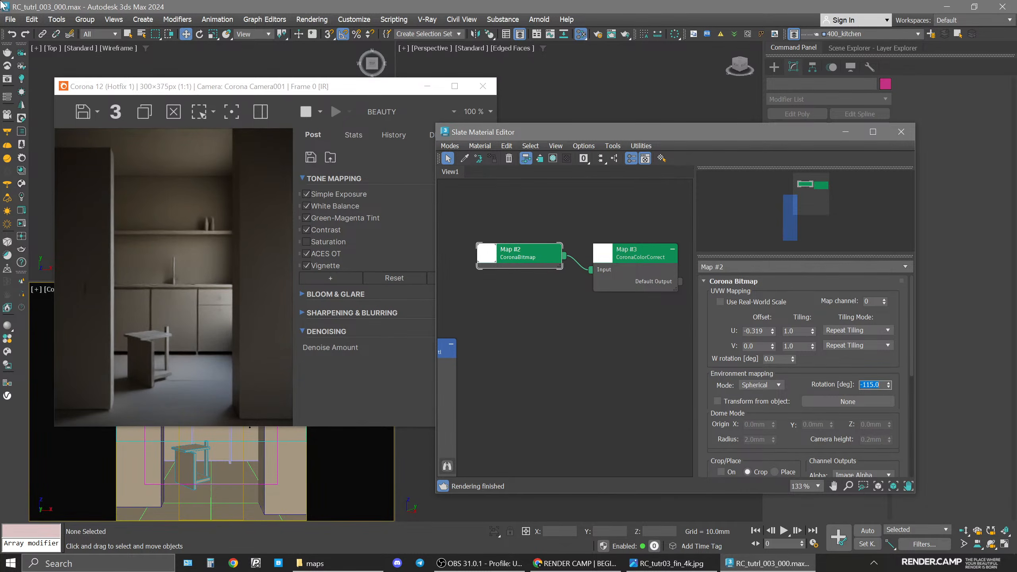
# Reset the render's Simple Exposure to 0.0, and try a Contrast of 4 before restoring it to 3.
pyautogui.click(360, 407)
pyautogui.rightClick(483, 195)
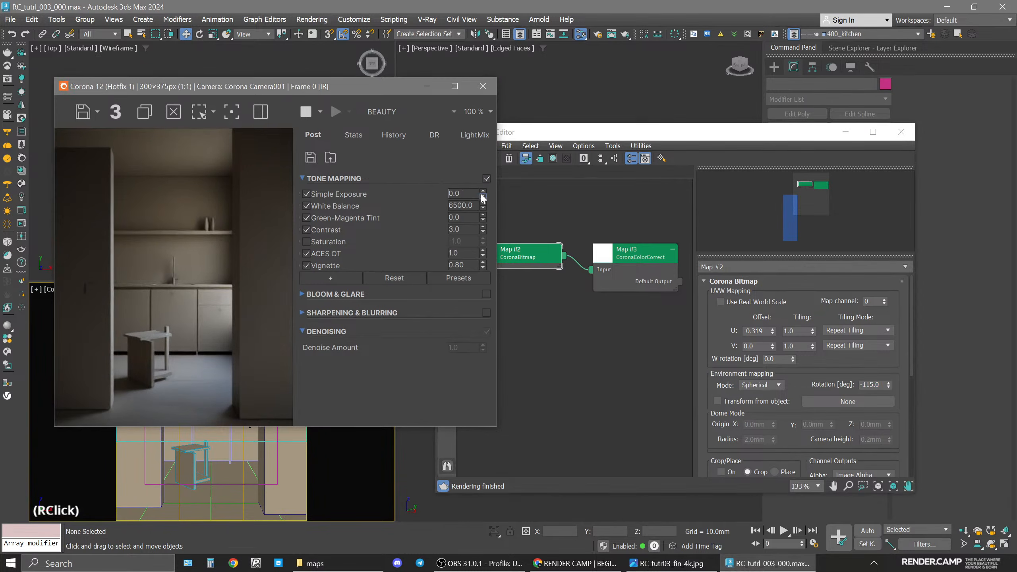
pyautogui.doubleClick(471, 230)
pyautogui.write('4')
pyautogui.press('Return')
pyautogui.write('3')
pyautogui.press('Return')
# Try Vignette values of 0.825 and 0.777 in the render's tone mapping.
pyautogui.click(468, 266)
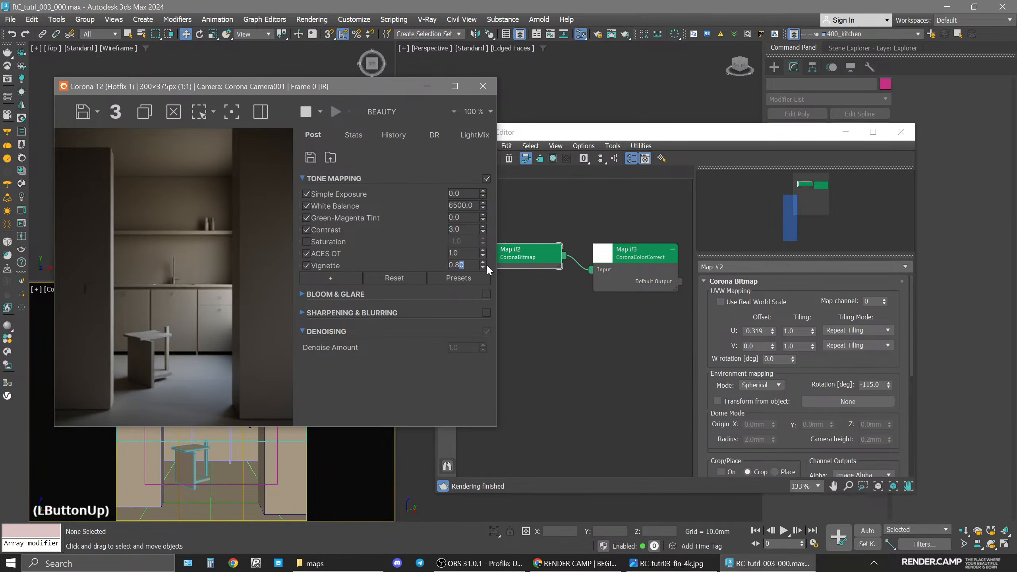
pyautogui.write('25')
pyautogui.press('Return')
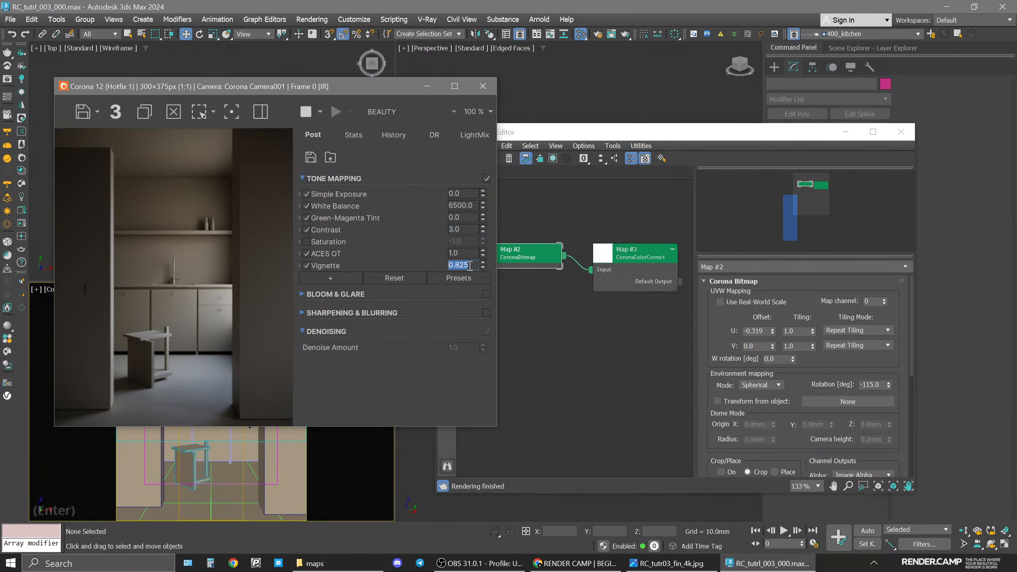
pyautogui.click(469, 265)
pyautogui.press('BackSpace')
pyautogui.press('BackSpace')
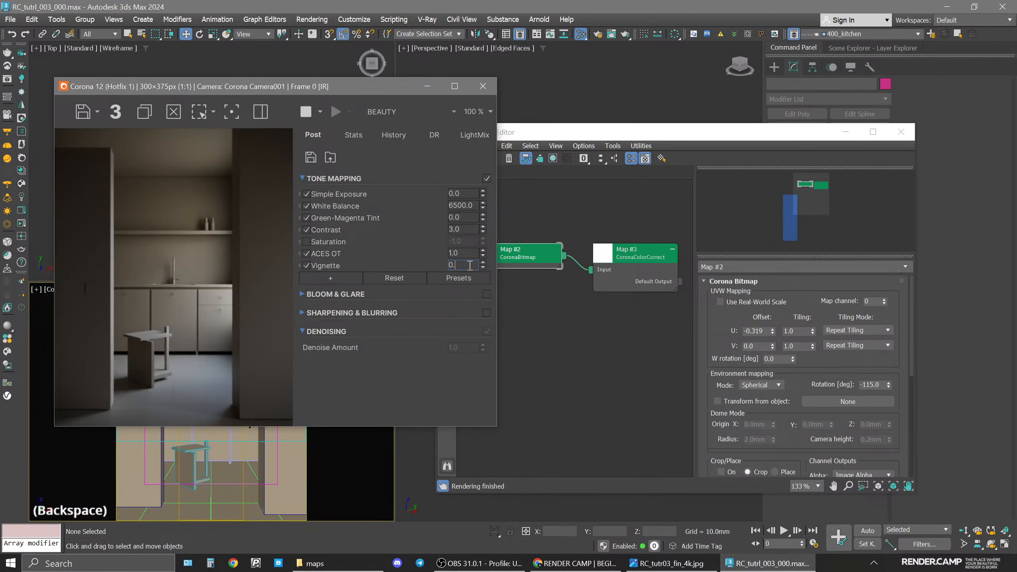
pyautogui.write('777')
pyautogui.press('Return')
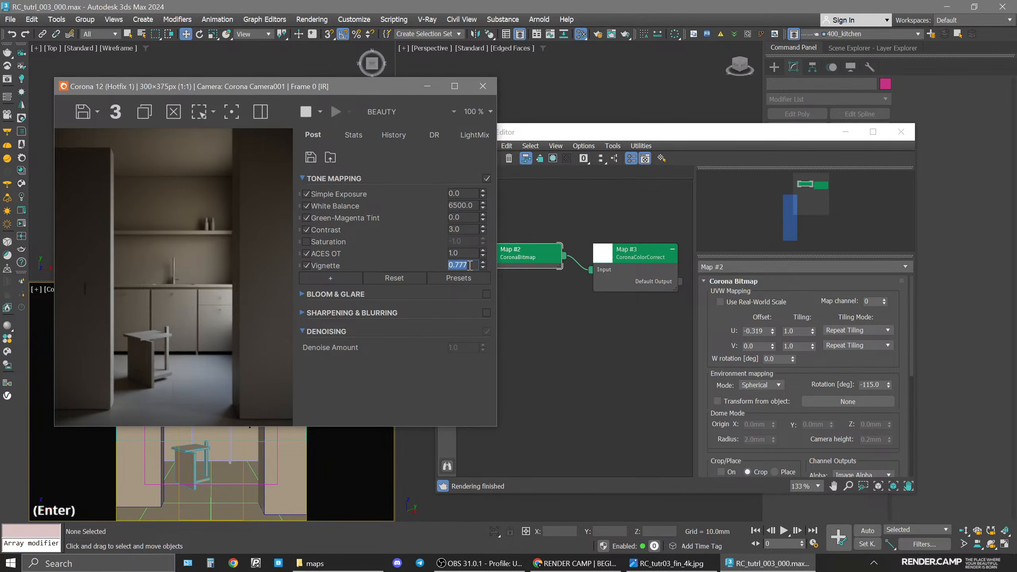
# Set the tone mapping's Vignette to 0.70 and Simple Exposure to 0.20.
pyautogui.click(470, 266)
pyautogui.press('BackSpace')
pyautogui.press('BackSpace')
pyautogui.press('Return')
pyautogui.moveTo(483, 193); pyautogui.dragTo(482, 172)
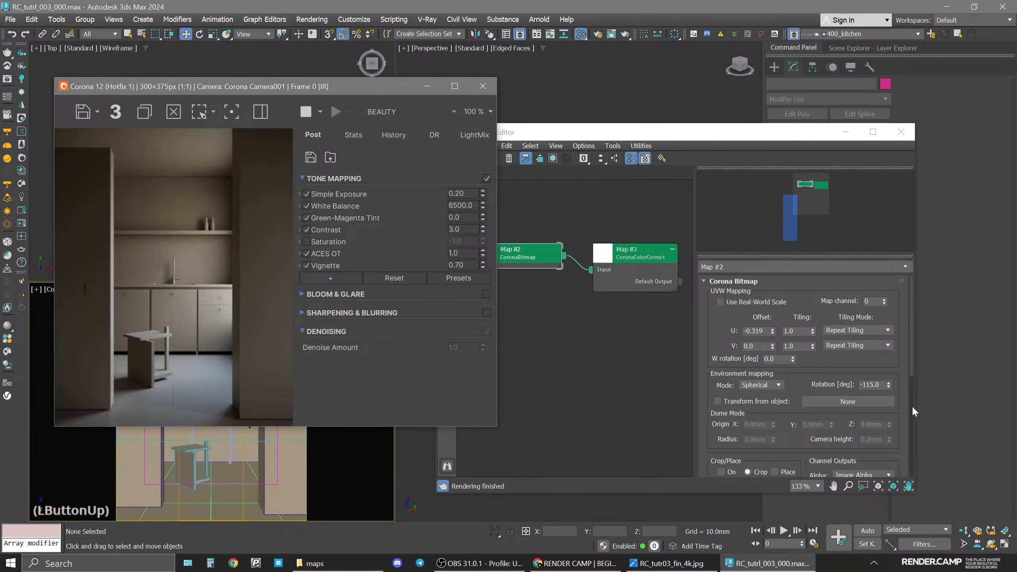
# Set the HDRI bitmap's environment rotation to 115 degrees.
pyautogui.click(874, 384)
pyautogui.write('115')
pyautogui.press('Return')
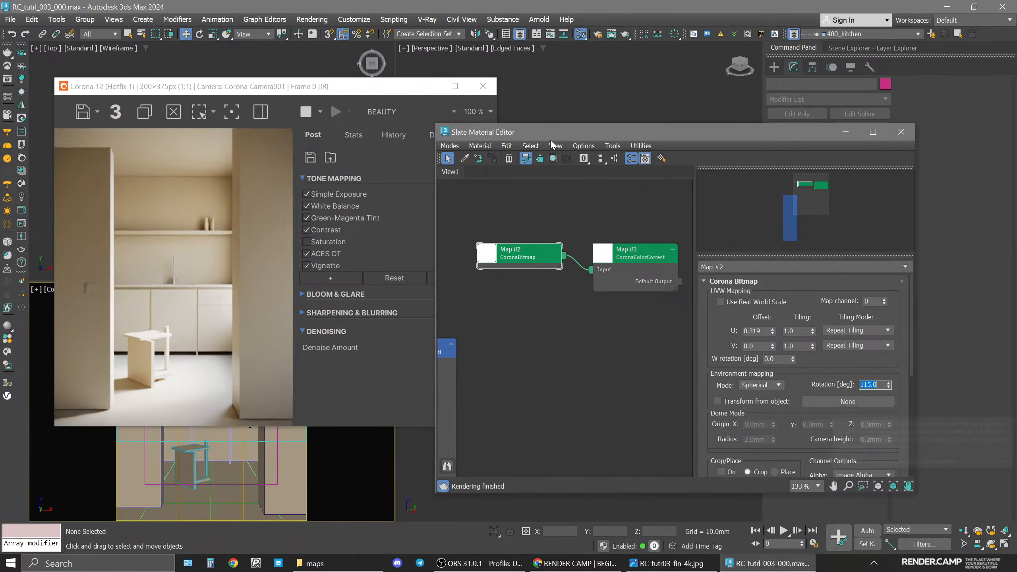
# Move the material editor clear of the render window and set the render's Simple Exposure to -0.30.
pyautogui.moveTo(552, 136); pyautogui.dragTo(597, 132)
pyautogui.click(483, 194)
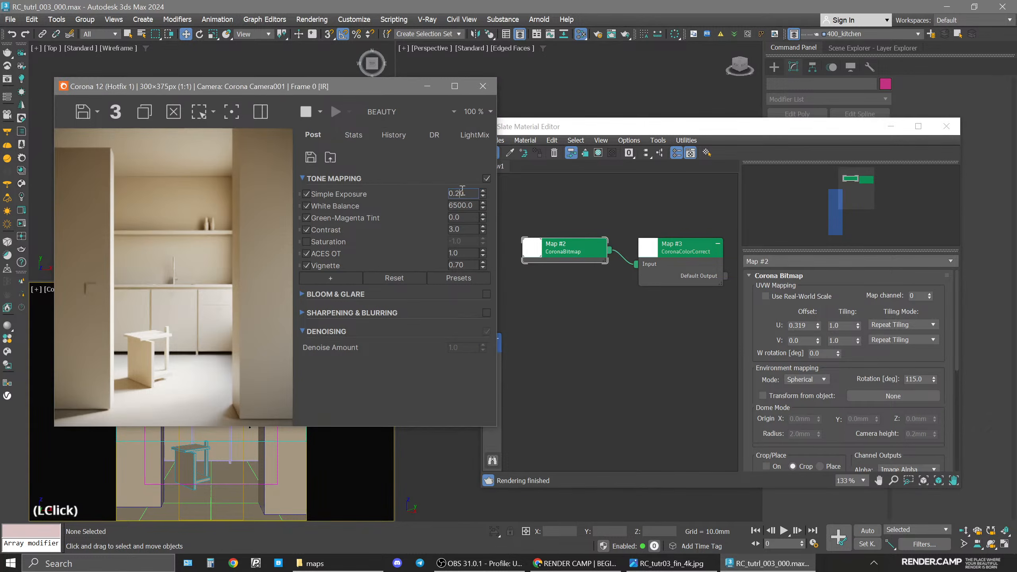
pyautogui.rightClick(484, 195)
pyautogui.moveTo(484, 195)
pyautogui.mouseDown()
pyautogui.moveTo(482, 225)
pyautogui.moveTo(480, 192)
pyautogui.moveTo(494, 192)
pyautogui.mouseUp()
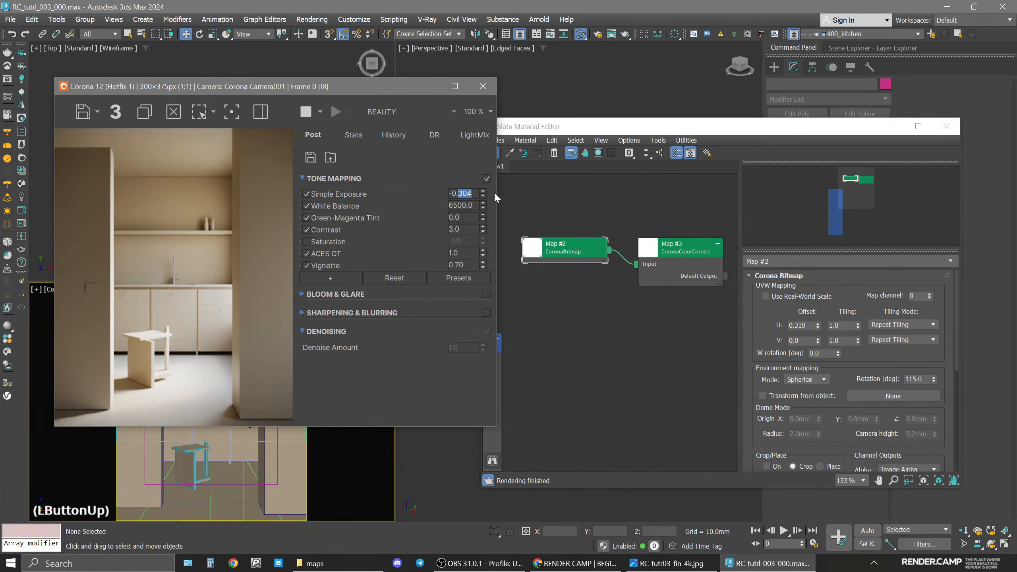
pyautogui.write('3')
pyautogui.press('Return')
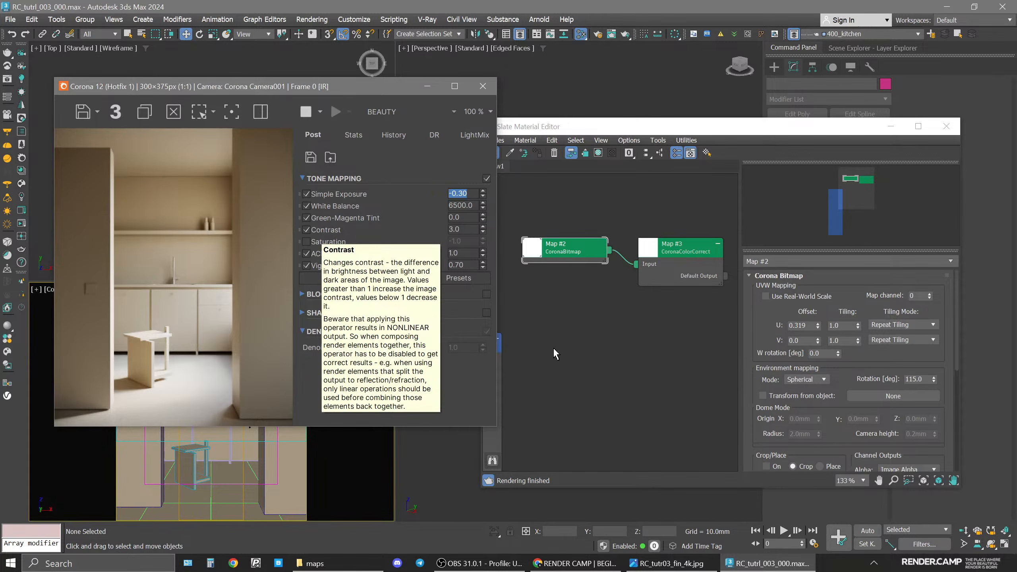
# Open the parameters of the HDRI's Corona Color Correct map and shift the connected bitmap node slightly.
pyautogui.click(710, 268)
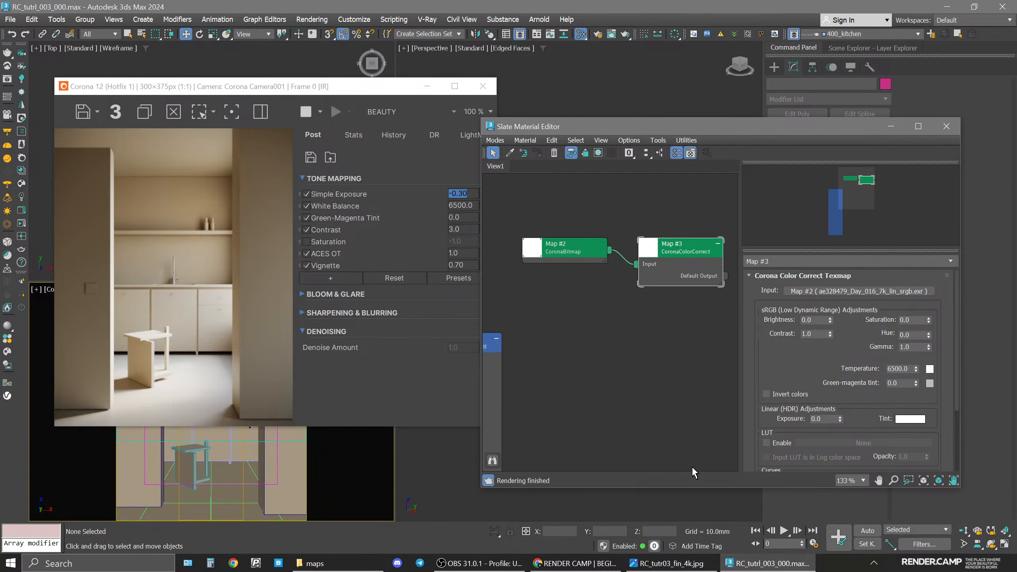
pyautogui.moveTo(574, 251); pyautogui.dragTo(575, 259)
pyautogui.moveTo(575, 260); pyautogui.dragTo(562, 259, button='middle')
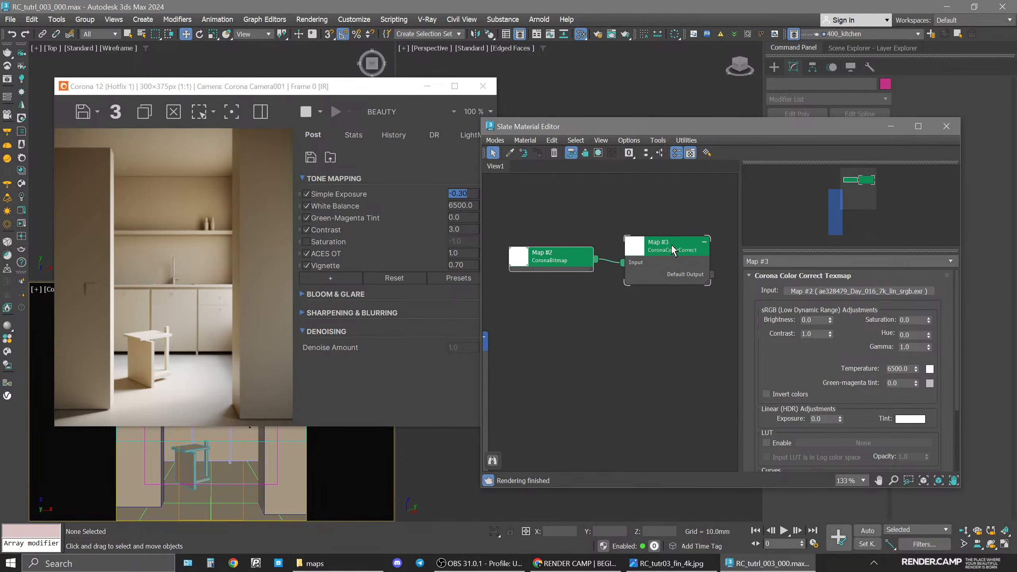
pyautogui.doubleClick(821, 419)
pyautogui.click(359, 86)
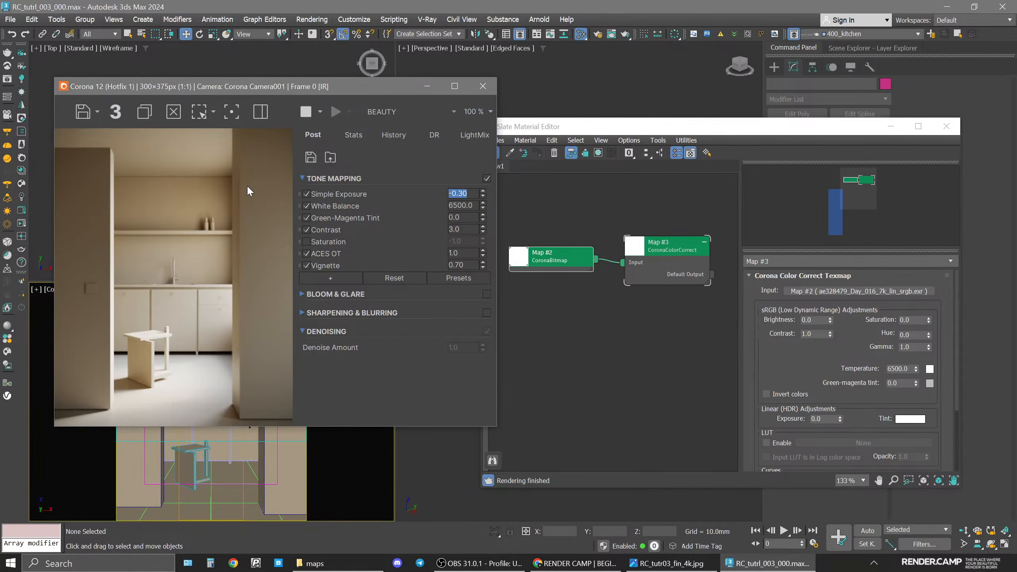
pyautogui.click(789, 369)
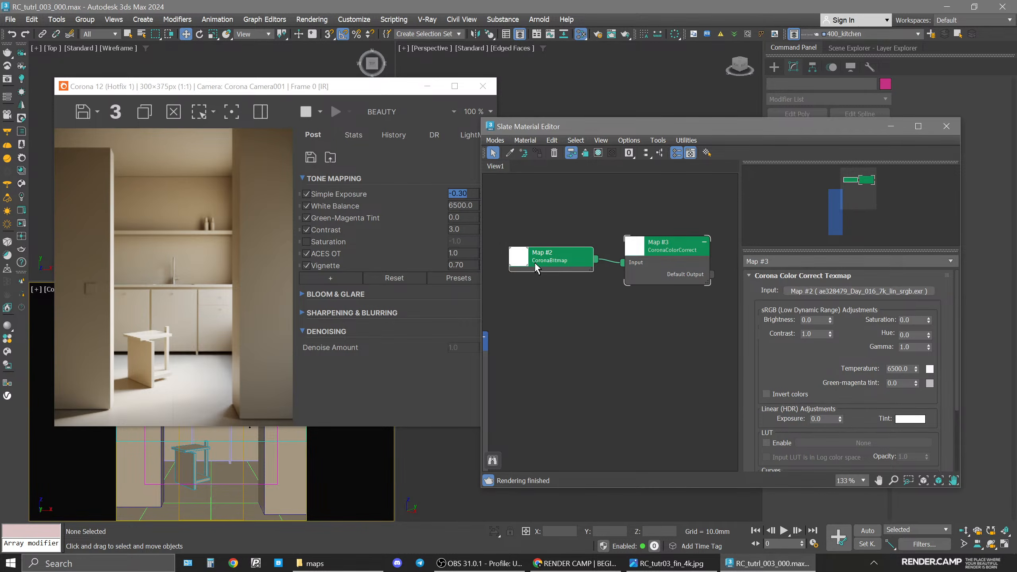
# Try a linear HDR exposure of -0.5 on the Color Correct map before setting it to -1.0.
pyautogui.click(828, 419)
pyautogui.moveTo(840, 419); pyautogui.dragTo(844, 444)
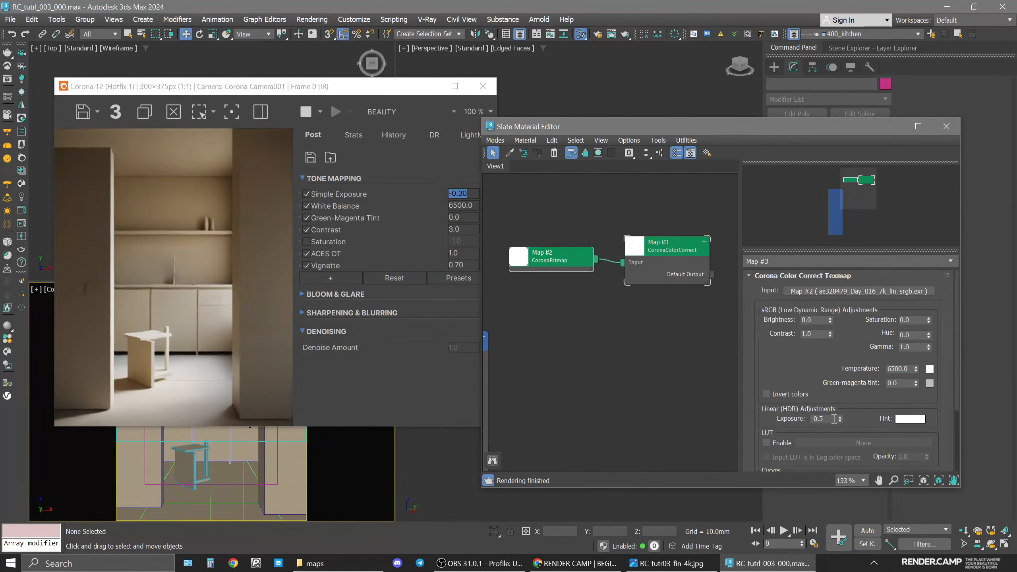
pyautogui.click(834, 419)
pyautogui.click(840, 422)
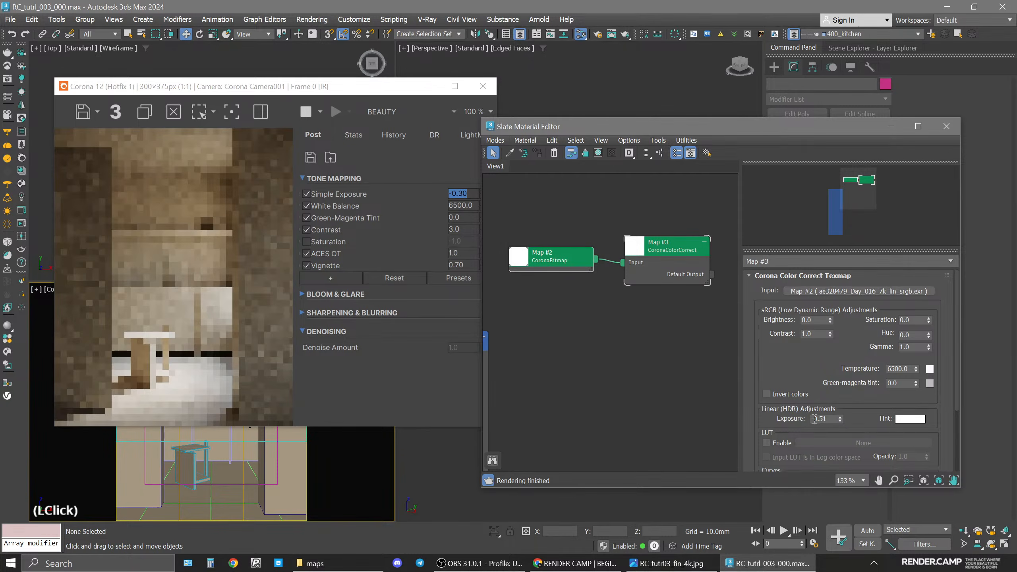
pyautogui.moveTo(812, 419); pyautogui.dragTo(865, 418)
pyautogui.write('-1')
pyautogui.press('Return')
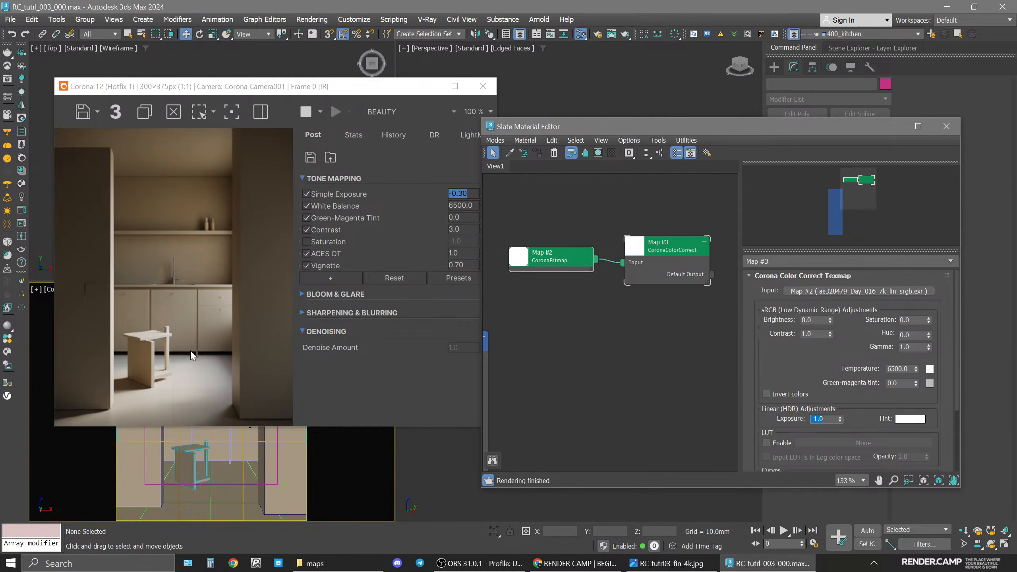
# Move the base material node away from the HDRI maps and save the scene as version RC_tutrl_003_001.max.
pyautogui.click(623, 344)
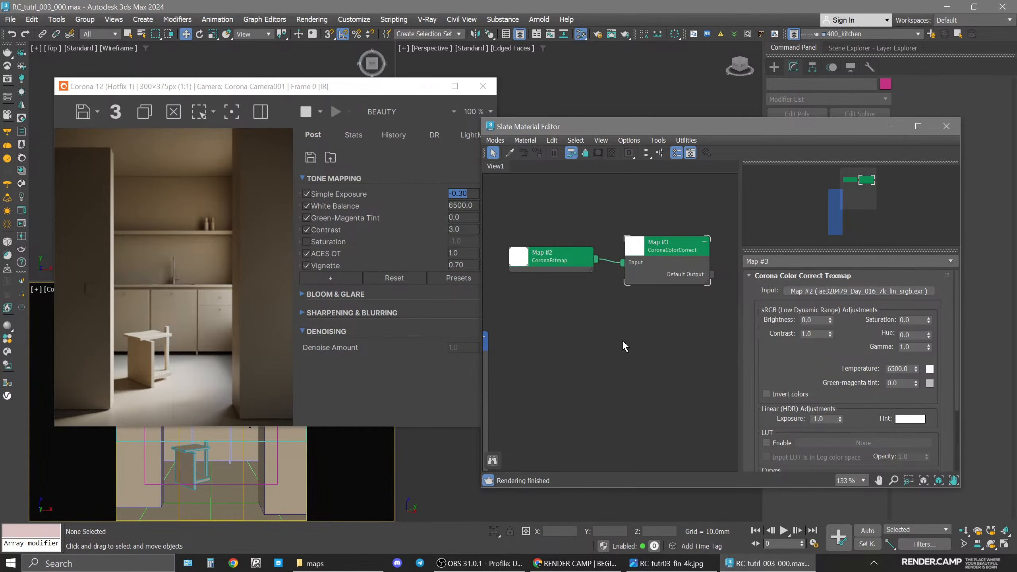
pyautogui.scroll(-5, 616, 343)
pyautogui.click(639, 435)
pyautogui.moveTo(639, 434); pyautogui.dragTo(704, 357, button='middle')
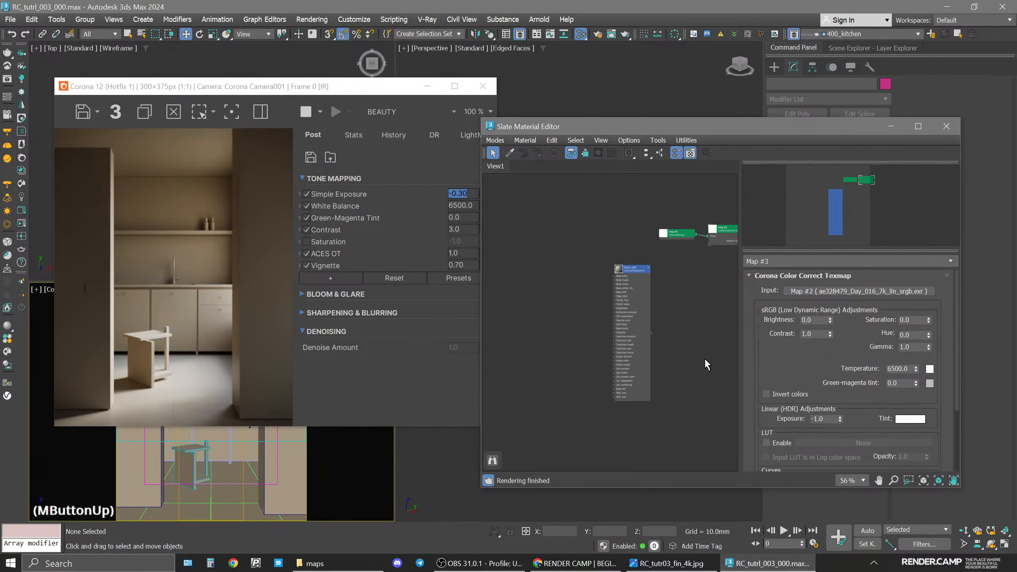
pyautogui.click(645, 272)
pyautogui.moveTo(587, 223); pyautogui.dragTo(685, 297)
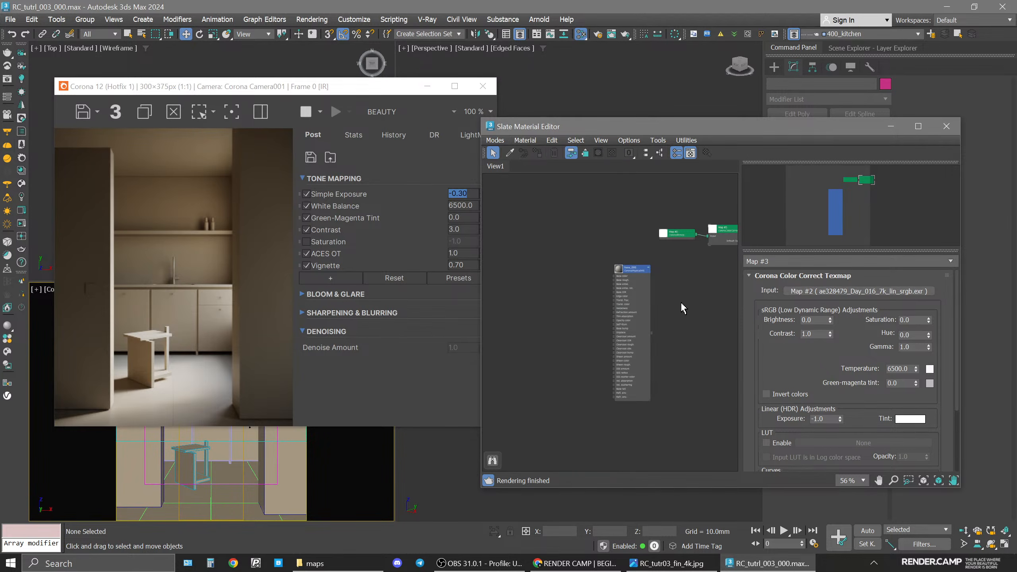
pyautogui.click(628, 276)
pyautogui.moveTo(628, 276); pyautogui.dragTo(592, 245)
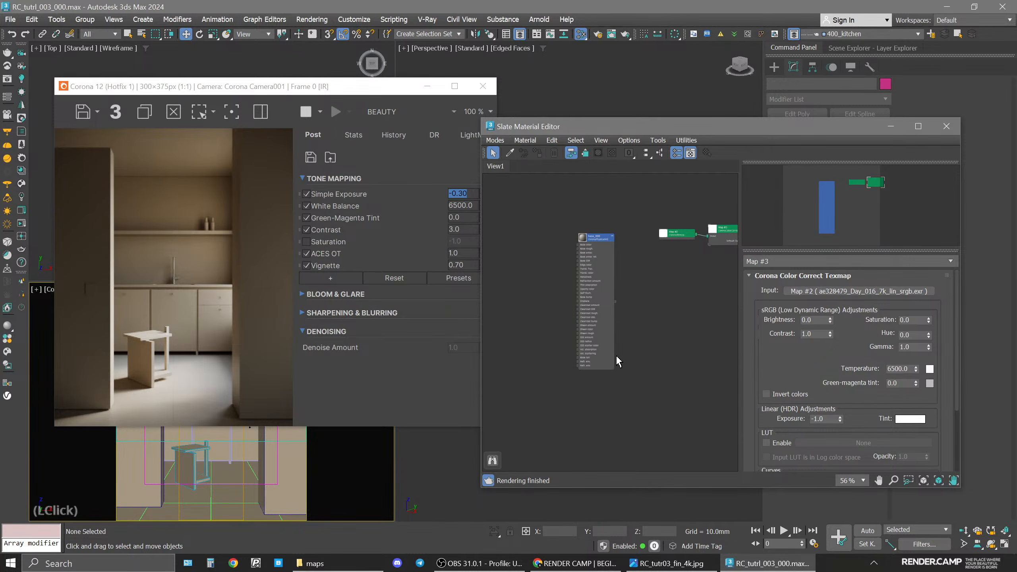
pyautogui.hotkey('ctrl', 's')
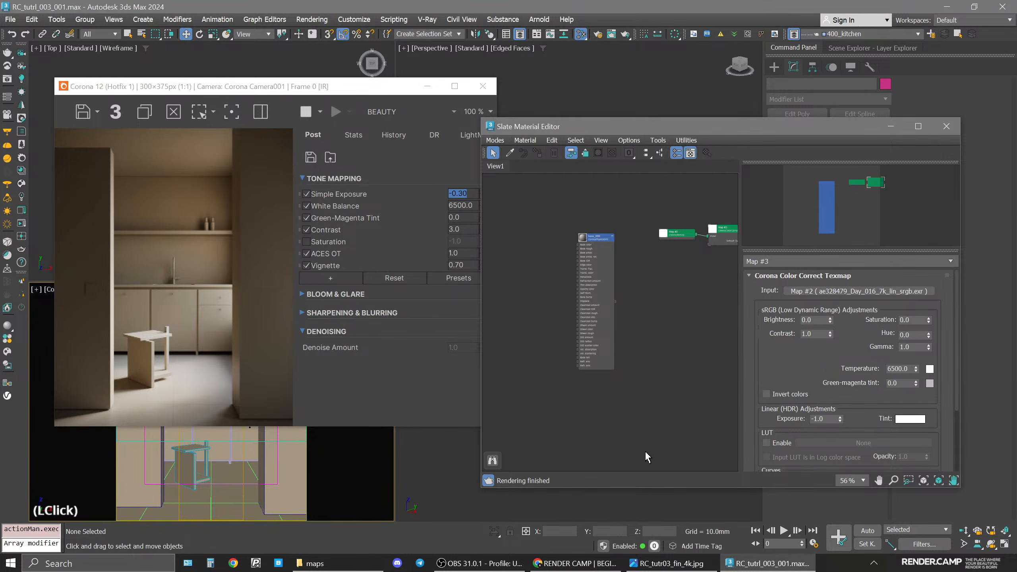
# Duplicate the base Corona Physical material node and place the copy beside the original.
pyautogui.moveTo(729, 129); pyautogui.dragTo(778, 123)
pyautogui.click(656, 247)
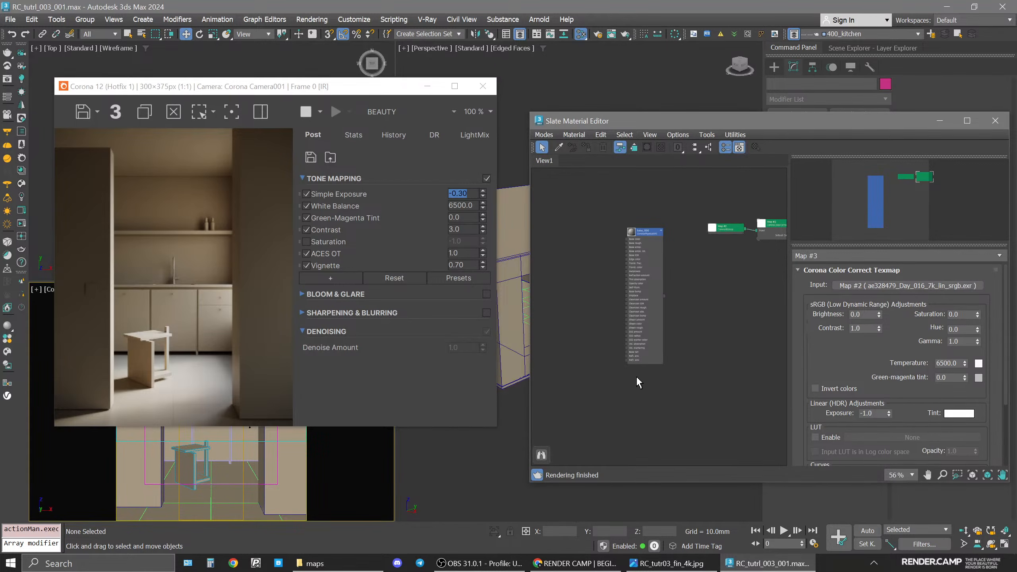
pyautogui.scroll(2, 604, 240)
pyautogui.moveTo(604, 240); pyautogui.dragTo(635, 204, button='middle')
pyautogui.keyDown('shift'); pyautogui.moveTo(690, 201); pyautogui.dragTo(592, 203); pyautogui.keyUp('shift')
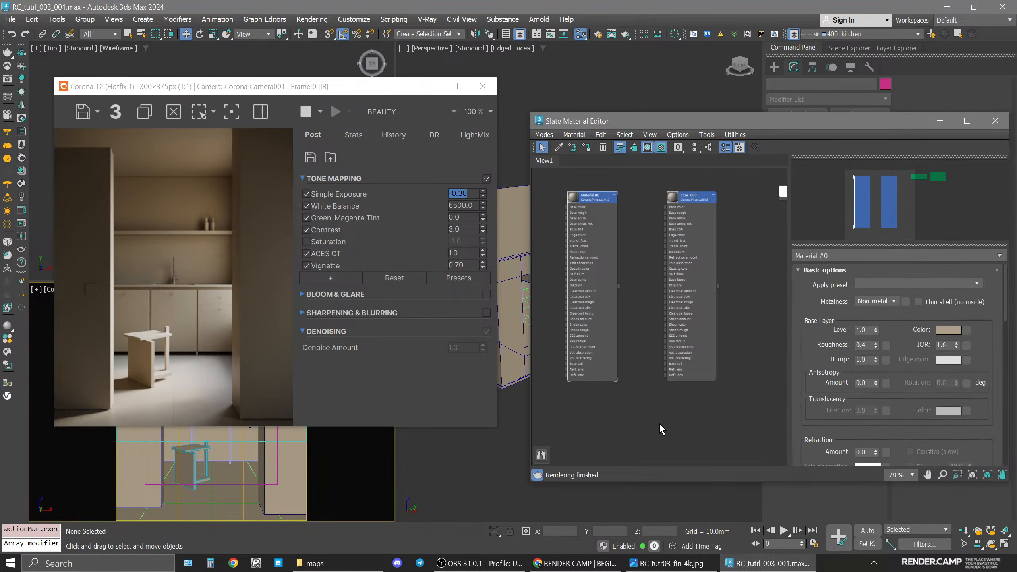
# Select the room's wall object in the camera view and check it in isolation.
pyautogui.click(483, 86)
pyautogui.click(289, 378)
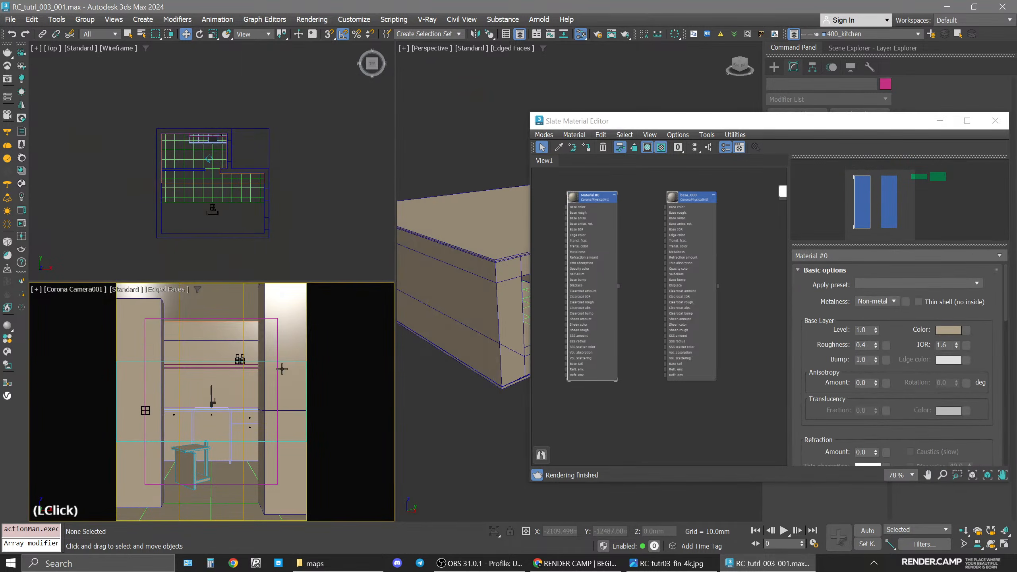
pyautogui.press('space')
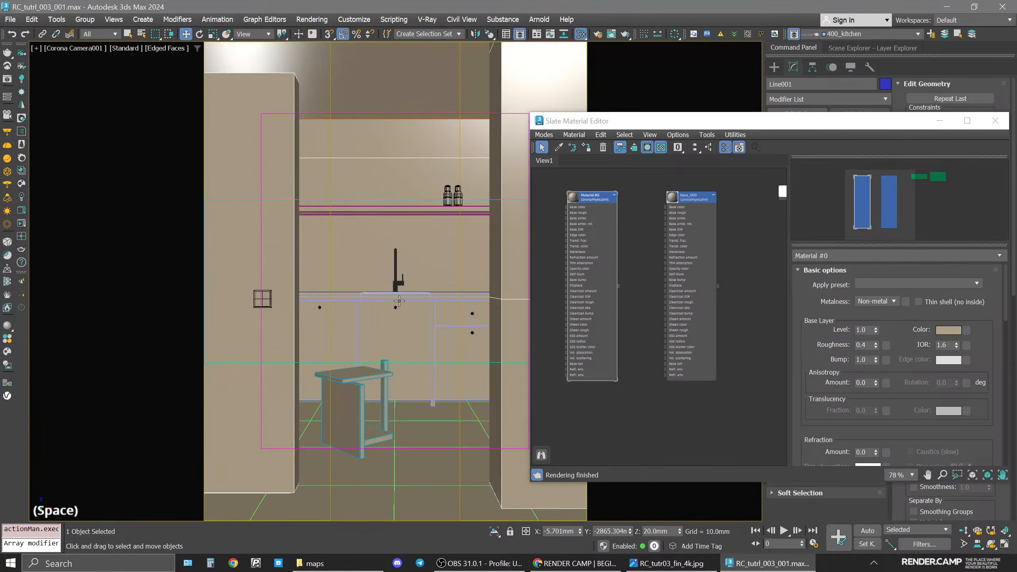
pyautogui.hotkey('alt', 'q')
pyautogui.hotkey('alt', 'q')
pyautogui.press('space')
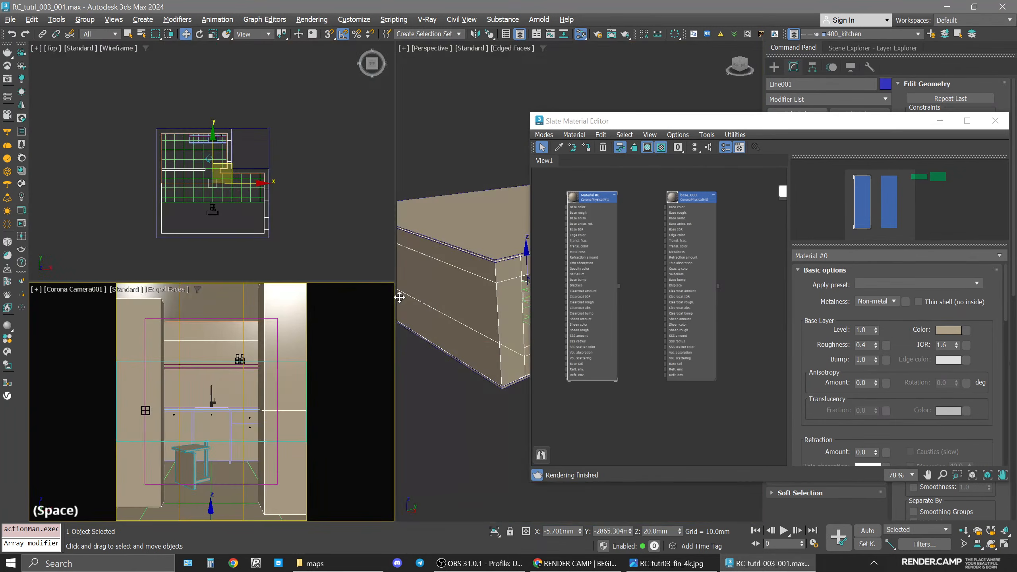
pyautogui.middleClick(259, 405)
# Rename the duplicated material as walls and assign it to the selected wall object.
pyautogui.click(596, 197)
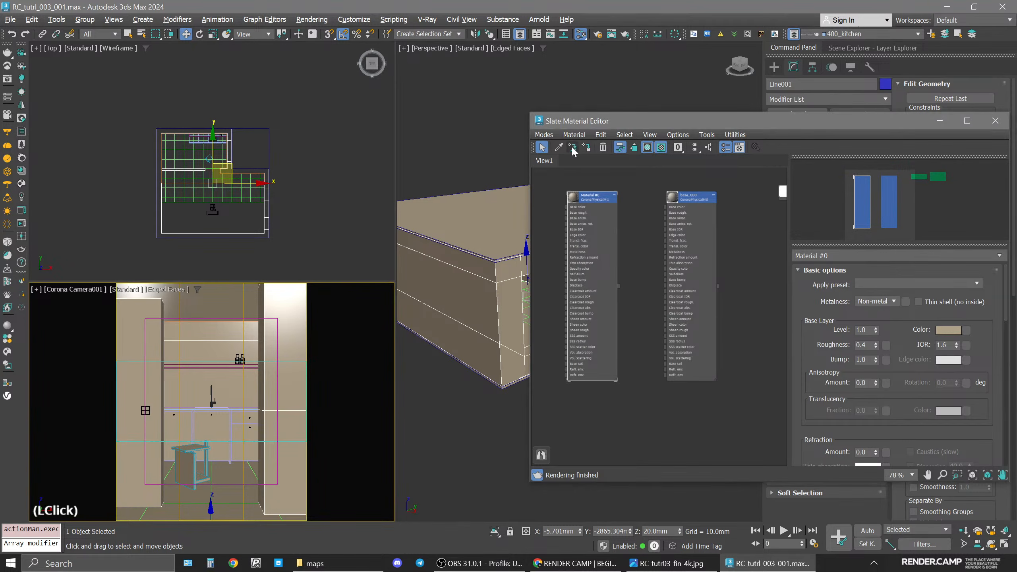
pyautogui.click(588, 149)
pyautogui.click(837, 256)
pyautogui.write('walls')
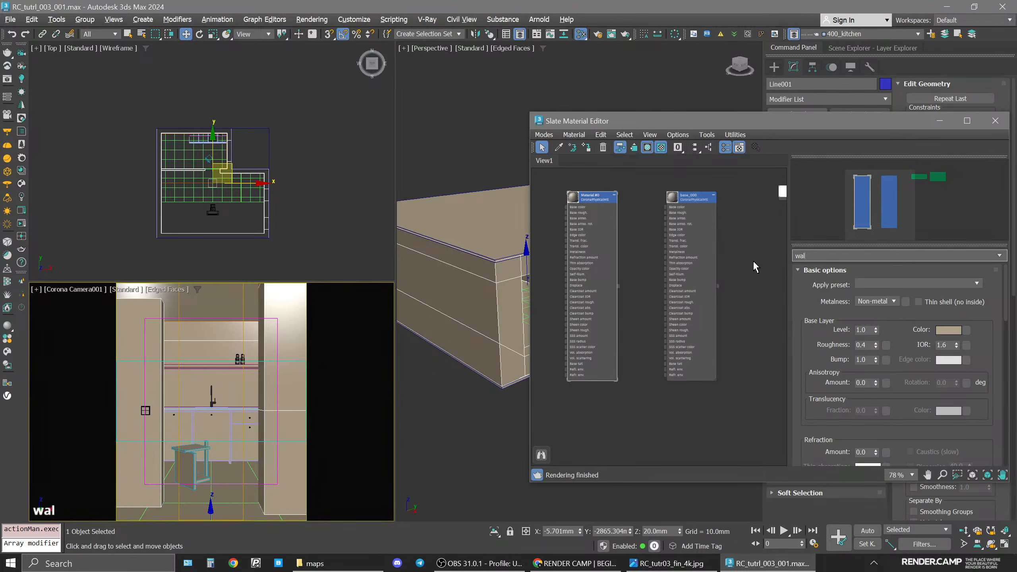
pyautogui.press('Return')
pyautogui.click(587, 145)
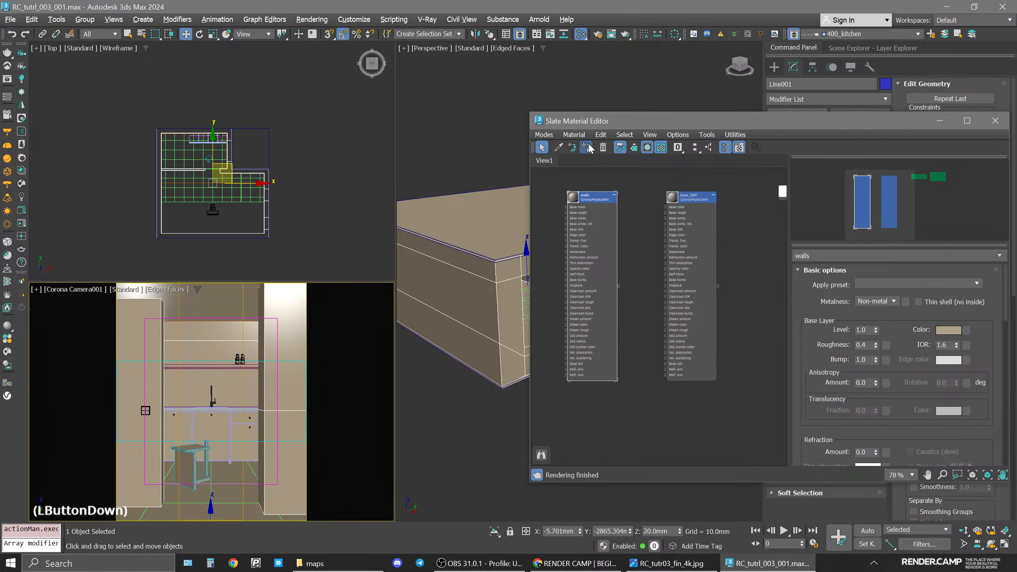
# Restart the interactive render and compare it with the reference image RC_tutr03_fin_4k.jpg.
pyautogui.click(21, 237)
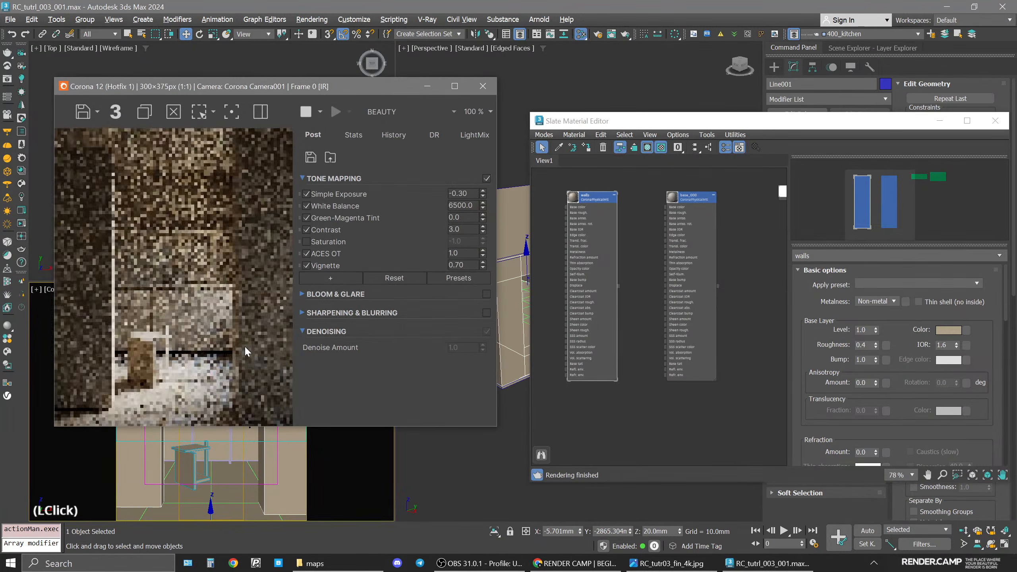
pyautogui.click(673, 563)
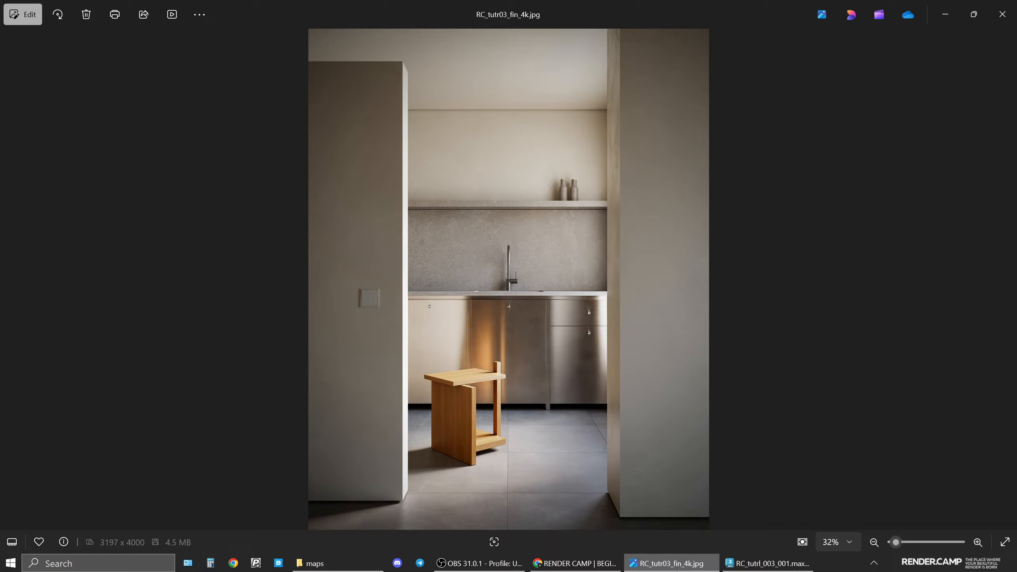
pyautogui.click(677, 571)
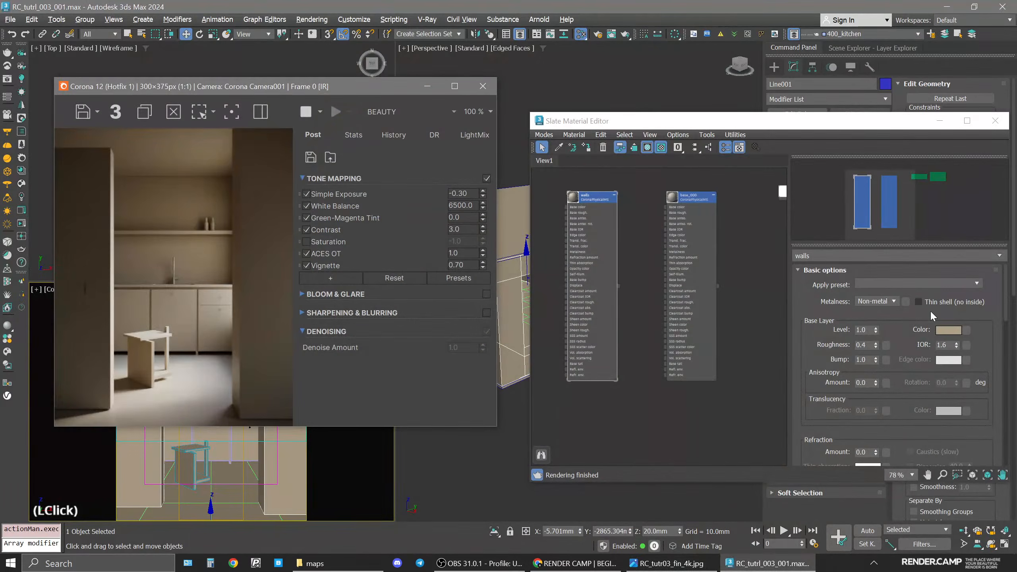
# Try a Value of 200 for the walls material's base color before setting it to 225.
pyautogui.click(952, 335)
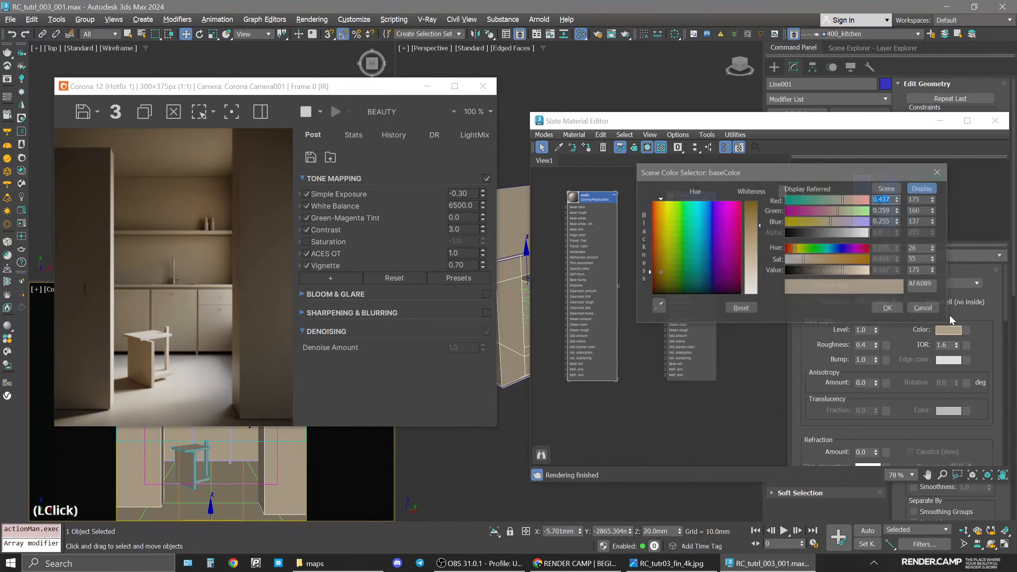
pyautogui.doubleClick(920, 270)
pyautogui.write('200')
pyautogui.press('Return')
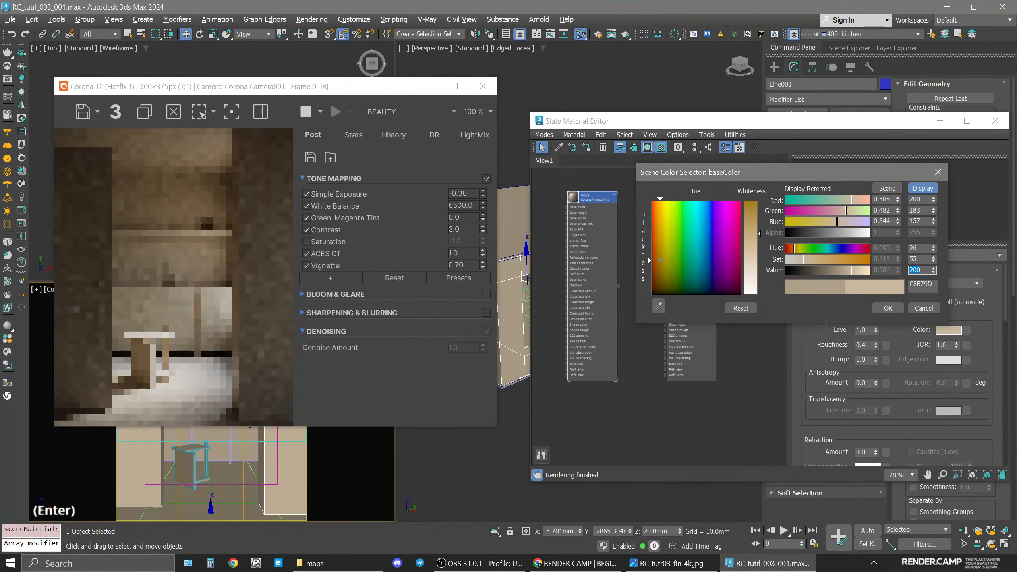
pyautogui.write('225')
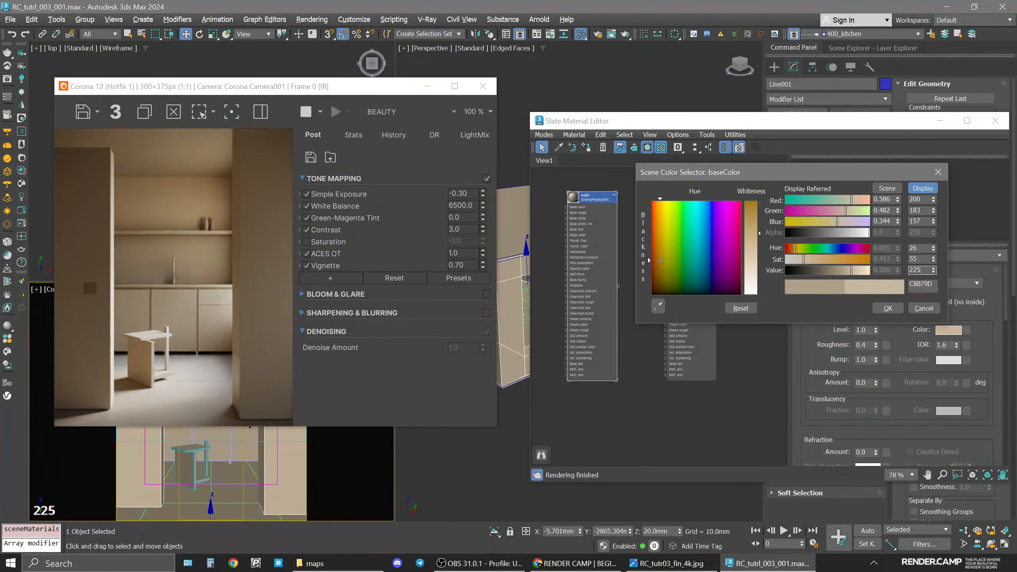
pyautogui.press('Return')
# Try a Saturation of 30 for the walls base color, set it to 35 instead, and accept the color.
pyautogui.doubleClick(921, 258)
pyautogui.write('30')
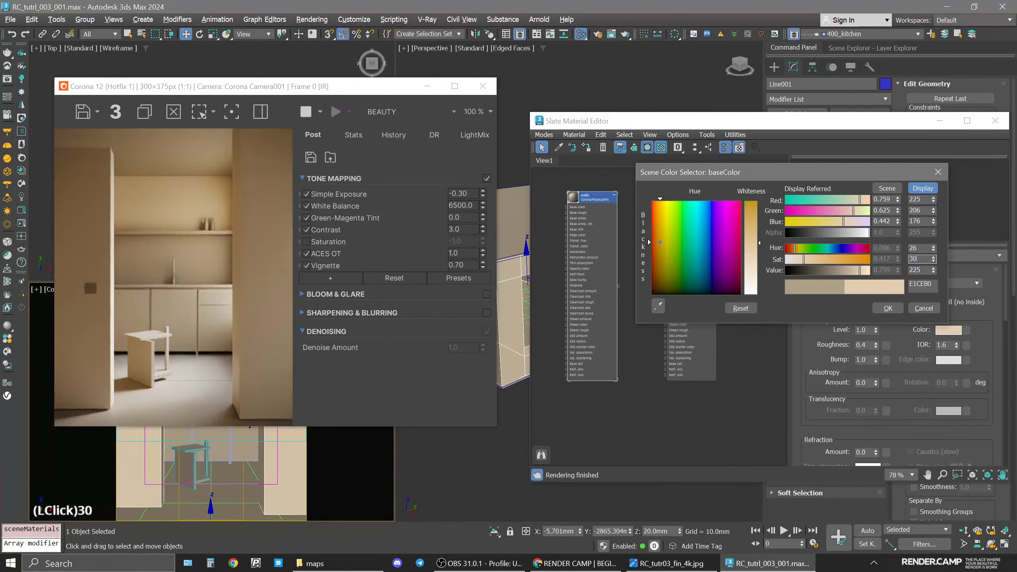
pyautogui.press('Return')
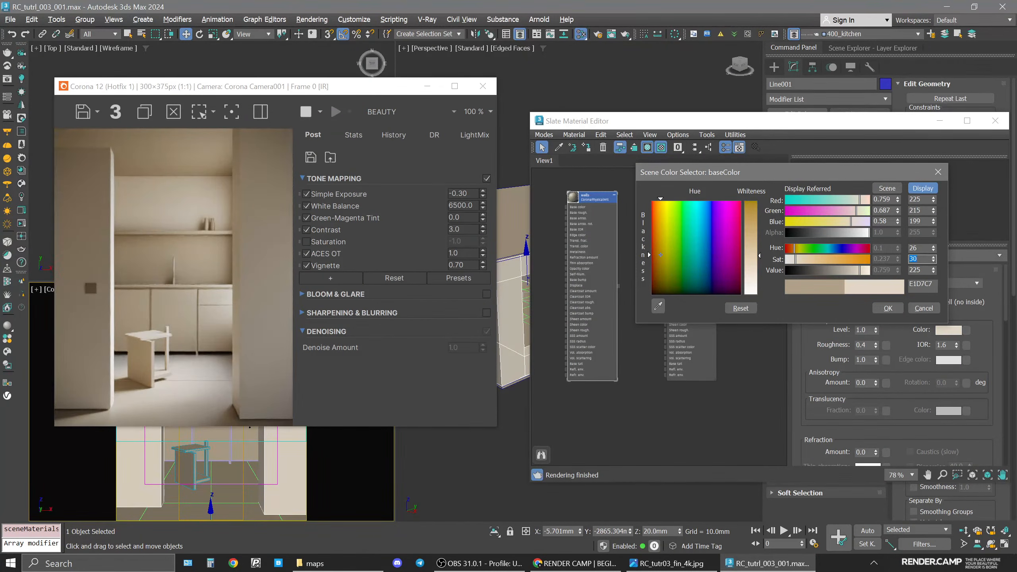
pyautogui.write('35')
pyautogui.press('Return')
pyautogui.click(887, 309)
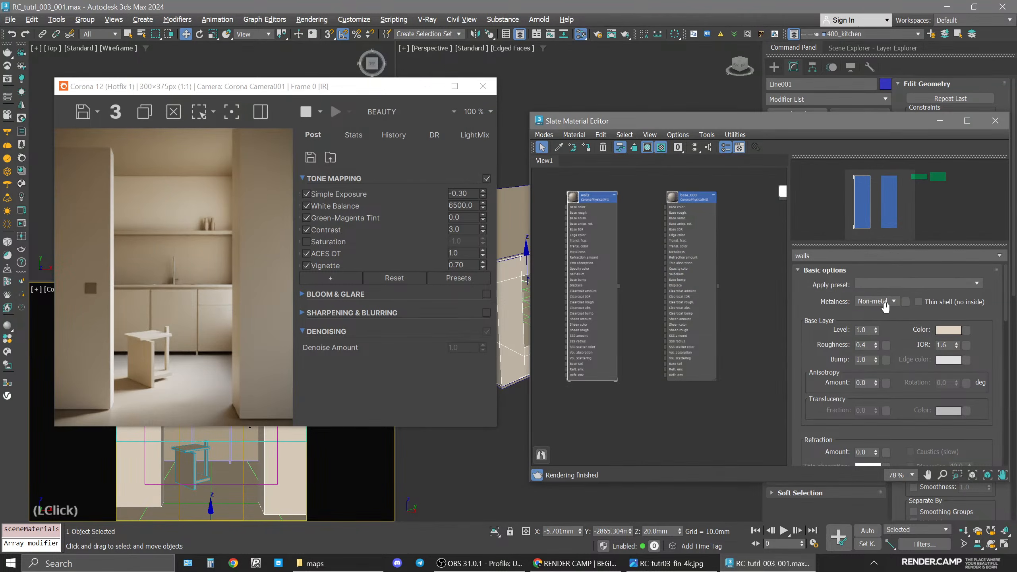
# Open the maps folder and preview the walls.jpg texture, and close the preview.
pyautogui.moveTo(614, 194); pyautogui.dragTo(700, 204, button='middle')
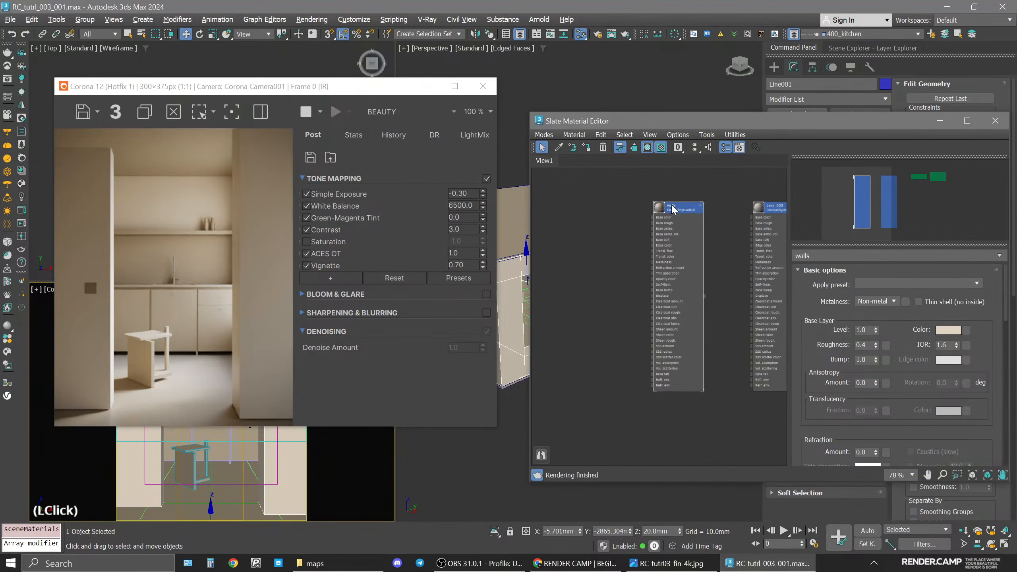
pyautogui.click(315, 564)
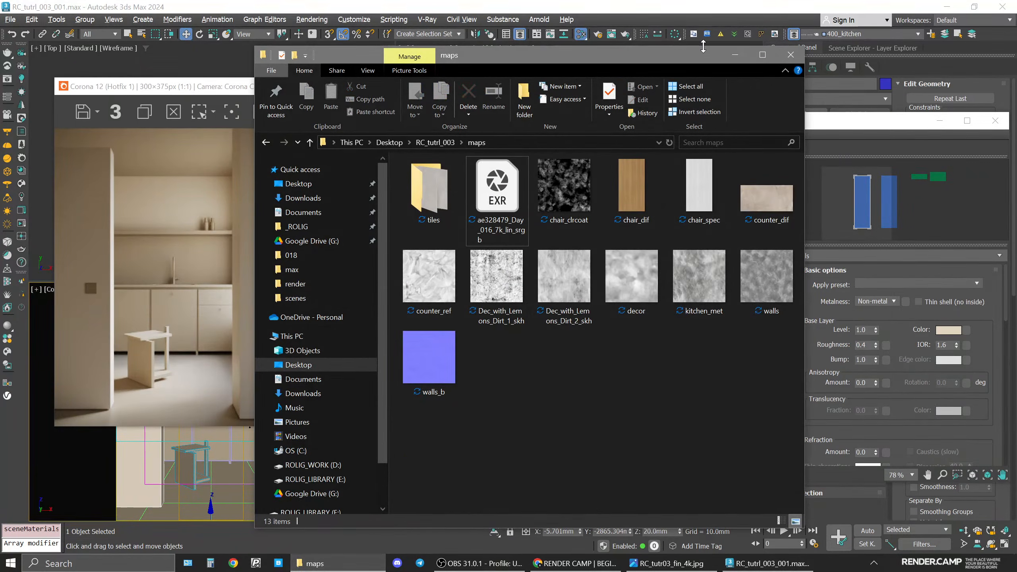
pyautogui.moveTo(703, 46); pyautogui.dragTo(703, 114)
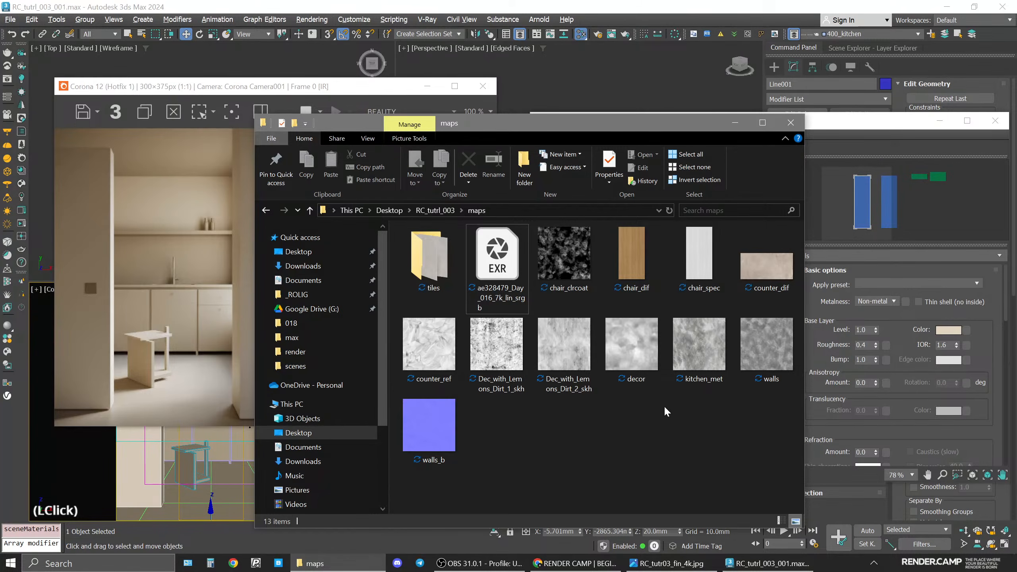
pyautogui.click(762, 347)
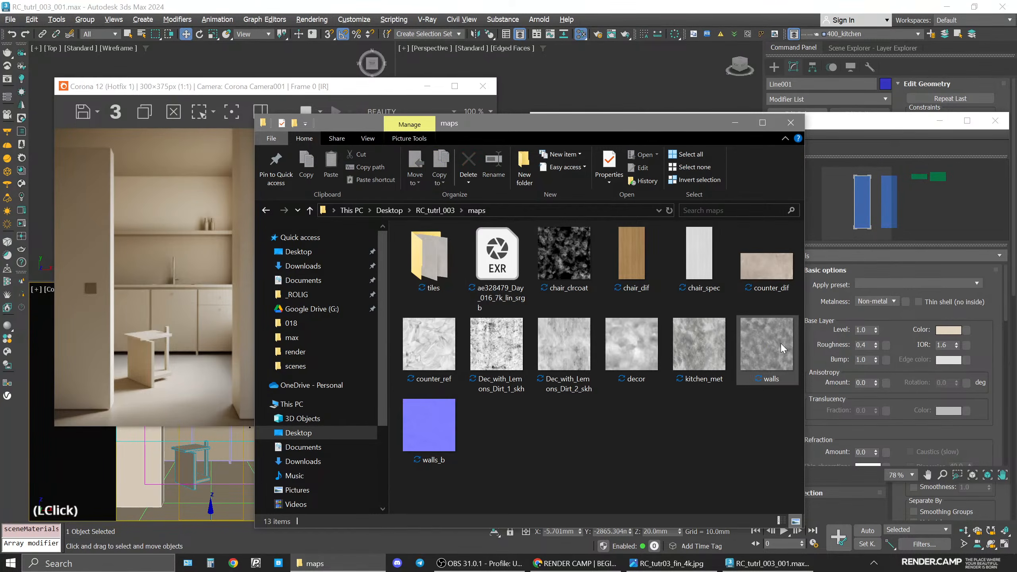
pyautogui.doubleClick(778, 343)
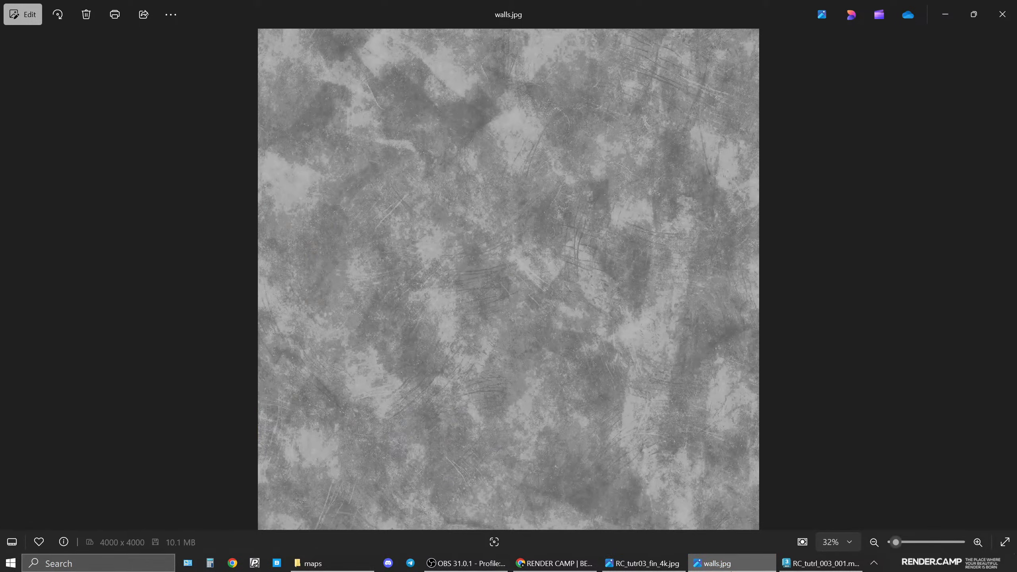
pyautogui.click(1002, 14)
# Add walls.jpg from the maps folder to the material graph as a bitmap node beside the walls material.
pyautogui.moveTo(689, 127); pyautogui.dragTo(346, 90)
pyautogui.moveTo(425, 315); pyautogui.dragTo(614, 238)
pyautogui.click(582, 269)
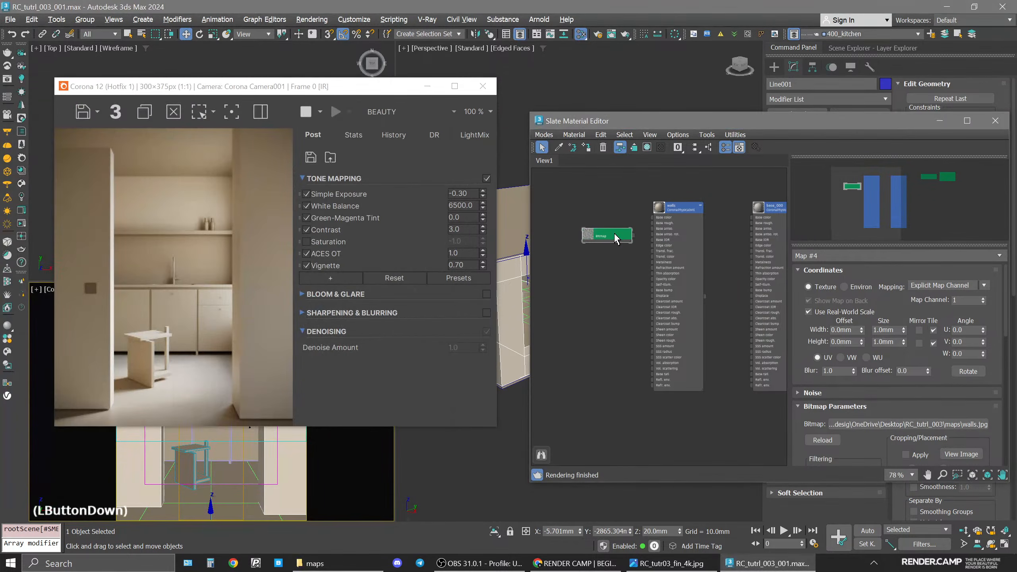
# Set the real-world width and height of the walls.jpg bitmap to 2000 mm.
pyautogui.scroll(3, 630, 233)
pyautogui.click(591, 237)
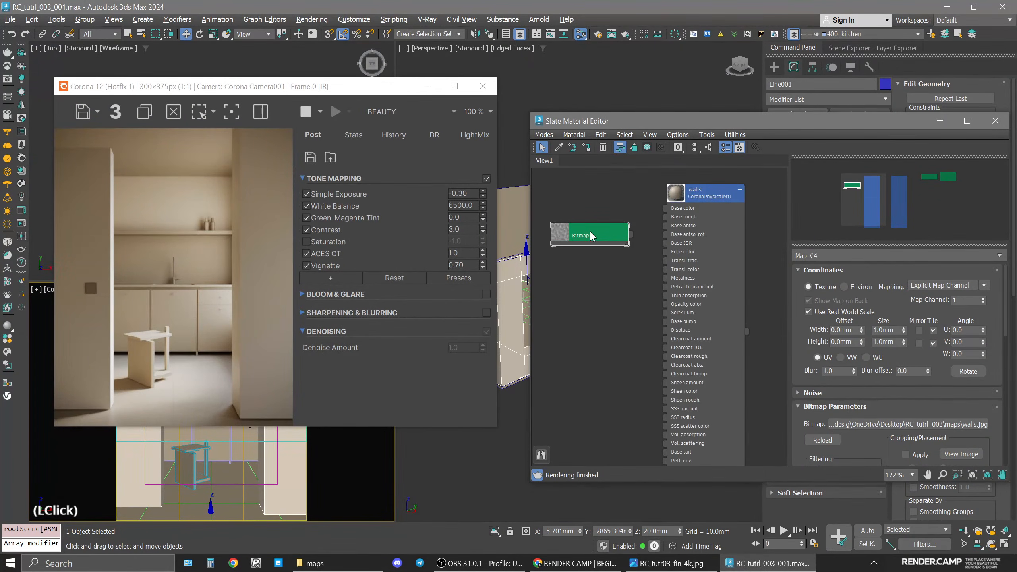
pyautogui.click(889, 330)
pyautogui.write('2000')
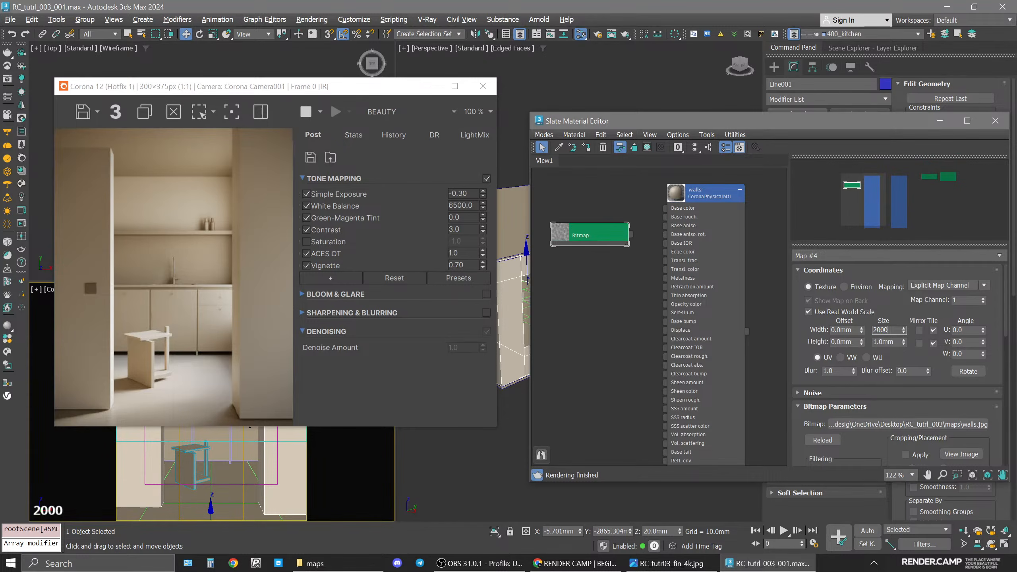
pyautogui.press('Return')
pyautogui.click(889, 341)
pyautogui.write('2000')
pyautogui.press('Return')
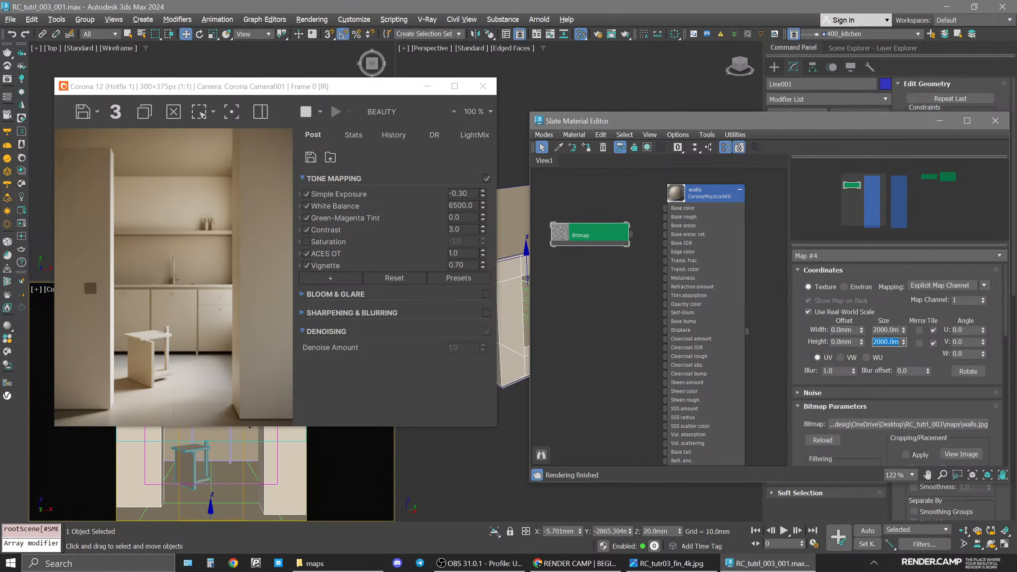
# Connect the walls.jpg bitmap to both the base roughness and the base color of the walls material.
pyautogui.moveTo(631, 235); pyautogui.dragTo(700, 216)
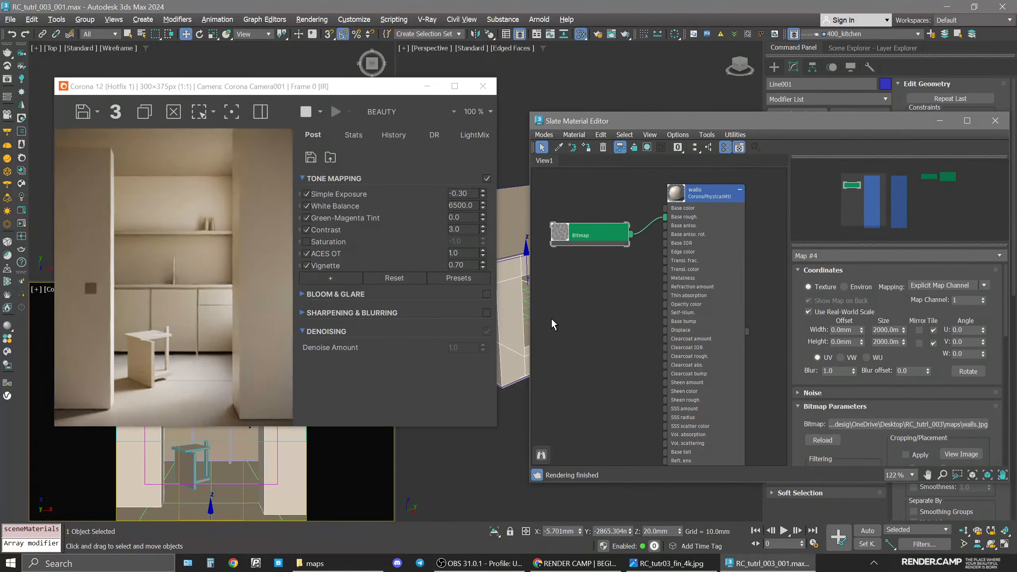
pyautogui.moveTo(630, 235); pyautogui.dragTo(665, 208)
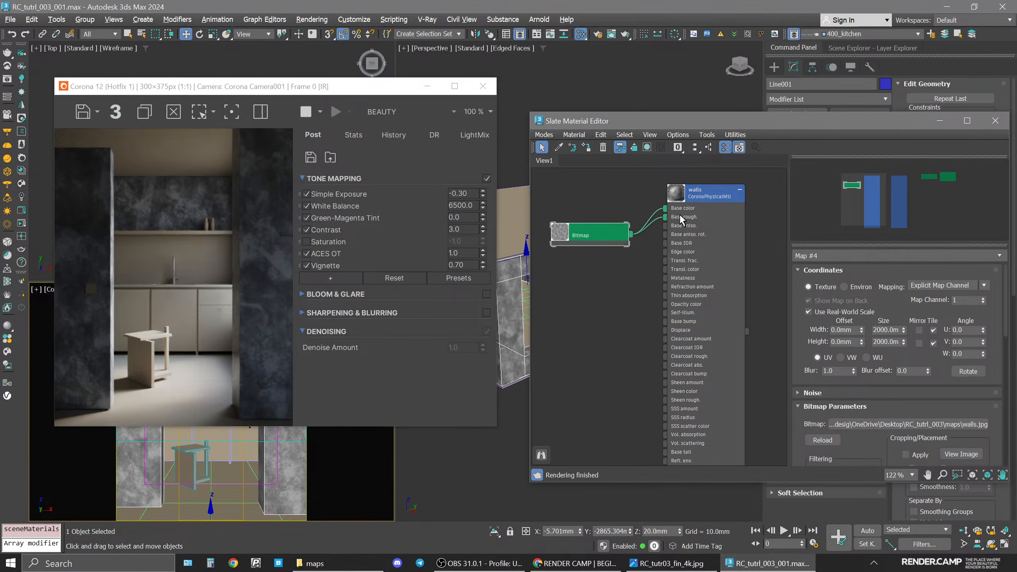
# Set the bitmap's real-world width and height to 1500 mm and disconnect it from the walls material's base color.
pyautogui.doubleClick(884, 330)
pyautogui.write('1500')
pyautogui.click(876, 341)
pyautogui.doubleClick(876, 341)
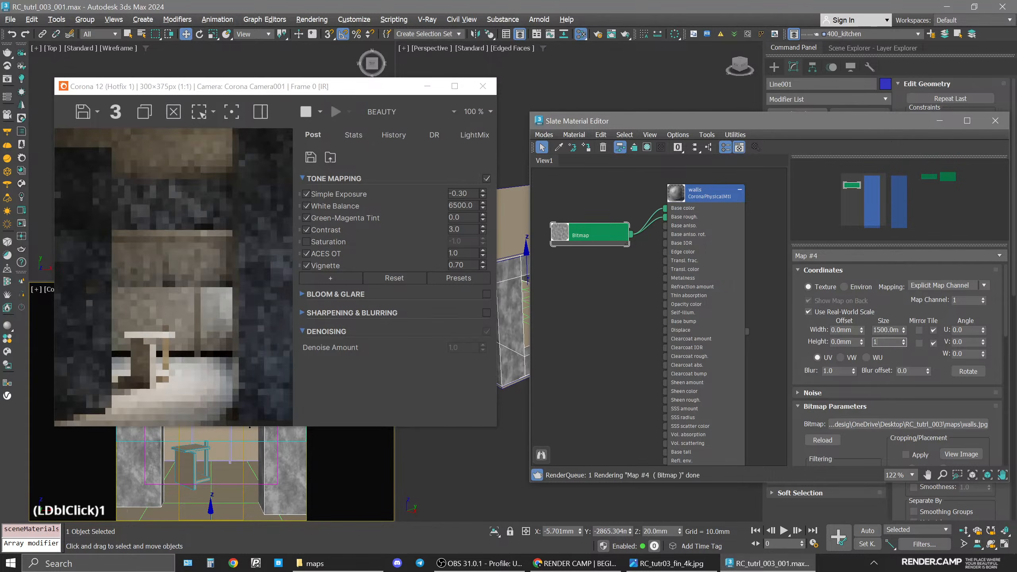
pyautogui.write('1500')
pyautogui.press('Return')
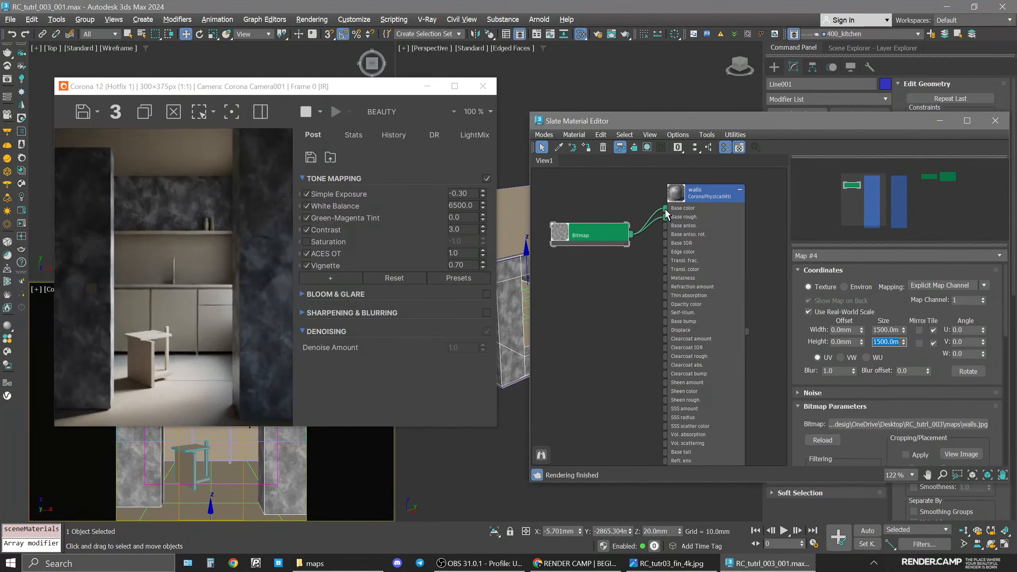
pyautogui.click(593, 219)
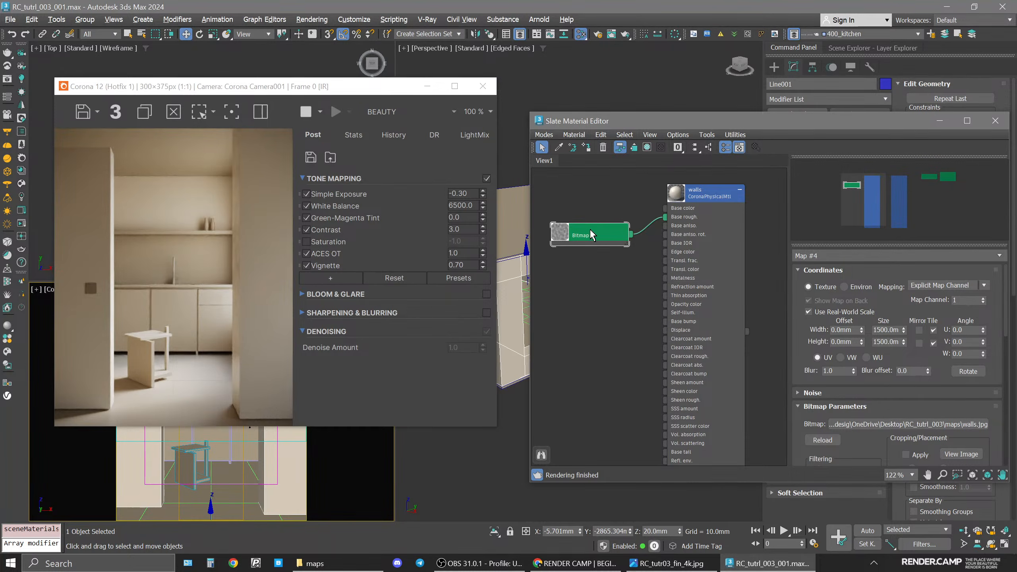
pyautogui.moveTo(592, 237); pyautogui.dragTo(592, 217)
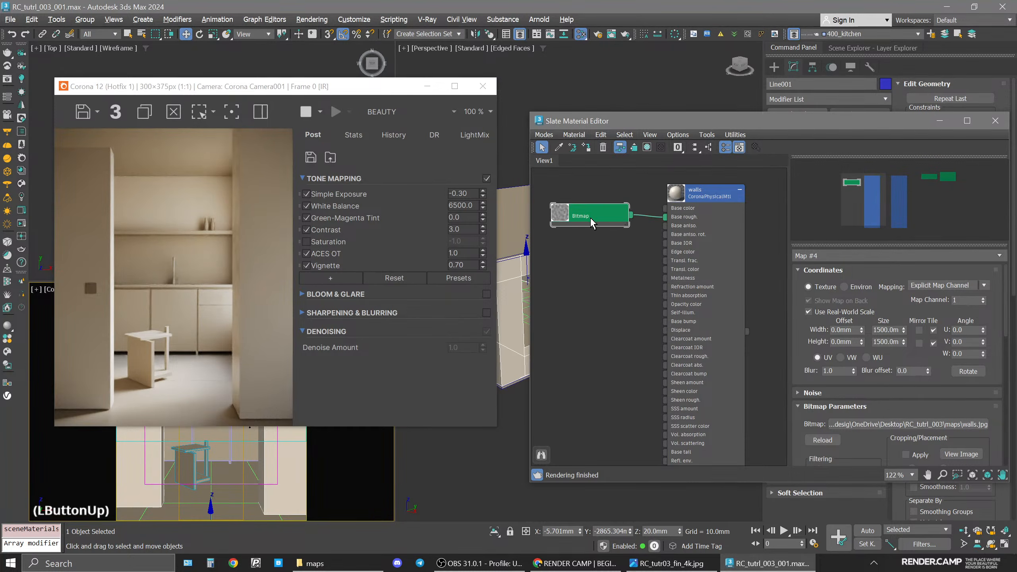
# View the CESSENTIAL_Reflect pass of the interactive render and return to the BEAUTY pass.
pyautogui.click(389, 112)
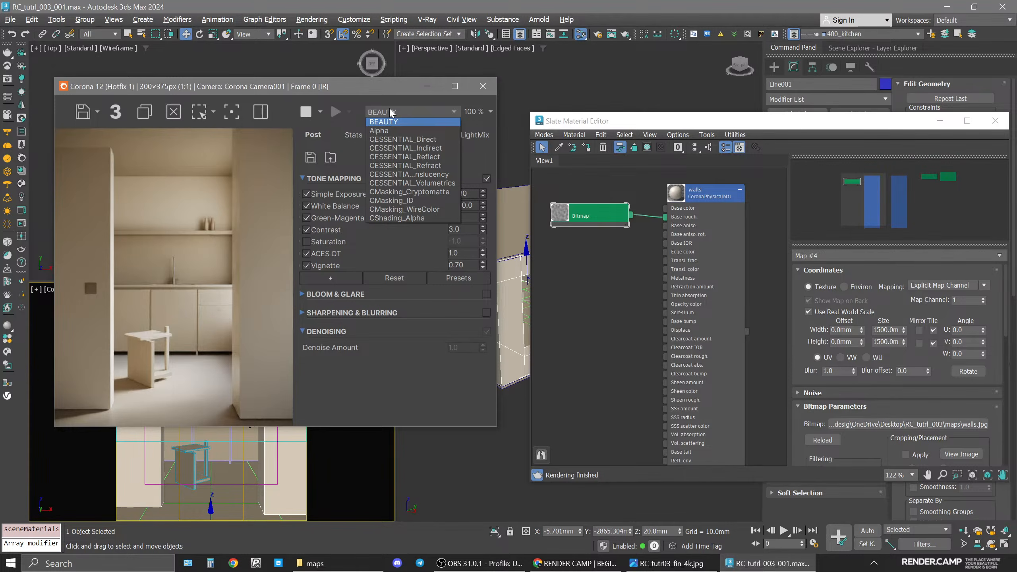
pyautogui.click(440, 159)
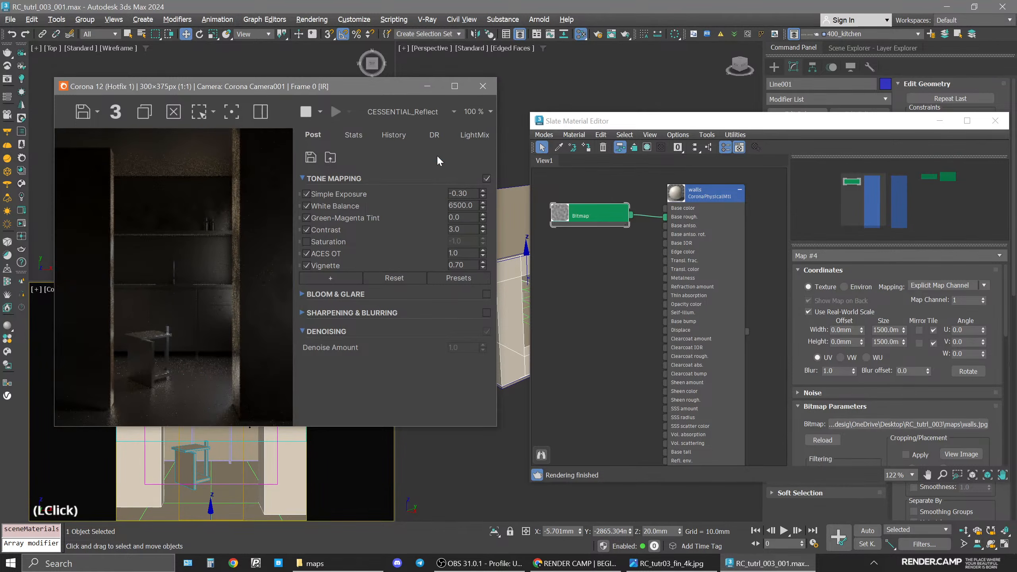
pyautogui.click(418, 115)
pyautogui.click(409, 129)
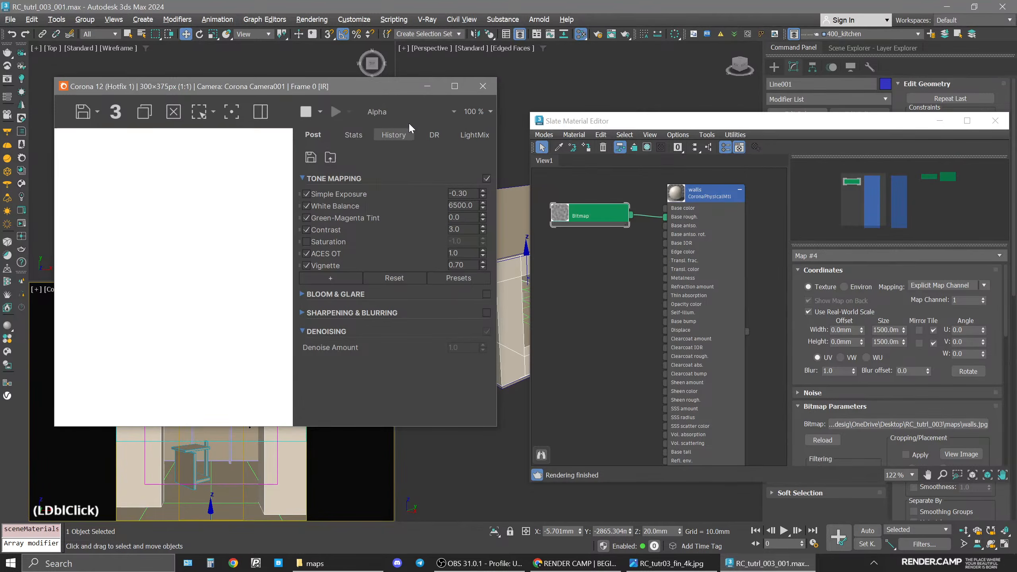
pyautogui.click(408, 116)
pyautogui.doubleClick(402, 121)
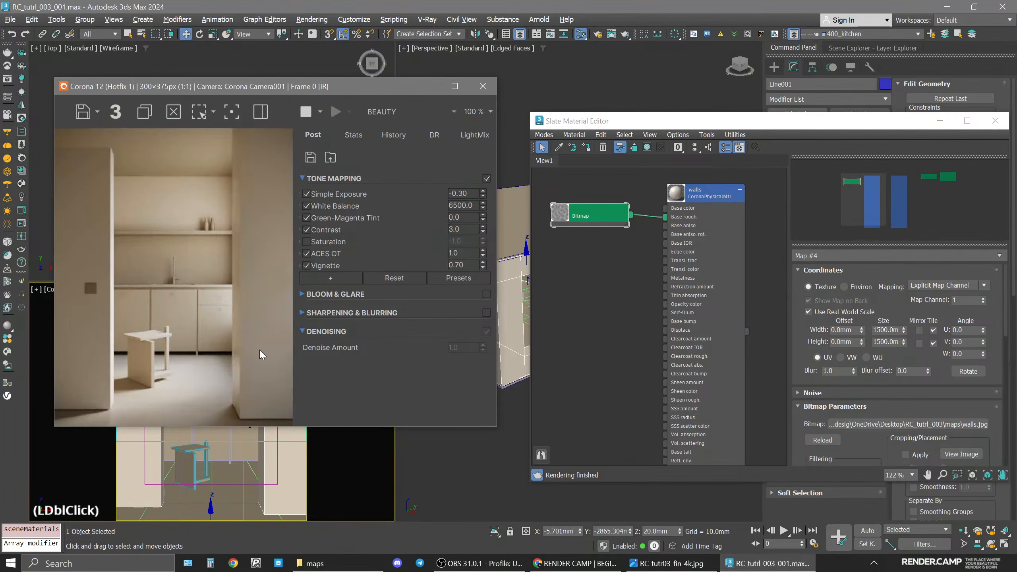
# Examine the reflections on the wall surfaces up close in the interactive render.
pyautogui.scroll(2, 240, 372)
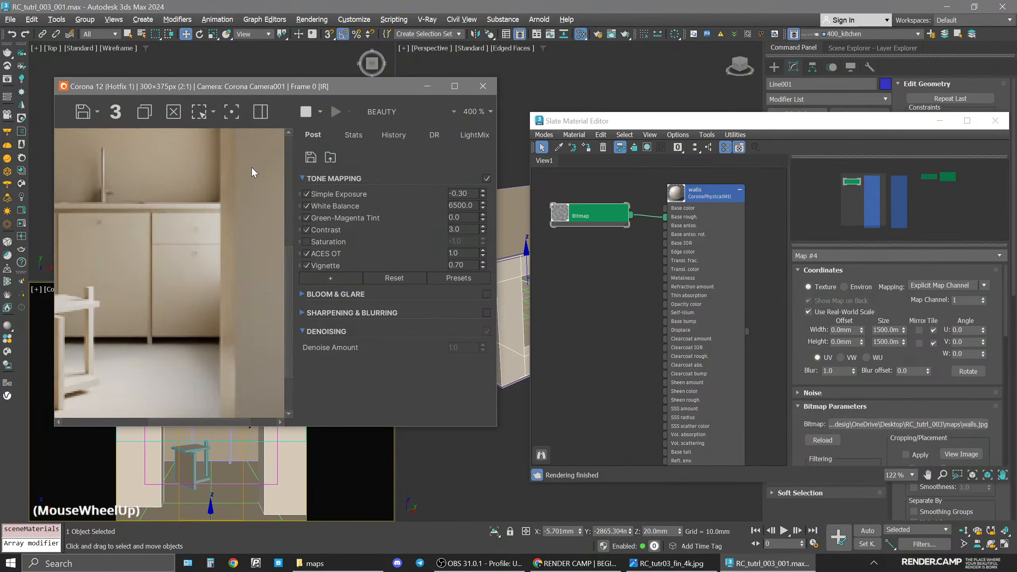
pyautogui.moveTo(251, 168); pyautogui.dragTo(197, 416, button='middle')
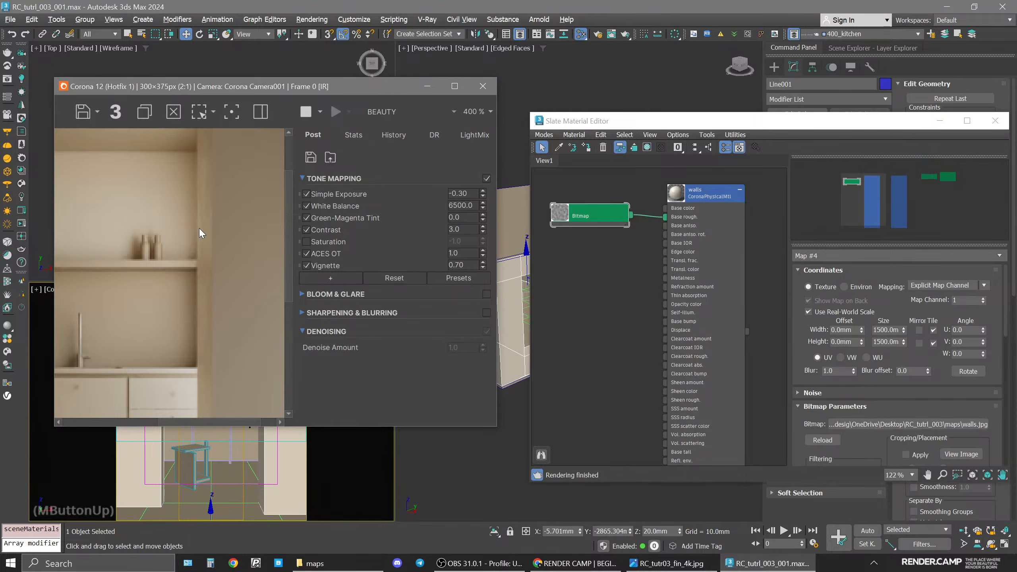
pyautogui.scroll(-1, 219, 239)
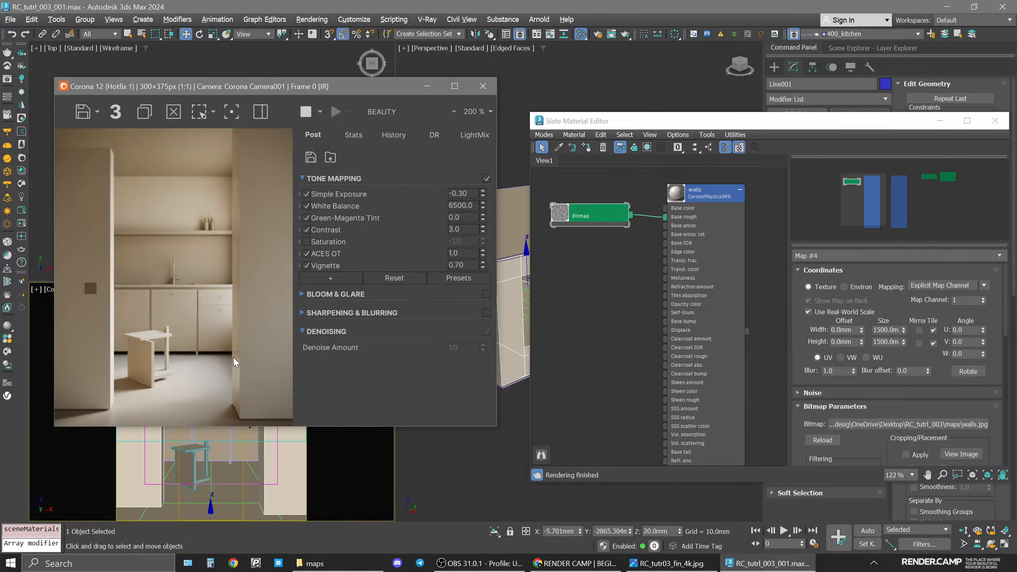
pyautogui.scroll(1, 235, 392)
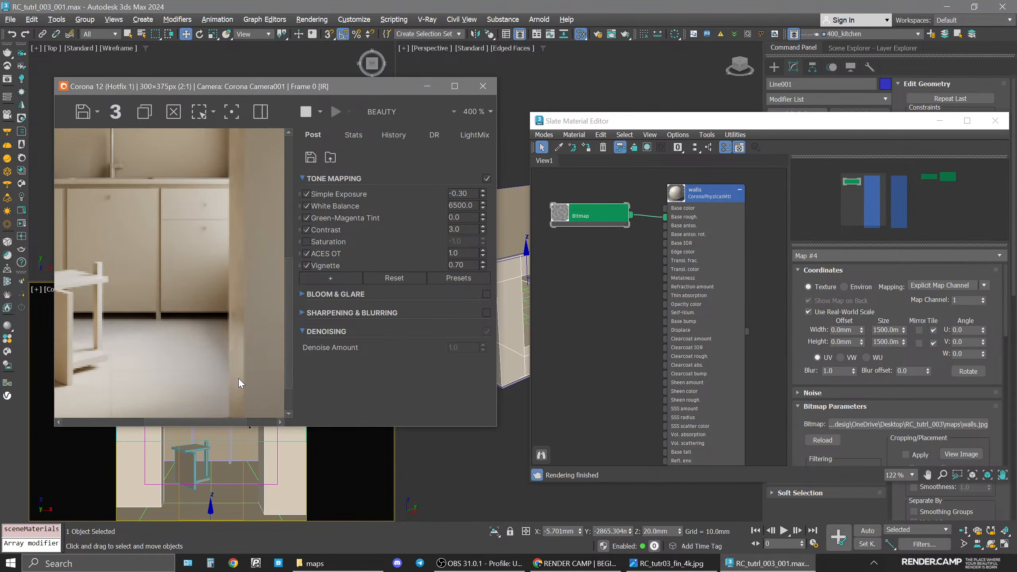
pyautogui.moveTo(232, 190); pyautogui.dragTo(219, 419, button='middle')
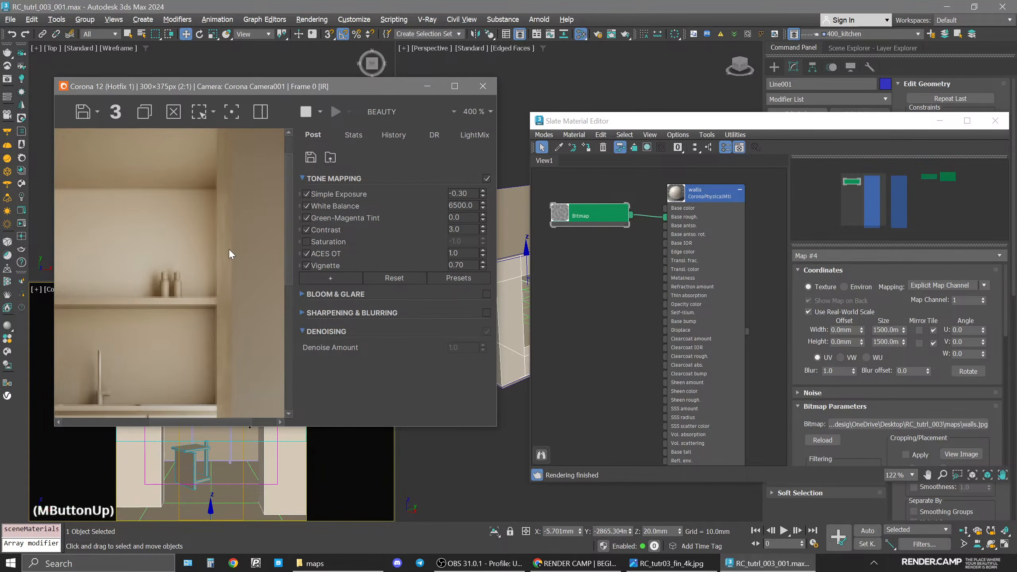
pyautogui.moveTo(230, 250); pyautogui.dragTo(244, 284, button='middle')
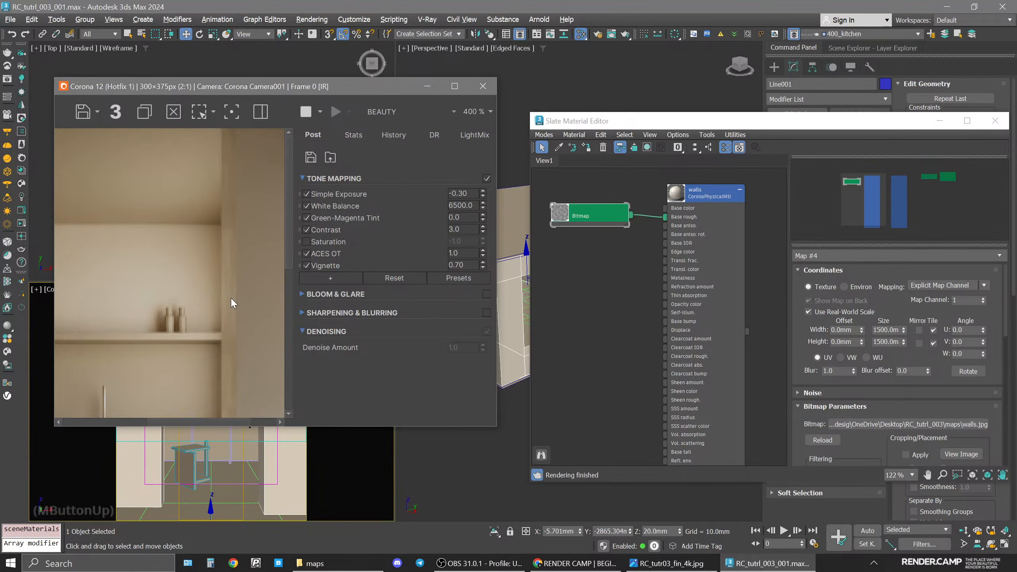
pyautogui.scroll(-1, 230, 298)
# Compare the wall reflections in the render with the reference image RC_tutr03_fin_4k.jpg.
pyautogui.click(667, 563)
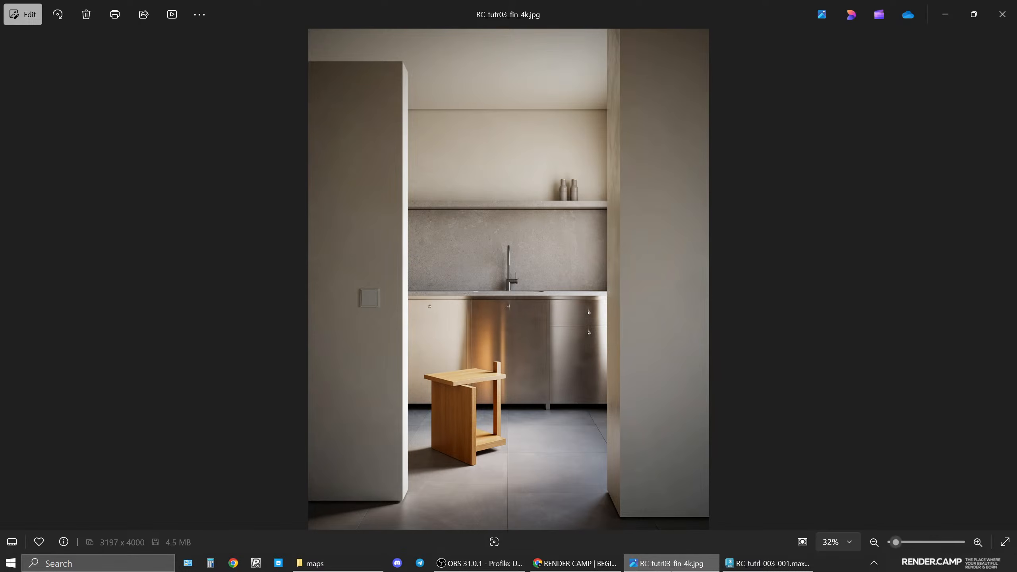
pyautogui.click(767, 563)
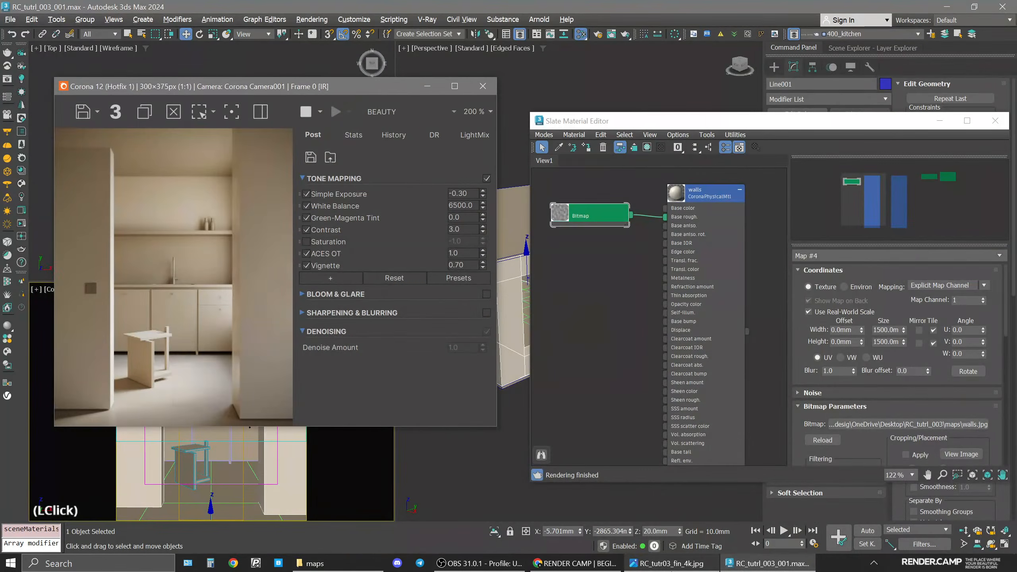
pyautogui.click(672, 569)
pyautogui.click(671, 569)
pyautogui.click(612, 294)
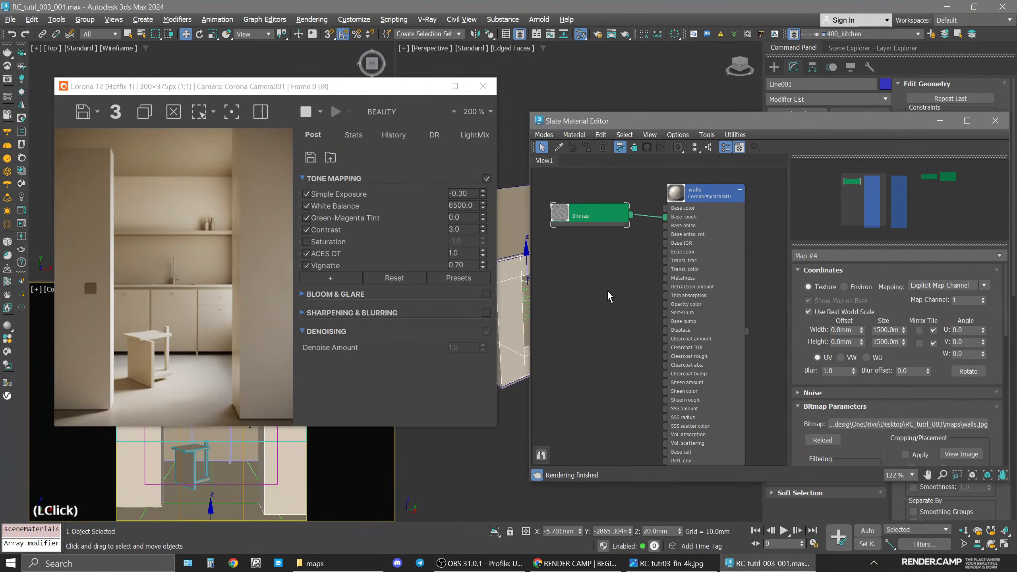
# Reposition the bitmap node slightly and display the basic options of the walls material.
pyautogui.moveTo(590, 218); pyautogui.dragTo(590, 227)
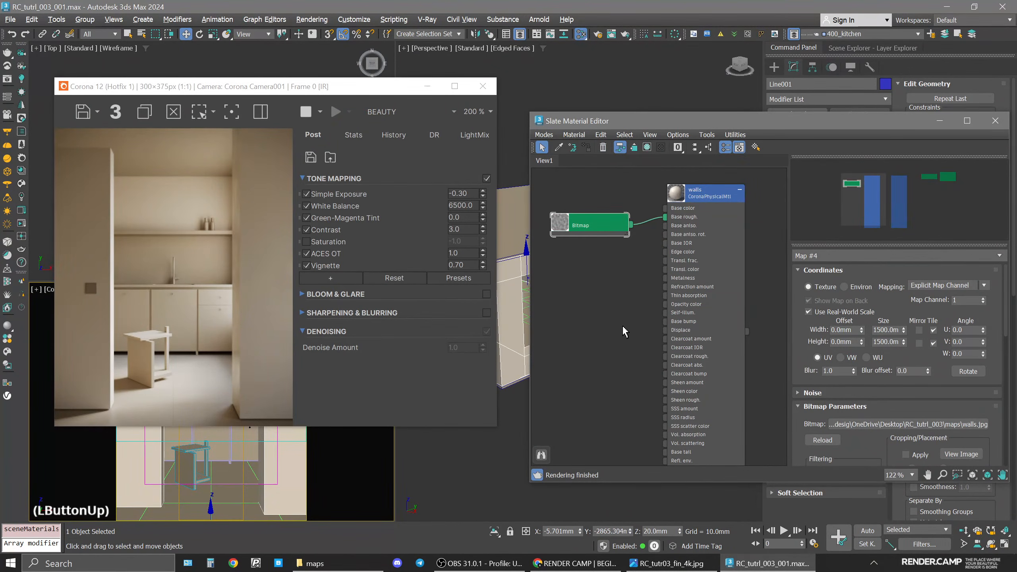
pyautogui.click(714, 192)
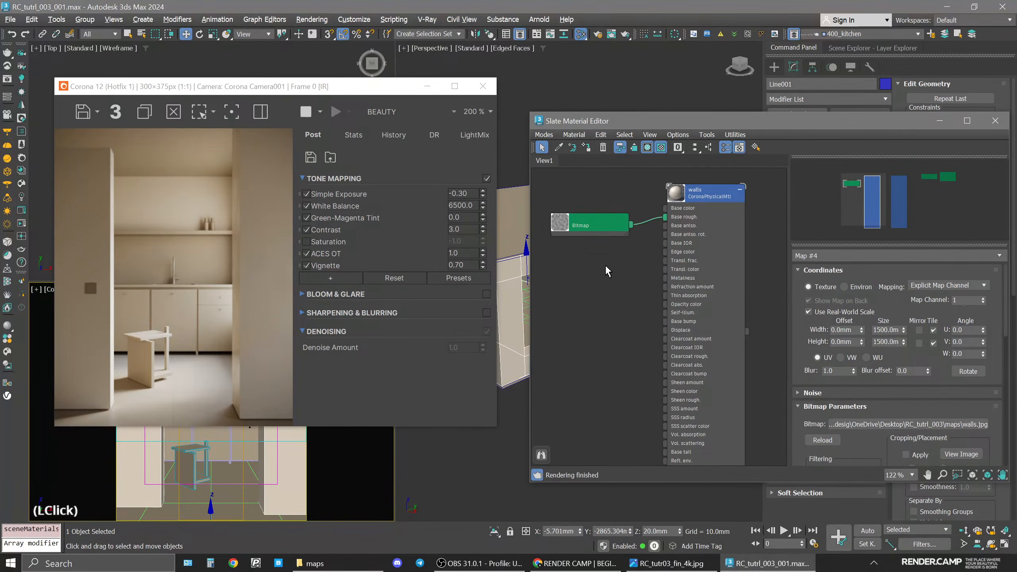
pyautogui.moveTo(607, 271); pyautogui.dragTo(612, 277, button='middle')
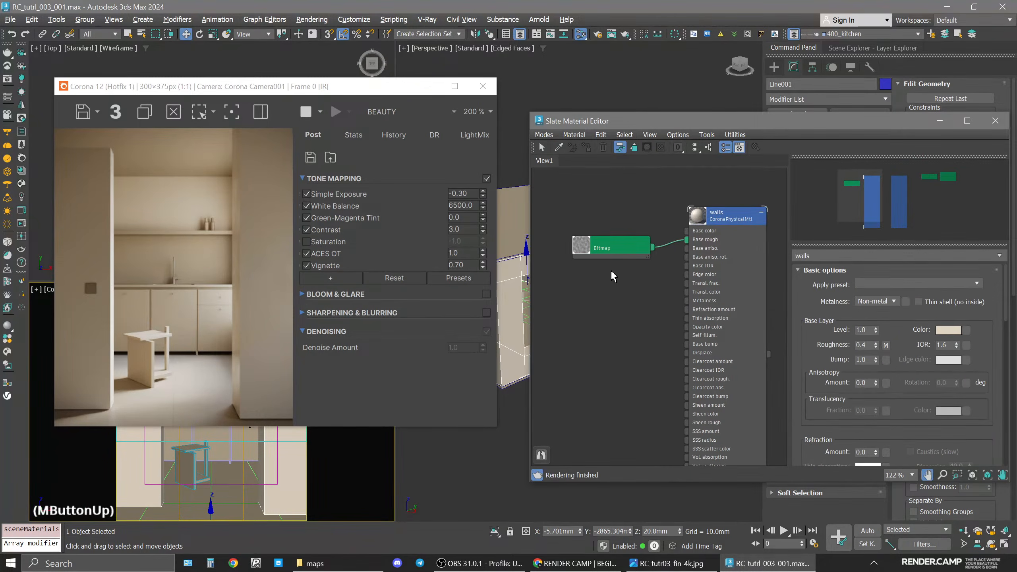
pyautogui.click(665, 376)
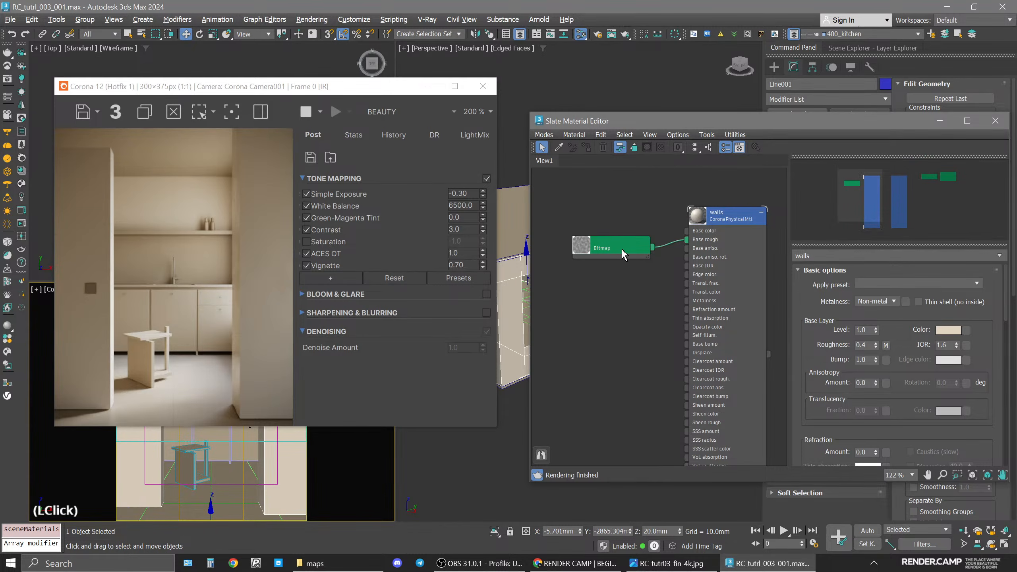
pyautogui.keyDown('shift'); pyautogui.moveTo(614, 243); pyautogui.dragTo(604, 204); pyautogui.keyUp('shift')
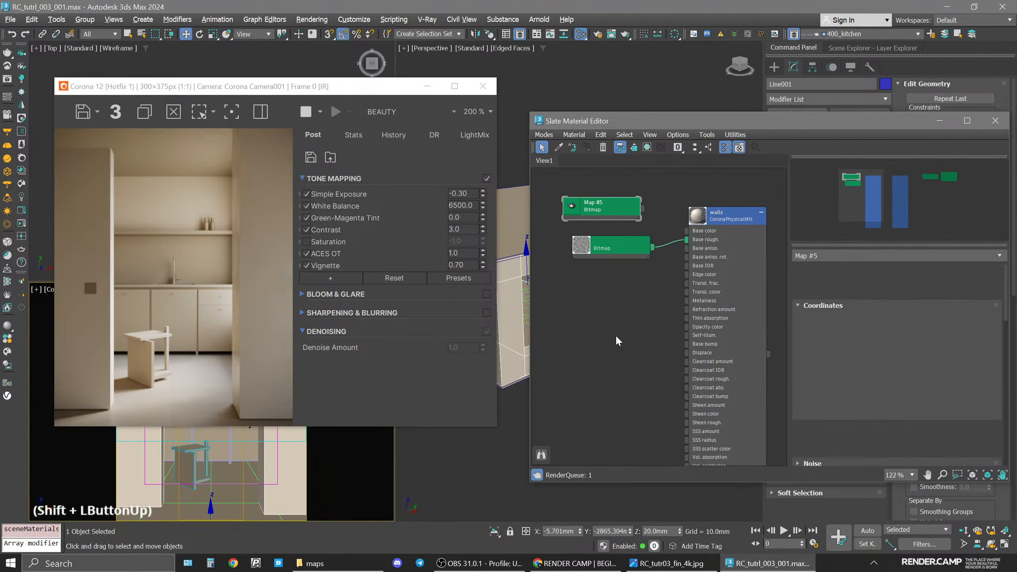
pyautogui.click(614, 338)
pyautogui.press('Delete')
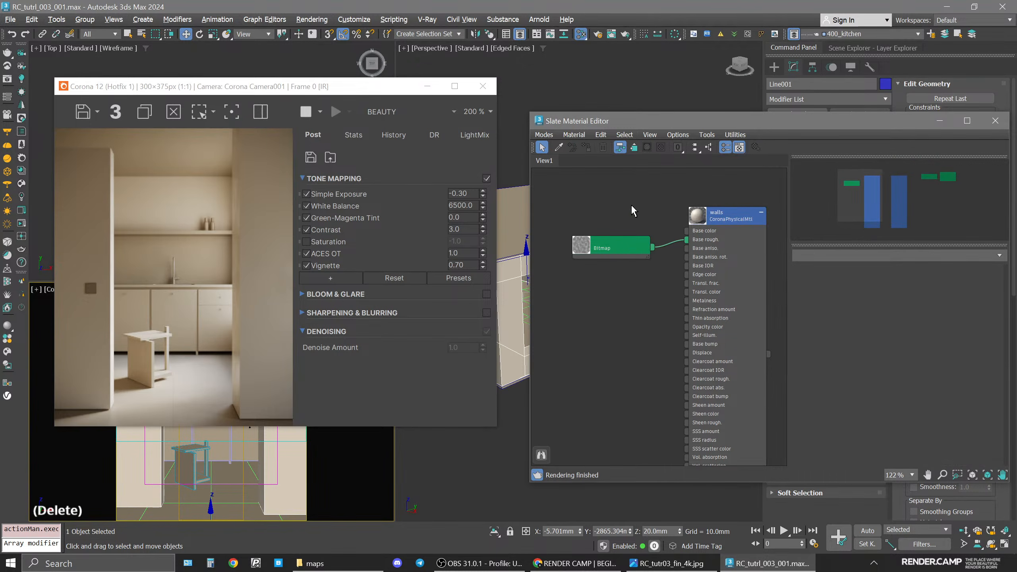
# Connect the walls.jpg bitmap to the walls material's base color and bring up the material's Maps options.
pyautogui.moveTo(652, 247); pyautogui.dragTo(686, 230)
pyautogui.doubleClick(722, 211)
pyautogui.moveTo(696, 354); pyautogui.dragTo(626, 341, button='middle')
pyautogui.moveTo(837, 403); pyautogui.dragTo(809, 190)
pyautogui.moveTo(839, 427); pyautogui.dragTo(813, 120)
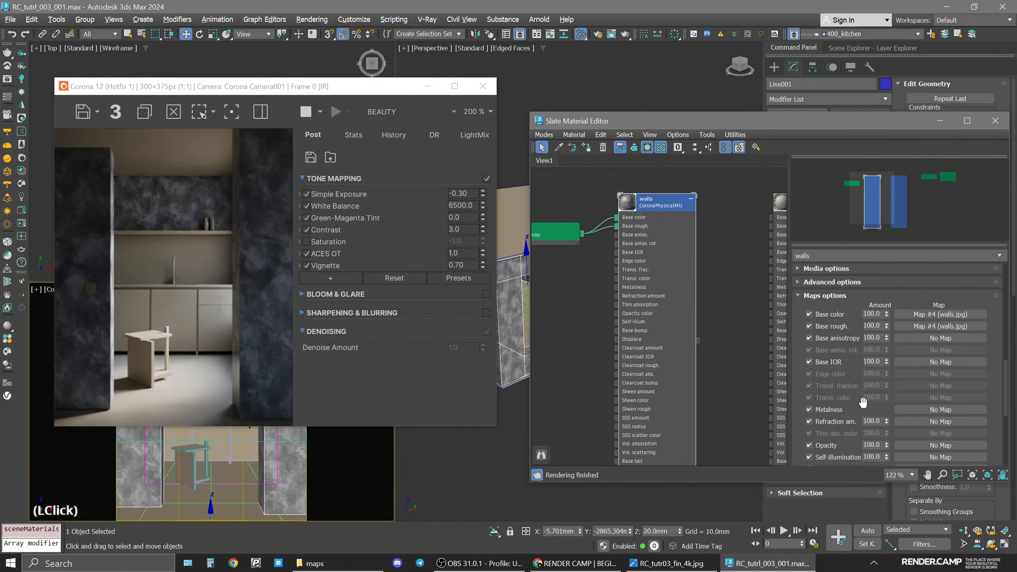
# Set the base color map amount of the walls material to 15.
pyautogui.doubleClick(873, 314)
pyautogui.write('20')
pyautogui.press('Return')
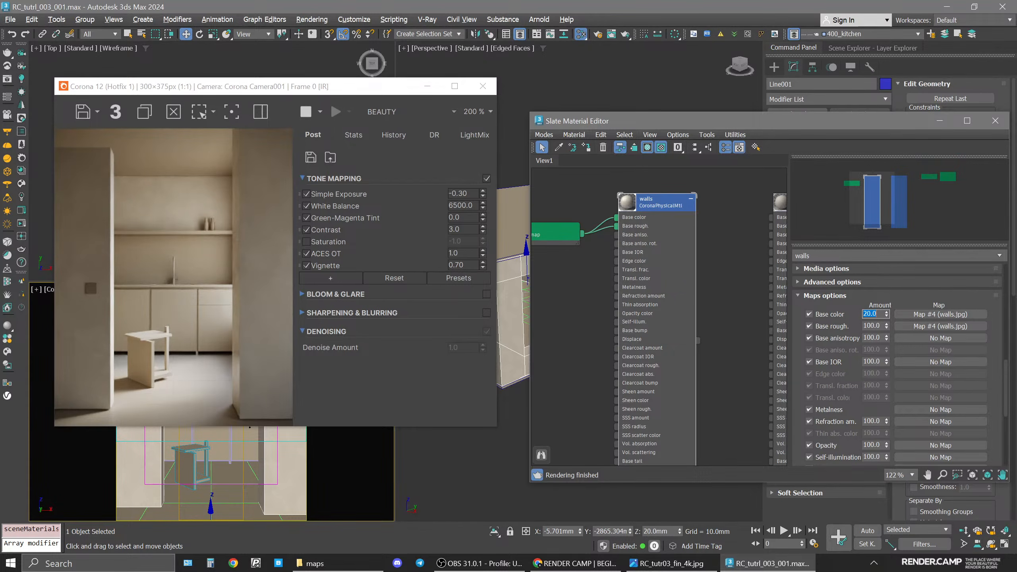
pyautogui.write('15')
pyautogui.press('Return')
pyautogui.moveTo(540, 342); pyautogui.dragTo(603, 341, button='middle')
pyautogui.click(610, 292)
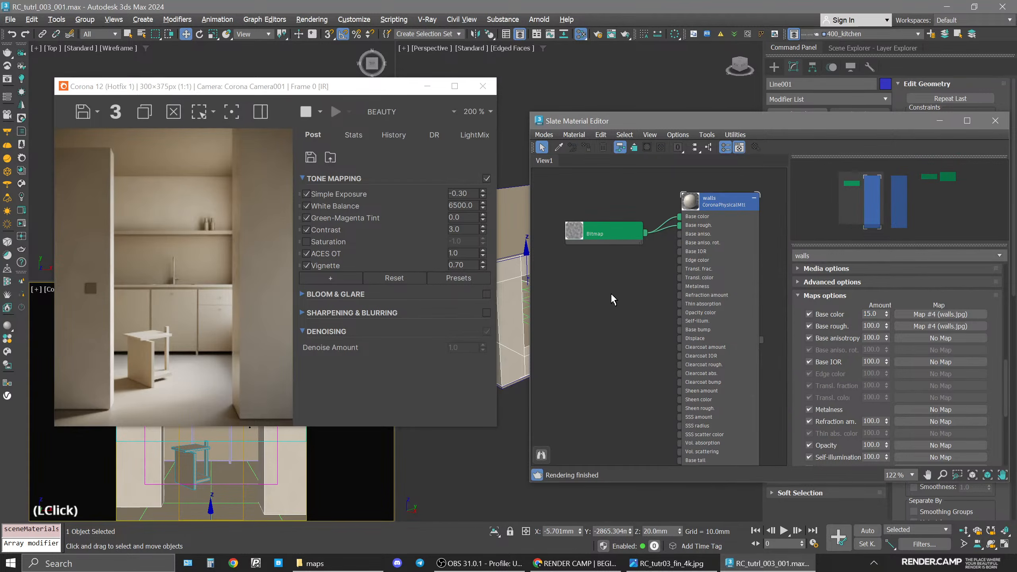
pyautogui.moveTo(626, 237); pyautogui.dragTo(625, 227)
pyautogui.click(632, 319)
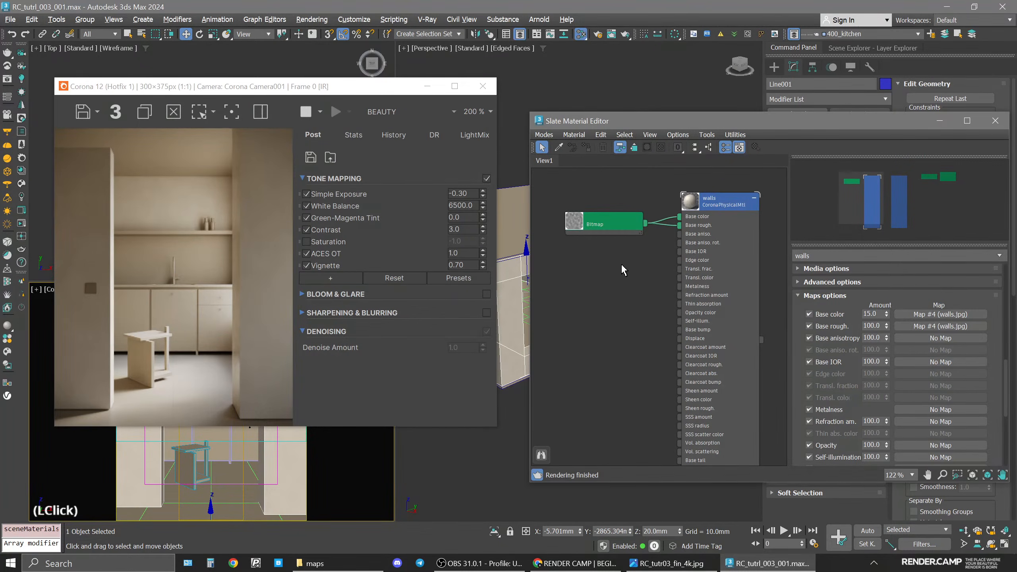
pyautogui.moveTo(619, 225); pyautogui.dragTo(619, 235)
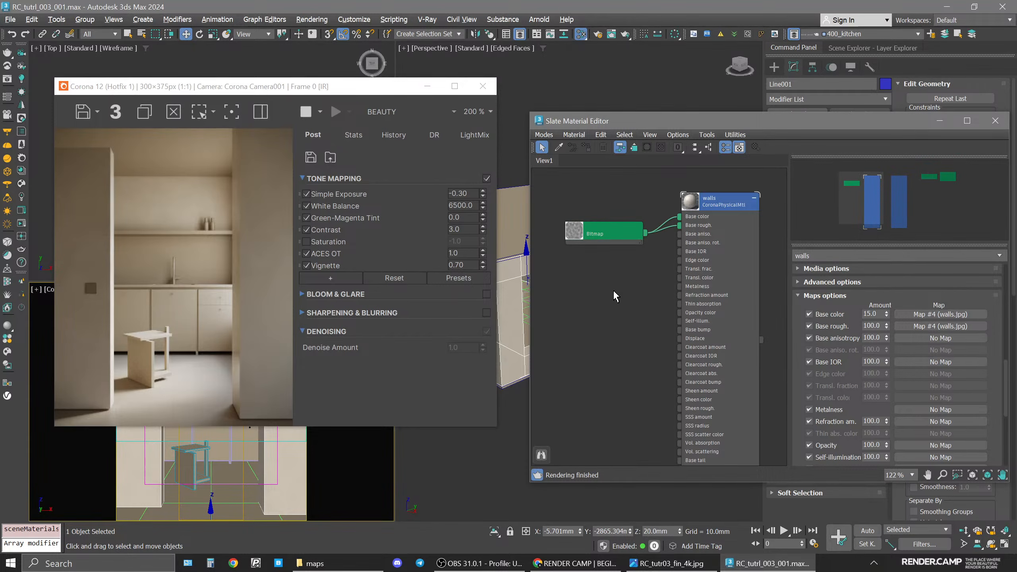
pyautogui.click(623, 341)
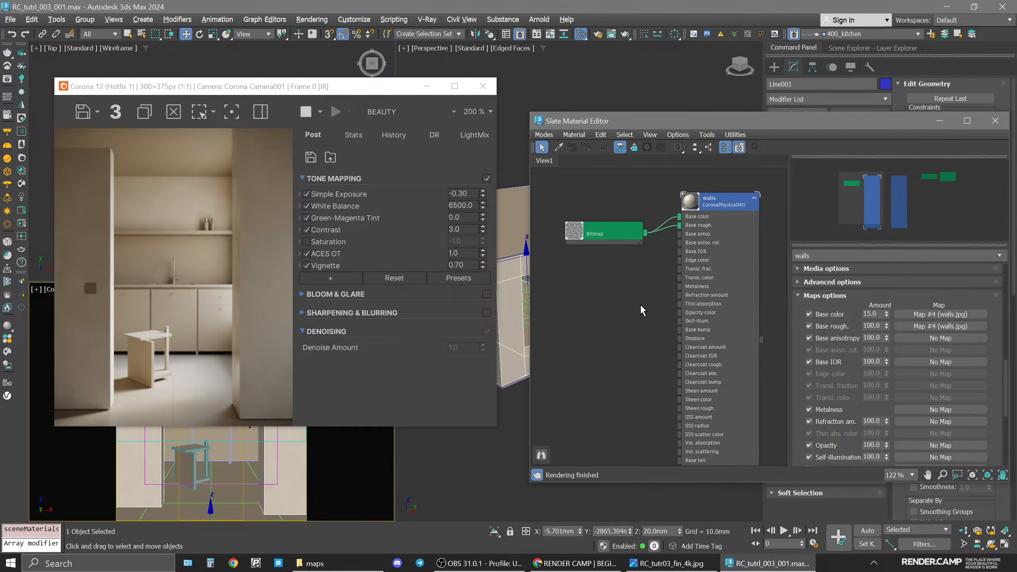
pyautogui.click(641, 306)
# Duplicate the base material node and place the copy beside the walls material, below the bitmap.
pyautogui.scroll(-2, 610, 363)
pyautogui.moveTo(609, 363); pyautogui.dragTo(604, 324, button='middle')
pyautogui.scroll(-4, 604, 324)
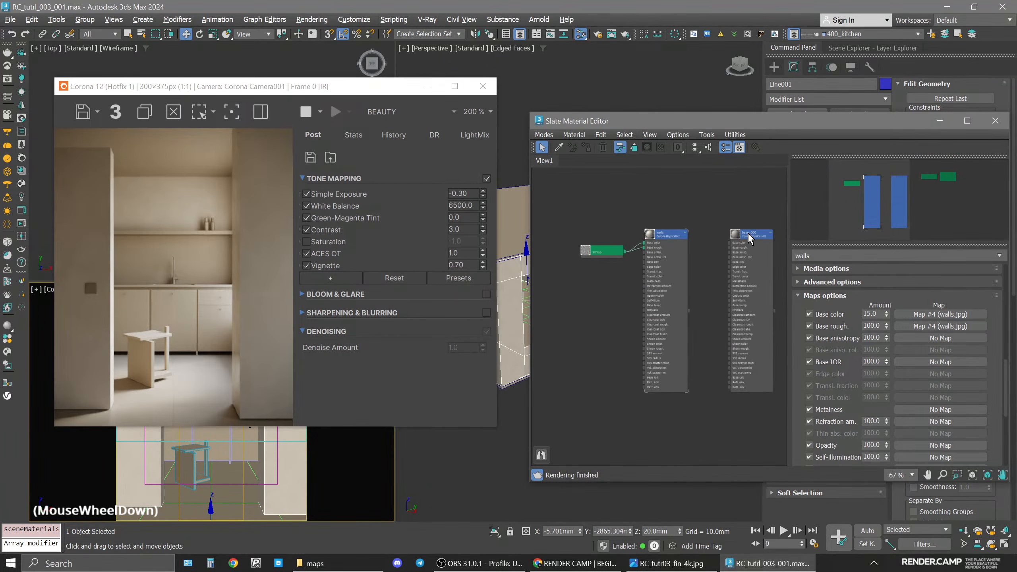
pyautogui.keyDown('shift'); pyautogui.moveTo(748, 235); pyautogui.dragTo(581, 286); pyautogui.keyUp('shift')
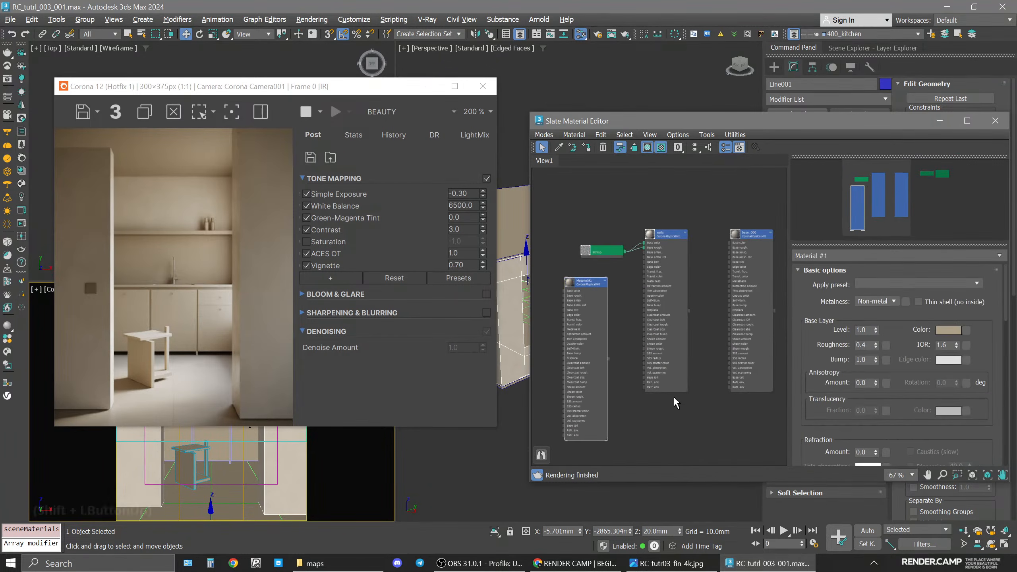
pyautogui.moveTo(632, 340); pyautogui.dragTo(649, 340, button='middle')
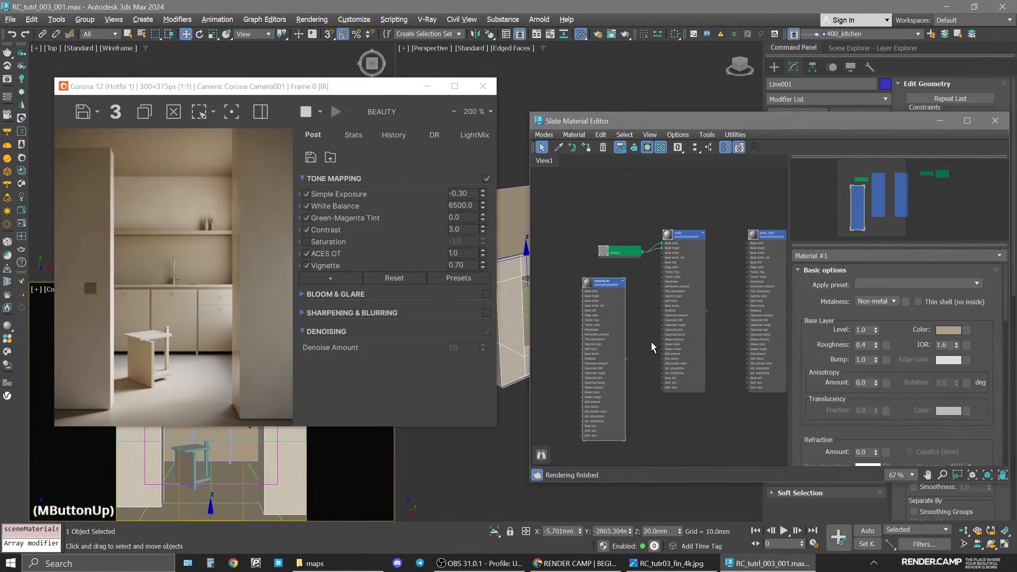
# Move the render window aside and select the ceiling object.
pyautogui.click(313, 90)
pyautogui.moveTo(313, 91); pyautogui.dragTo(336, 70)
pyautogui.click(230, 300)
pyautogui.click(532, 72)
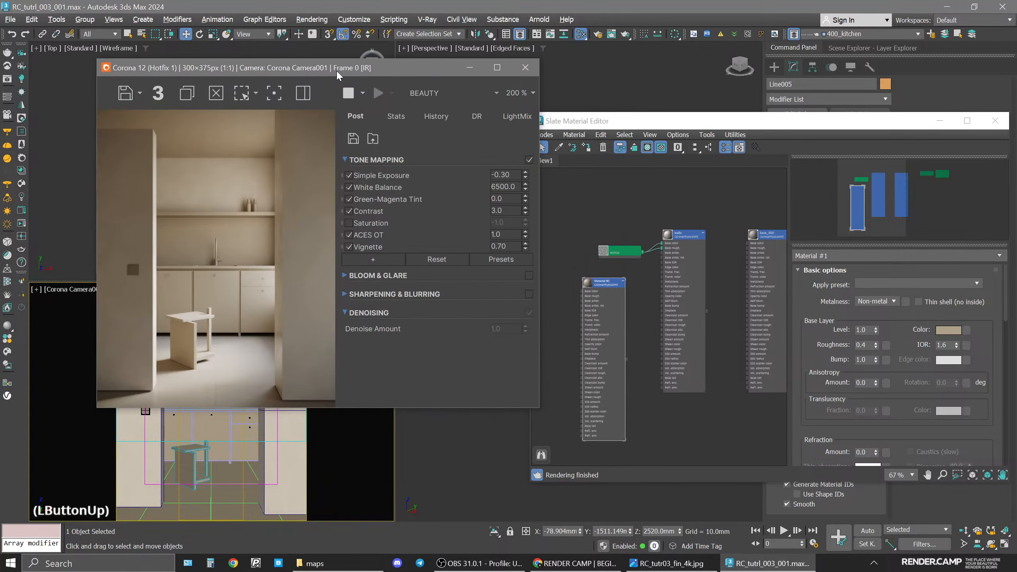
# Try the walls material on the selected ceiling object.
pyautogui.click(629, 191)
pyautogui.click(588, 149)
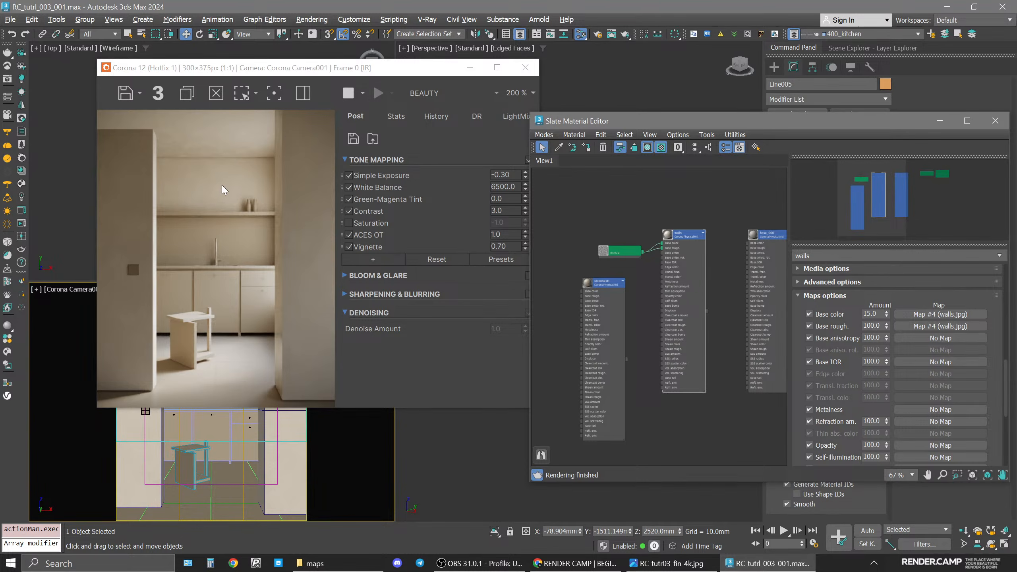
pyautogui.click(637, 298)
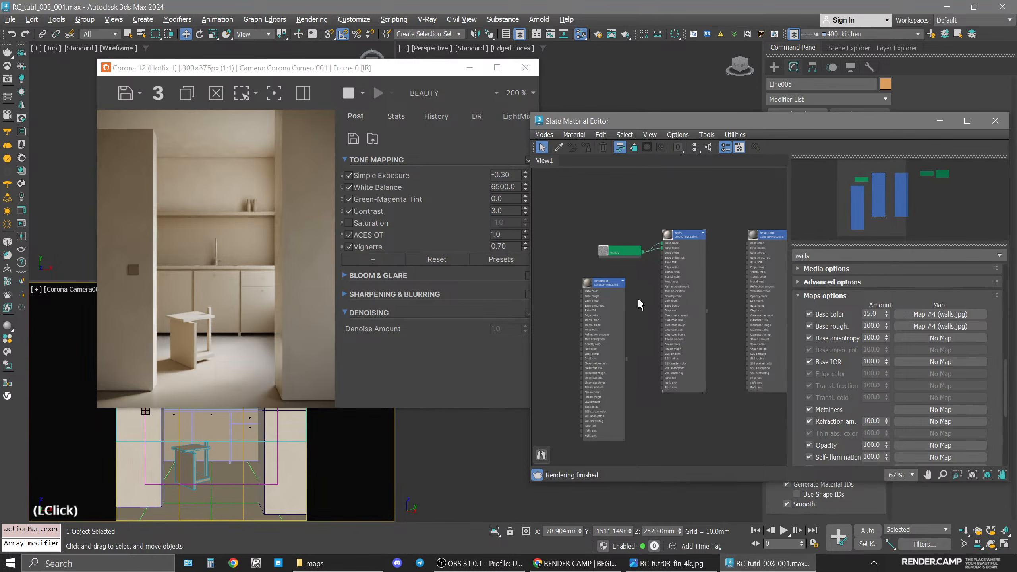
# Rename the duplicated material as ceiling and assign it to the selected ceiling object.
pyautogui.click(597, 282)
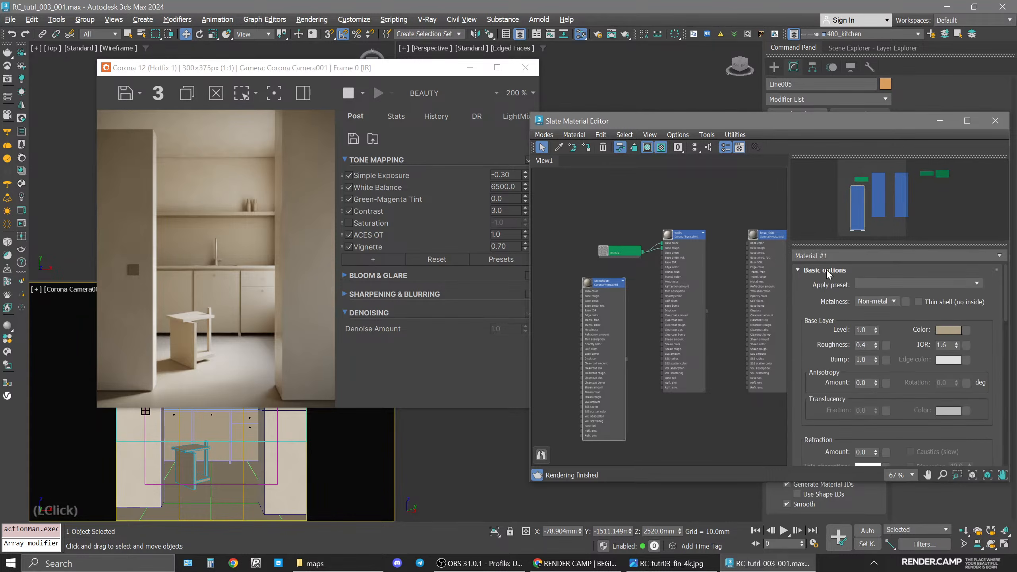
pyautogui.write('ceiling')
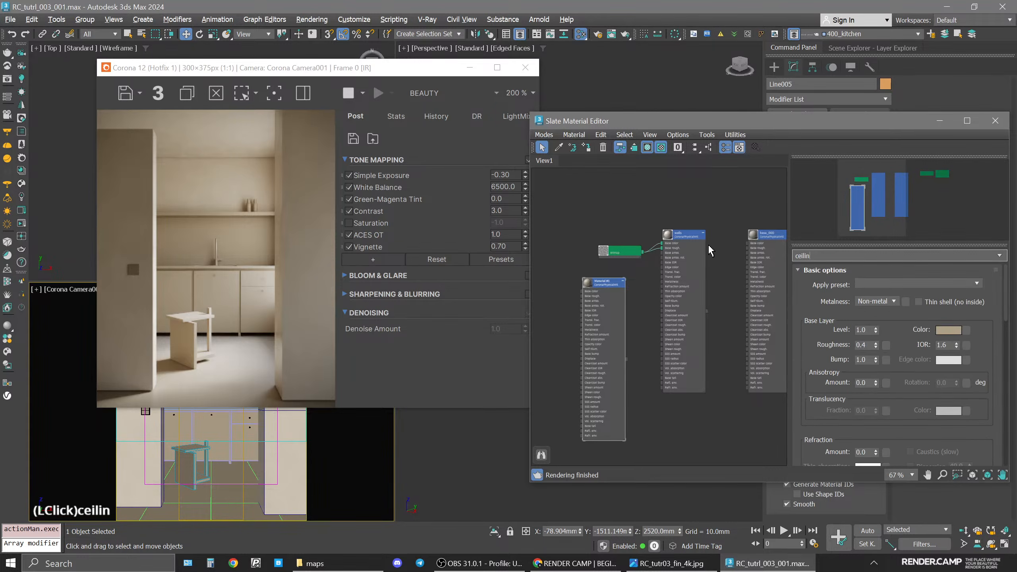
pyautogui.press('Return')
pyautogui.moveTo(378, 72); pyautogui.dragTo(324, 72)
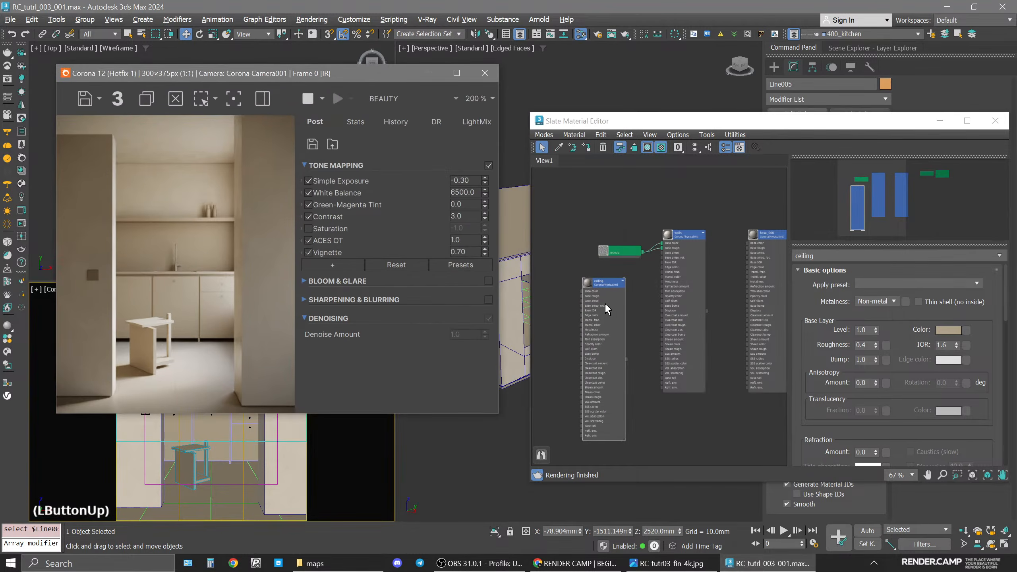
pyautogui.click(597, 282)
pyautogui.click(587, 147)
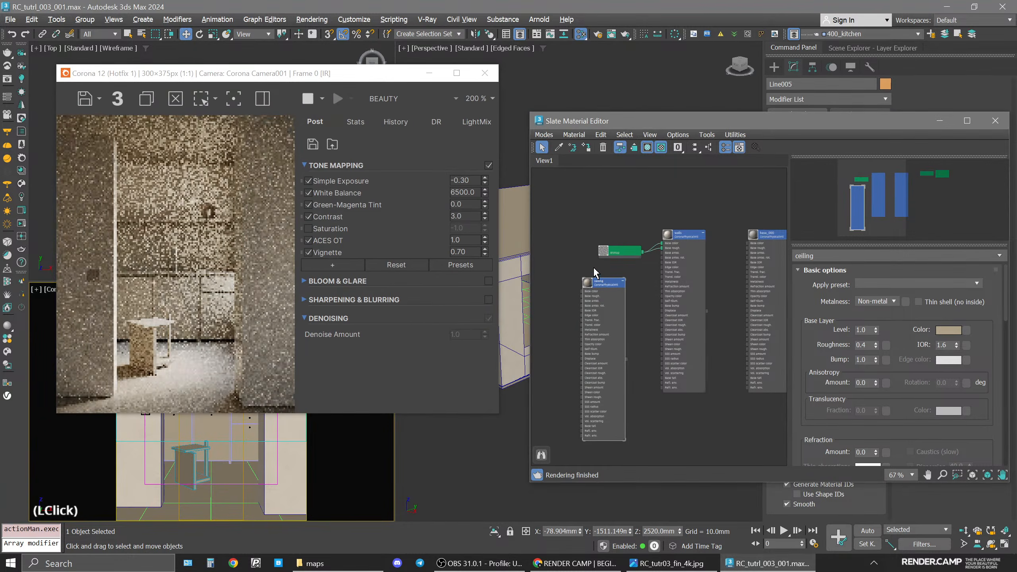
# Rearrange the nodes and connect the walls.jpg bitmap to the ceiling material's base roughness.
pyautogui.moveTo(623, 251); pyautogui.dragTo(576, 229)
pyautogui.moveTo(576, 229); pyautogui.dragTo(595, 230, button='middle')
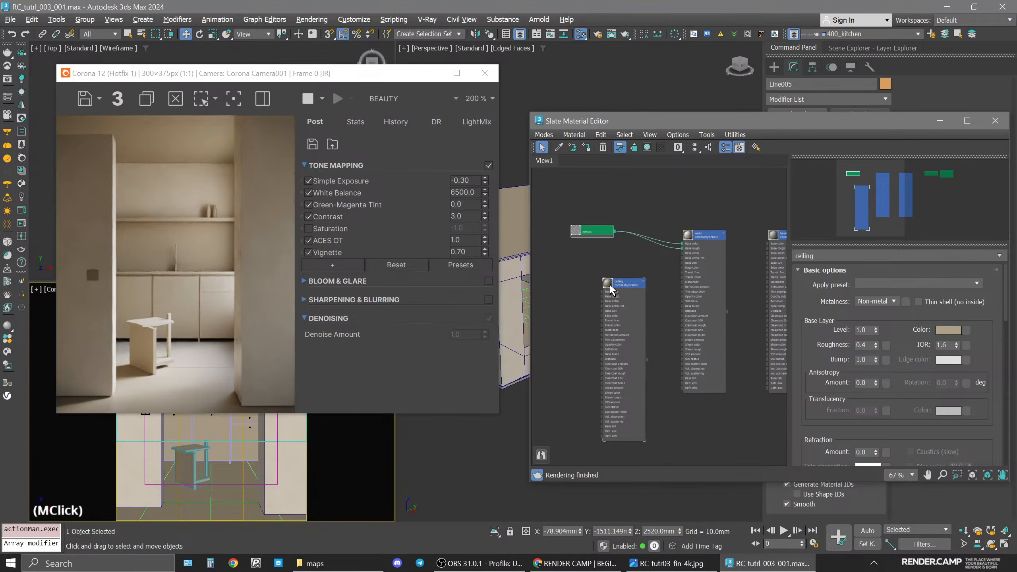
pyautogui.moveTo(615, 286); pyautogui.dragTo(638, 274)
pyautogui.moveTo(616, 233); pyautogui.dragTo(622, 290)
pyautogui.scroll(5, 630, 258)
pyautogui.moveTo(598, 211); pyautogui.dragTo(614, 310)
pyautogui.click(653, 291)
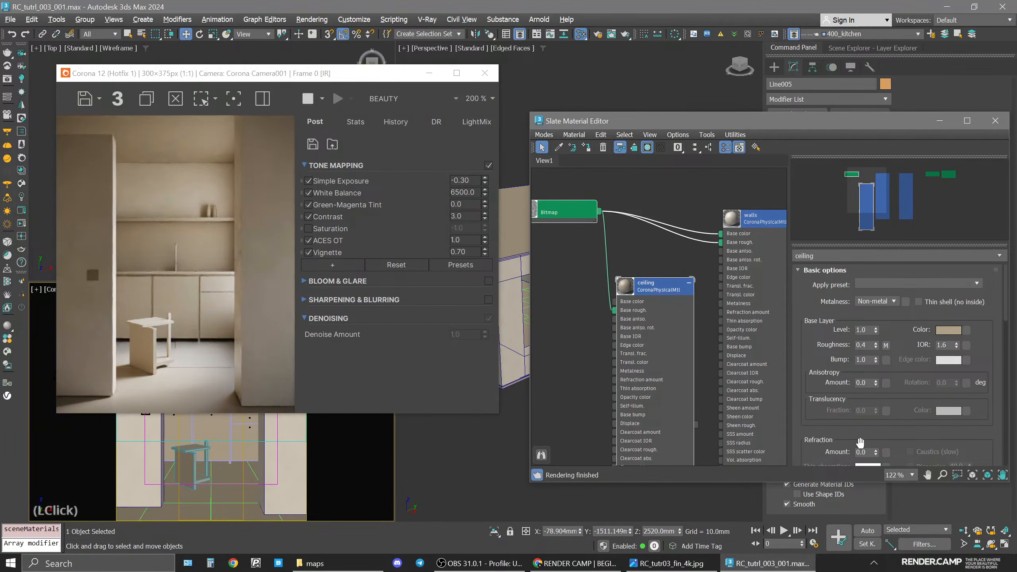
# Set the base roughness map amount of the ceiling material to 20.
pyautogui.moveTo(859, 444); pyautogui.dragTo(898, 120)
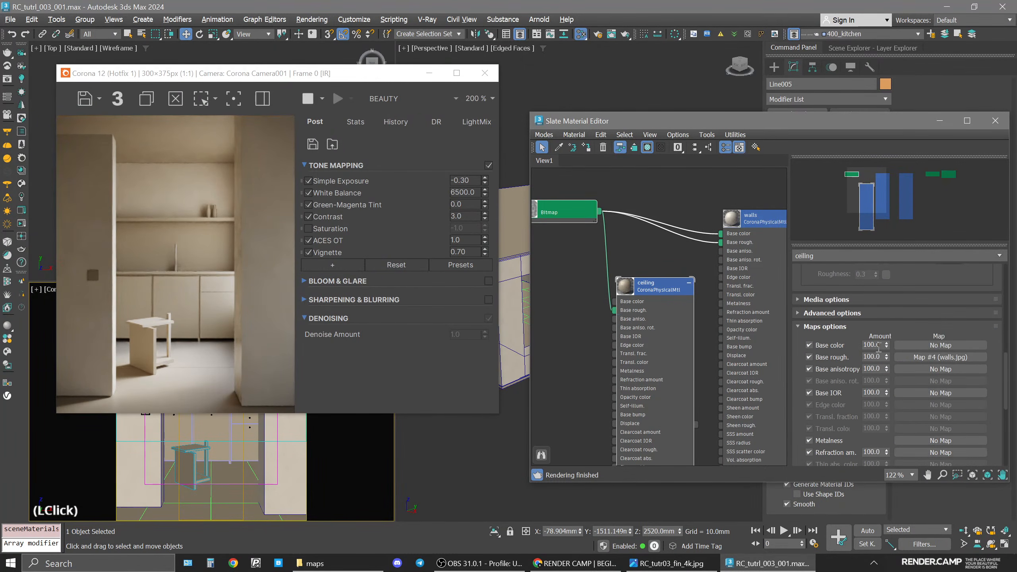
pyautogui.write('10')
pyautogui.press('Return')
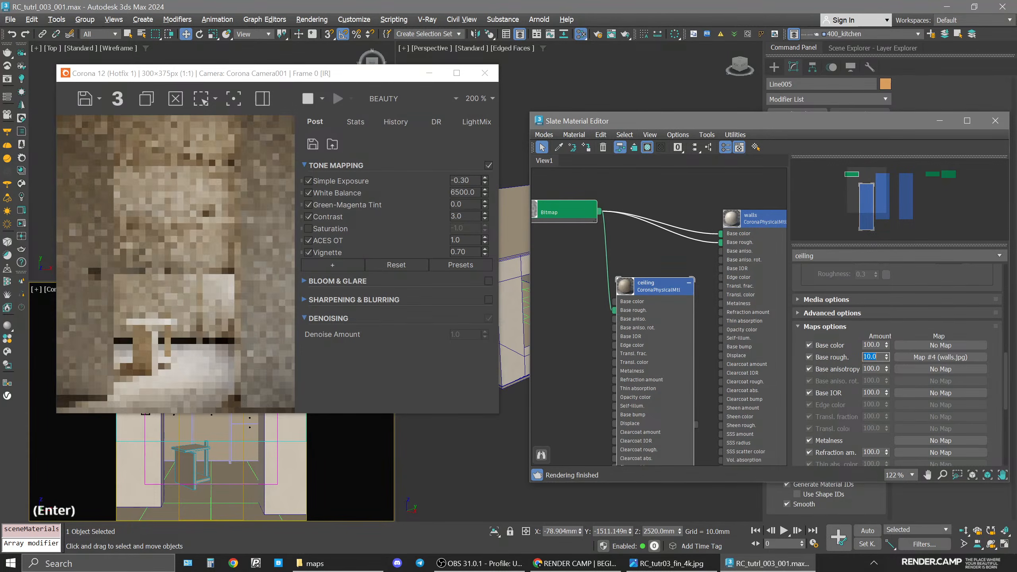
pyautogui.write('15')
pyautogui.press('BackSpace')
pyautogui.press('BackSpace')
pyautogui.write('20')
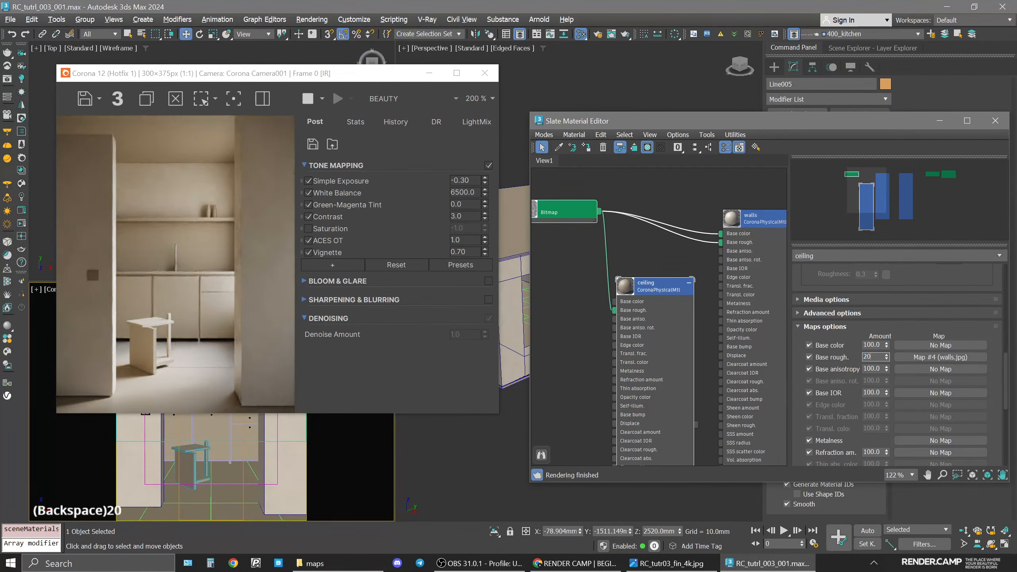
pyautogui.press('Return')
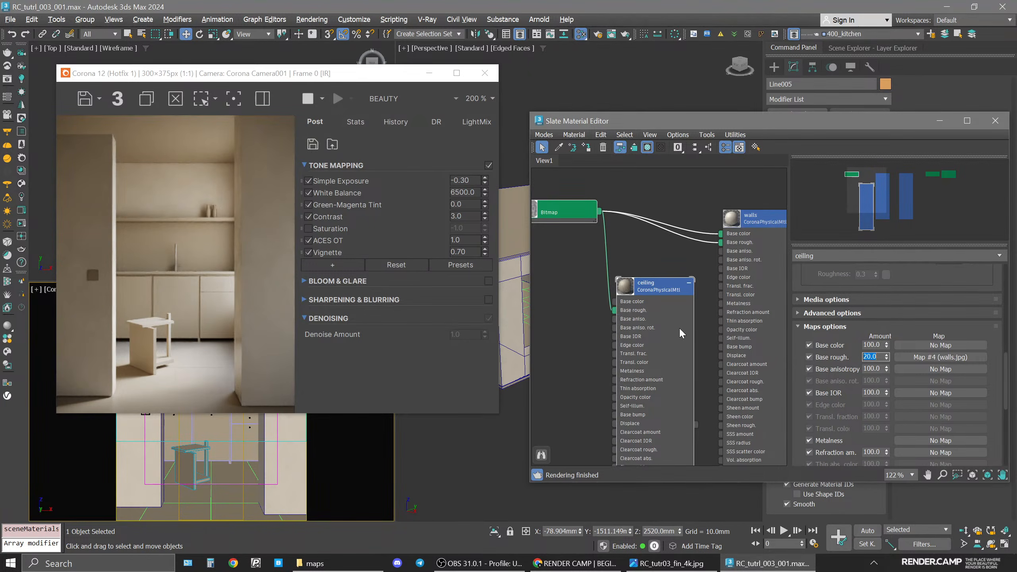
# Copy the walls material's base color and paste it as the ceiling material's base color.
pyautogui.click(657, 289)
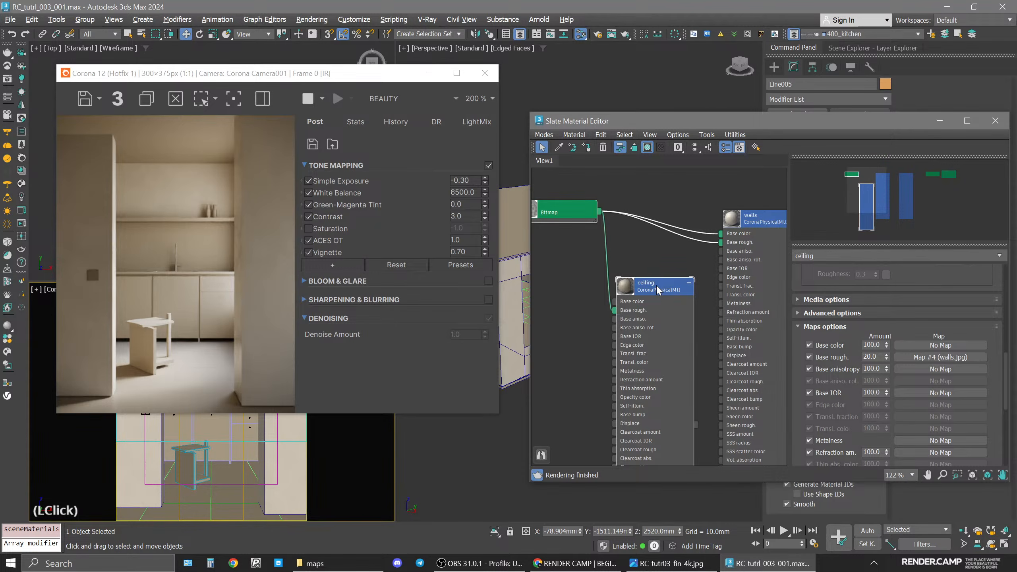
pyautogui.click(742, 223)
pyautogui.doubleClick(743, 224)
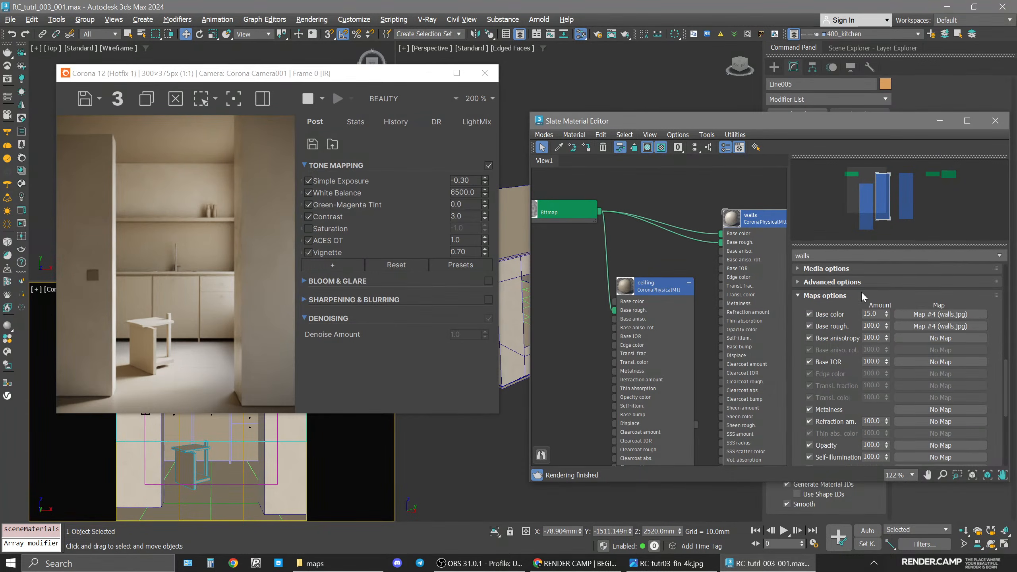
pyautogui.moveTo(863, 295); pyautogui.dragTo(891, 465)
pyautogui.moveTo(899, 279); pyautogui.dragTo(898, 459)
pyautogui.rightClick(948, 331)
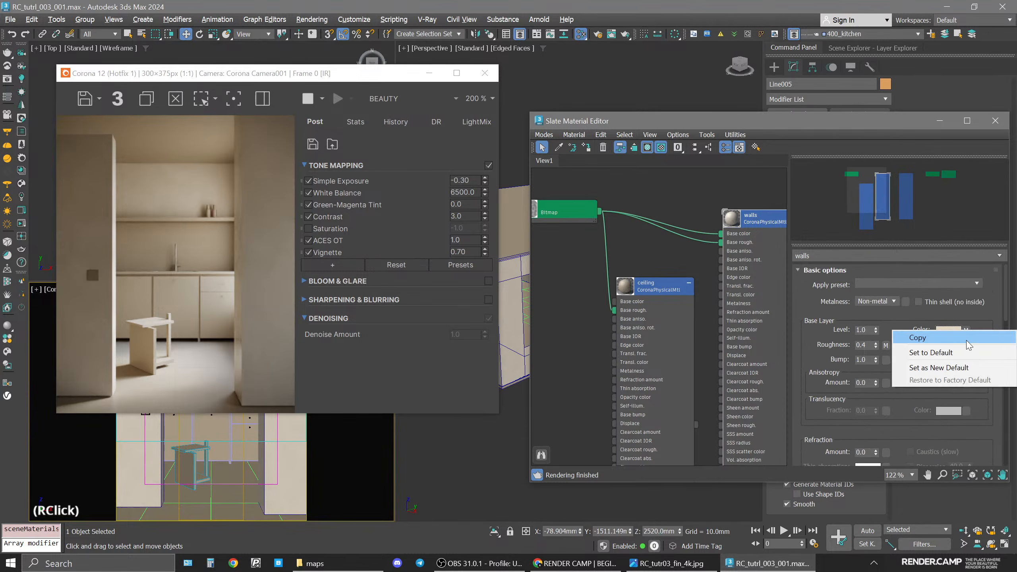
pyautogui.click(966, 339)
pyautogui.click(648, 285)
pyautogui.doubleClick(650, 289)
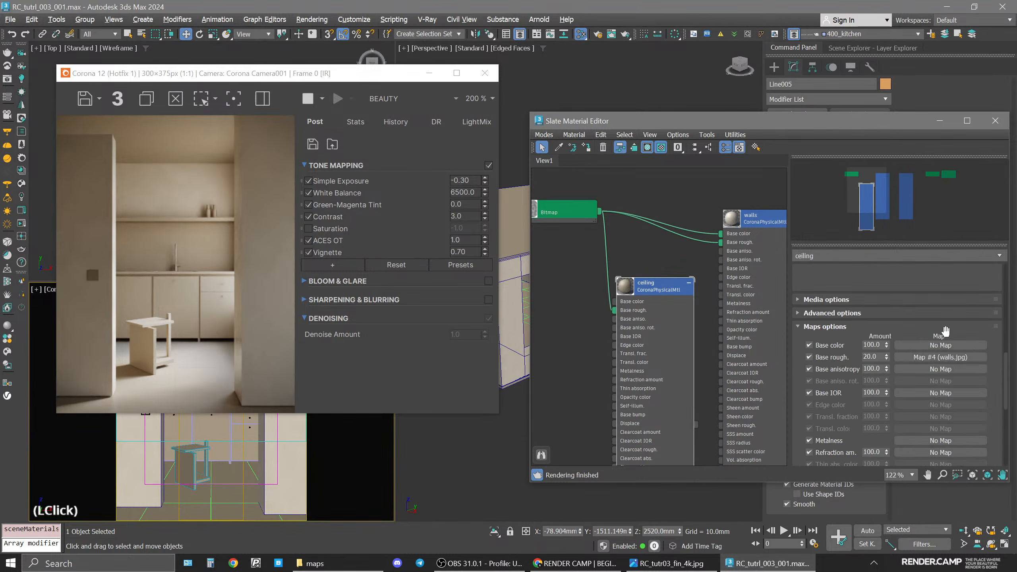
pyautogui.moveTo(937, 456); pyautogui.dragTo(951, 335)
pyautogui.rightClick(948, 331)
pyautogui.click(980, 350)
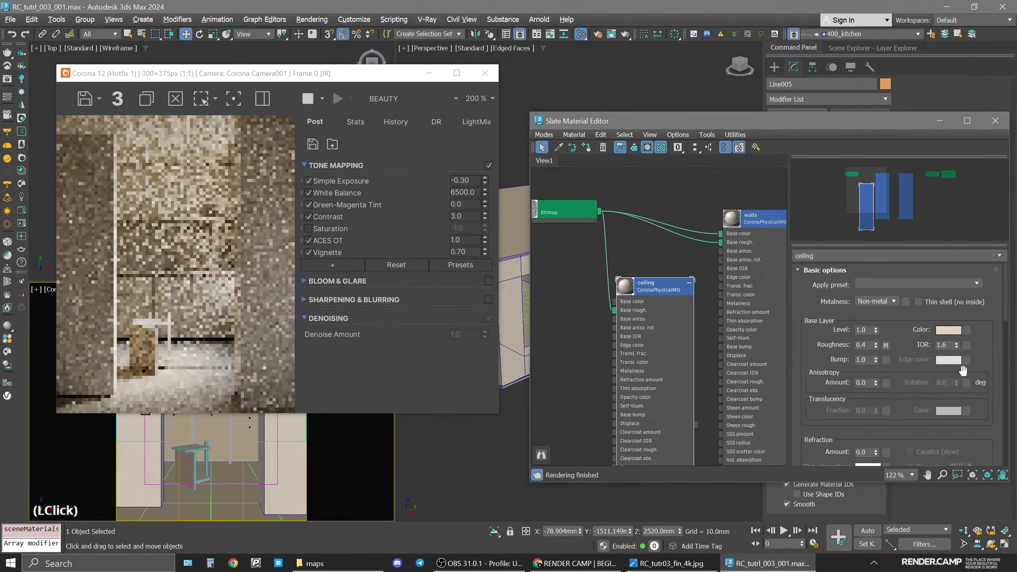
# Set the ceiling material's IOR to 1.5 and its base roughness to 0.45.
pyautogui.click(951, 345)
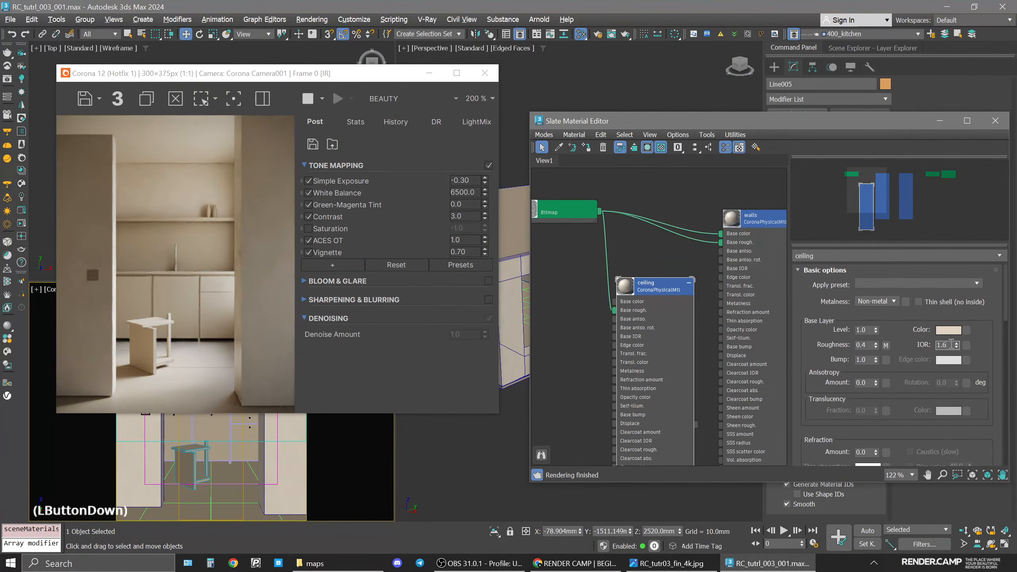
pyautogui.press('BackSpace')
pyautogui.write('5')
pyautogui.press('Return')
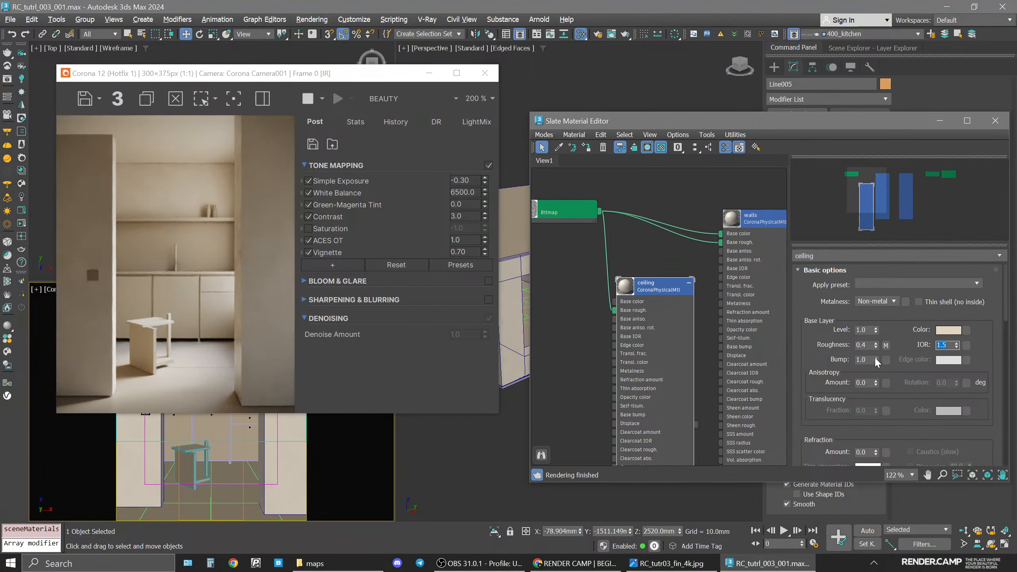
pyautogui.click(866, 345)
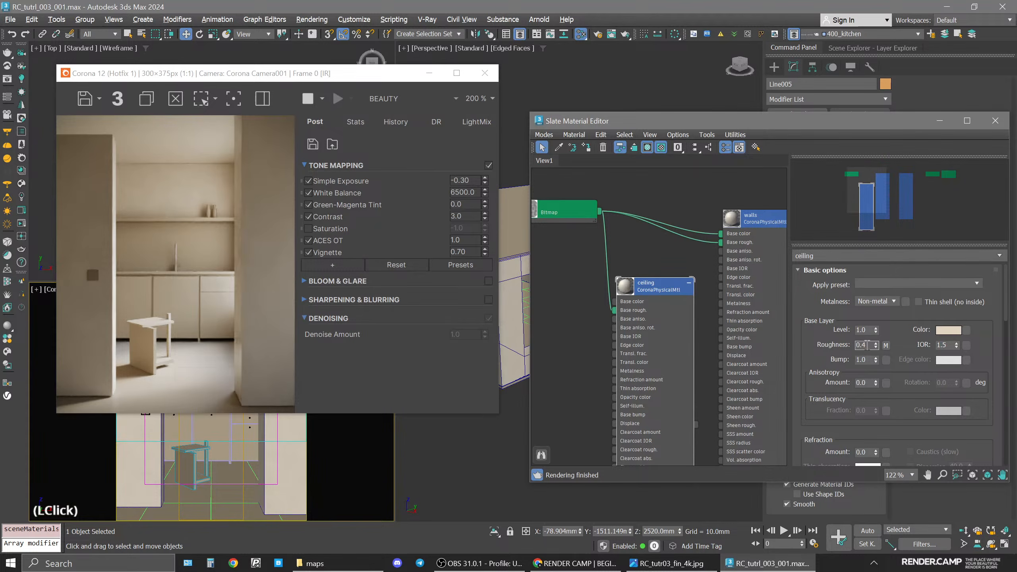
pyautogui.write('5')
pyautogui.press('Return')
pyautogui.moveTo(645, 288); pyautogui.dragTo(655, 288)
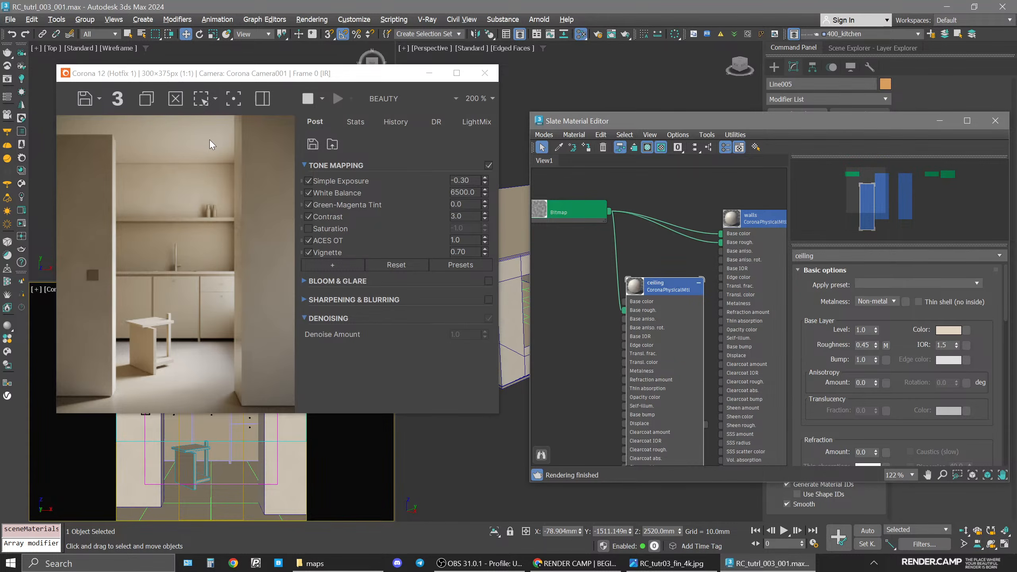
# Close the interactive render window and isolate the tiled floor object in the viewports.
pyautogui.scroll(-4, 572, 337)
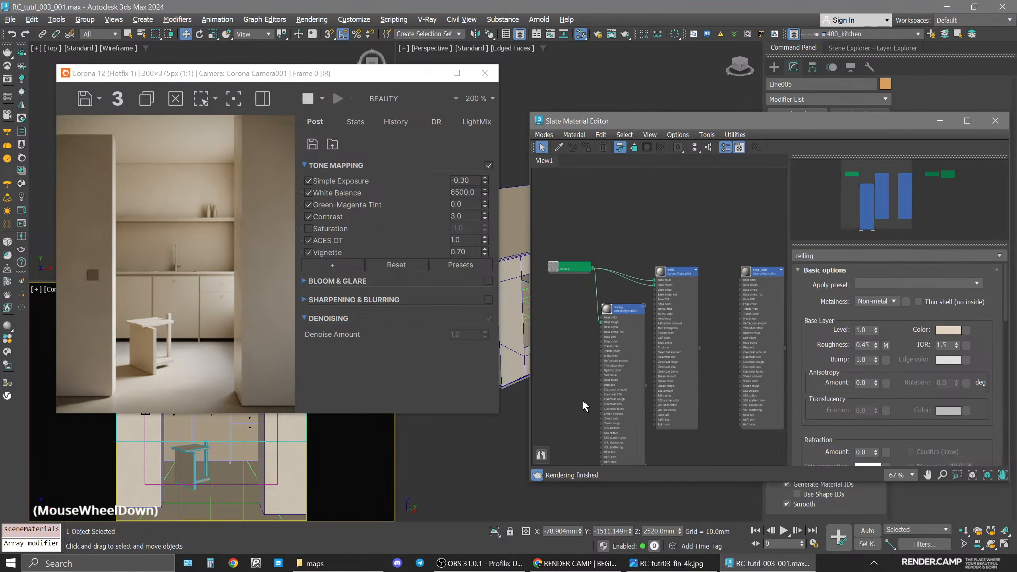
pyautogui.moveTo(582, 399); pyautogui.dragTo(681, 430, button='middle')
pyautogui.click(681, 429)
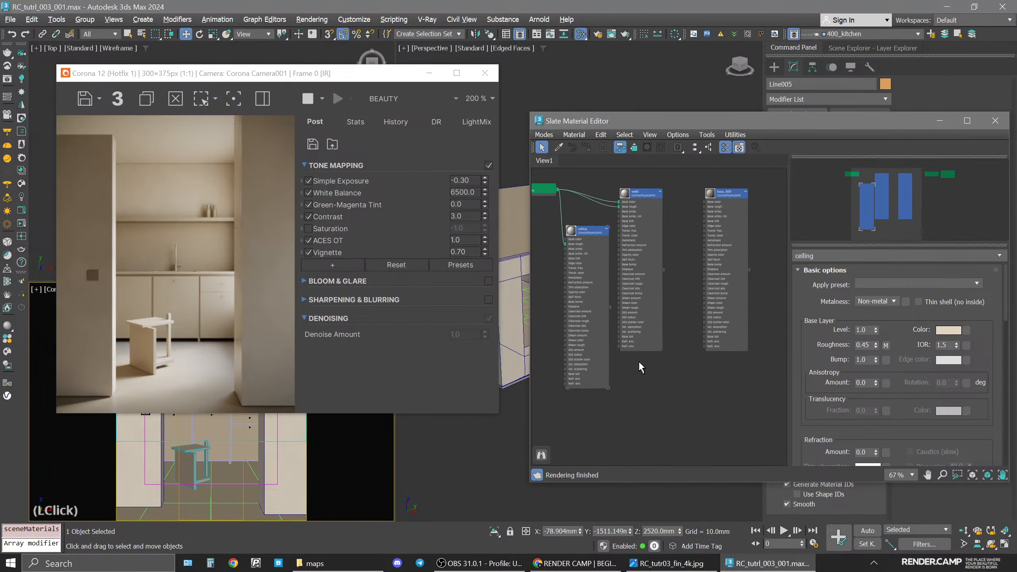
pyautogui.click(233, 492)
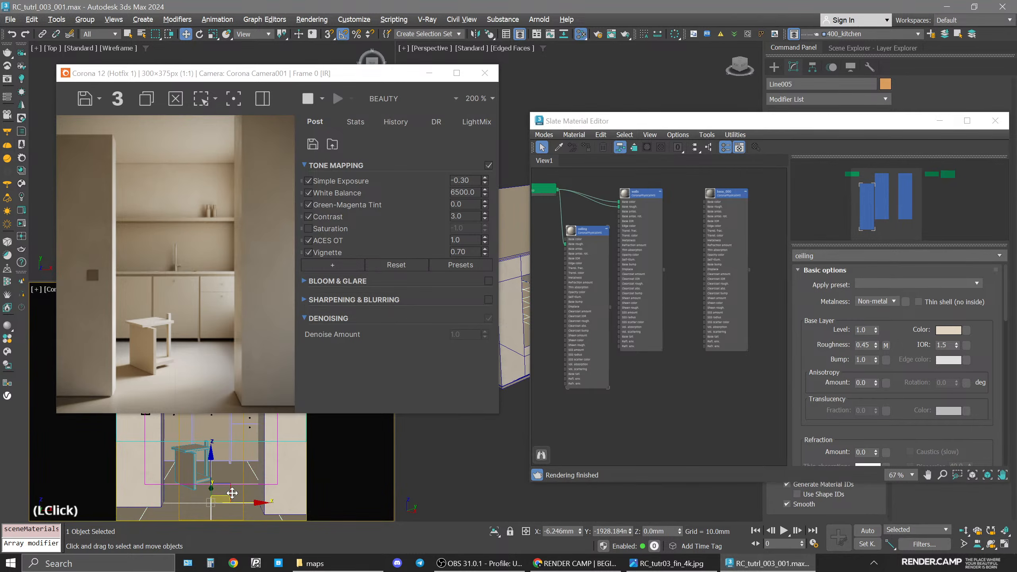
pyautogui.click(484, 73)
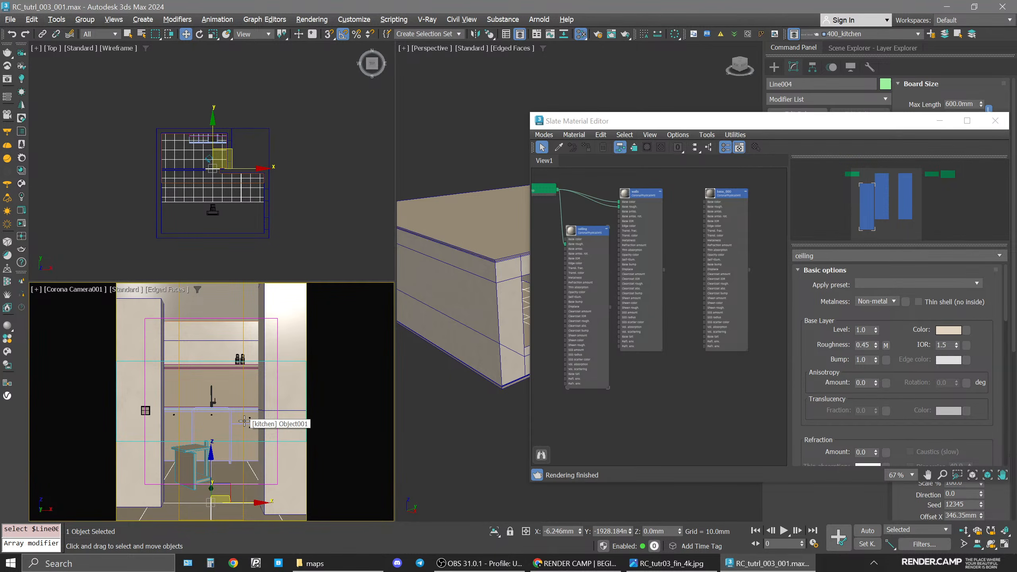
pyautogui.hotkey('alt', 'q')
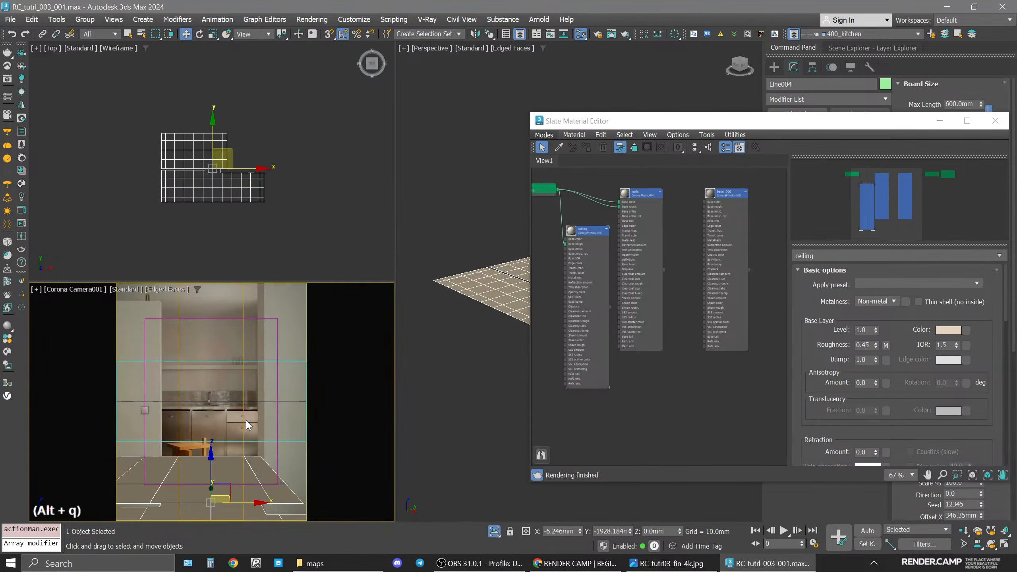
# Leave isolation and examine the whole kitchen room from outside in the perspective view.
pyautogui.press('space')
pyautogui.press('z')
pyautogui.hotkey('alt', 'w')
pyautogui.press('space')
pyautogui.hotkey('alt', 'q')
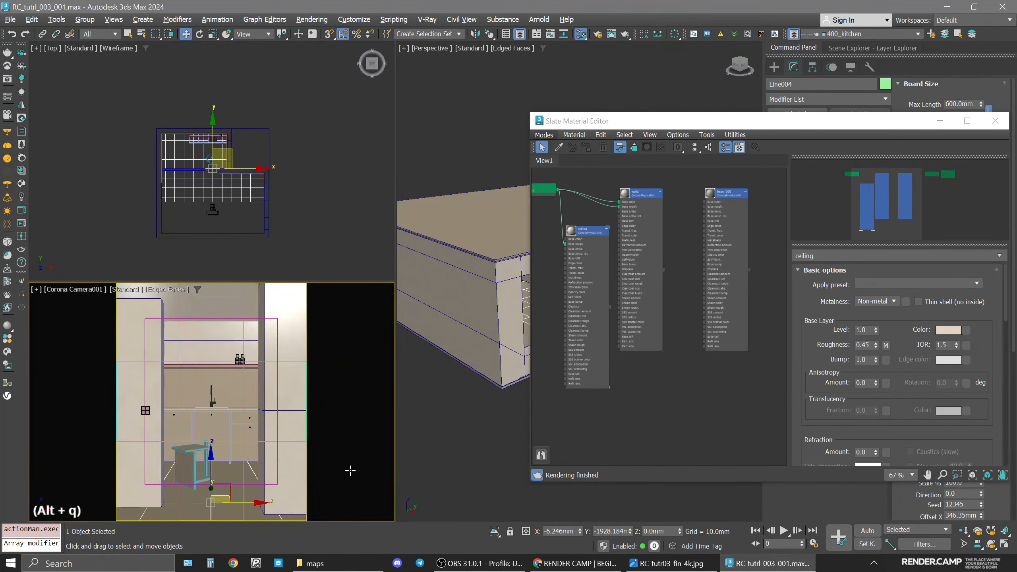
pyautogui.middleClick(444, 320)
pyautogui.hotkey('alt', 'w')
pyautogui.scroll(-2, 418, 333)
pyautogui.moveTo(419, 332); pyautogui.dragTo(356, 336, button='middle')
pyautogui.keyDown('alt'); pyautogui.moveTo(337, 293); pyautogui.dragTo(460, 297, button='middle'); pyautogui.keyUp('alt')
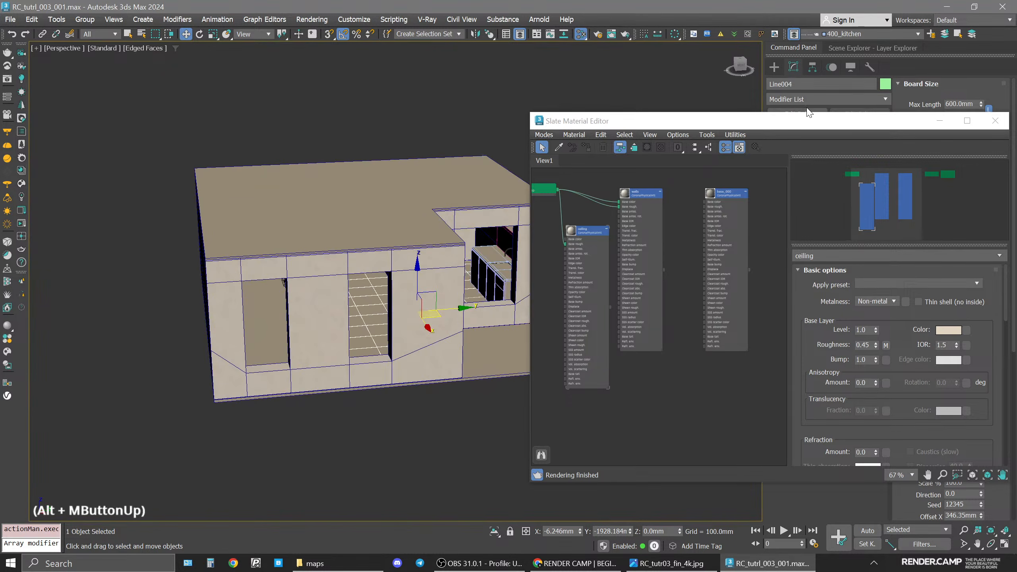
pyautogui.moveTo(829, 129); pyautogui.dragTo(408, 121)
pyautogui.moveTo(779, 109); pyautogui.dragTo(782, 107)
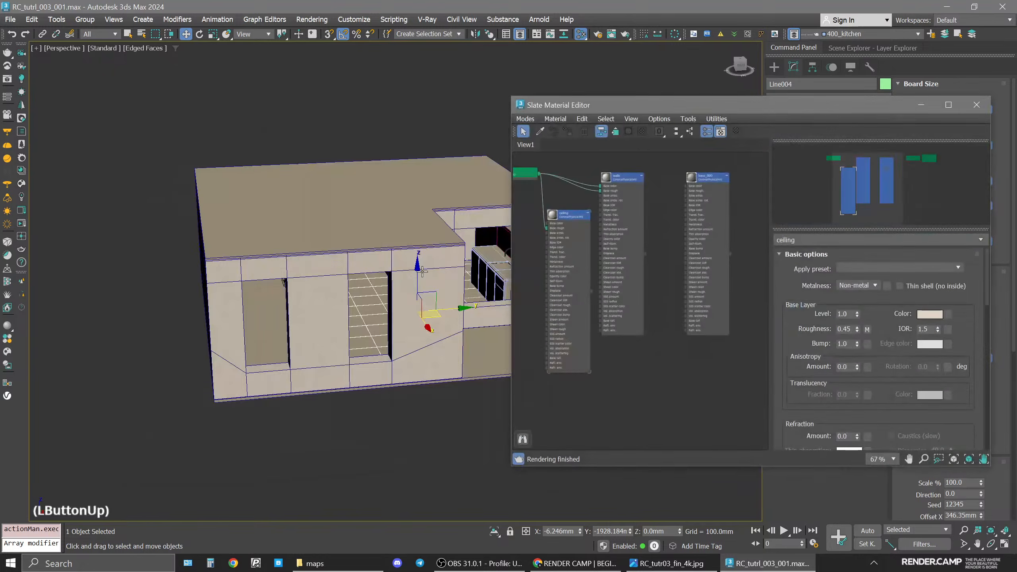
pyautogui.middleClick(812, 236)
pyautogui.keyDown('alt'); pyautogui.moveTo(320, 335); pyautogui.dragTo(262, 331, button='middle'); pyautogui.keyUp('alt')
pyautogui.scroll(5, 403, 313)
pyautogui.moveTo(403, 313); pyautogui.dragTo(320, 342, button='middle')
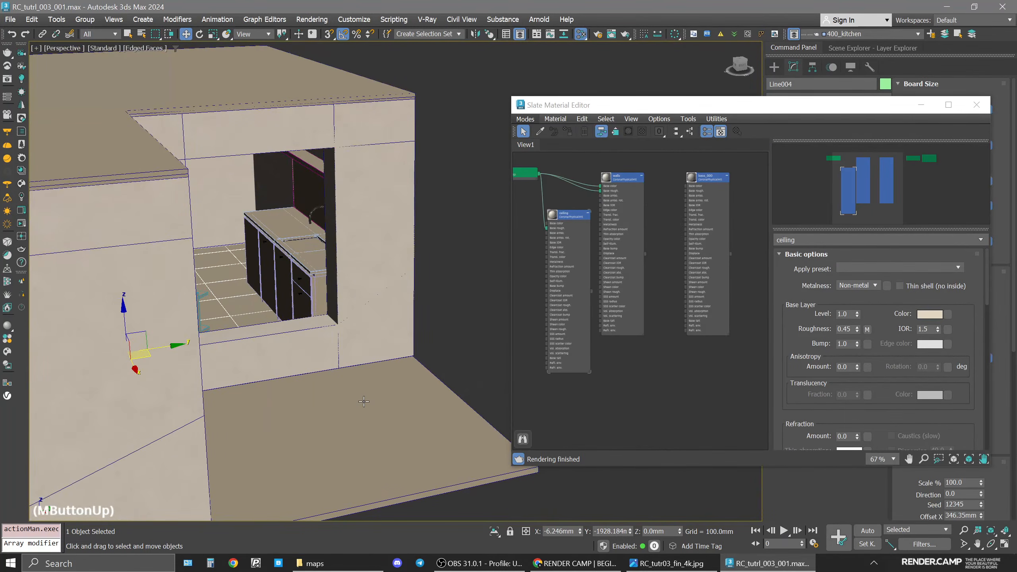
pyautogui.scroll(-2, 670, 283)
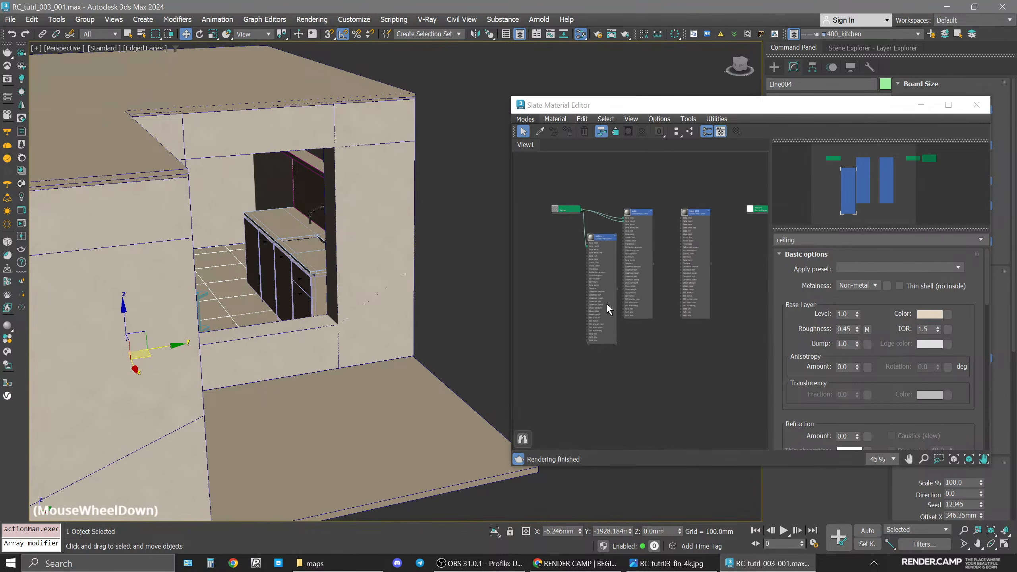
pyautogui.scroll(-3, 214, 359)
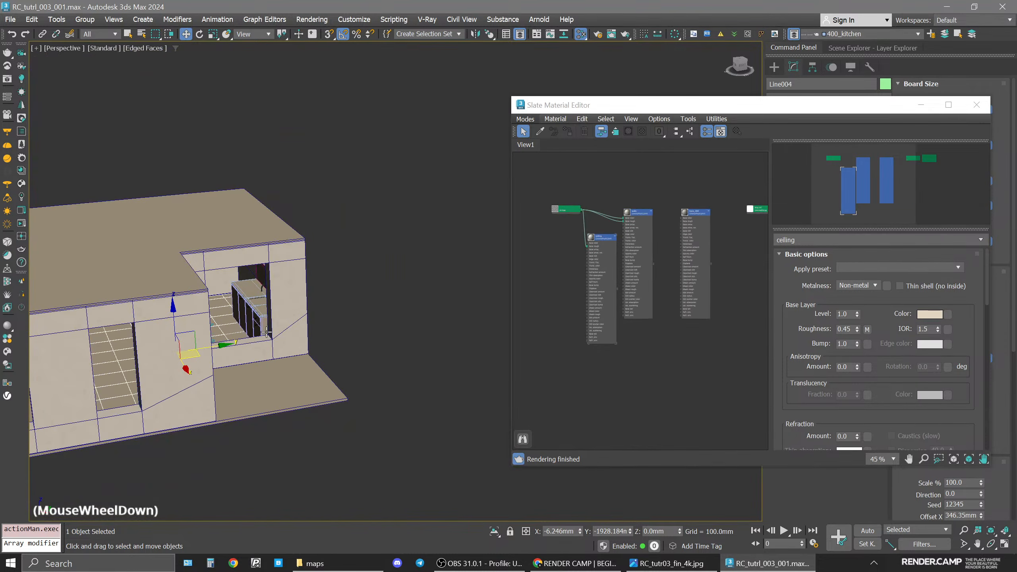
# Isolate the tiled floor object and examine its tile layout in the perspective view.
pyautogui.hotkey('alt', 'q')
pyautogui.hotkey('alt', 'w')
pyautogui.press('space')
pyautogui.hotkey('alt', 'w')
pyautogui.middleClick(404, 336)
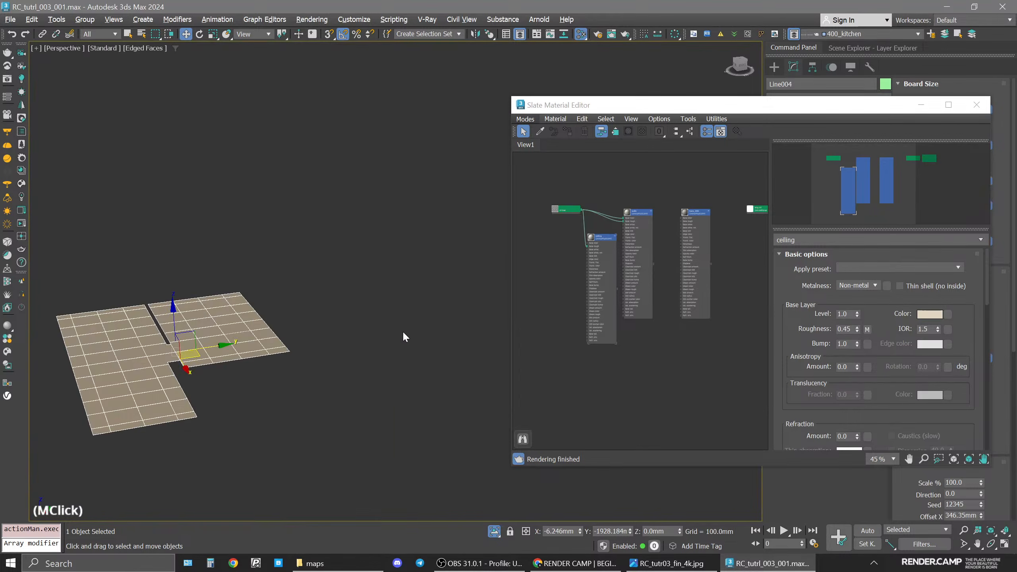
pyautogui.moveTo(404, 336); pyautogui.dragTo(284, 279, button='middle')
pyautogui.scroll(3, 431, 291)
pyautogui.middleClick(367, 315)
pyautogui.scroll(-1, 650, 256)
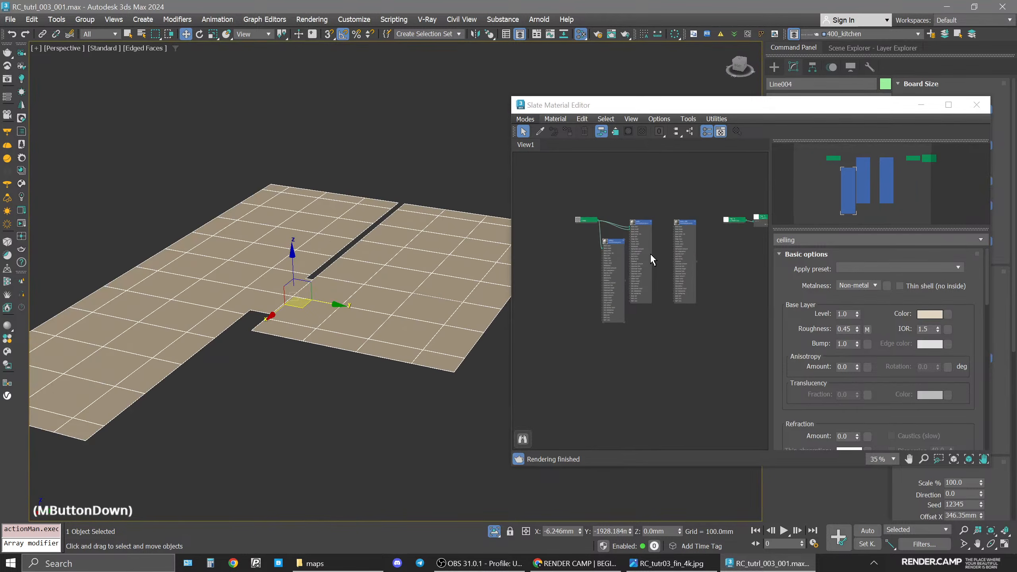
pyautogui.moveTo(650, 256)
pyautogui.mouseDown(button='middle')
pyautogui.moveTo(740, 263)
pyautogui.moveTo(582, 278)
pyautogui.moveTo(606, 214)
pyautogui.mouseUp(button='middle')
pyautogui.scroll(1, 722, 259)
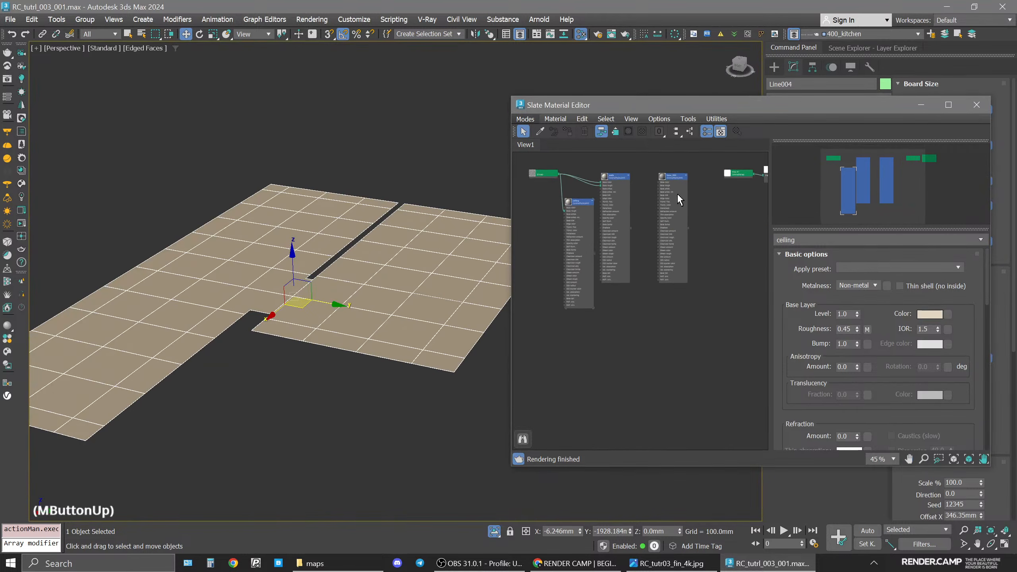
# Duplicate the base material node and name the copy floor_tiles.
pyautogui.keyDown('shift'); pyautogui.moveTo(672, 179); pyautogui.dragTo(654, 314); pyautogui.keyUp('shift')
pyautogui.click(649, 309)
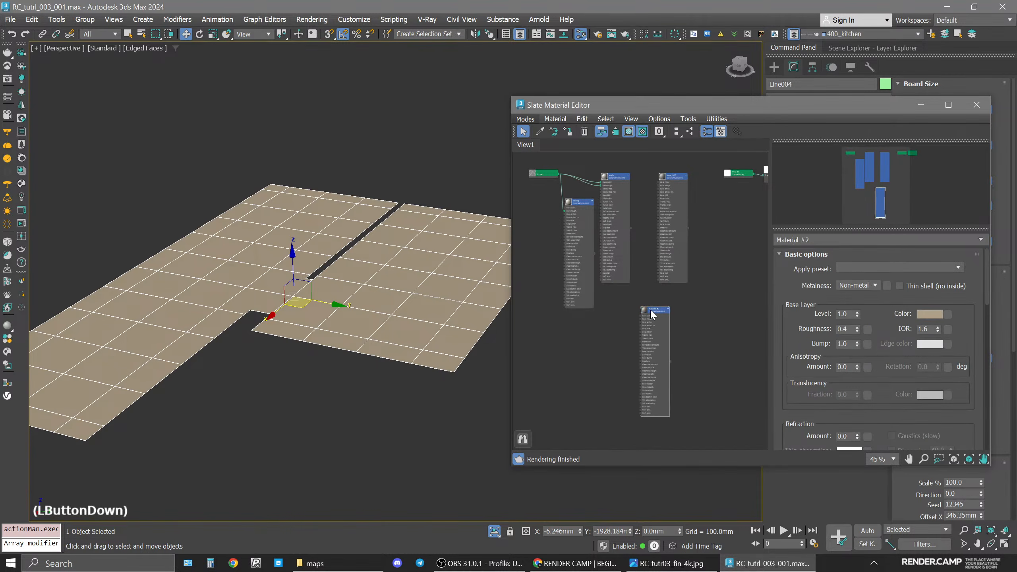
pyautogui.write('flo')
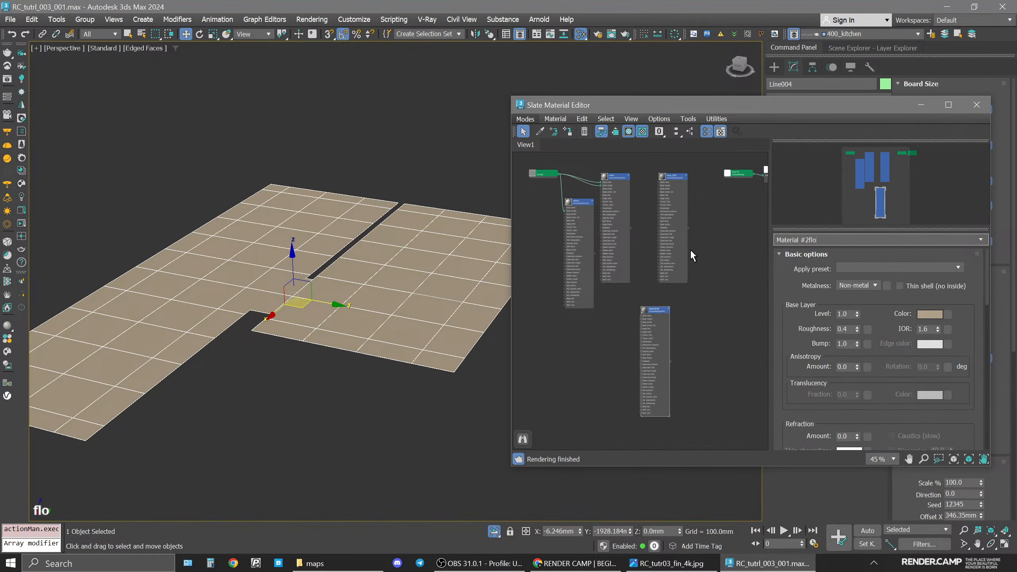
pyautogui.write('or_tiles')
pyautogui.press('Return')
pyautogui.moveTo(805, 239); pyautogui.dragTo(738, 239)
pyautogui.press('BackSpace')
pyautogui.press('Return')
# Assign the floor_tiles material to the tiled floor and end its isolation.
pyautogui.click(653, 310)
pyautogui.click(494, 531)
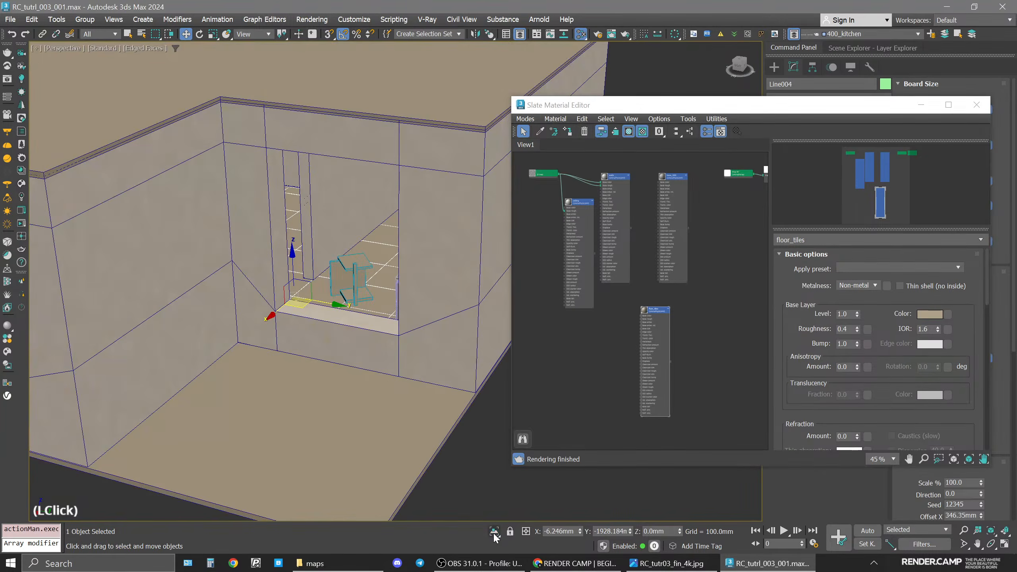
pyautogui.press('space')
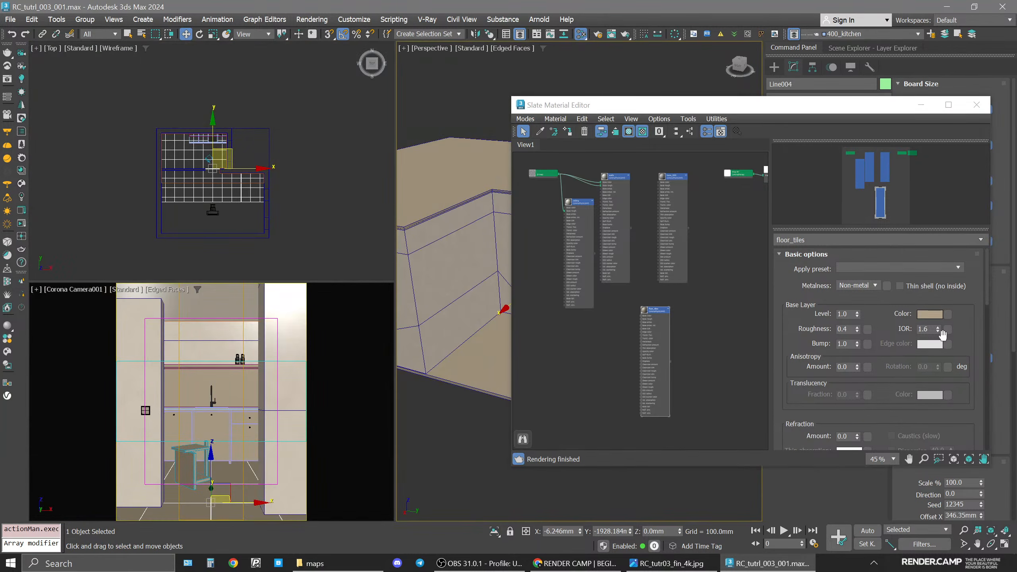
# Start the interactive render and check the floor color in the reference image RC_tutr03_fin_4k.jpg.
pyautogui.click(20, 225)
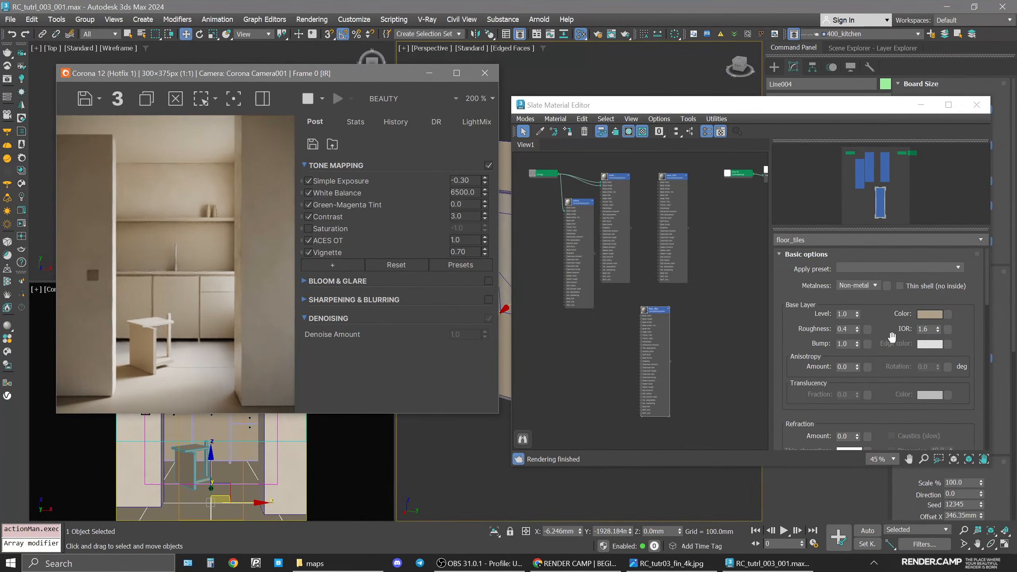
pyautogui.click(930, 314)
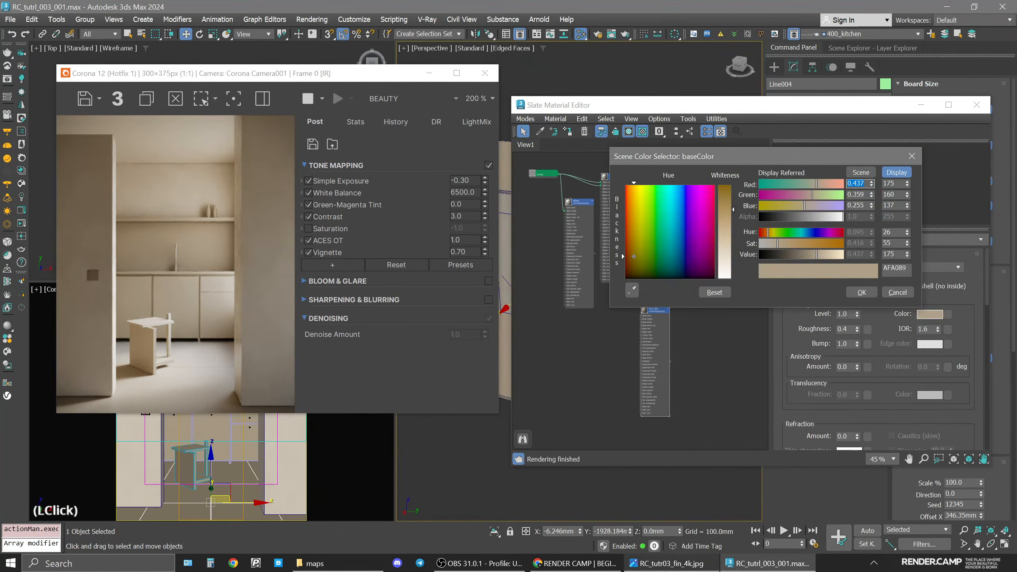
pyautogui.click(666, 562)
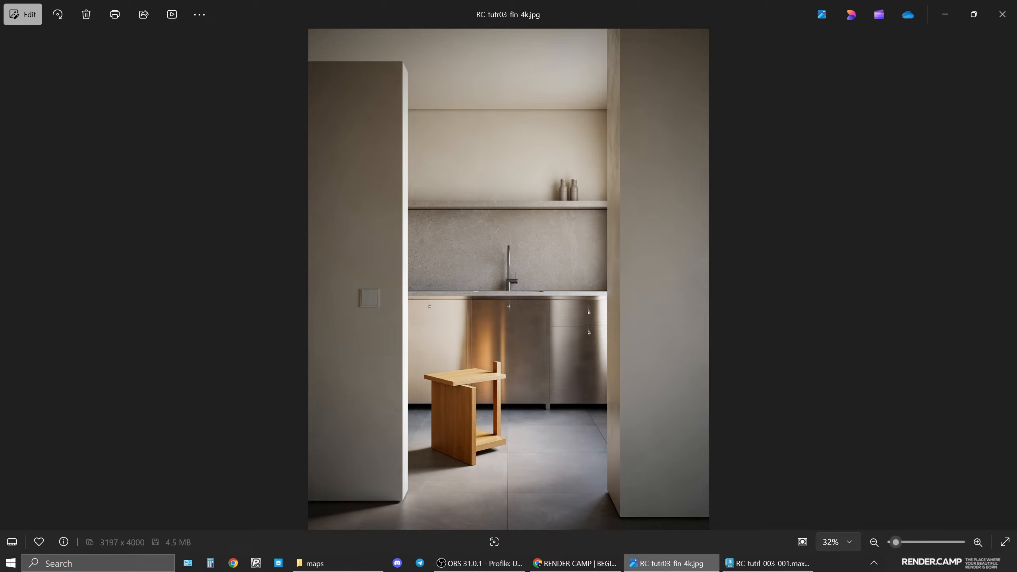
pyautogui.click(666, 563)
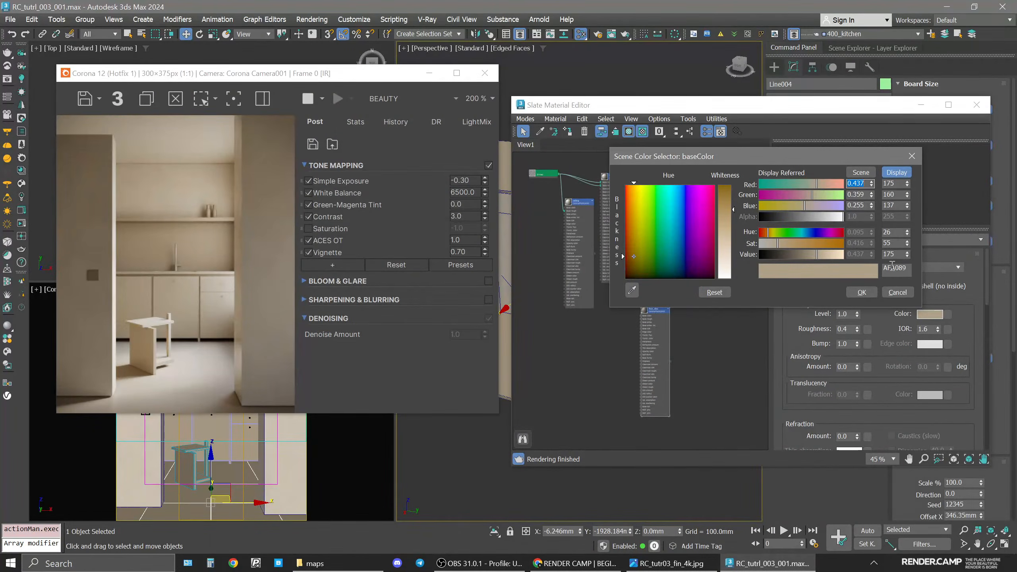
# Set the floor_tiles base color to value 150 and saturation 30.
pyautogui.click(893, 253)
pyautogui.write('150')
pyautogui.press('Return')
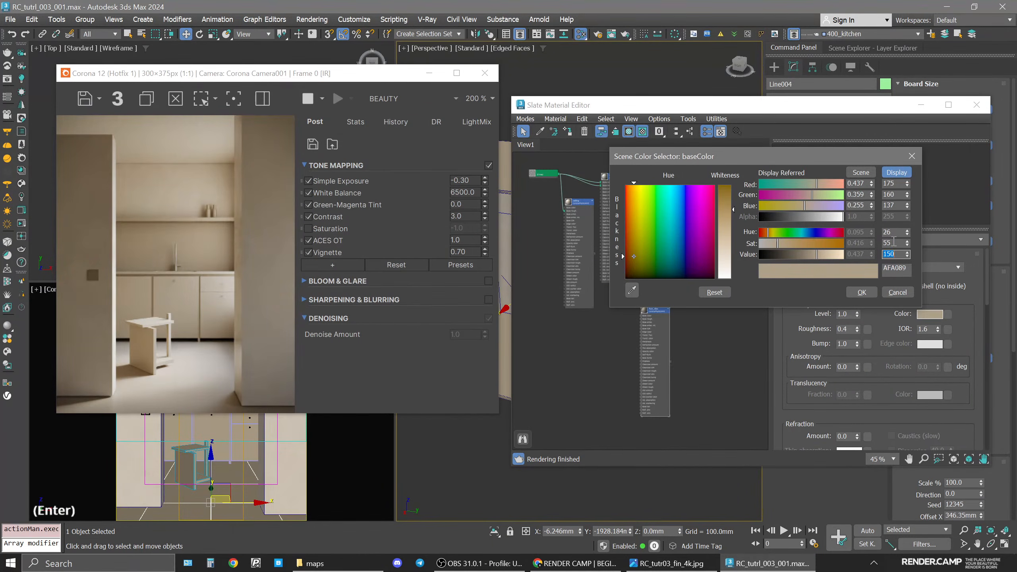
pyautogui.click(893, 243)
pyautogui.write('30')
pyautogui.press('Return')
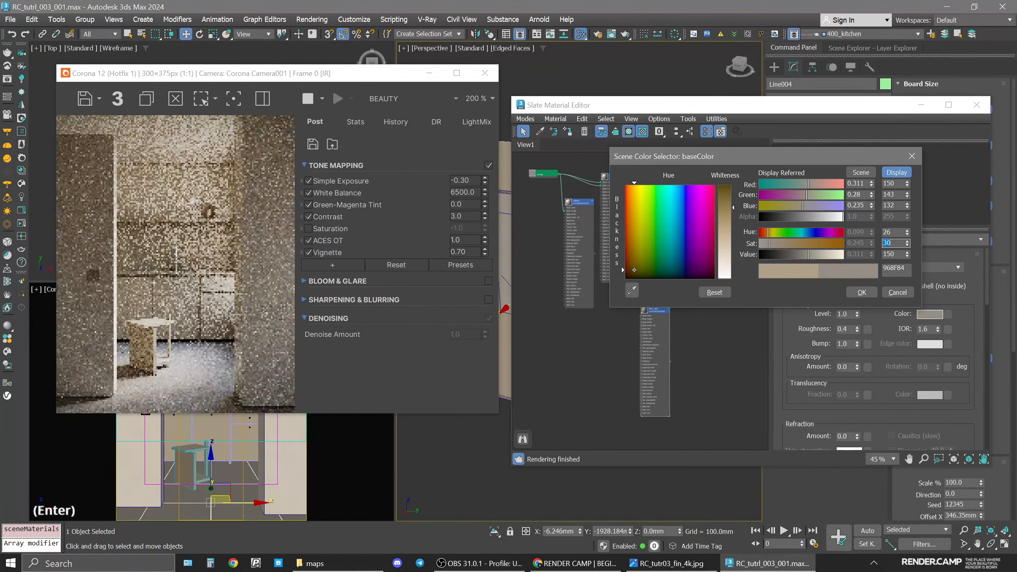
# Darken the floor_tiles base color, trying a value of 130 and settling on 120.
pyautogui.click(892, 254)
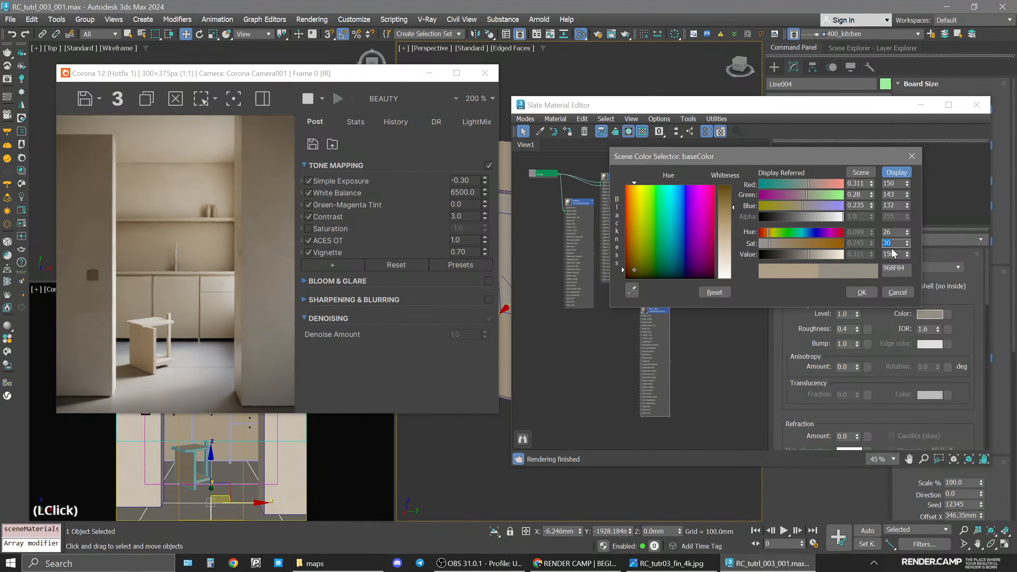
pyautogui.doubleClick(893, 254)
pyautogui.write('130')
pyautogui.press('Return')
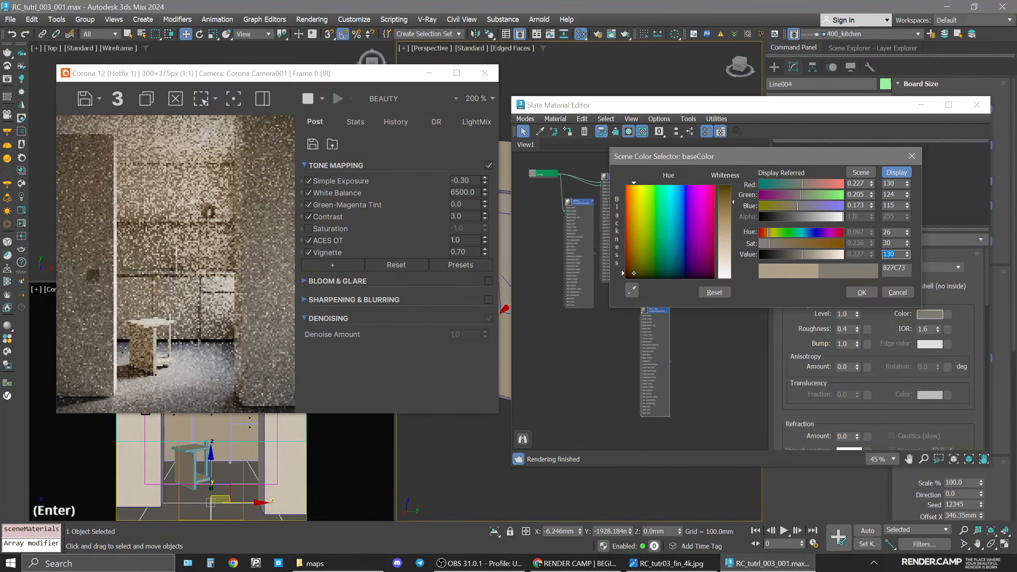
pyautogui.write('120')
pyautogui.press('Return')
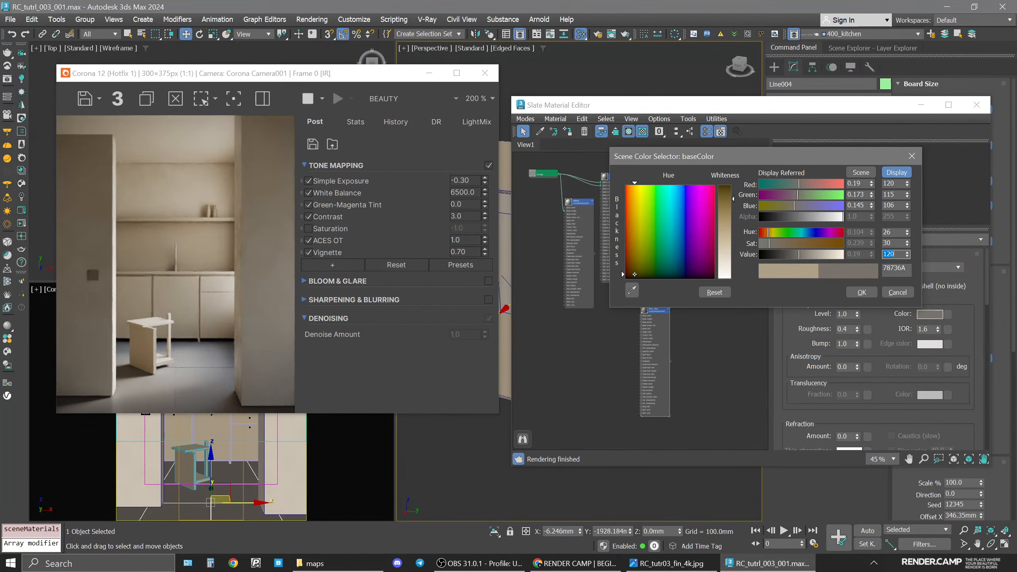
pyautogui.click(867, 293)
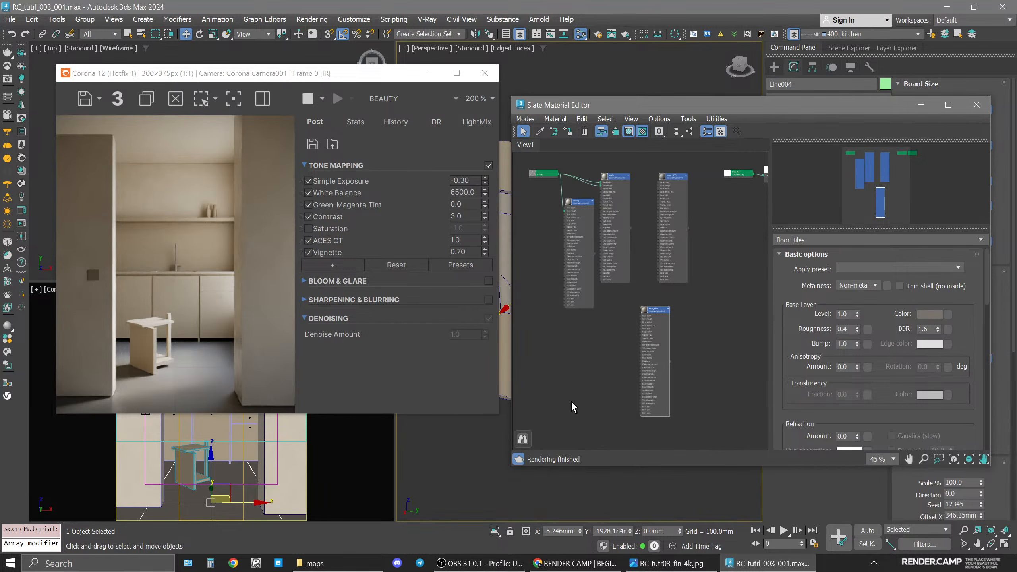
# Reposition the floor_tiles node in the material graph and select the kitchen cabinet group in the scene.
pyautogui.moveTo(644, 383); pyautogui.dragTo(635, 352, button='middle')
pyautogui.moveTo(644, 279); pyautogui.dragTo(666, 279)
pyautogui.click(592, 340)
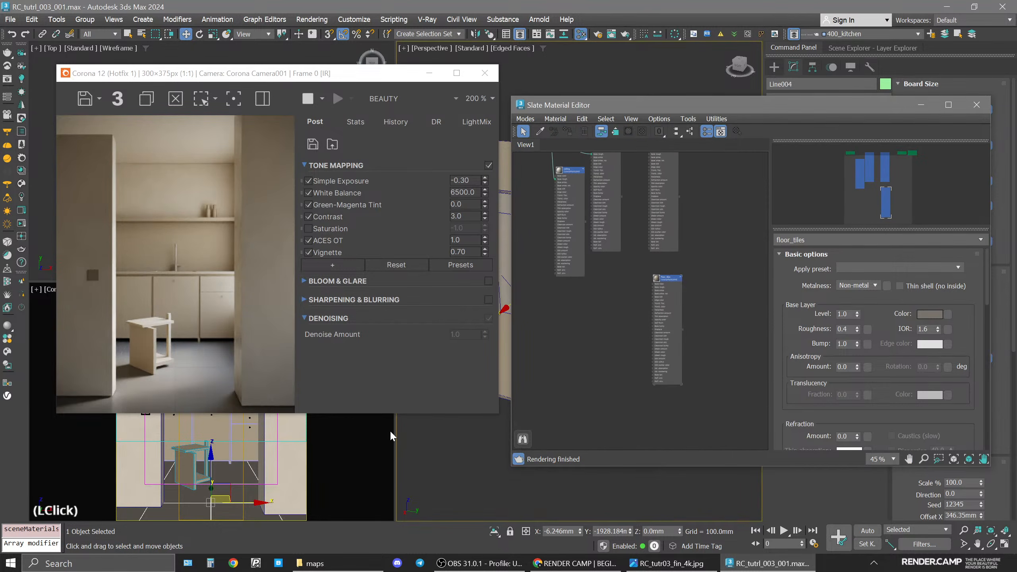
pyautogui.click(215, 435)
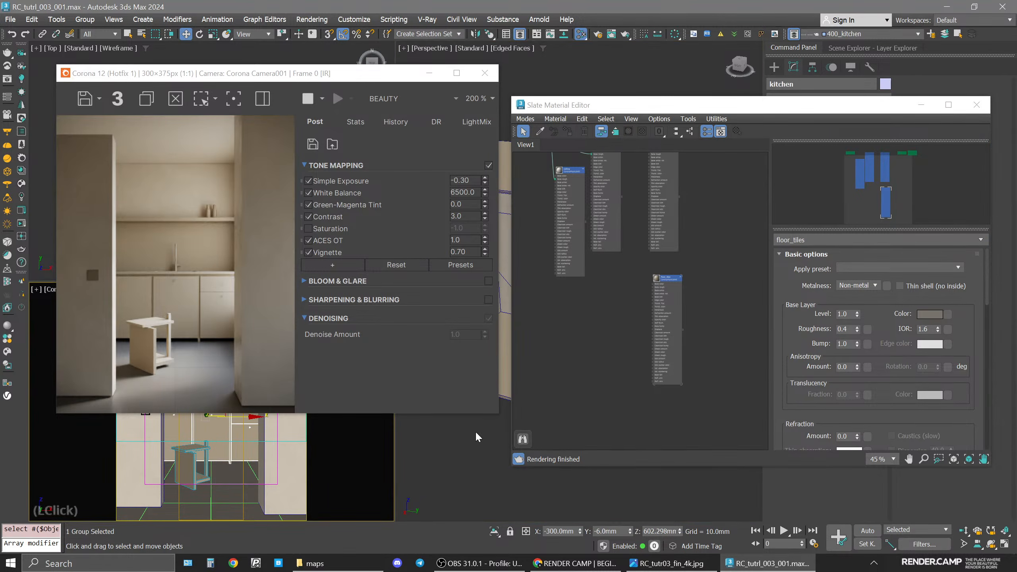
pyautogui.moveTo(617, 308); pyautogui.dragTo(615, 344, button='middle')
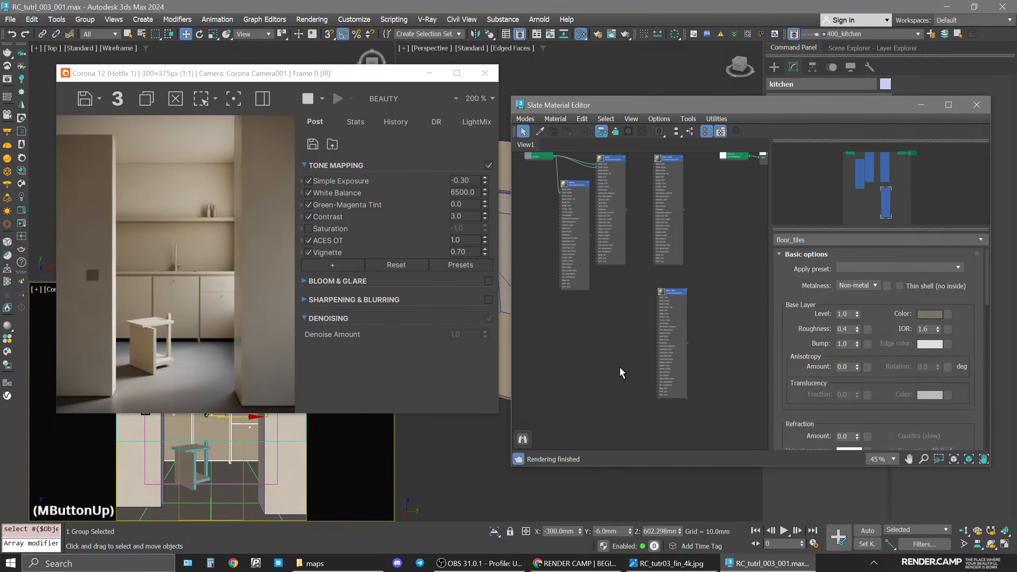
pyautogui.middleClick(631, 356)
pyautogui.scroll(-2, 714, 263)
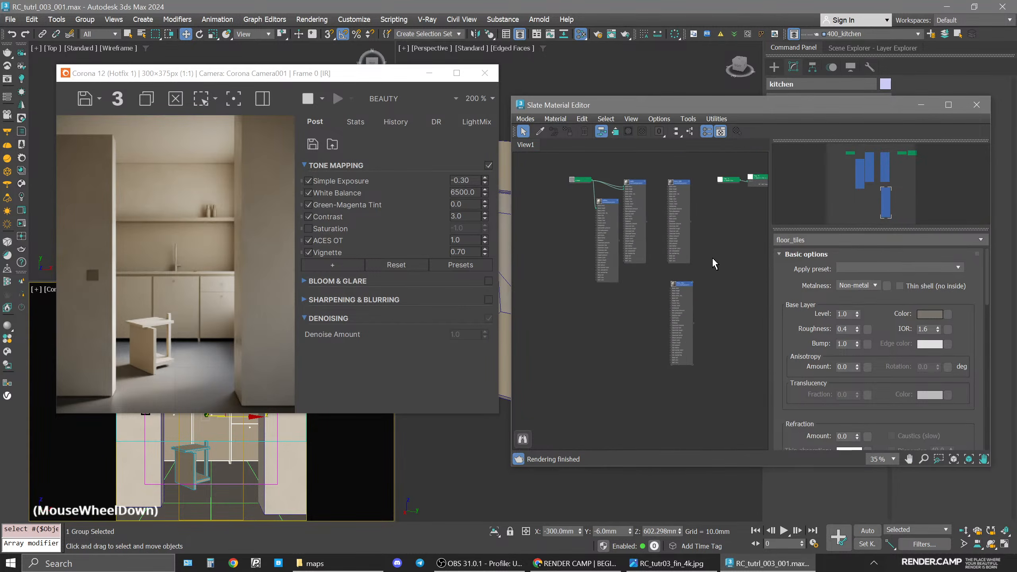
# Duplicate the base material, name the copy kitchen, and assign it to the selected kitchen group.
pyautogui.keyDown('shift'); pyautogui.moveTo(677, 184); pyautogui.dragTo(636, 285); pyautogui.keyUp('shift')
pyautogui.doubleClick(635, 285)
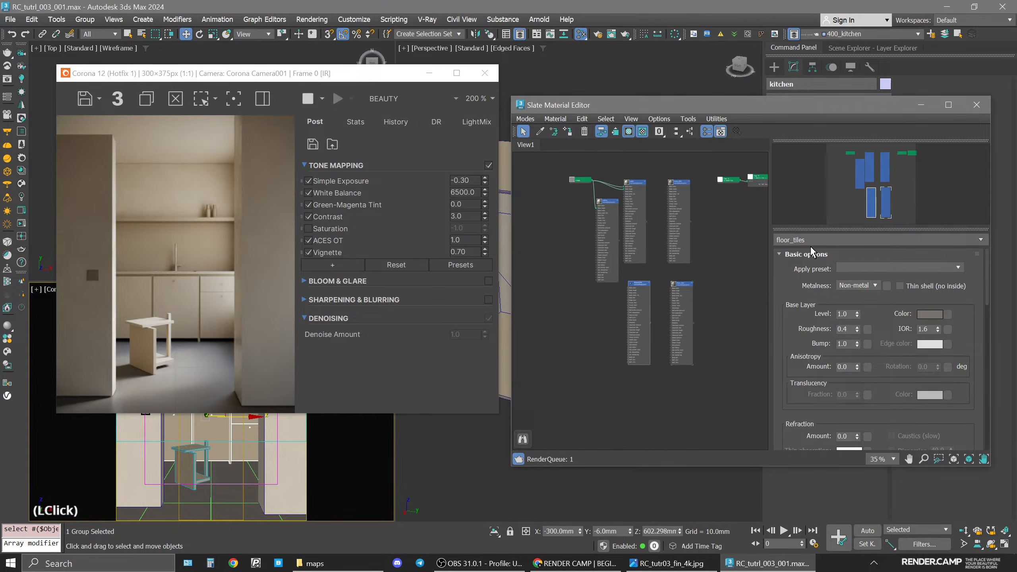
pyautogui.moveTo(815, 240); pyautogui.dragTo(782, 240)
pyautogui.write('kitchen')
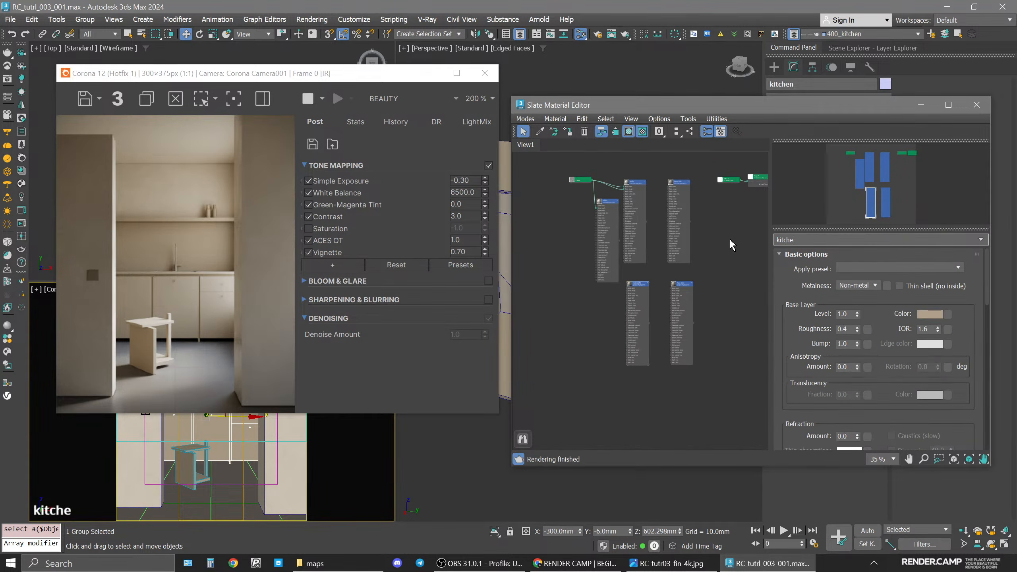
pyautogui.press('Return')
pyautogui.click(567, 131)
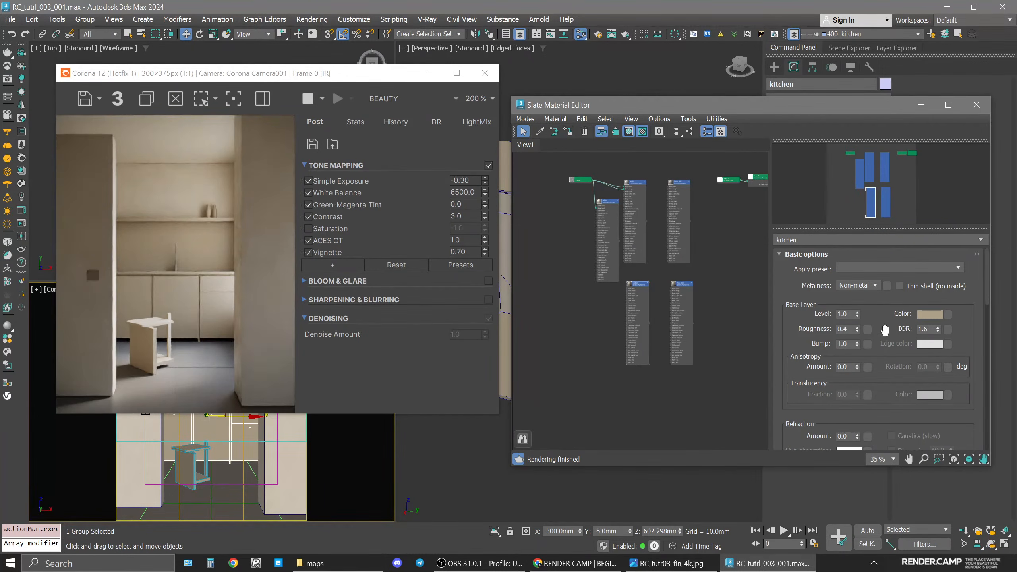
# Set the kitchen material's base color saturation to 10 and its metalness to Metal.
pyautogui.click(932, 316)
pyautogui.doubleClick(892, 240)
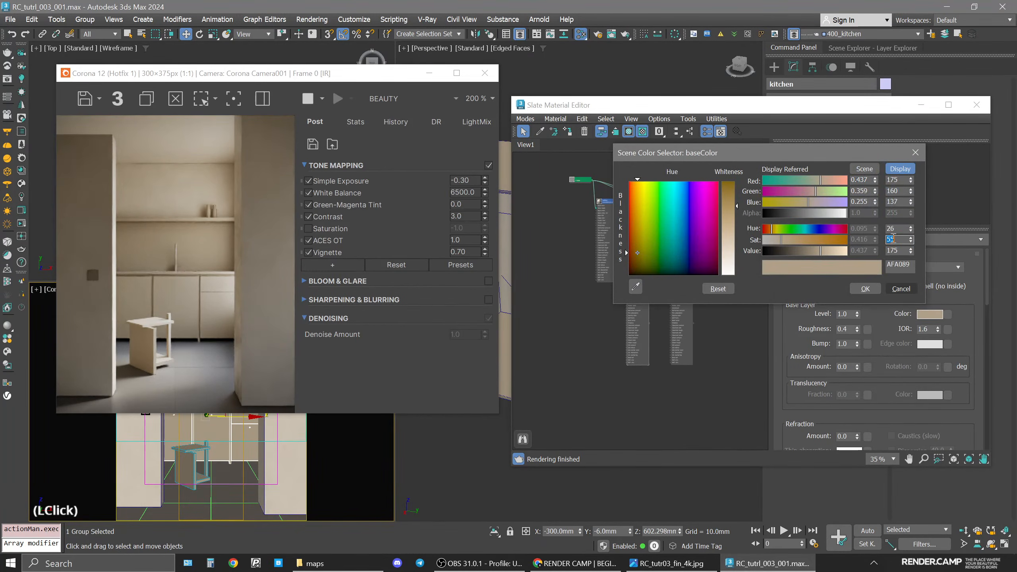
pyautogui.write('10')
pyautogui.press('Return')
pyautogui.click(866, 289)
pyautogui.click(860, 286)
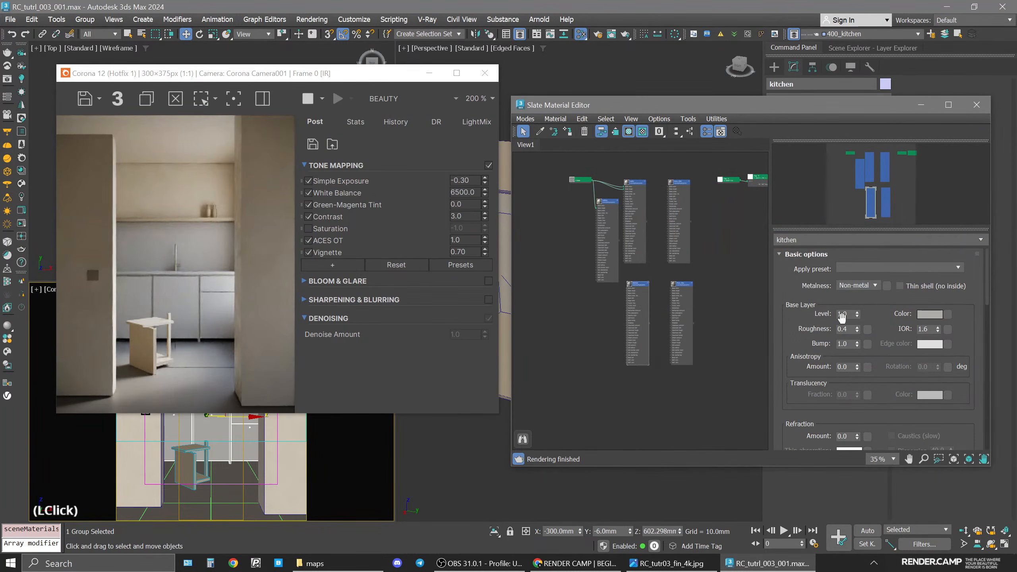
pyautogui.click(858, 294)
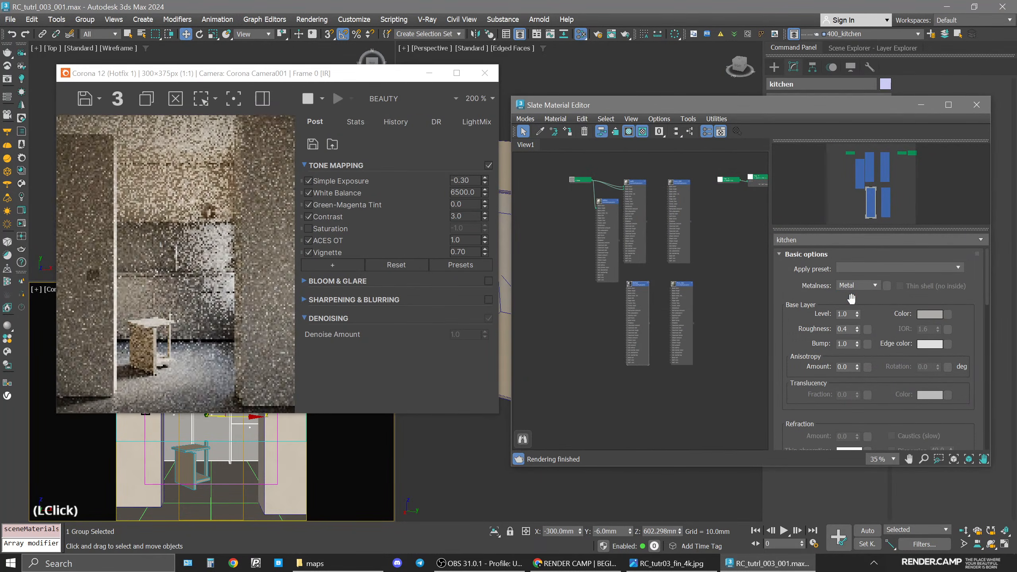
pyautogui.click(847, 328)
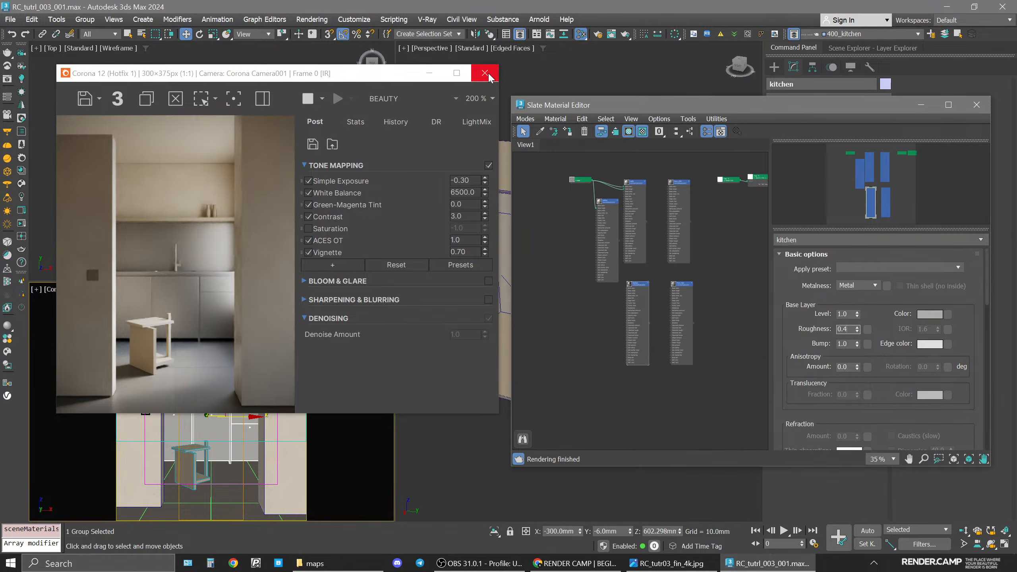
# Compare the cabinet render with the reference image RC_tutr03_fin_4k.jpg and close the render window.
pyautogui.moveTo(355, 79); pyautogui.dragTo(368, 100)
pyautogui.click(185, 366)
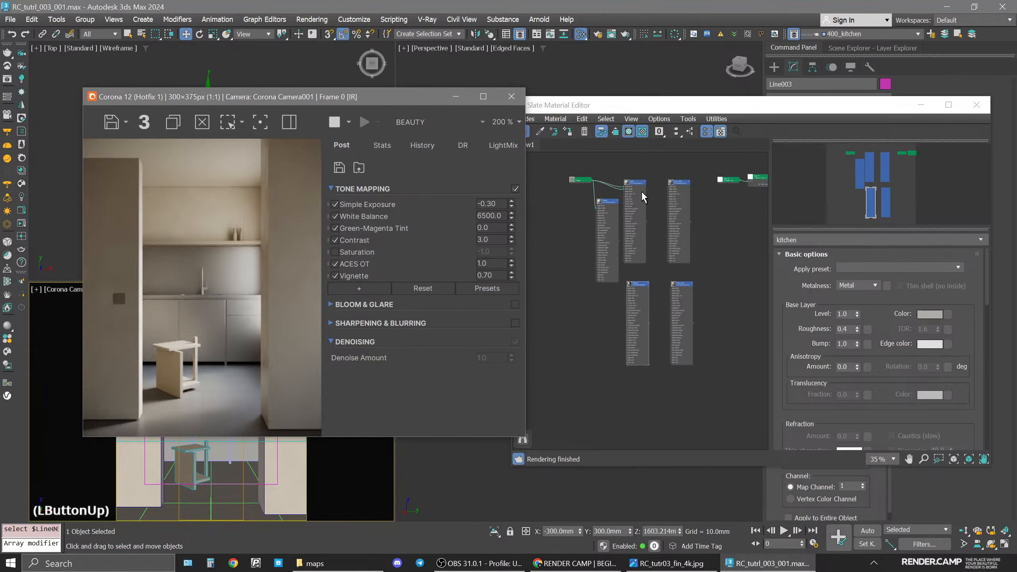
pyautogui.click(667, 563)
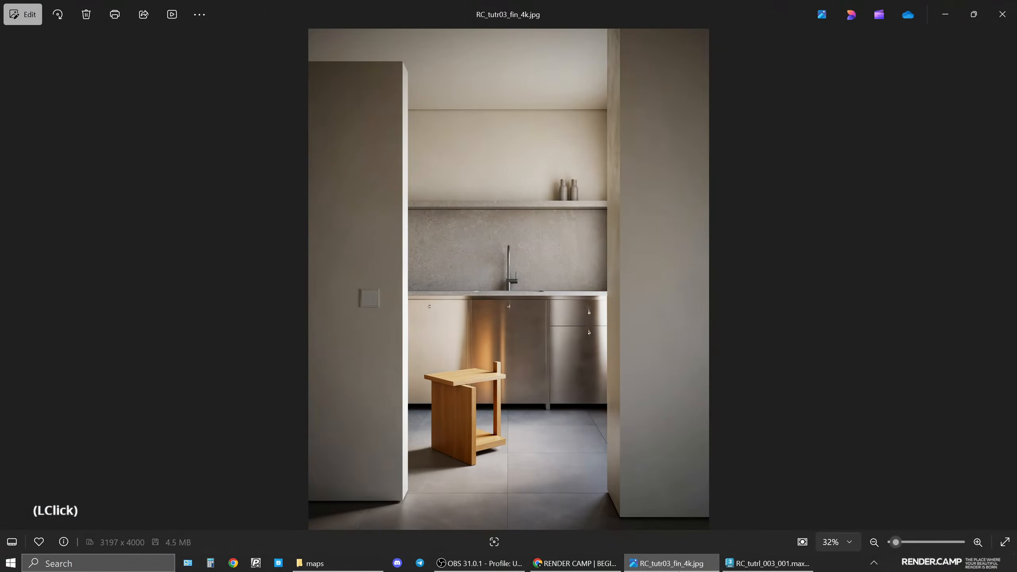
pyautogui.click(679, 569)
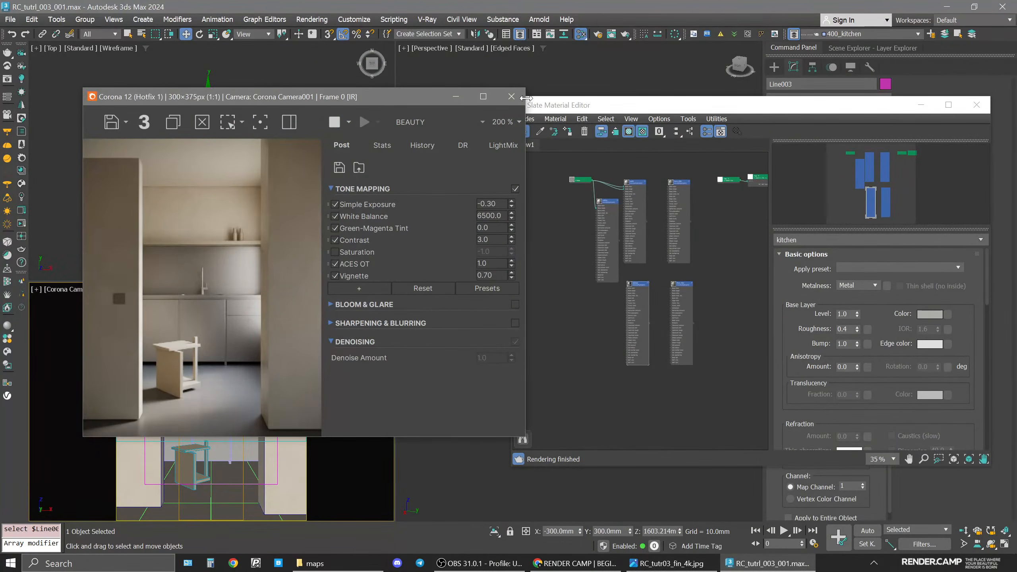
pyautogui.click(511, 97)
# Select the kitchen cabinet group together with the wall shelf and isolate them in the perspective view.
pyautogui.click(229, 401)
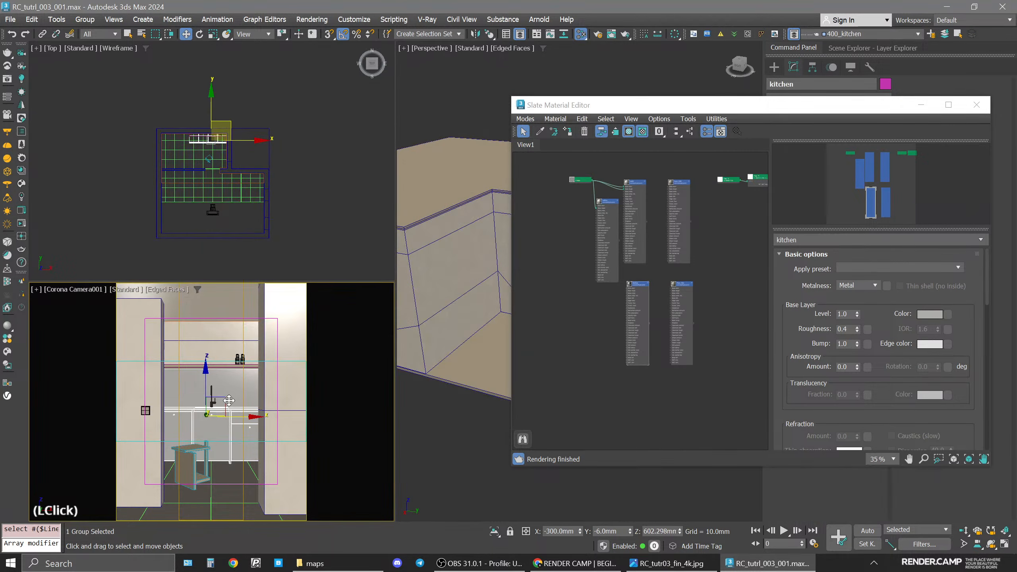
pyautogui.keyDown('ctrl'); pyautogui.click(231, 367); pyautogui.keyUp('ctrl')
pyautogui.press('space')
pyautogui.hotkey('alt', 'q')
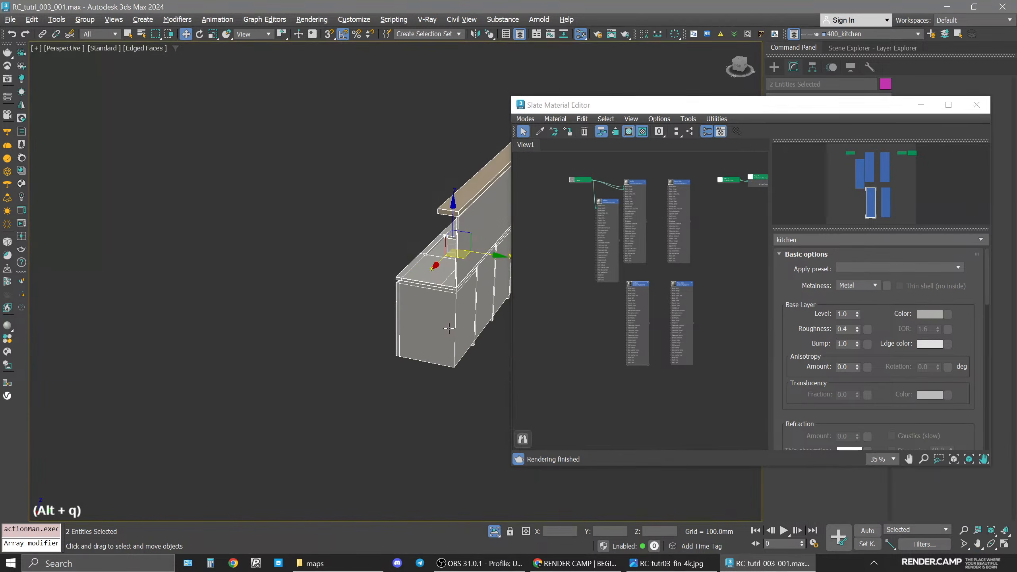
pyautogui.keyDown('alt'); pyautogui.moveTo(438, 237); pyautogui.dragTo(450, 264, button='middle'); pyautogui.keyUp('alt')
pyautogui.moveTo(450, 264); pyautogui.dragTo(245, 285, button='middle')
# Open the kitchen group and select its backsplash and countertop together with the shelf.
pyautogui.click(85, 19)
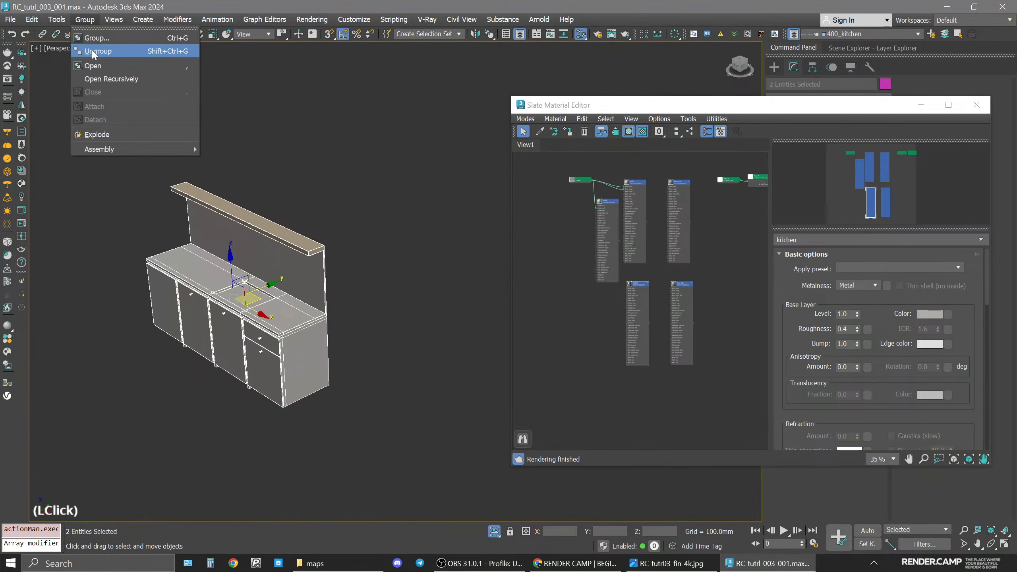
pyautogui.click(95, 66)
pyautogui.click(394, 242)
pyautogui.scroll(4, 305, 285)
pyautogui.click(317, 266)
pyautogui.keyDown('ctrl'); pyautogui.click(288, 346); pyautogui.keyUp('ctrl')
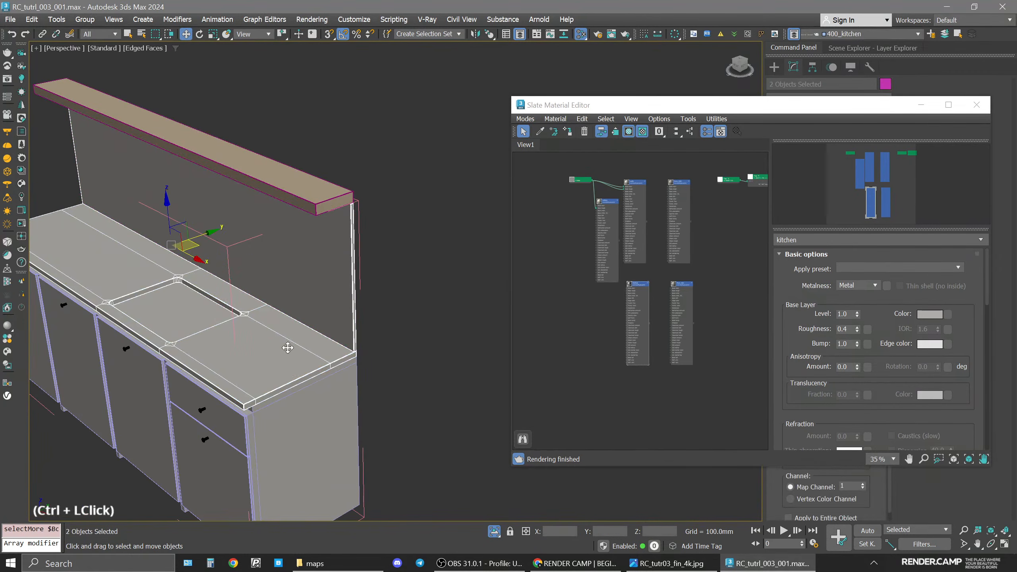
pyautogui.keyDown('alt'); pyautogui.moveTo(287, 347); pyautogui.dragTo(334, 240, button='middle'); pyautogui.keyUp('alt')
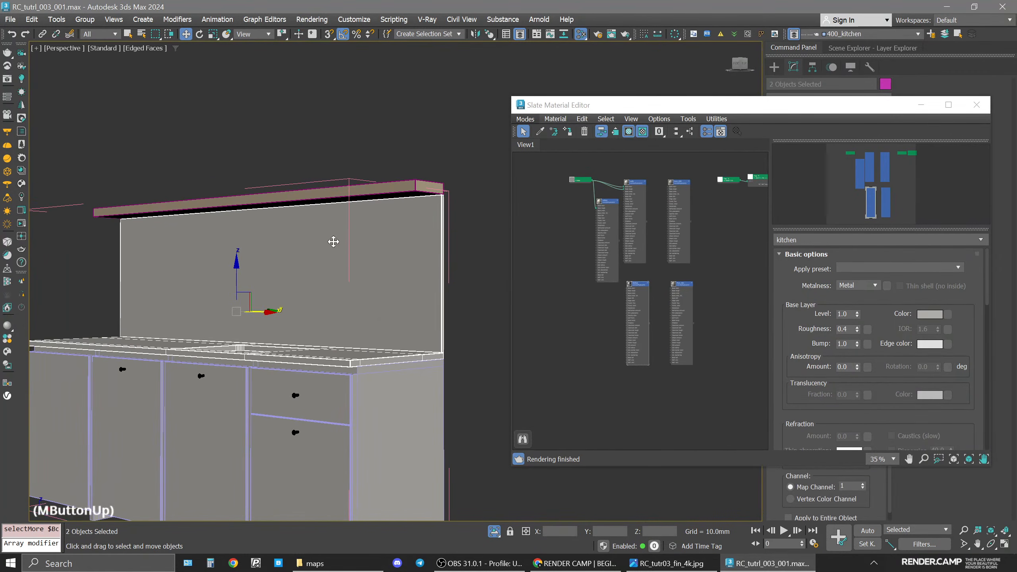
pyautogui.keyDown('ctrl'); pyautogui.click(322, 195); pyautogui.keyUp('ctrl')
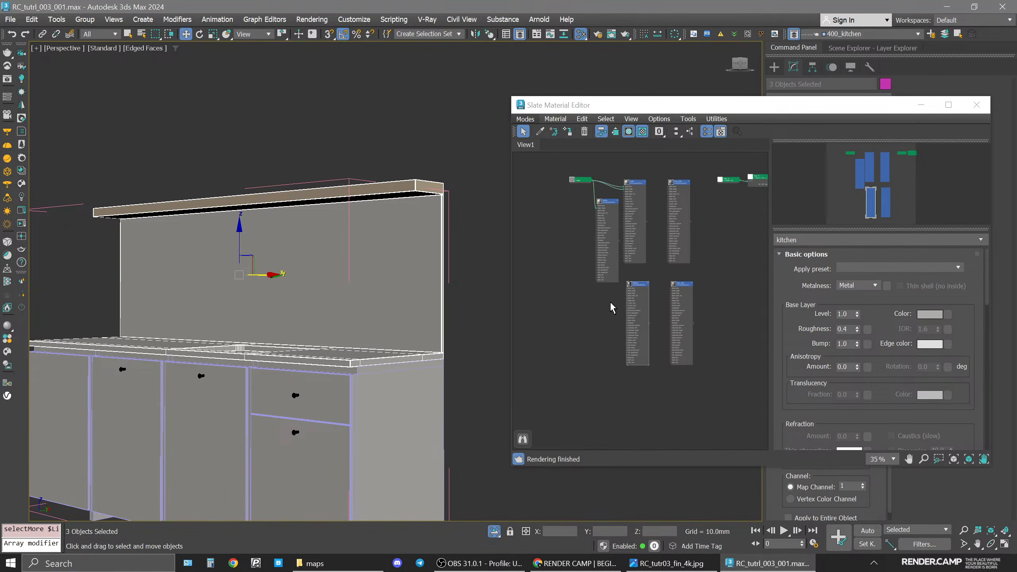
# Duplicate the base material, name the copy counter, and assign it to the selected backsplash, countertop and shelf.
pyautogui.scroll(2, 622, 329)
pyautogui.click(639, 283)
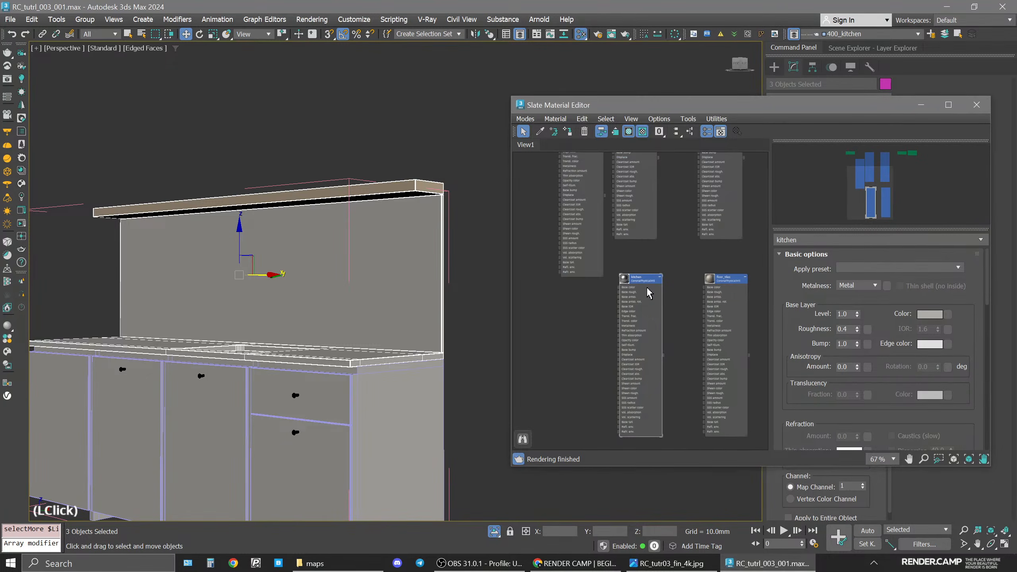
pyautogui.moveTo(641, 289); pyautogui.dragTo(523, 345, button='middle')
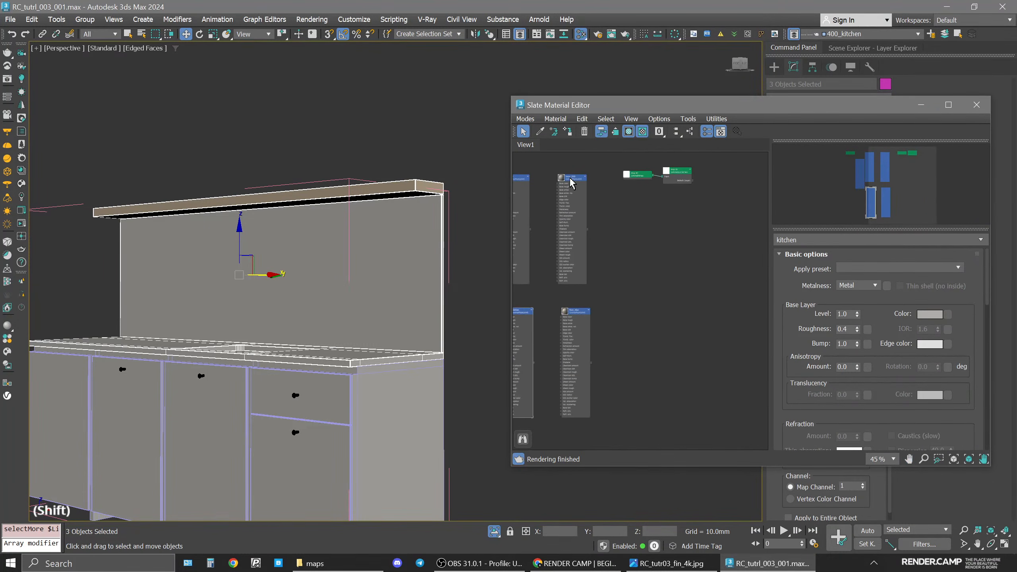
pyautogui.keyDown('shift'); pyautogui.moveTo(573, 178); pyautogui.dragTo(648, 249); pyautogui.keyUp('shift')
pyautogui.moveTo(820, 239); pyautogui.dragTo(723, 236)
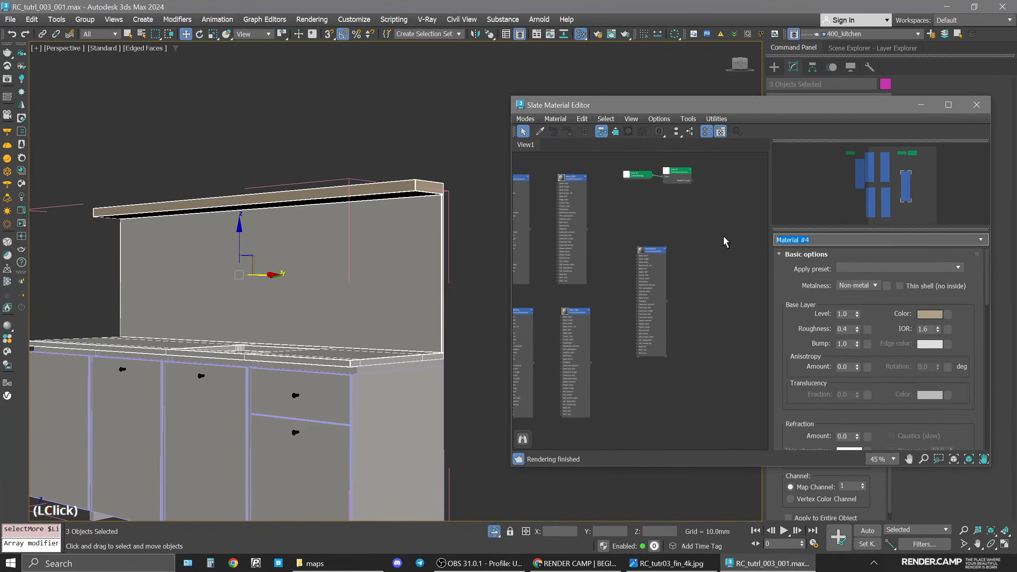
pyautogui.write('counter')
pyautogui.press('Return')
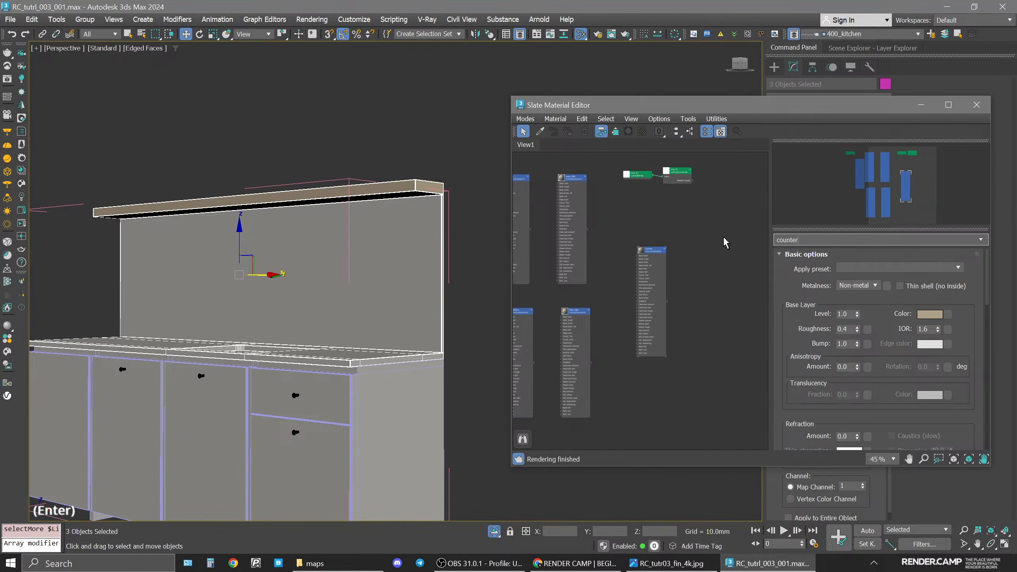
pyautogui.click(568, 132)
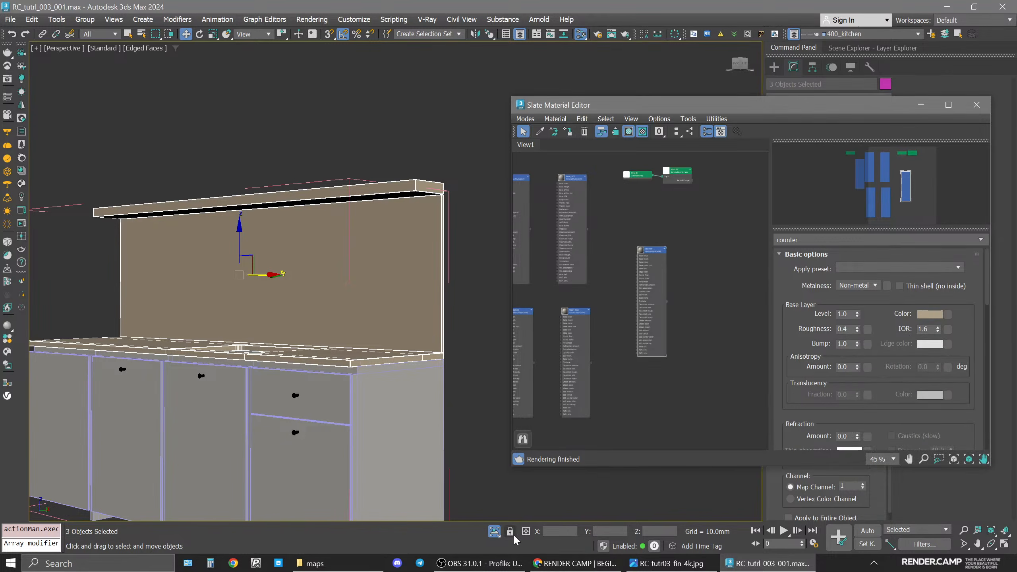
# Exit isolation to restore the full scene and restart the interactive render beside the material editor.
pyautogui.click(495, 532)
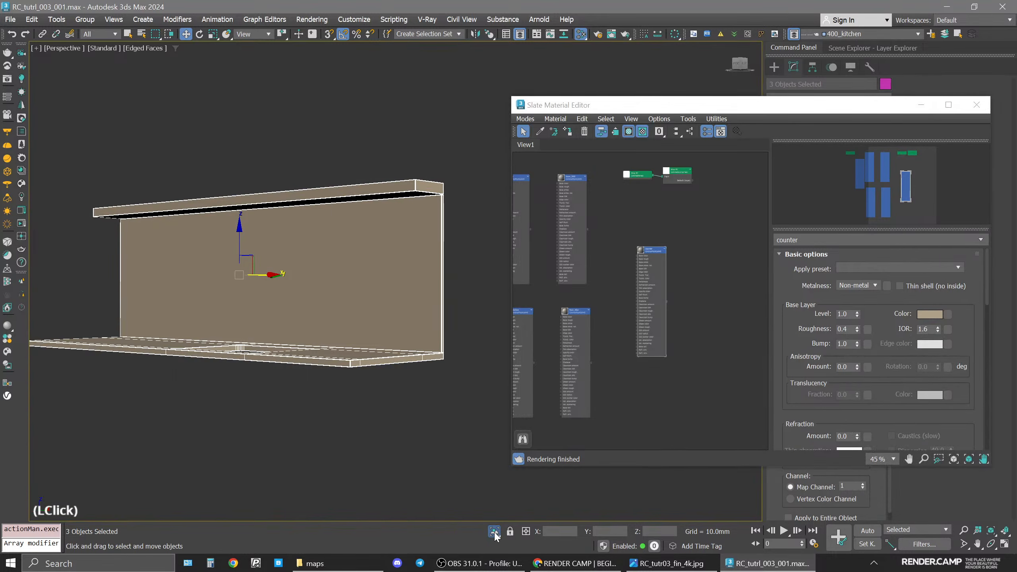
pyautogui.press('space')
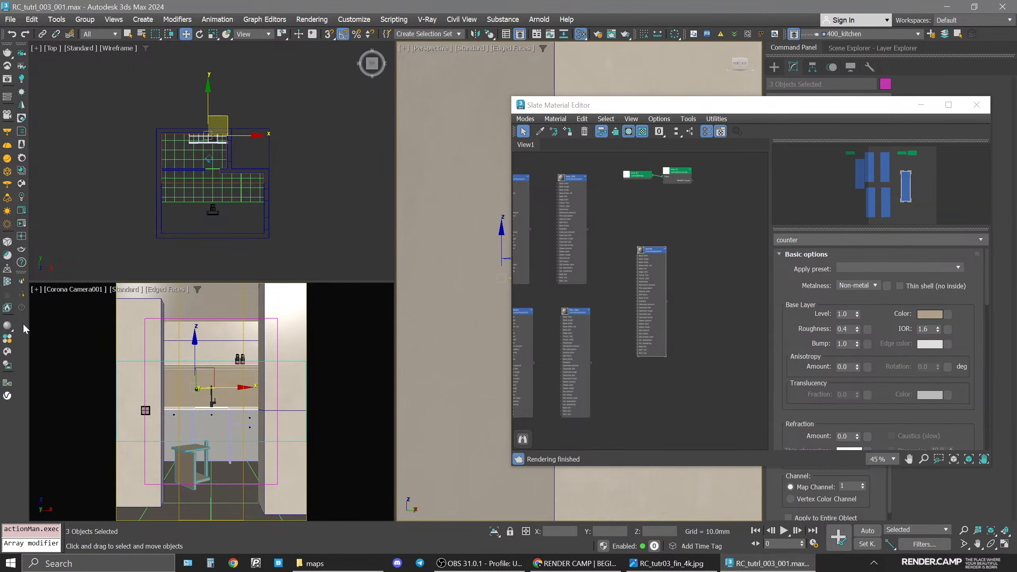
pyautogui.click(22, 223)
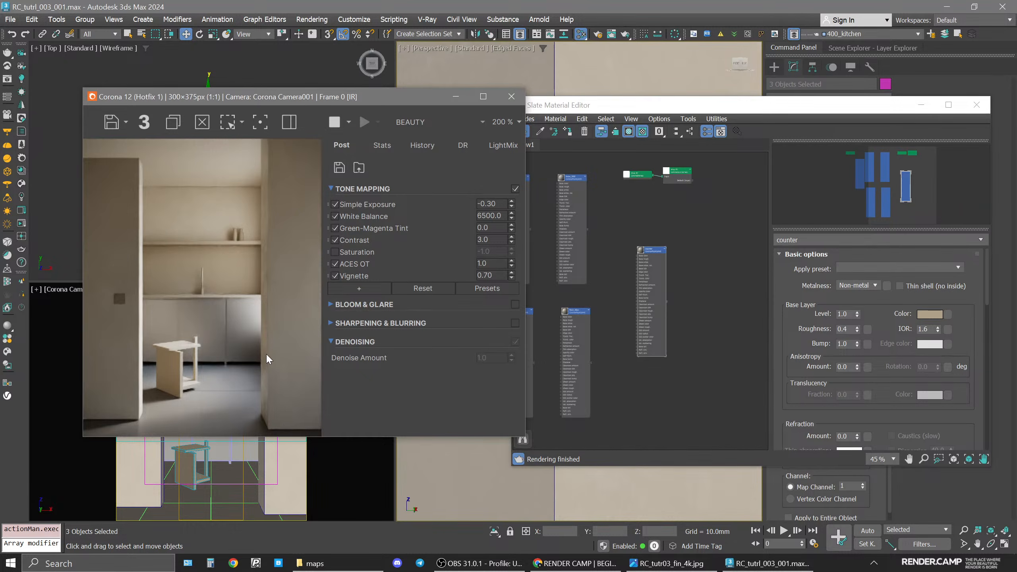
pyautogui.moveTo(429, 97); pyautogui.dragTo(402, 70)
# Set the counter material's base color to value 200 and saturation 30.
pyautogui.middleClick(651, 260)
pyautogui.scroll(5, 651, 260)
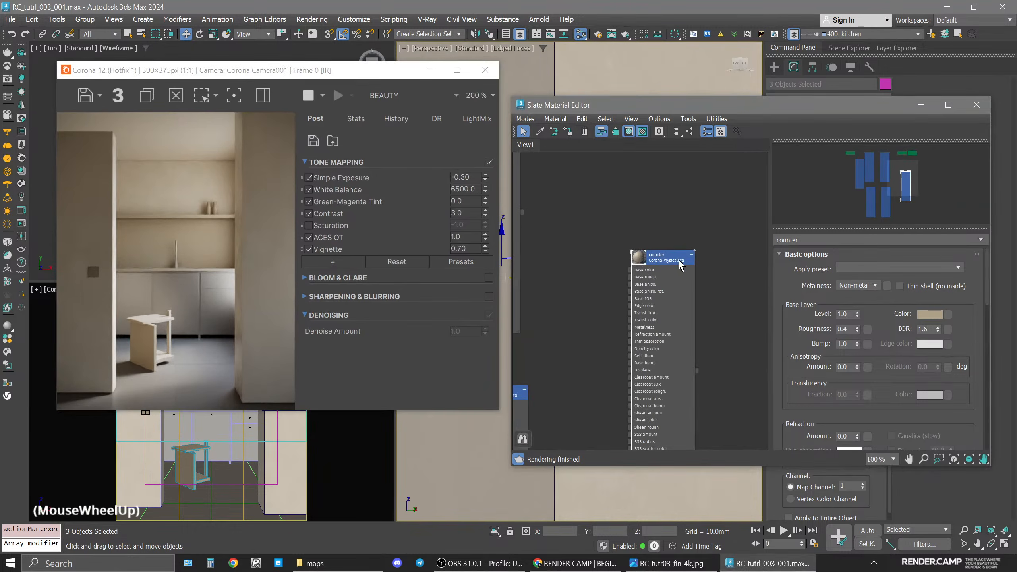
pyautogui.click(670, 260)
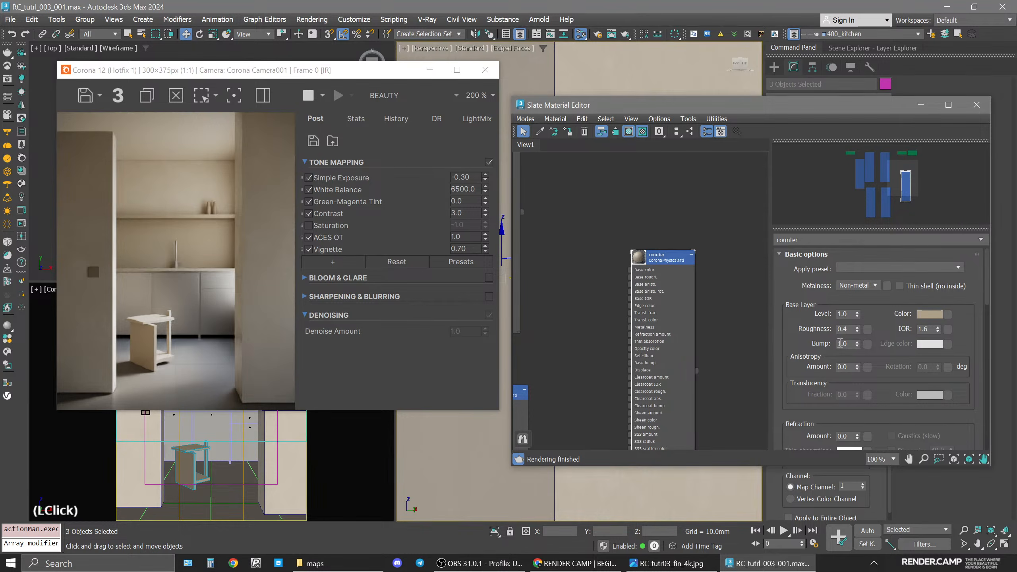
pyautogui.click(928, 315)
pyautogui.click(898, 255)
pyautogui.write('200')
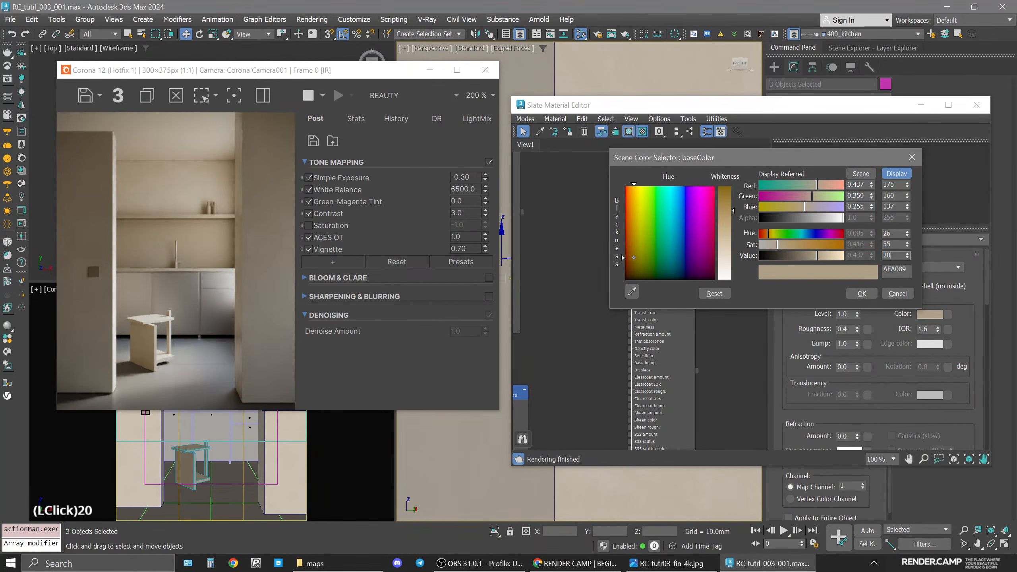
pyautogui.press('Return')
pyautogui.click(898, 245)
pyautogui.write('30')
pyautogui.press('Return')
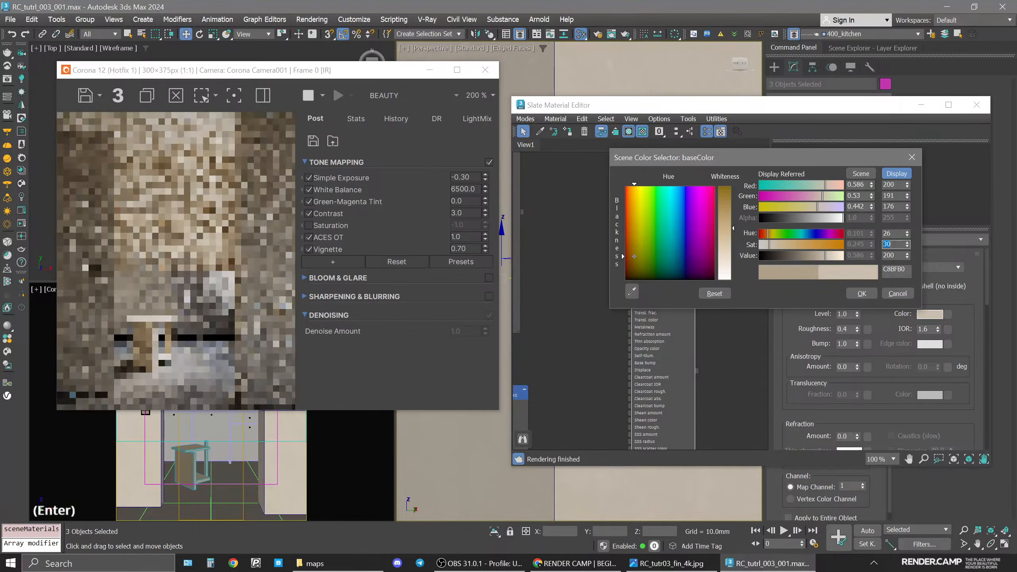
# Check the reference image and adjust the counter base color's hue, trying 24 and settling on 22.
pyautogui.click(661, 561)
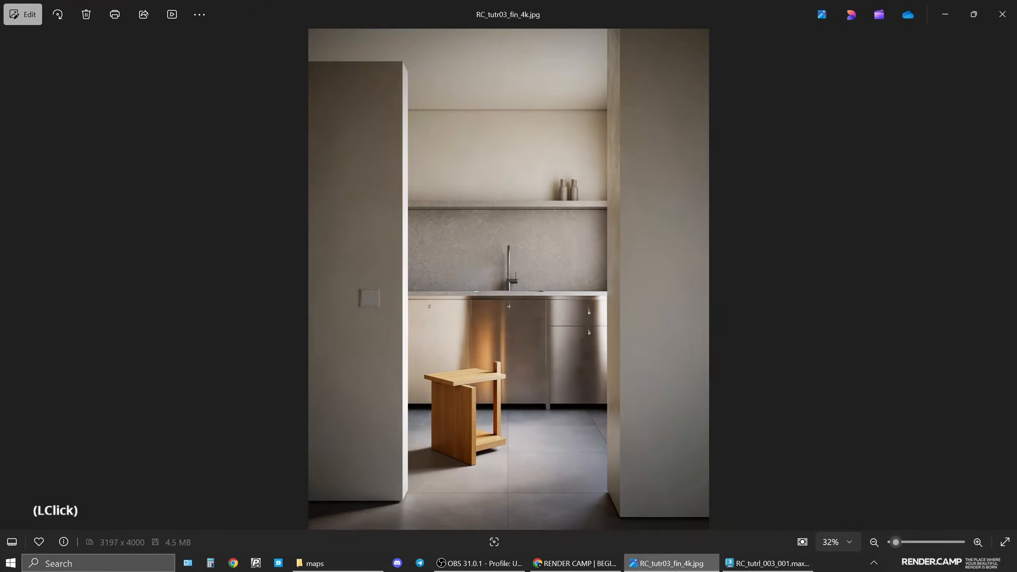
pyautogui.click(676, 570)
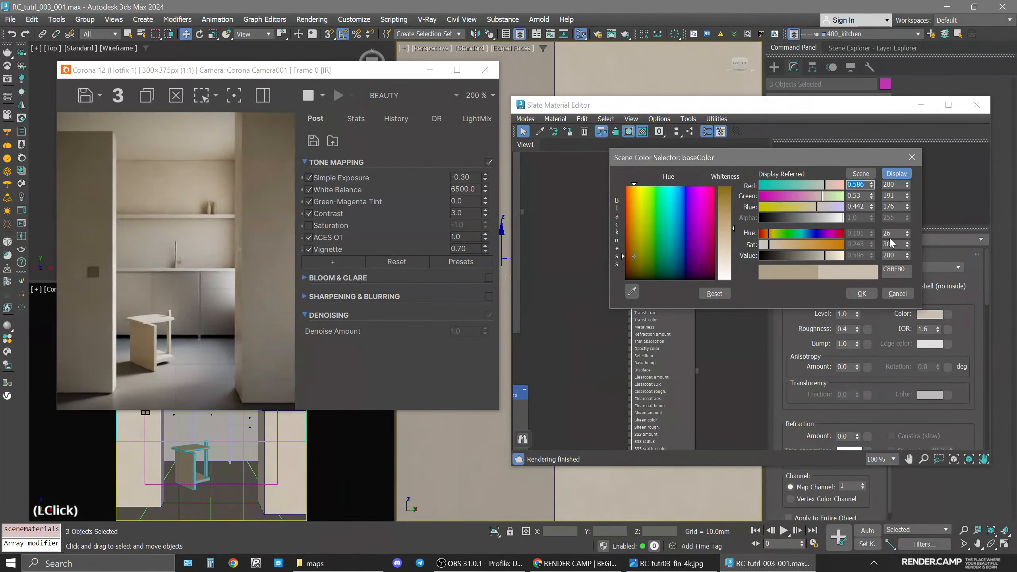
pyautogui.doubleClick(891, 231)
pyautogui.write('24')
pyautogui.press('Return')
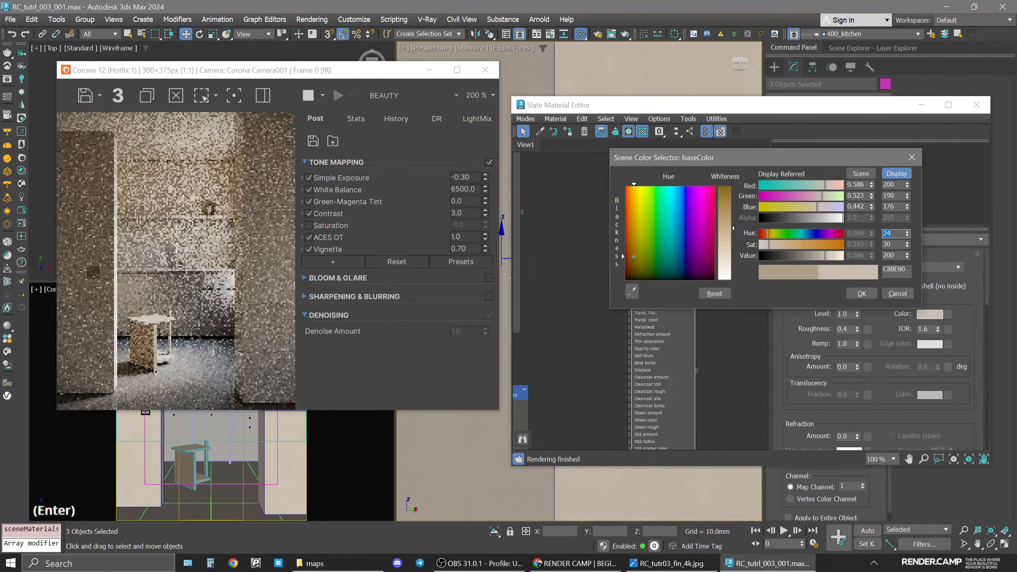
pyautogui.write('2')
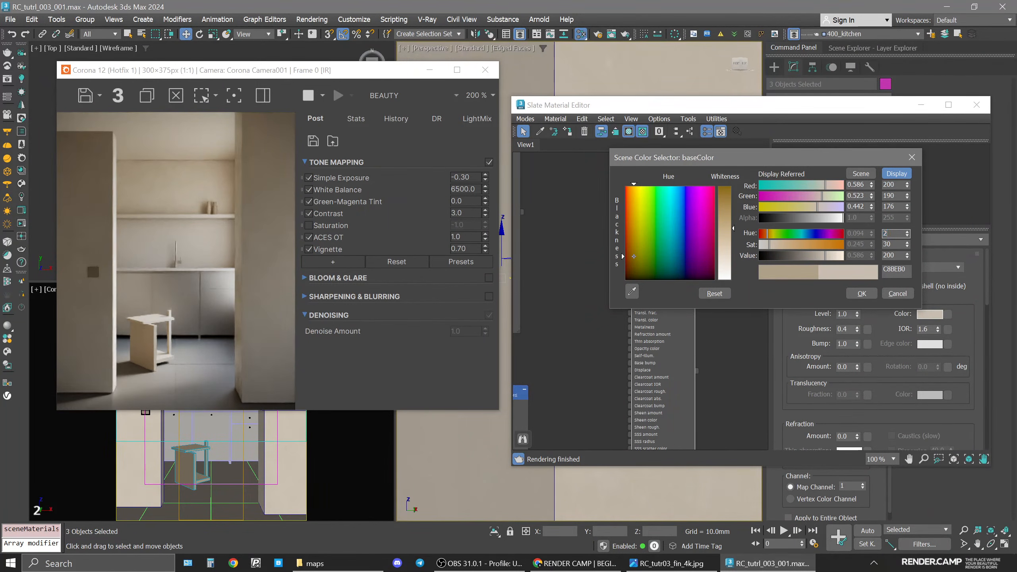
pyautogui.write('2')
pyautogui.press('Return')
pyautogui.click(870, 294)
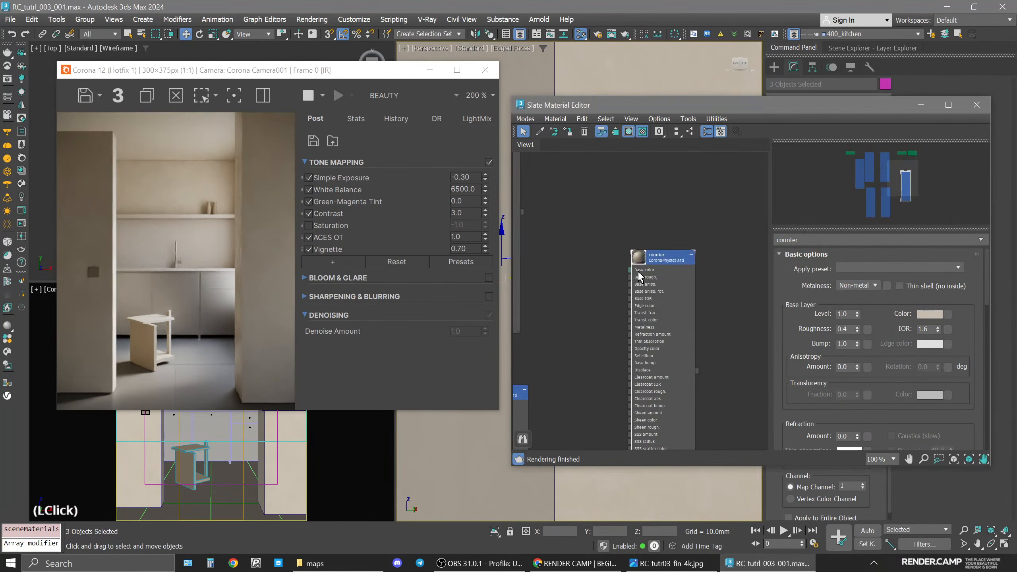
# Set the walls material's base color to saturation 30 and value 230.
pyautogui.scroll(-5, 655, 274)
pyautogui.scroll(5, 556, 214)
pyautogui.moveTo(556, 217); pyautogui.dragTo(628, 228, button='middle')
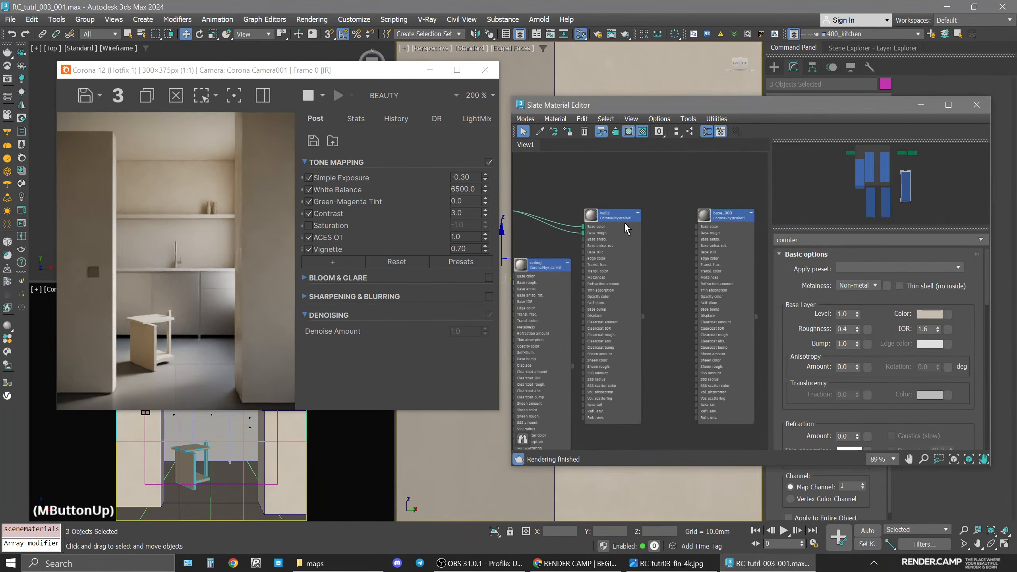
pyautogui.click(609, 222)
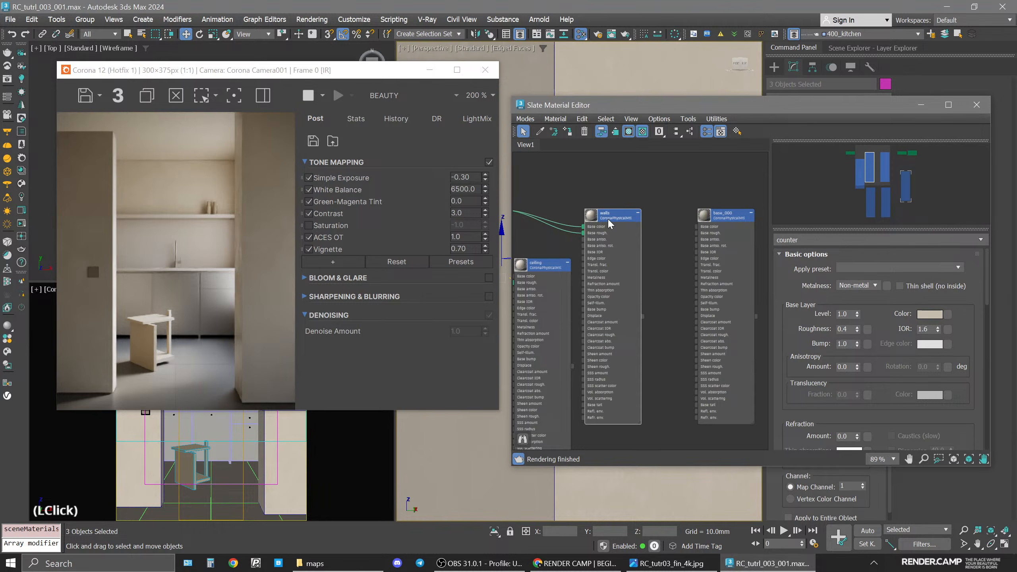
pyautogui.click(929, 314)
pyautogui.doubleClick(822, 205)
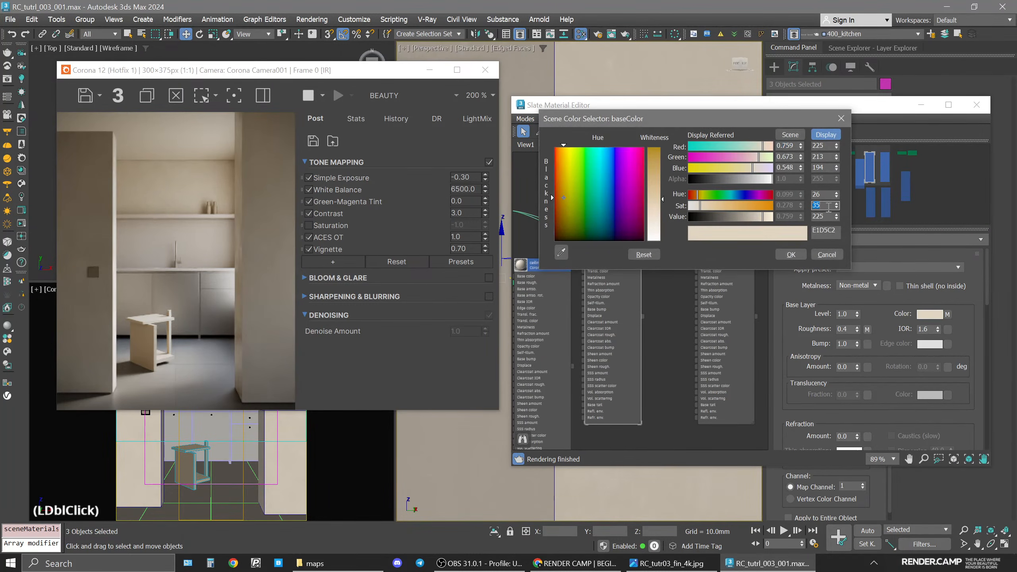
pyautogui.write('30')
pyautogui.press('Return')
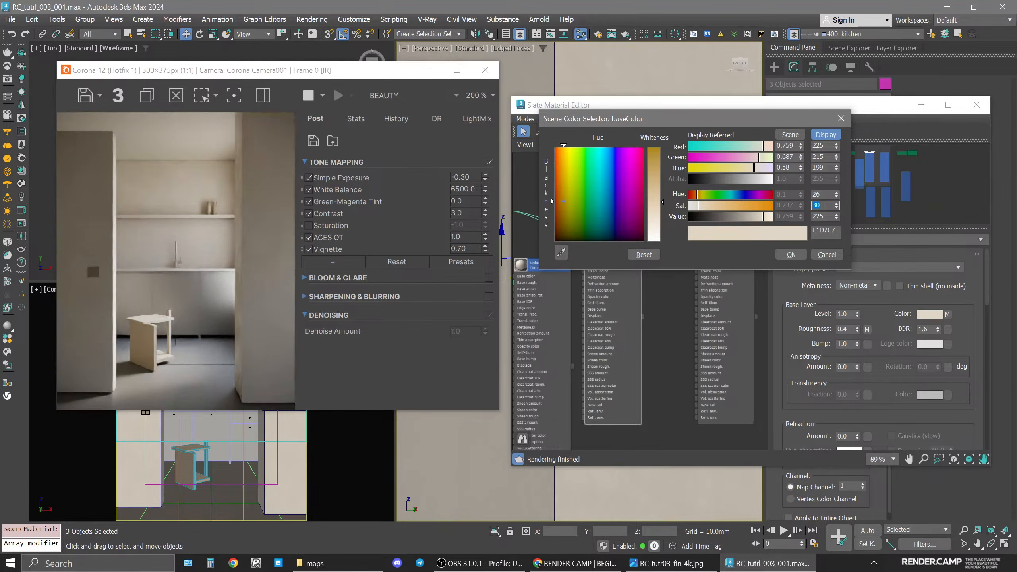
pyautogui.doubleClick(823, 216)
pyautogui.press('Return')
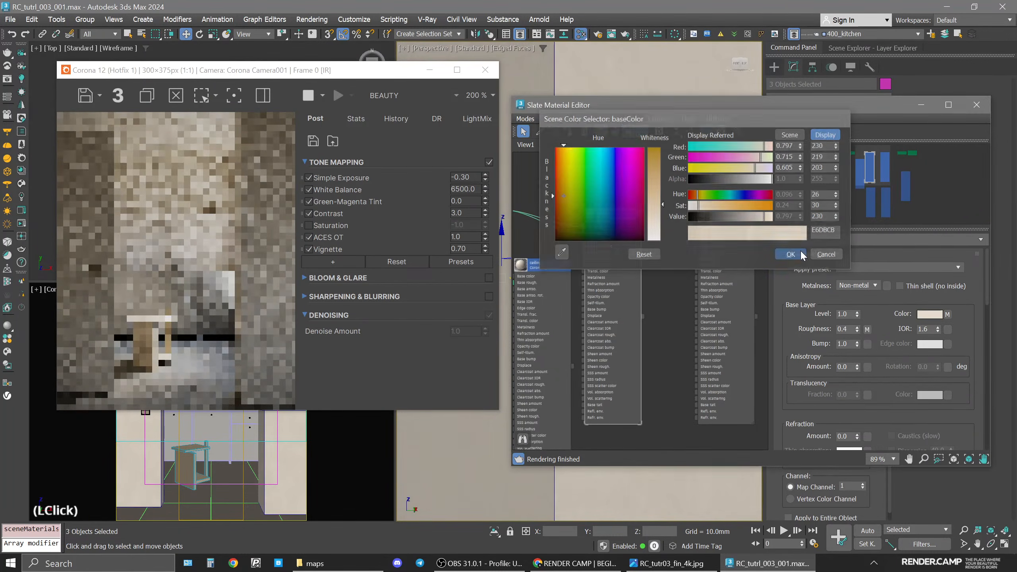
pyautogui.click(799, 253)
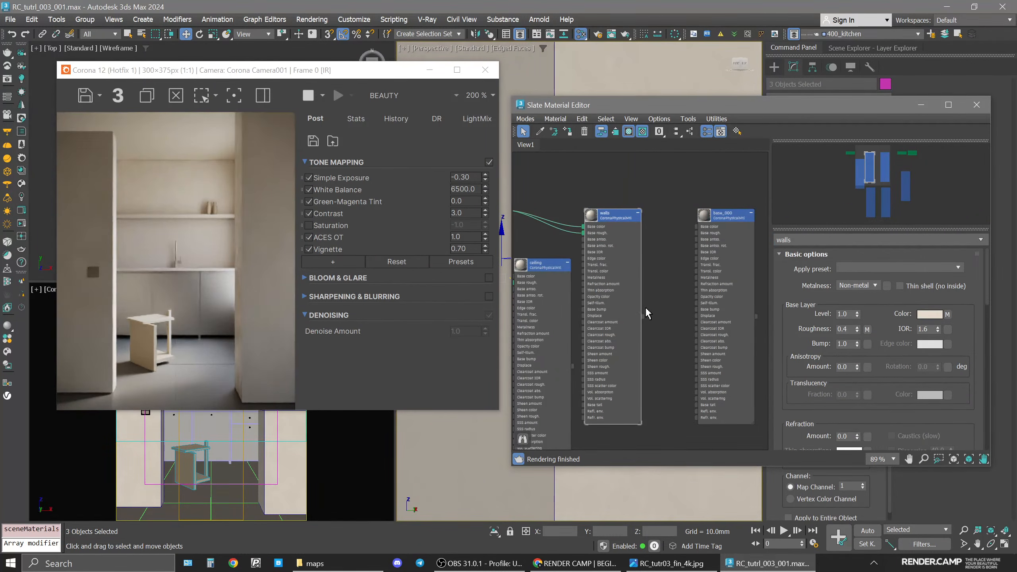
# Check the reference image and set the counter material's base color to value 185.
pyautogui.scroll(-3, 645, 307)
pyautogui.moveTo(666, 301); pyautogui.dragTo(603, 282, button='middle')
pyautogui.click(716, 341)
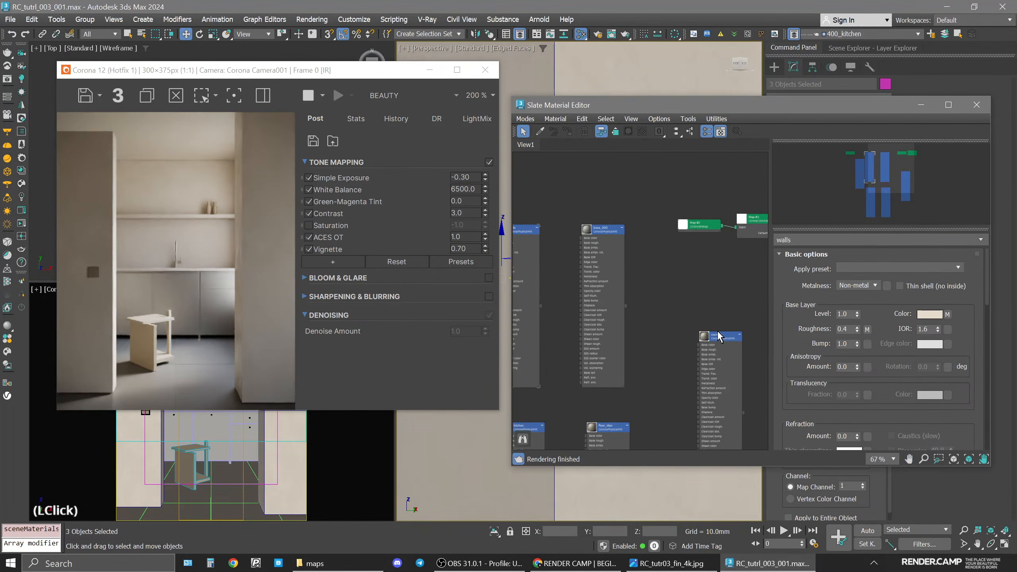
pyautogui.click(667, 564)
pyautogui.click(674, 570)
pyautogui.click(715, 341)
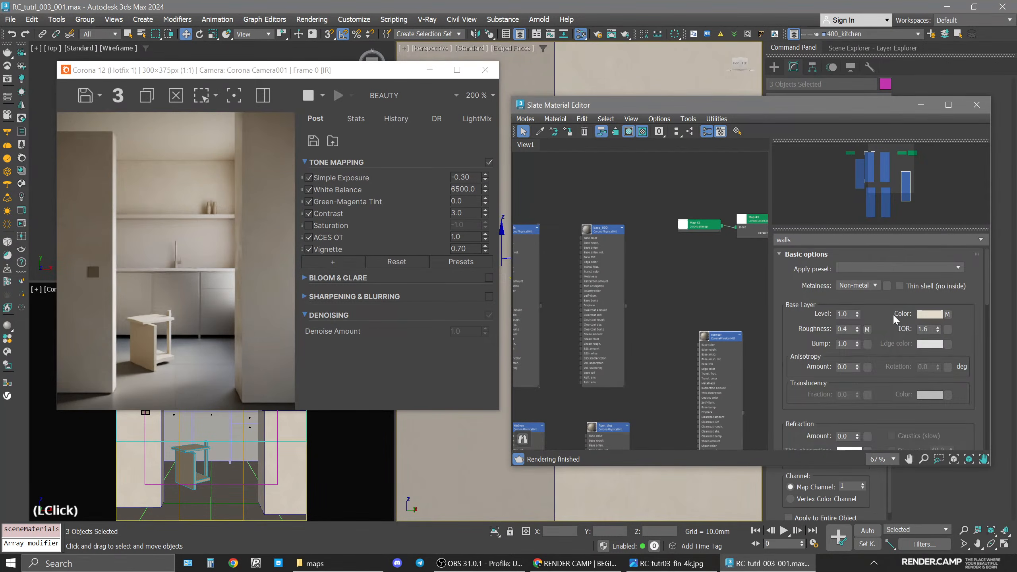
pyautogui.click(929, 314)
pyautogui.click(830, 197)
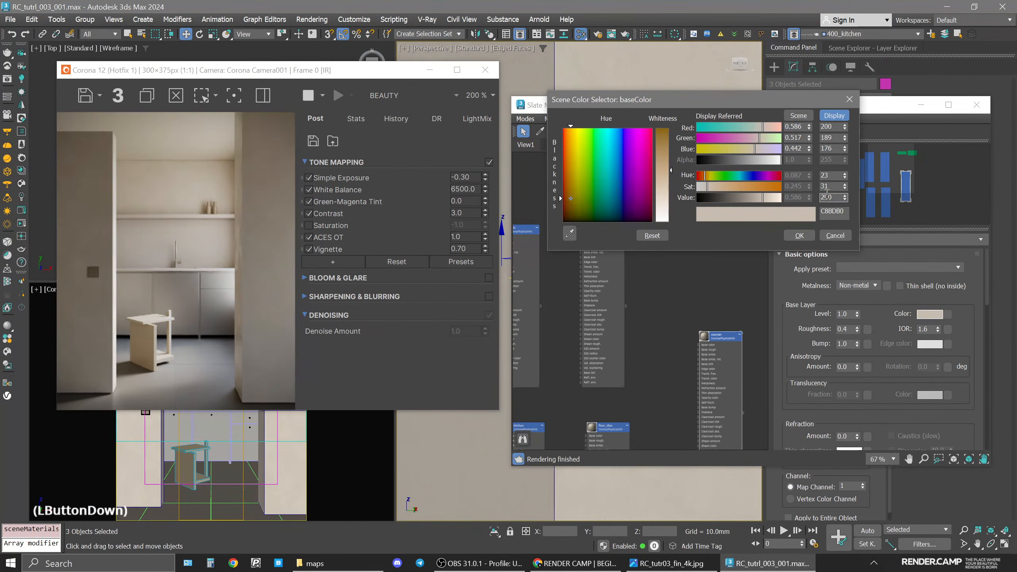
pyautogui.write('185')
pyautogui.press('Return')
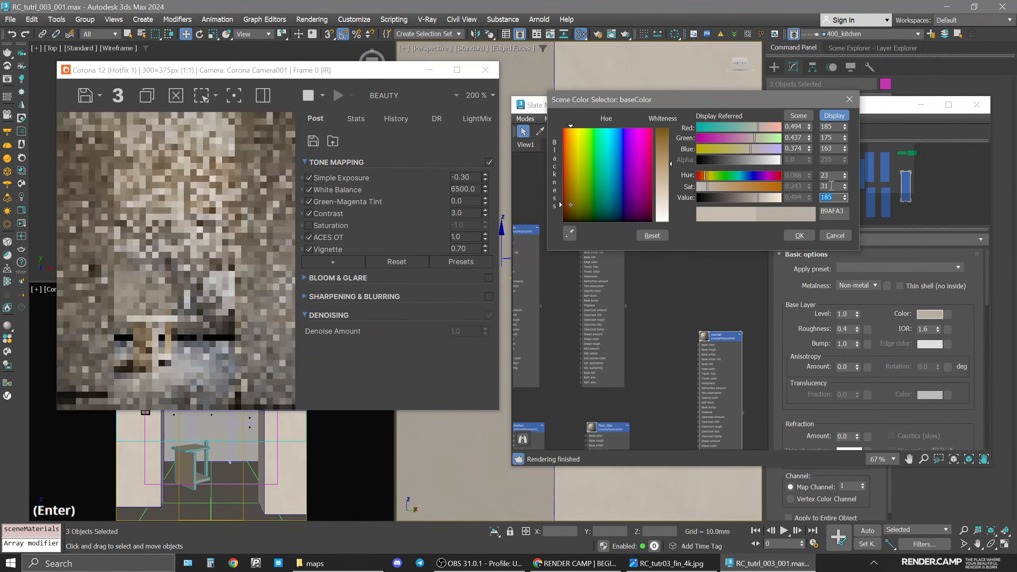
# Set the counter material's base color to saturation 25 and value 175.
pyautogui.click(829, 186)
pyautogui.write('25')
pyautogui.press('Return')
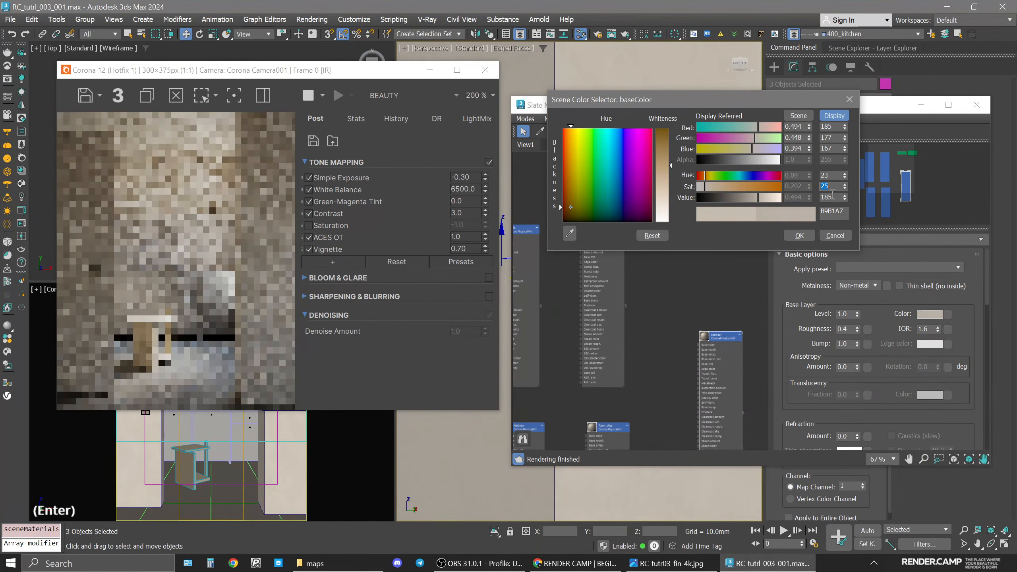
pyautogui.click(832, 197)
pyautogui.write('175')
pyautogui.press('Return')
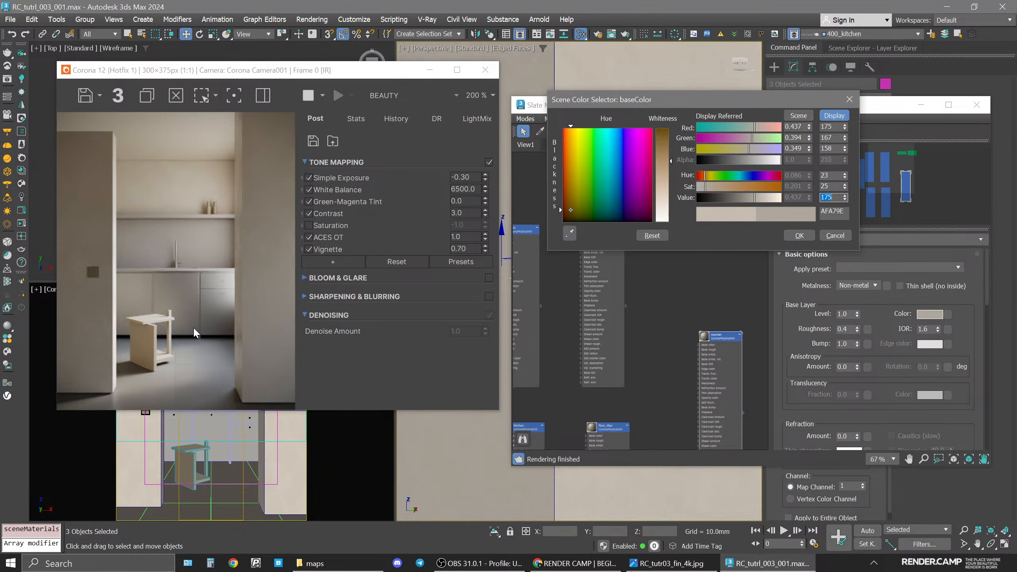
pyautogui.click(798, 237)
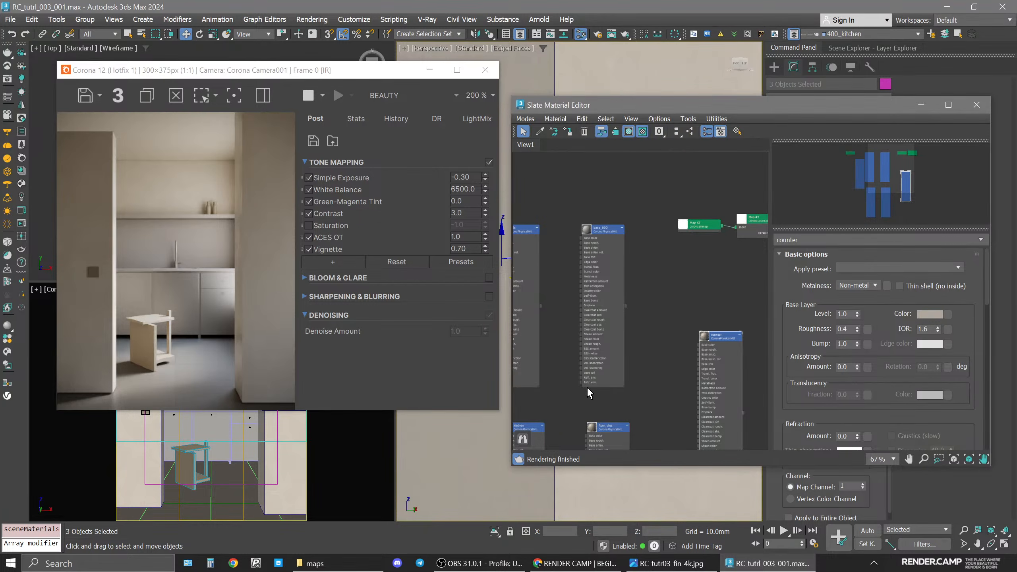
# Duplicate the base_000 material as a new one named wood and assign it to the stool.
pyautogui.moveTo(694, 408); pyautogui.dragTo(642, 350, button='middle')
pyautogui.scroll(2, 668, 282)
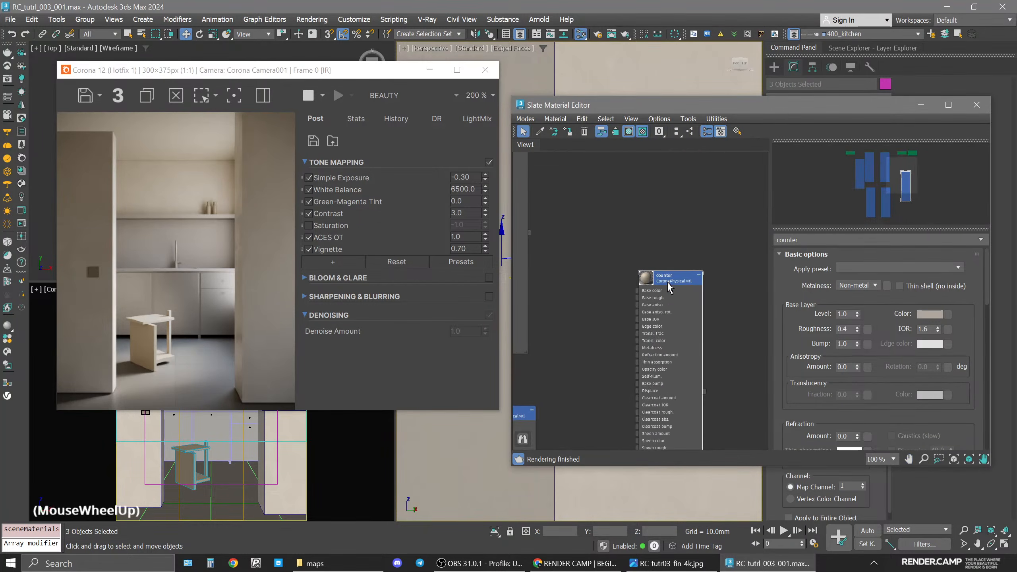
pyautogui.click(184, 472)
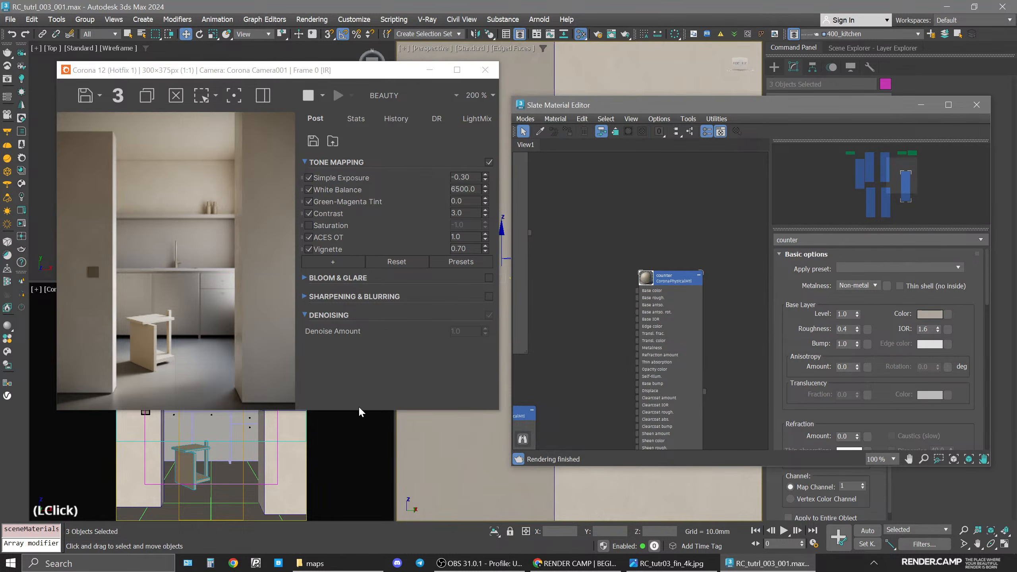
pyautogui.scroll(-2, 595, 317)
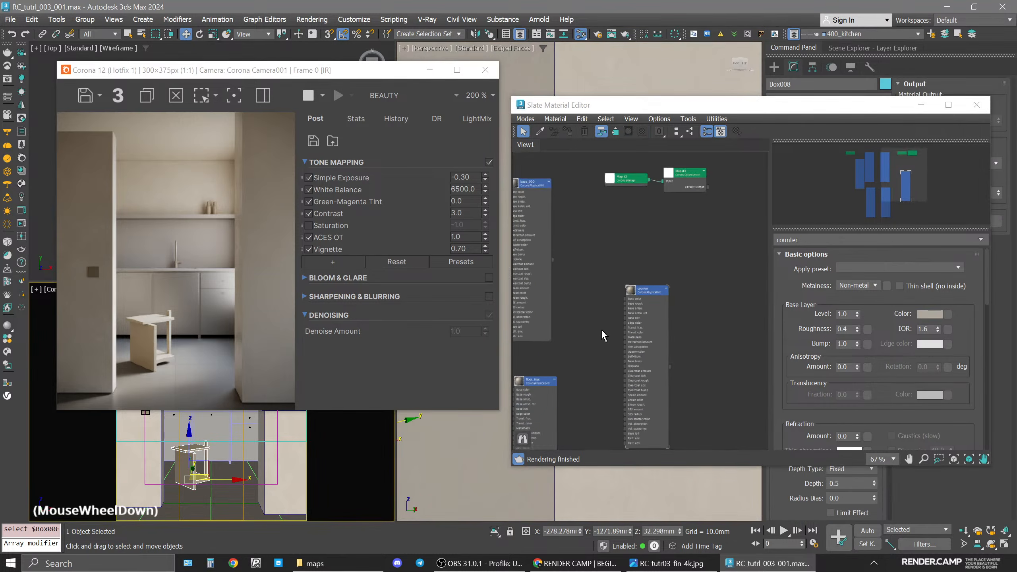
pyautogui.moveTo(600, 329); pyautogui.dragTo(671, 293, button='middle')
pyautogui.scroll(-2, 707, 275)
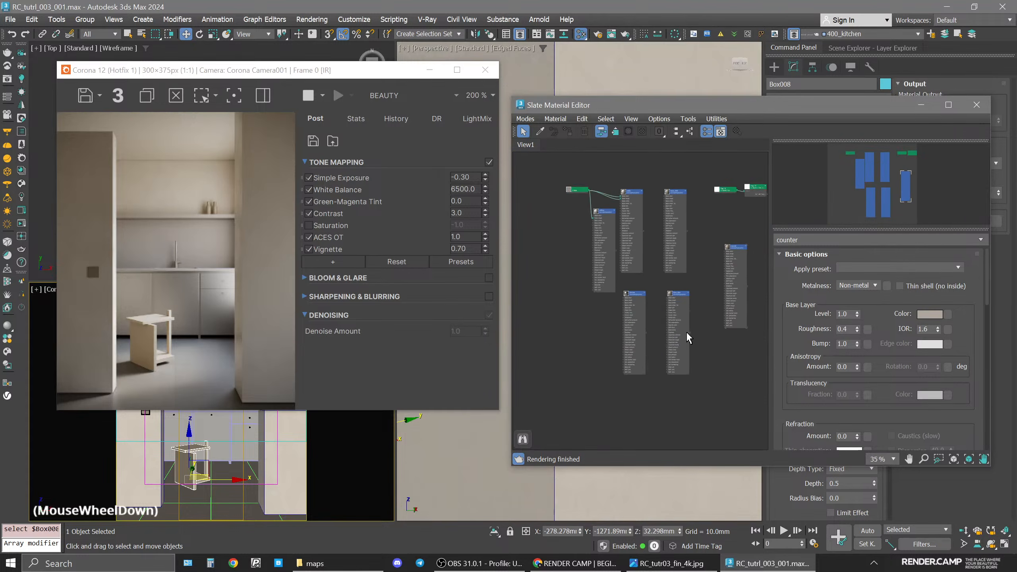
pyautogui.moveTo(641, 252); pyautogui.dragTo(653, 224, button='middle')
pyautogui.keyDown('shift'); pyautogui.moveTo(595, 164); pyautogui.dragTo(633, 308); pyautogui.keyUp('shift')
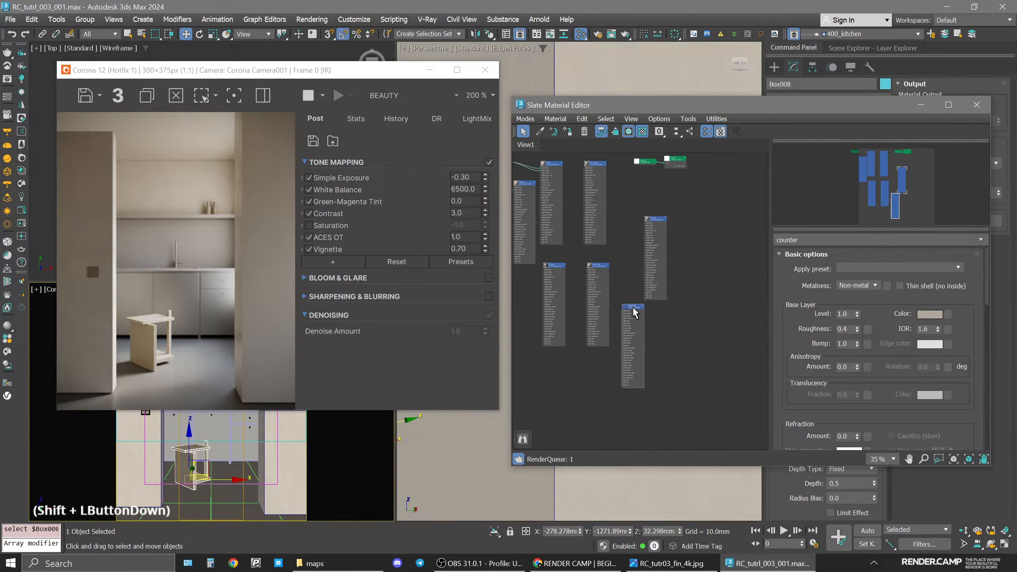
pyautogui.click(633, 313)
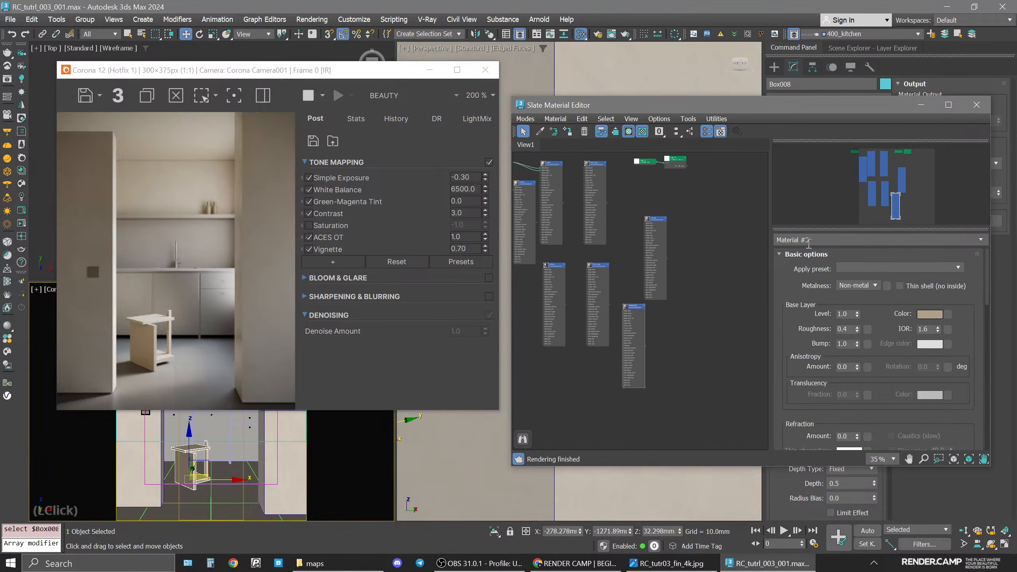
pyautogui.write('wood')
pyautogui.press('Return')
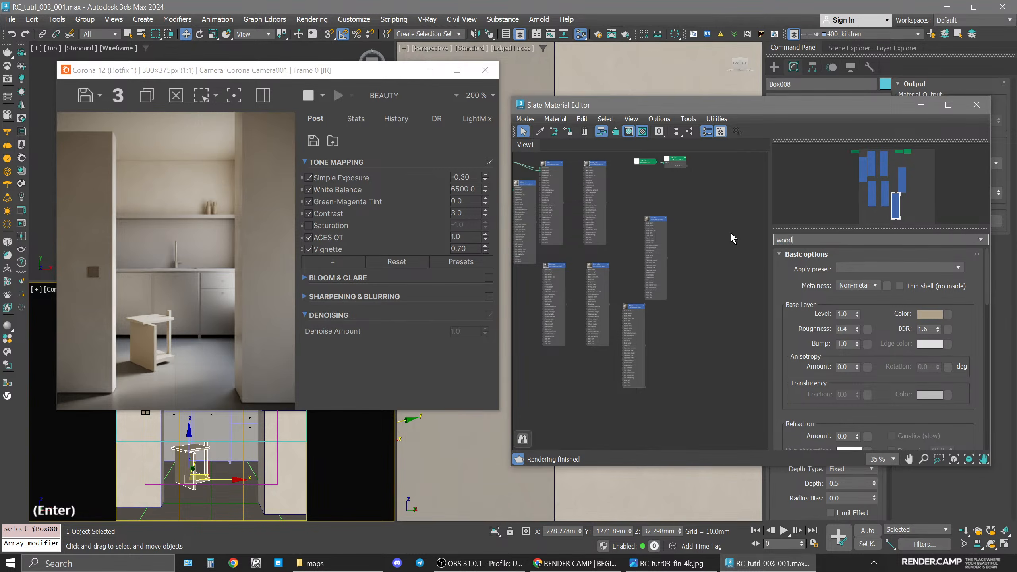
pyautogui.click(630, 307)
pyautogui.click(568, 133)
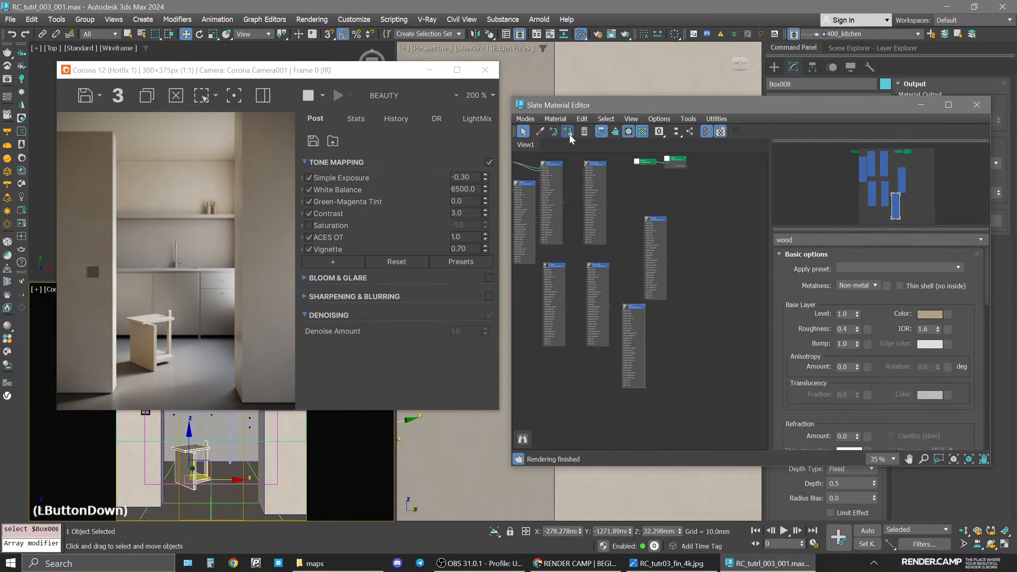
# Set the wood material's base color to value 125 and saturation 125.
pyautogui.click(926, 316)
pyautogui.doubleClick(905, 251)
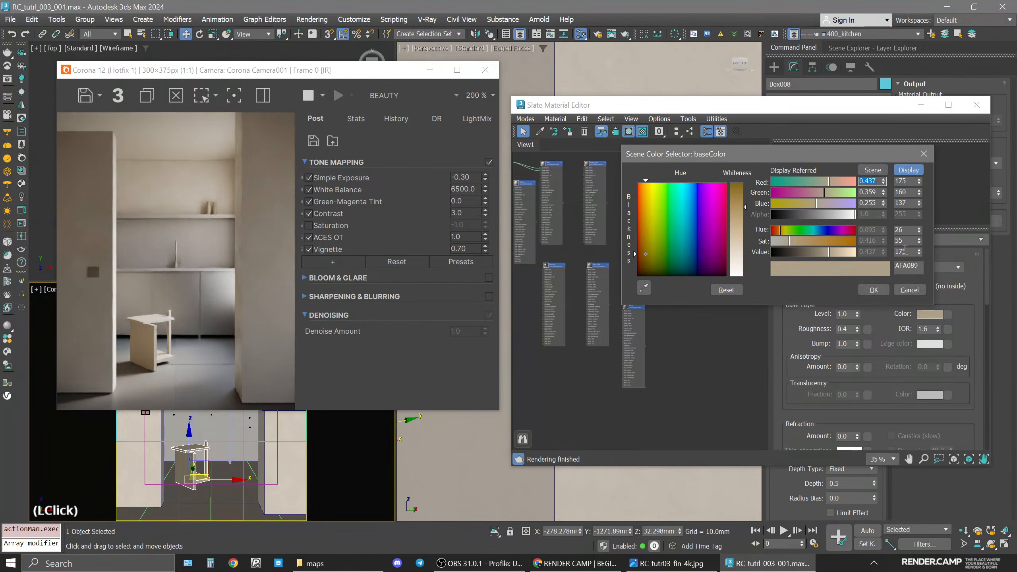
pyautogui.write('125')
pyautogui.doubleClick(905, 241)
pyautogui.write('125')
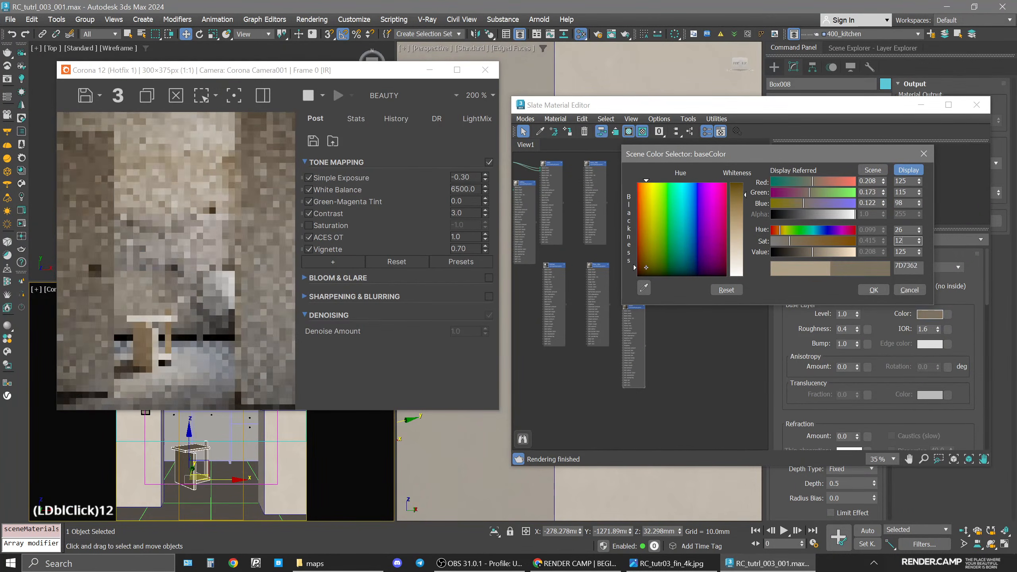
pyautogui.press('Return')
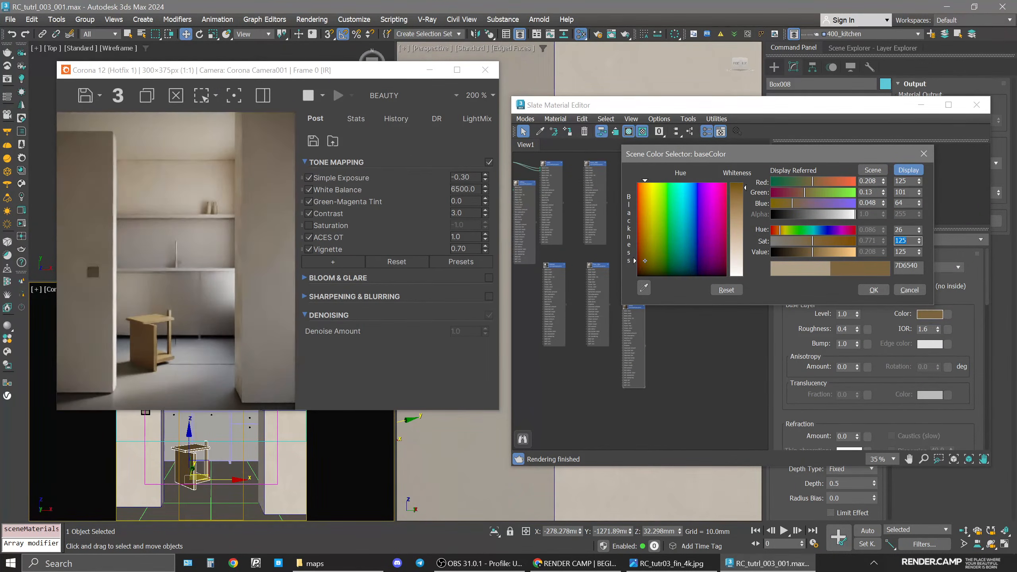
# Change the wood material's base color to value 150 and saturation 175.
pyautogui.doubleClick(905, 251)
pyautogui.write('150')
pyautogui.press('Return')
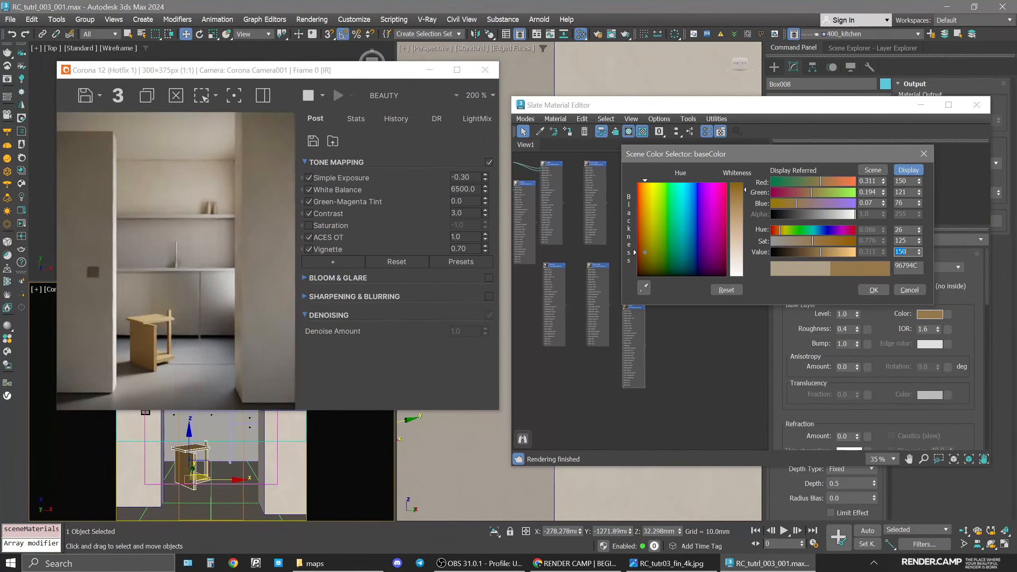
pyautogui.doubleClick(905, 241)
pyautogui.write('175')
pyautogui.press('Return')
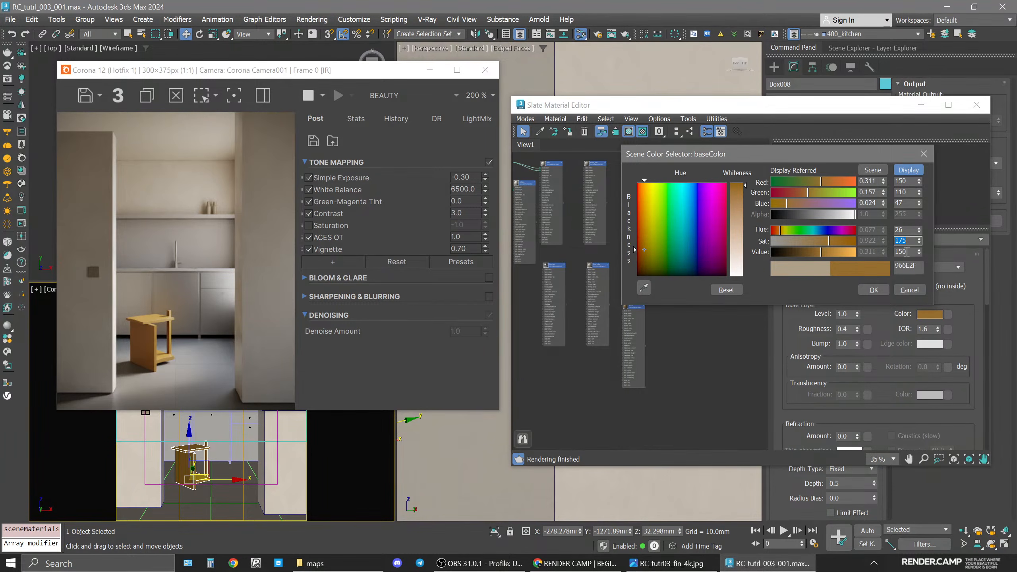
pyautogui.click(873, 290)
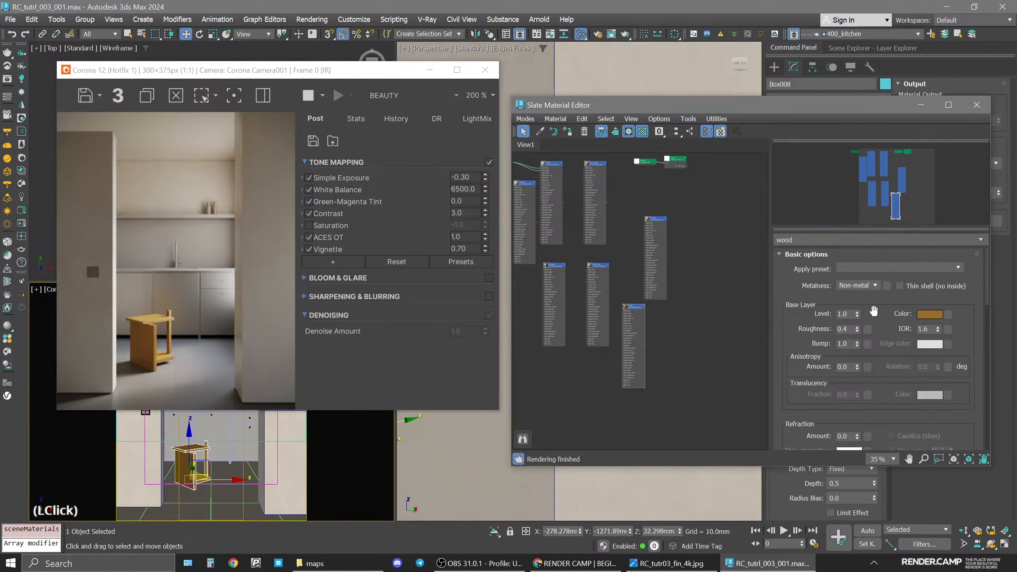
pyautogui.click(893, 359)
# Select the kitchen faucet together with the sink below it and bring back the interactive render.
pyautogui.click(485, 69)
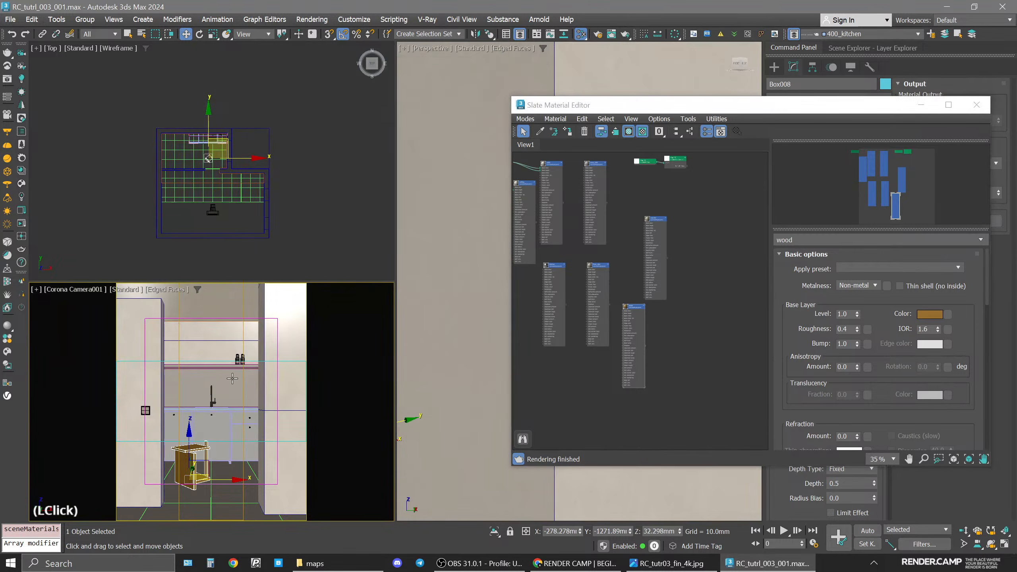
pyautogui.click(213, 398)
pyautogui.click(212, 389)
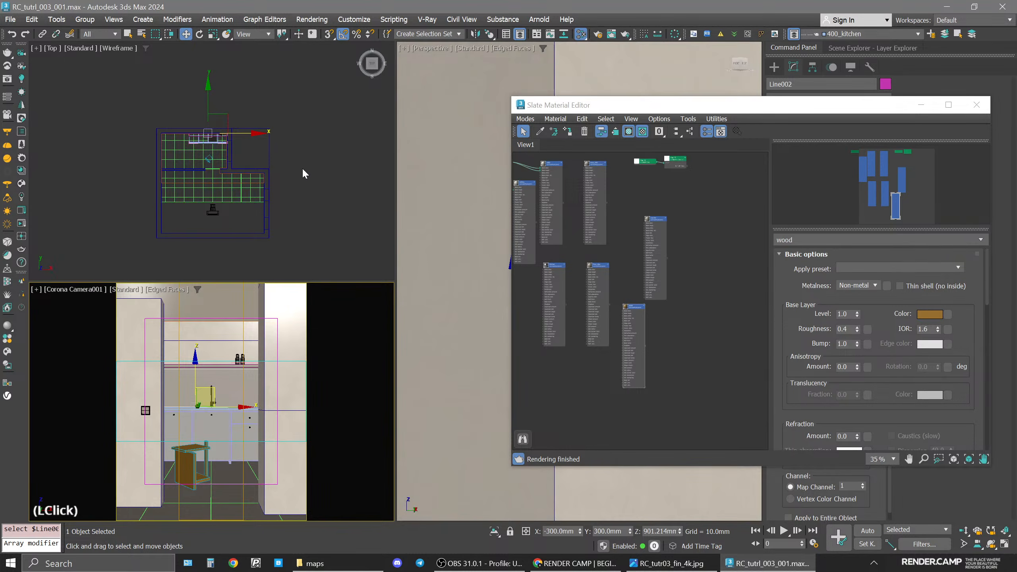
pyautogui.scroll(5, 238, 152)
pyautogui.click(303, 210)
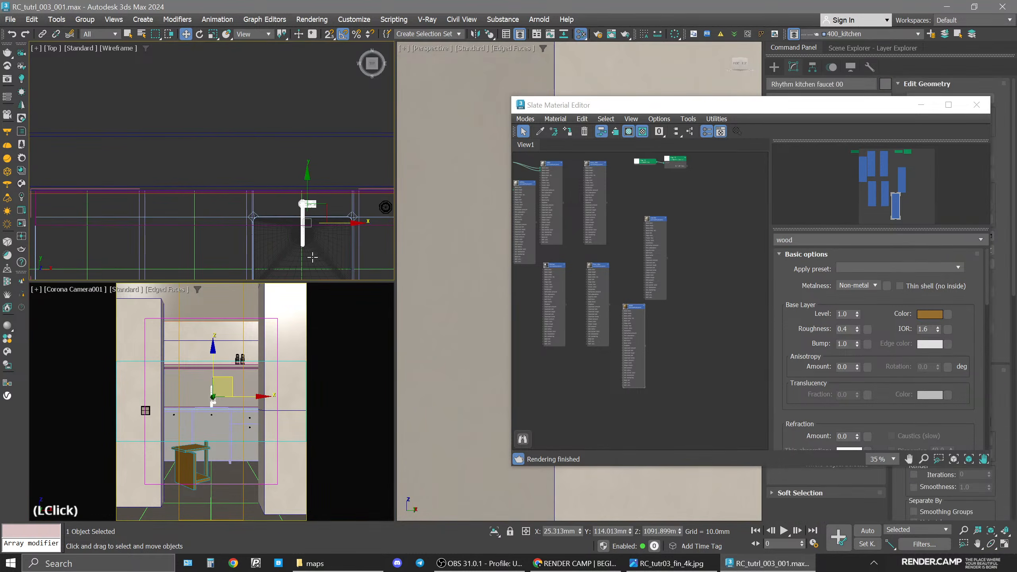
pyautogui.keyDown('ctrl'); pyautogui.click(322, 242); pyautogui.keyUp('ctrl')
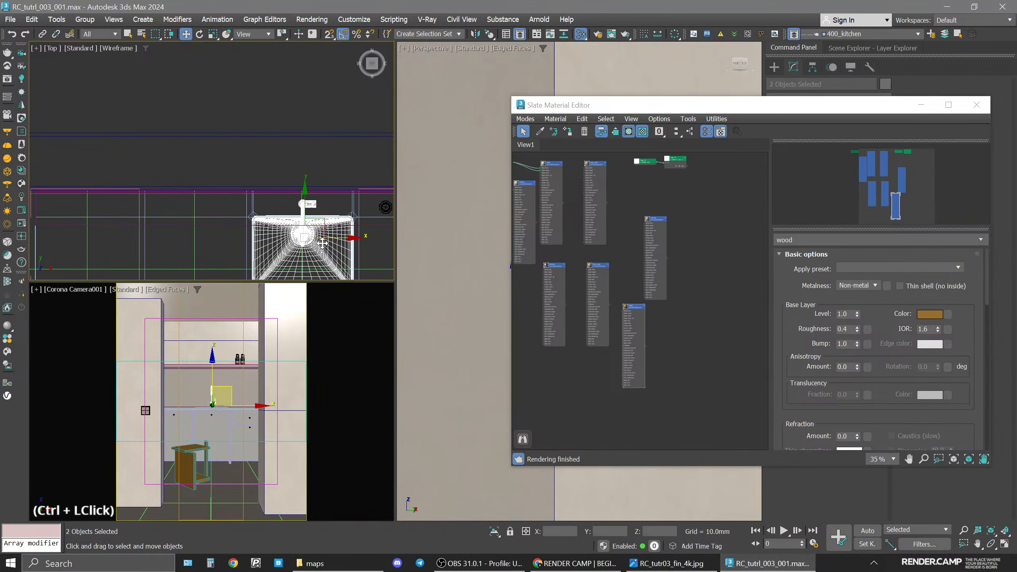
pyautogui.click(21, 223)
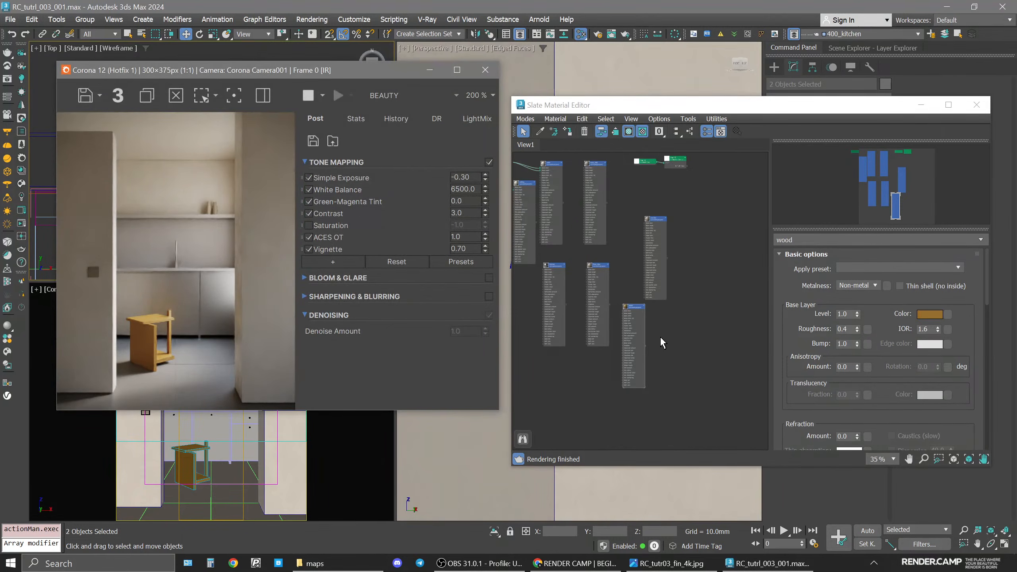
pyautogui.scroll(-3, 656, 339)
pyautogui.moveTo(642, 348); pyautogui.dragTo(660, 370, button='middle')
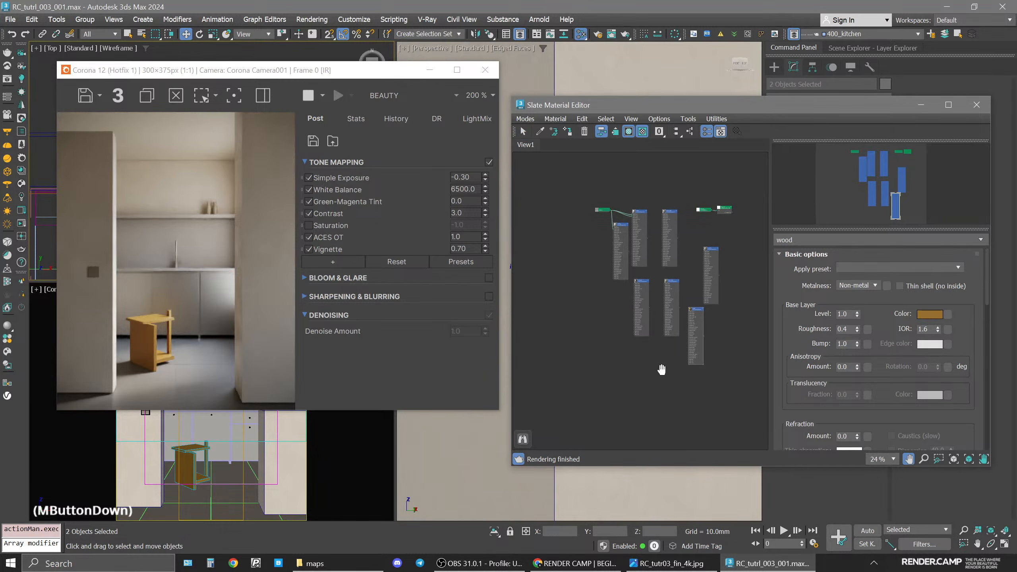
pyautogui.scroll(4, 701, 334)
pyautogui.moveTo(611, 312); pyautogui.dragTo(663, 322, button='middle')
pyautogui.scroll(5, 632, 275)
pyautogui.scroll(2, 632, 276)
pyautogui.moveTo(632, 275); pyautogui.dragTo(667, 281, button='middle')
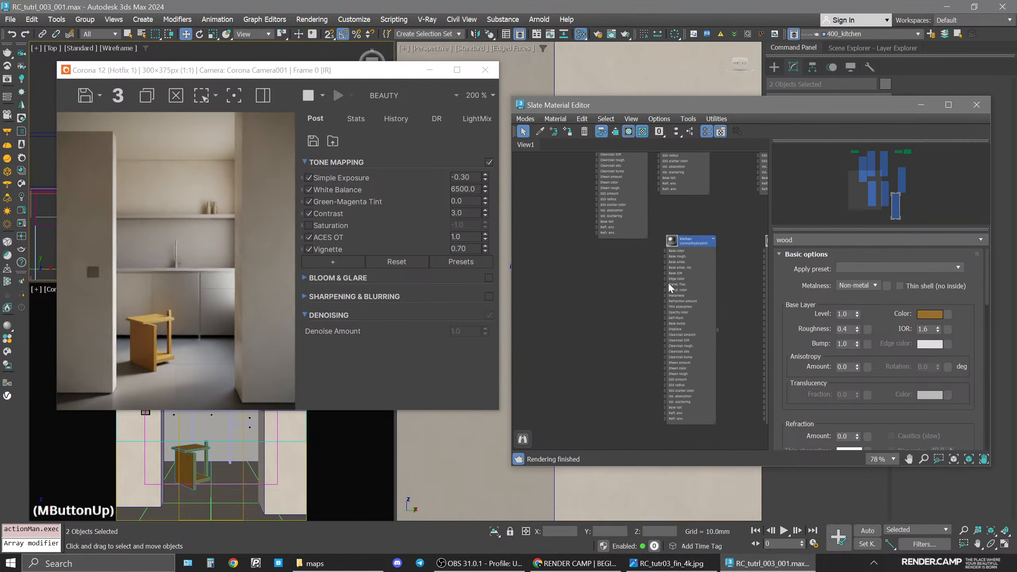
pyautogui.rightClick(556, 281)
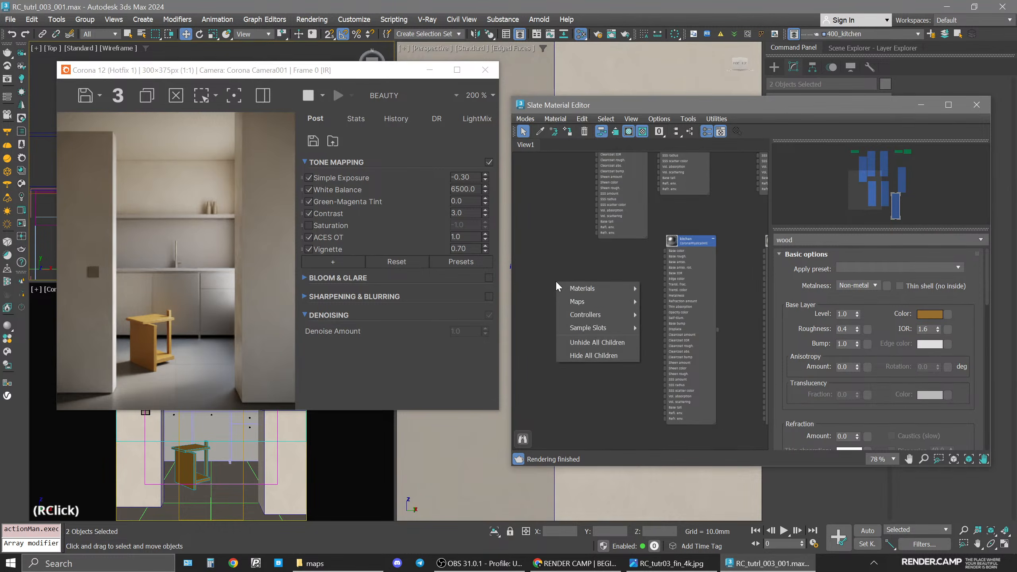
pyautogui.click(573, 273)
pyautogui.scroll(-3, 680, 262)
pyautogui.moveTo(680, 263); pyautogui.dragTo(671, 220, button='middle')
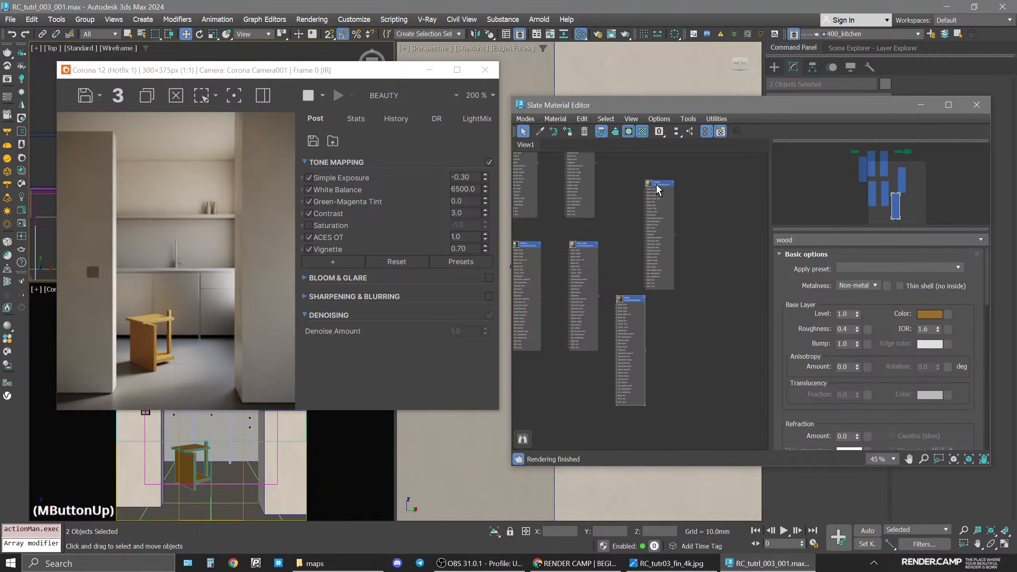
pyautogui.moveTo(657, 185)
pyautogui.keyDown('shift'); pyautogui.mouseDown()
pyautogui.moveTo(687, 293)
pyautogui.moveTo(716, 249)
pyautogui.moveTo(700, 194)
pyautogui.mouseUp(); pyautogui.keyUp('shift')
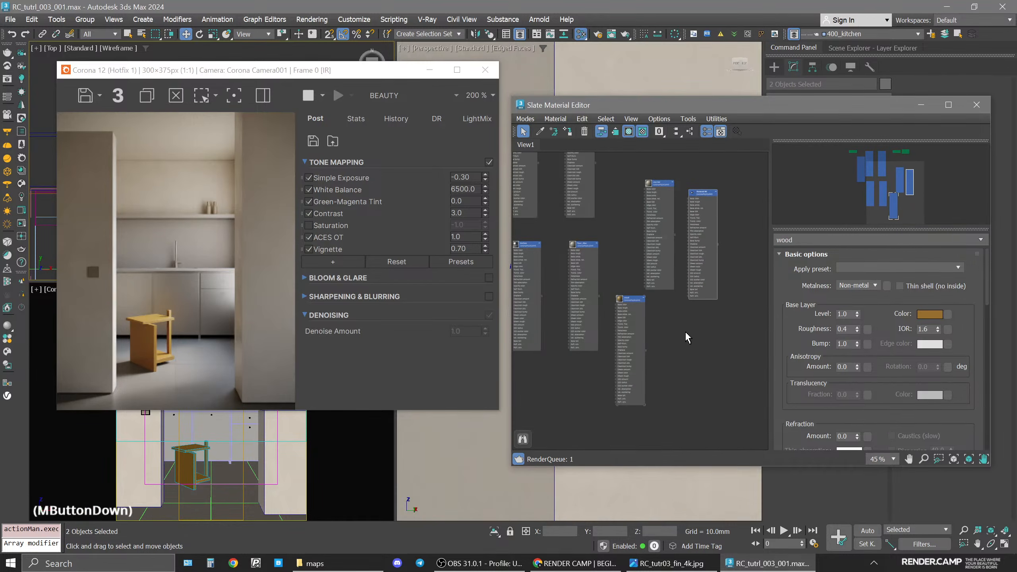
pyautogui.moveTo(687, 338); pyautogui.dragTo(650, 427, button='middle')
pyautogui.click(667, 285)
pyautogui.press('Delete')
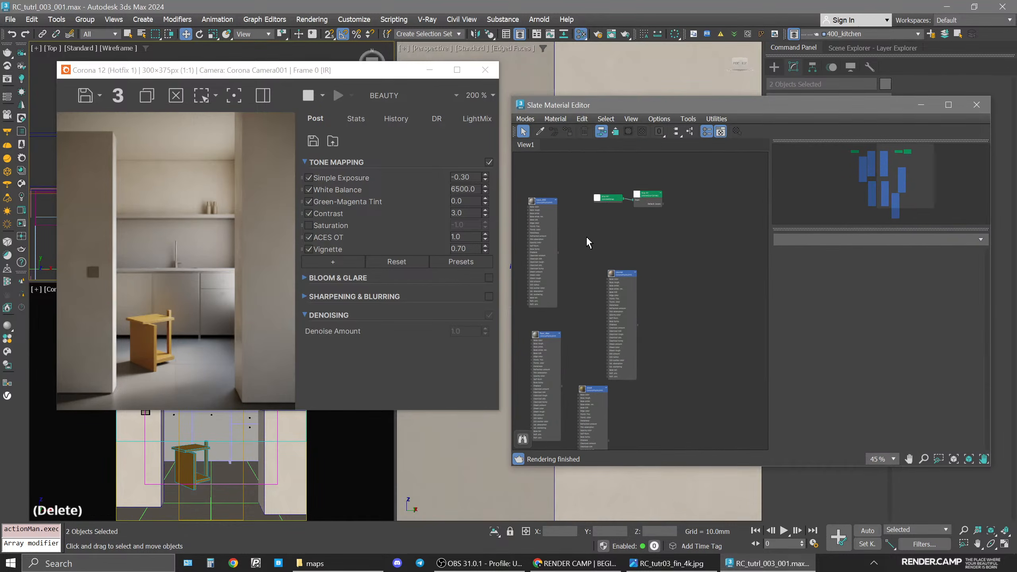
# Duplicate the base_000 material and name the copy tap.
pyautogui.keyDown('shift'); pyautogui.moveTo(539, 200); pyautogui.dragTo(660, 225); pyautogui.keyUp('shift')
pyautogui.click(664, 233)
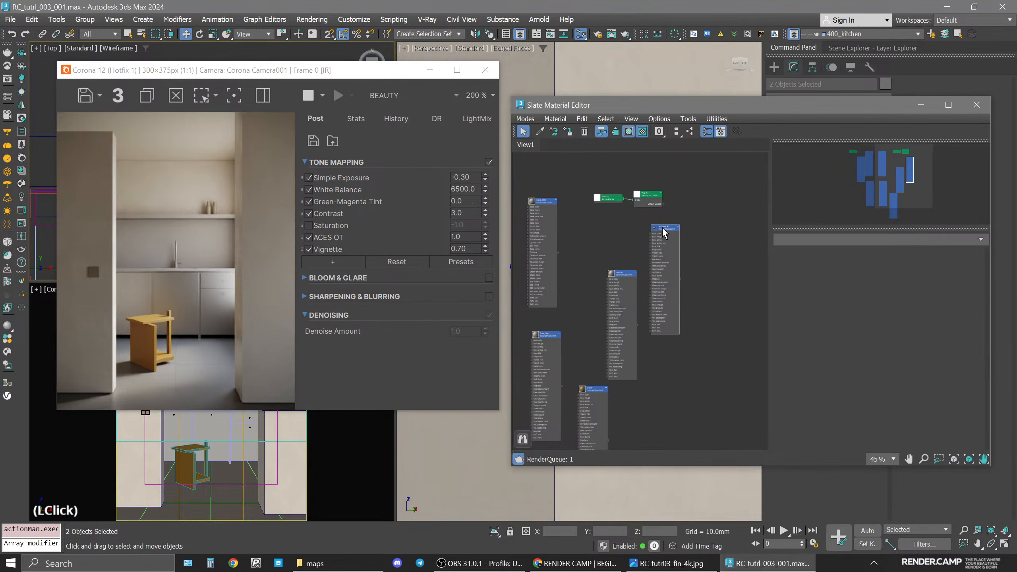
pyautogui.doubleClick(663, 233)
pyautogui.write('t')
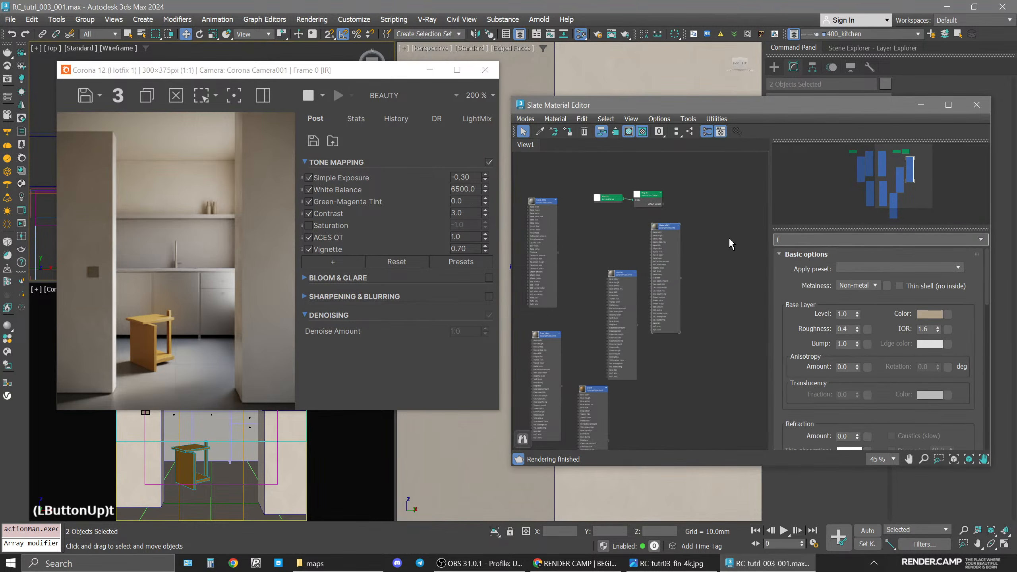
pyautogui.write('ap')
pyautogui.press('Return')
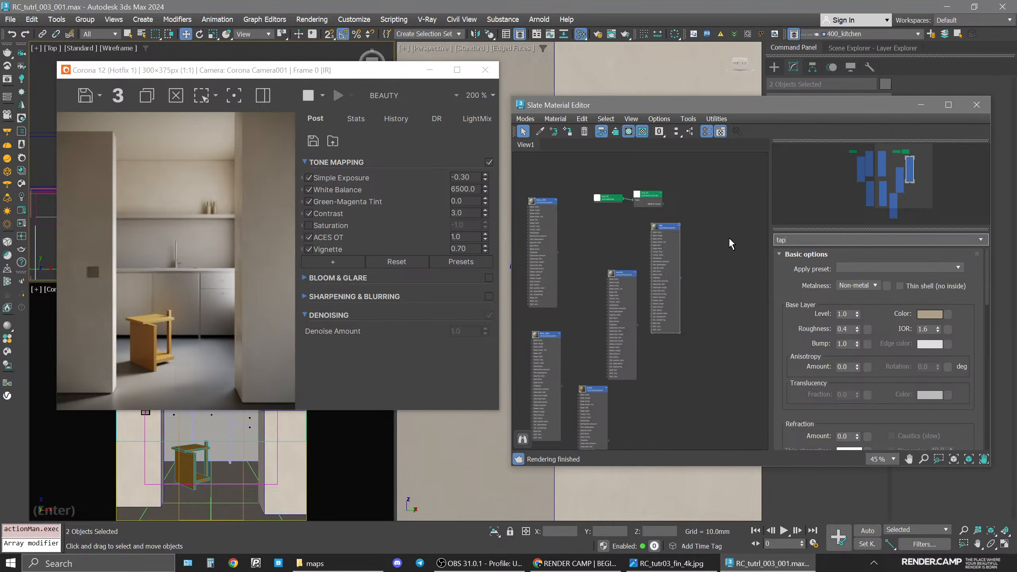
# Assign the tap material to the selected faucet and sink and set its metalness to Metal.
pyautogui.click(666, 227)
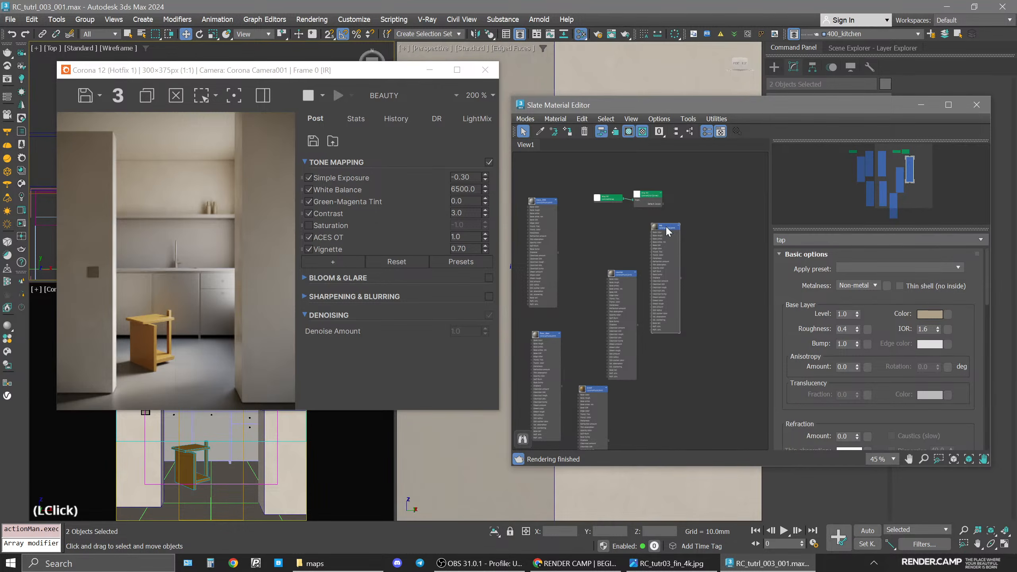
pyautogui.scroll(4, 666, 226)
pyautogui.click(568, 132)
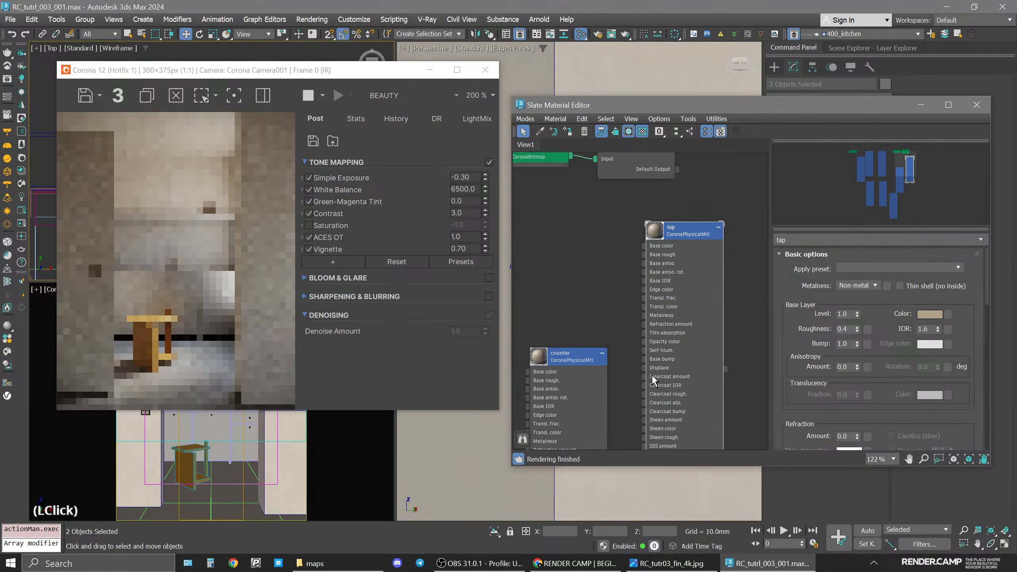
pyautogui.click(858, 285)
pyautogui.click(854, 303)
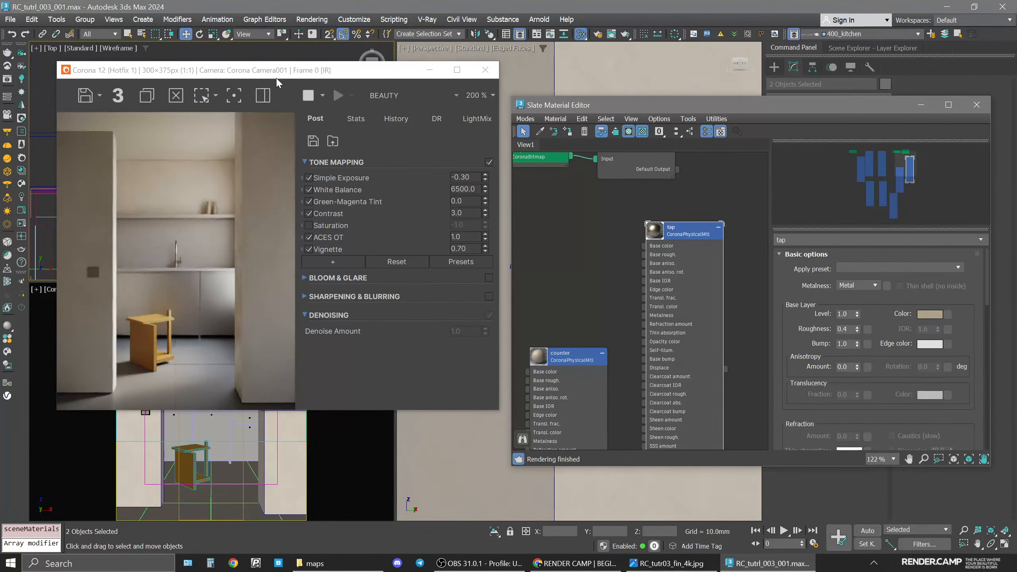
# Enable 2D Pan Zoom Mode in the Corona camera view and frame the faucet close up in the interactive render.
pyautogui.moveTo(272, 61); pyautogui.dragTo(492, 70)
pyautogui.click(36, 289)
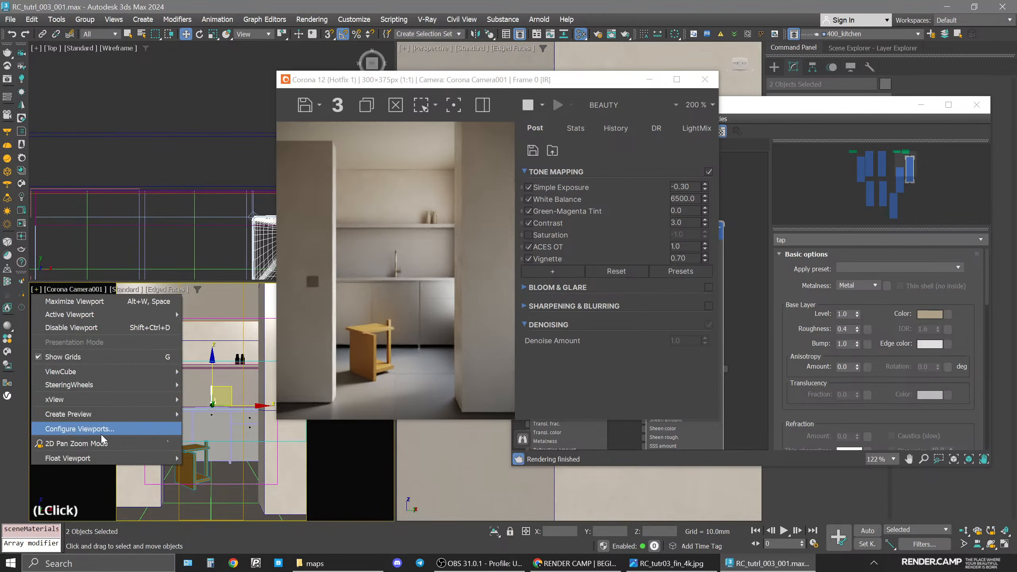
pyautogui.click(100, 446)
pyautogui.scroll(6, 213, 396)
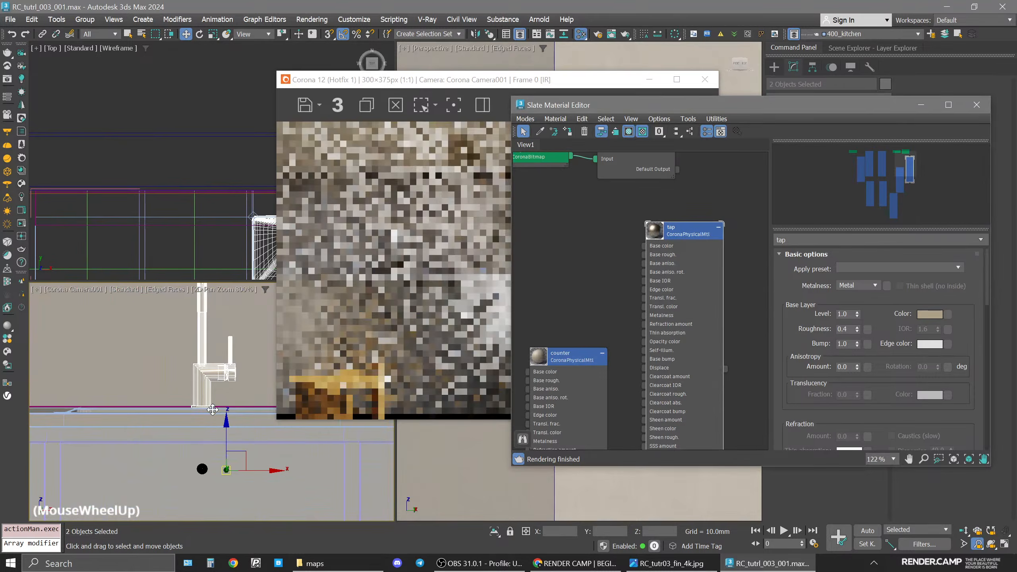
pyautogui.scroll(-1, 216, 425)
pyautogui.moveTo(218, 446)
pyautogui.mouseDown(button='middle')
pyautogui.moveTo(211, 408)
pyautogui.moveTo(207, 462)
pyautogui.mouseUp(button='middle')
pyautogui.scroll(1, 212, 408)
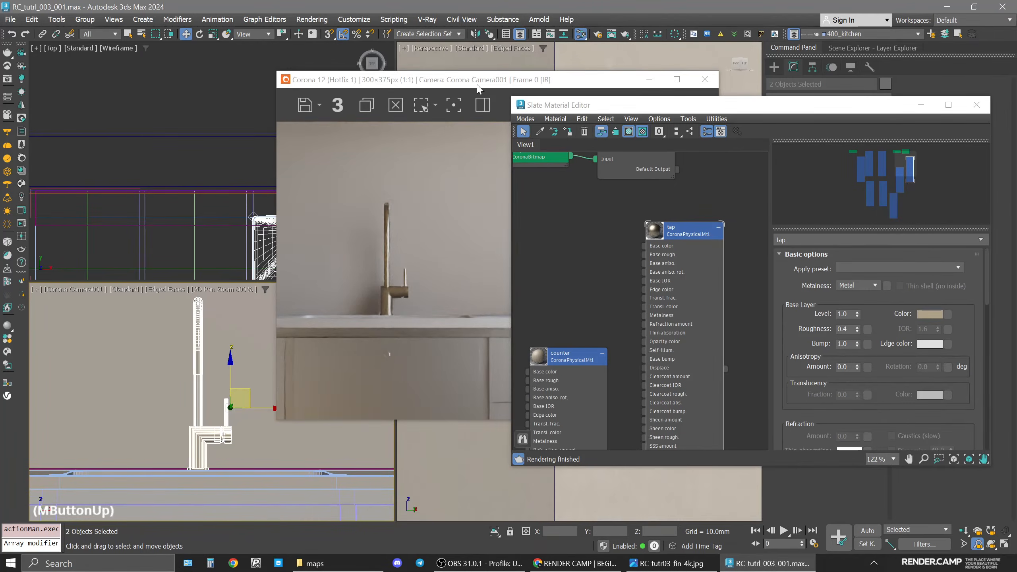
pyautogui.moveTo(477, 85); pyautogui.dragTo(264, 77)
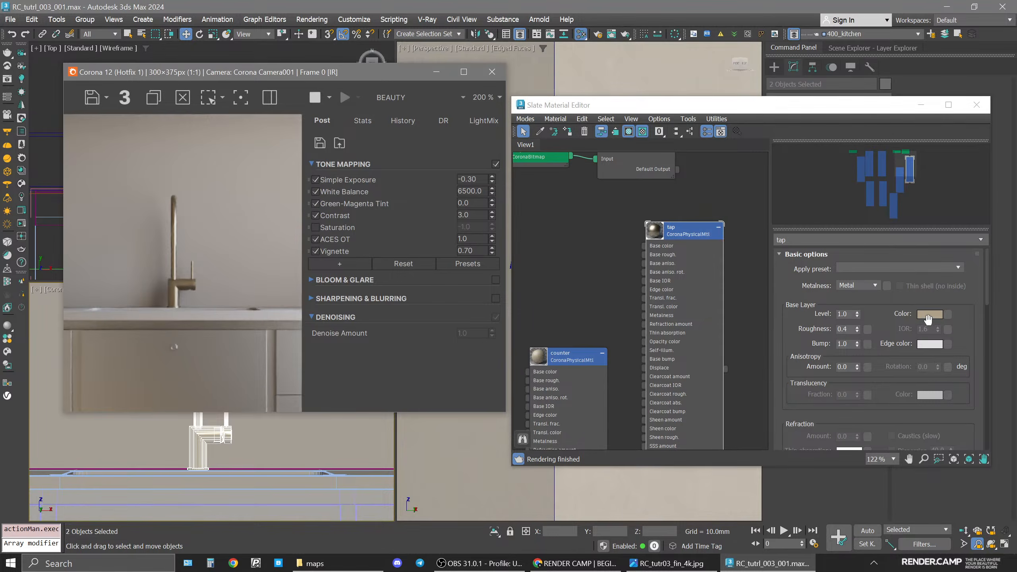
# Set the tap material's base color to saturation 20 and value 125.
pyautogui.click(929, 314)
pyautogui.doubleClick(900, 244)
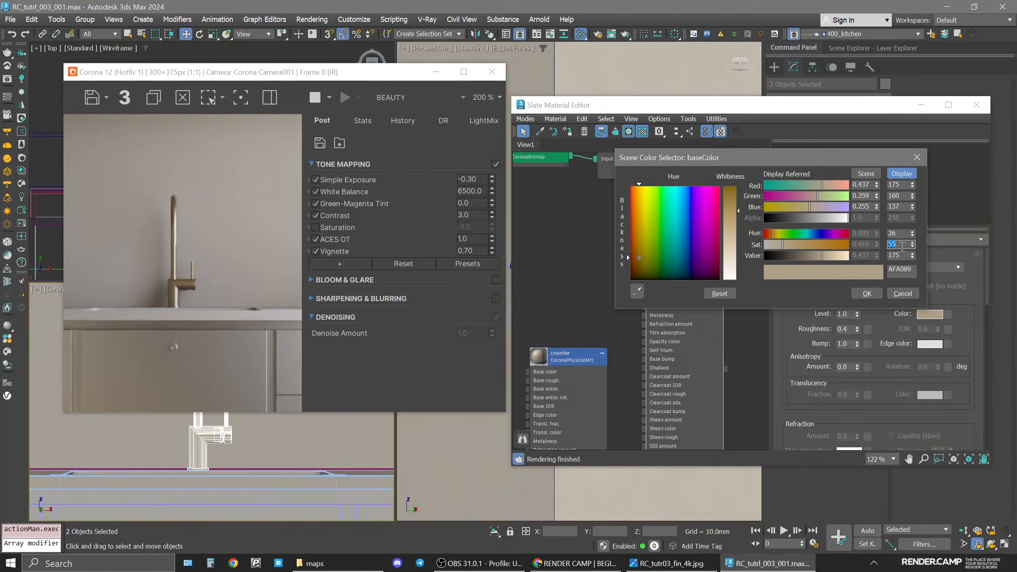
pyautogui.write('20')
pyautogui.press('Return')
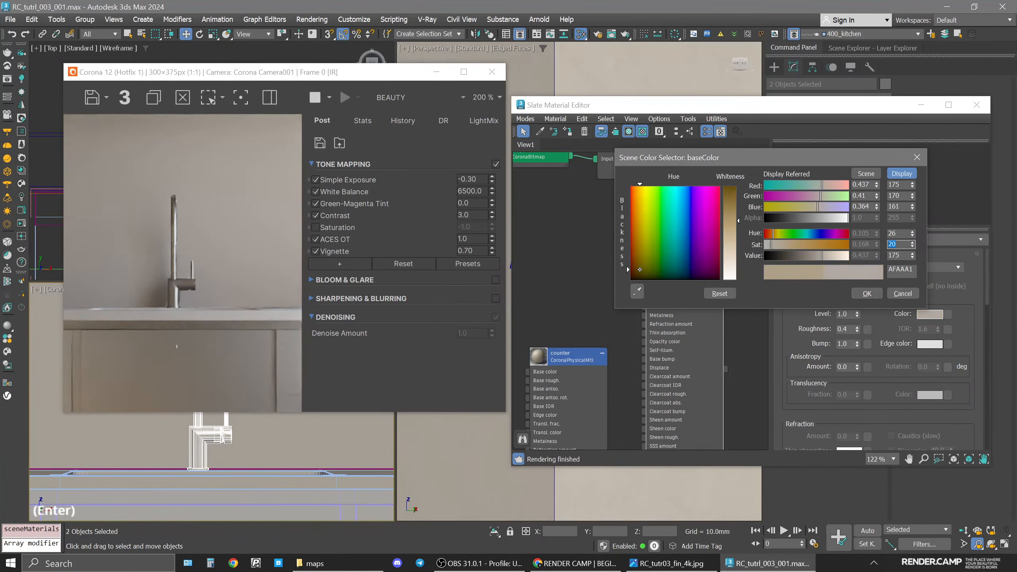
pyautogui.click(902, 255)
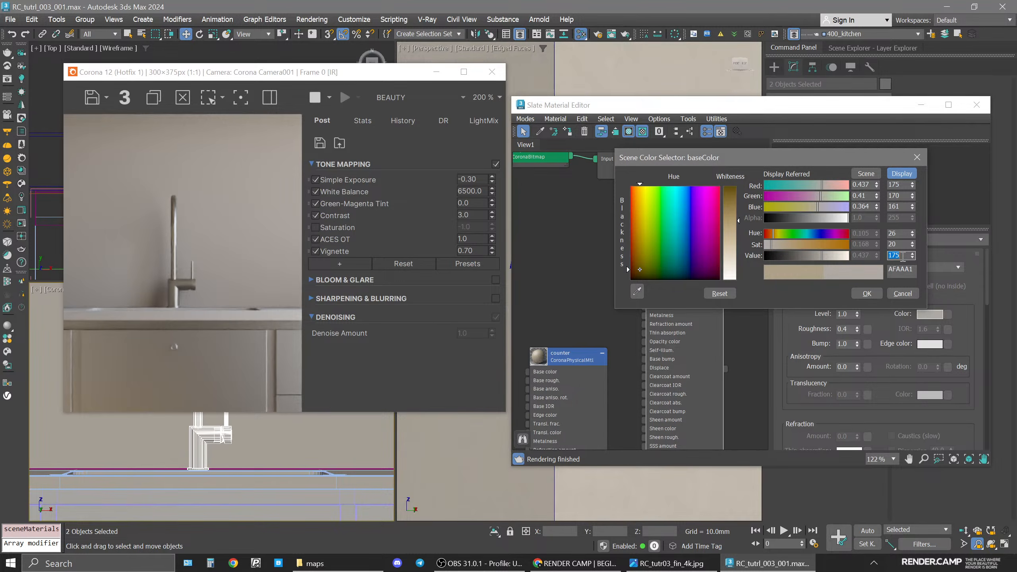
pyautogui.write('125')
pyautogui.press('Return')
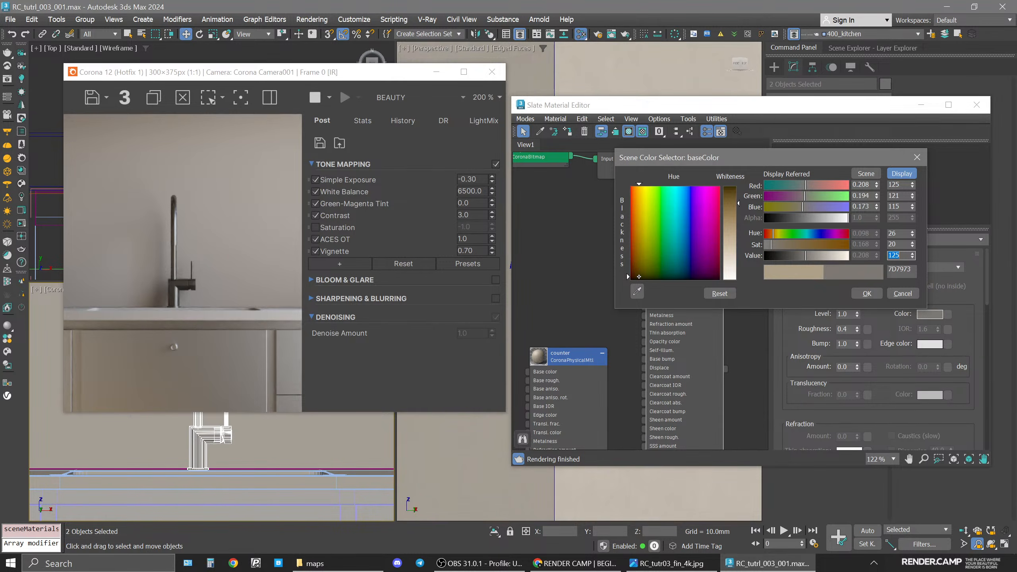
pyautogui.click(866, 293)
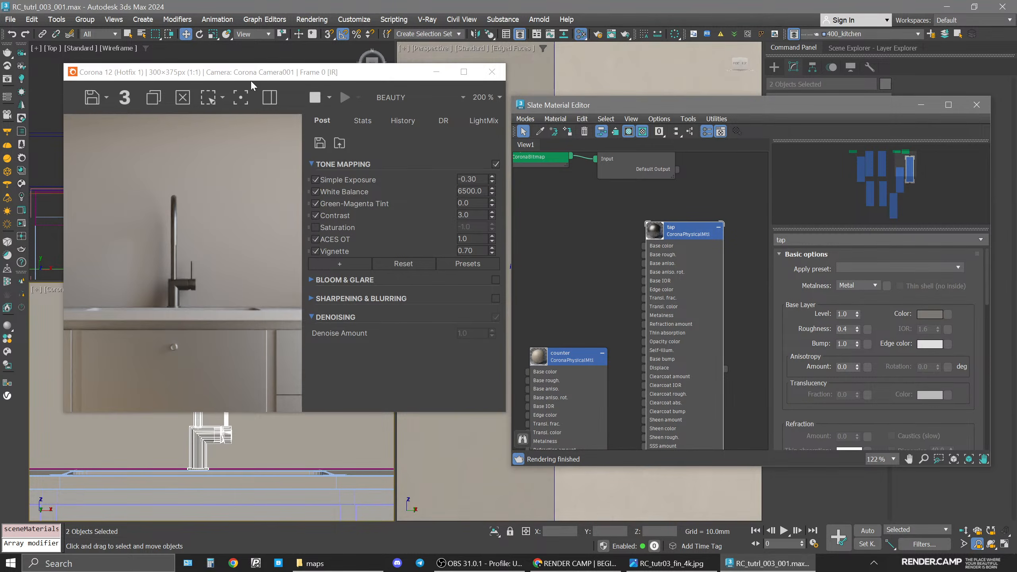
# Try a base color value of 20 on the tap material and return it to 125.
pyautogui.click(927, 316)
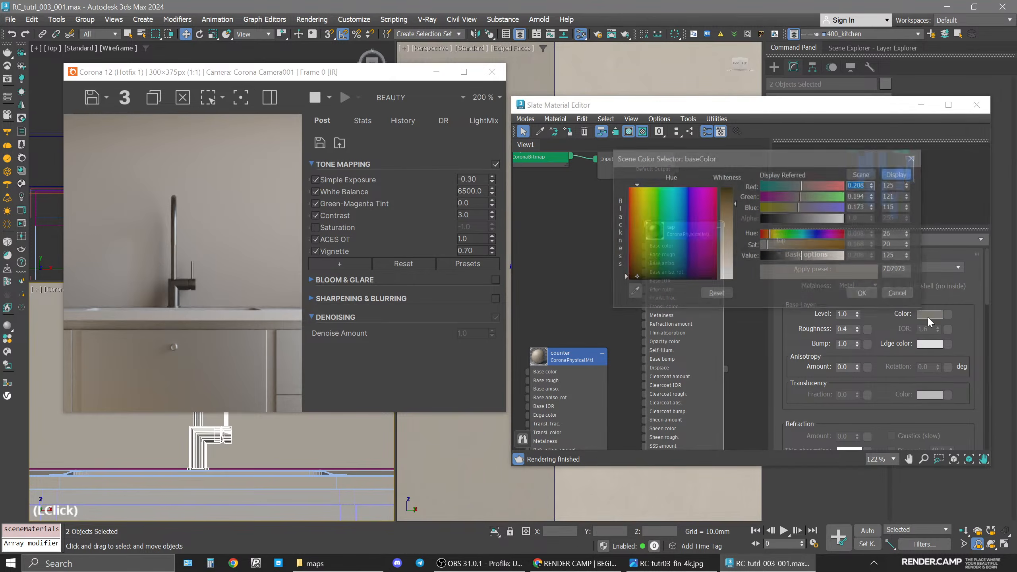
pyautogui.click(897, 255)
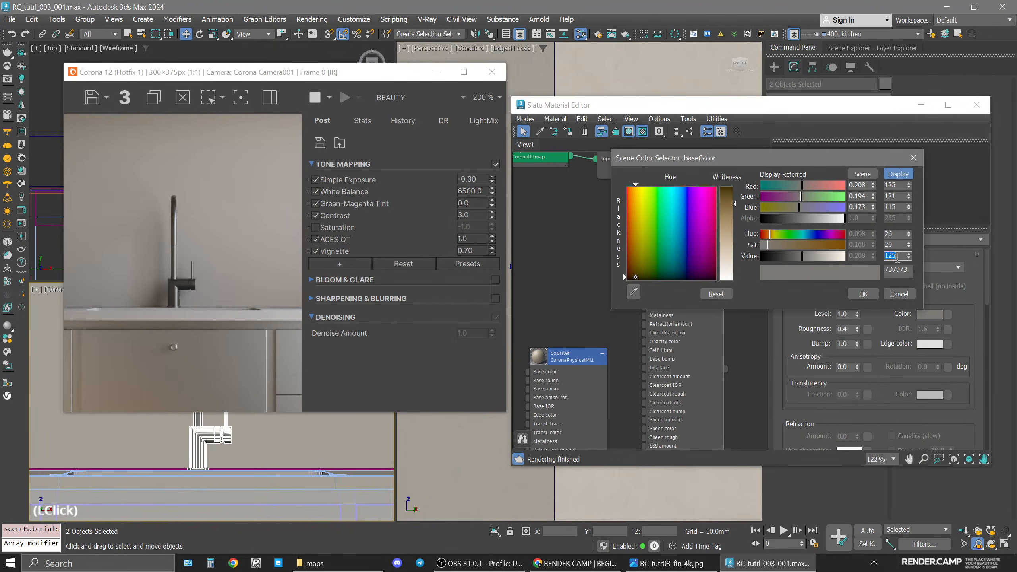
pyautogui.write('20')
pyautogui.press('Return')
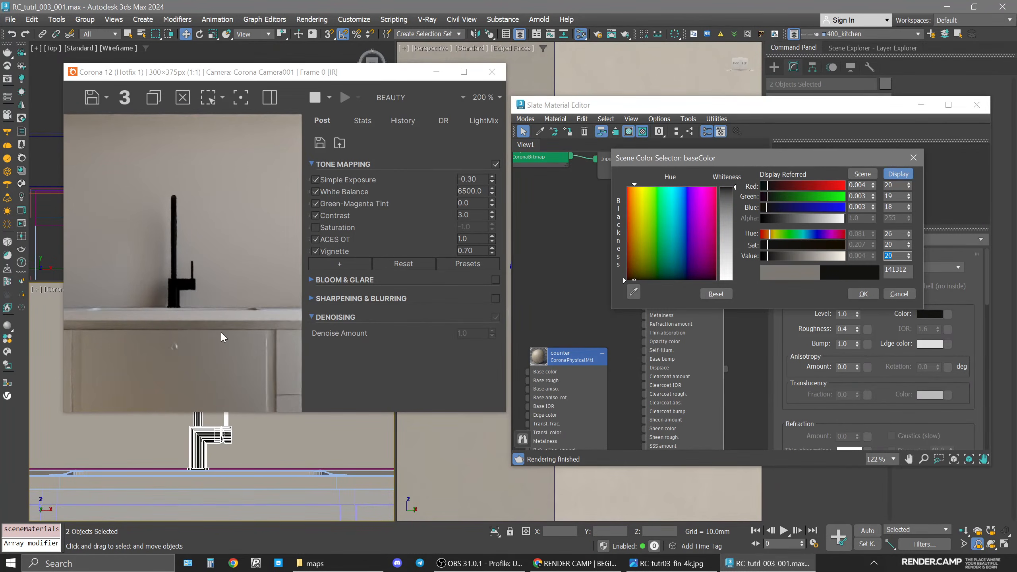
pyautogui.write('125')
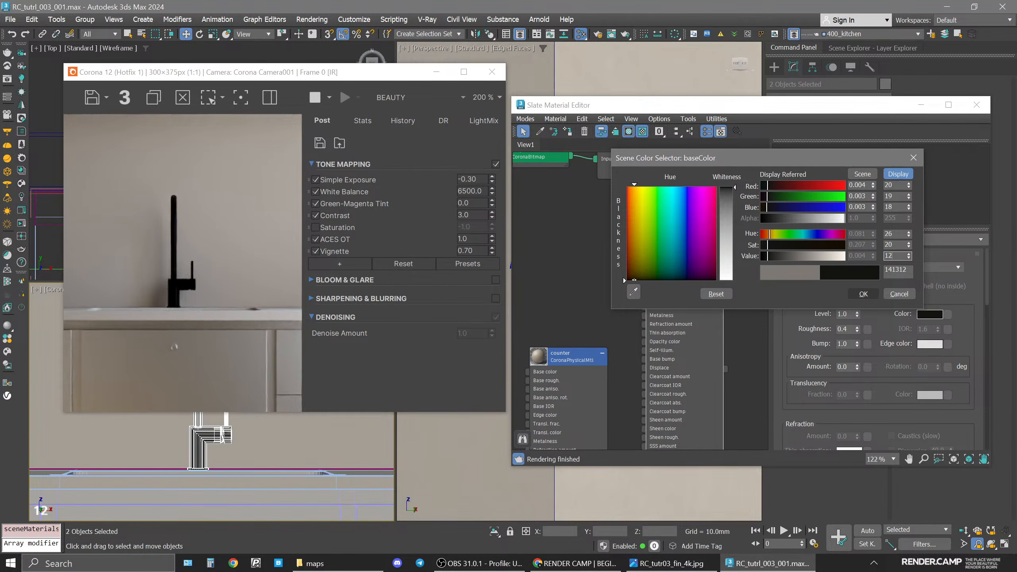
pyautogui.press('Return')
pyautogui.click(862, 294)
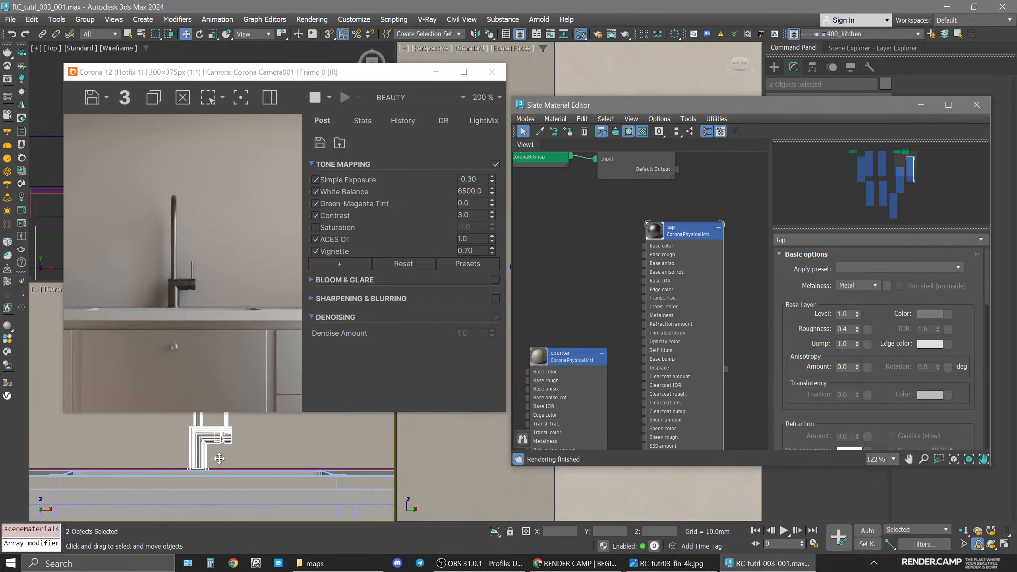
# Exit 2D Pan Zoom Mode in the camera view and set the tap material's base color value to 130 after trying 135.
pyautogui.click(38, 288)
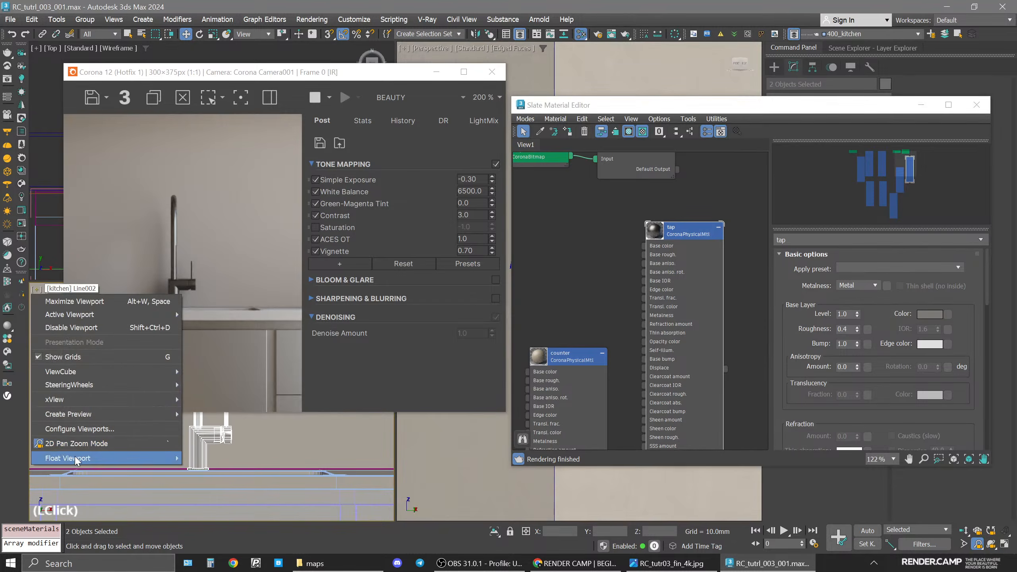
pyautogui.click(77, 445)
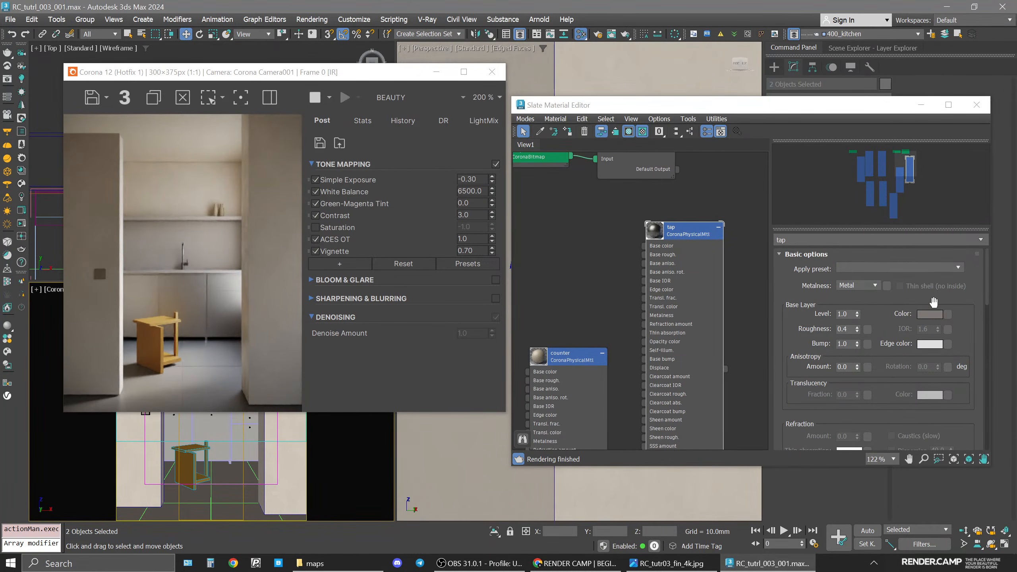
pyautogui.click(929, 314)
pyautogui.doubleClick(857, 228)
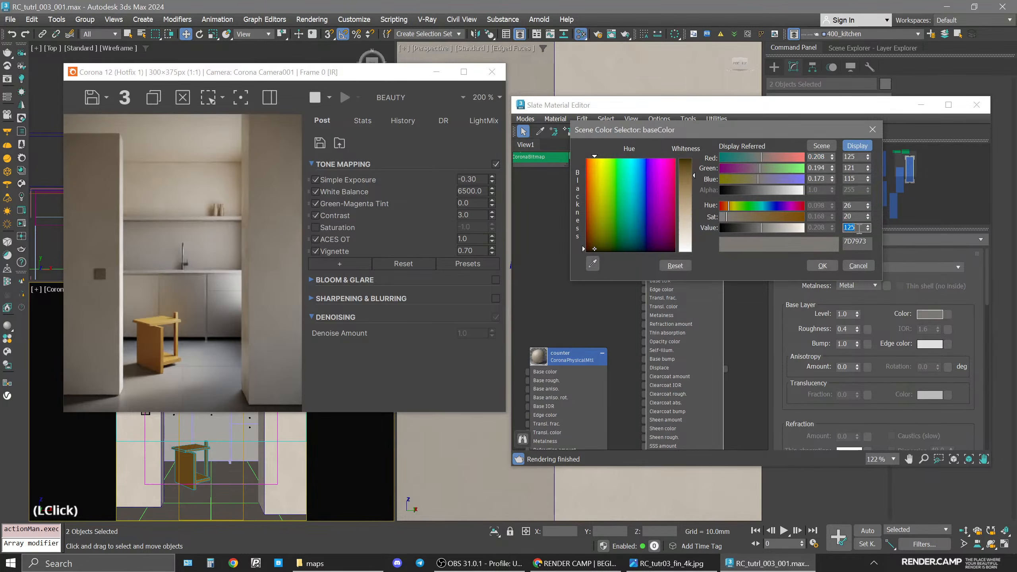
pyautogui.write('1')
pyautogui.press('Return')
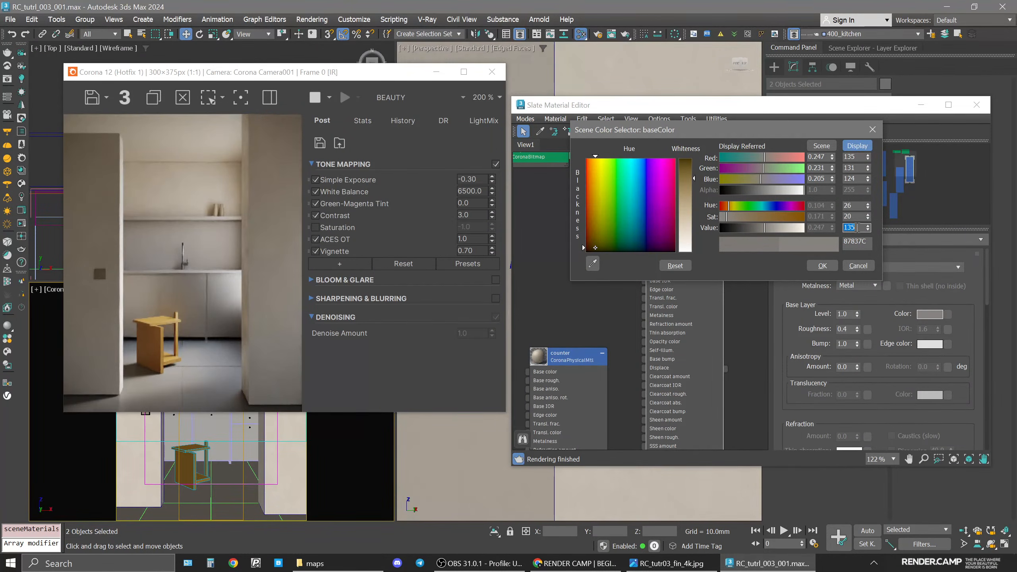
pyautogui.write('130')
pyautogui.press('Return')
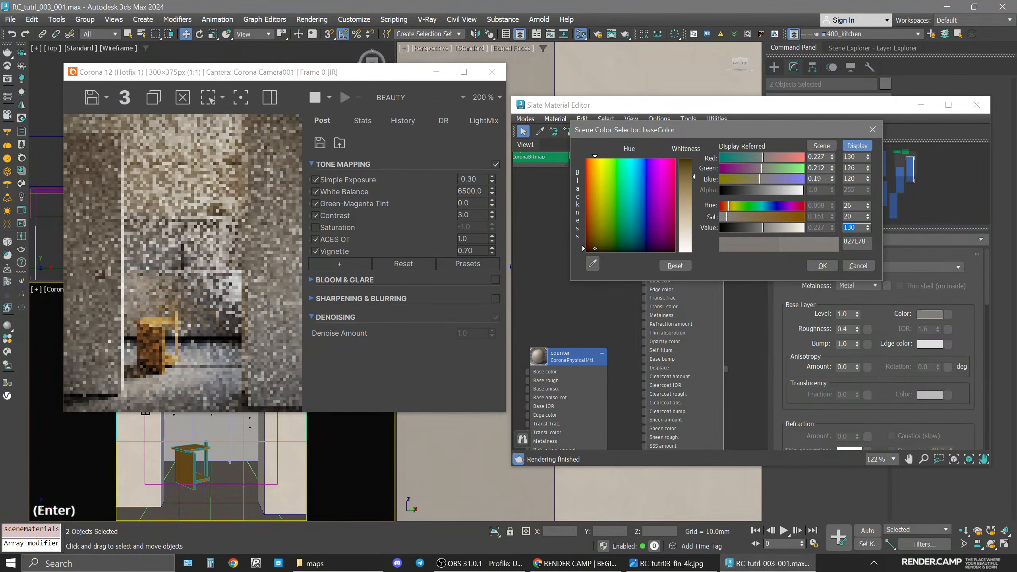
pyautogui.click(817, 265)
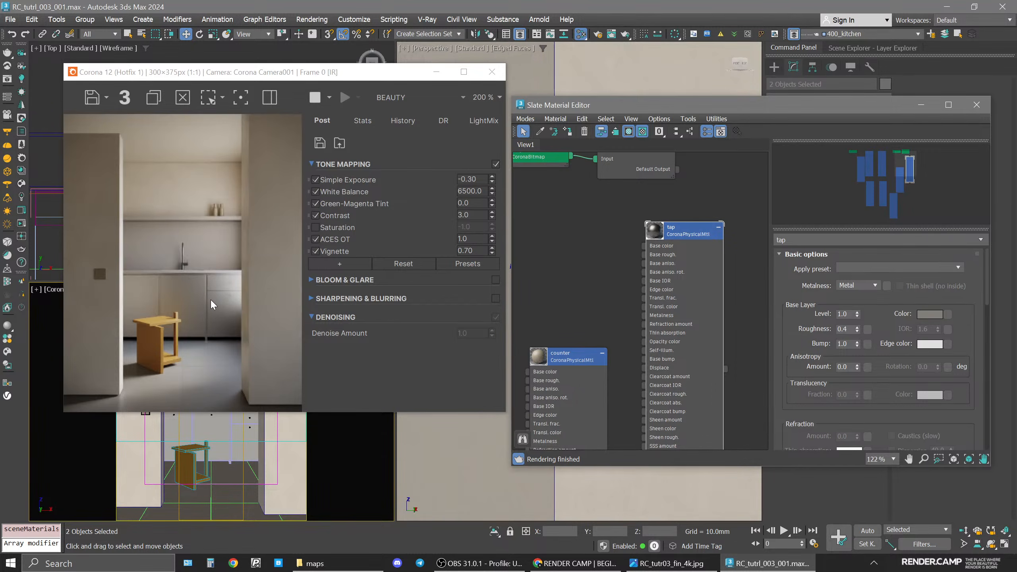
# Duplicate the base_000 material as switcher and assign the copy to the light switch on the foreground wall.
pyautogui.click(586, 307)
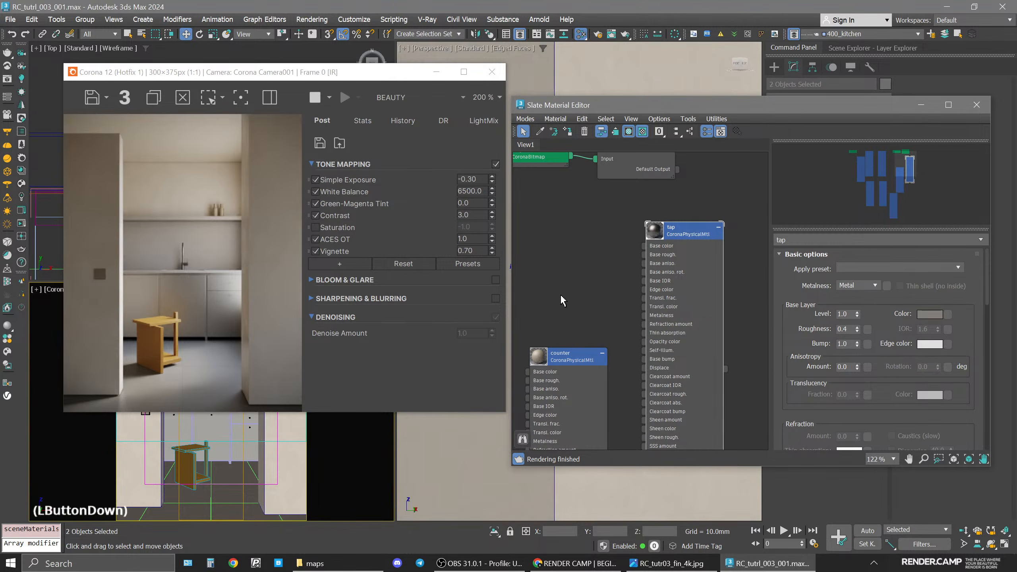
pyautogui.scroll(-6, 586, 307)
pyautogui.moveTo(587, 308); pyautogui.dragTo(630, 294, button='middle')
pyautogui.moveTo(380, 75)
pyautogui.mouseDown()
pyautogui.moveTo(524, 62)
pyautogui.moveTo(397, 80)
pyautogui.mouseUp()
pyautogui.click(146, 411)
pyautogui.moveTo(702, 267); pyautogui.dragTo(579, 229, button='middle')
pyautogui.scroll(4, 579, 229)
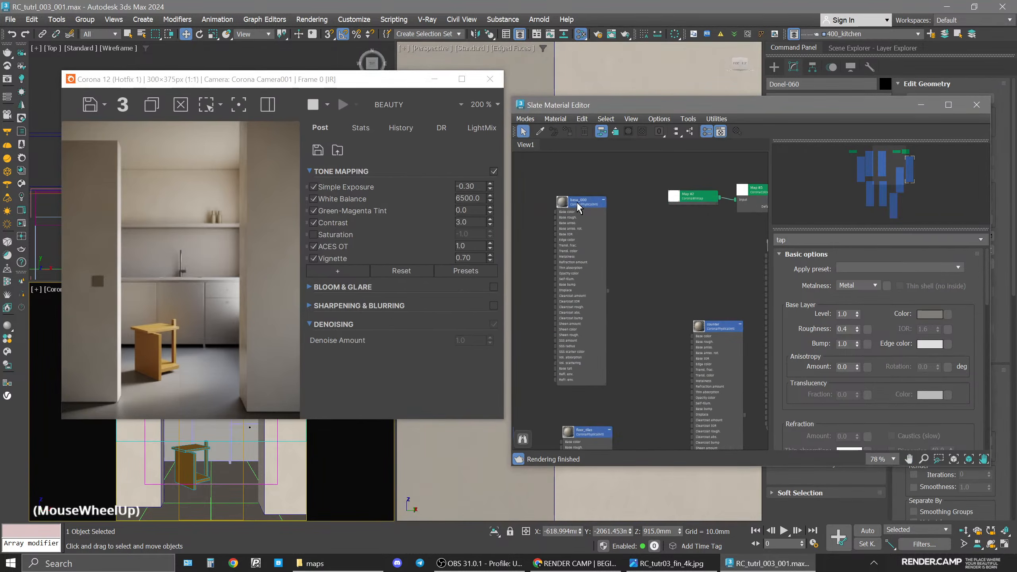
pyautogui.keyDown('shift'); pyautogui.click(642, 226); pyautogui.keyUp('shift')
pyautogui.click(642, 227)
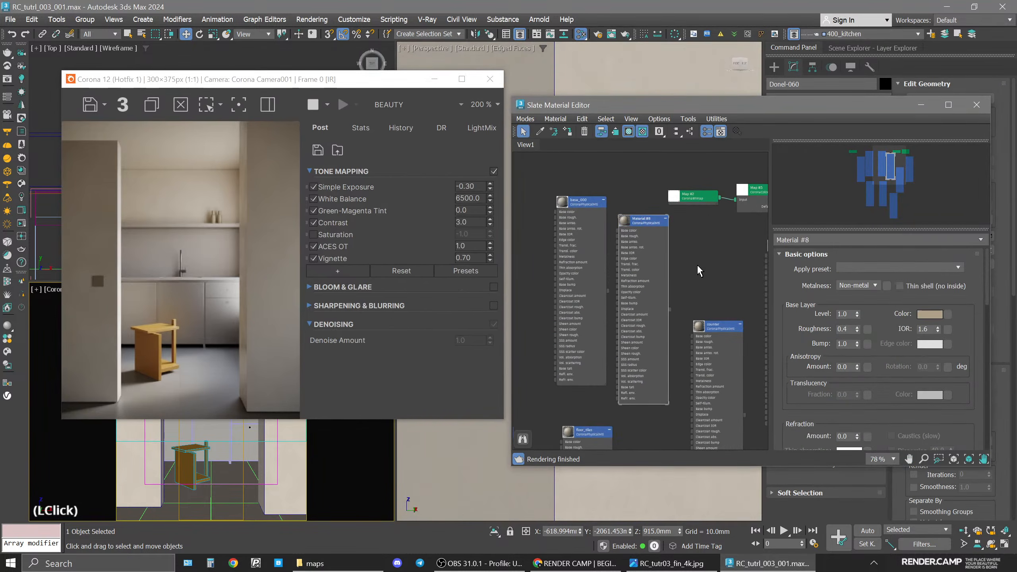
pyautogui.write('switcher')
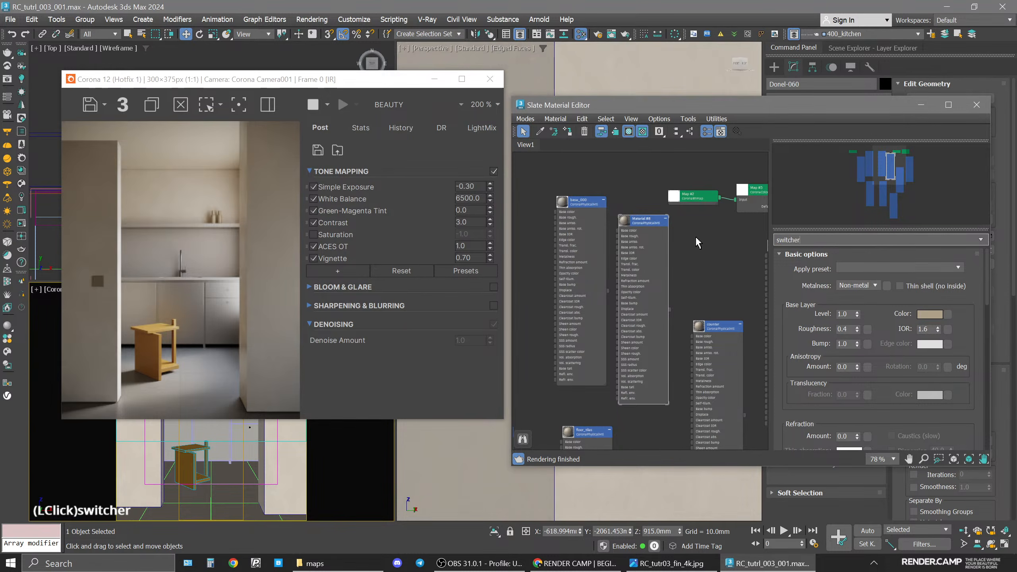
pyautogui.press('Return')
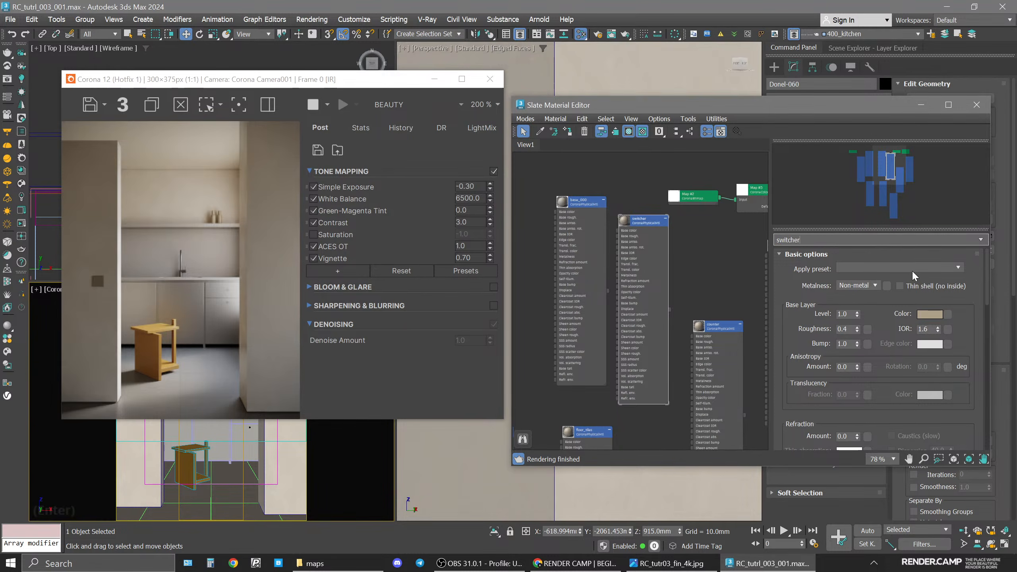
pyautogui.click(640, 219)
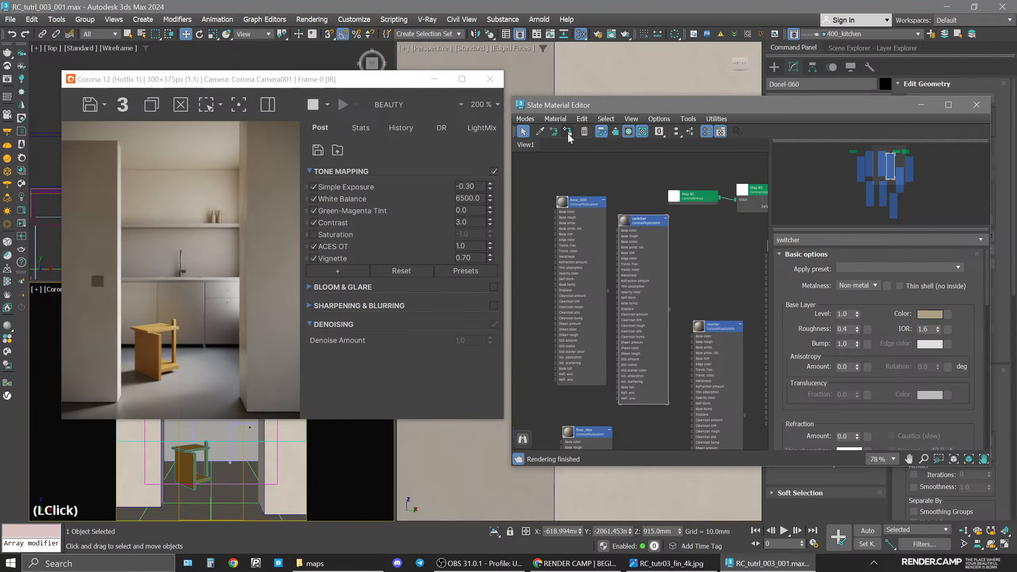
# Copy the base color of the walls material and paste it into the switcher material's base color.
pyautogui.scroll(-2, 601, 239)
pyautogui.moveTo(600, 240); pyautogui.dragTo(647, 239, button='middle')
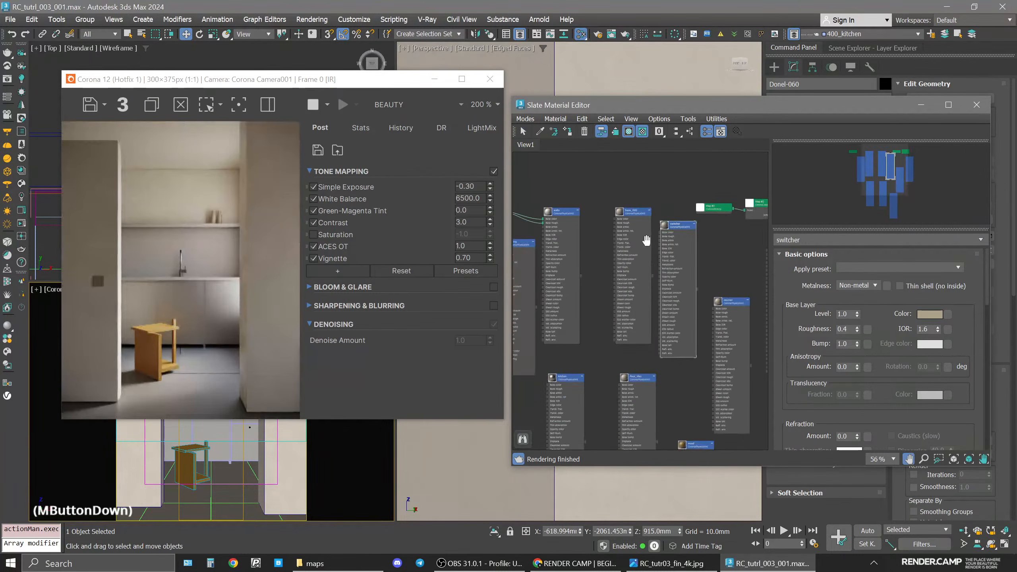
pyautogui.click(563, 206)
pyautogui.click(556, 215)
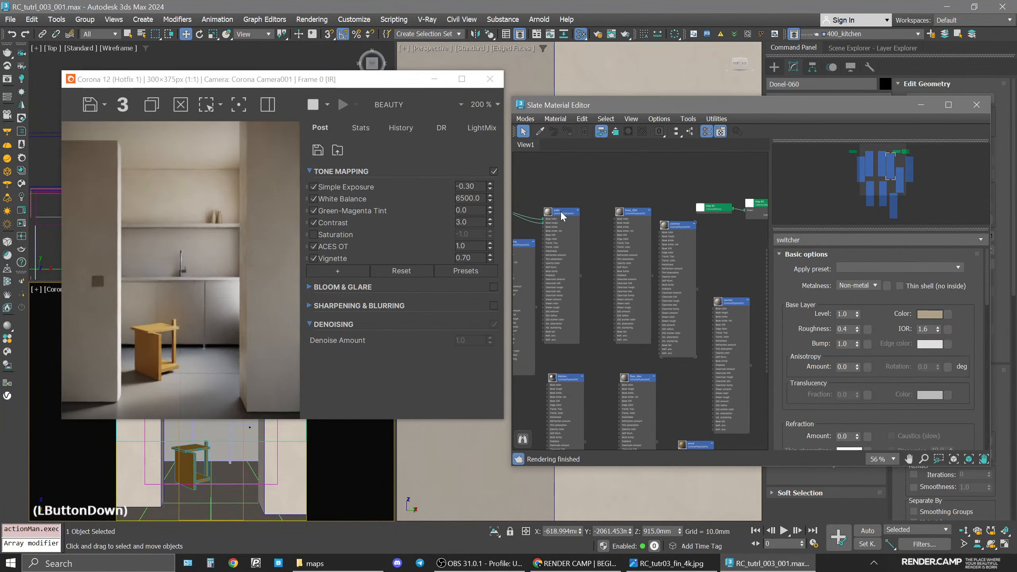
pyautogui.rightClick(934, 319)
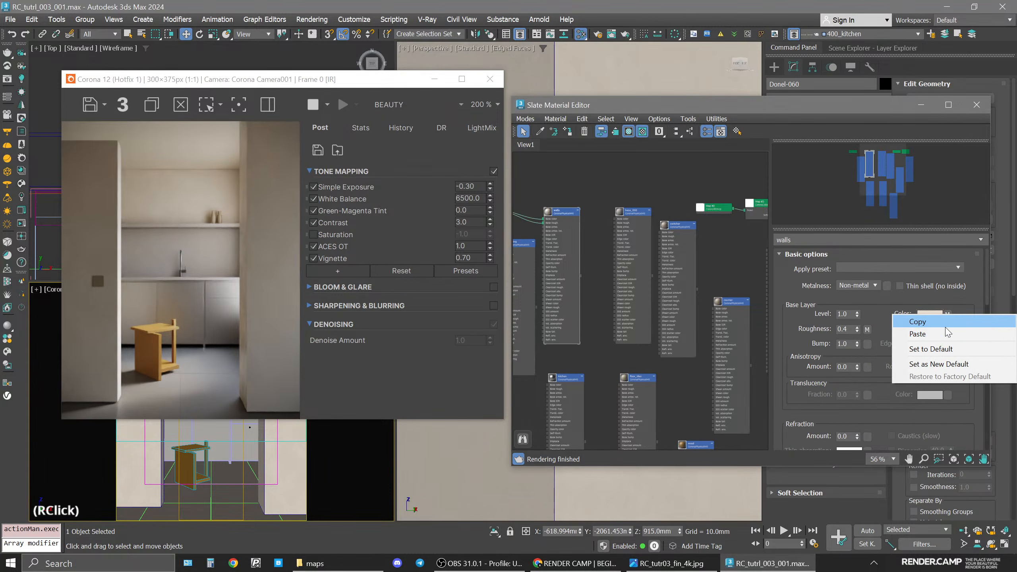
pyautogui.click(921, 321)
pyautogui.scroll(4, 688, 221)
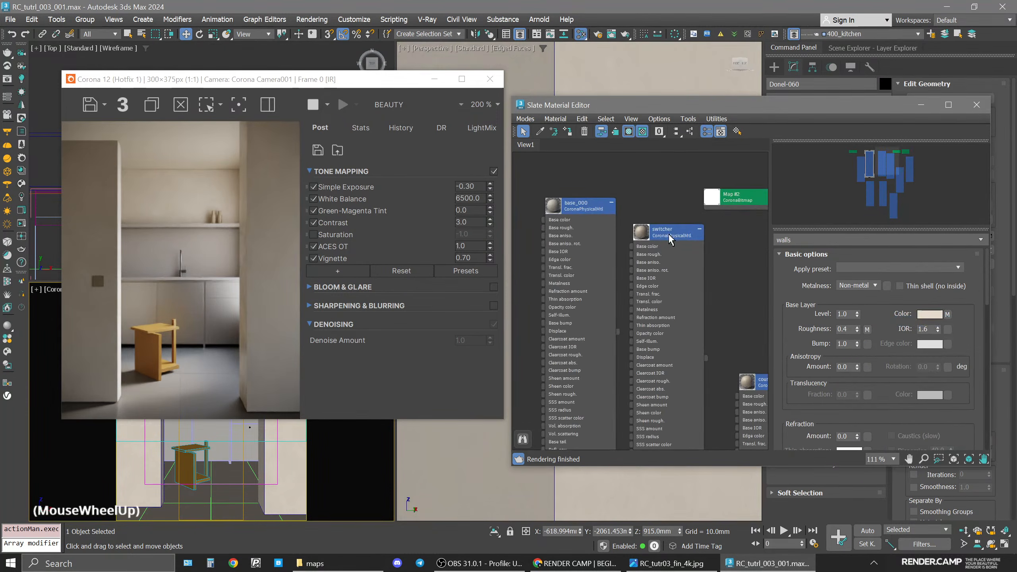
pyautogui.rightClick(928, 317)
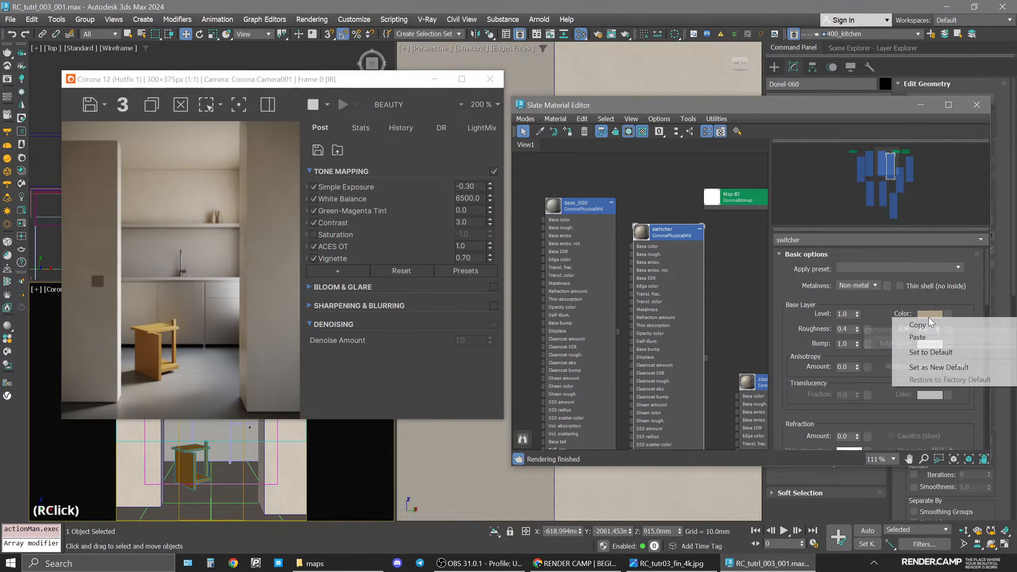
pyautogui.click(920, 331)
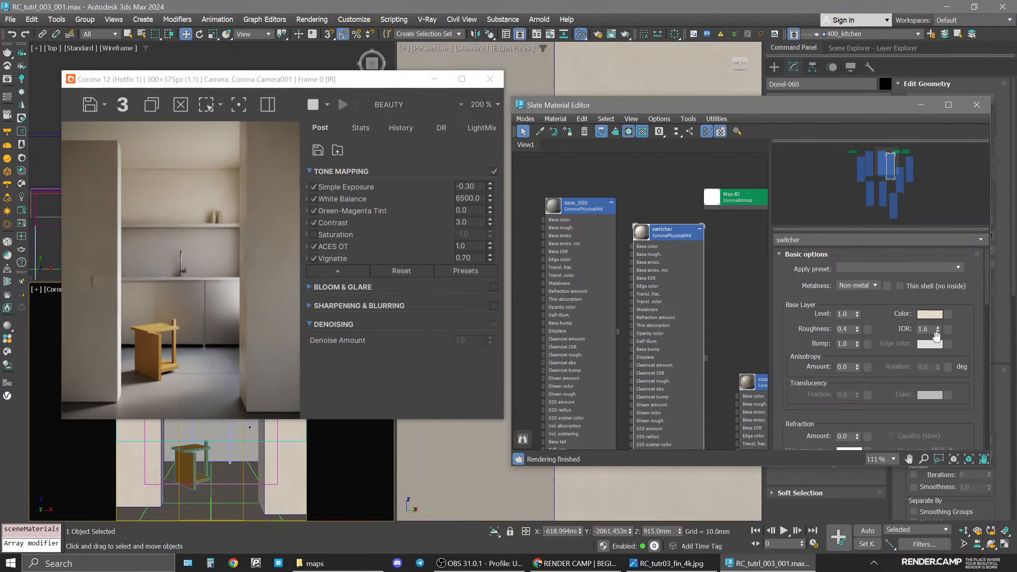
# Set the switcher material's base color value to 215 and accept the color.
pyautogui.click(934, 316)
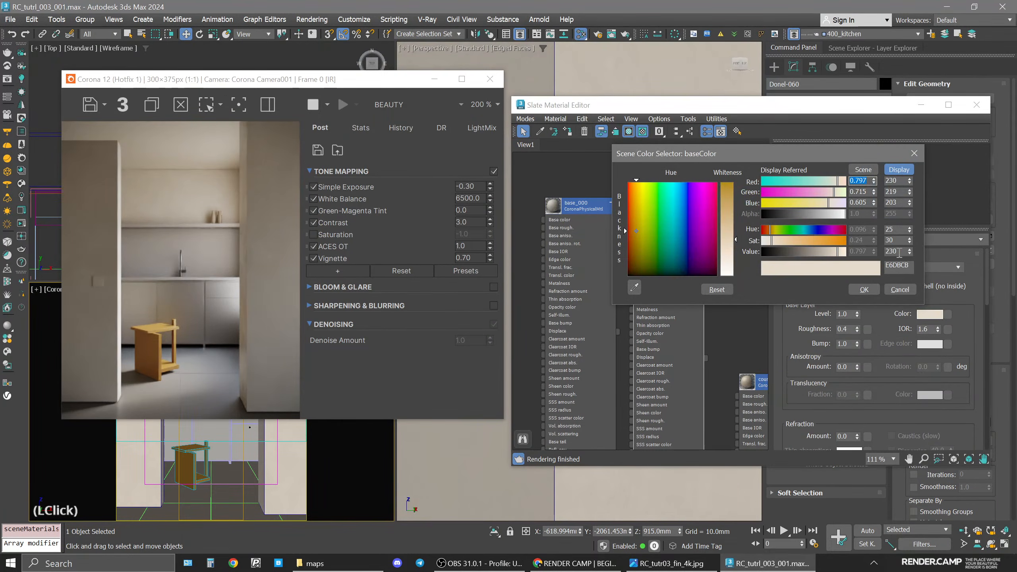
pyautogui.doubleClick(899, 251)
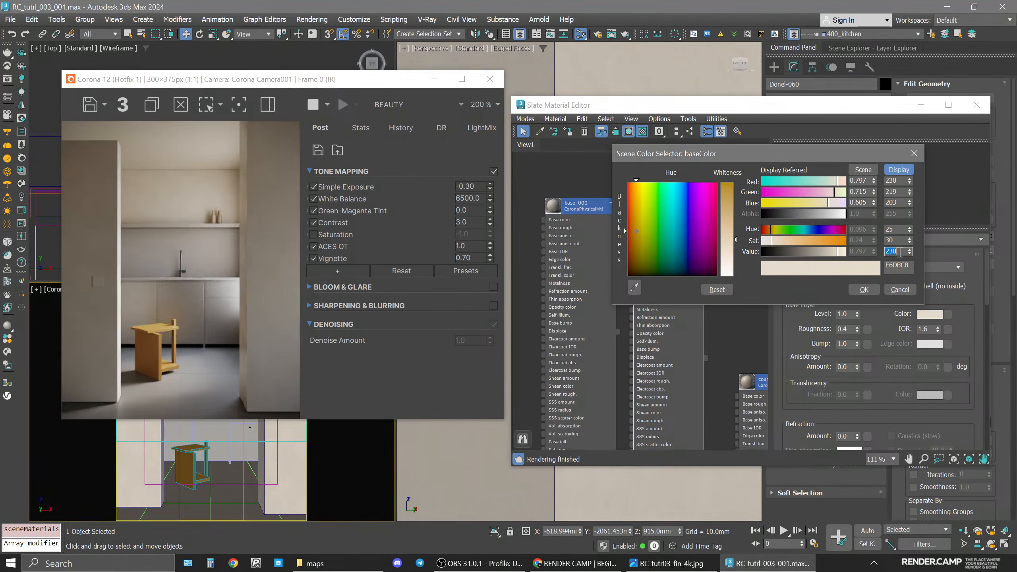
pyautogui.write('215')
pyautogui.press('Return')
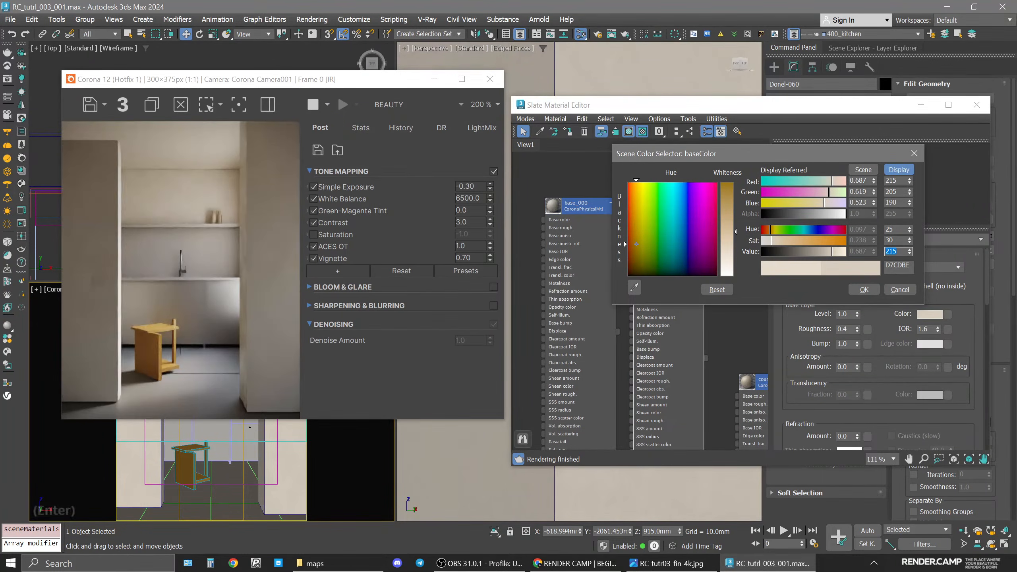
pyautogui.click(864, 289)
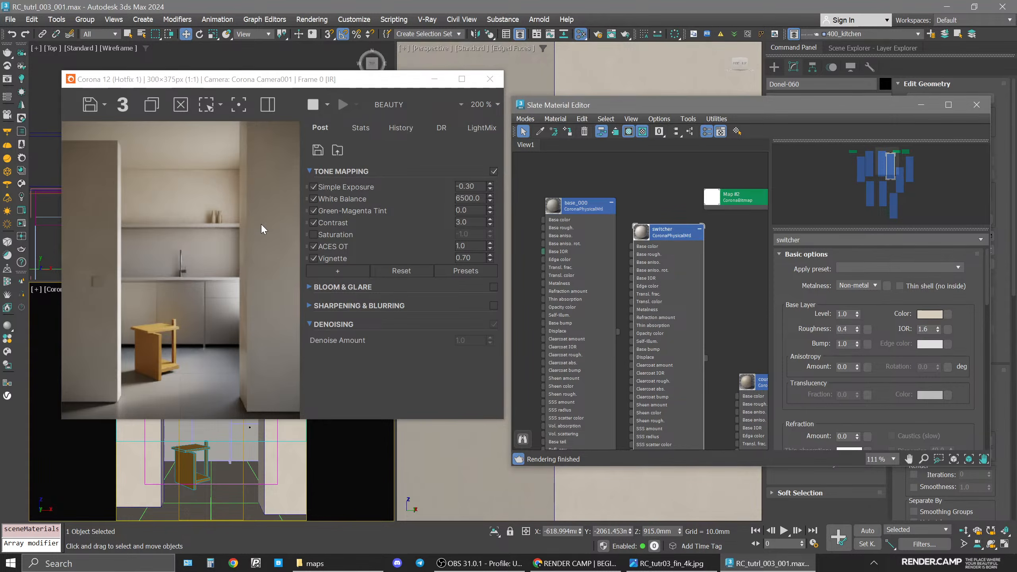
# Save the scene as the new version RC_tutrl_003_002.max.
pyautogui.hotkey('ctrl', 's')
pyautogui.click(741, 263)
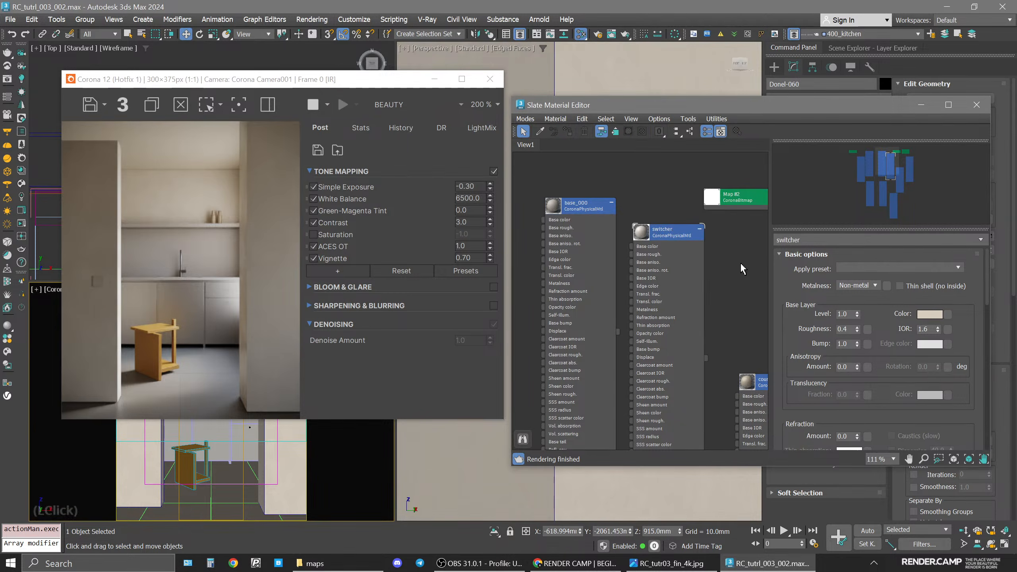
pyautogui.click(740, 262)
pyautogui.scroll(-3, 740, 262)
pyautogui.moveTo(734, 271); pyautogui.dragTo(671, 239, button='middle')
pyautogui.scroll(-2, 678, 322)
pyautogui.click(724, 355)
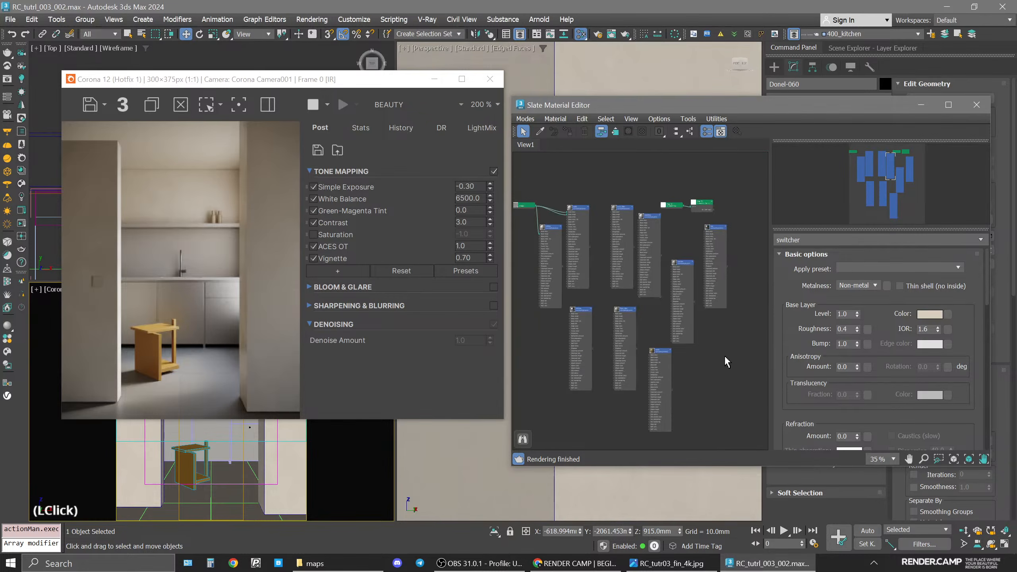
pyautogui.click(723, 371)
pyautogui.click(736, 387)
pyautogui.click(712, 385)
pyautogui.click(718, 376)
pyautogui.click(719, 370)
pyautogui.moveTo(599, 280); pyautogui.dragTo(602, 263, button='middle')
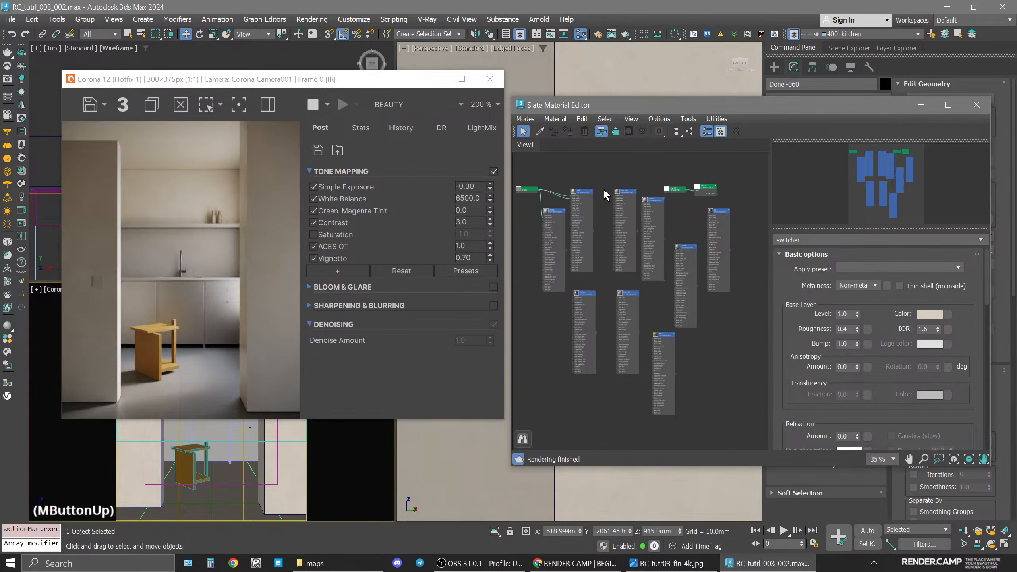
# Select the floor object in the camera view and clear all material and map nodes from the Slate node view.
pyautogui.click(217, 512)
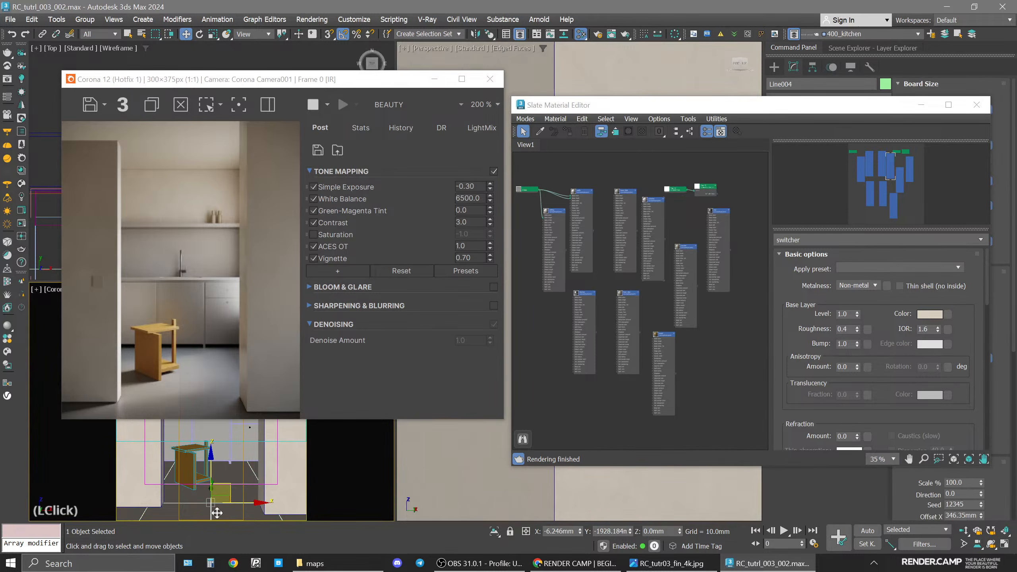
pyautogui.scroll(5, 598, 294)
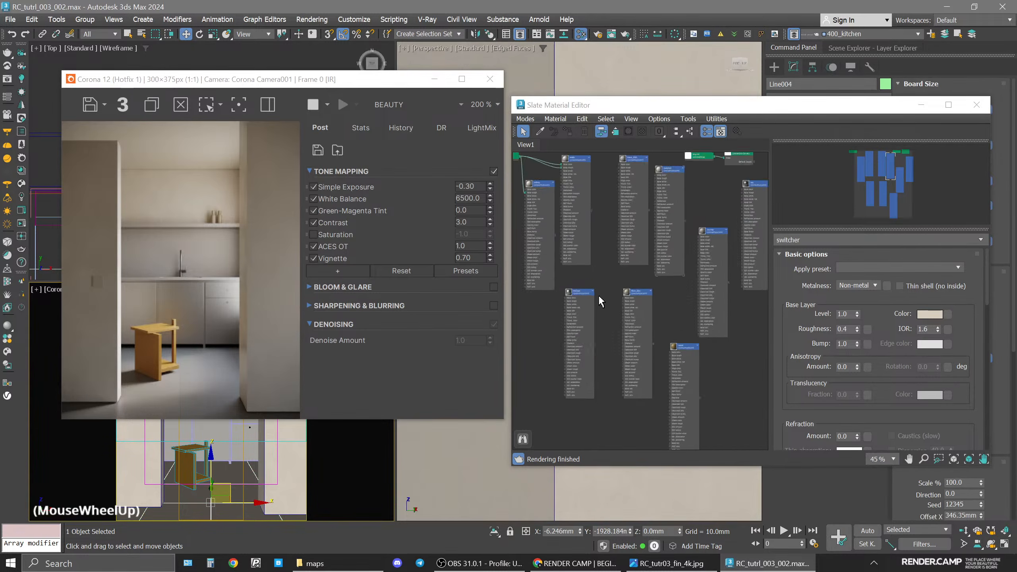
pyautogui.moveTo(705, 332); pyautogui.dragTo(671, 279, button='middle')
pyautogui.scroll(-5, 661, 264)
pyautogui.doubleClick(538, 205)
pyautogui.moveTo(539, 203); pyautogui.dragTo(712, 381)
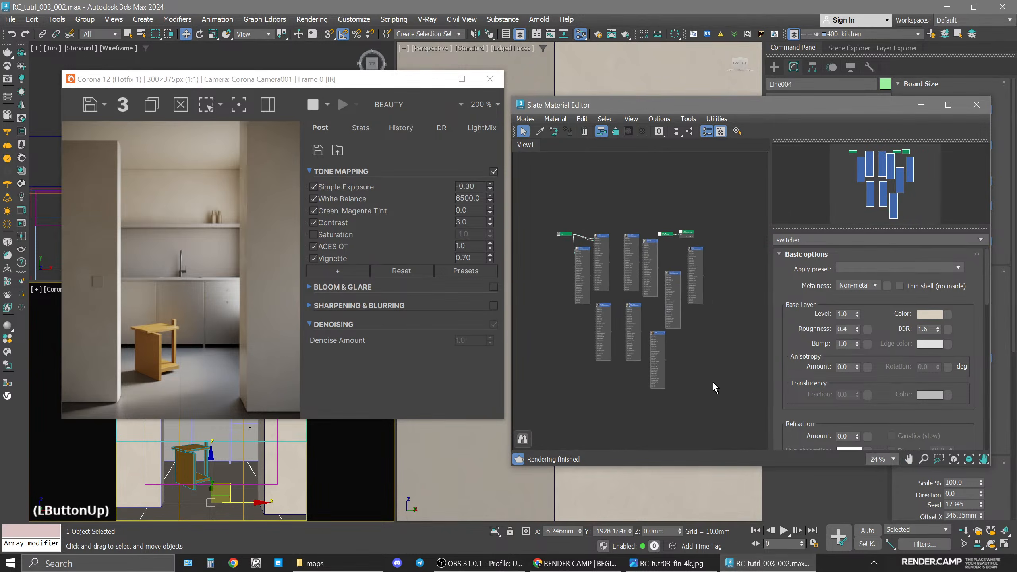
pyautogui.press('Delete')
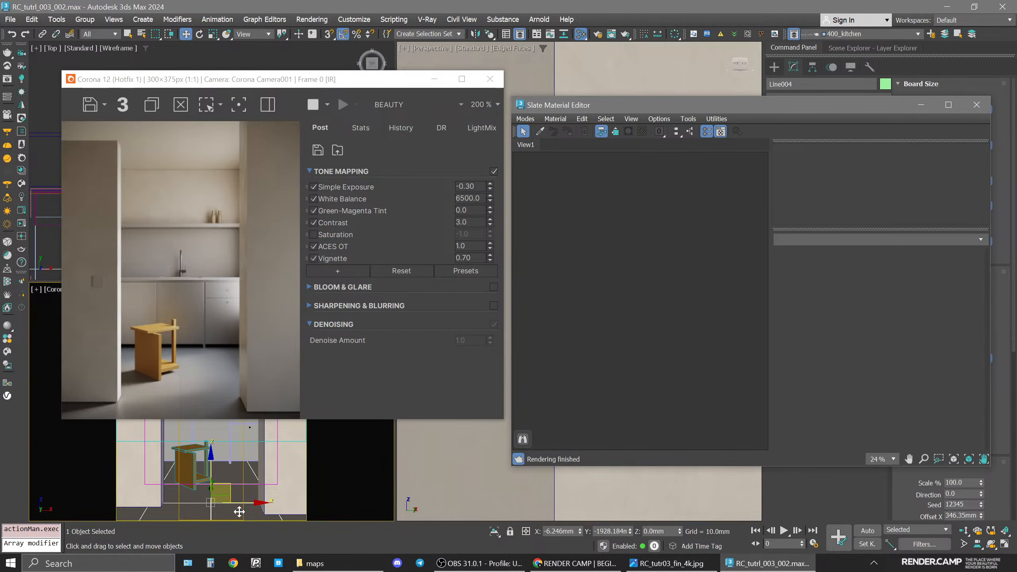
# Pick the floor_tiles material from the floor object into the empty Slate node view.
pyautogui.scroll(-5, 715, 299)
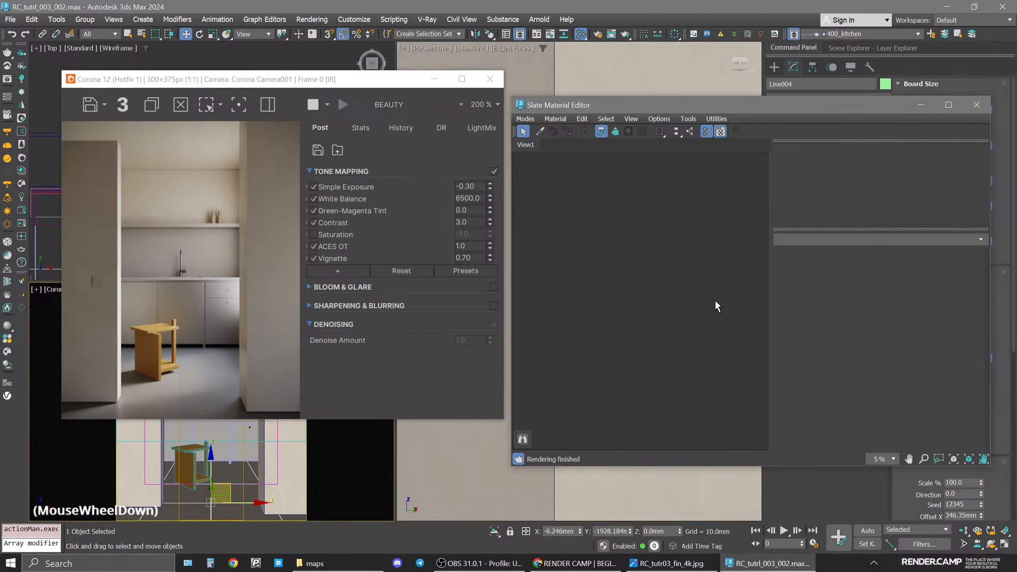
pyautogui.moveTo(696, 317); pyautogui.dragTo(626, 237, button='middle')
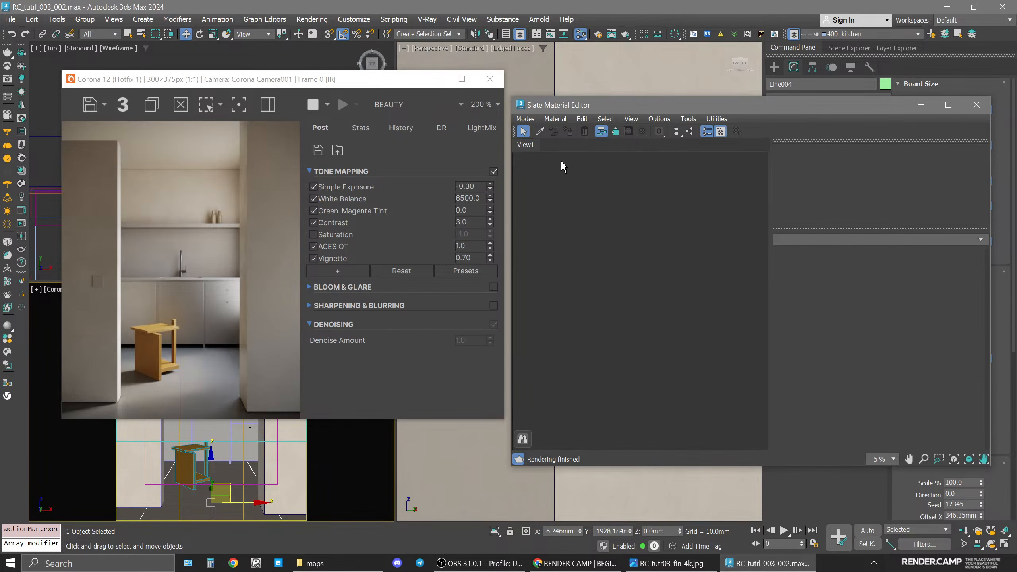
pyautogui.click(540, 133)
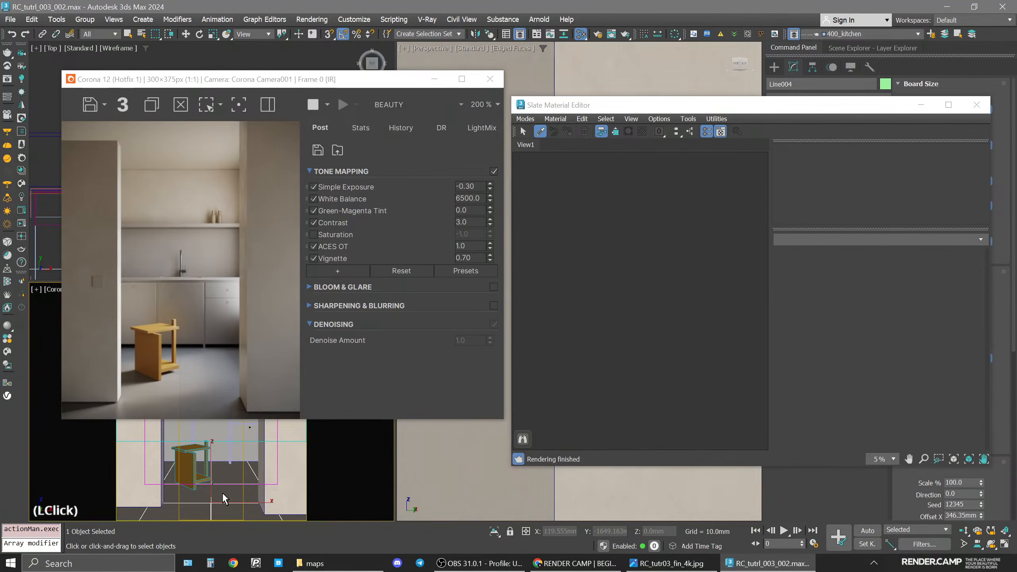
pyautogui.click(224, 492)
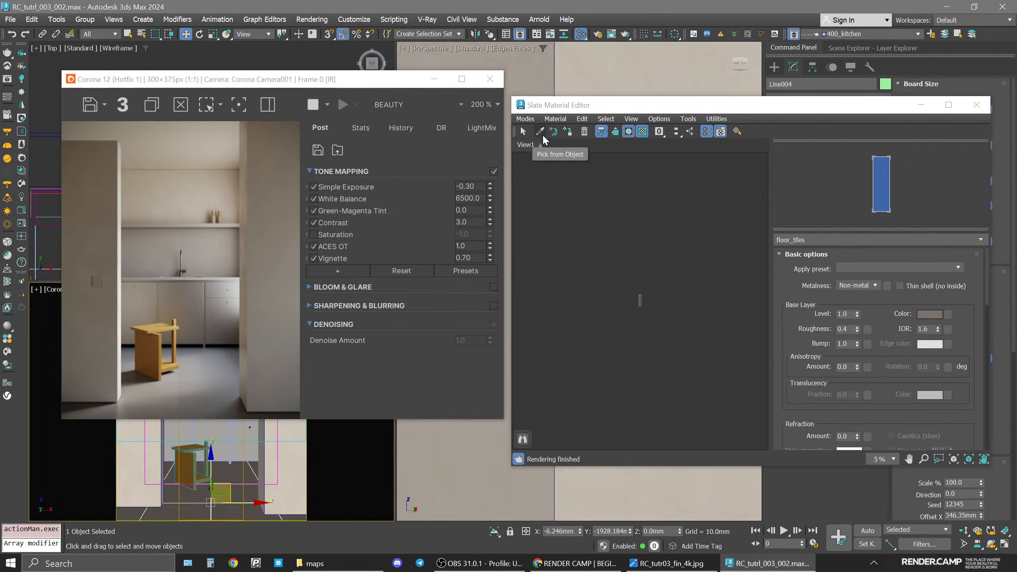
pyautogui.scroll(6, 615, 329)
pyautogui.moveTo(744, 228); pyautogui.dragTo(594, 299, button='middle')
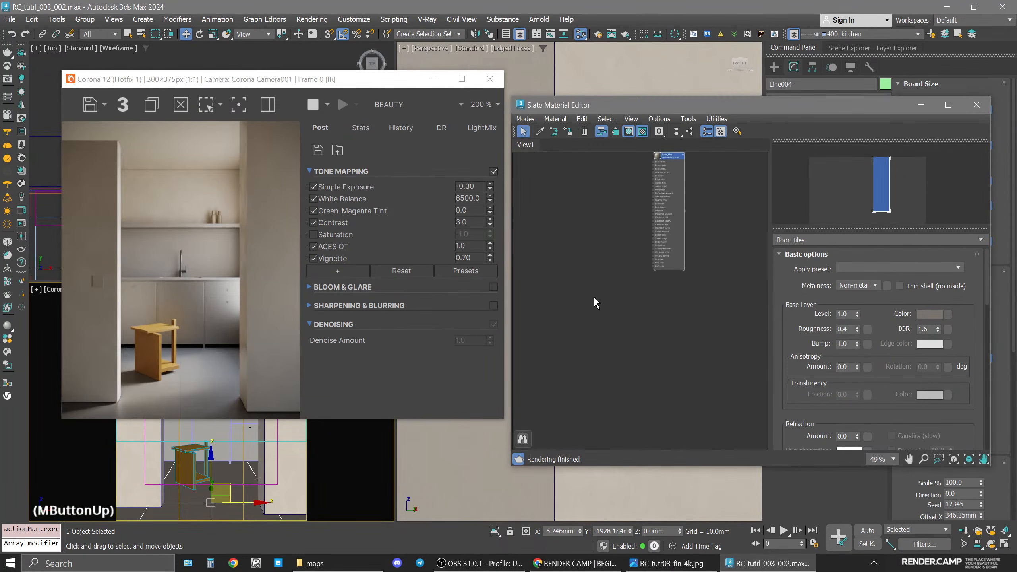
pyautogui.moveTo(662, 186); pyautogui.dragTo(640, 235, button='middle')
pyautogui.scroll(3, 640, 237)
pyautogui.click(649, 215)
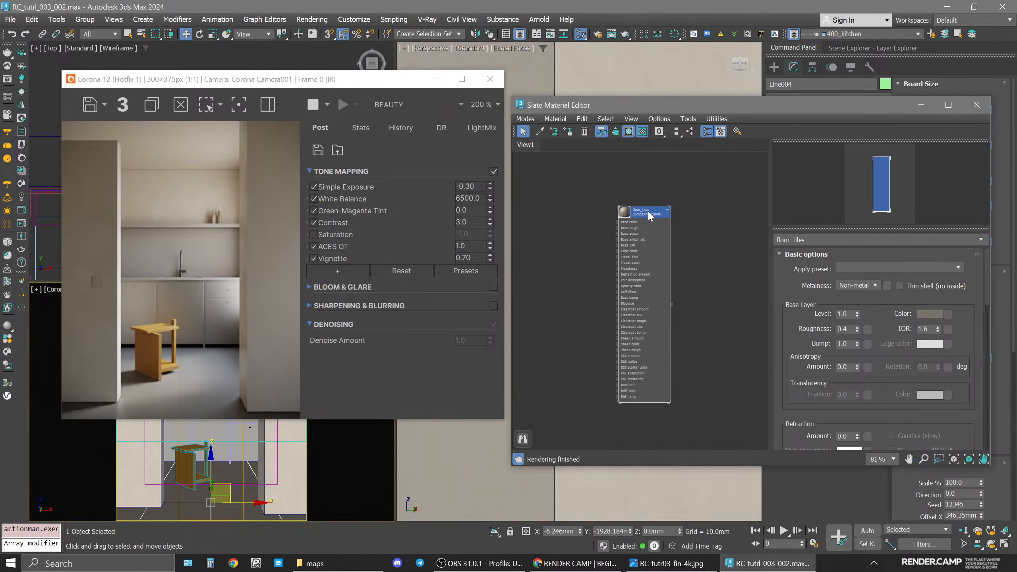
# Check the floor in the reference image RC_tutr03_fin_4k.jpg, return to 3ds Max and open the list of general maps for a new node.
pyautogui.click(666, 564)
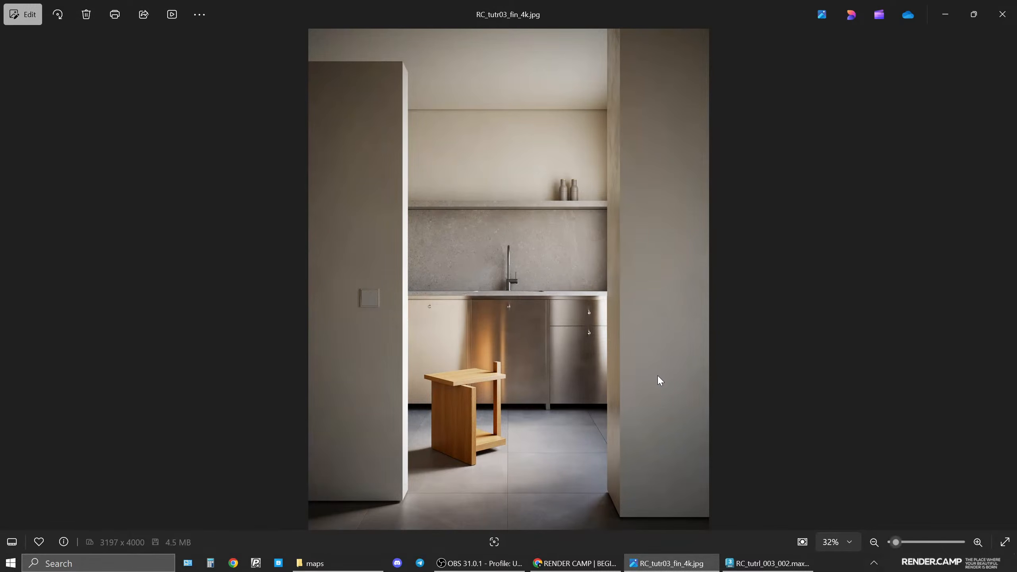
pyautogui.click(767, 563)
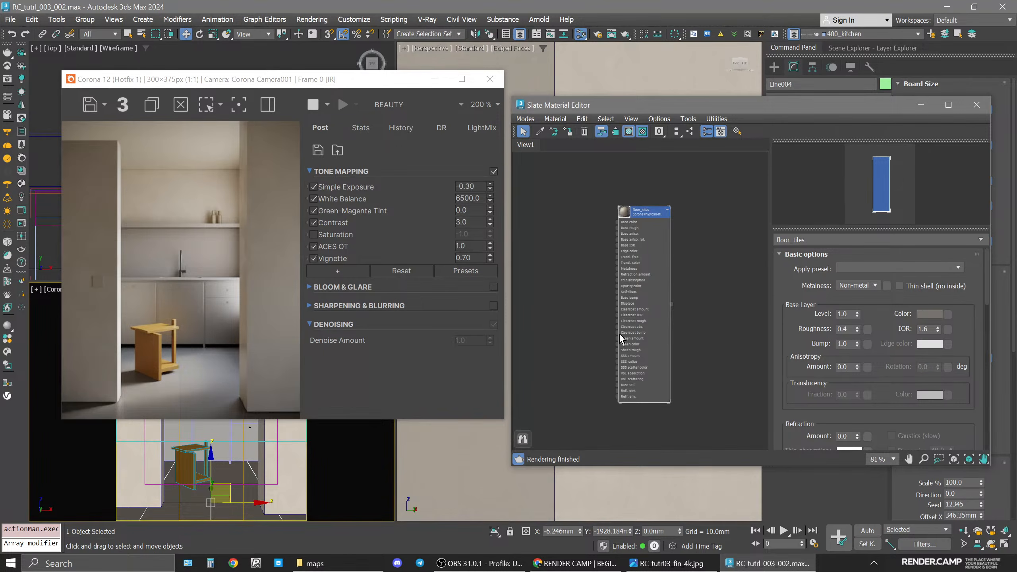
pyautogui.moveTo(560, 290); pyautogui.dragTo(590, 285, button='middle')
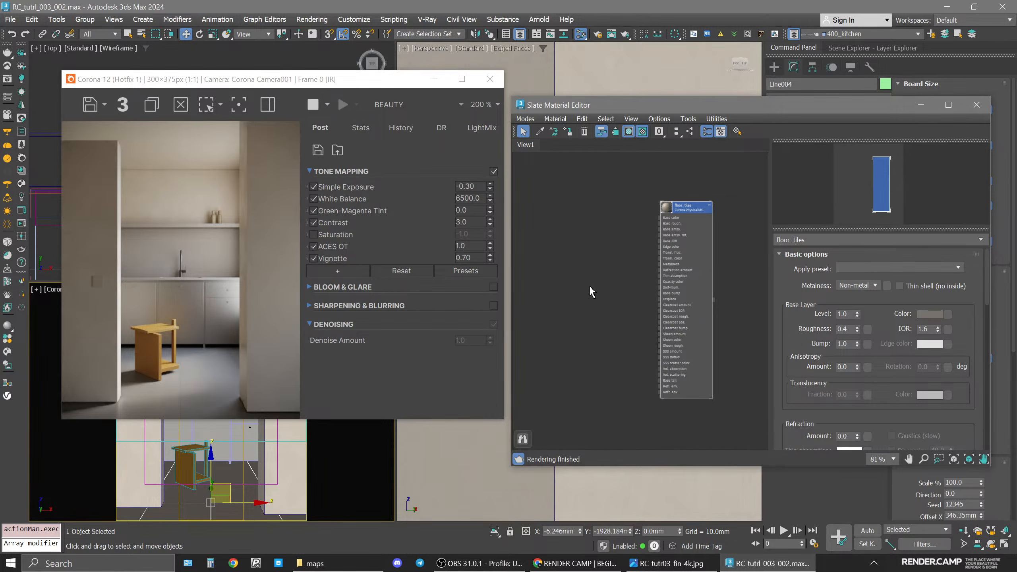
pyautogui.rightClick(580, 246)
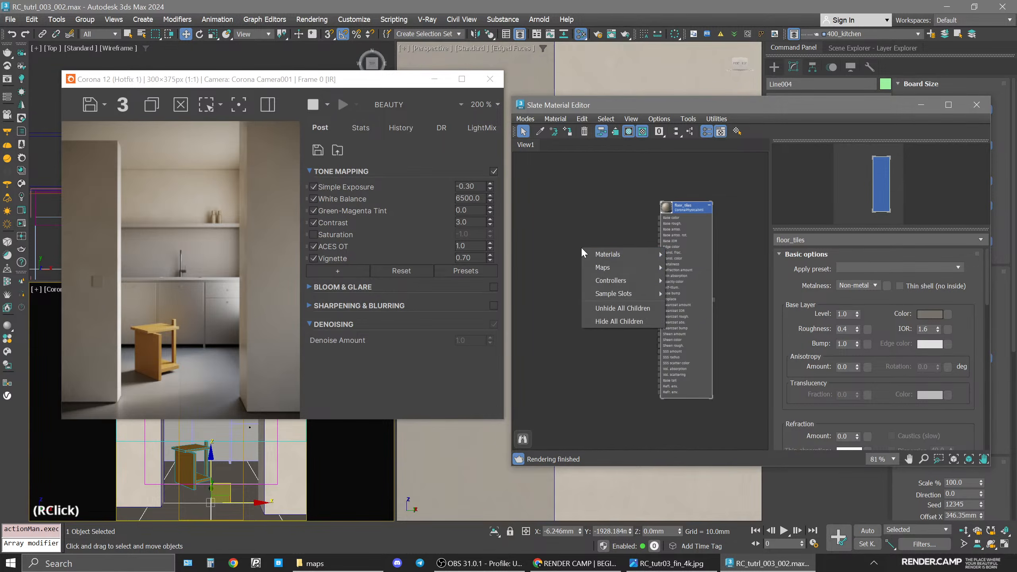
pyautogui.moveTo(591, 274)
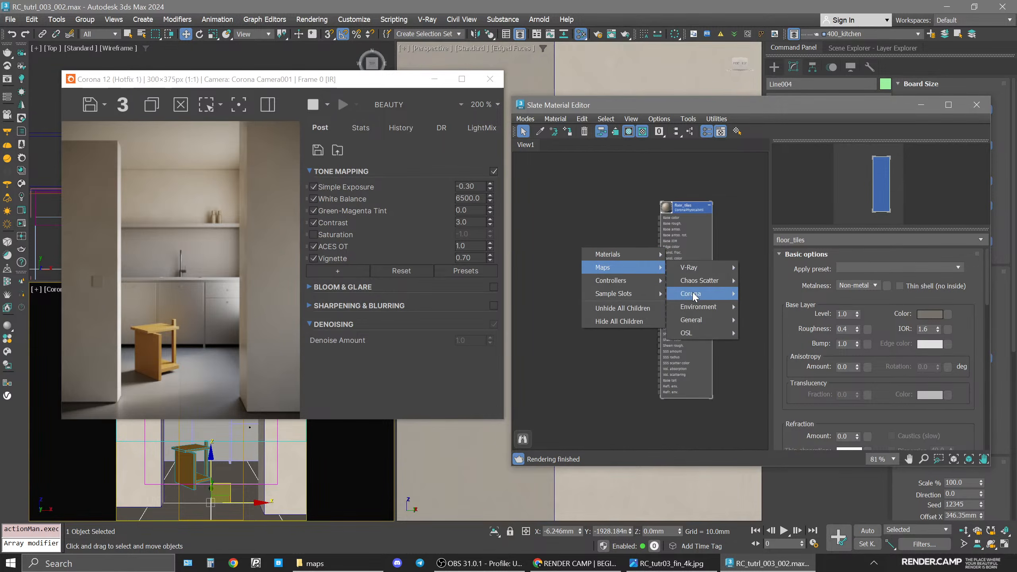
pyautogui.moveTo(693, 321)
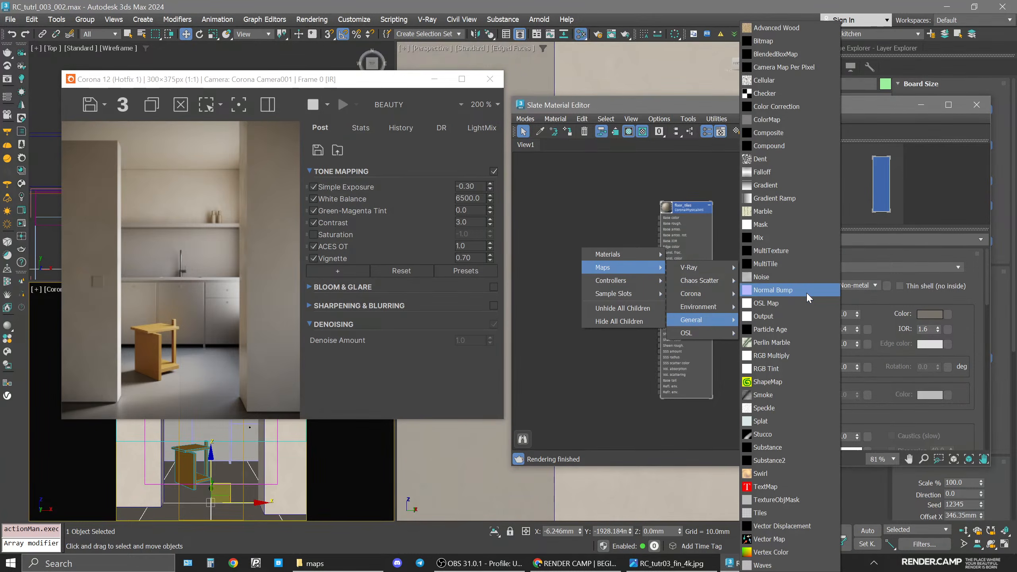
# Create a MultiTexture map node beside the floor_tiles material.
pyautogui.click(780, 250)
pyautogui.moveTo(589, 249); pyautogui.dragTo(590, 223)
pyautogui.scroll(1, 577, 252)
pyautogui.moveTo(577, 253); pyautogui.dragTo(597, 280, button='middle')
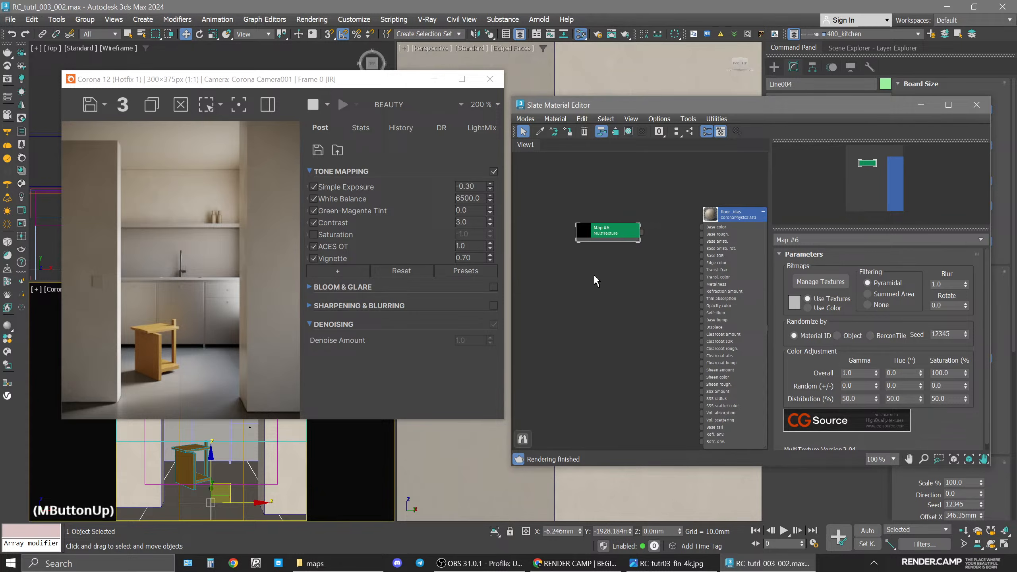
pyautogui.click(595, 226)
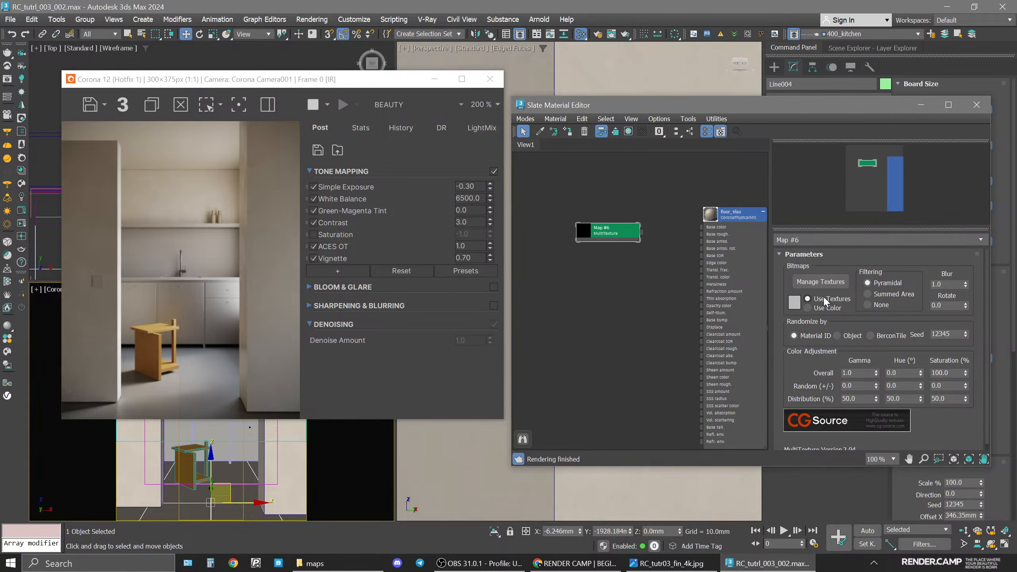
# Start adding bitmaps to the MultiTexture map and browse to the tiles folder inside Desktop, RC_tutrl_003, maps.
pyautogui.click(818, 283)
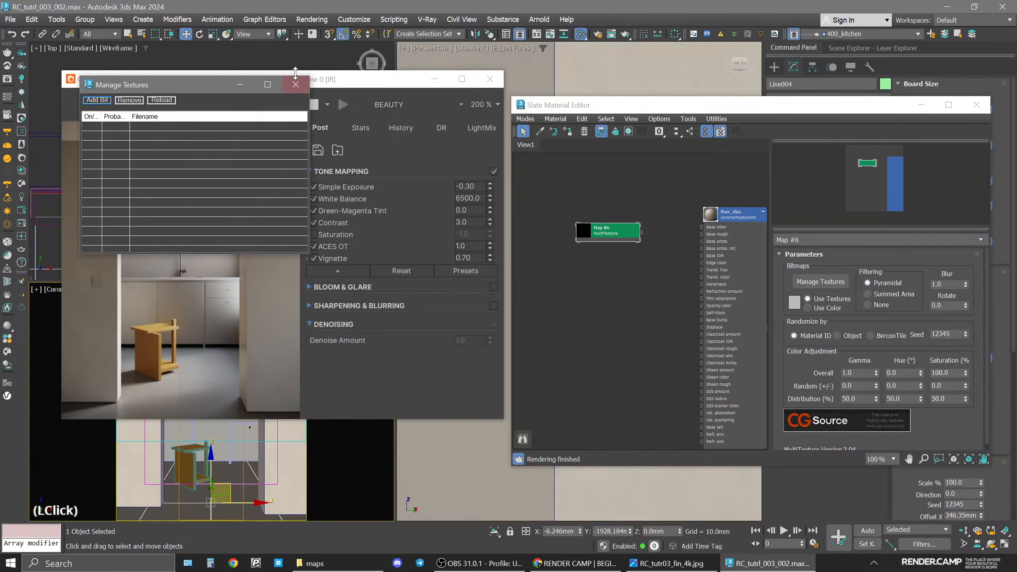
pyautogui.moveTo(203, 82); pyautogui.dragTo(465, 196)
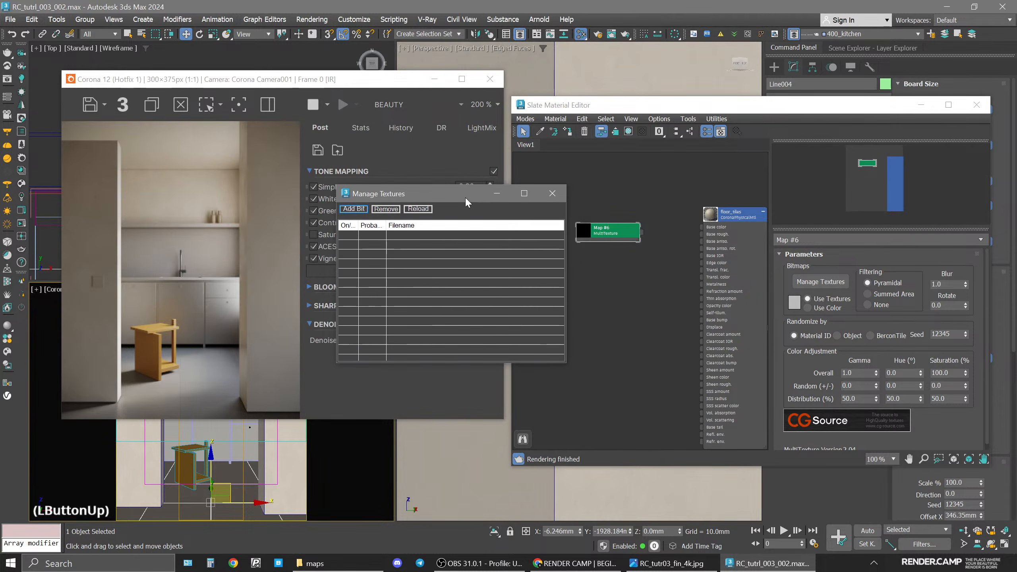
pyautogui.click(353, 209)
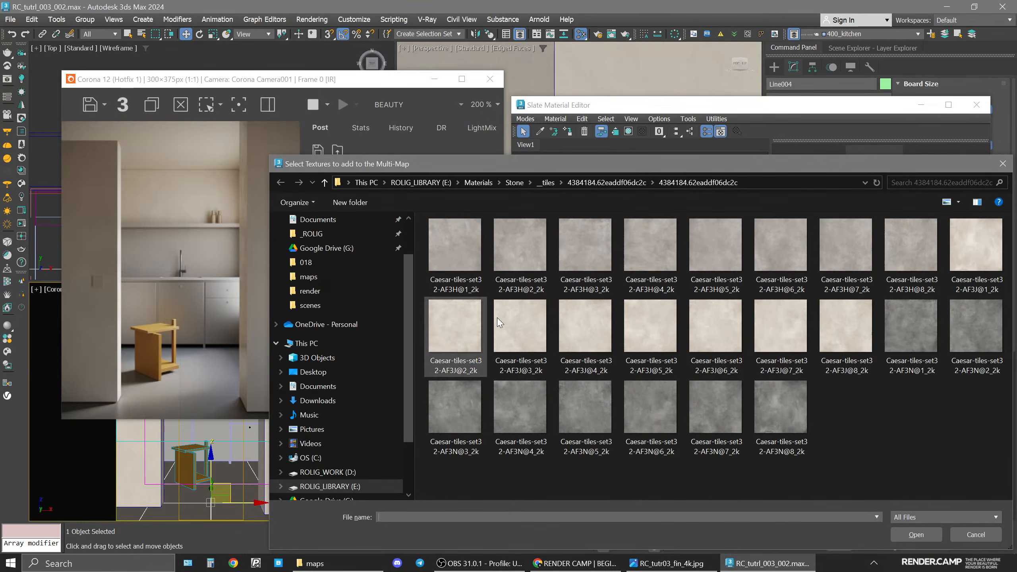
pyautogui.scroll(3, 346, 263)
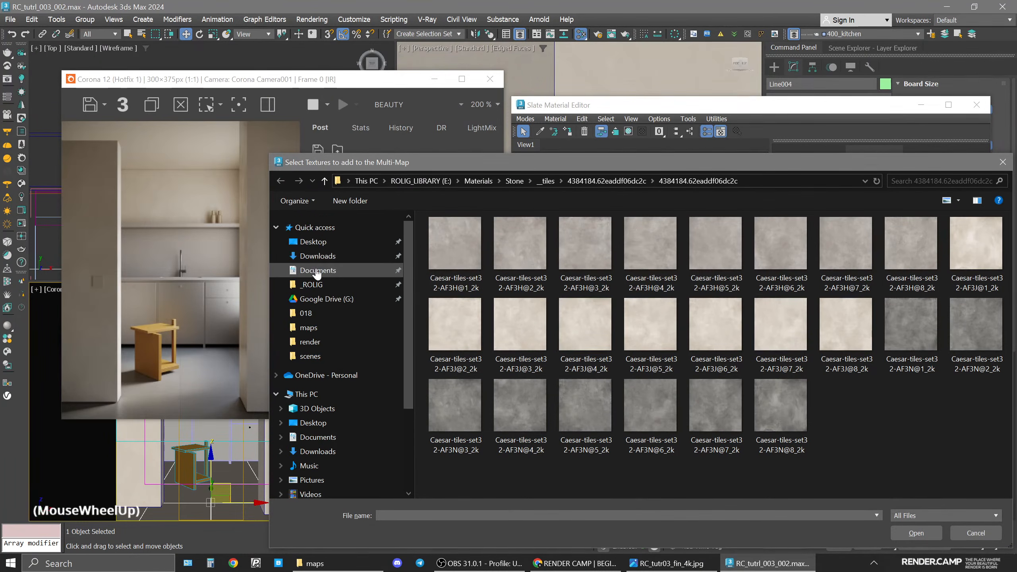
pyautogui.click(314, 241)
pyautogui.doubleClick(476, 258)
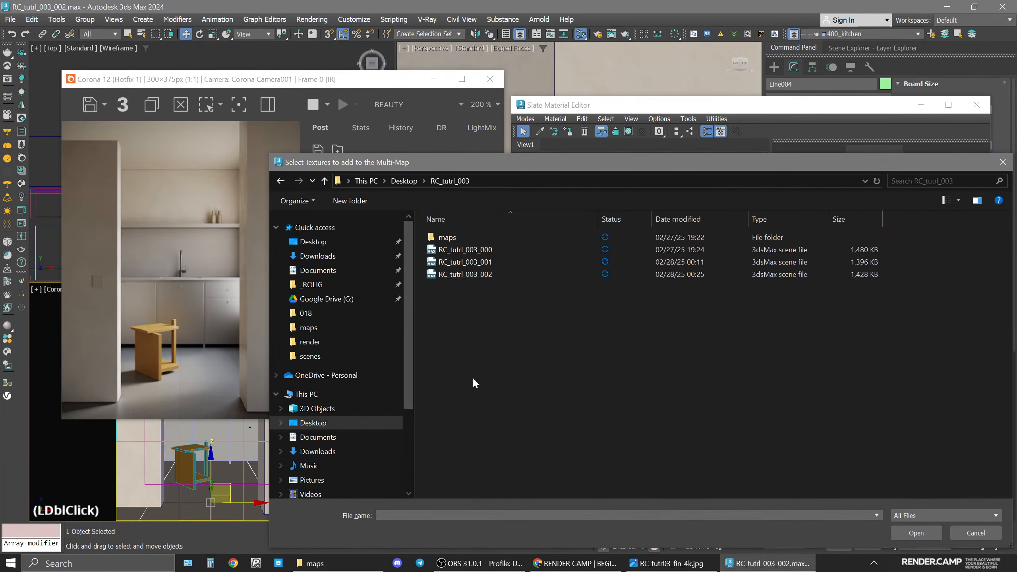
pyautogui.doubleClick(445, 237)
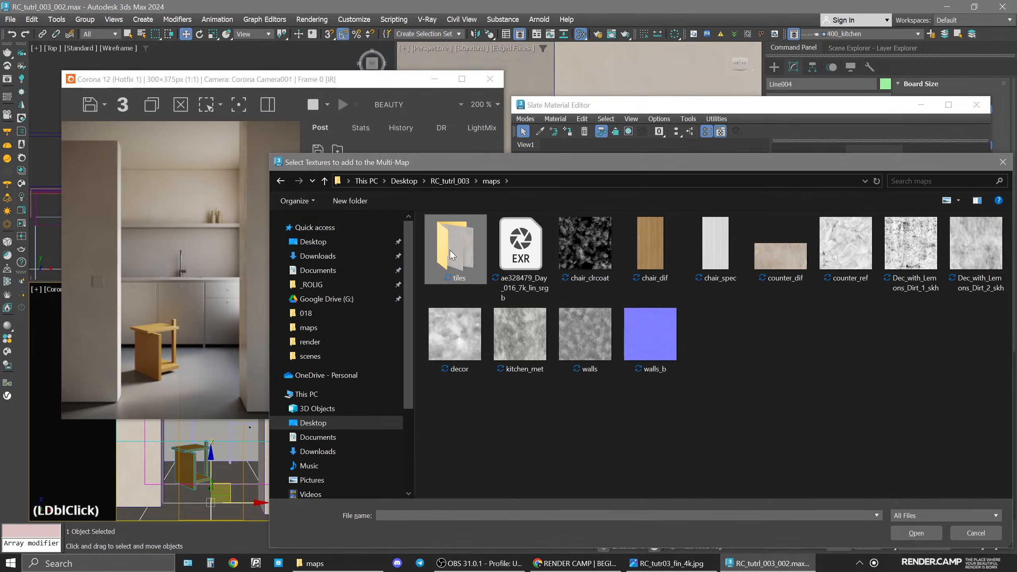
pyautogui.doubleClick(450, 252)
pyautogui.click(704, 437)
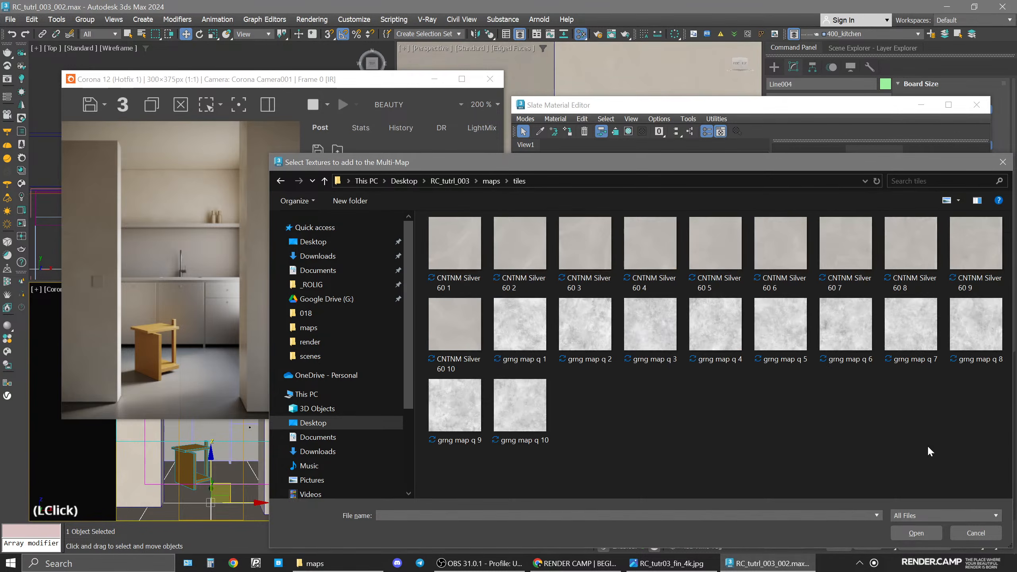
# Load the ten textures grng map q 1 to grng map q 10 into the MultiTexture map and close the texture manager.
pyautogui.click(513, 318)
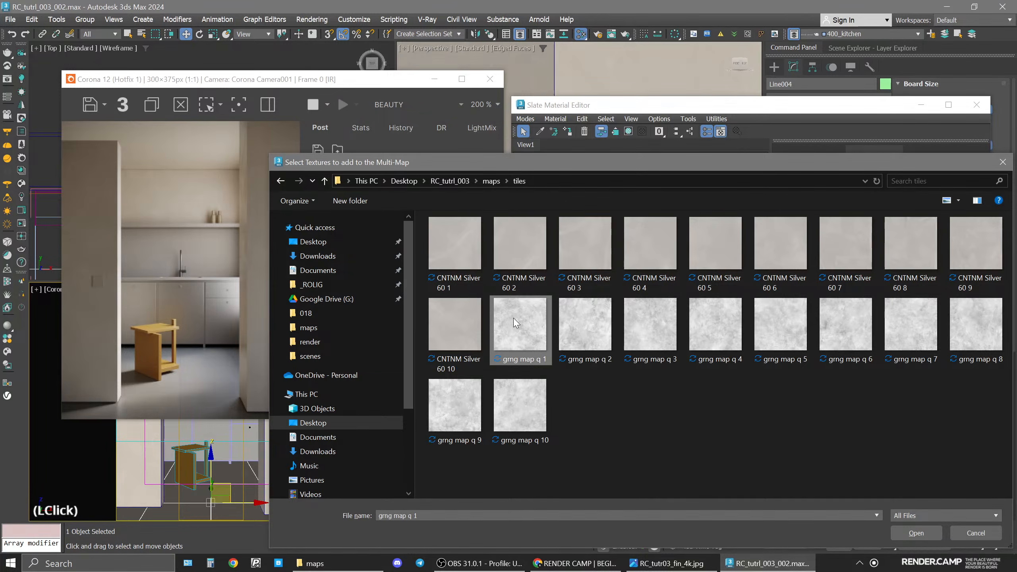
pyautogui.keyDown('shift'); pyautogui.click(532, 435); pyautogui.keyUp('shift')
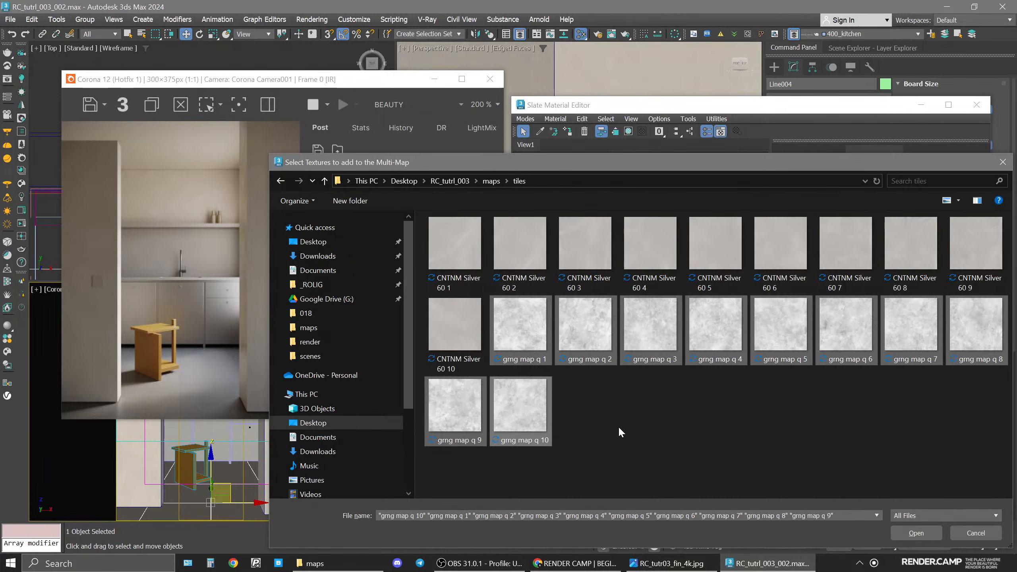
pyautogui.click(916, 532)
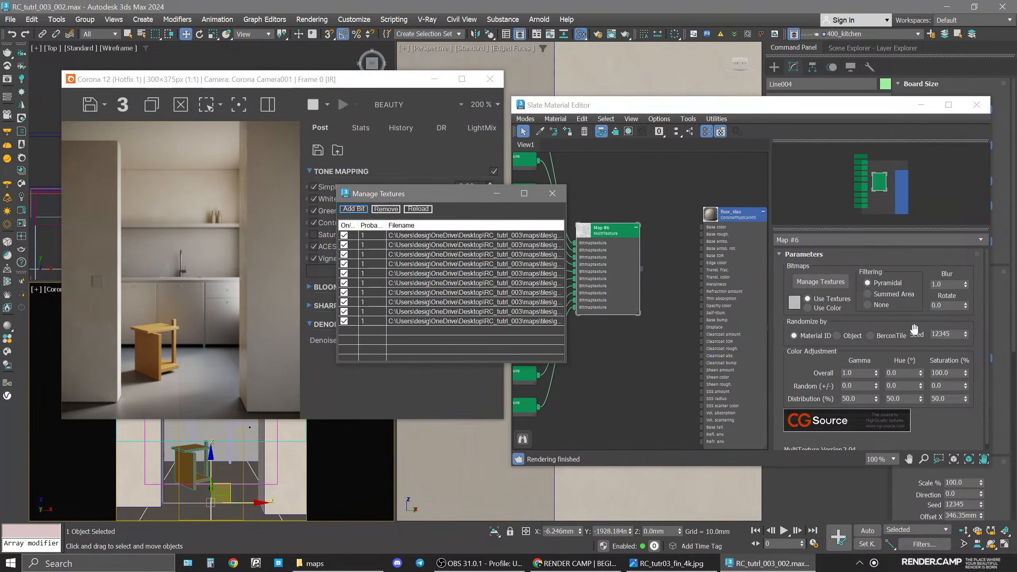
pyautogui.moveTo(464, 195); pyautogui.dragTo(467, 222)
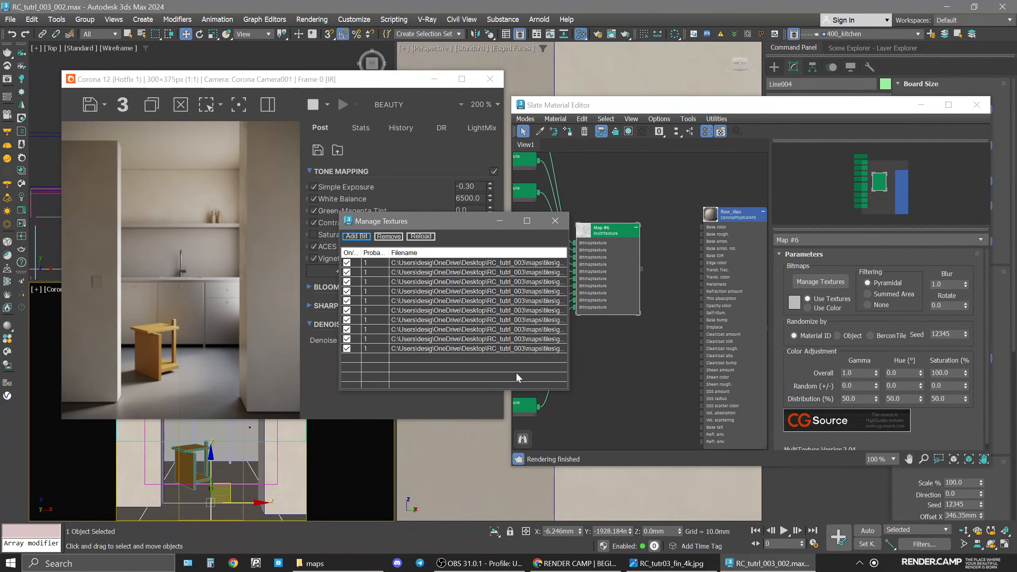
pyautogui.click(554, 221)
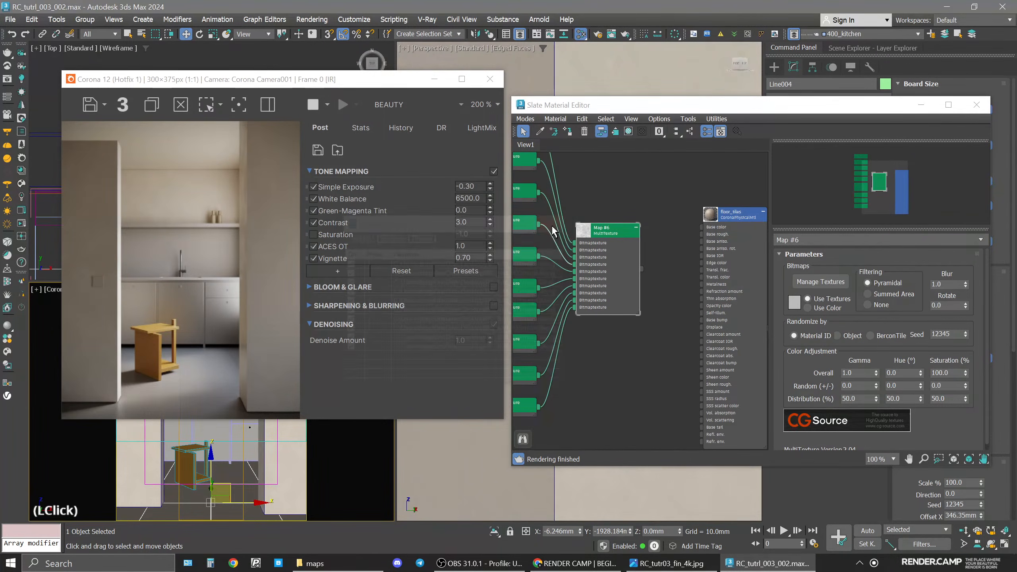
# Connect the MultiTexture map to the Base rough. input of the floor_tiles material and place its node closer to the material.
pyautogui.moveTo(611, 248); pyautogui.dragTo(648, 256, button='middle')
pyautogui.scroll(-3, 622, 210)
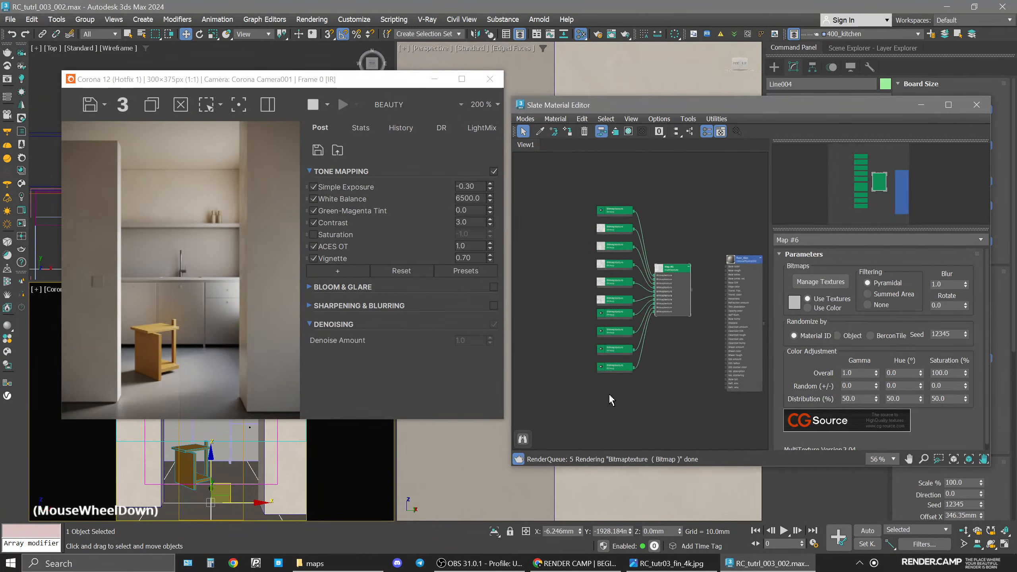
pyautogui.moveTo(686, 326); pyautogui.dragTo(613, 321, button='middle')
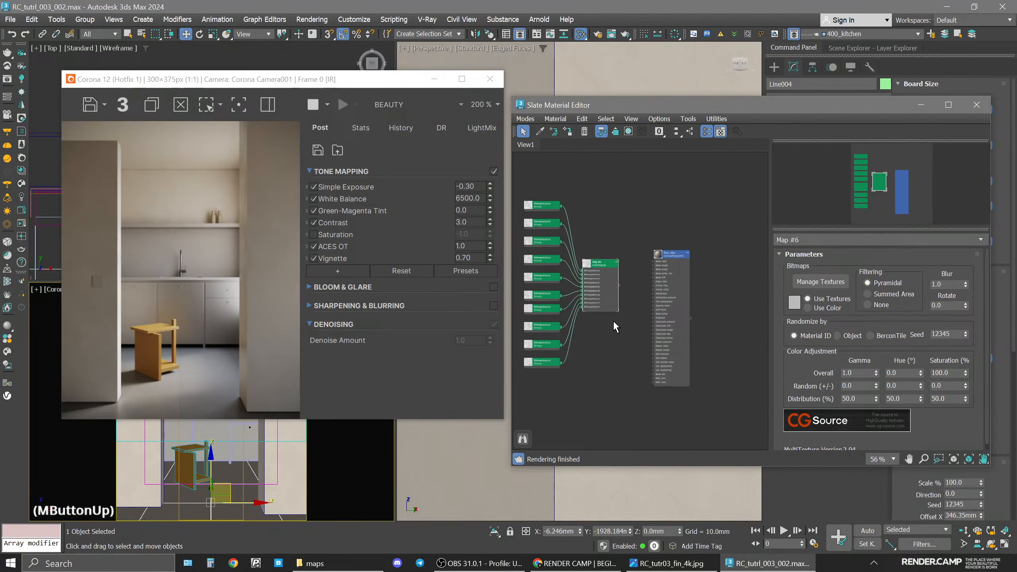
pyautogui.scroll(2, 596, 261)
pyautogui.moveTo(596, 263); pyautogui.dragTo(597, 259)
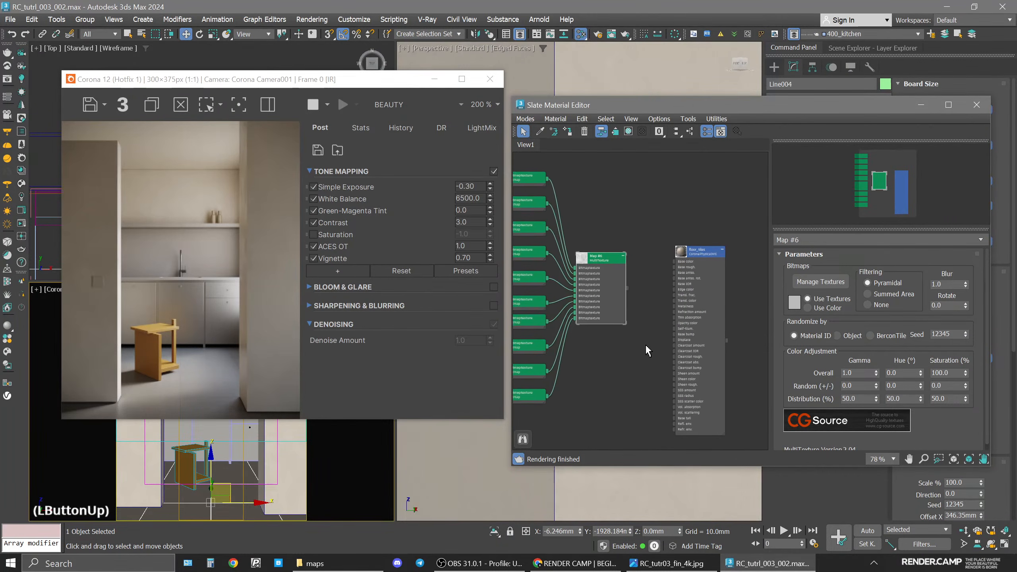
pyautogui.scroll(3, 638, 285)
pyautogui.moveTo(630, 295); pyautogui.dragTo(726, 256)
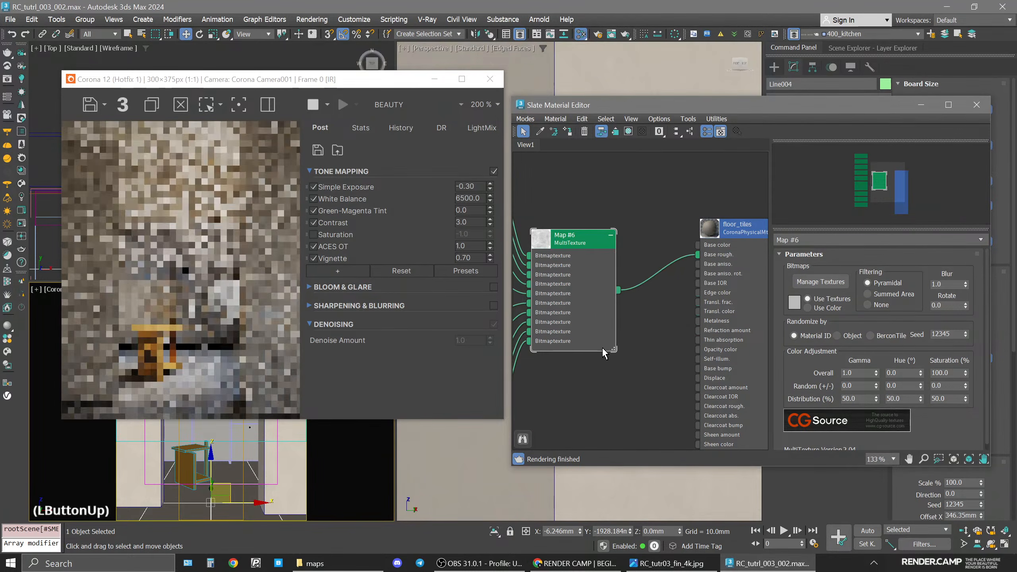
pyautogui.moveTo(573, 247); pyautogui.dragTo(618, 244)
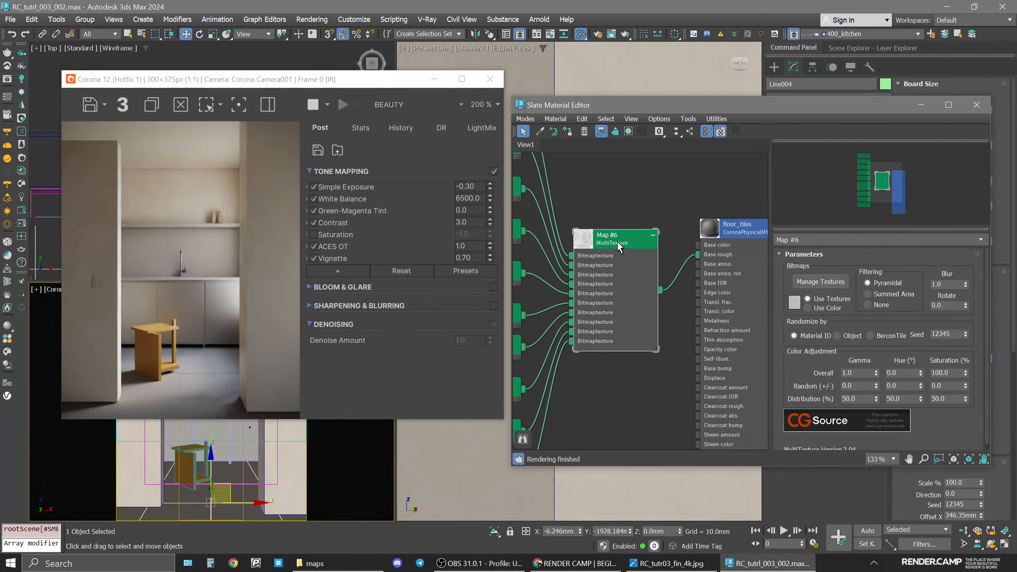
# Enable 2D Pan Zoom Mode for the Corona camera view and show the MultiTexture map as shaded material in the viewport.
pyautogui.moveTo(258, 80); pyautogui.dragTo(482, 72)
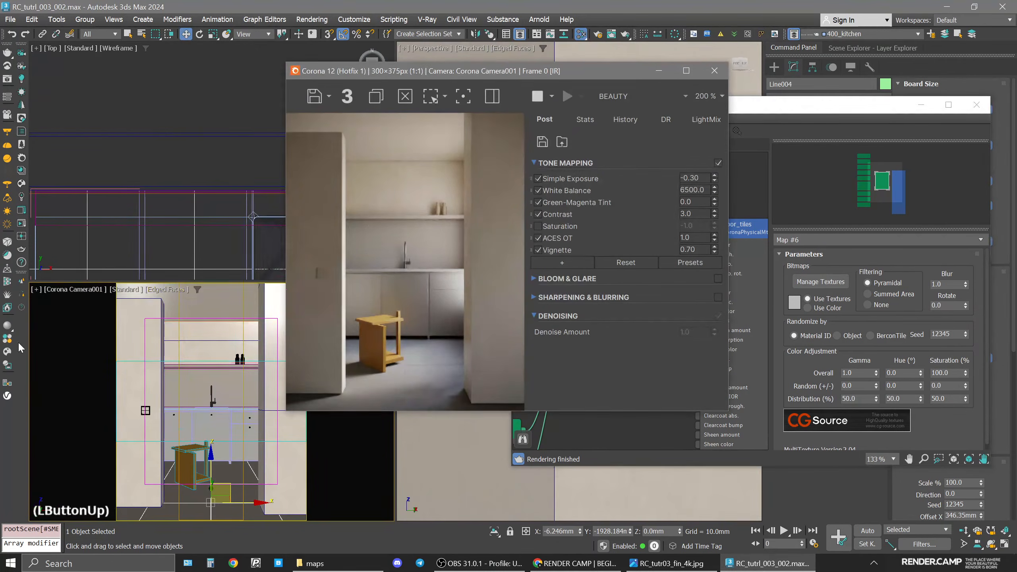
pyautogui.click(36, 289)
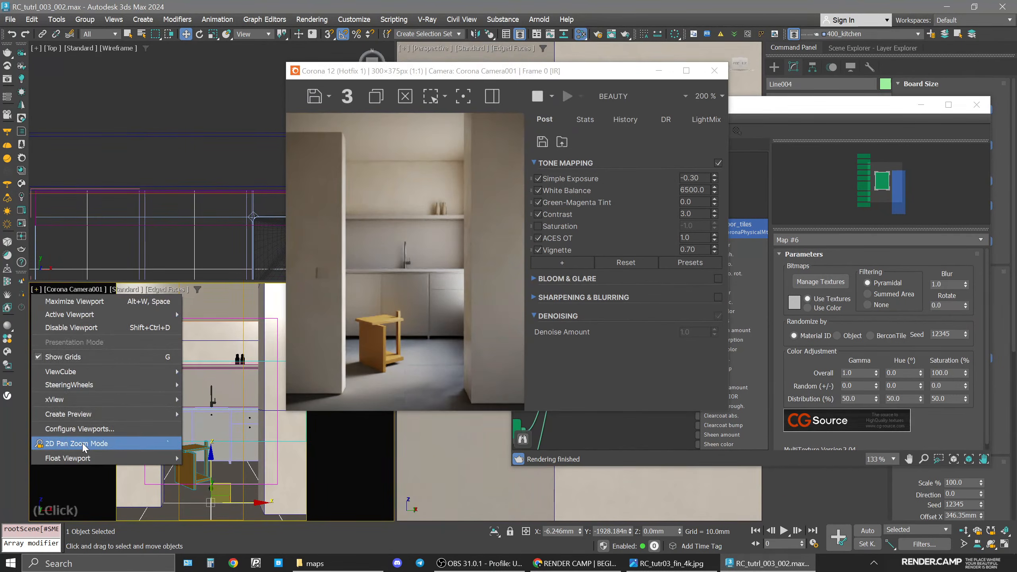
pyautogui.click(83, 444)
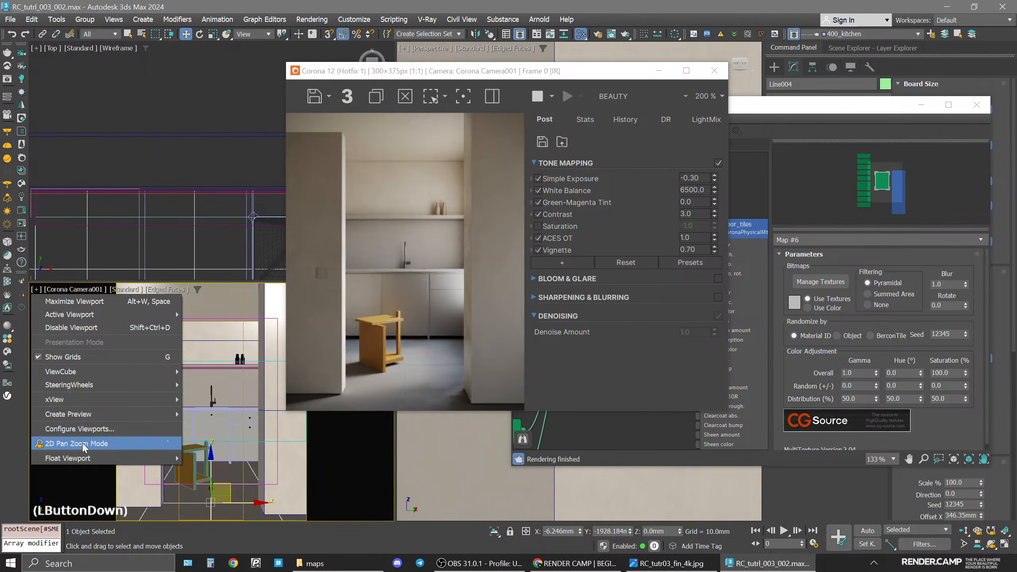
pyautogui.scroll(4, 230, 495)
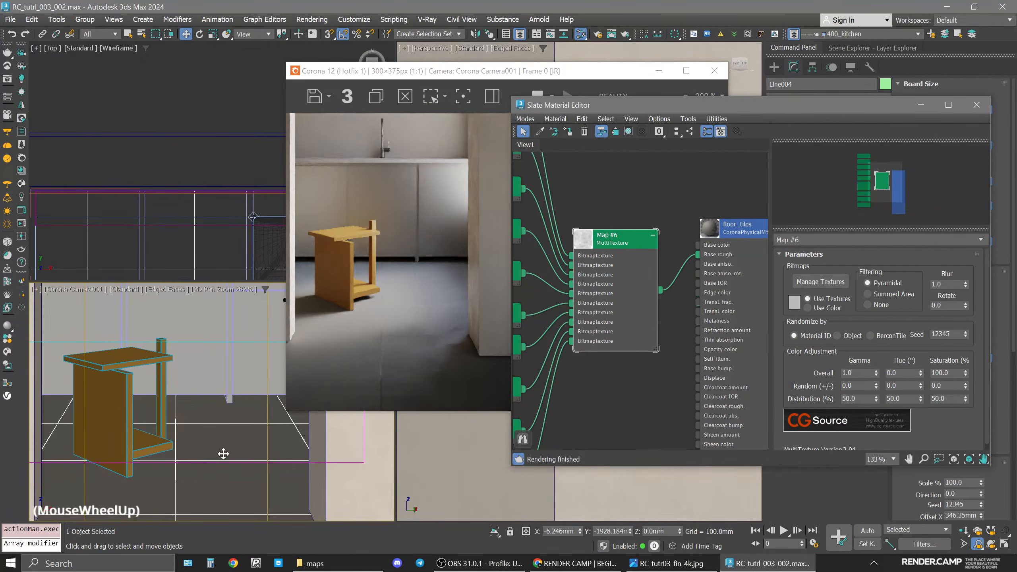
pyautogui.moveTo(220, 487); pyautogui.dragTo(236, 439, button='middle')
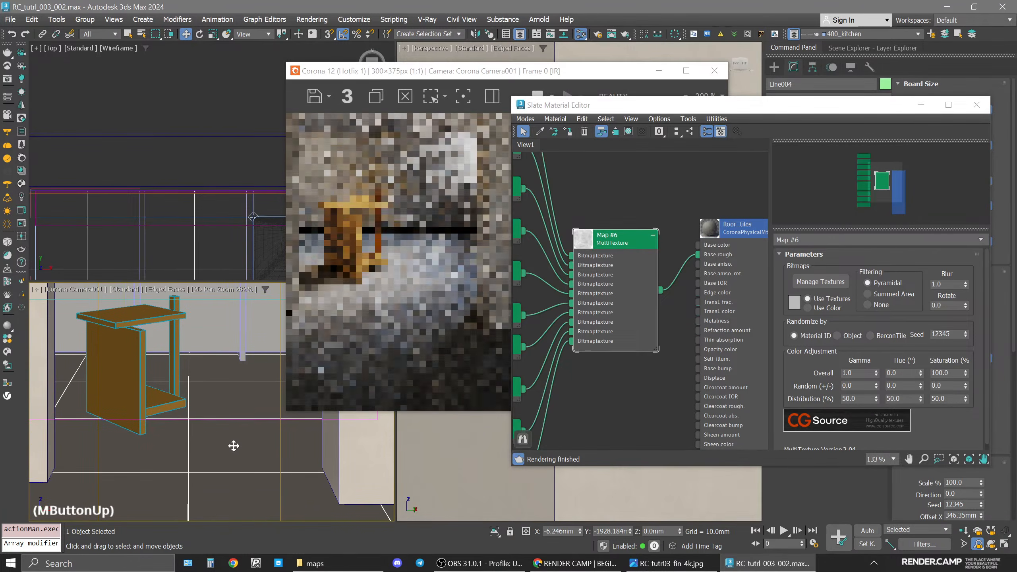
pyautogui.scroll(2, 232, 457)
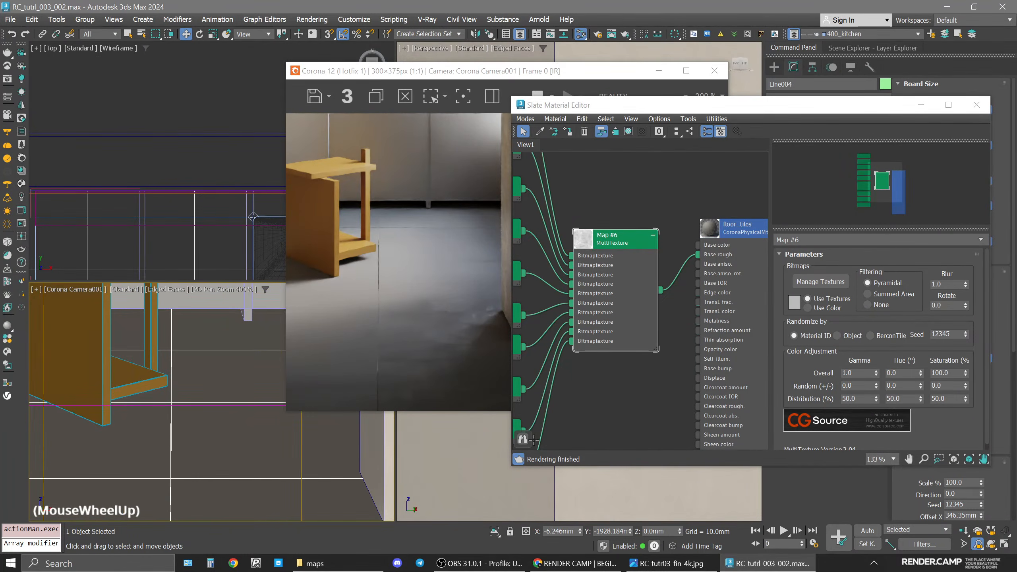
pyautogui.click(616, 240)
pyautogui.rightClick(616, 242)
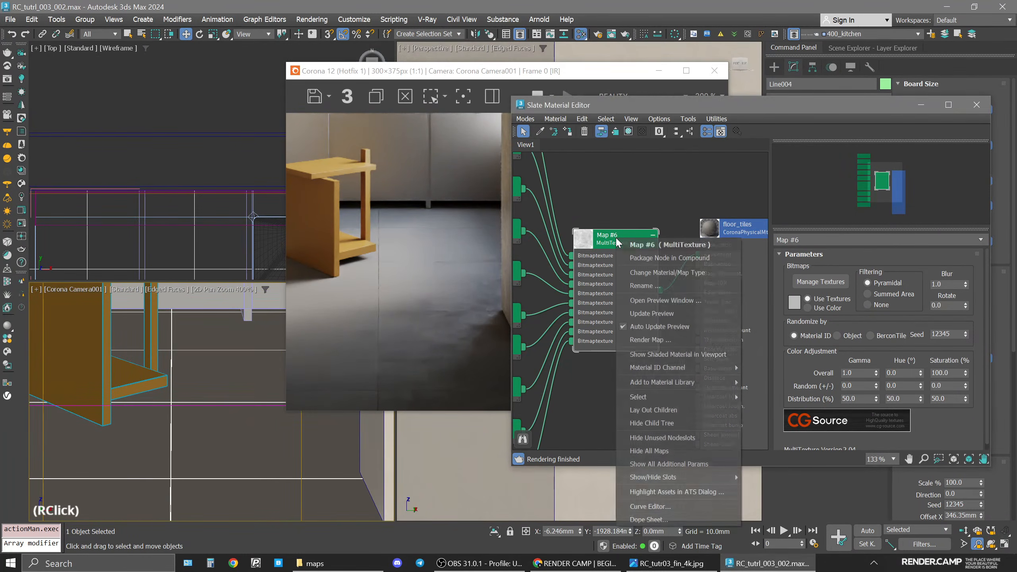
pyautogui.click(657, 355)
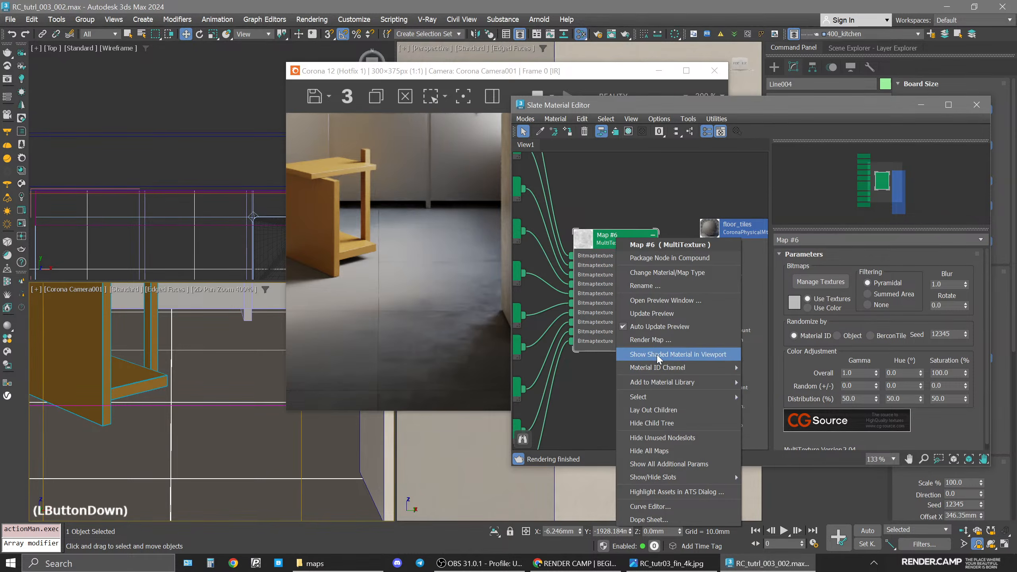
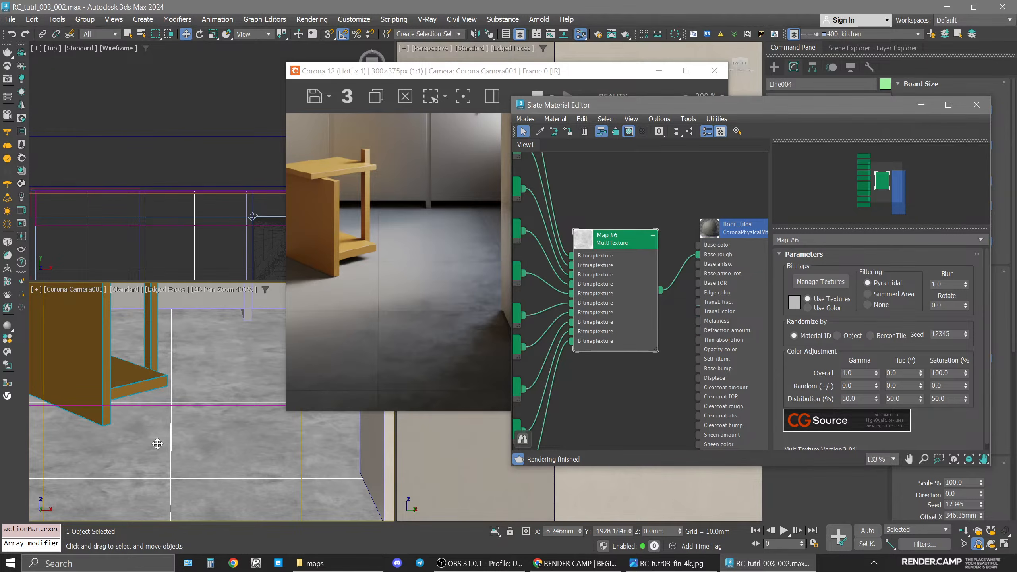
# Turn off 2D Pan Zoom Mode in the camera view and set the floor_tiles material's base roughness map amount to 50.
pyautogui.click(36, 289)
pyautogui.click(72, 443)
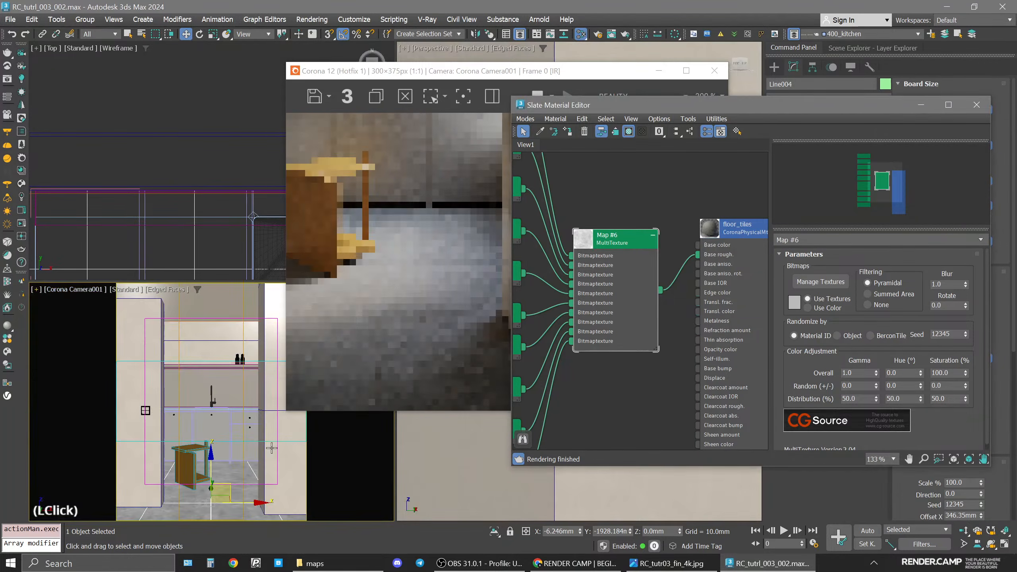
pyautogui.doubleClick(734, 229)
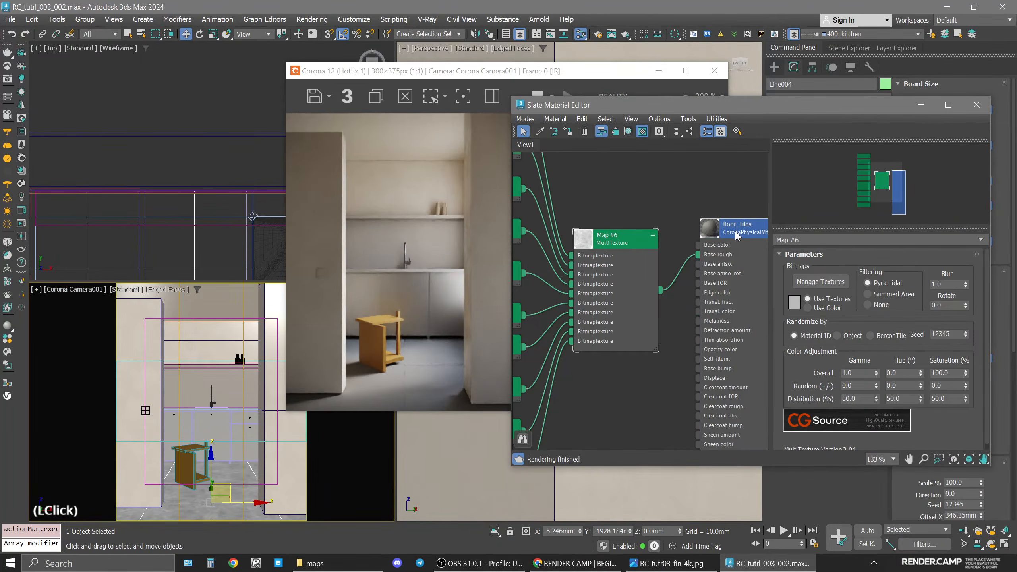
pyautogui.moveTo(893, 379); pyautogui.dragTo(899, 338)
pyautogui.doubleClick(854, 388)
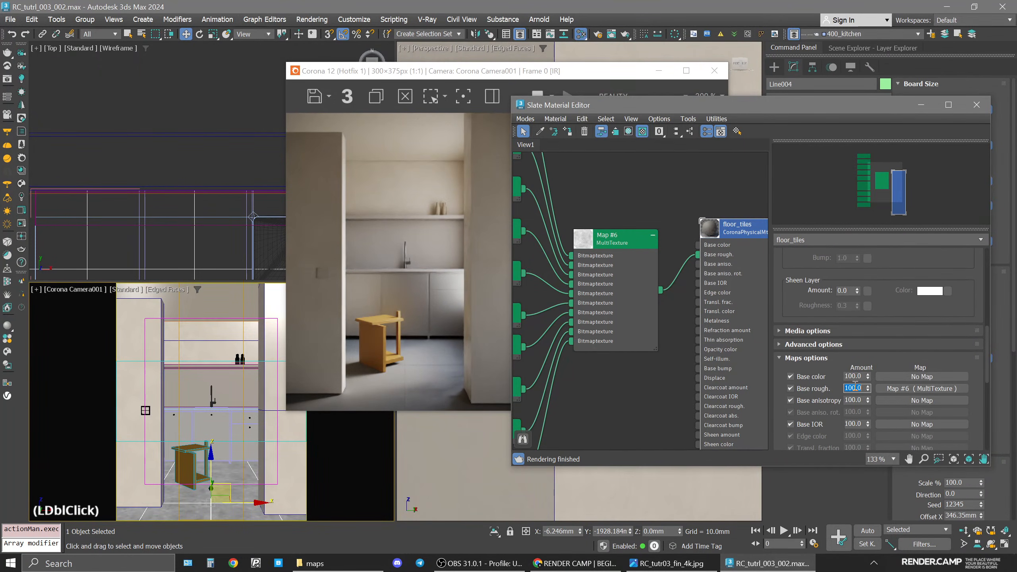
pyautogui.write('50')
pyautogui.press('Return')
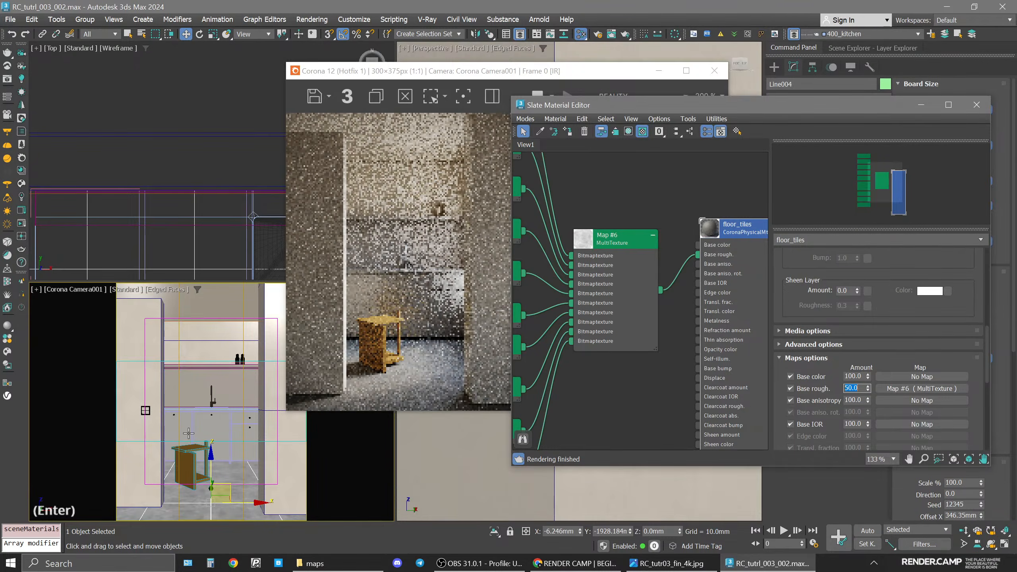
# Re-enable 2D Pan Zoom Mode in the camera view and draw a render region over the floor in front of the stool.
pyautogui.click(35, 290)
pyautogui.click(80, 444)
pyautogui.scroll(3, 218, 499)
pyautogui.scroll(2, 219, 499)
pyautogui.moveTo(219, 496); pyautogui.dragTo(256, 457, button='middle')
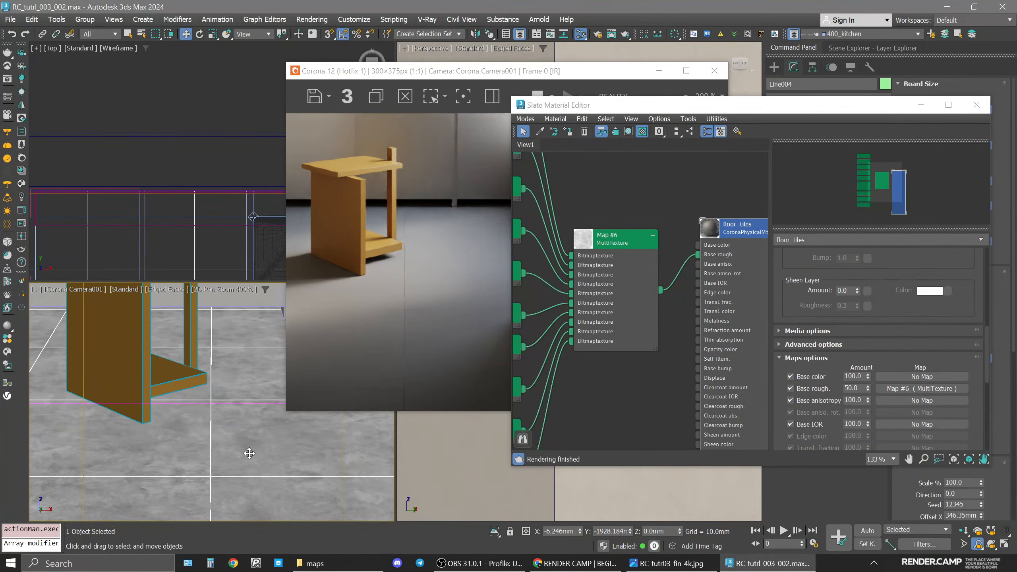
pyautogui.moveTo(453, 81); pyautogui.dragTo(330, 70)
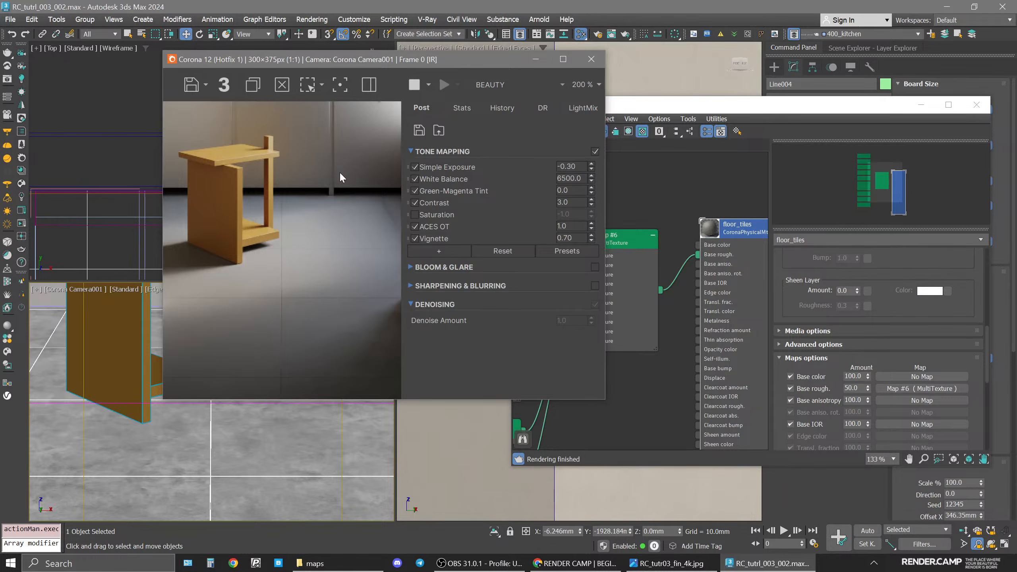
pyautogui.click(308, 85)
pyautogui.moveTo(180, 268); pyautogui.dragTo(402, 387)
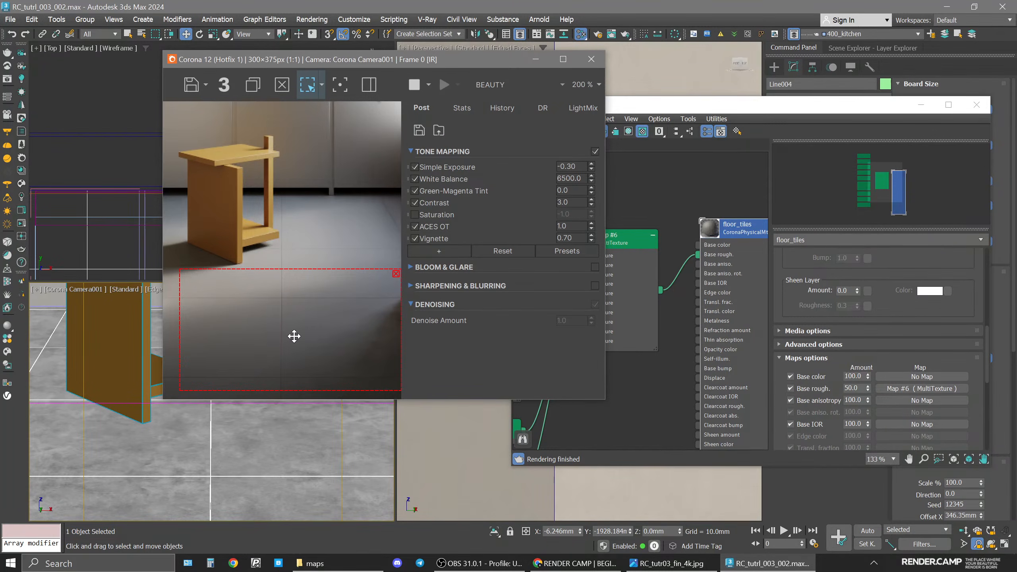
# Display the CESSENTIAL_Reflect pass of the interactive render and extend the render region up to the back of the floor.
pyautogui.click(488, 85)
pyautogui.click(527, 129)
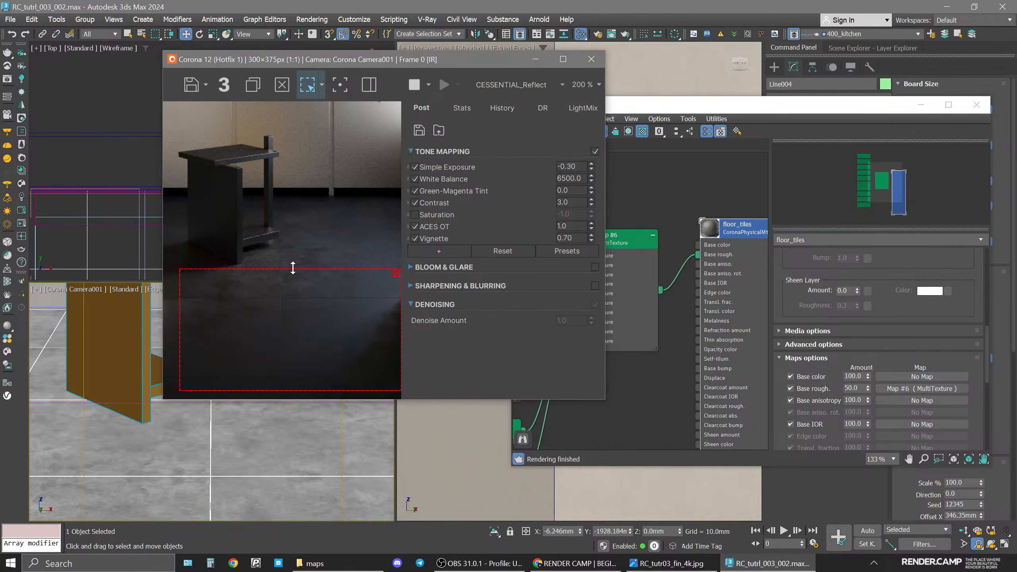
pyautogui.moveTo(293, 268); pyautogui.dragTo(291, 199)
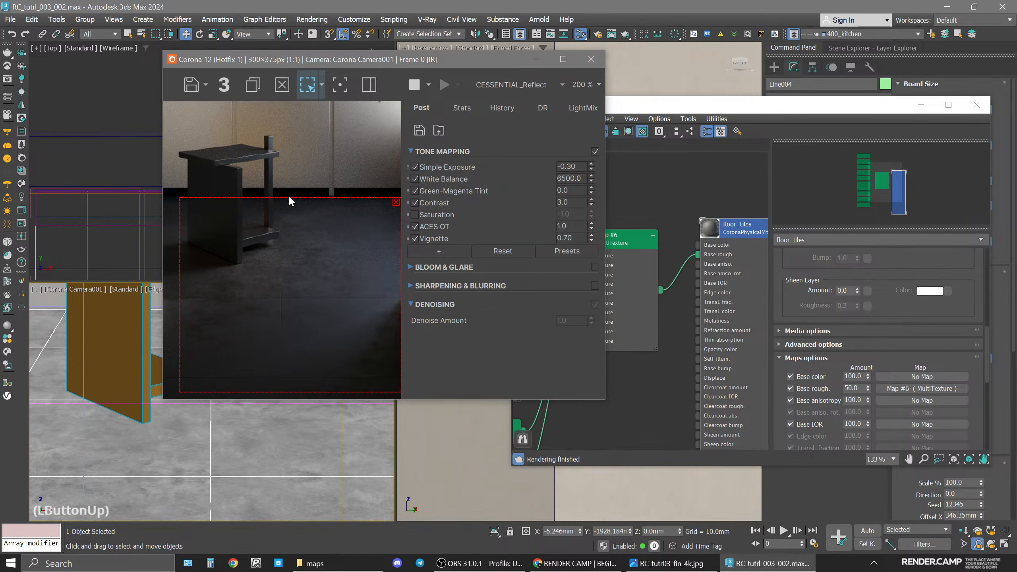
# Set the base roughness map amount of the floor_tiles material to 30.
pyautogui.click(880, 400)
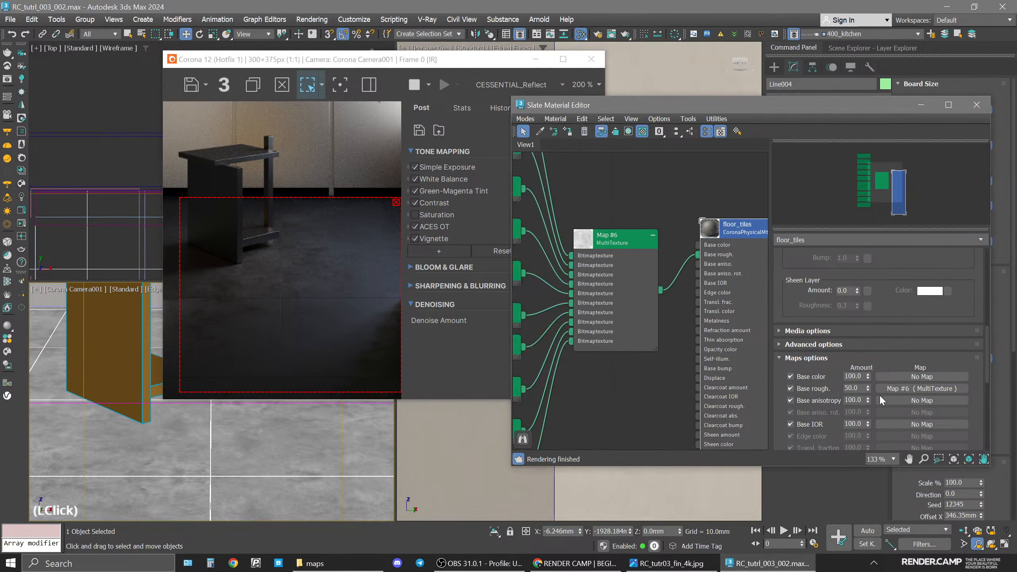
pyautogui.click(855, 389)
pyautogui.press('Return')
pyautogui.write('30')
pyautogui.press('Return')
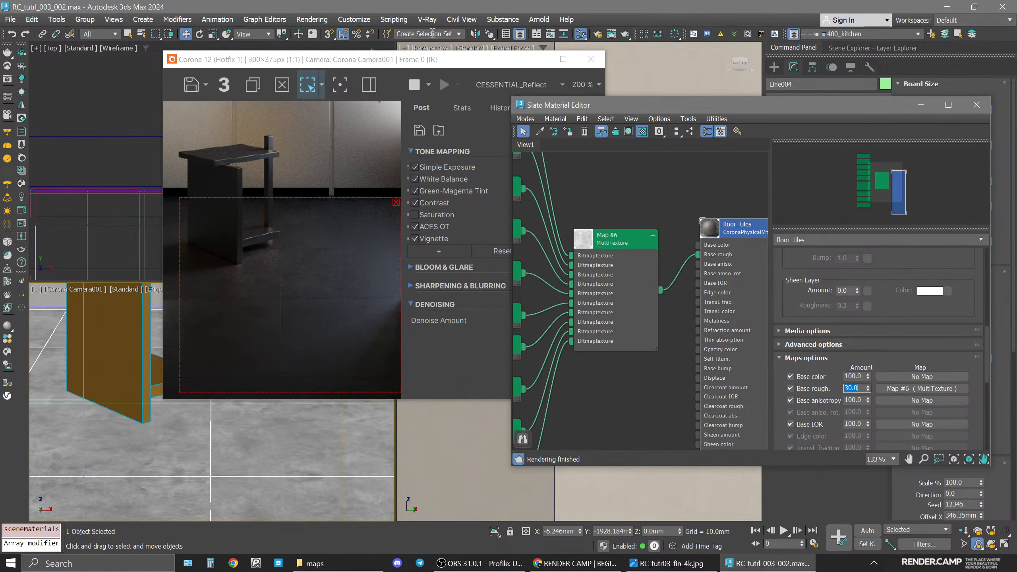
# Bring the floor_tiles material node fully into sight and display the BEAUTY pass of the interactive render.
pyautogui.click(724, 227)
pyautogui.click(741, 233)
pyautogui.moveTo(741, 237); pyautogui.dragTo(678, 235)
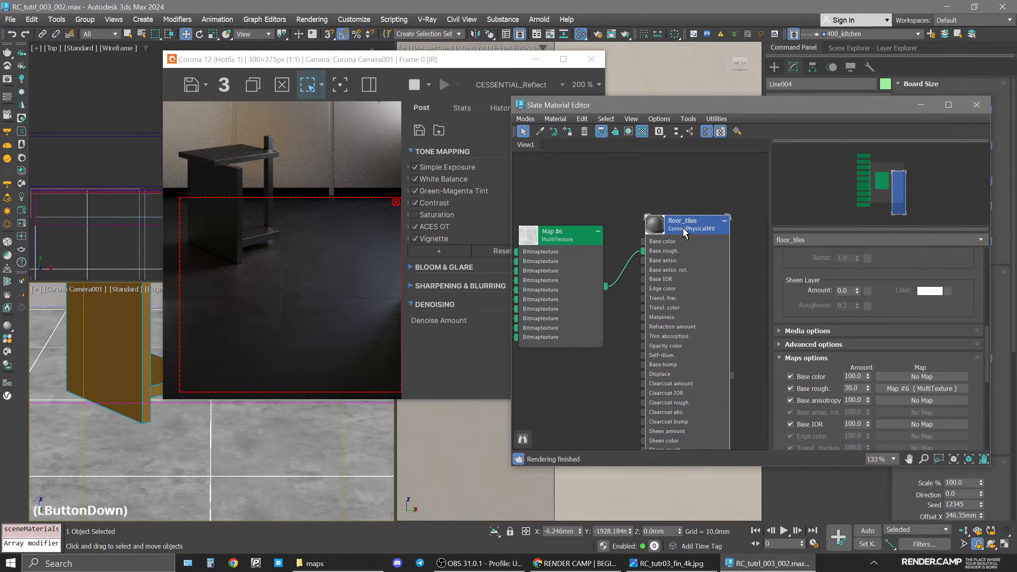
pyautogui.click(669, 233)
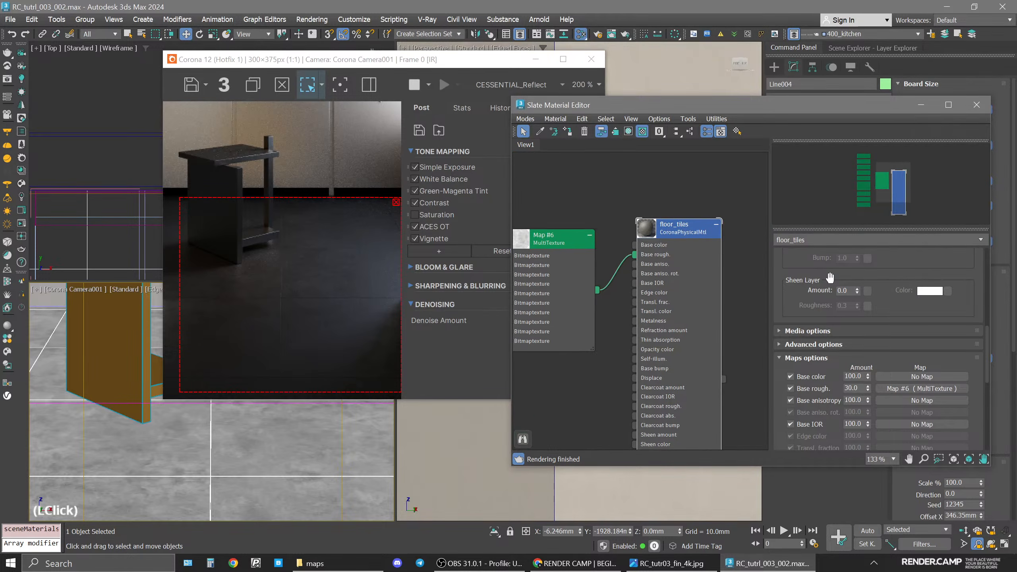
pyautogui.click(480, 85)
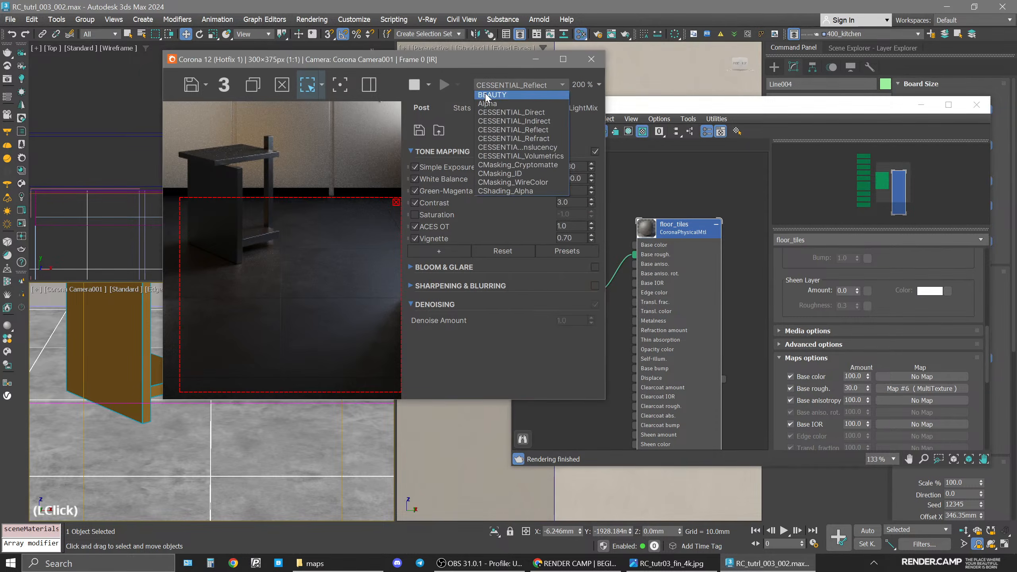
pyautogui.click(484, 95)
# Set the base layer roughness of the floor_tiles material to 0.3.
pyautogui.click(669, 230)
pyautogui.moveTo(875, 261); pyautogui.dragTo(877, 452)
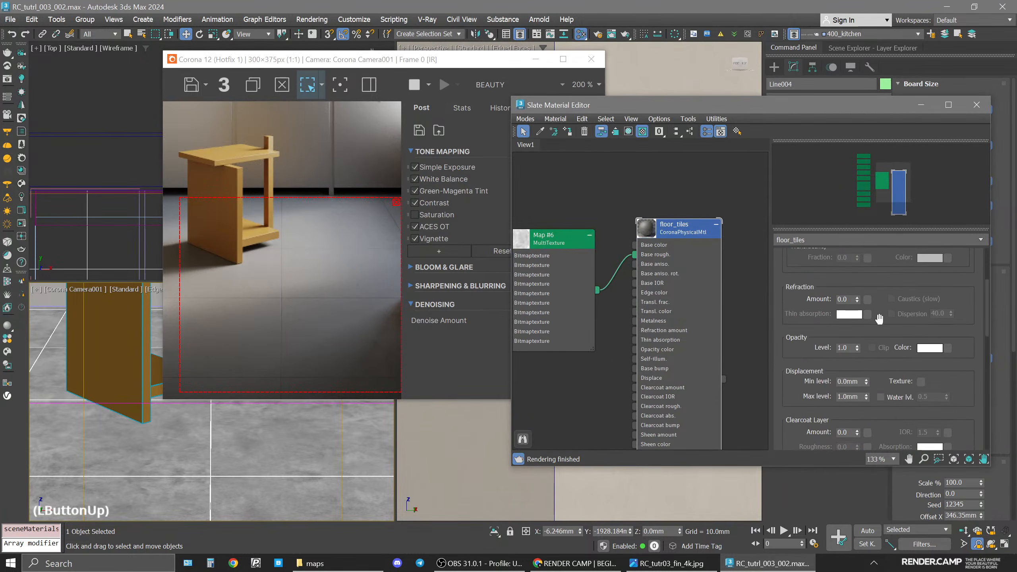
pyautogui.moveTo(892, 290); pyautogui.dragTo(890, 422)
pyautogui.click(848, 325)
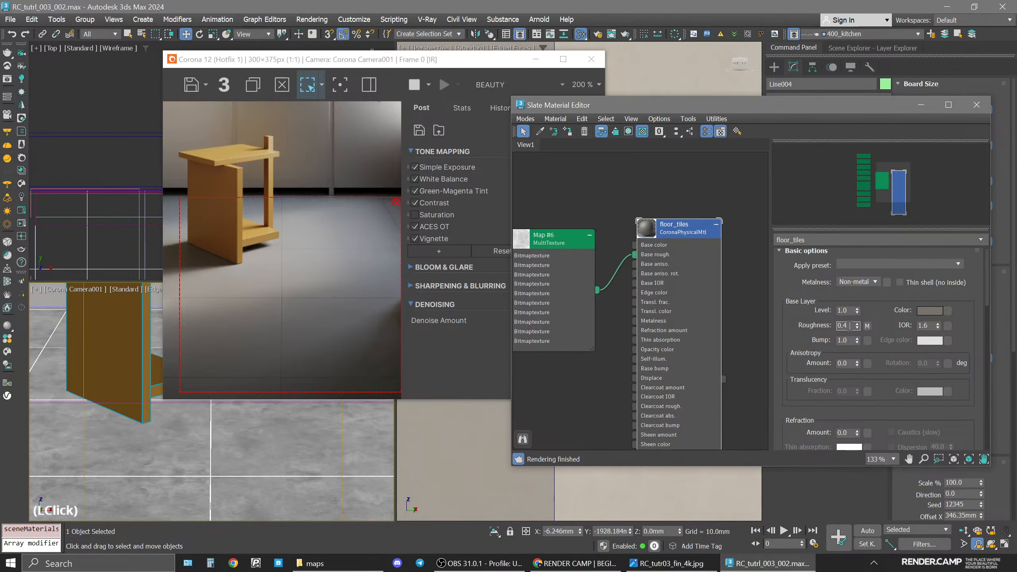
pyautogui.press('BackSpace')
pyautogui.write('3')
pyautogui.press('Return')
# Delete all render regions and move the render window clear of the Slate Material Editor.
pyautogui.click(326, 113)
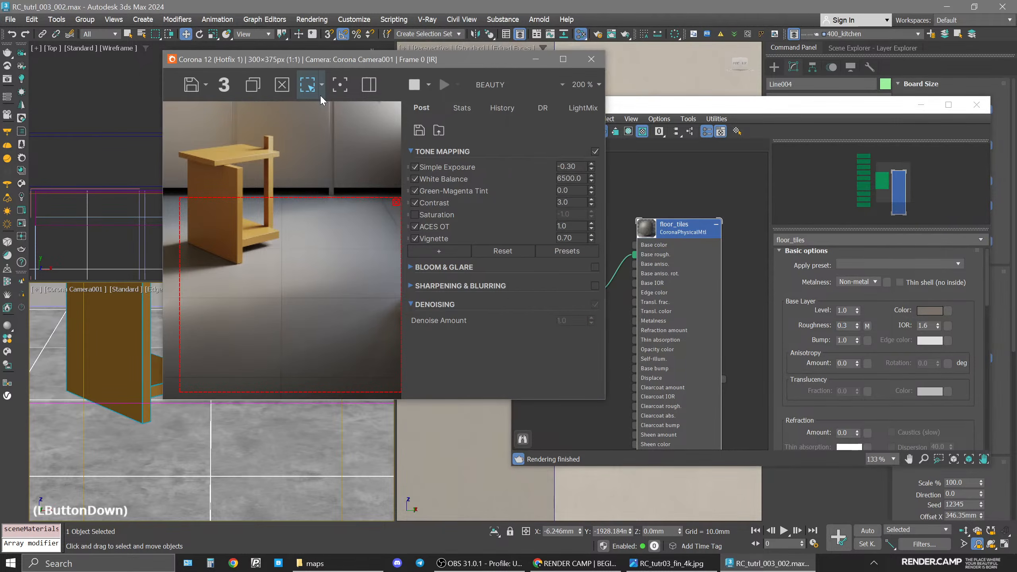
pyautogui.click(321, 86)
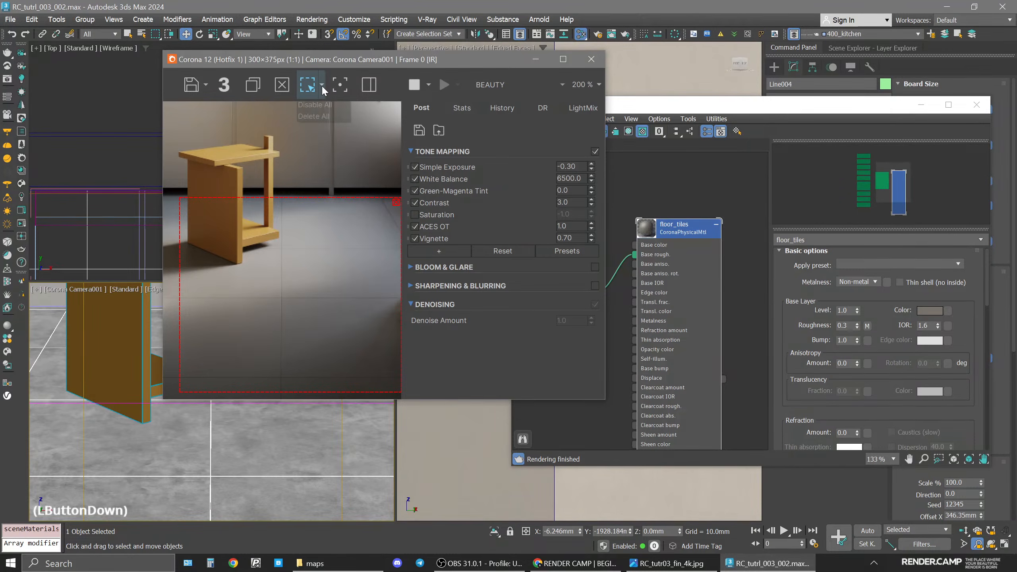
pyautogui.click(329, 118)
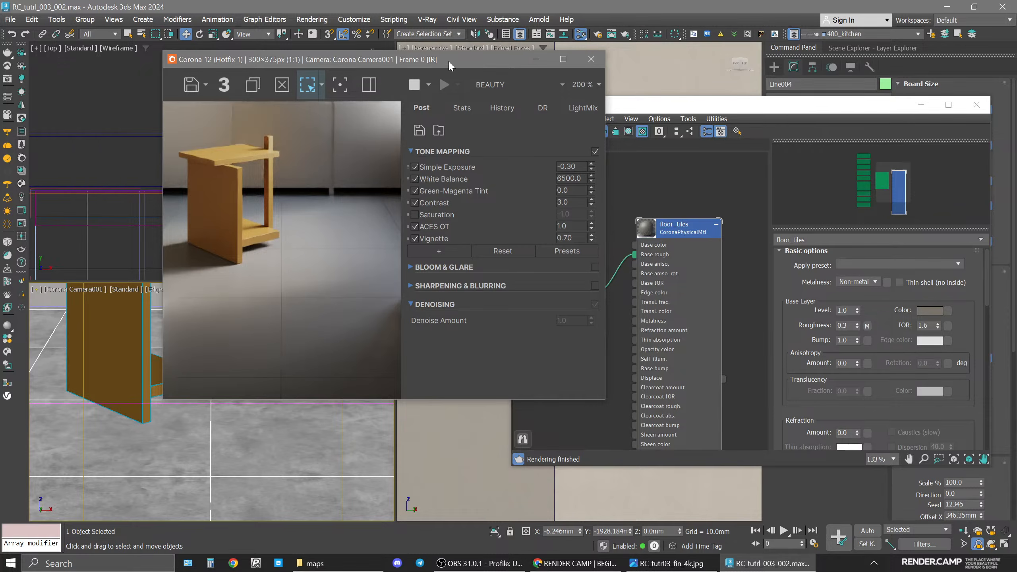
pyautogui.moveTo(449, 61); pyautogui.dragTo(357, 67)
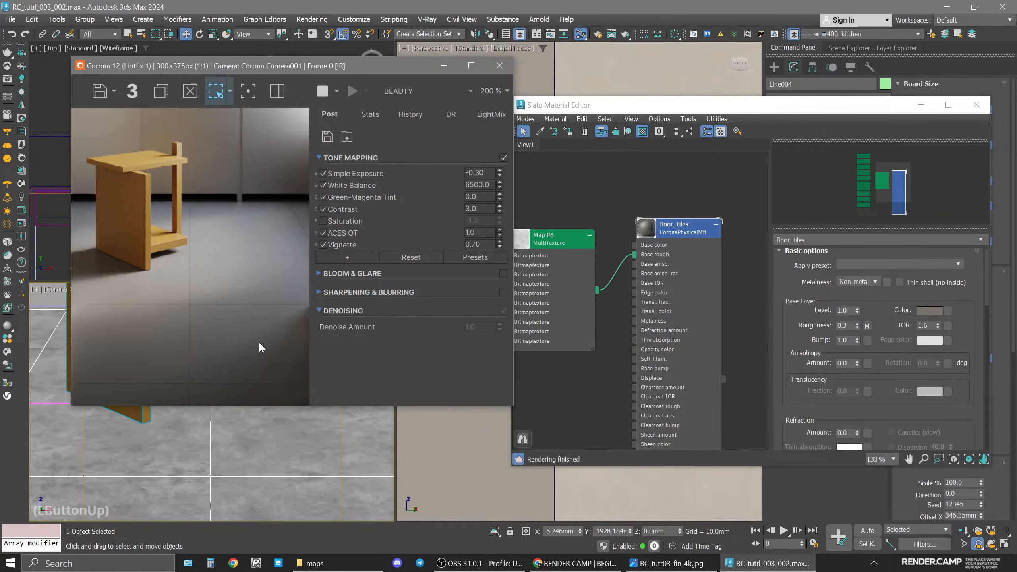
# Move the roughness MultiTexture node together with its bitmaps farther away from the floor_tiles material.
pyautogui.click(597, 404)
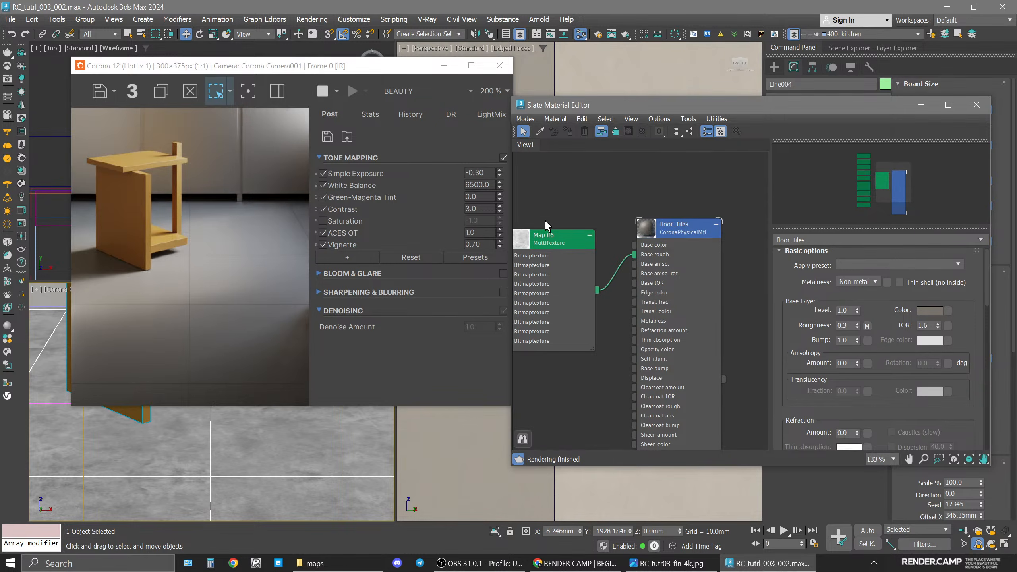
pyautogui.scroll(-2, 545, 222)
pyautogui.click(556, 379)
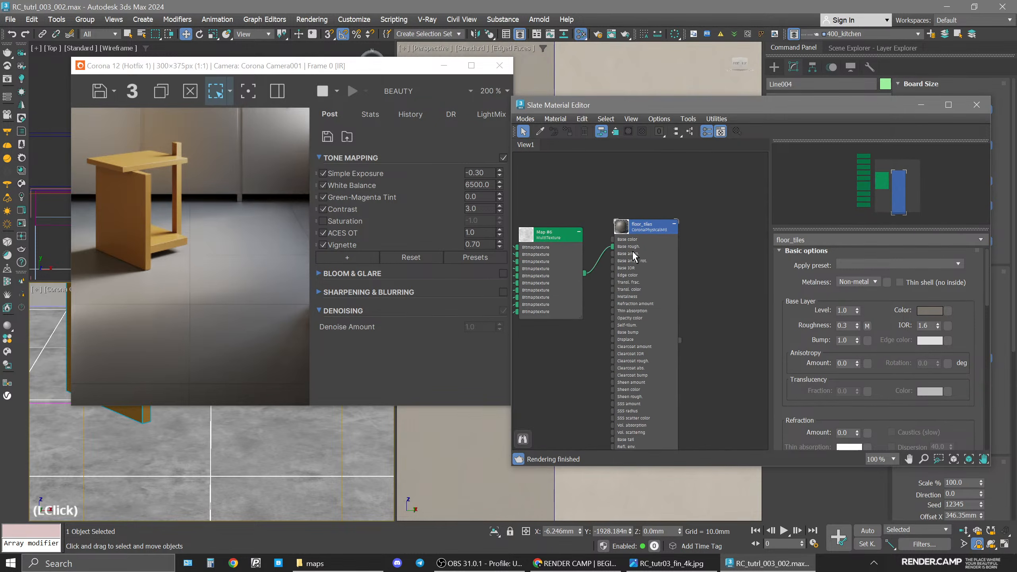
pyautogui.moveTo(633, 256); pyautogui.dragTo(718, 353, button='middle')
pyautogui.scroll(-1, 687, 306)
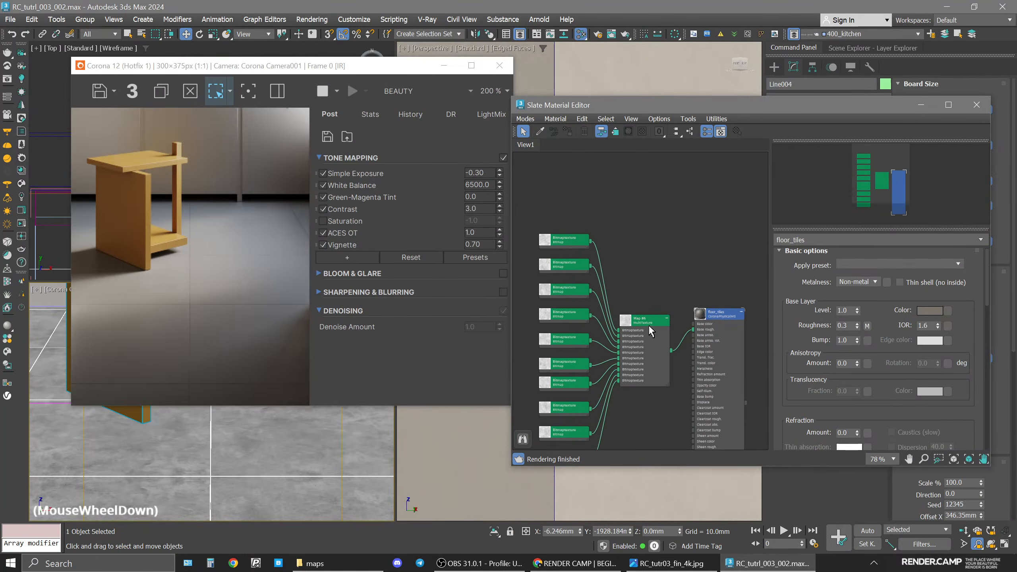
pyautogui.moveTo(650, 331); pyautogui.dragTo(605, 369)
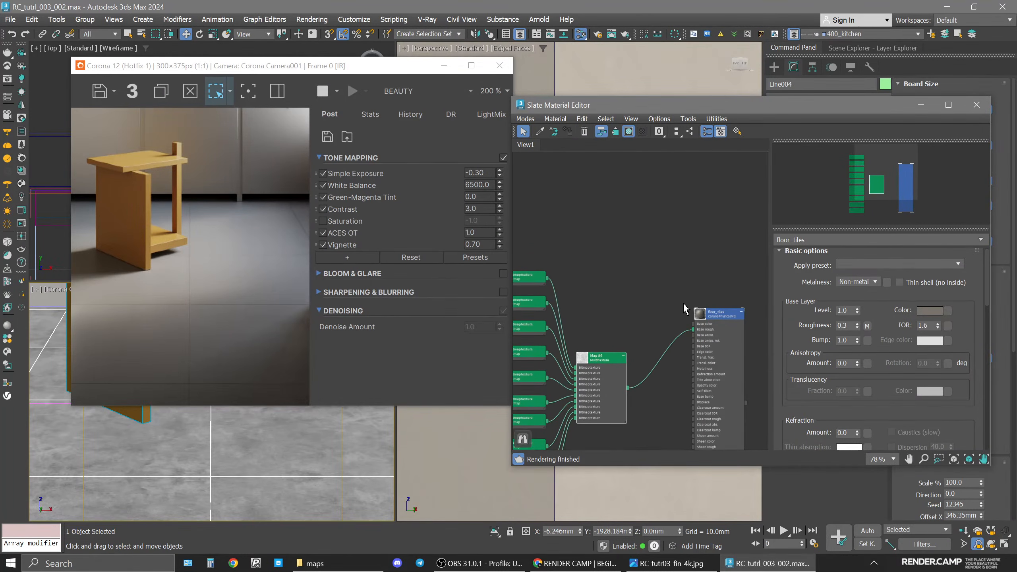
# Add a second MultiTexture map in the empty space above the roughness map nodes.
pyautogui.moveTo(593, 266); pyautogui.dragTo(603, 317, button='middle')
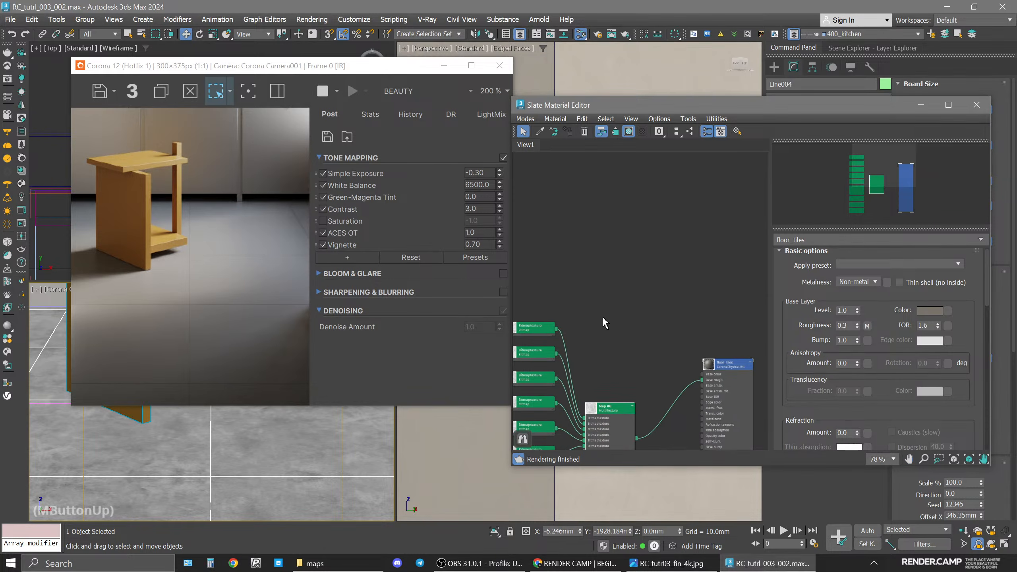
pyautogui.moveTo(592, 244); pyautogui.dragTo(613, 264, button='middle')
pyautogui.rightClick(559, 219)
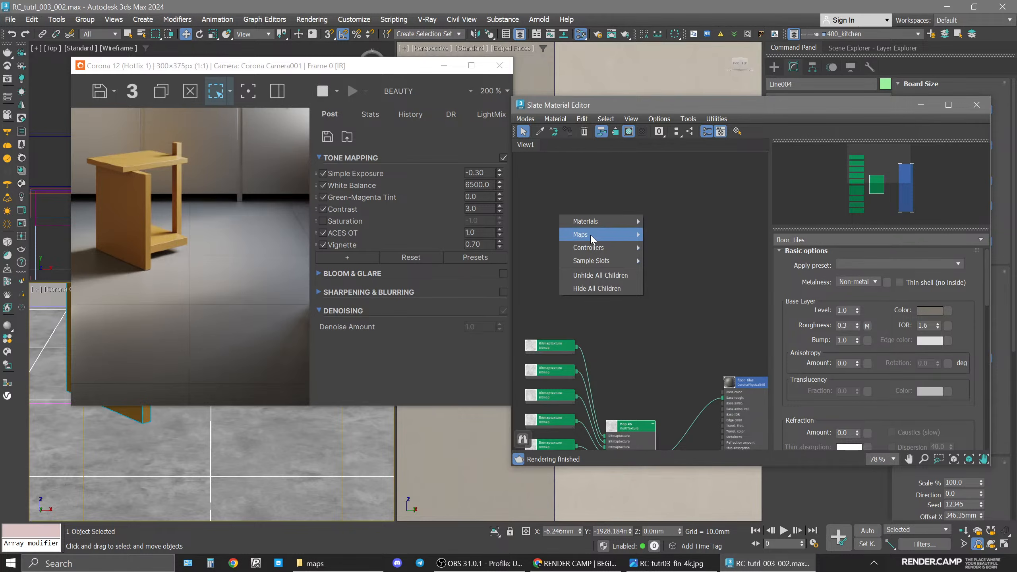
pyautogui.moveTo(591, 239)
pyautogui.moveTo(684, 287)
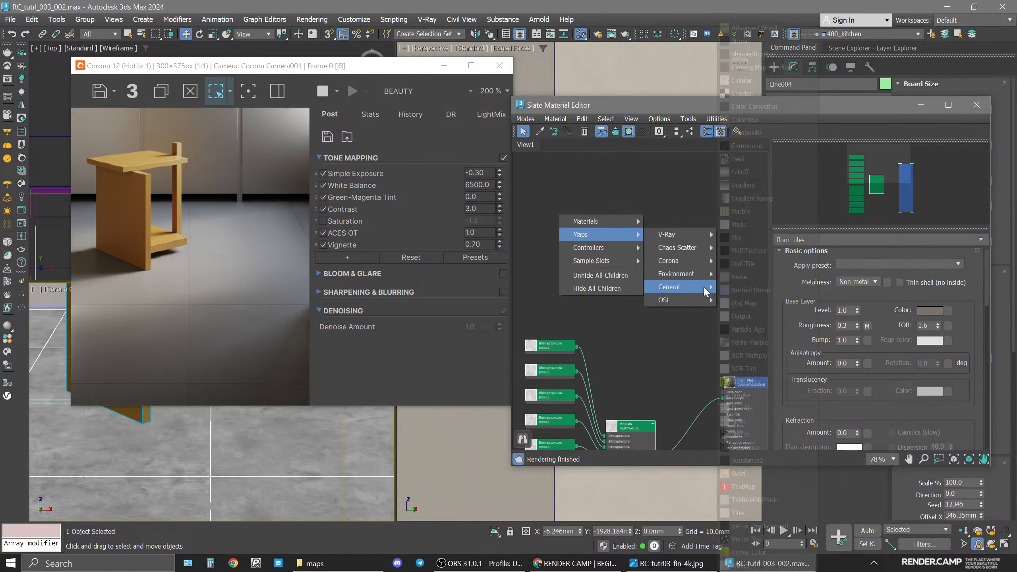
pyautogui.click(759, 251)
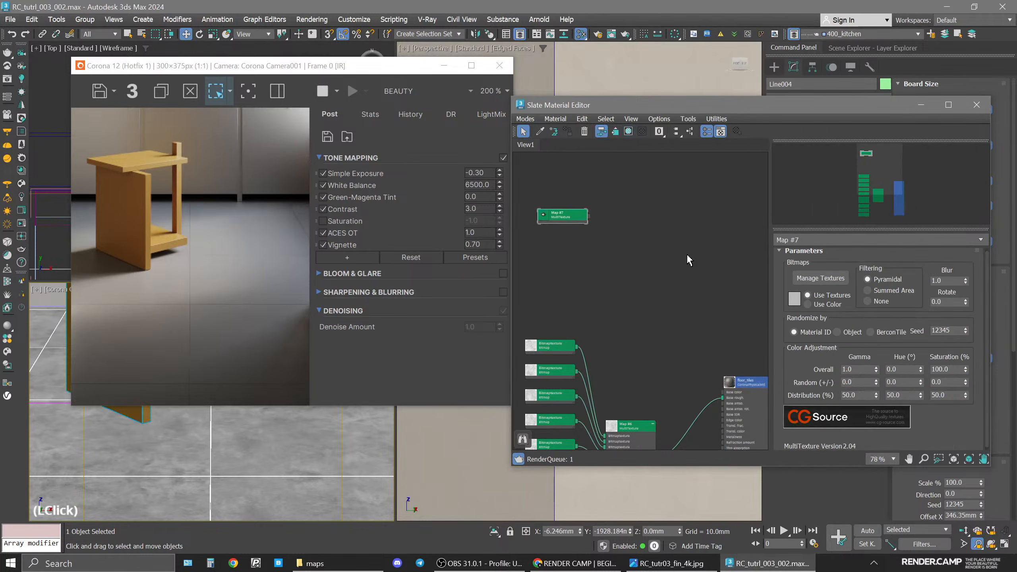
# Load the ten tile textures CNTNM Silver 60 1 to CNTNM Silver 60 10 into the new MultiTexture map.
pyautogui.click(825, 278)
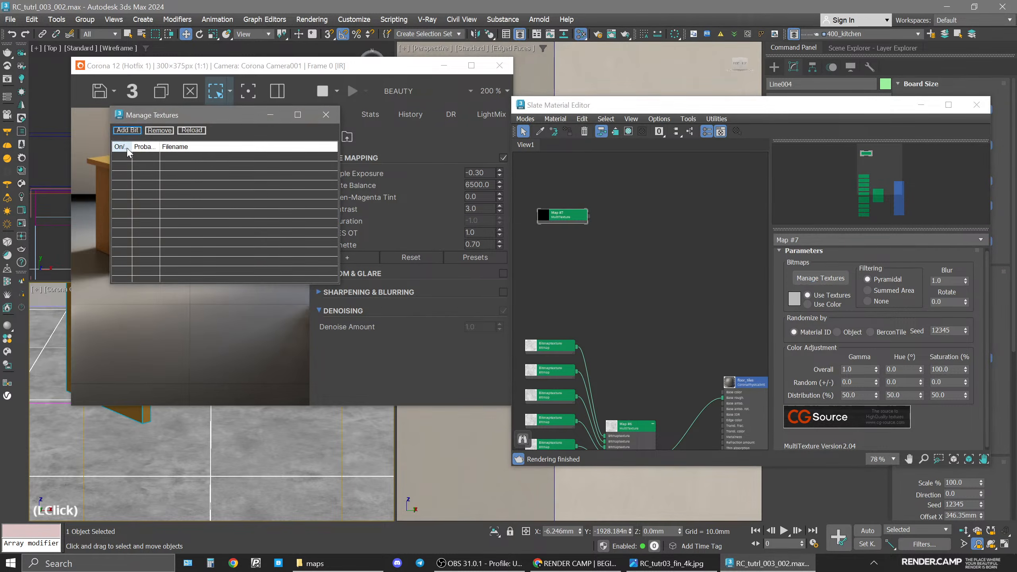
pyautogui.click(129, 131)
pyautogui.click(300, 200)
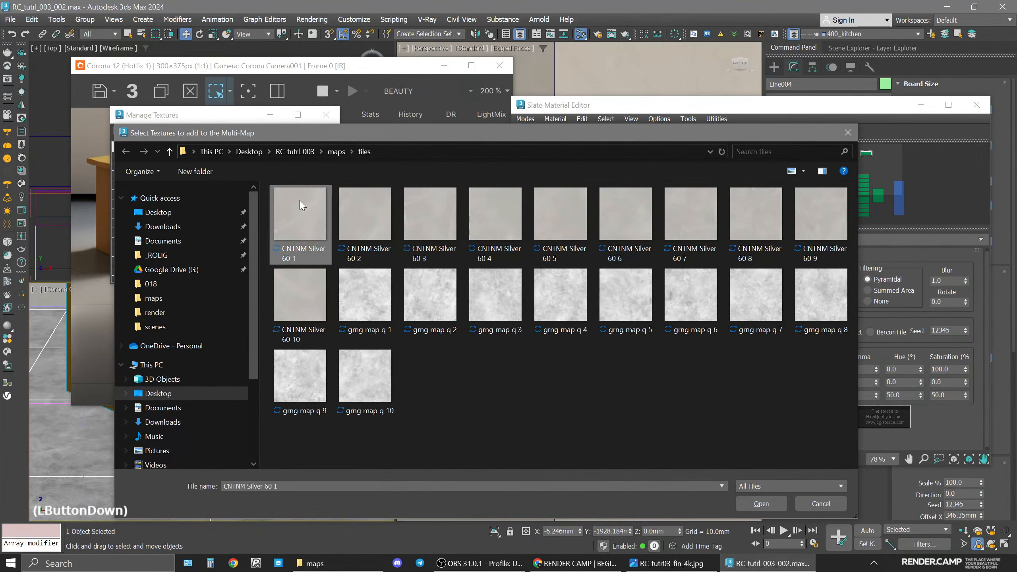
pyautogui.keyDown('shift'); pyautogui.click(304, 287); pyautogui.keyUp('shift')
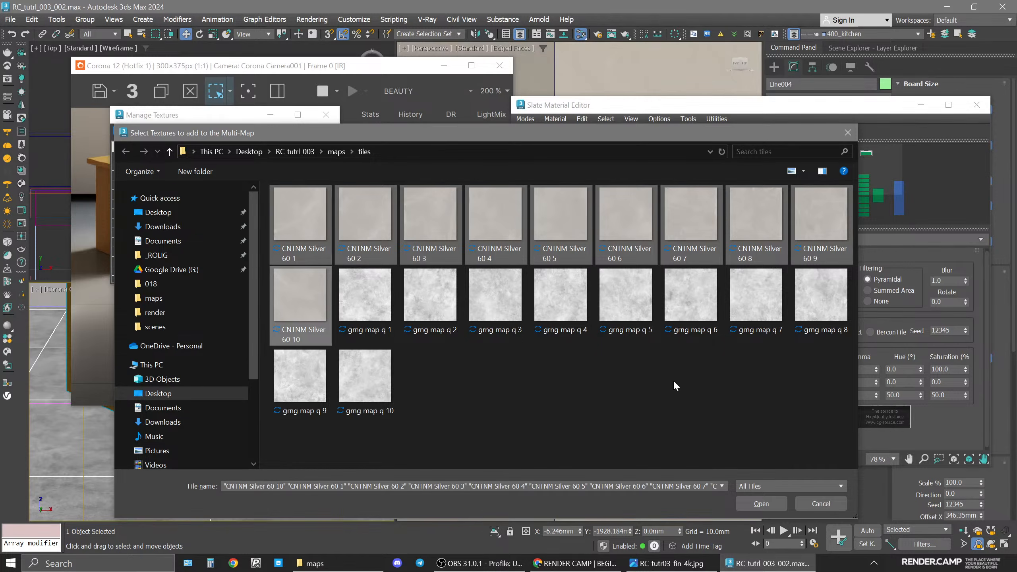
pyautogui.click(771, 502)
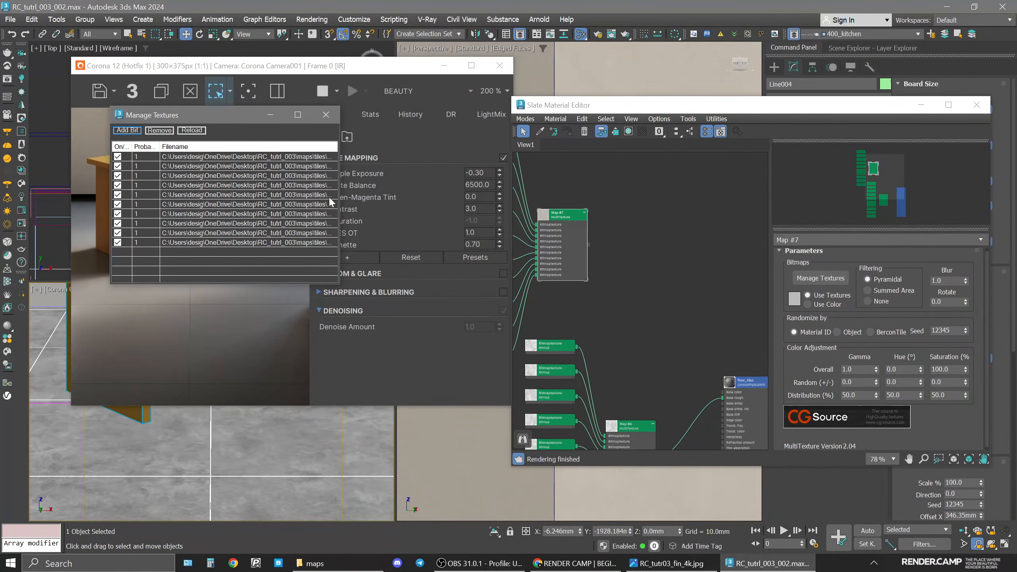
pyautogui.moveTo(264, 118); pyautogui.dragTo(425, 165)
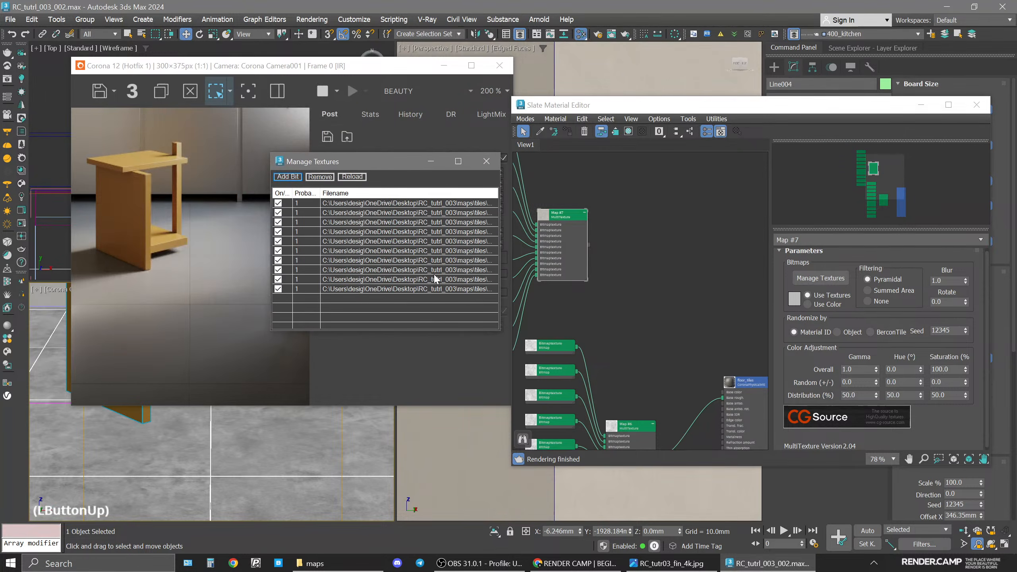
pyautogui.click(485, 166)
# Shift the new MultiTexture node slightly upward and attach a Color Correction map to its output.
pyautogui.moveTo(575, 232); pyautogui.dragTo(601, 217, button='middle')
pyautogui.moveTo(596, 207)
pyautogui.mouseDown()
pyautogui.moveTo(670, 199)
pyautogui.moveTo(604, 196)
pyautogui.mouseUp()
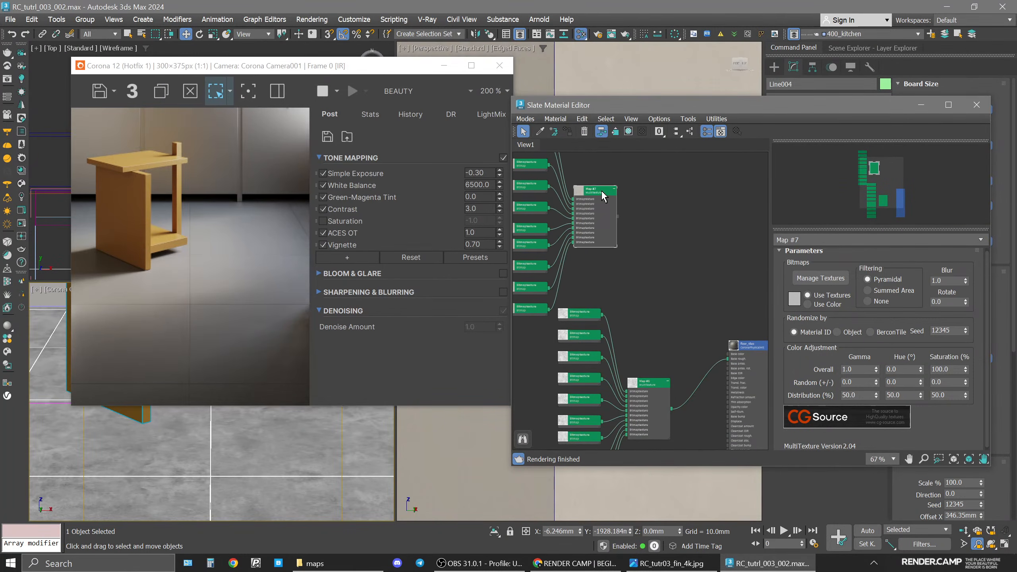
pyautogui.scroll(-1, 652, 220)
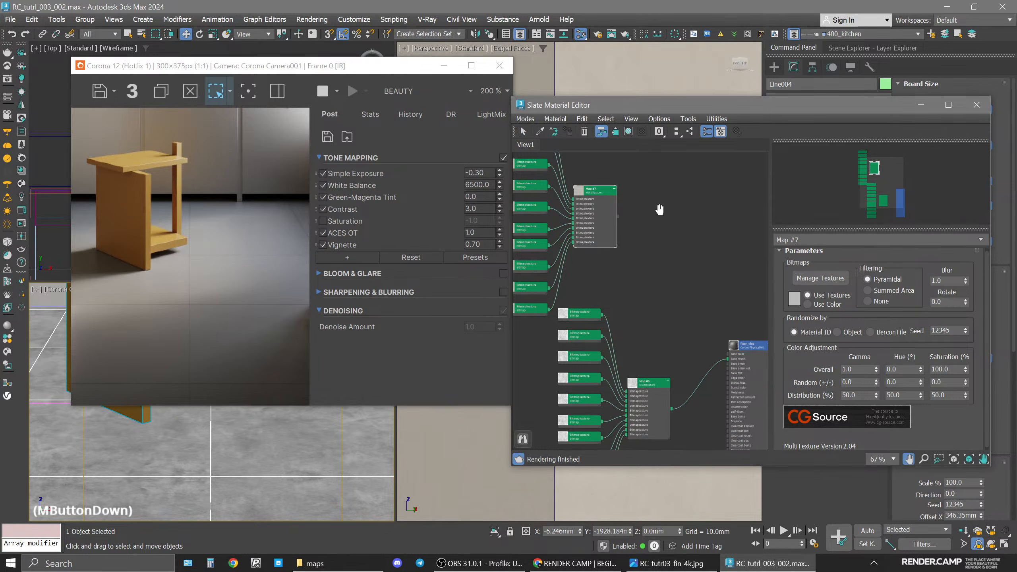
pyautogui.scroll(2, 646, 220)
pyautogui.scroll(1, 661, 238)
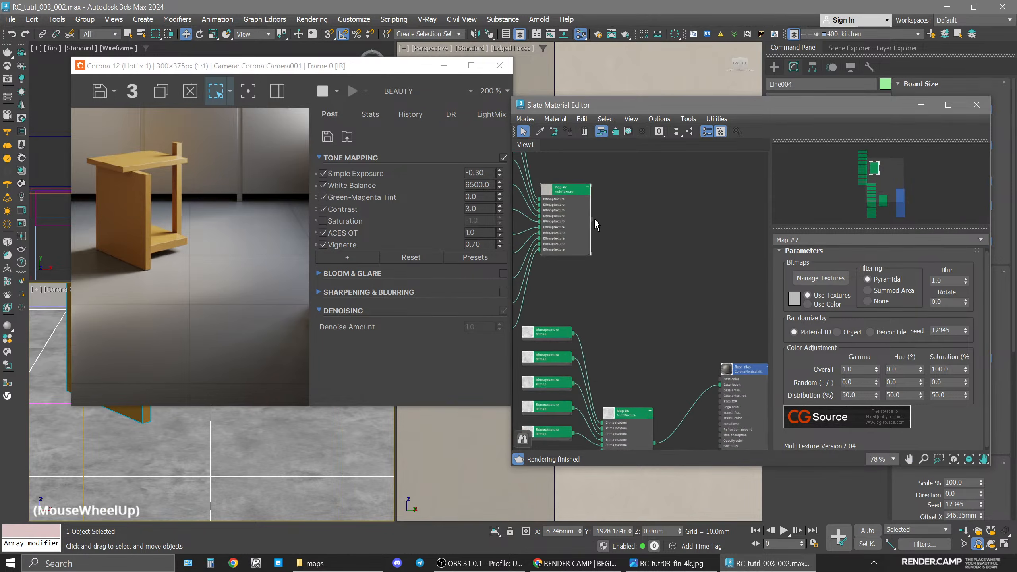
pyautogui.moveTo(592, 220); pyautogui.dragTo(624, 261)
pyautogui.moveTo(652, 288)
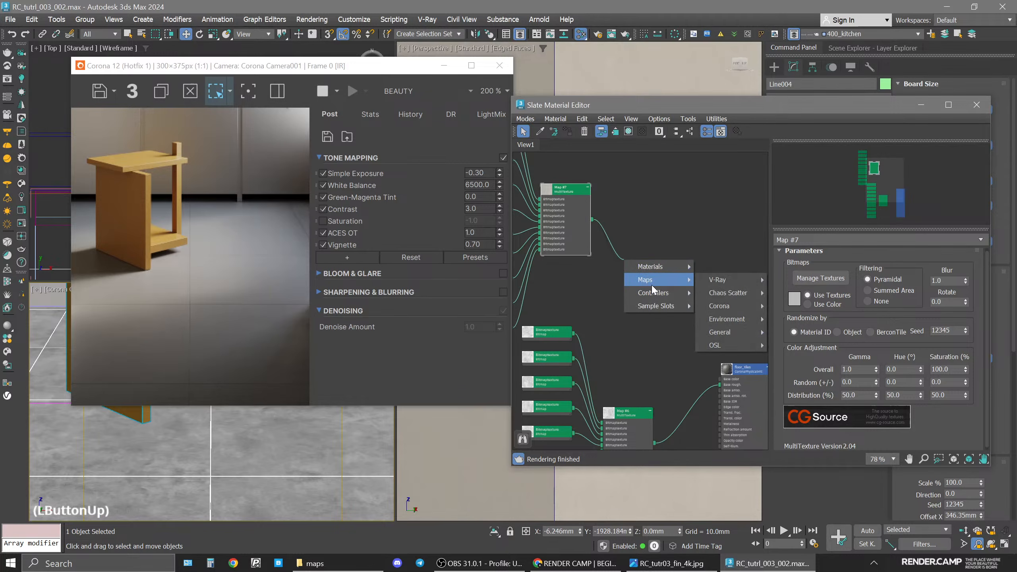
pyautogui.moveTo(730, 333)
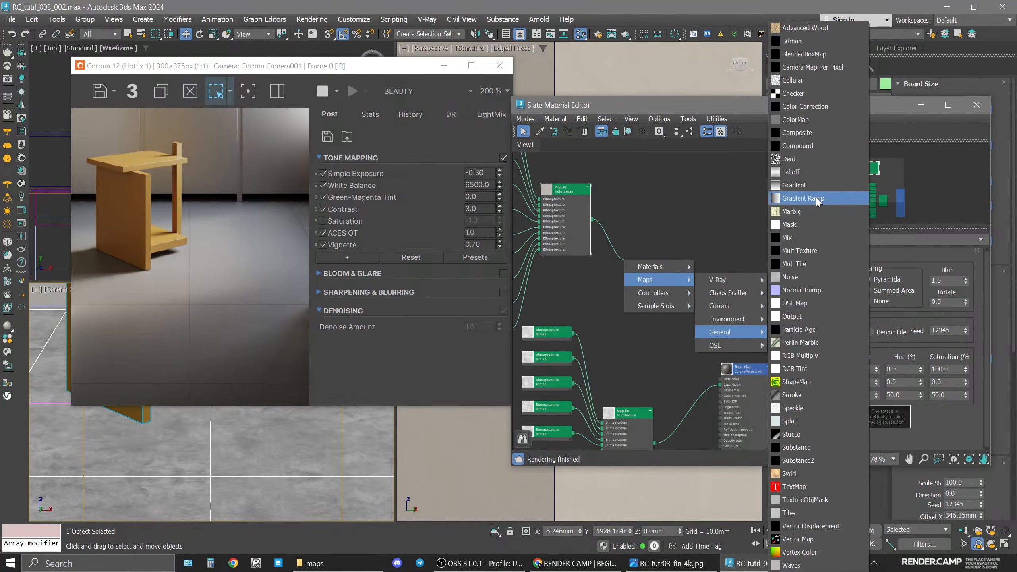
pyautogui.click(624, 260)
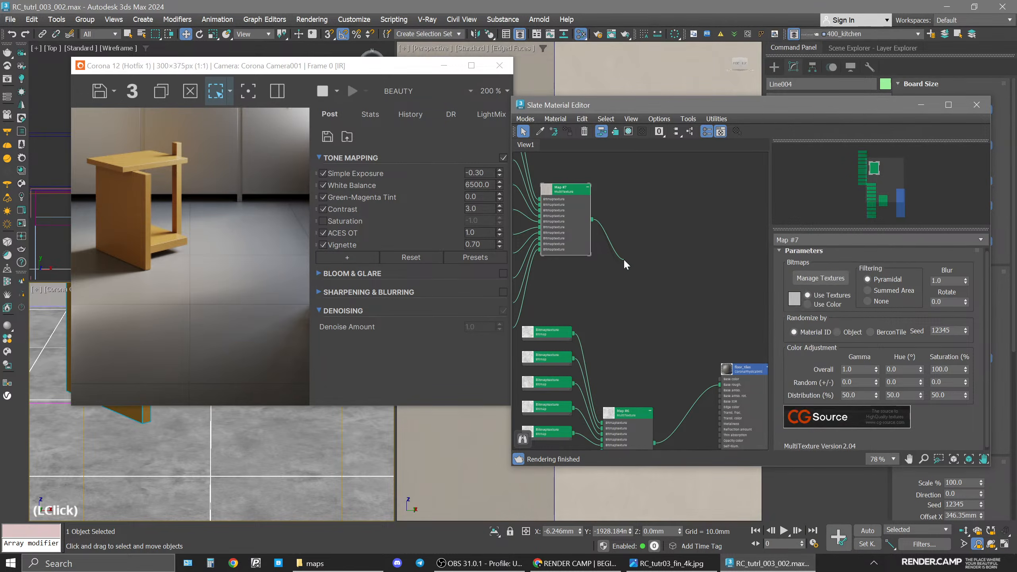
# Connect the Color Correction map to the Base color input of floor_tiles and turn off 2D Pan Zoom Mode in the camera view.
pyautogui.moveTo(667, 272); pyautogui.dragTo(588, 252, button='middle')
pyautogui.moveTo(574, 241); pyautogui.dragTo(641, 366)
pyautogui.click(602, 223)
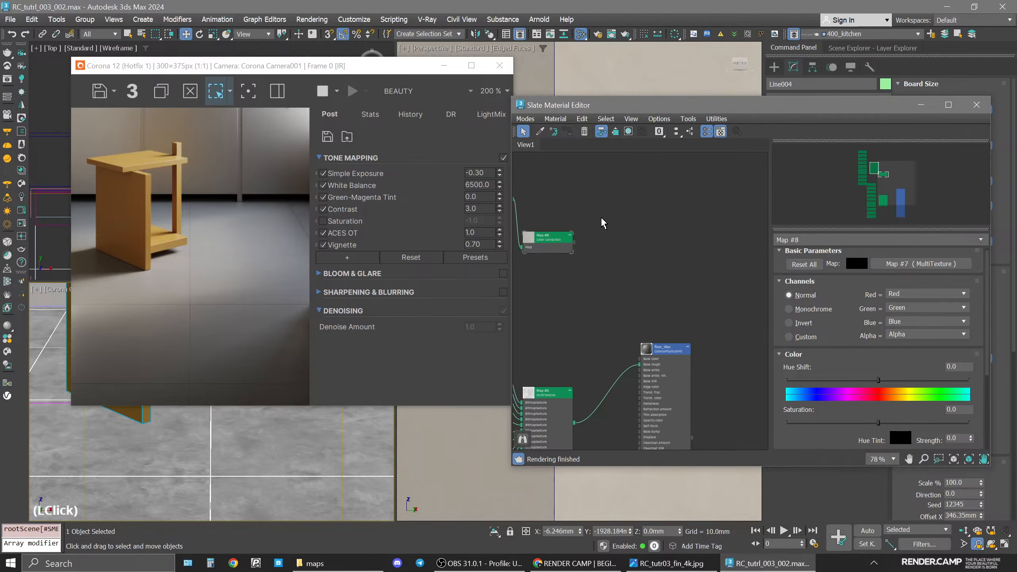
pyautogui.moveTo(572, 243); pyautogui.dragTo(640, 365)
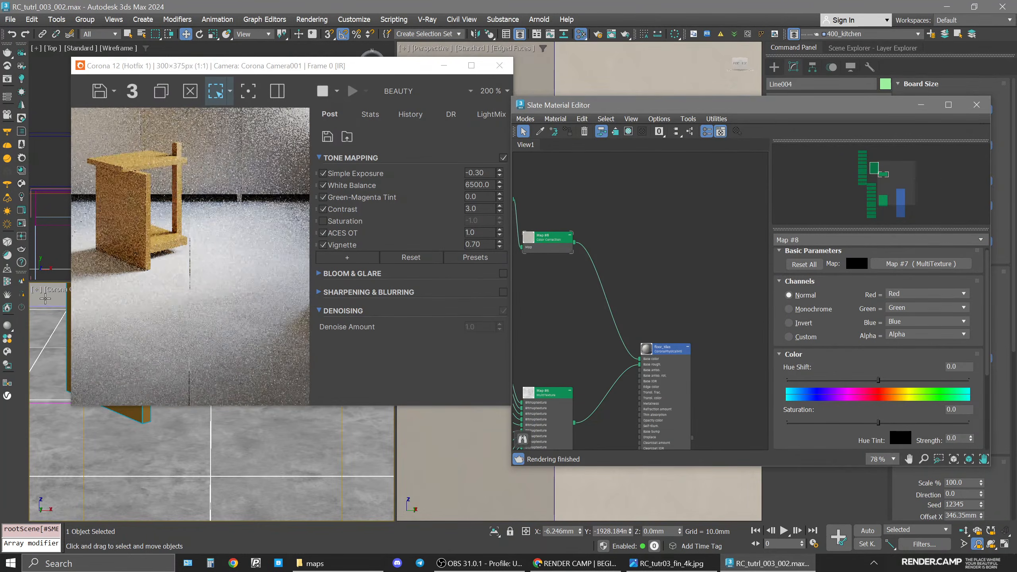
pyautogui.click(37, 290)
pyautogui.click(74, 443)
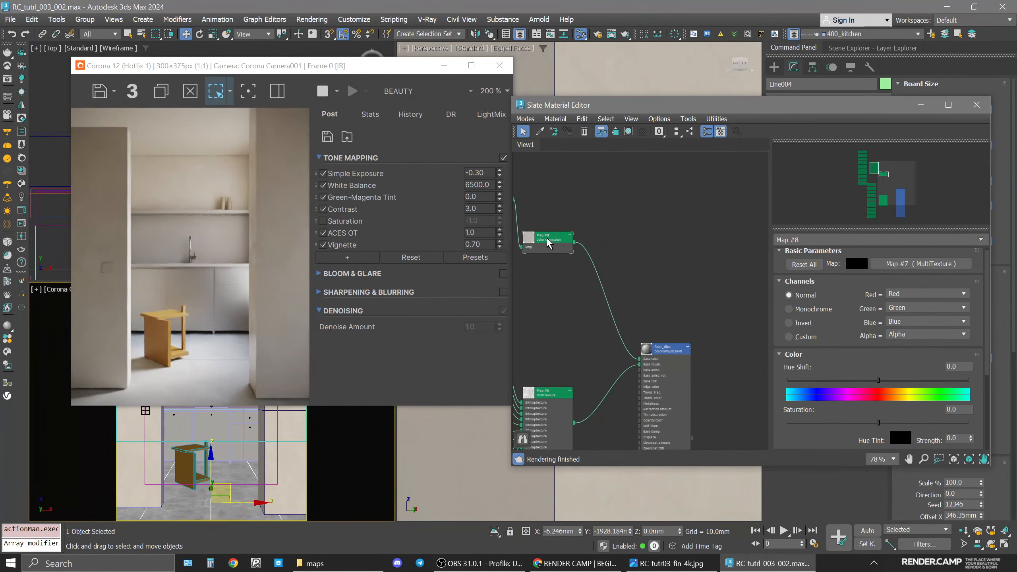
# Move the Color Correction node down toward floor_tiles, switch its Lightness to Advanced and set the RGB Gamma/Contrast to 0.5.
pyautogui.moveTo(550, 242); pyautogui.dragTo(576, 279)
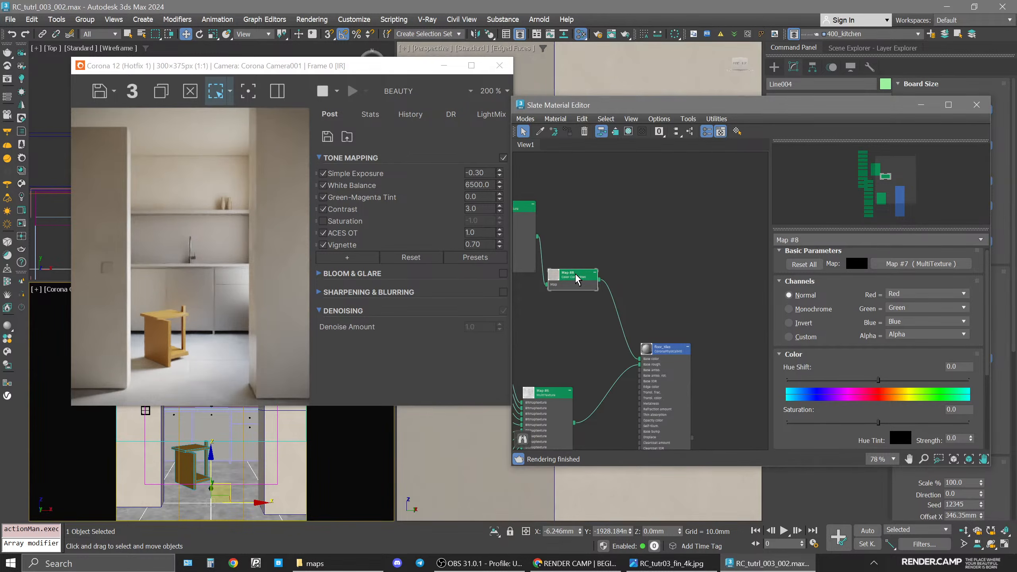
pyautogui.click(577, 279)
pyautogui.moveTo(852, 366); pyautogui.dragTo(852, 245)
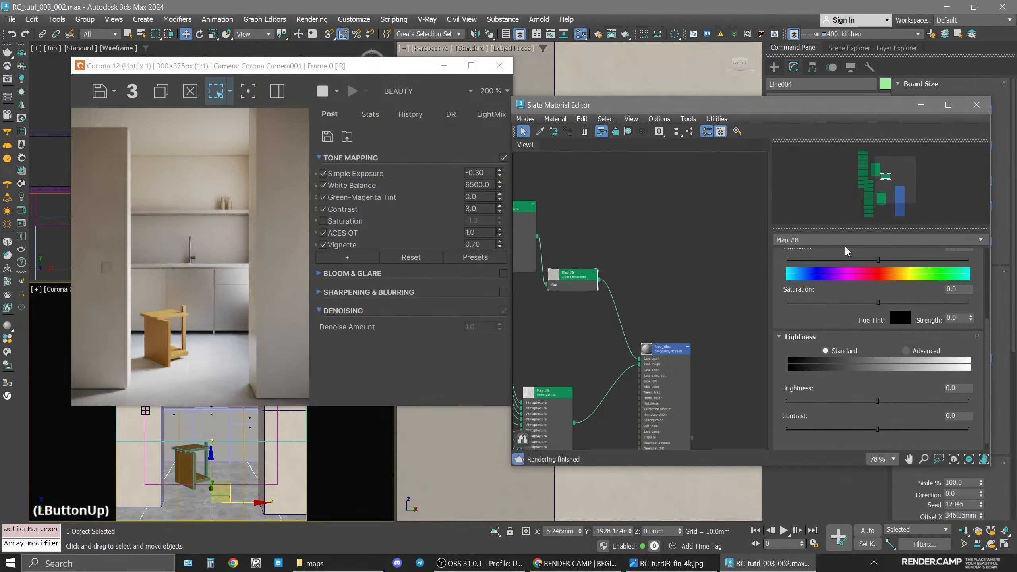
pyautogui.click(565, 278)
pyautogui.click(905, 351)
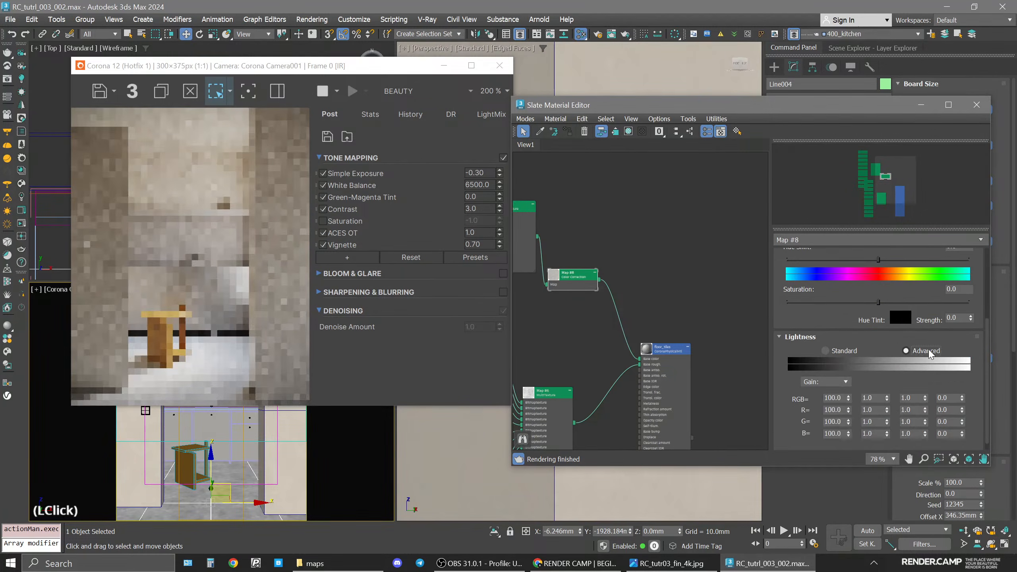
pyautogui.click(886, 400)
pyautogui.click(886, 400)
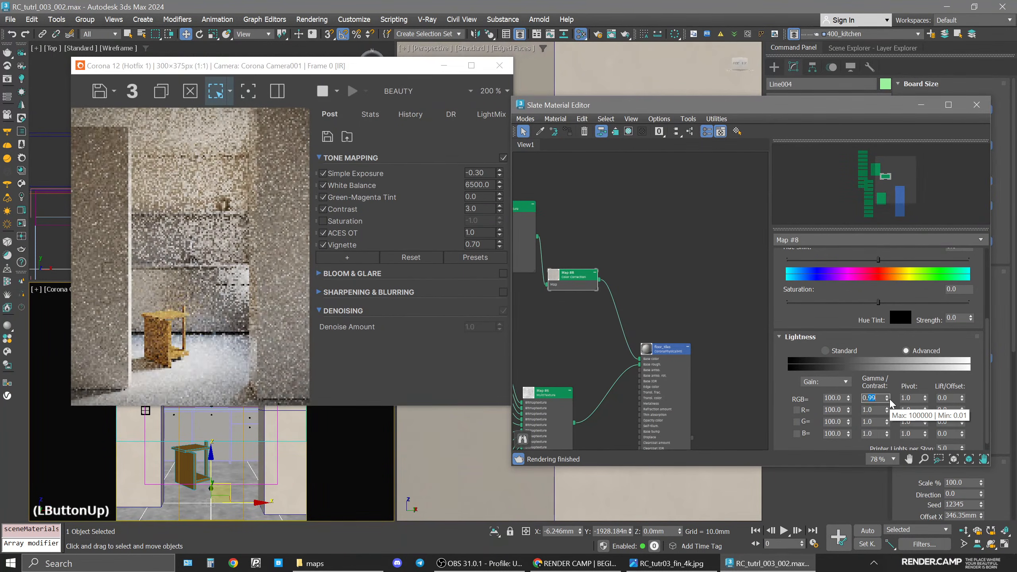
pyautogui.write('0.5')
pyautogui.press('Return')
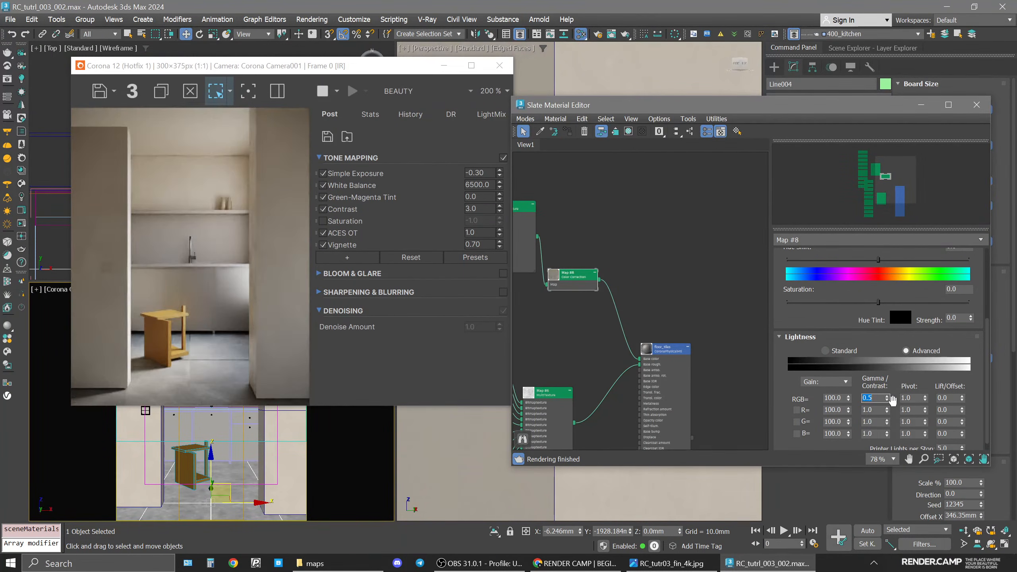
# Try RGB Gamma/Contrast values of 0.3 and 0.4 on the Color Correction map.
pyautogui.click(878, 400)
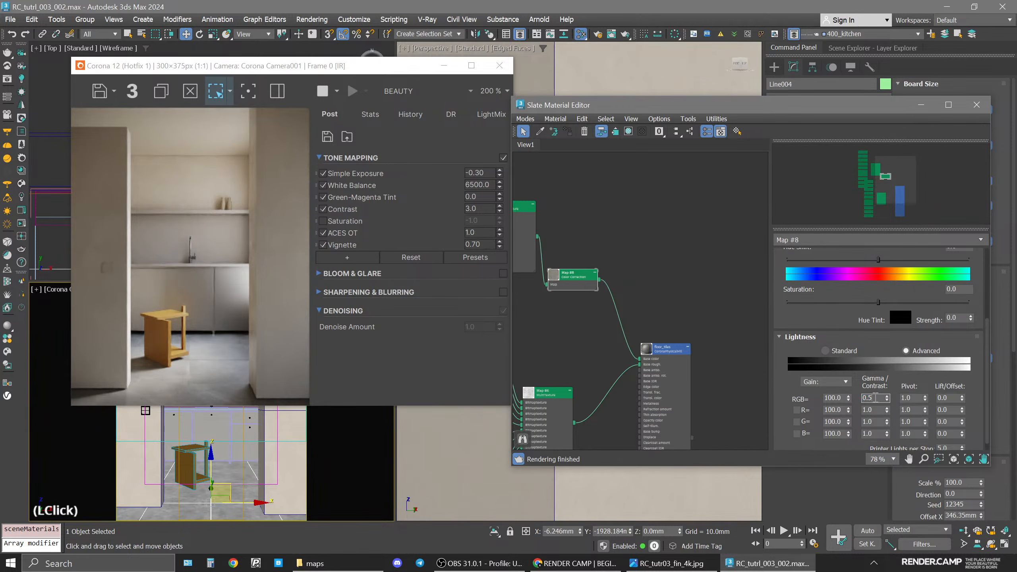
pyautogui.press('BackSpace')
pyautogui.write('3')
pyautogui.press('Return')
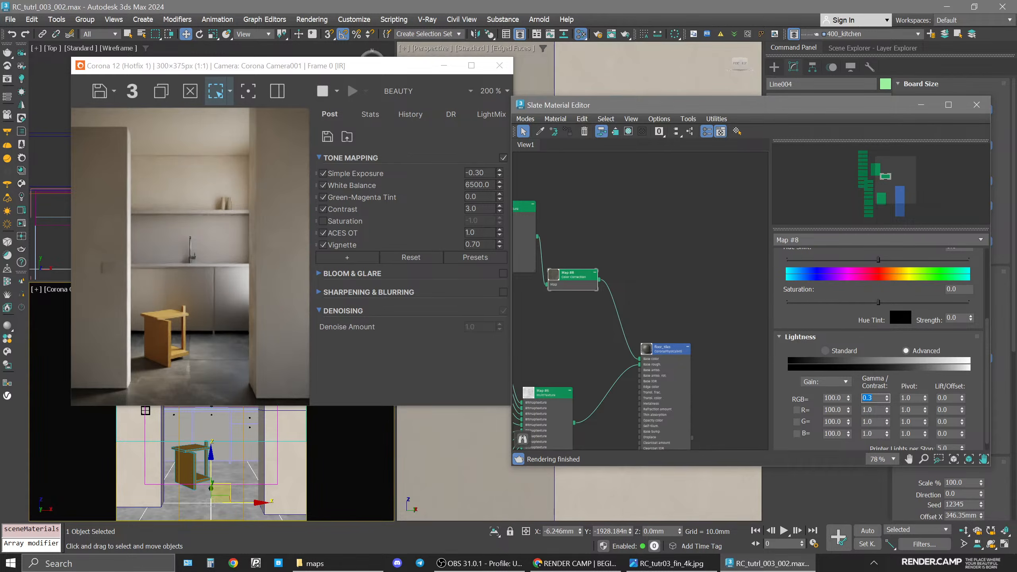
pyautogui.click(876, 398)
pyautogui.press('BackSpace')
pyautogui.write('4')
pyautogui.press('Return')
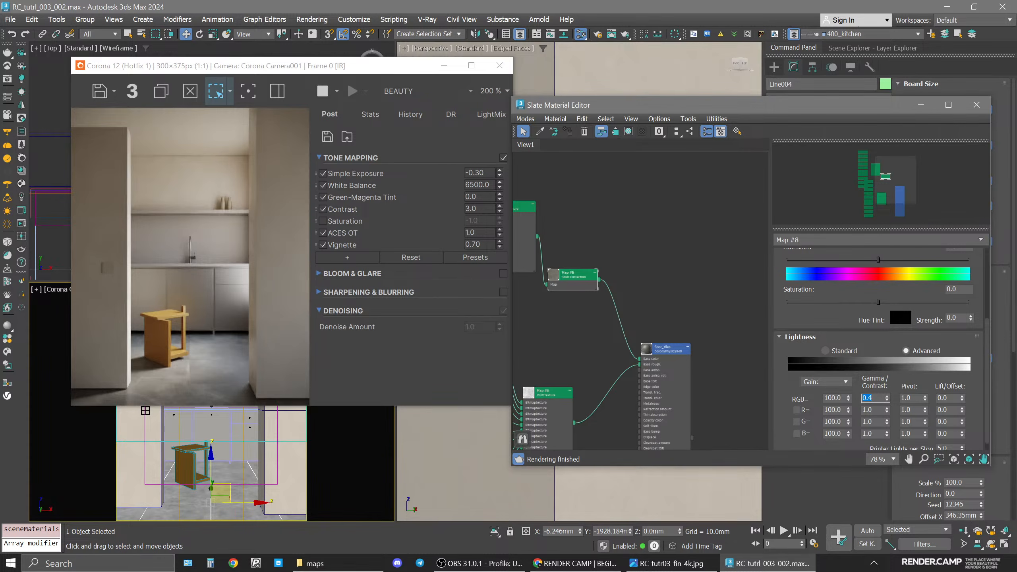
# Try Base color map amounts of 80 and 70 in the floor_tiles material.
pyautogui.click(676, 353)
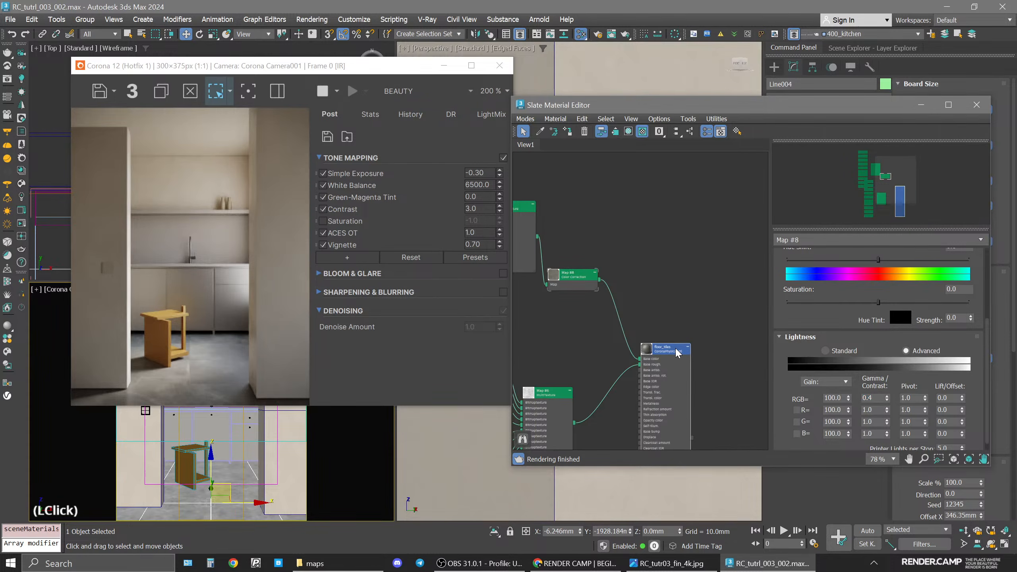
pyautogui.doubleClick(676, 353)
pyautogui.moveTo(887, 395); pyautogui.dragTo(898, 253)
pyautogui.doubleClick(854, 344)
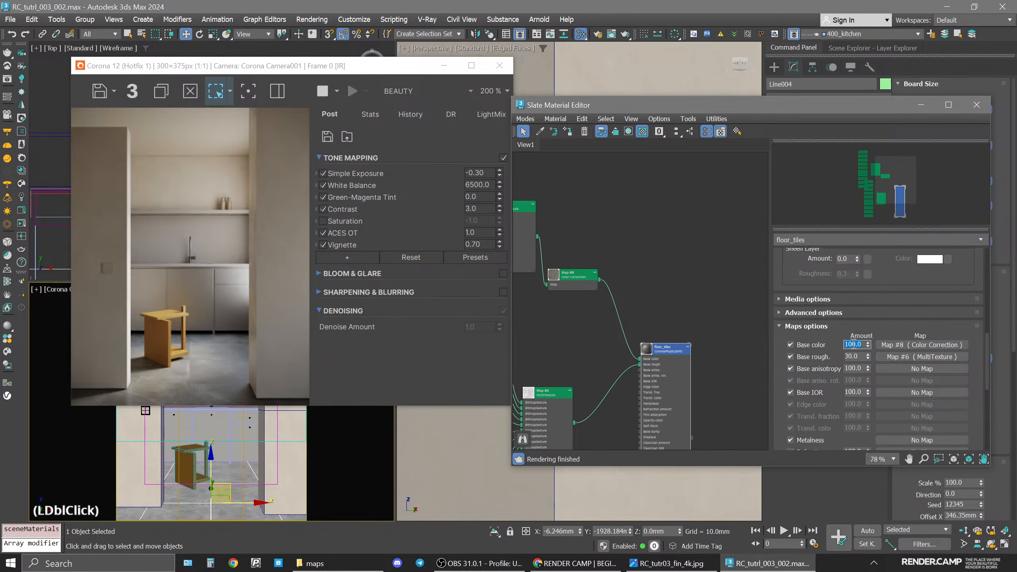
pyautogui.write('80')
pyautogui.press('Return')
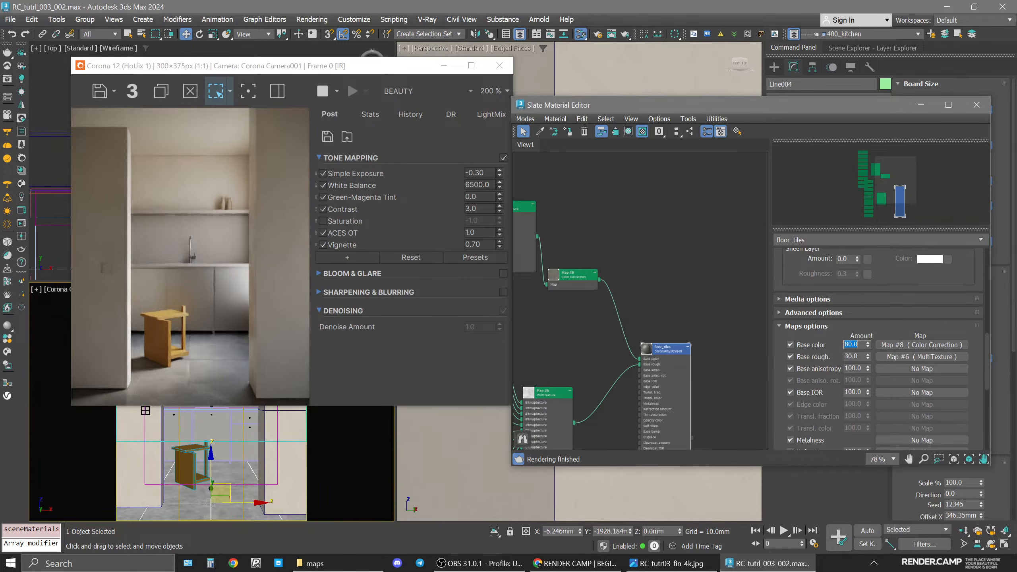
pyautogui.write('70')
pyautogui.press('Return')
# Set the RGB Gamma/Contrast of the base color's Color Correction map to 0.35.
pyautogui.click(669, 351)
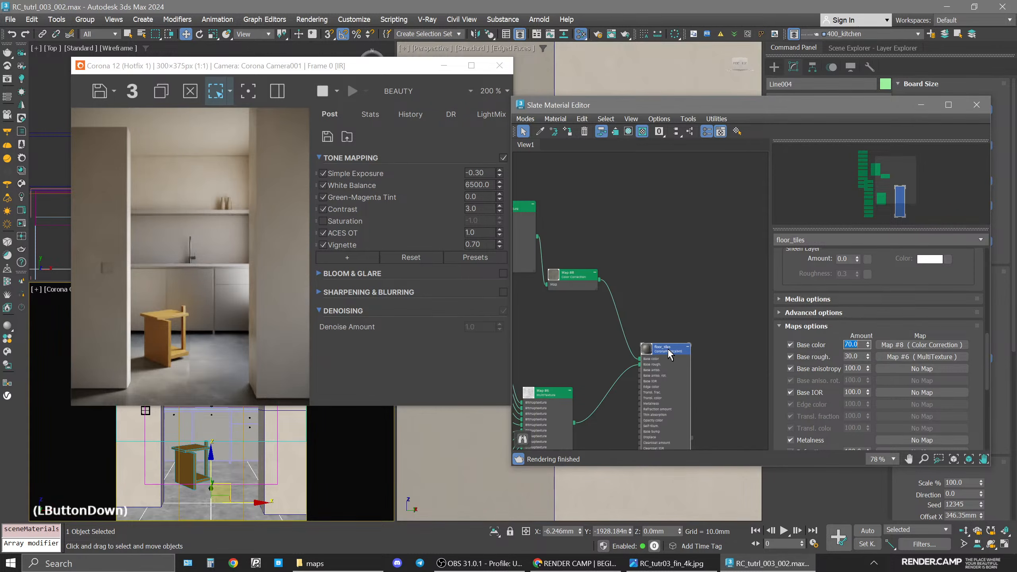
pyautogui.click(909, 349)
pyautogui.doubleClick(873, 387)
pyautogui.write('0.4')
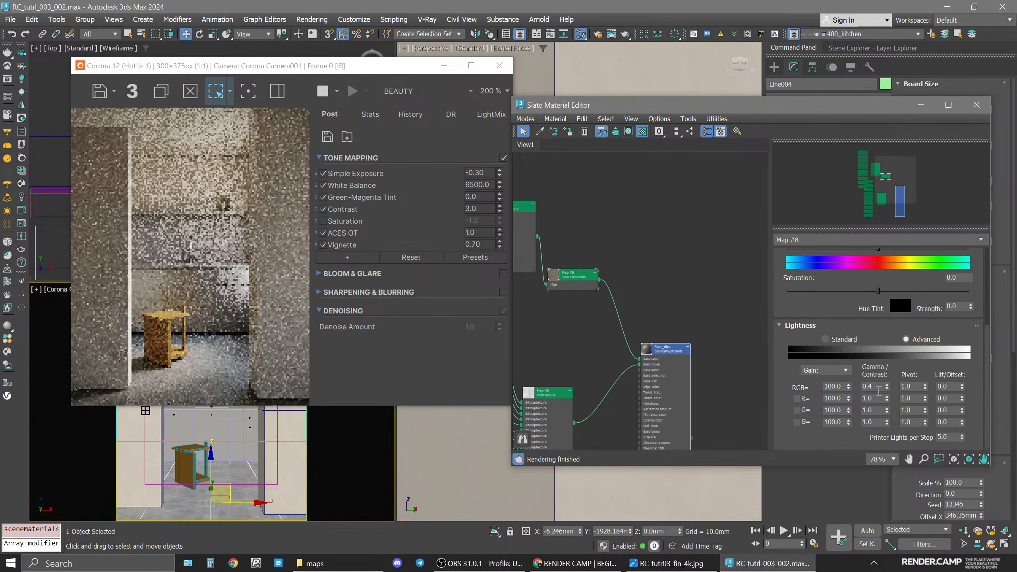
pyautogui.press('BackSpace')
pyautogui.write('35')
pyautogui.press('Return')
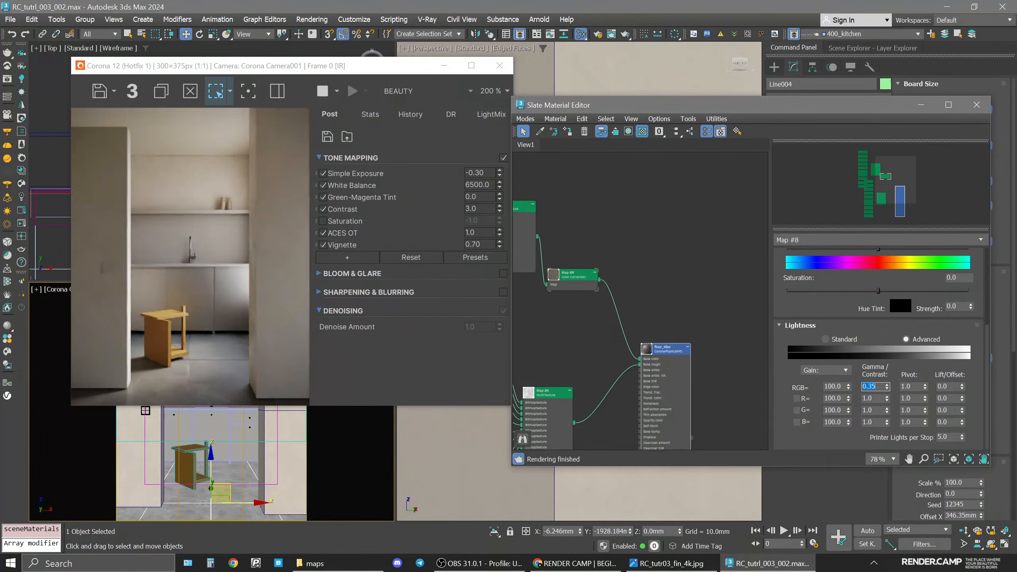
# Set the Base color map amount of floor_tiles to 60.
pyautogui.doubleClick(657, 351)
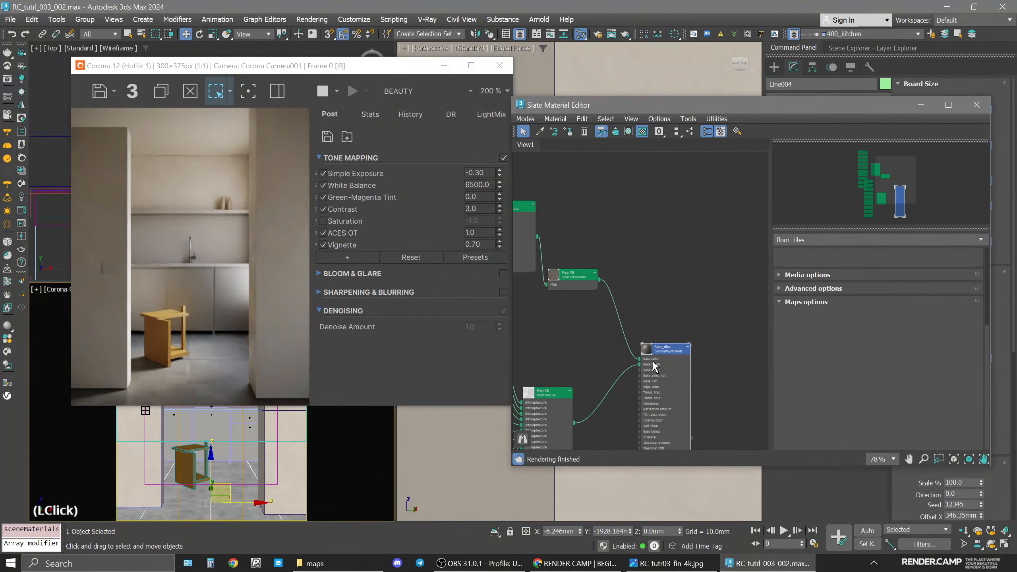
pyautogui.moveTo(877, 434); pyautogui.dragTo(876, 470)
pyautogui.moveTo(888, 298); pyautogui.dragTo(889, 400)
pyautogui.moveTo(882, 434); pyautogui.dragTo(873, 367)
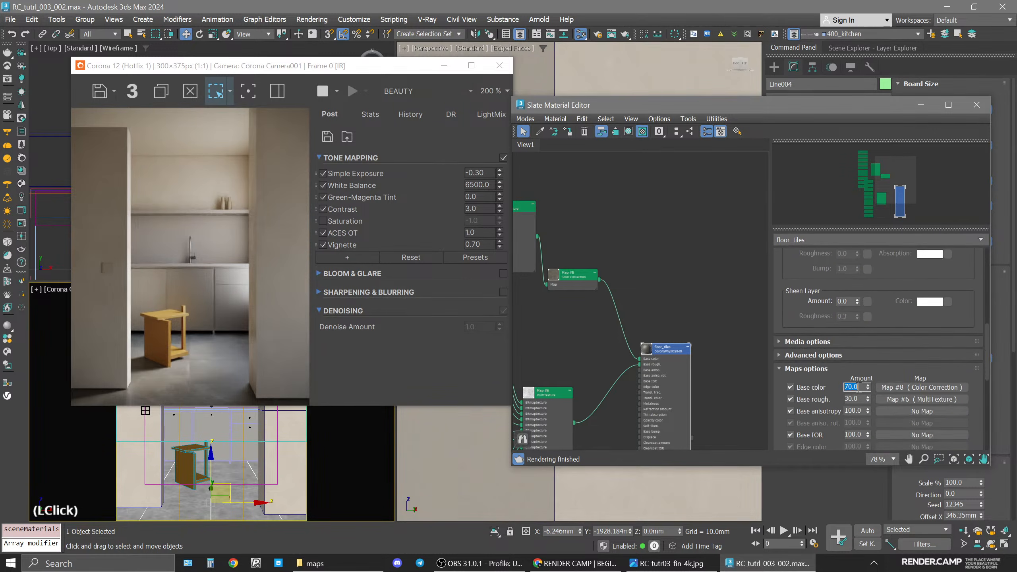
pyautogui.write('60')
pyautogui.press('Return')
# Tidy the floor_tiles node tree by moving the Color Correction node closer to the base color MultiTexture node.
pyautogui.click(637, 243)
pyautogui.scroll(-5, 638, 244)
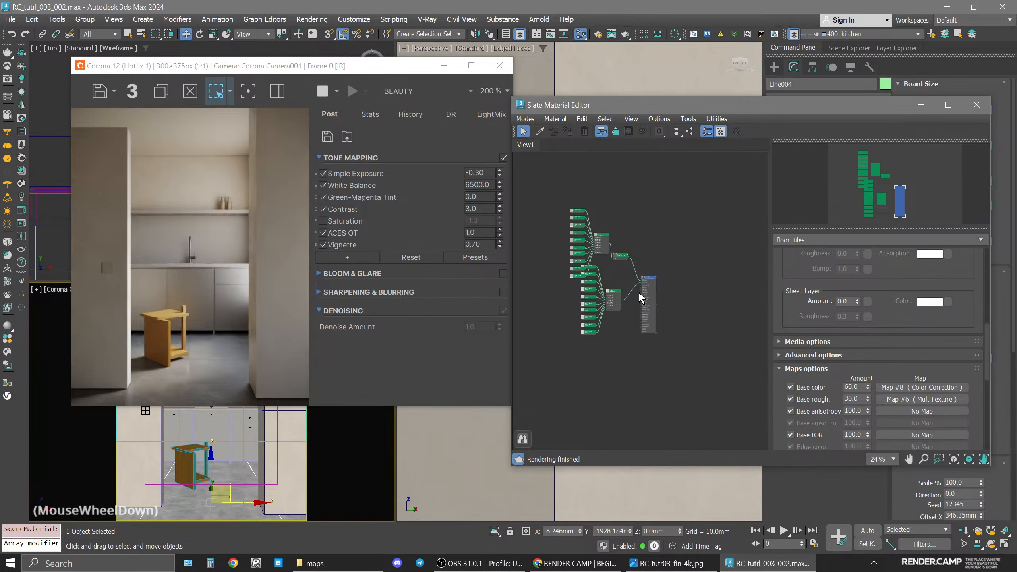
pyautogui.click(604, 242)
pyautogui.scroll(4, 605, 257)
pyautogui.moveTo(639, 239); pyautogui.dragTo(602, 231)
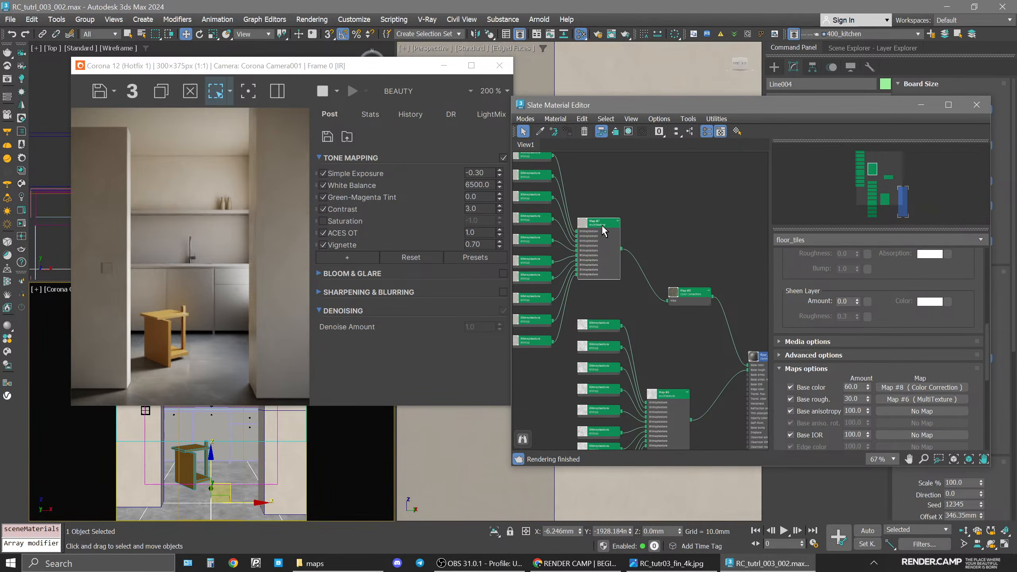
pyautogui.moveTo(603, 231); pyautogui.dragTo(609, 231)
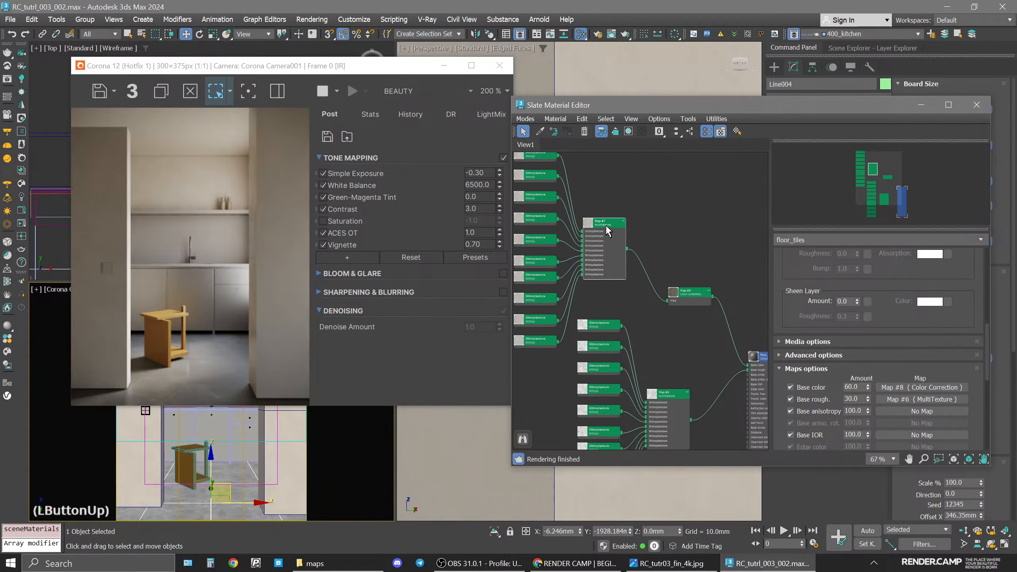
pyautogui.click(686, 299)
pyautogui.moveTo(686, 299); pyautogui.dragTo(663, 282)
pyautogui.moveTo(580, 212); pyautogui.dragTo(599, 222)
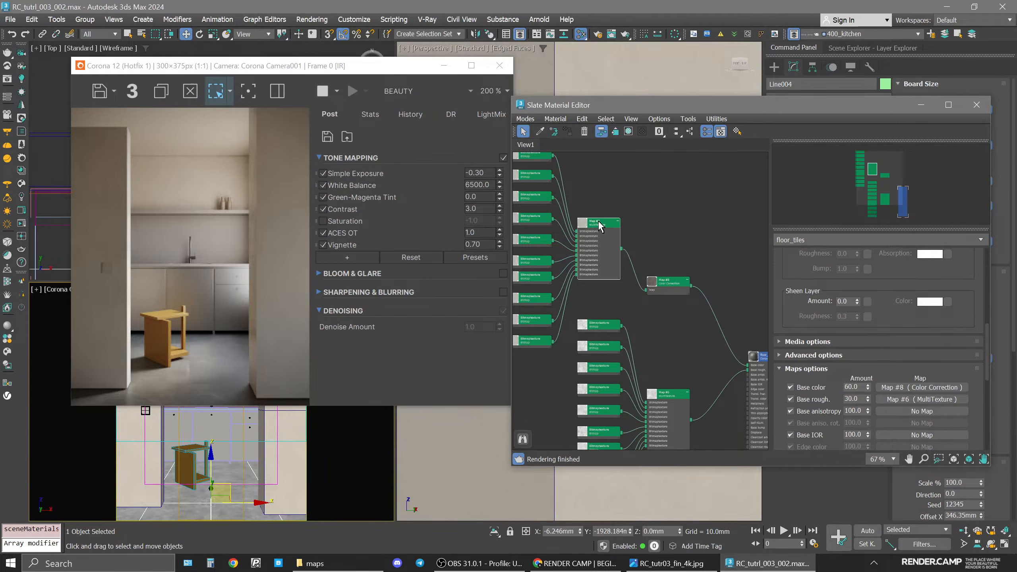
pyautogui.click(690, 199)
pyautogui.scroll(-4, 690, 203)
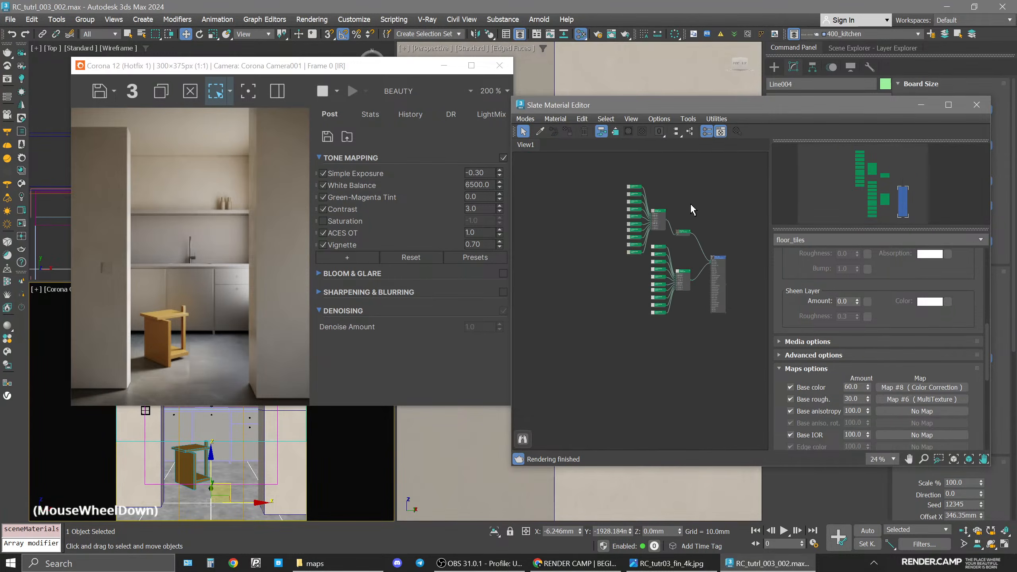
# Pick the kitchen material from the cabinets in the camera view and show its node in the material editor.
pyautogui.click(680, 349)
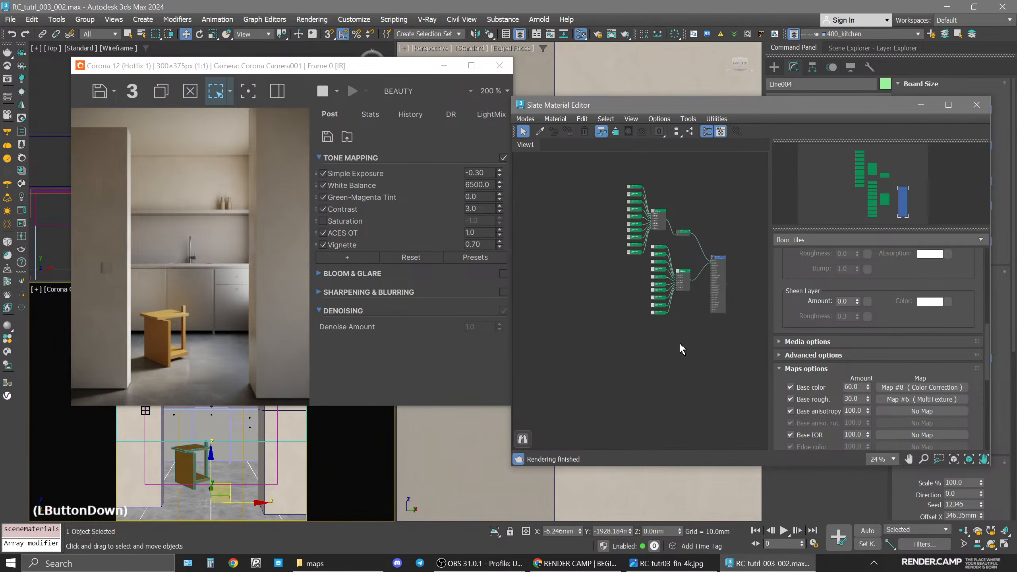
pyautogui.scroll(-2, 677, 337)
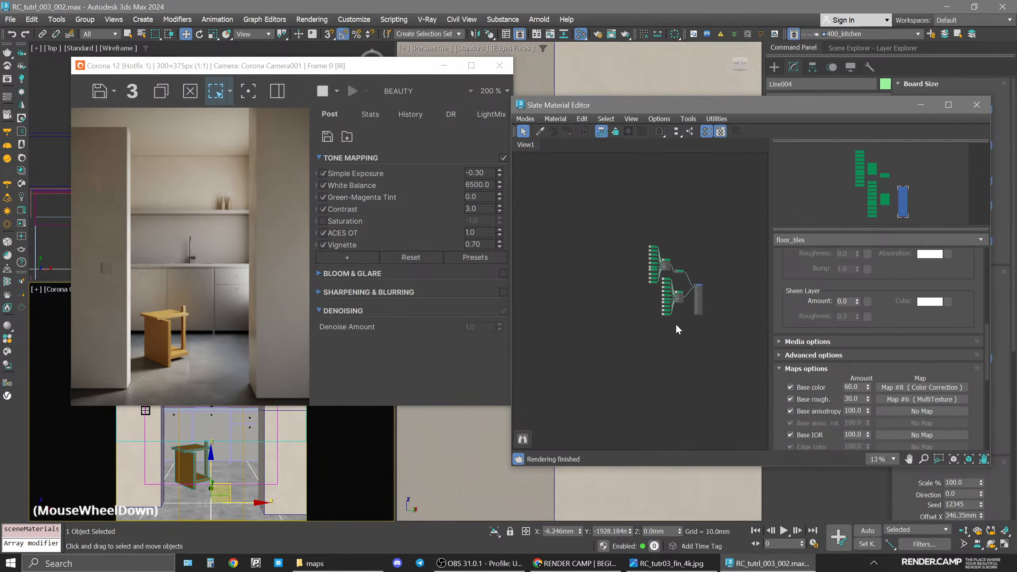
pyautogui.click(540, 131)
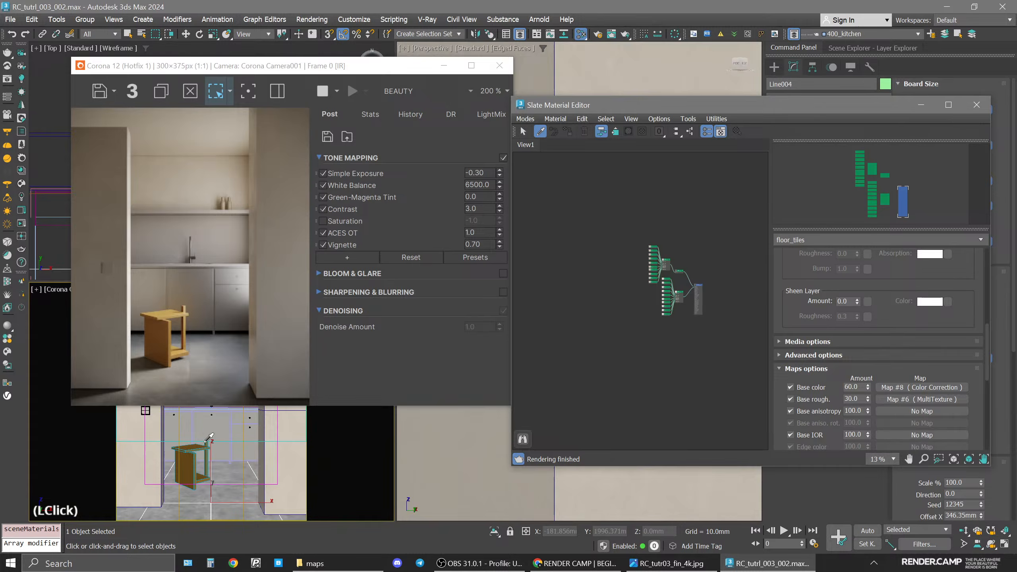
pyautogui.click(243, 427)
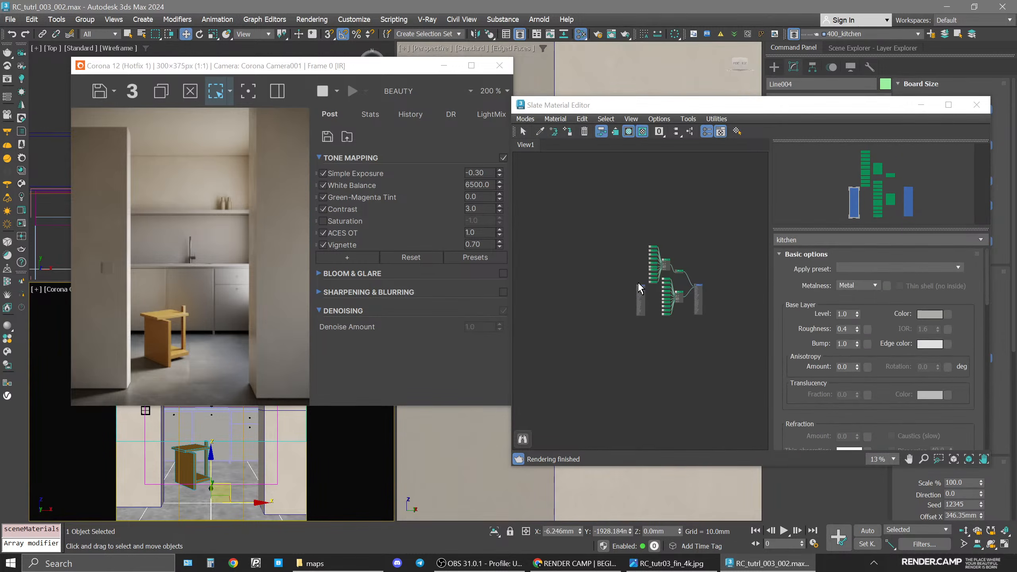
pyautogui.click(642, 316)
pyautogui.click(643, 316)
pyautogui.scroll(5, 644, 317)
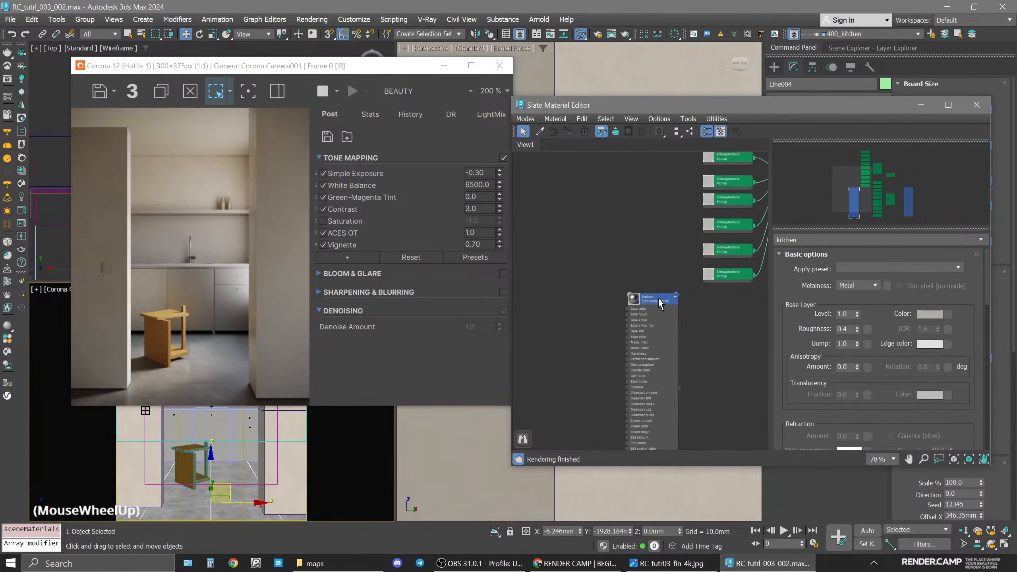
# Pick the counter material from the shelf in the camera view and place its node above and left of the kitchen material.
pyautogui.click(343, 92)
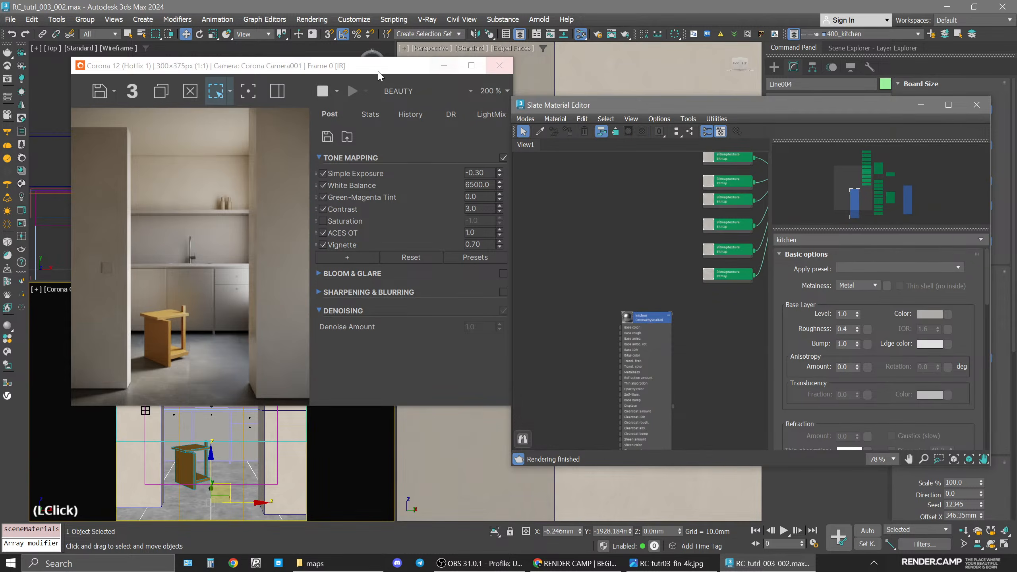
pyautogui.moveTo(357, 73); pyautogui.dragTo(441, 430)
pyautogui.click(540, 131)
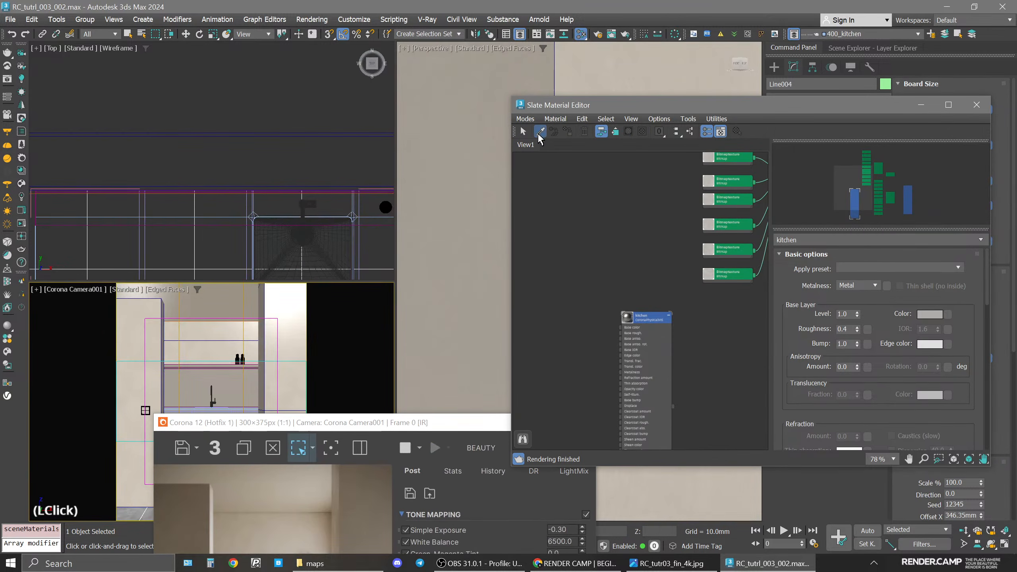
pyautogui.click(220, 366)
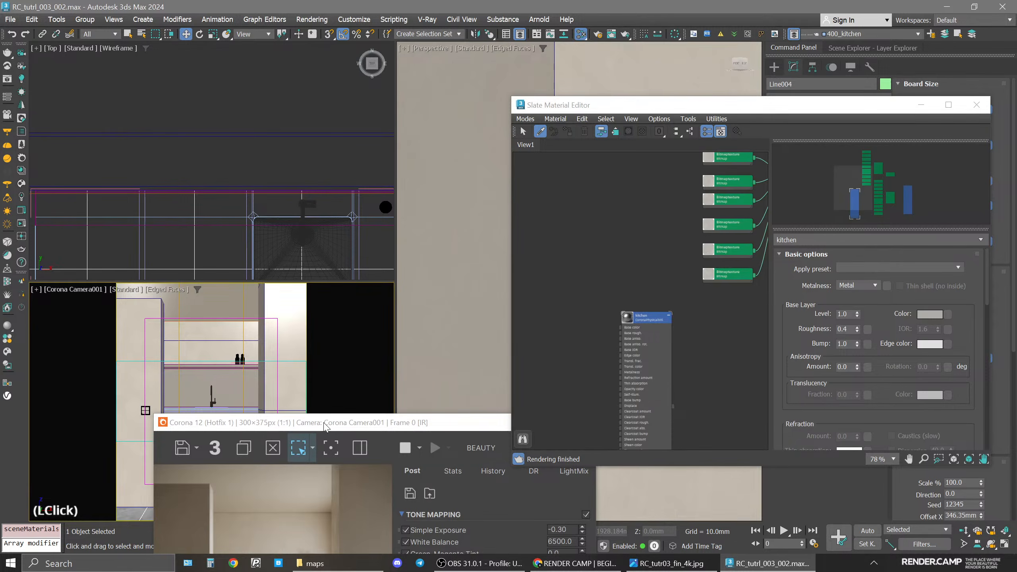
pyautogui.moveTo(327, 430); pyautogui.dragTo(215, 111)
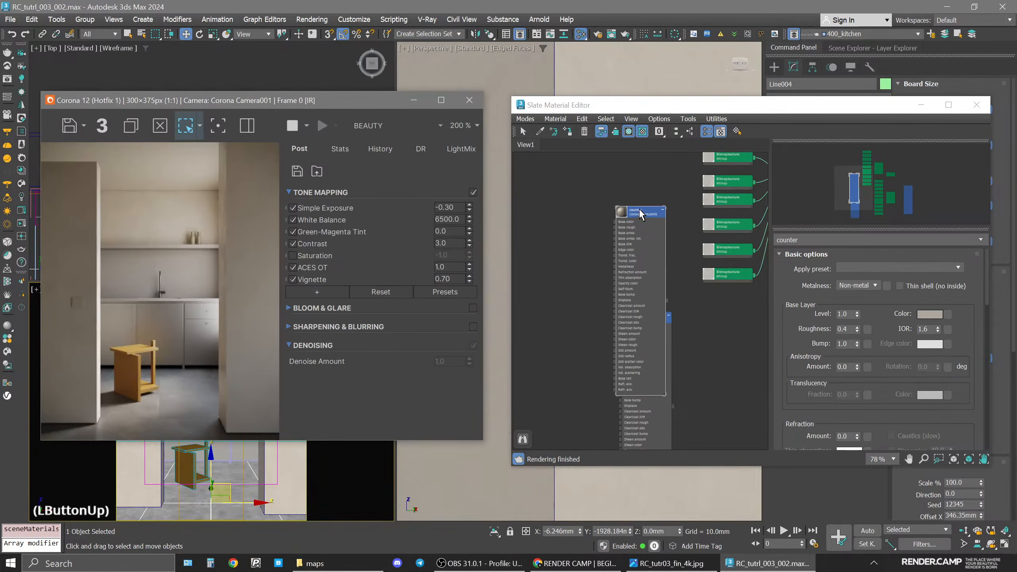
pyautogui.moveTo(643, 211); pyautogui.dragTo(686, 223, button='middle')
pyautogui.scroll(3, 636, 205)
pyautogui.click(672, 199)
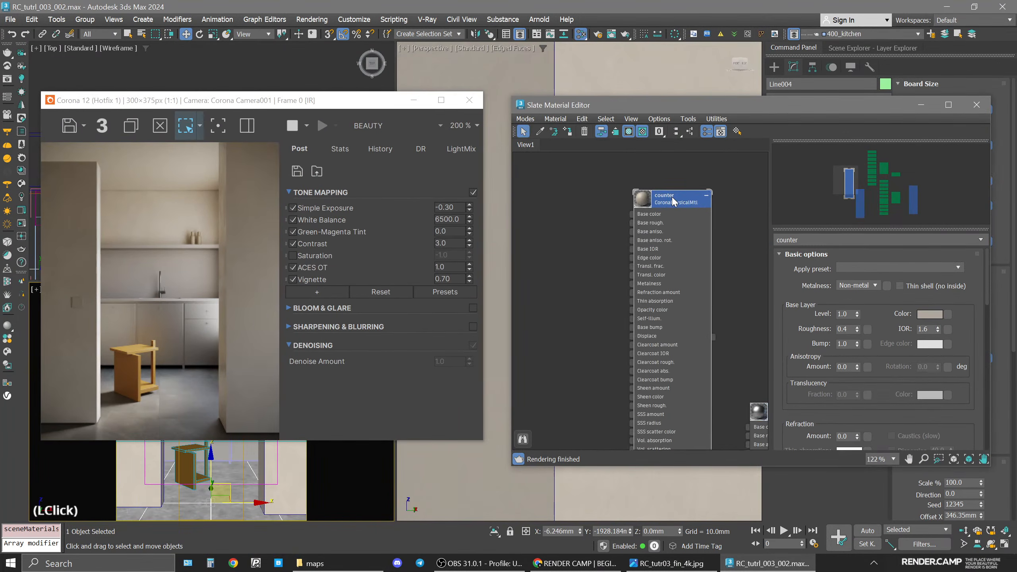
pyautogui.moveTo(673, 199); pyautogui.dragTo(643, 180)
pyautogui.click(715, 287)
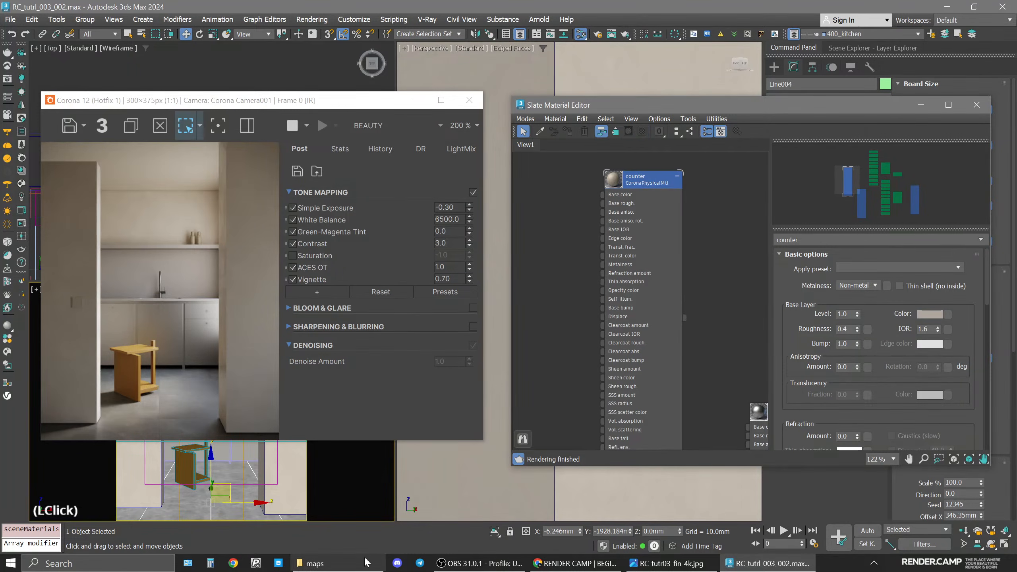
# Inspect the counter_dif texture from the maps folder at full size and close the image.
pyautogui.click(311, 563)
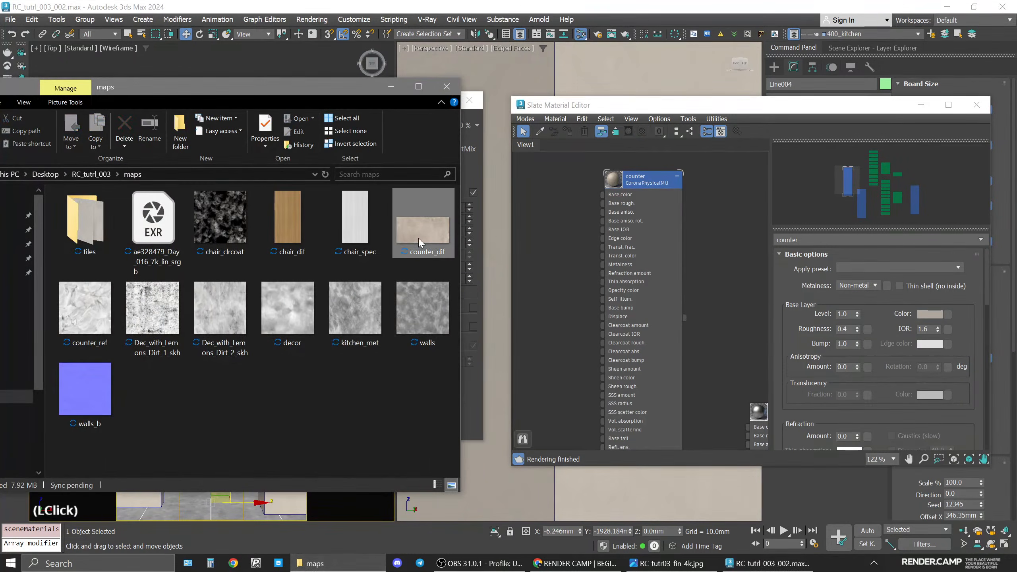
pyautogui.doubleClick(419, 242)
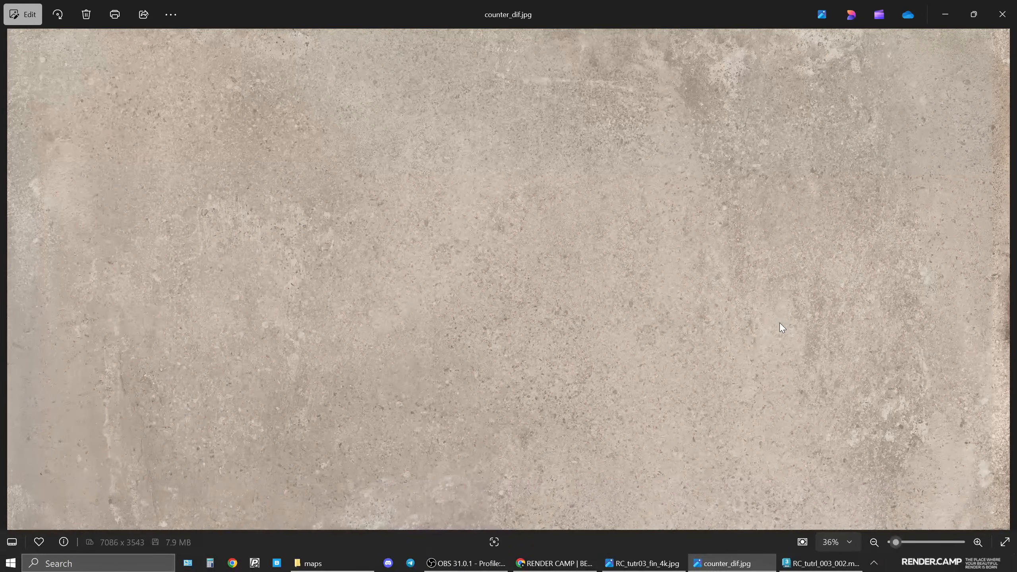
pyautogui.click(1002, 14)
pyautogui.click(391, 384)
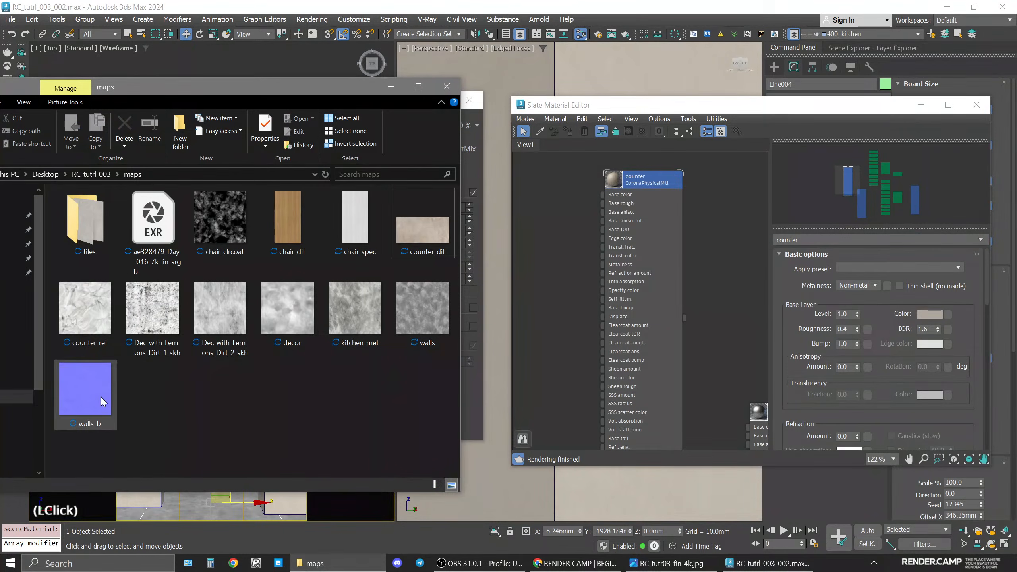
# Inspect the counter_ref texture from the maps folder at full size and close the image.
pyautogui.doubleClick(88, 312)
pyautogui.click(680, 344)
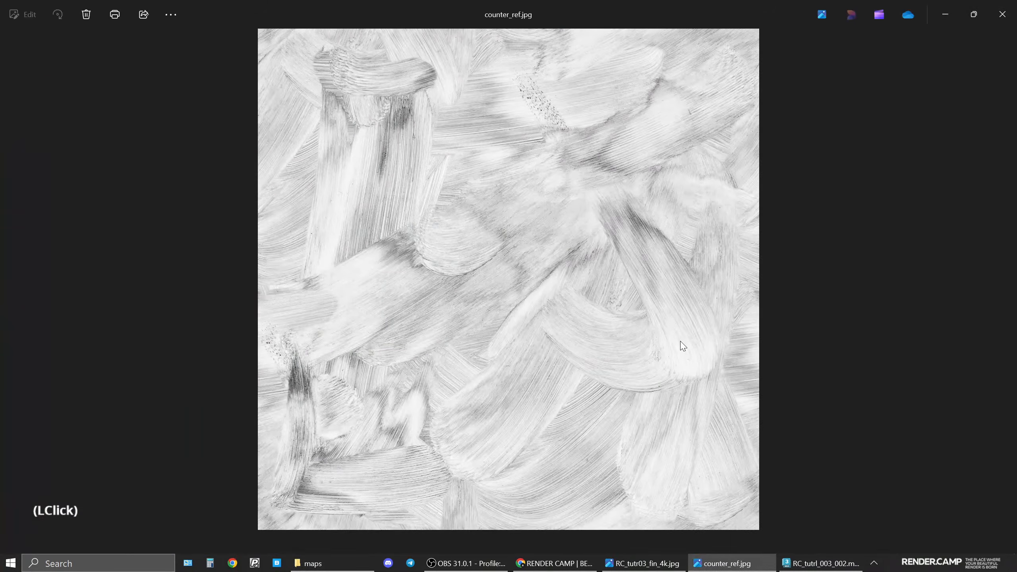
pyautogui.click(1003, 14)
# Load counter_ref.jpg into the material editor as a bitmap and place its node beside the counter material's base inputs.
pyautogui.moveTo(85, 308); pyautogui.dragTo(548, 228)
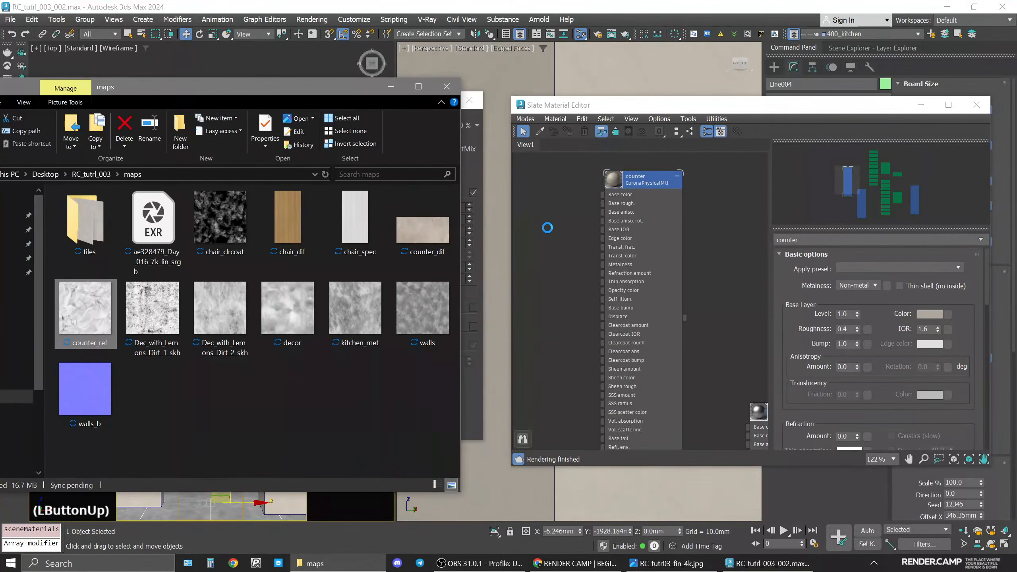
pyautogui.click(391, 88)
pyautogui.moveTo(622, 235); pyautogui.dragTo(677, 241, button='middle')
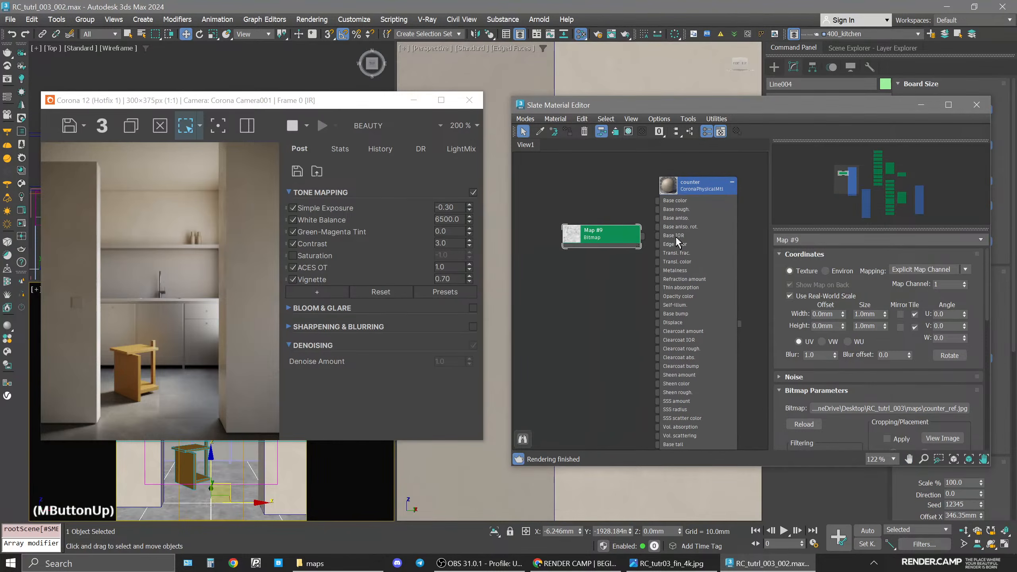
pyautogui.click(598, 236)
pyautogui.moveTo(599, 236); pyautogui.dragTo(581, 224)
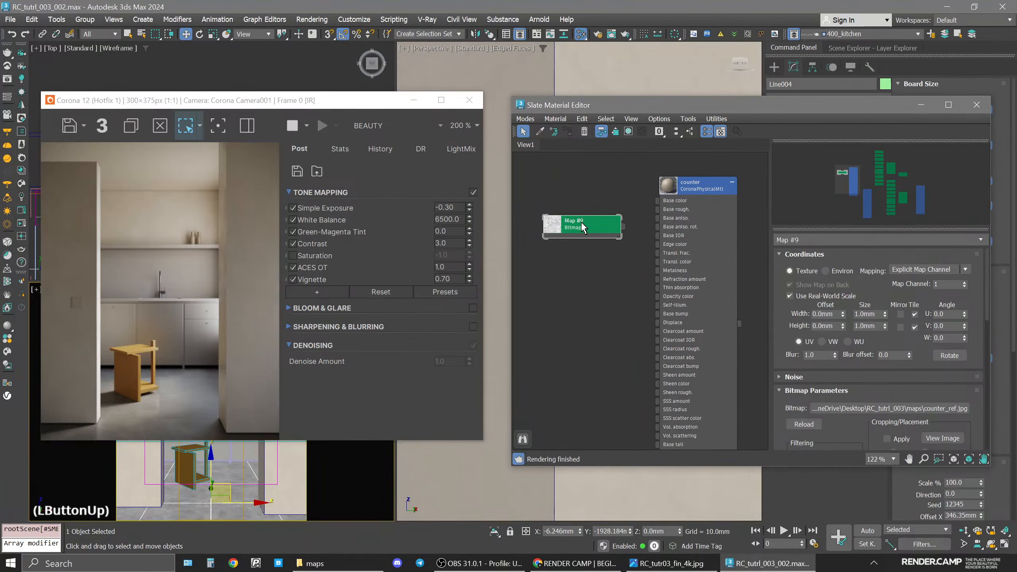
pyautogui.scroll(3, 634, 231)
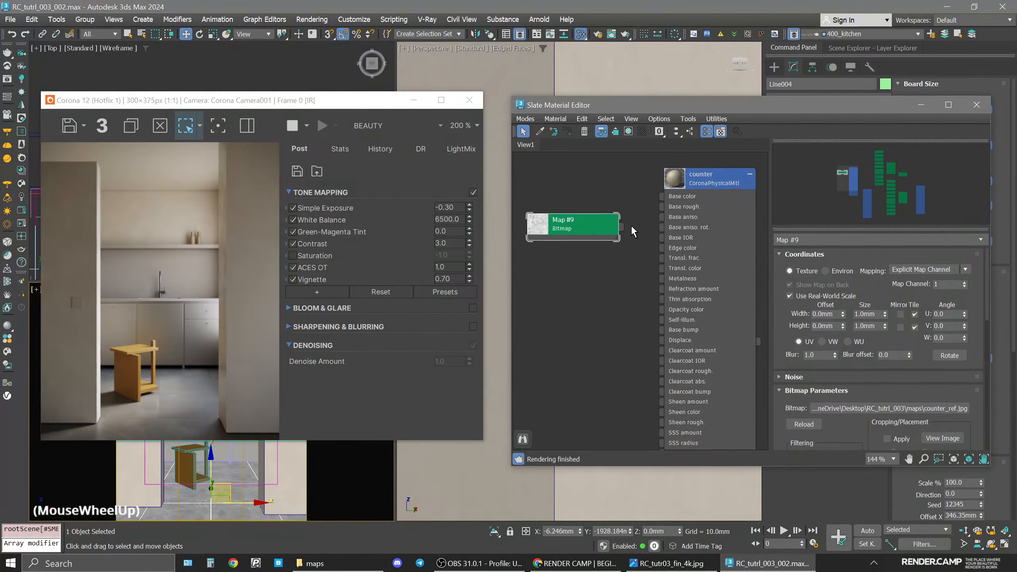
pyautogui.click(634, 272)
pyautogui.moveTo(580, 225); pyautogui.dragTo(580, 212)
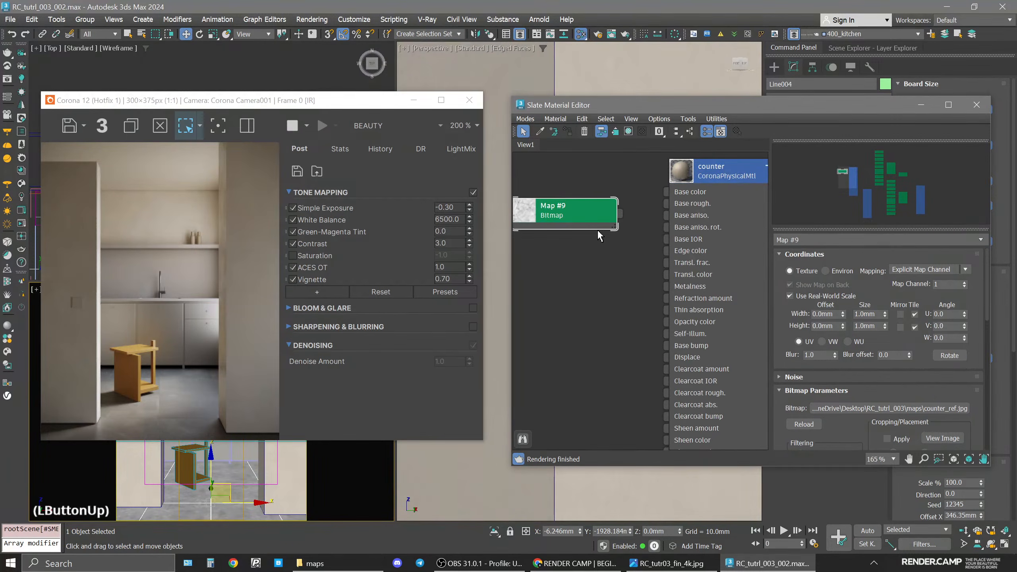
# Set the counter_ref bitmap's real-world width and height to 1500 mm each.
pyautogui.doubleClick(863, 315)
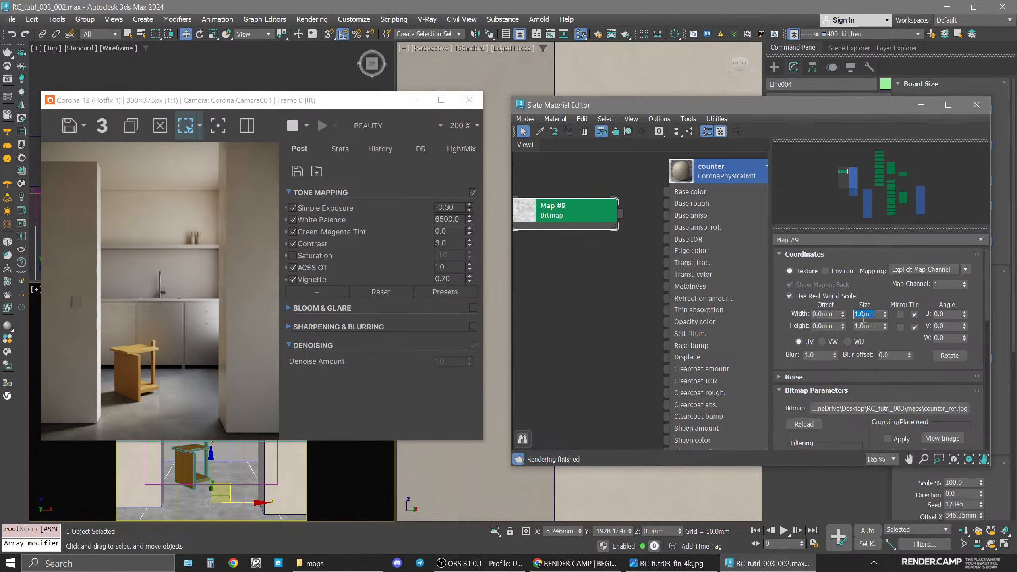
pyautogui.write('1500')
pyautogui.doubleClick(872, 326)
pyautogui.write('1500')
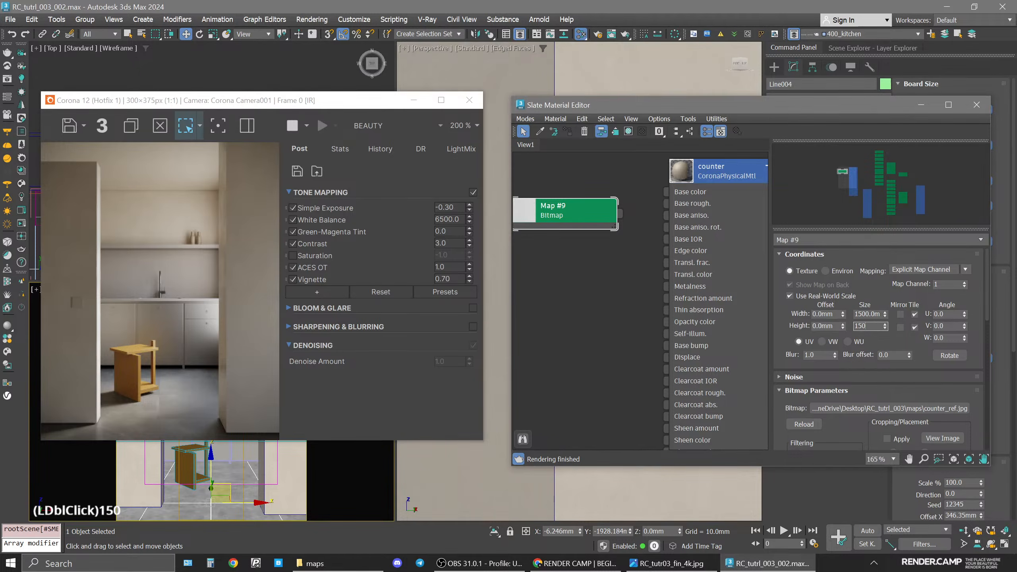
pyautogui.press('Return')
pyautogui.click(596, 271)
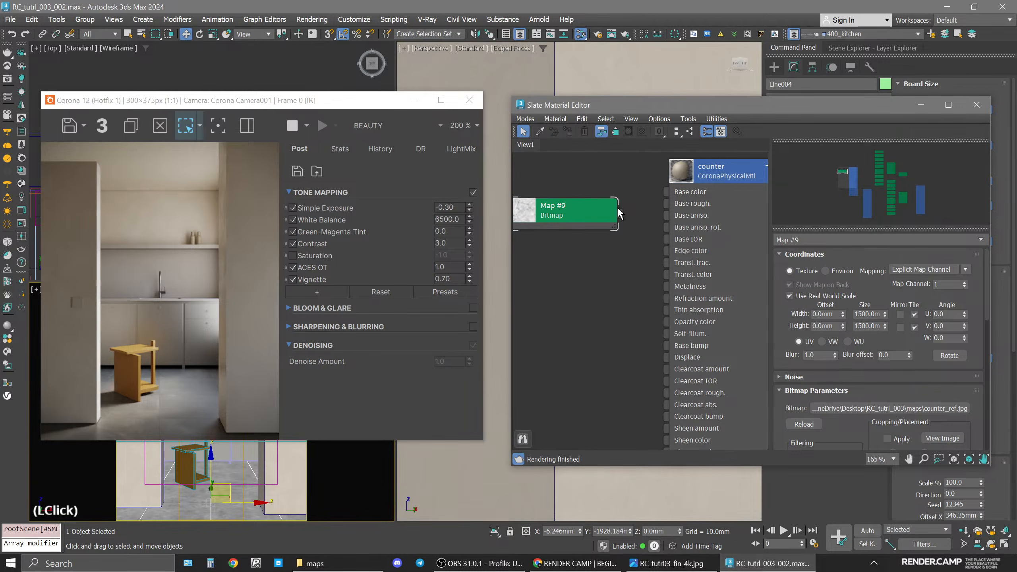
# Connect the counter_ref bitmap to both the base roughness and base color inputs of the counter material.
pyautogui.click(618, 211)
pyautogui.moveTo(620, 209); pyautogui.dragTo(666, 203)
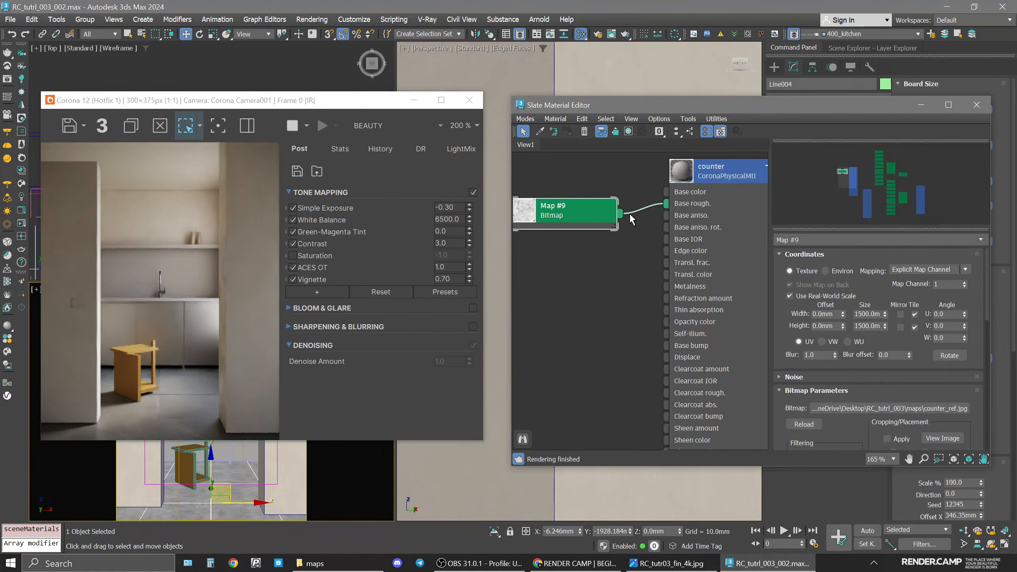
pyautogui.moveTo(620, 213); pyautogui.dragTo(658, 190)
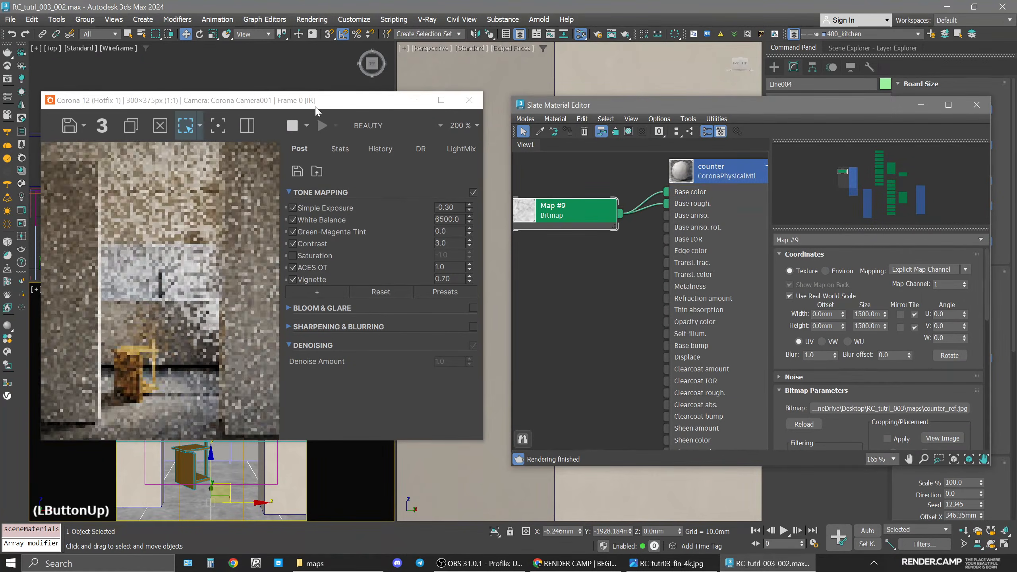
# Put the Corona camera view in 2D Pan Zoom mode and frame the sink backsplash closely to check the texture scale.
pyautogui.moveTo(288, 102); pyautogui.dragTo(564, 96)
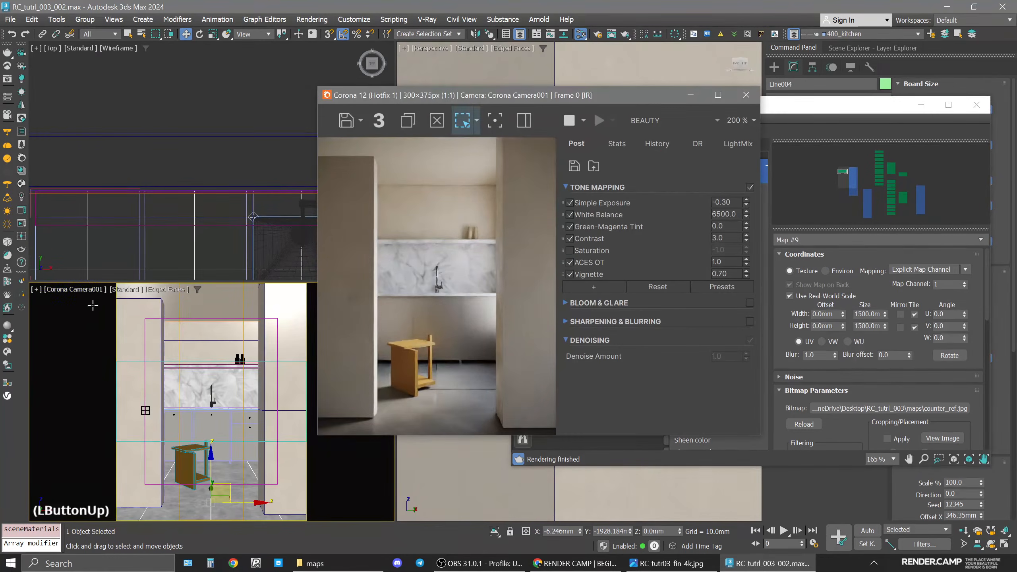
pyautogui.click(36, 289)
pyautogui.click(61, 444)
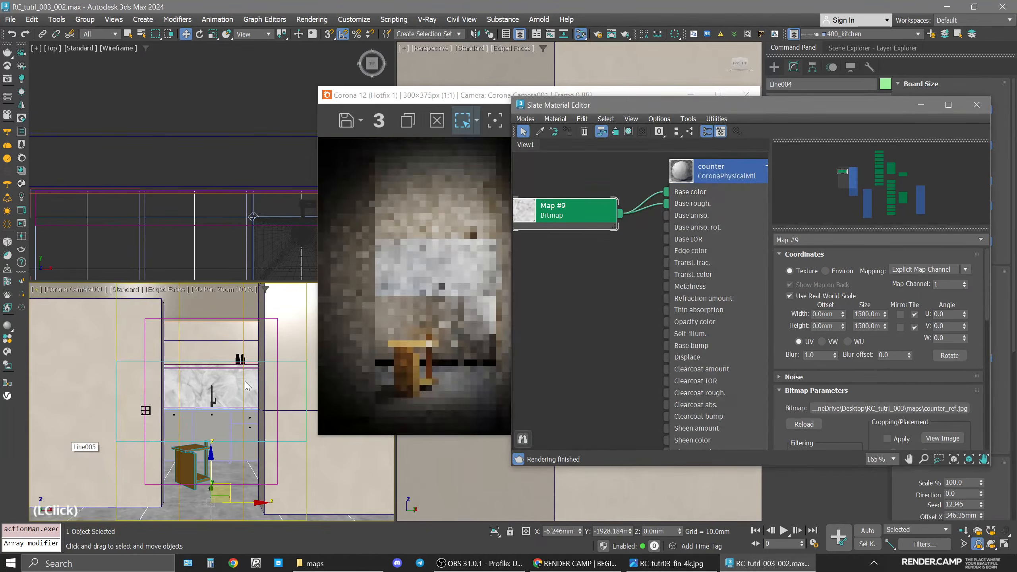
pyautogui.scroll(6, 216, 398)
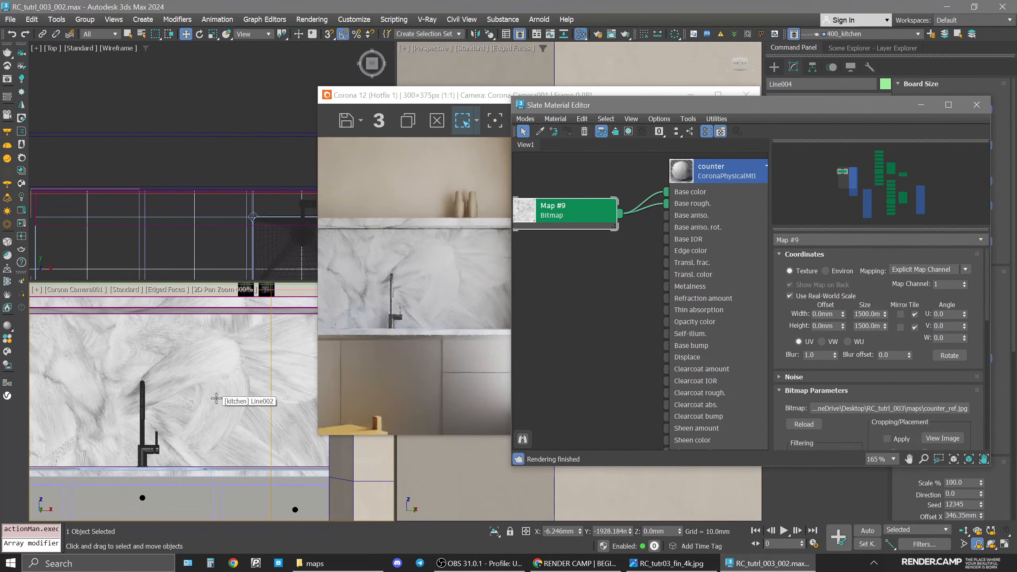
pyautogui.moveTo(470, 102); pyautogui.dragTo(232, 80)
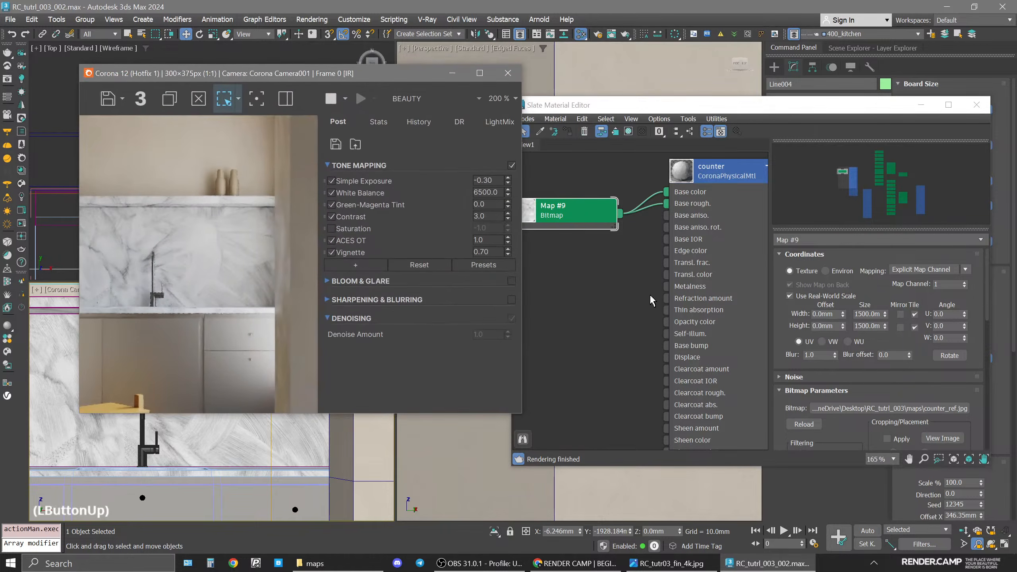
# Set the counter_ref bitmap's real-world width and height to 750 mm each.
pyautogui.doubleClick(864, 315)
pyautogui.write('750')
pyautogui.doubleClick(867, 326)
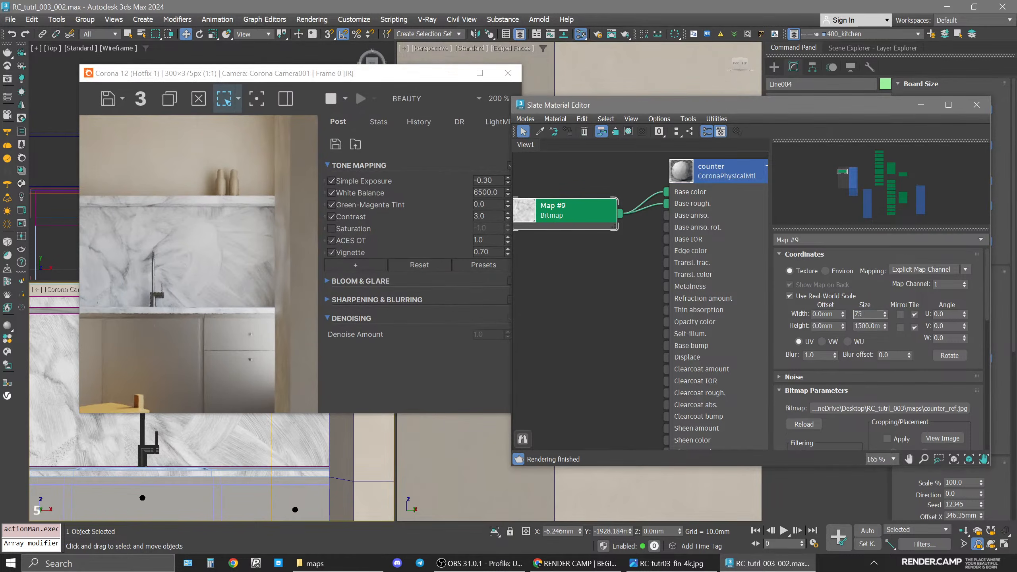
pyautogui.write('750.0mm')
pyautogui.press('Return')
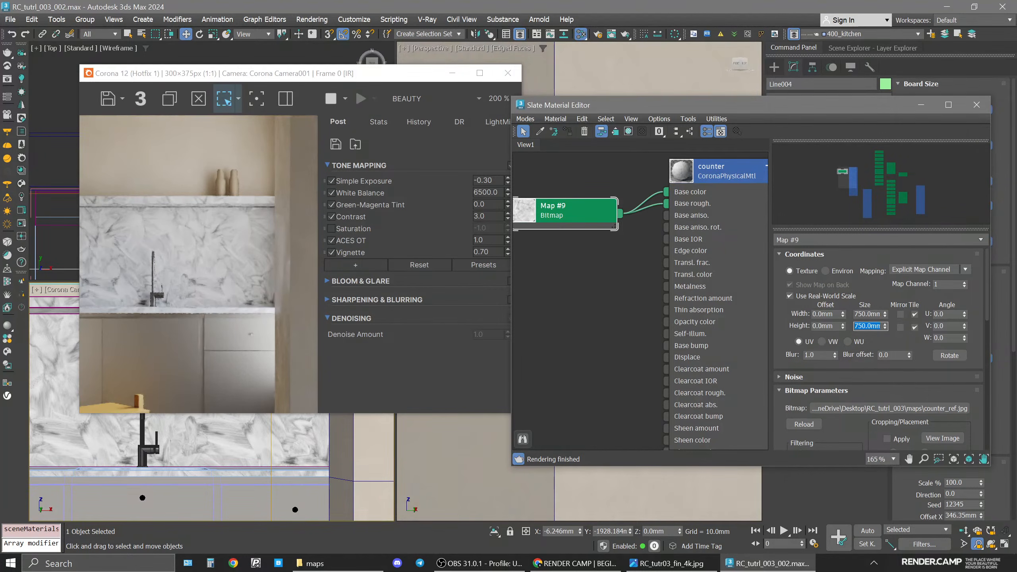
# Disconnect the counter_ref bitmap from the counter's base color and show the CESSENTIAL_Reflect pass in the render window.
pyautogui.moveTo(672, 196); pyautogui.dragTo(628, 171)
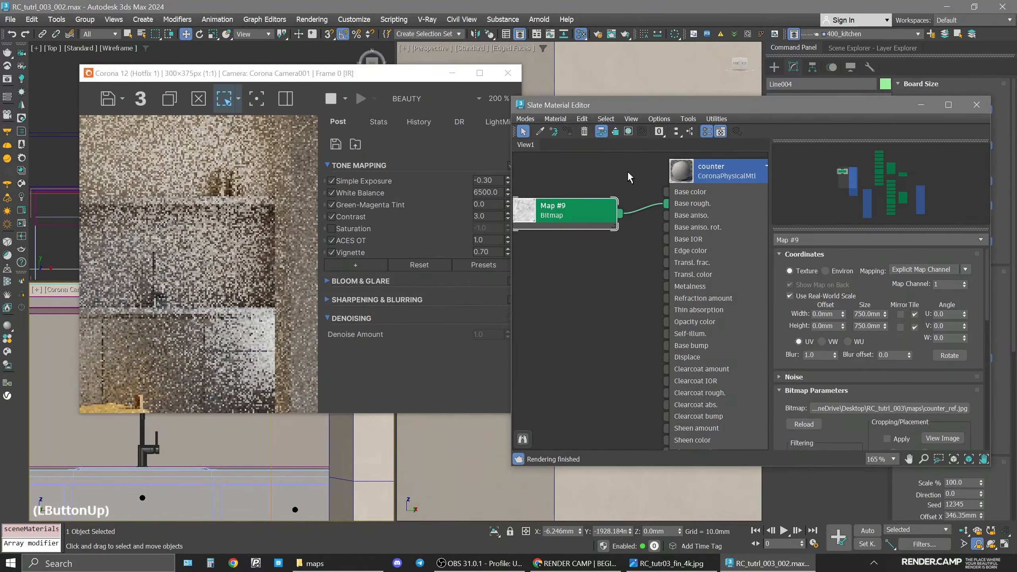
pyautogui.click(431, 99)
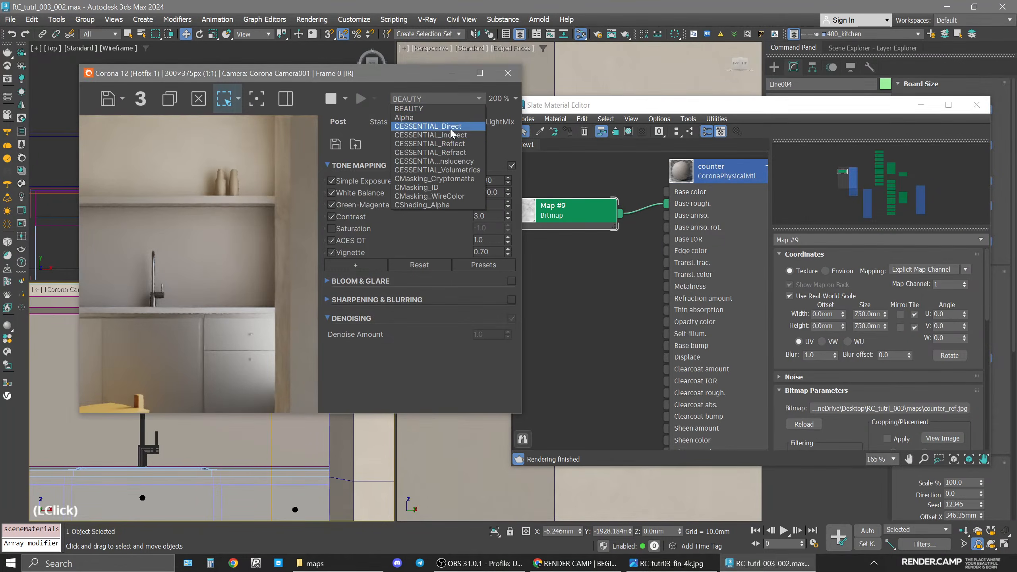
pyautogui.click(457, 140)
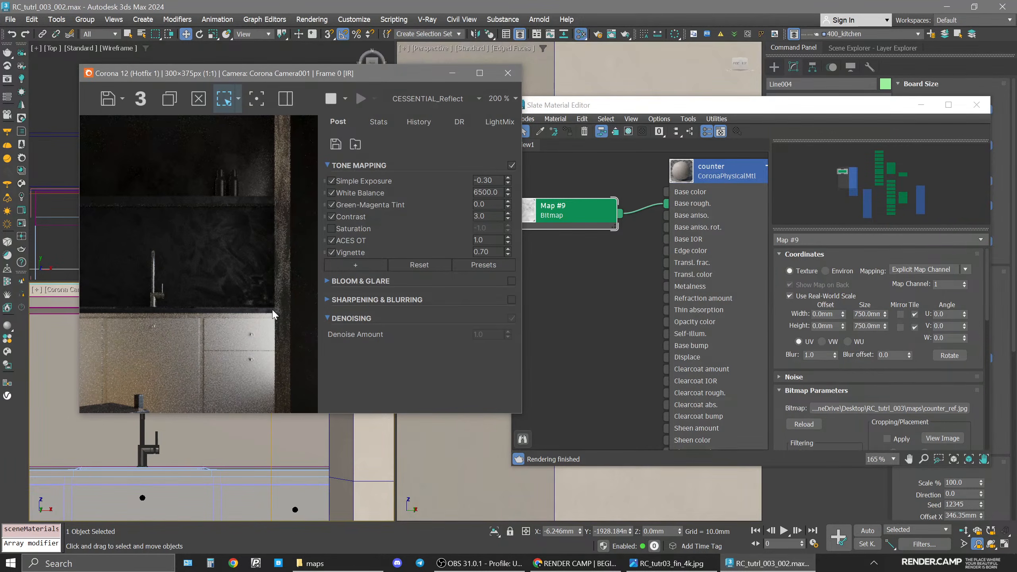
pyautogui.moveTo(572, 225); pyautogui.dragTo(587, 211)
# Reduce the counter material's base roughness map amount to 20, and raise it to 30.
pyautogui.click(713, 178)
pyautogui.doubleClick(713, 178)
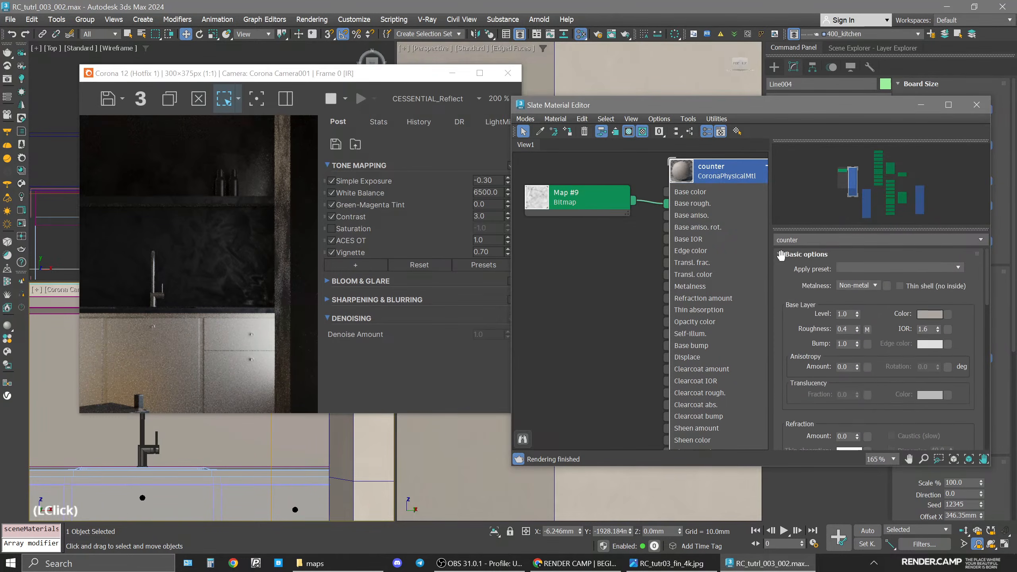
pyautogui.moveTo(885, 423); pyautogui.dragTo(879, 265)
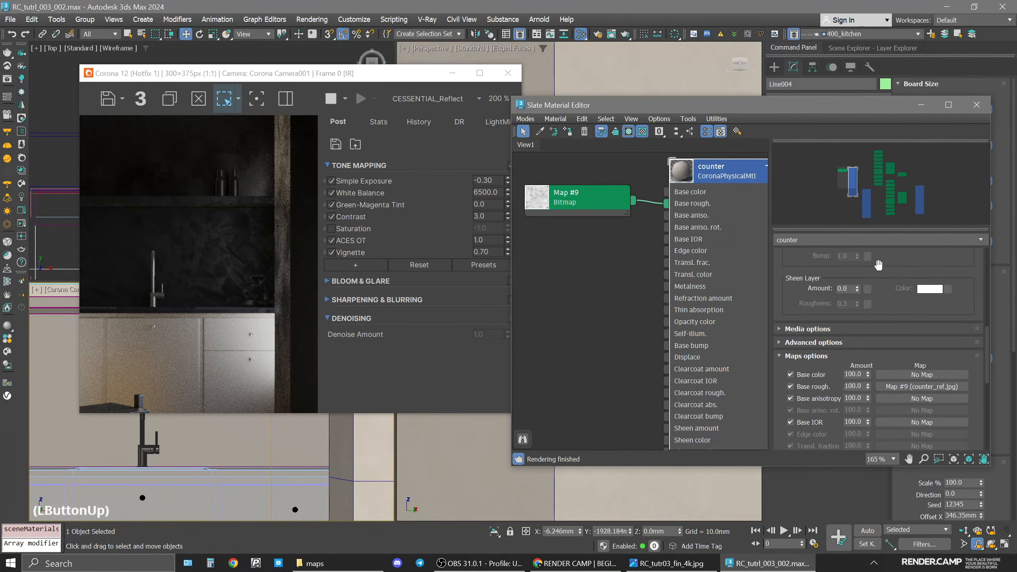
pyautogui.doubleClick(854, 385)
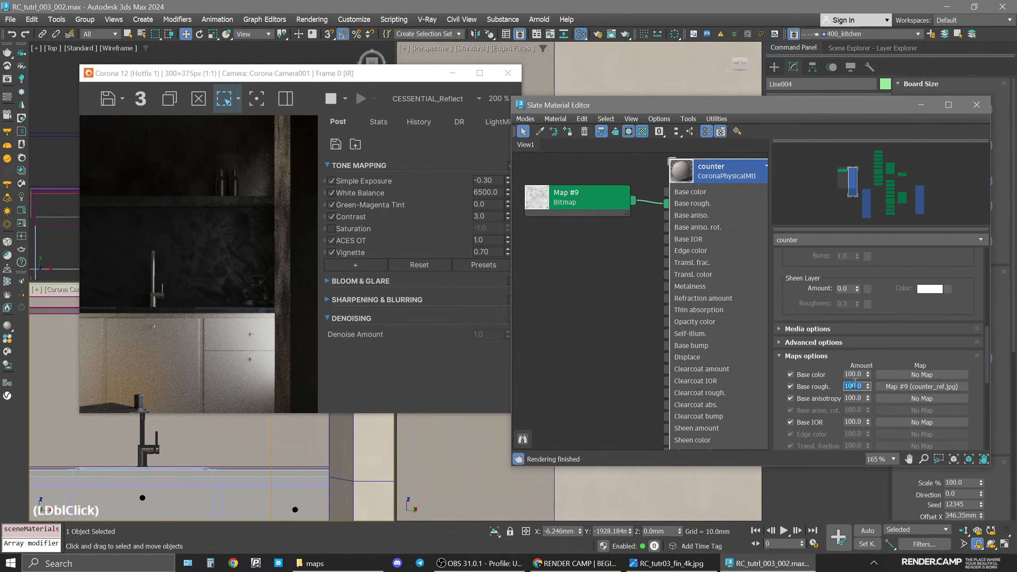
pyautogui.write('20')
pyautogui.press('Return')
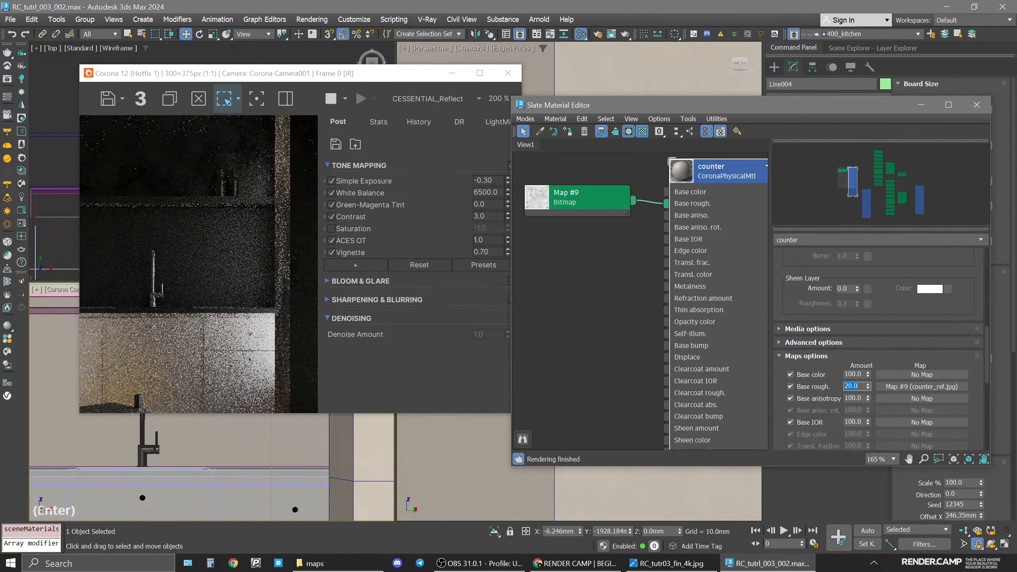
pyautogui.write('30')
pyautogui.press('Return')
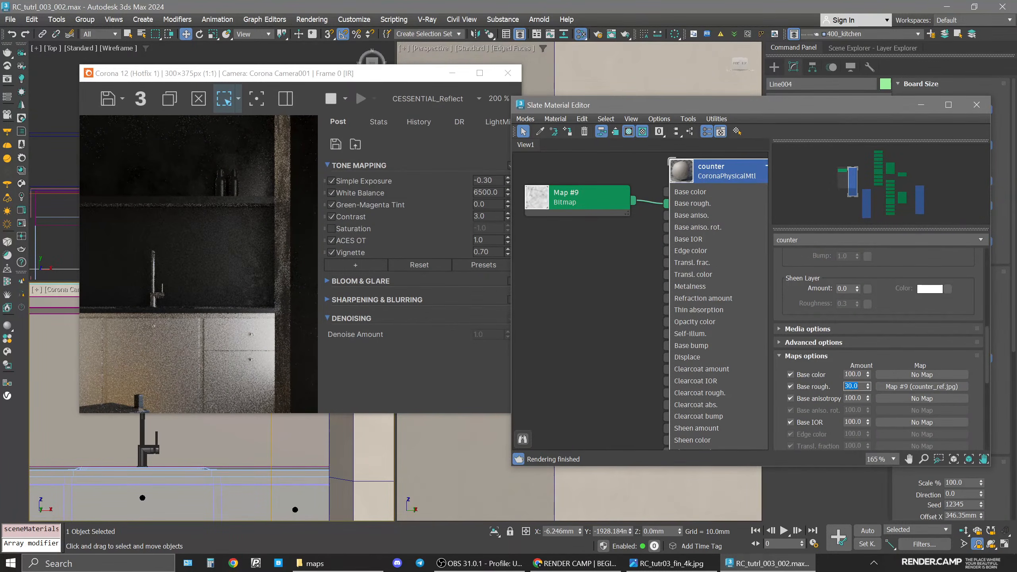
# Try base layer roughness values of 0.2 and 0.8 on the counter material, comparing the reflections in the render.
pyautogui.click(713, 170)
pyautogui.click(720, 174)
pyautogui.moveTo(920, 276); pyautogui.dragTo(888, 482)
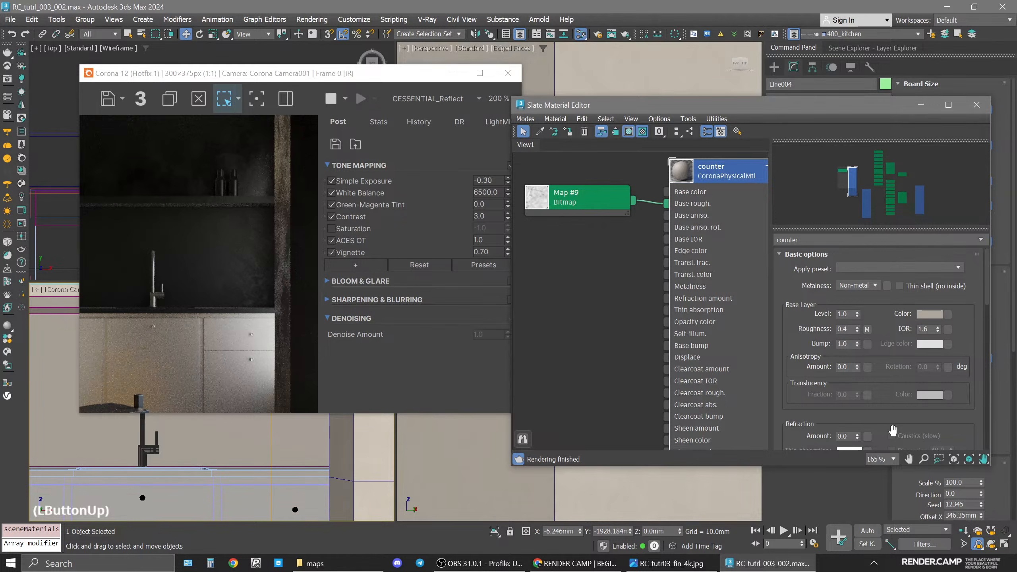
pyautogui.click(850, 372)
pyautogui.click(848, 329)
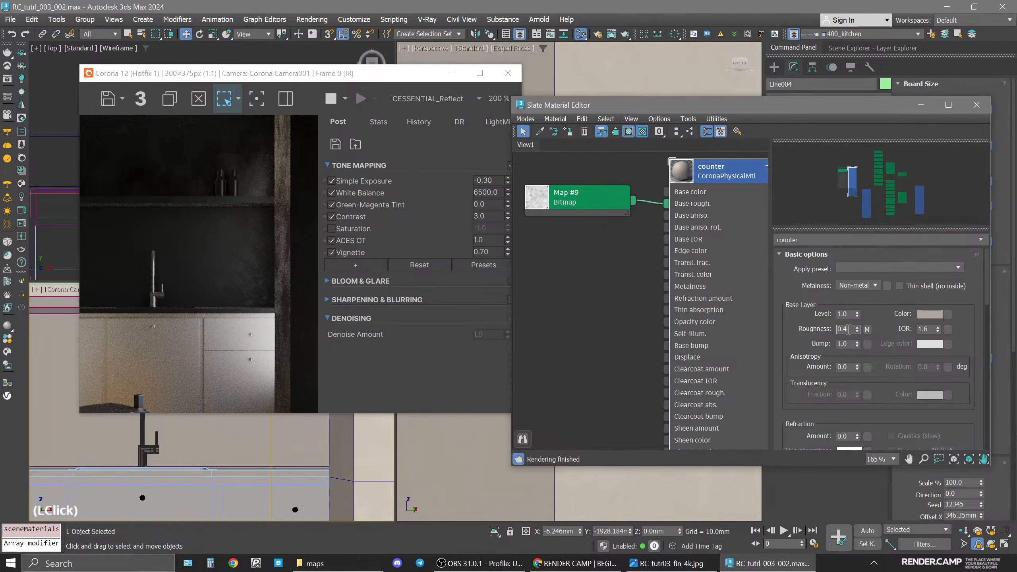
pyautogui.press('BackSpace')
pyautogui.write('2')
pyautogui.press('Return')
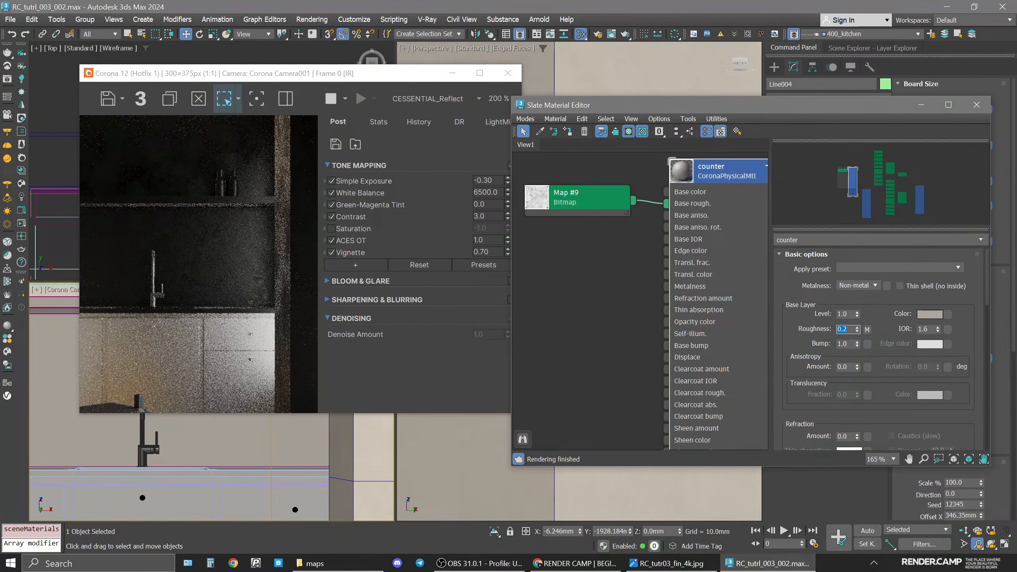
pyautogui.click(852, 328)
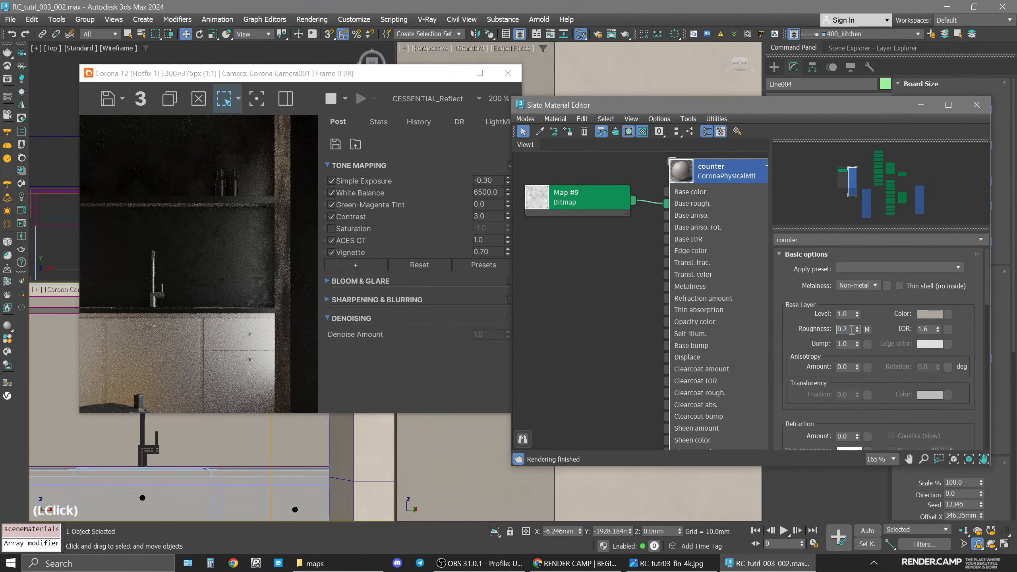
pyautogui.press('BackSpace')
pyautogui.write('8')
pyautogui.press('Return')
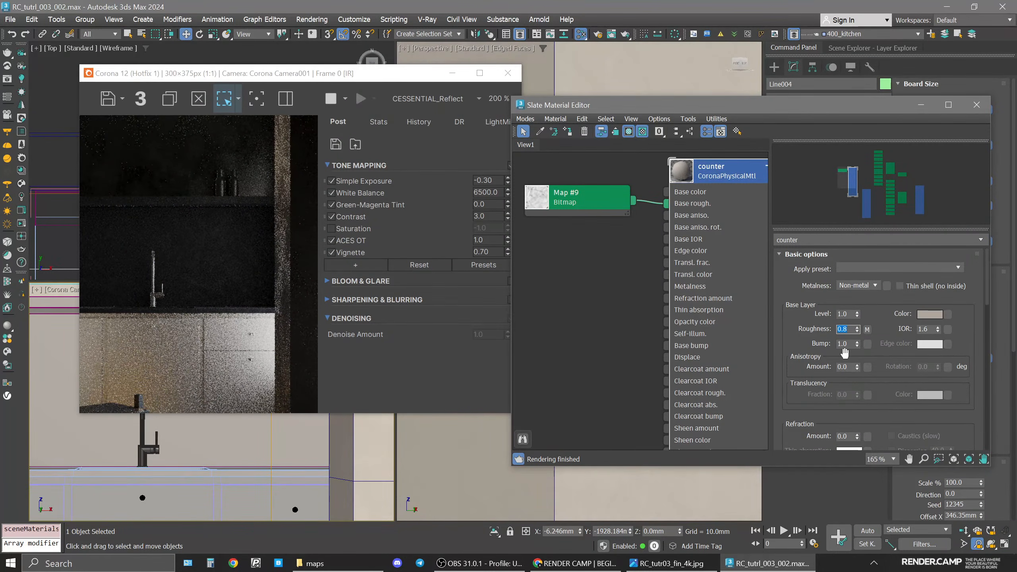
# Set the counter material's base layer roughness to 0.3.
pyautogui.click(849, 332)
pyautogui.press('BackSpace')
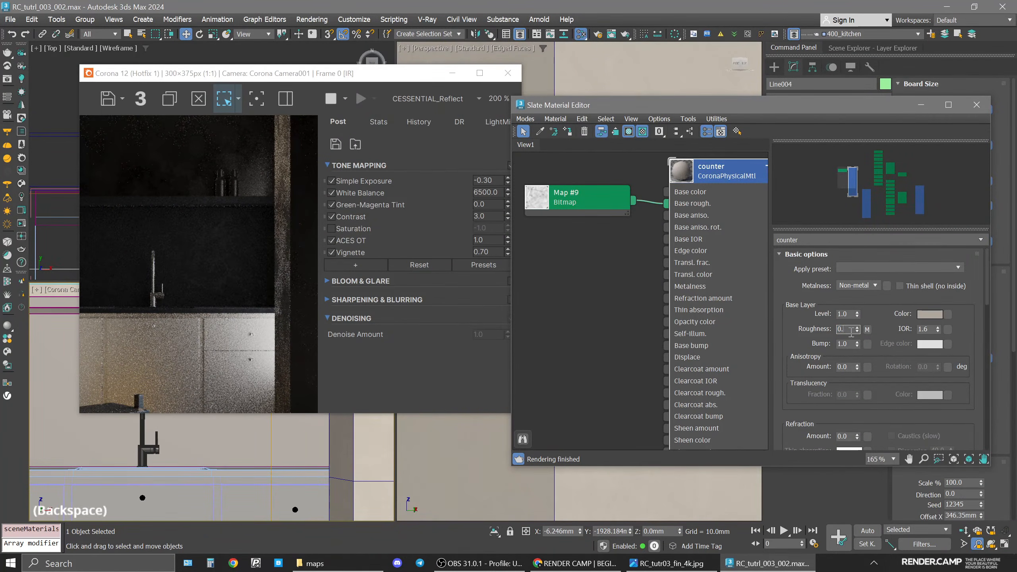
pyautogui.write('3')
pyautogui.press('Return')
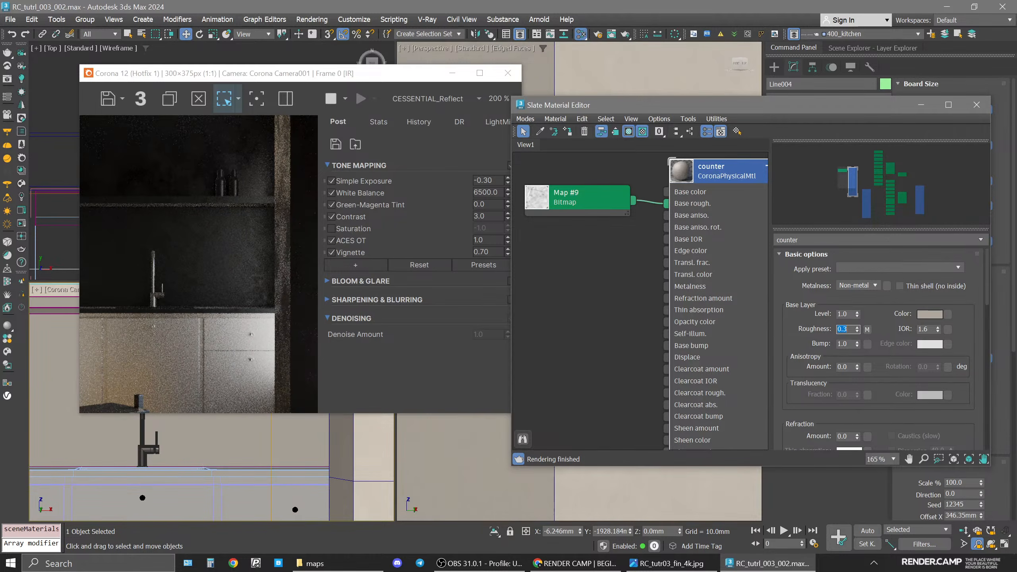
# Check the finished reference image and switch the render window back to the BEAUTY pass.
pyautogui.click(667, 563)
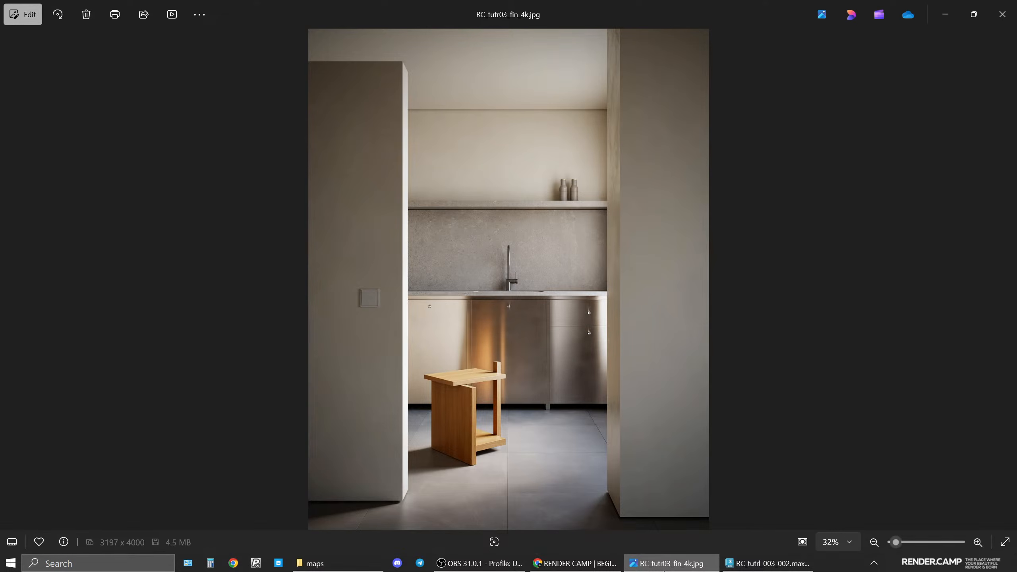
pyautogui.click(666, 563)
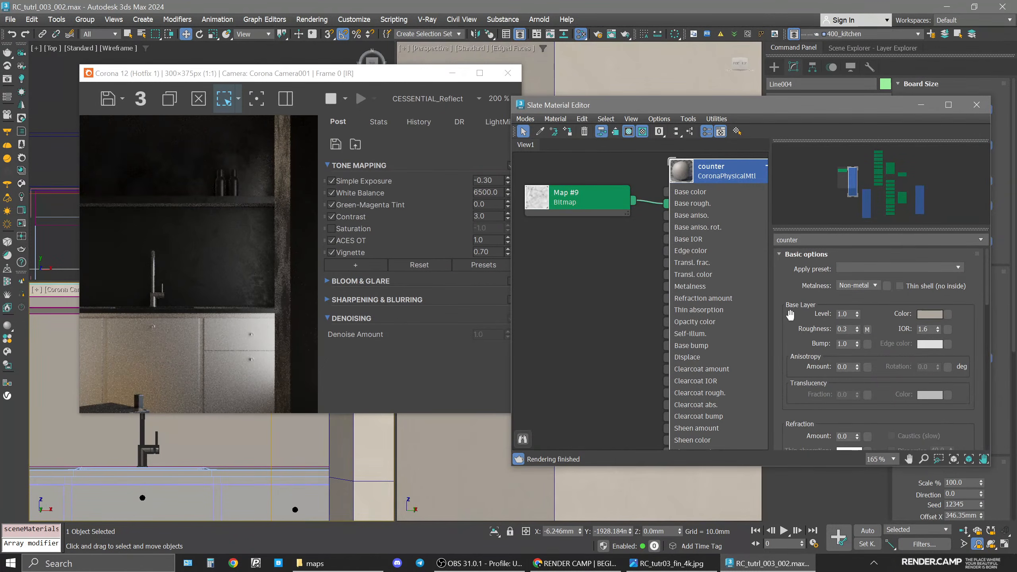
pyautogui.click(431, 98)
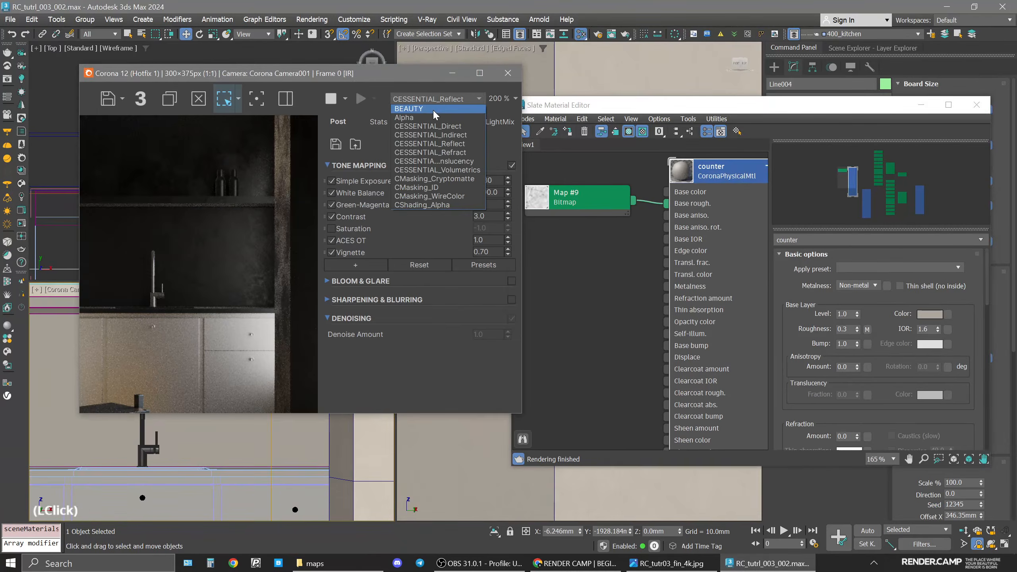
pyautogui.click(433, 109)
# Add the counter_dif image from the maps folder as a bitmap node near the counter material.
pyautogui.click(580, 299)
pyautogui.moveTo(576, 202); pyautogui.dragTo(589, 229)
pyautogui.moveTo(516, 219); pyautogui.dragTo(559, 288, button='middle')
pyautogui.scroll(-1, 610, 302)
pyautogui.click(625, 217)
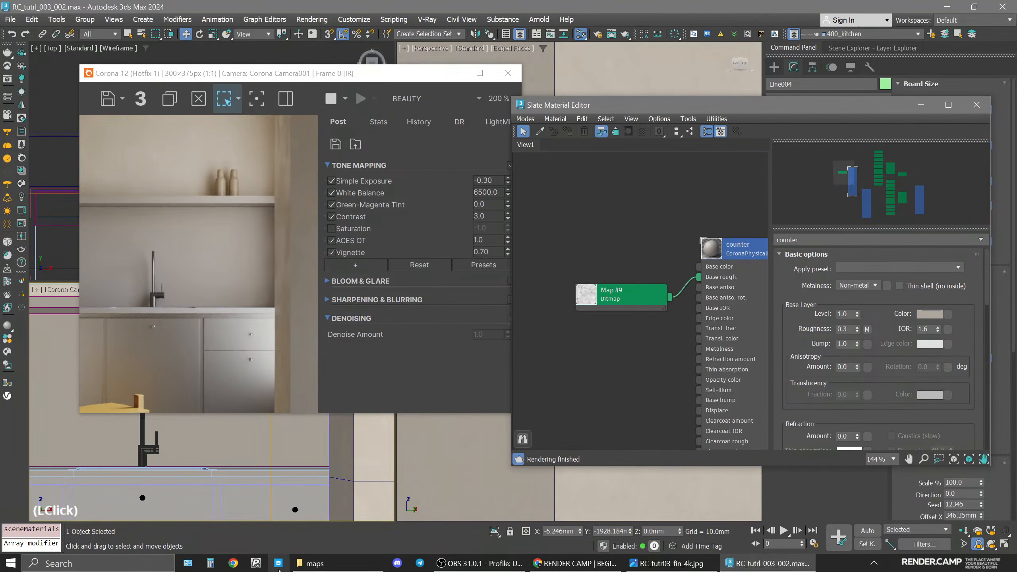
pyautogui.click(314, 563)
pyautogui.moveTo(418, 237); pyautogui.dragTo(592, 240)
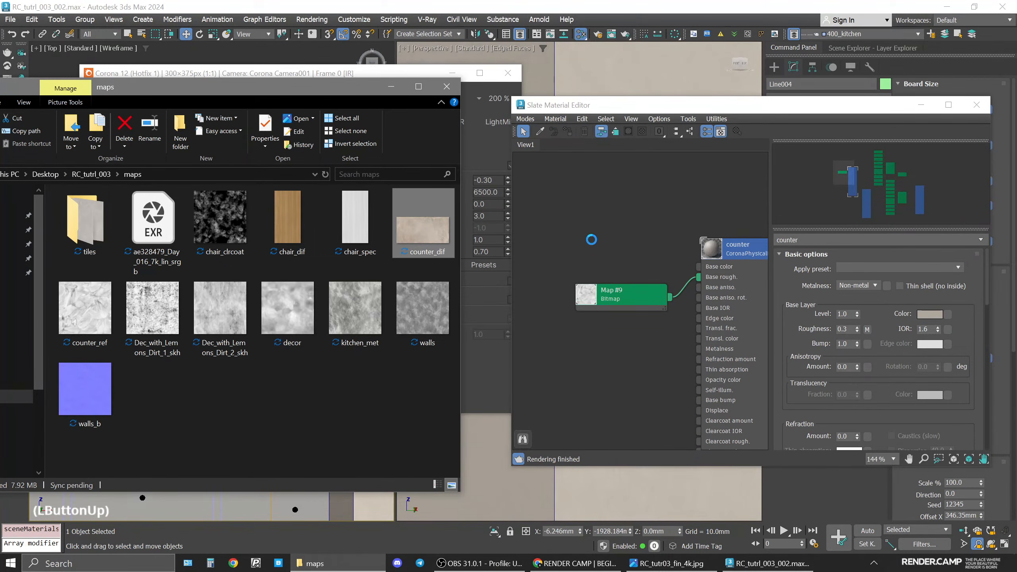
pyautogui.click(392, 86)
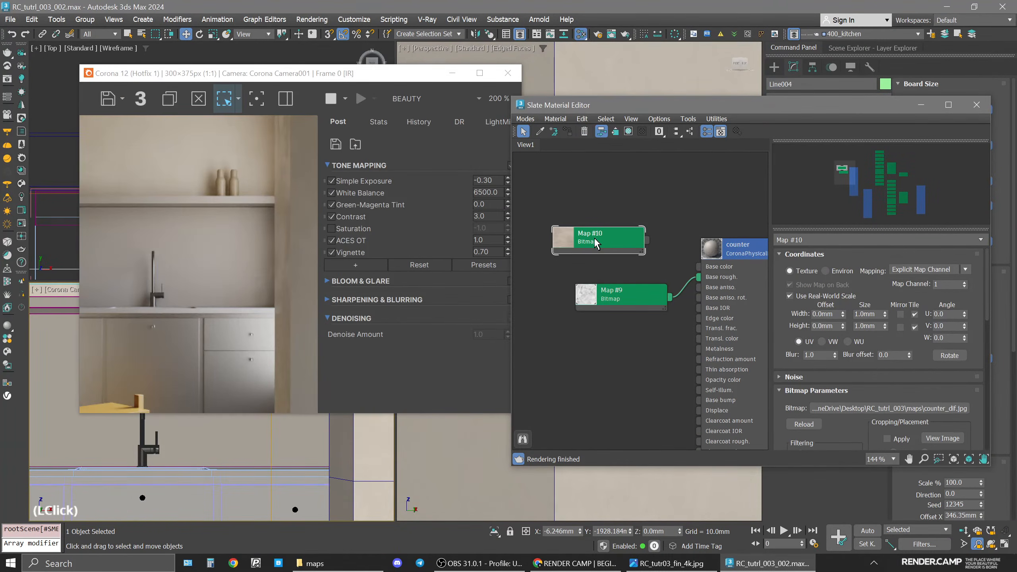
pyautogui.moveTo(603, 232); pyautogui.dragTo(591, 232)
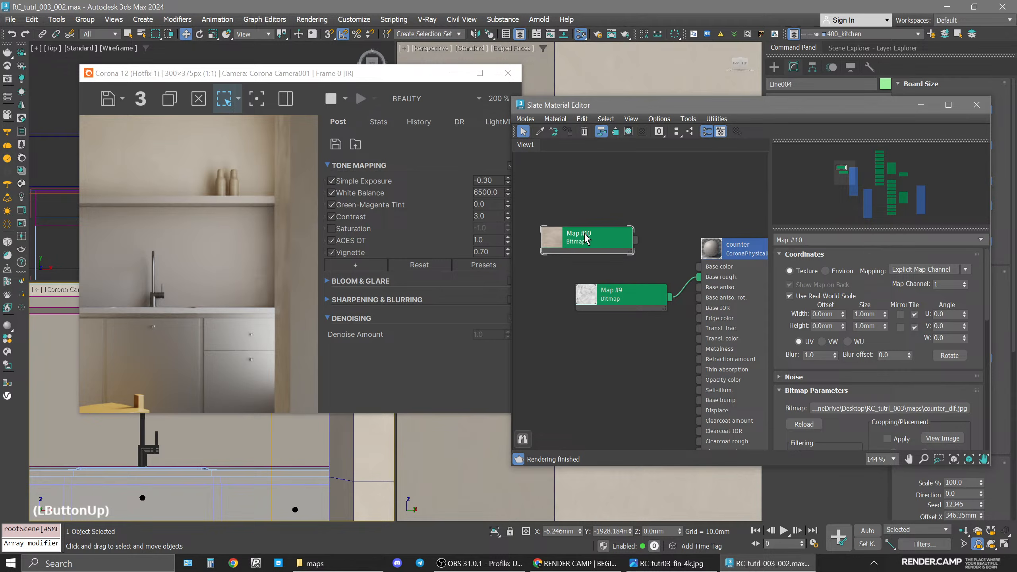
# Set the counter_dif bitmap's real-world size to 3200 mm wide and 1600 mm high.
pyautogui.doubleClick(872, 325)
pyautogui.write('1600')
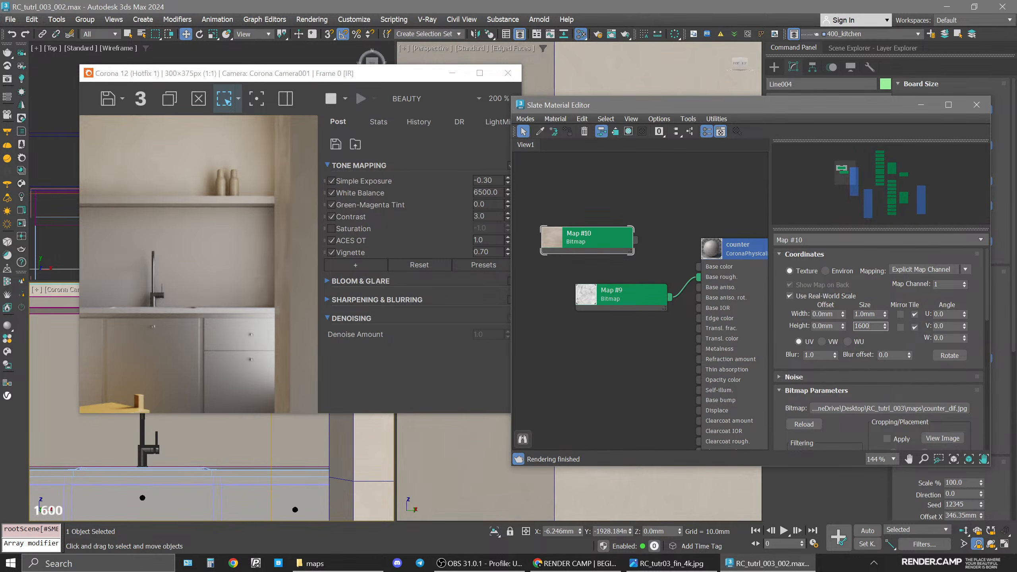
pyautogui.doubleClick(865, 314)
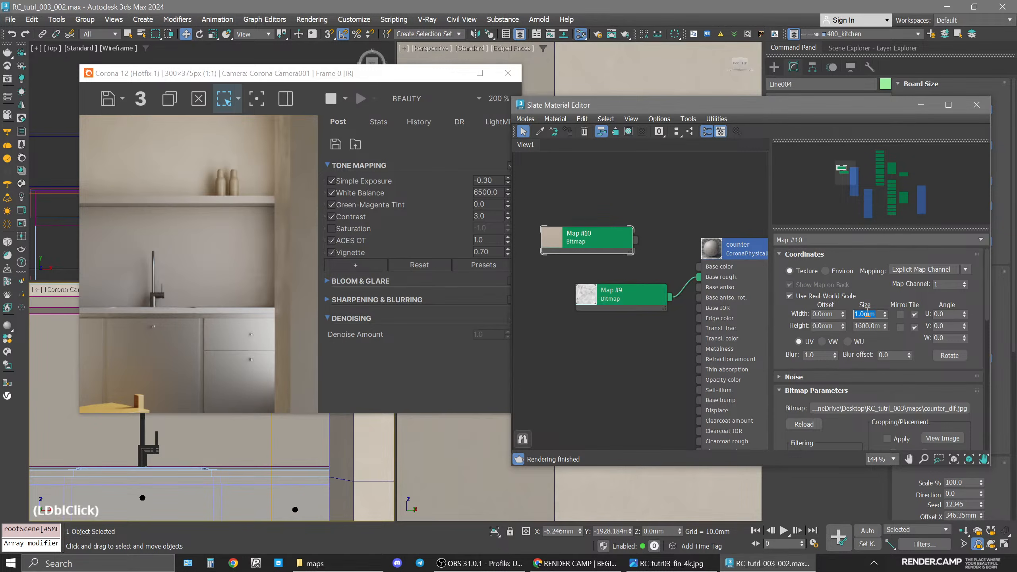
pyautogui.write('16')
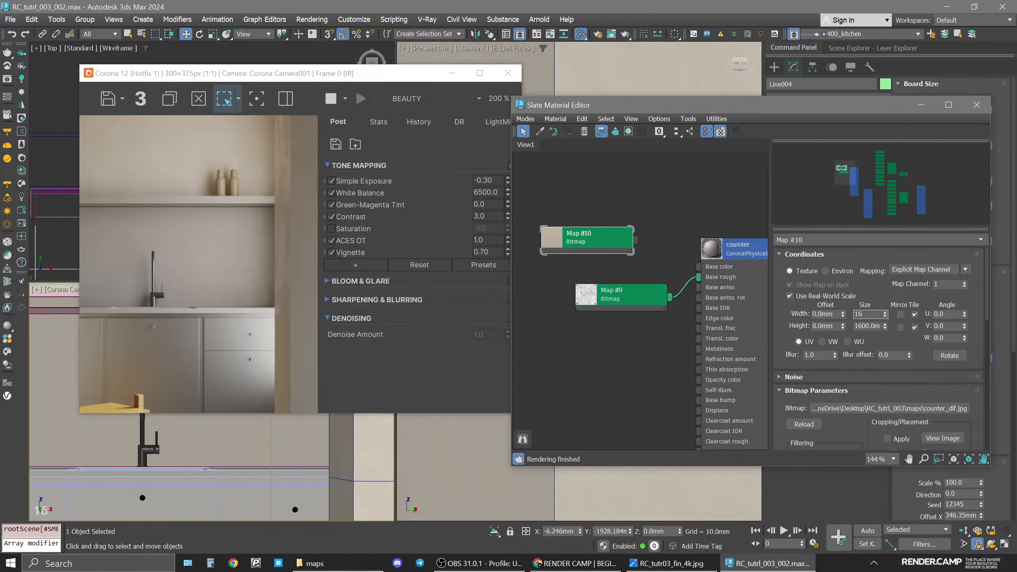
pyautogui.press('BackSpace')
pyautogui.press('BackSpace')
pyautogui.write('32')
pyautogui.press('BackSpace')
pyautogui.press('Return')
pyautogui.moveTo(604, 244); pyautogui.dragTo(615, 244)
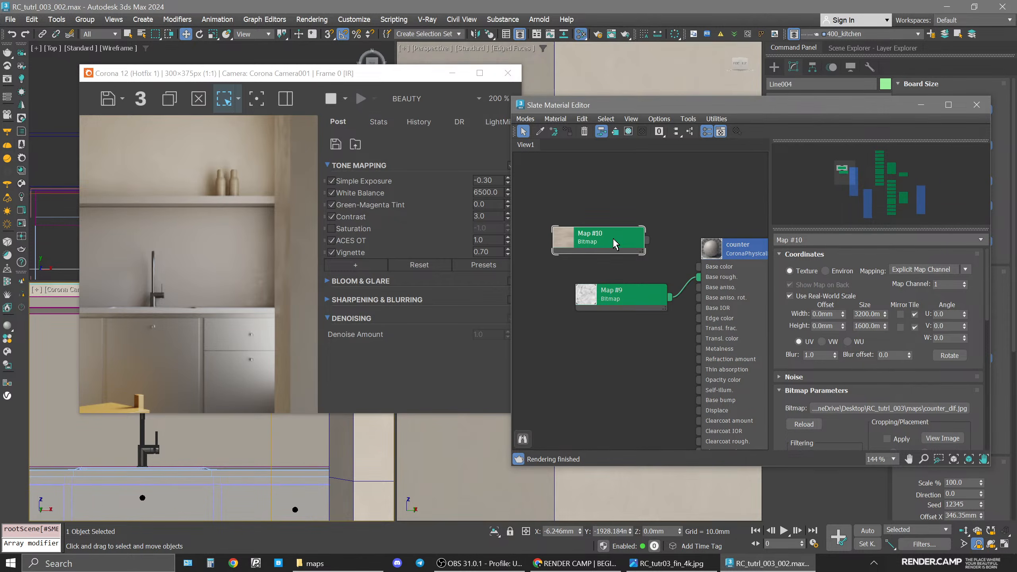
# View the counter_dif image's orientation and set its real-world size to 1600 mm wide and 3200 mm high.
pyautogui.click(943, 438)
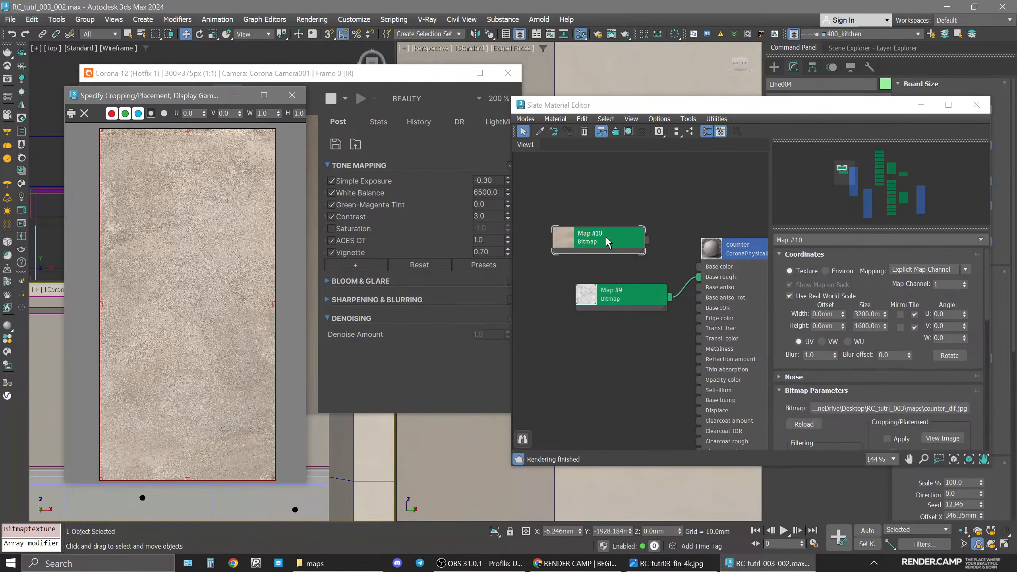
pyautogui.click(291, 95)
pyautogui.doubleClick(861, 314)
pyautogui.doubleClick(861, 313)
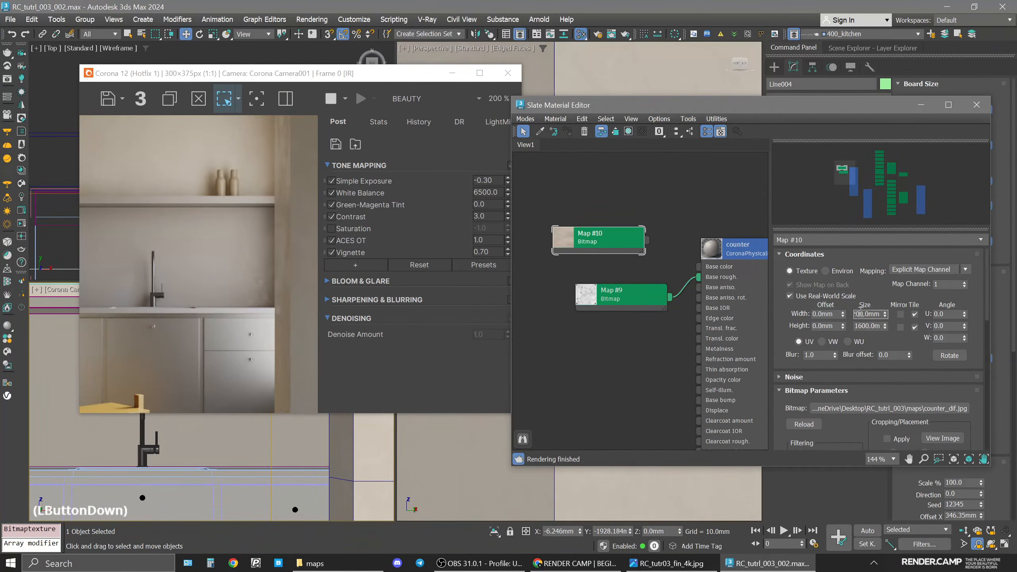
pyautogui.write('1600')
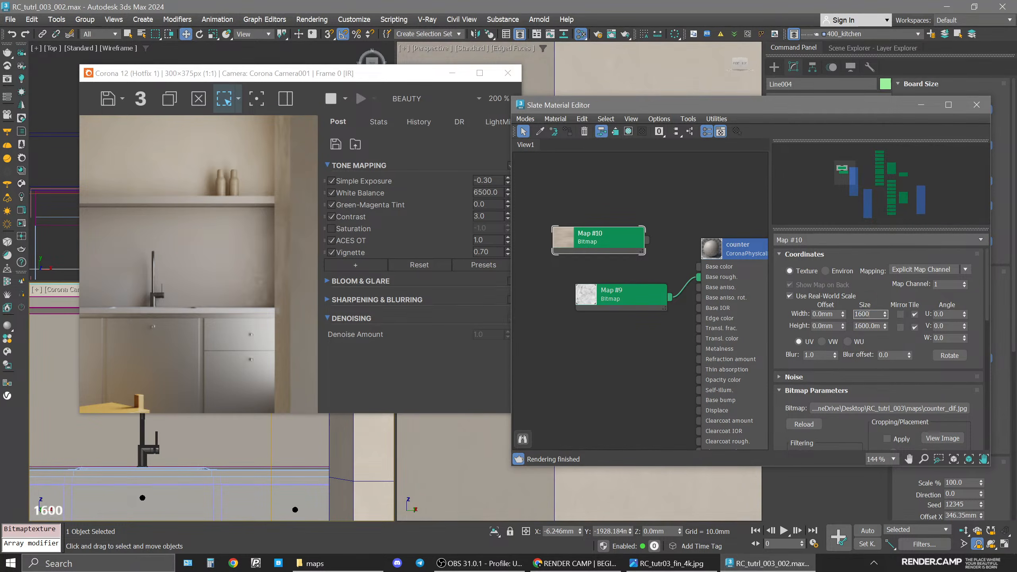
pyautogui.doubleClick(865, 326)
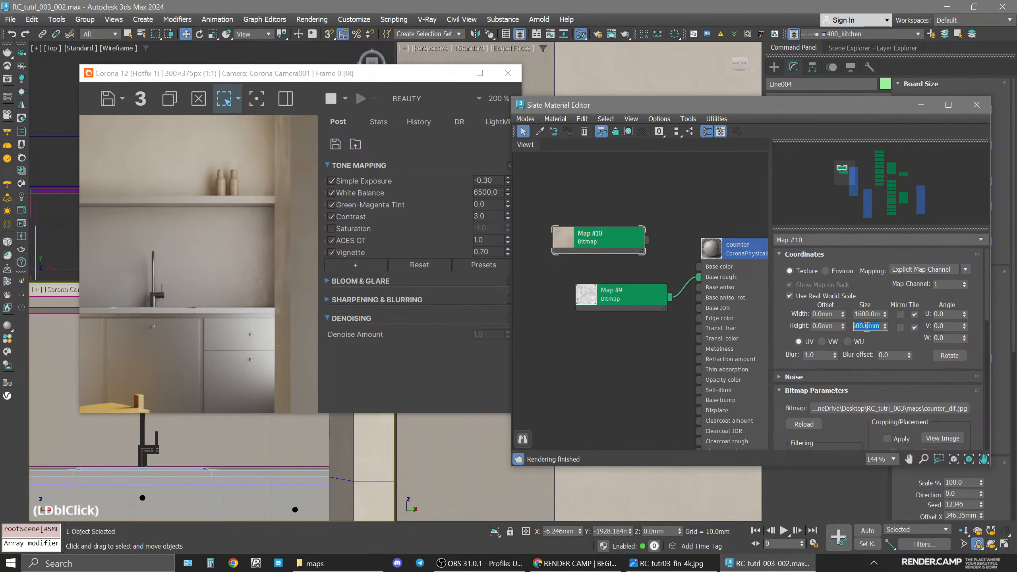
pyautogui.write('3200')
pyautogui.press('Return')
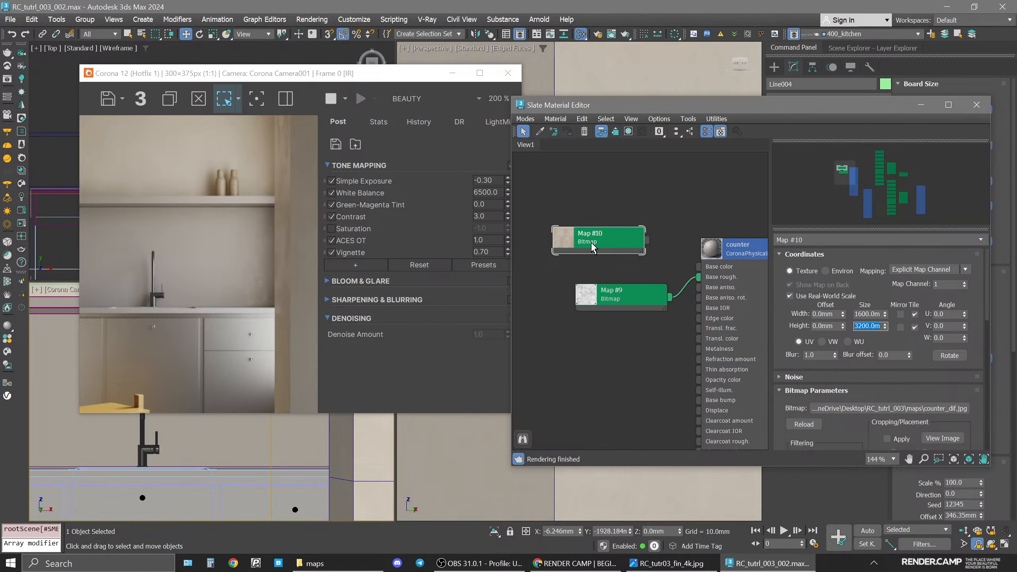
# Connect the counter_dif bitmap to the counter material's base color and compare the render with the reference image.
pyautogui.click(639, 321)
pyautogui.moveTo(647, 240); pyautogui.dragTo(700, 268)
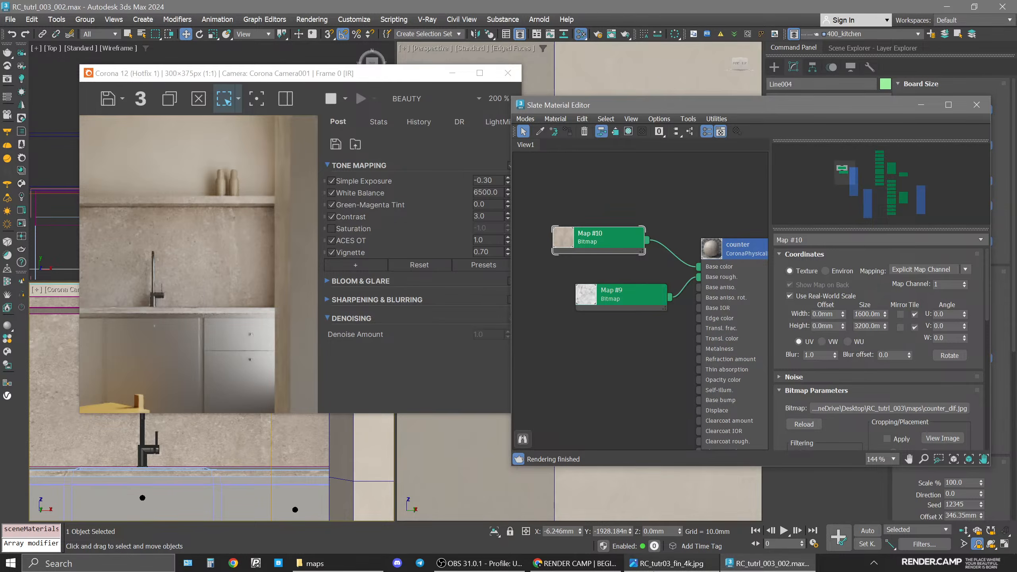
pyautogui.click(668, 563)
pyautogui.click(668, 563)
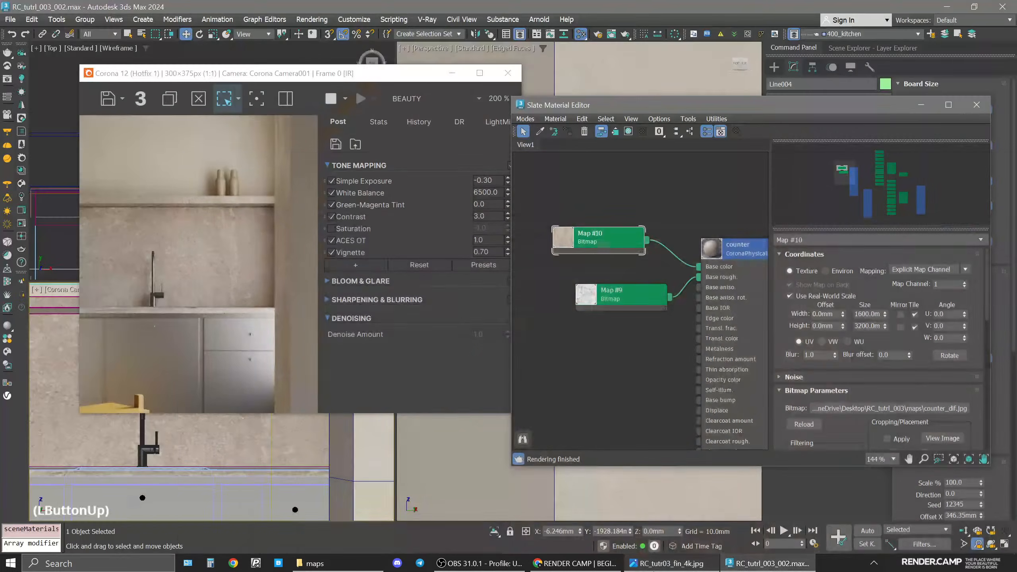
# Insert a Color Correction map between the counter_dif bitmap and the counter material's base color.
pyautogui.moveTo(613, 248); pyautogui.dragTo(571, 237)
pyautogui.rightClick(645, 244)
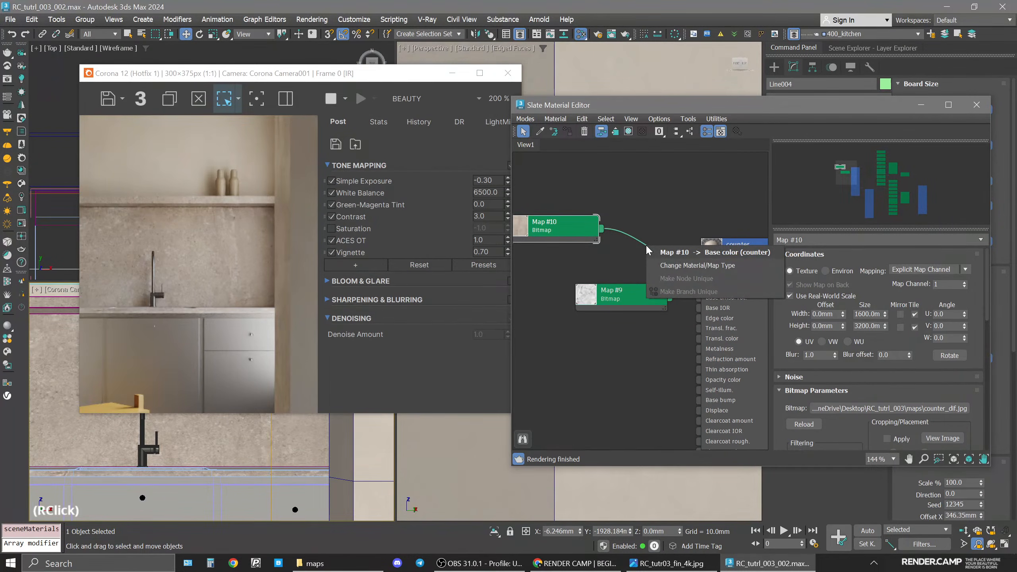
pyautogui.click(700, 267)
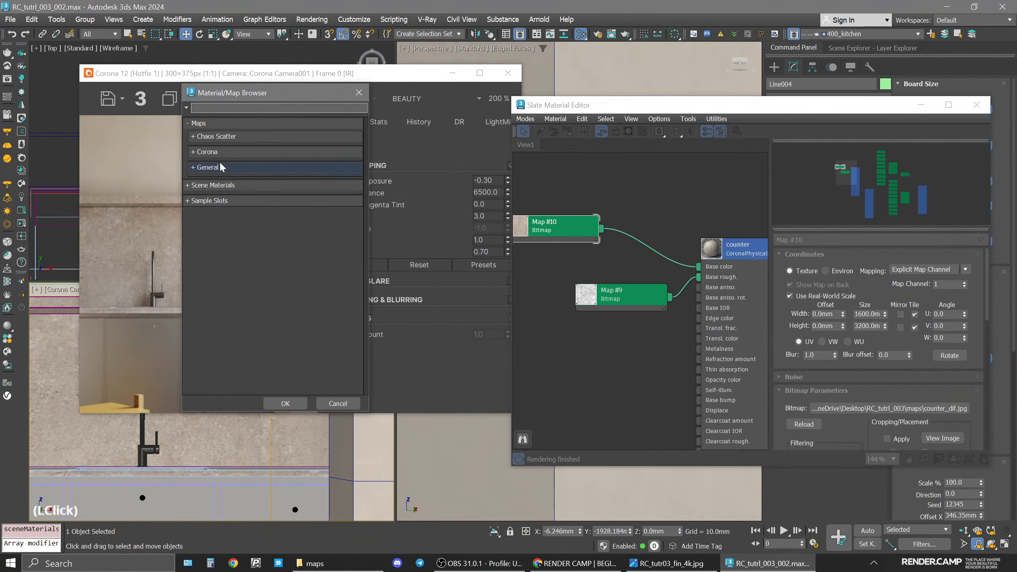
pyautogui.click(212, 166)
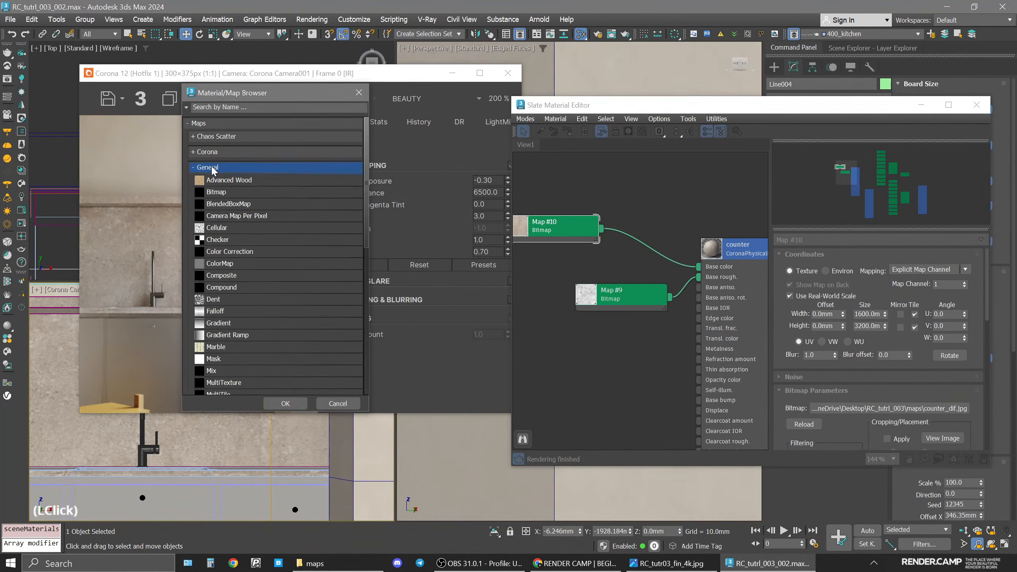
pyautogui.click(249, 253)
pyautogui.doubleClick(248, 253)
pyautogui.click(482, 309)
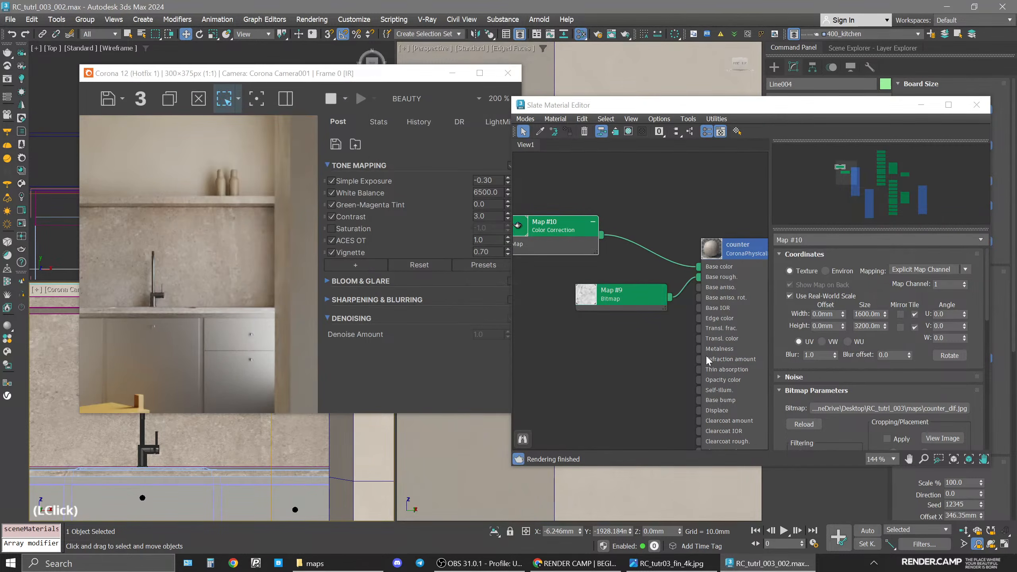
# Tune the Color Correction map's saturation by trying -30, -60 and -50, and settle on -40.
pyautogui.moveTo(657, 279); pyautogui.dragTo(739, 279, button='middle')
pyautogui.click(690, 217)
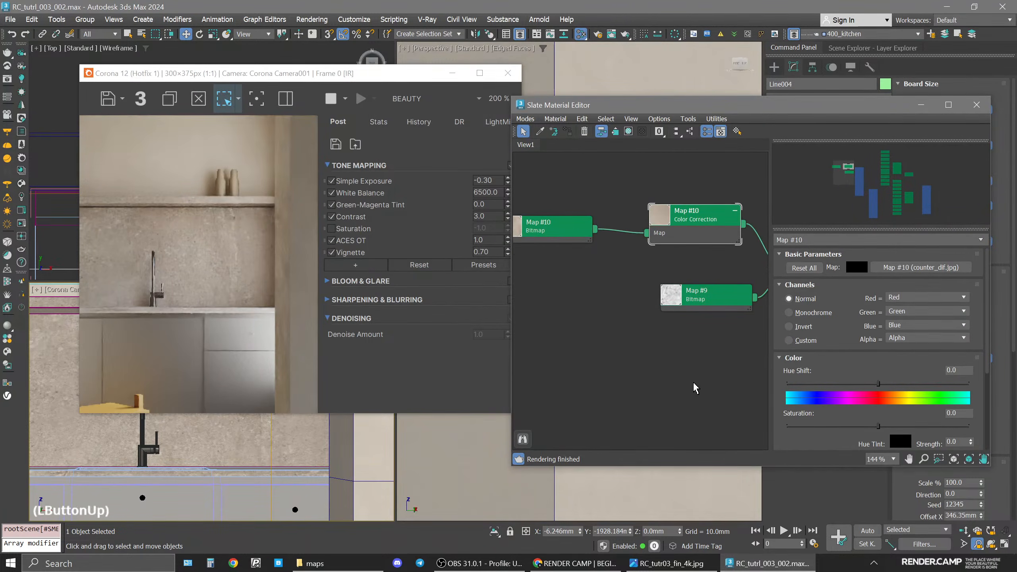
pyautogui.moveTo(683, 202); pyautogui.dragTo(632, 203, button='middle')
pyautogui.click(853, 424)
pyautogui.click(962, 412)
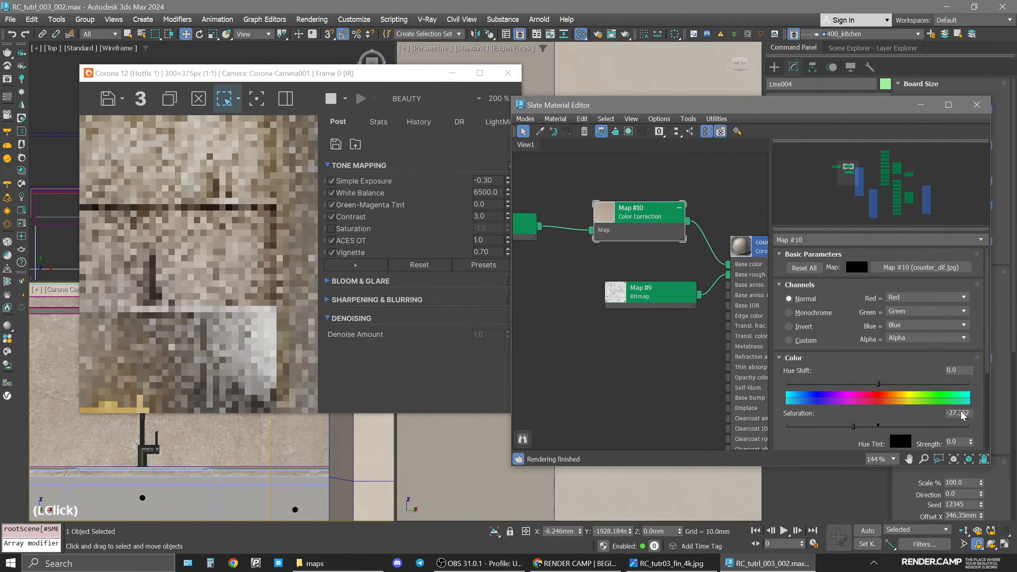
pyautogui.write('-6')
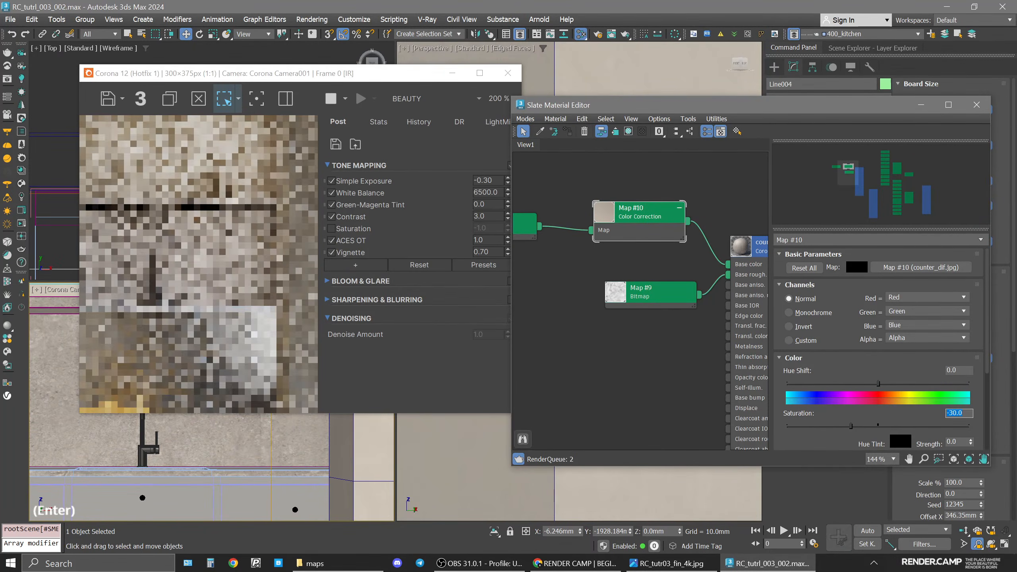
pyautogui.write('0')
pyautogui.press('Return')
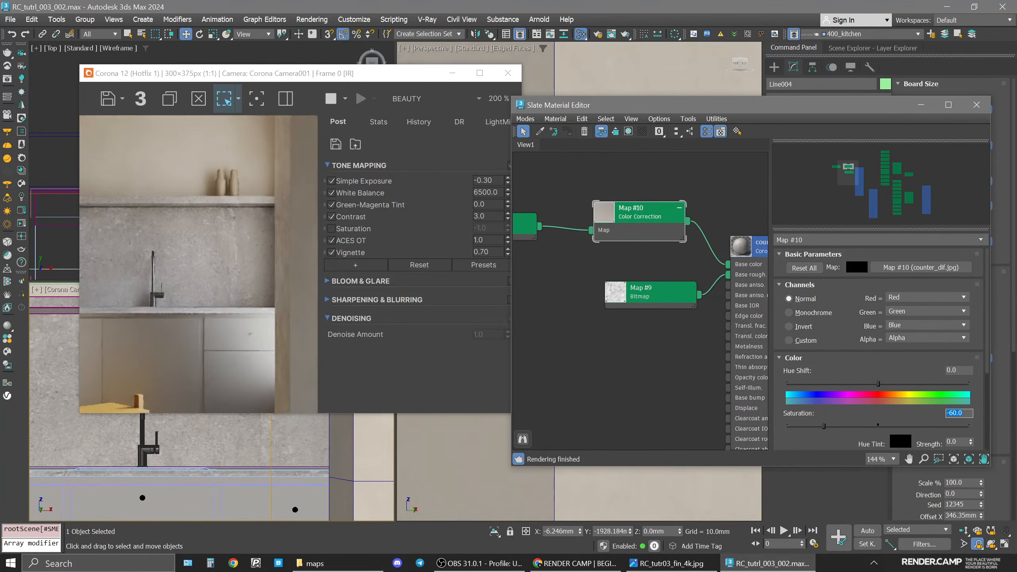
pyautogui.write('-50')
pyautogui.press('Return')
pyautogui.write('-40')
pyautogui.press('Return')
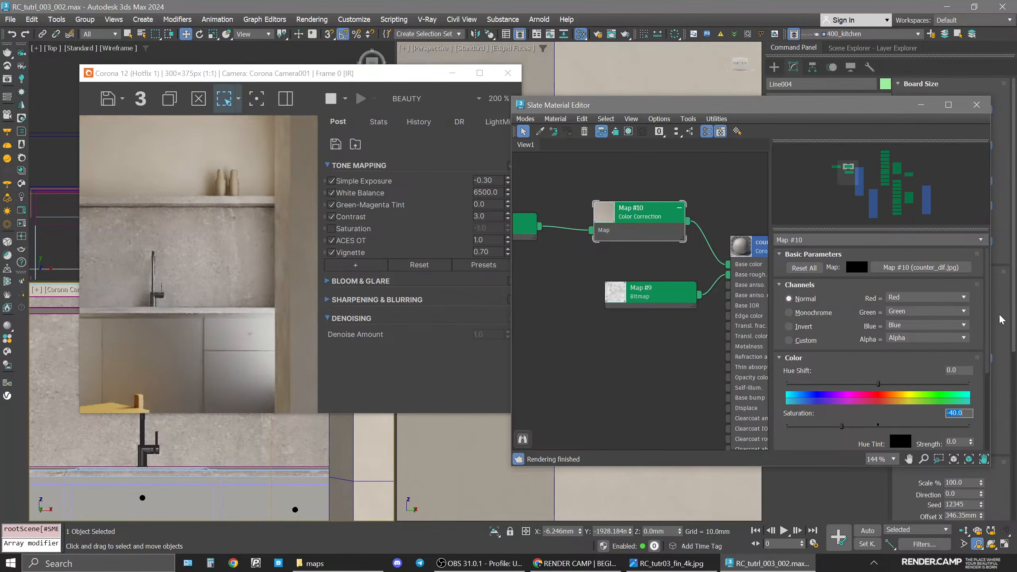
# Return the camera viewport to the full kitchen framing and compare the render with the finished reference image.
pyautogui.moveTo(869, 363); pyautogui.dragTo(869, 290)
pyautogui.click(36, 296)
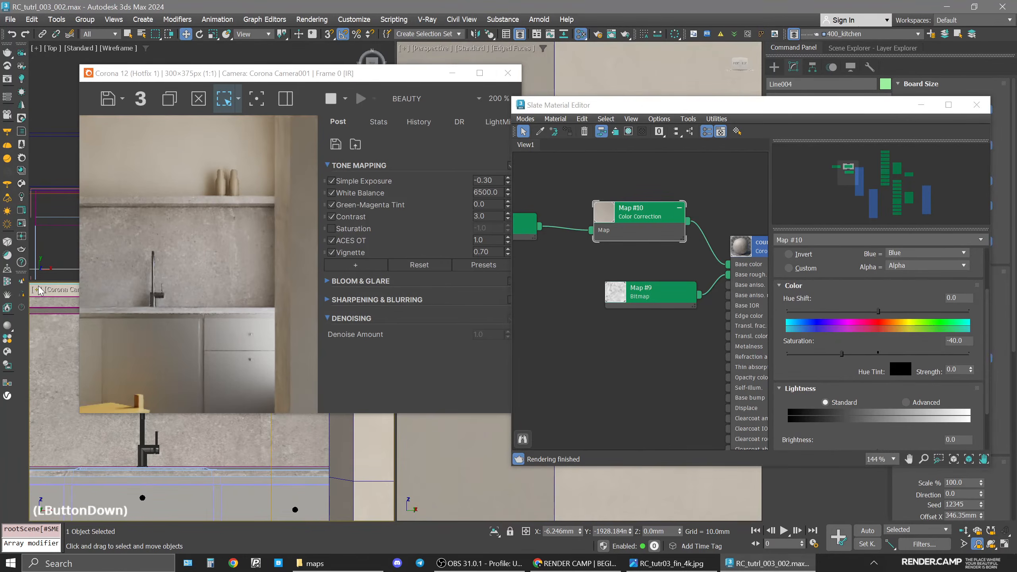
pyautogui.click(73, 443)
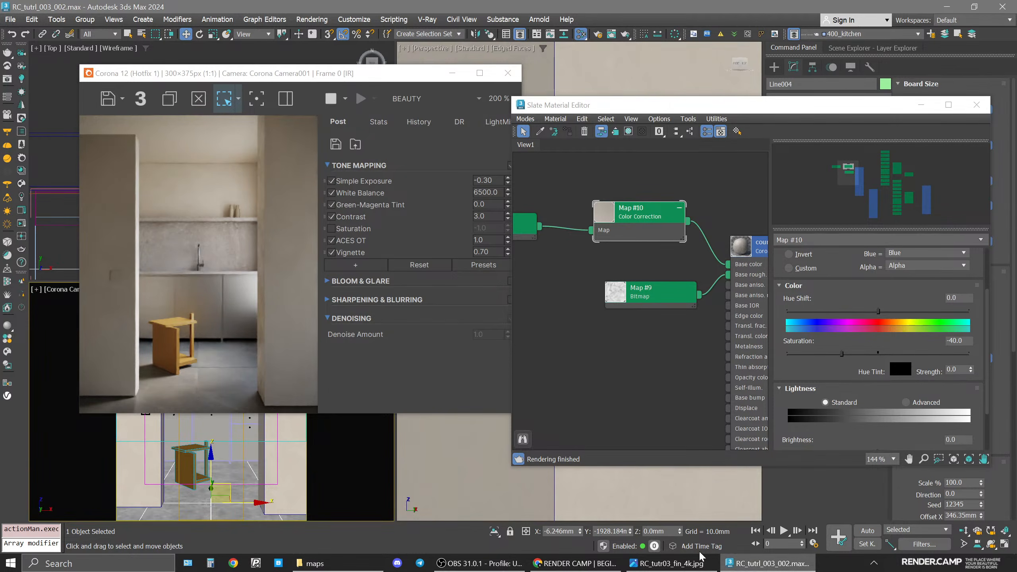
pyautogui.click(667, 563)
pyautogui.click(678, 567)
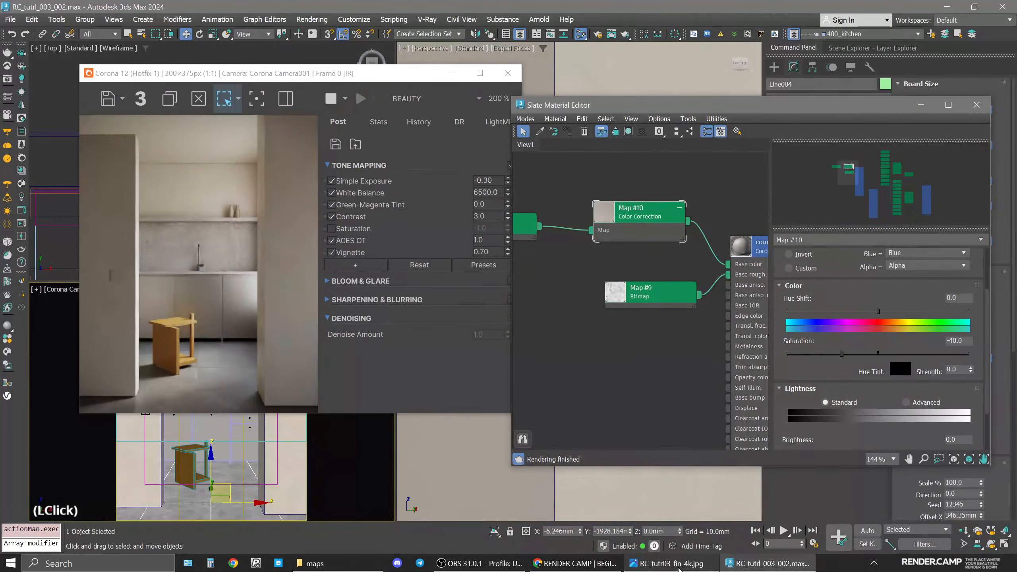
# Switch the Color Correction map's lightness to Advanced and set its RGB gamma/contrast to 5.
pyautogui.click(622, 216)
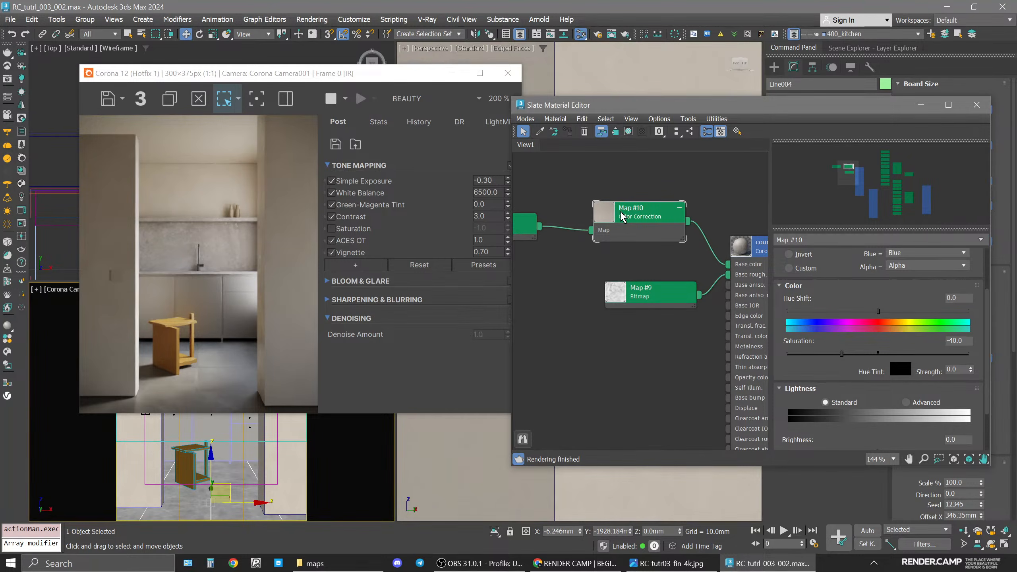
pyautogui.click(906, 402)
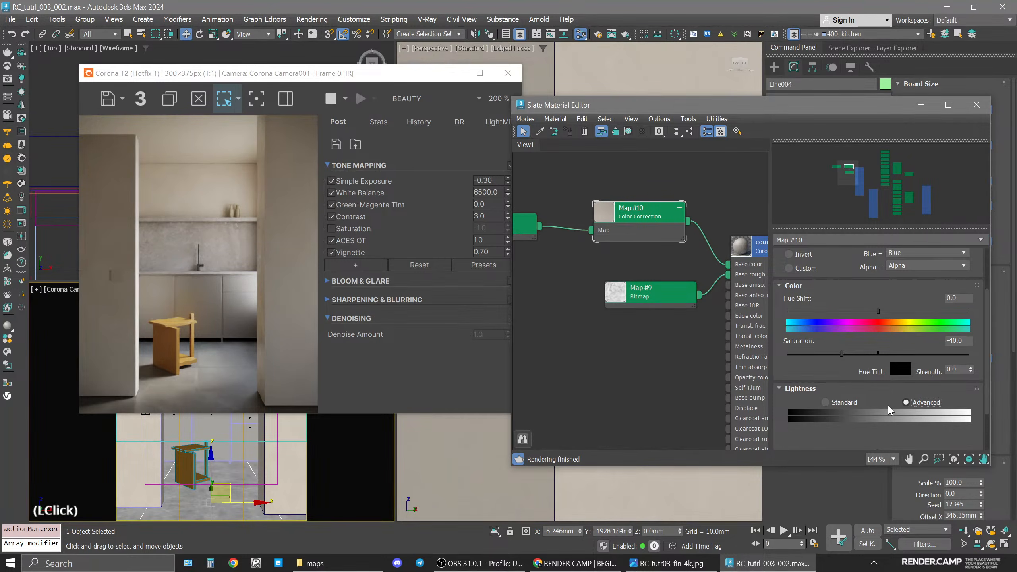
pyautogui.moveTo(877, 445); pyautogui.dragTo(875, 384)
pyautogui.click(875, 385)
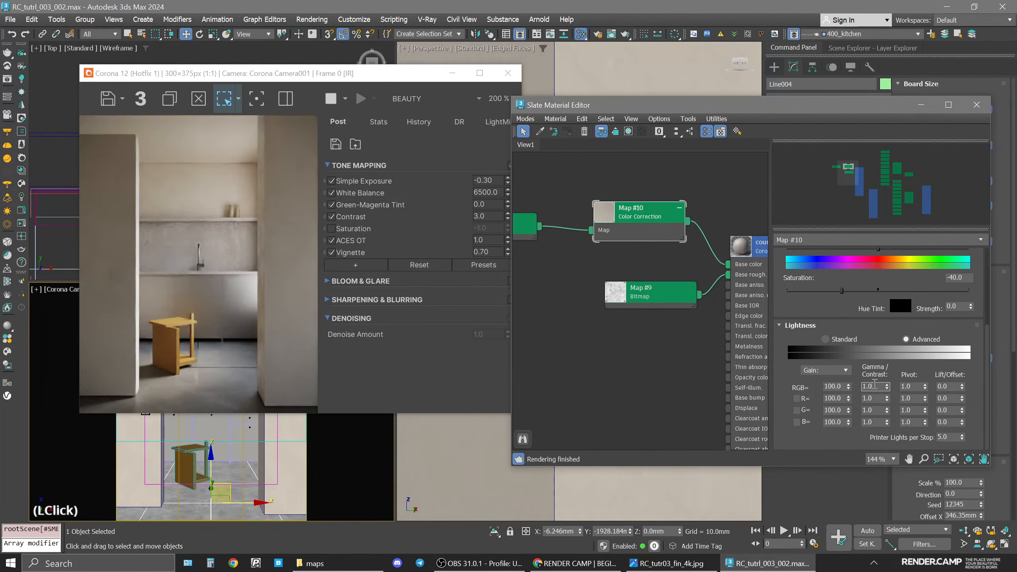
pyautogui.click(887, 389)
pyautogui.doubleClick(879, 387)
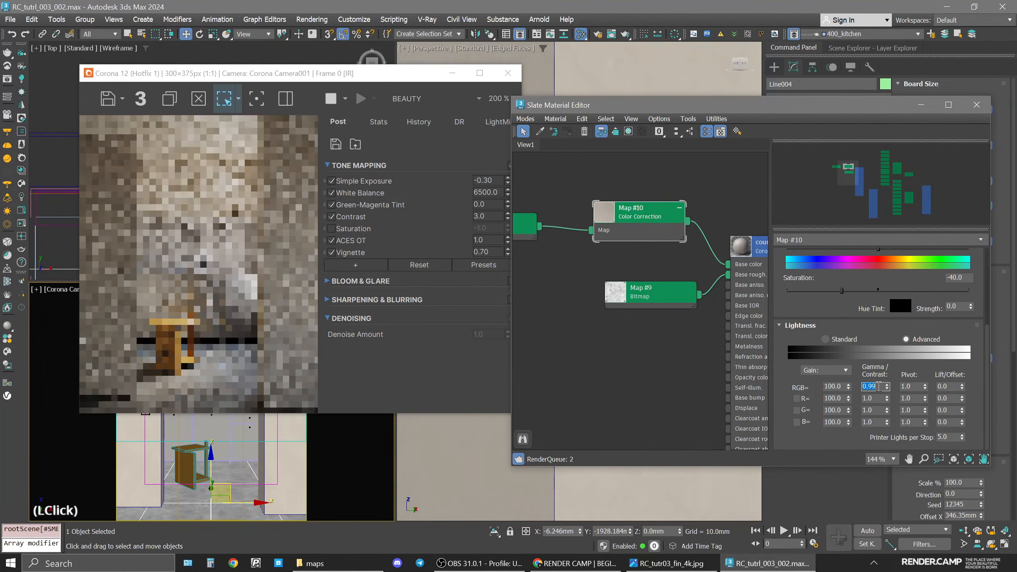
pyautogui.write('5')
pyautogui.press('Return')
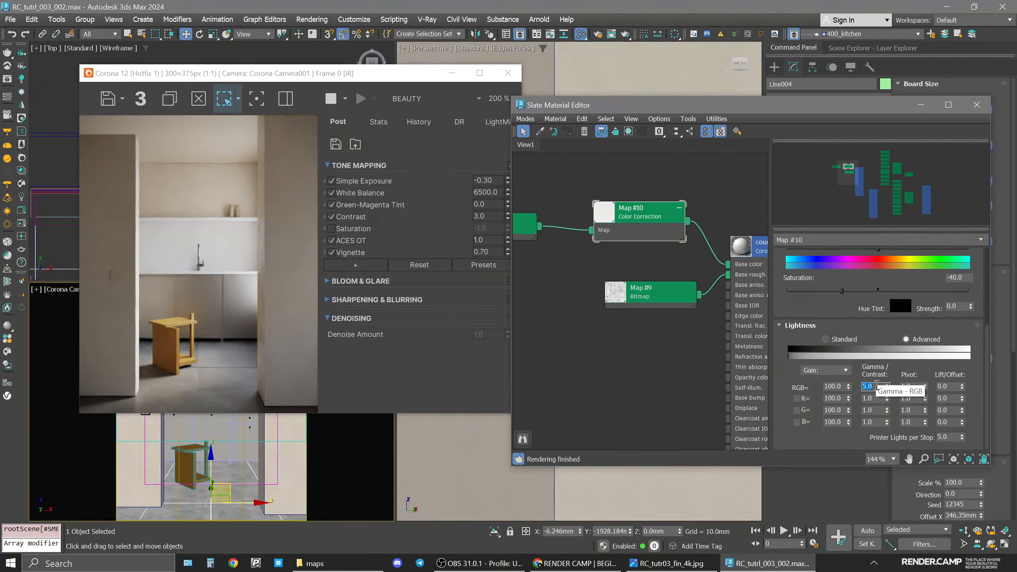
# Reduce the Color Correction map's RGB gamma/contrast, trying 0.95 and settling on 0.9.
pyautogui.write('0.95')
pyautogui.press('Return')
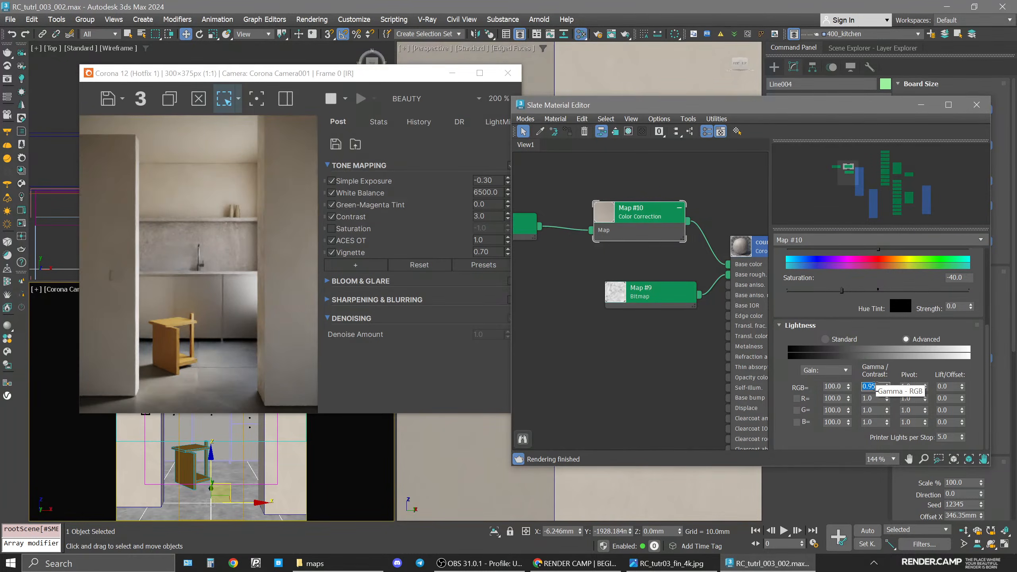
pyautogui.click(876, 387)
pyautogui.press('BackSpace')
pyautogui.press('Return')
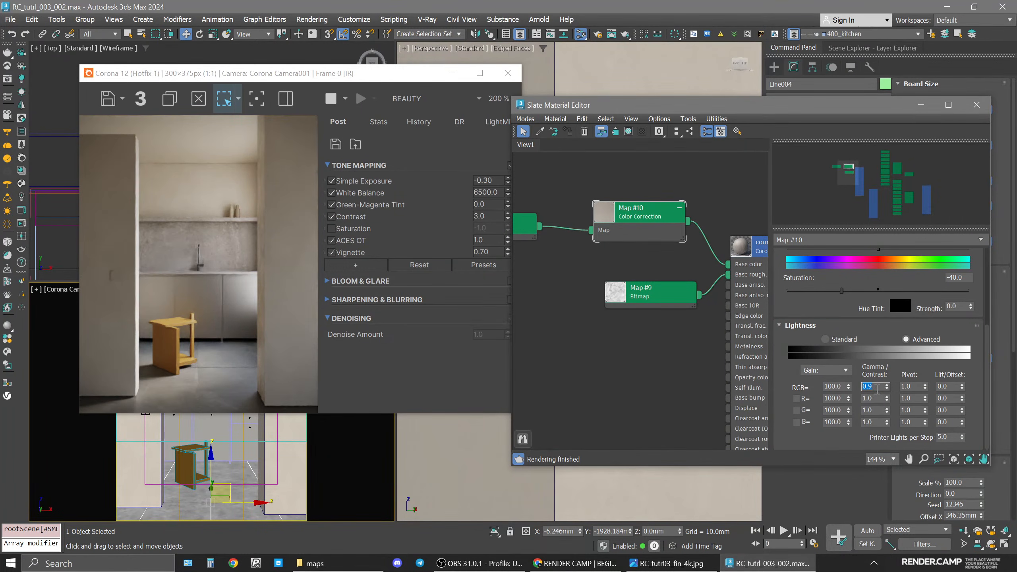
# Clear all material and map nodes from the Slate Material Editor view.
pyautogui.moveTo(813, 305); pyautogui.dragTo(827, 397)
pyautogui.moveTo(849, 316); pyautogui.dragTo(851, 361)
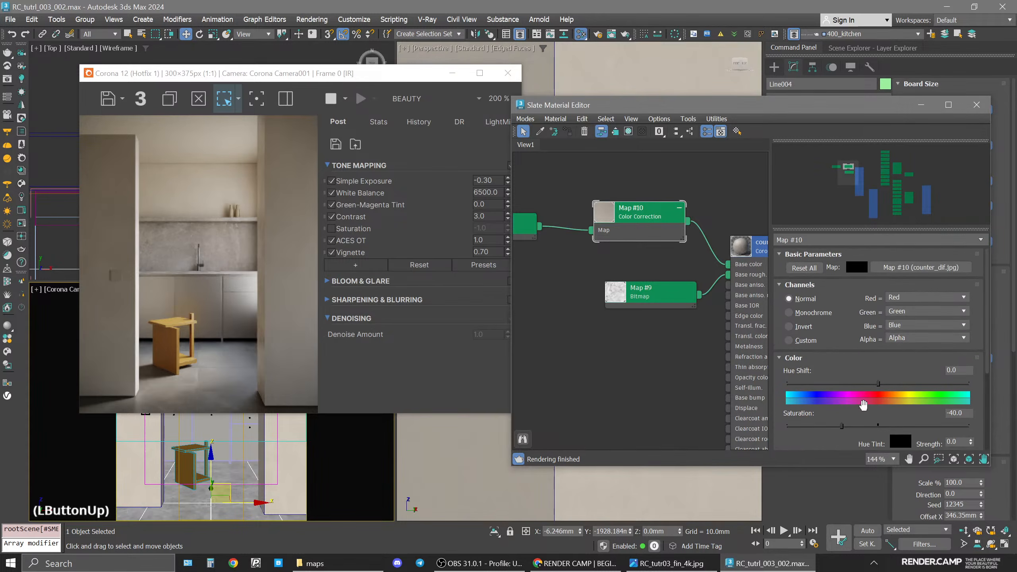
pyautogui.scroll(-10, 697, 299)
pyautogui.scroll(3, 697, 298)
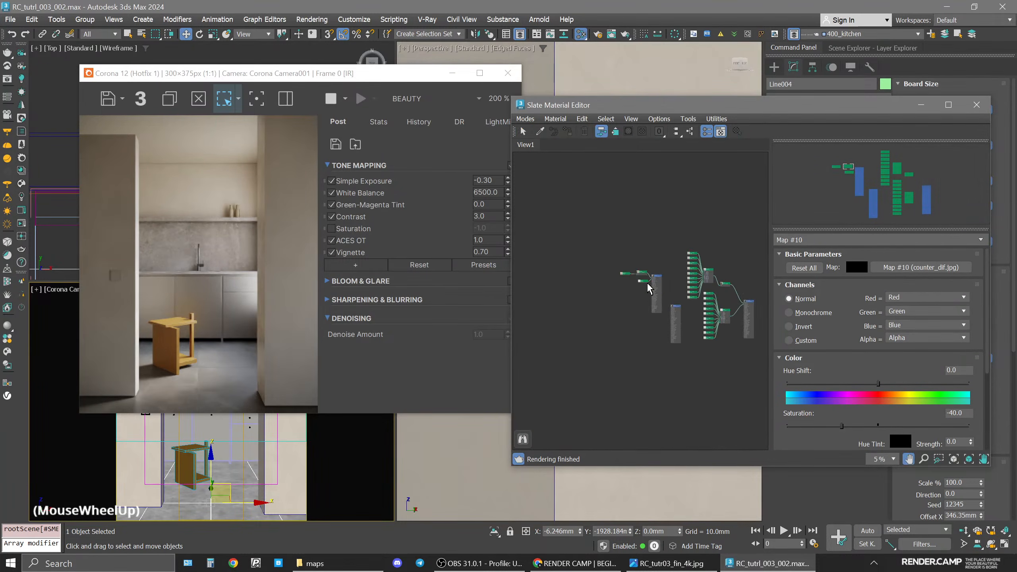
pyautogui.moveTo(588, 217); pyautogui.dragTo(766, 397)
pyautogui.press('Delete')
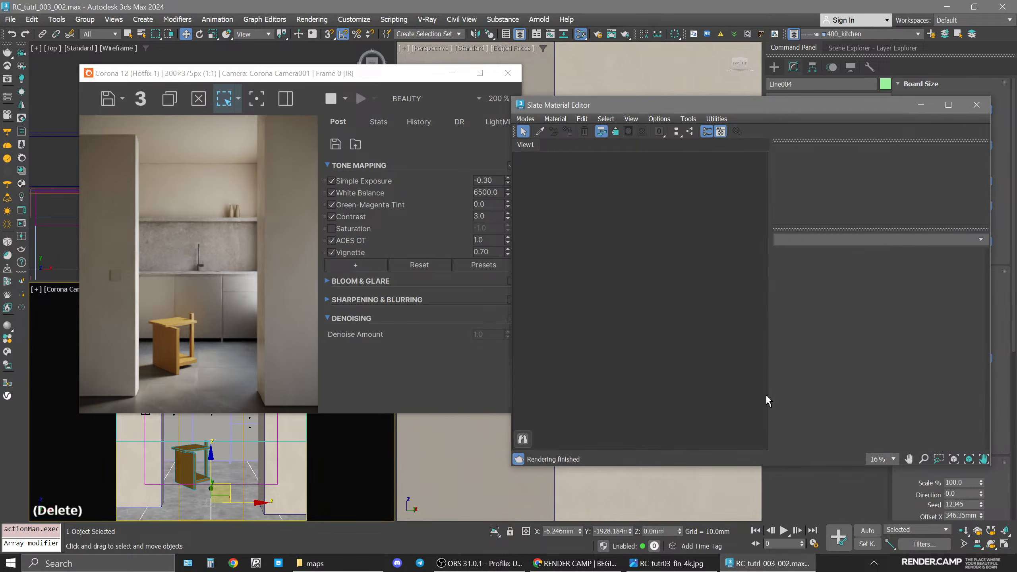
# Pick the kitchen material from the cabinets in the camera viewport and position its node in the empty material view.
pyautogui.click(540, 131)
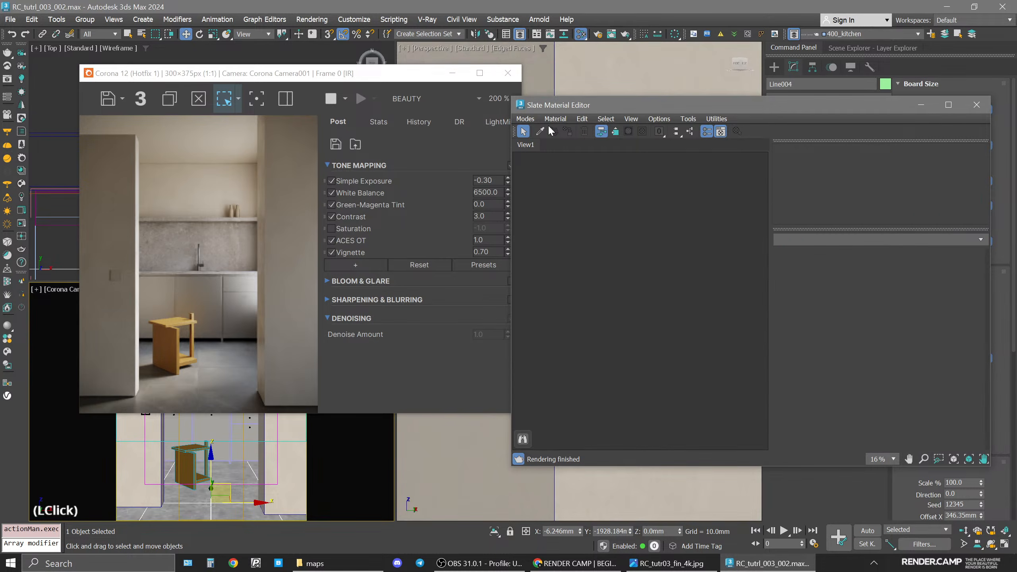
pyautogui.click(219, 433)
pyautogui.scroll(5, 633, 326)
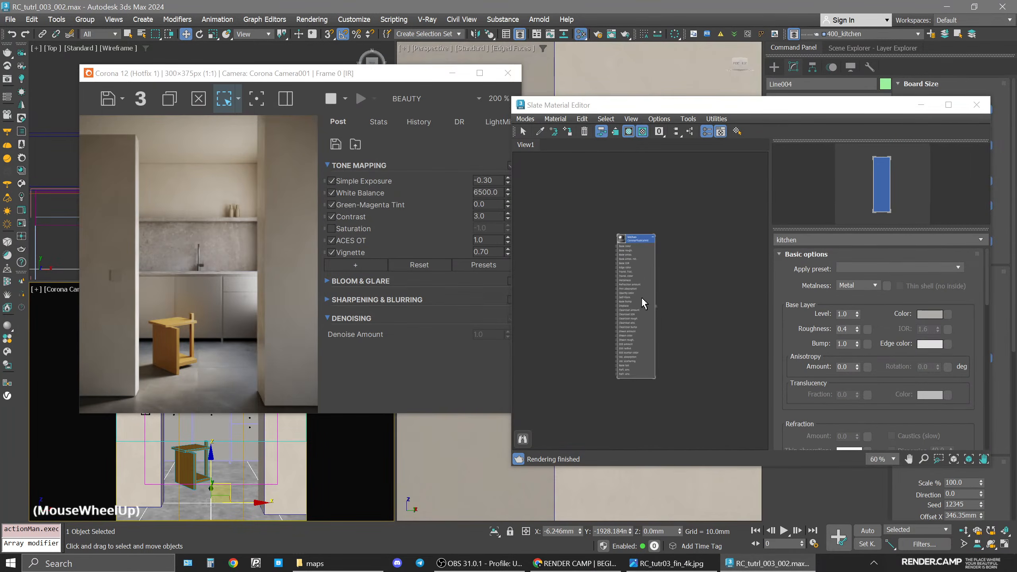
pyautogui.click(656, 326)
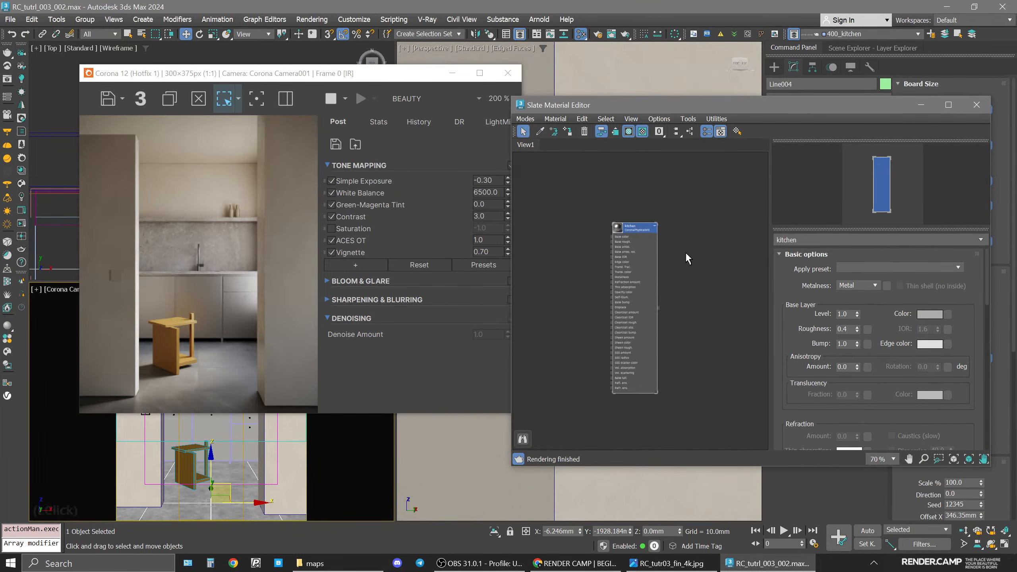
pyautogui.moveTo(633, 229); pyautogui.dragTo(678, 224)
pyautogui.moveTo(422, 80); pyautogui.dragTo(396, 73)
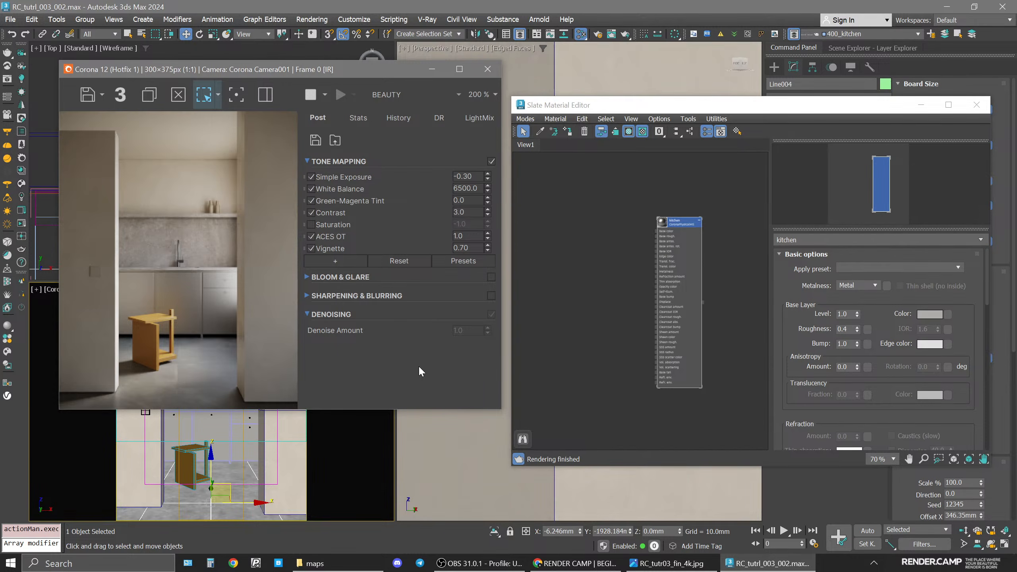
# Lower the kitchen material's base layer roughness, trying 0.3 and settling on 0.25.
pyautogui.click(680, 224)
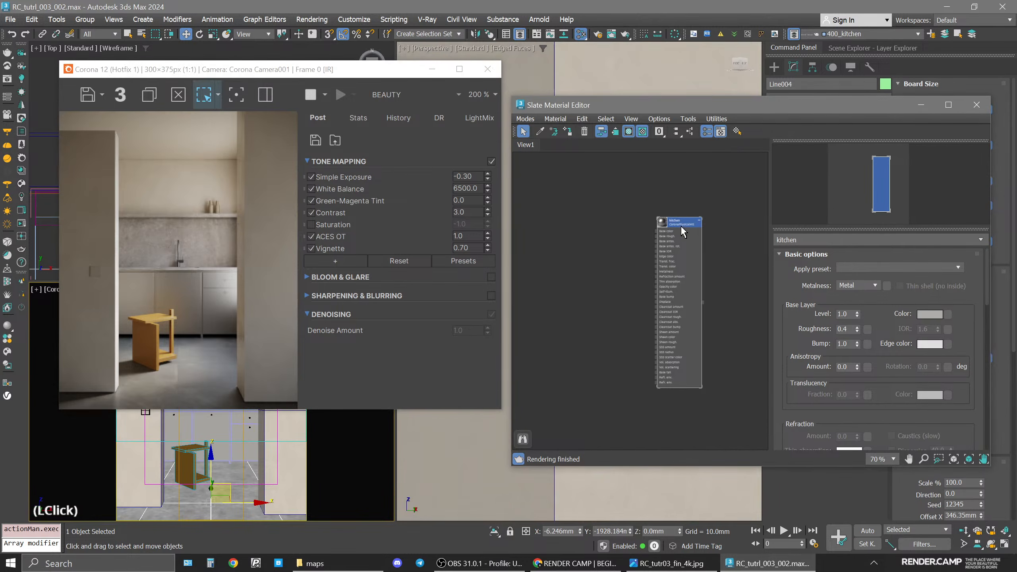
pyautogui.scroll(2, 680, 226)
pyautogui.moveTo(872, 308); pyautogui.dragTo(873, 293)
pyautogui.click(850, 314)
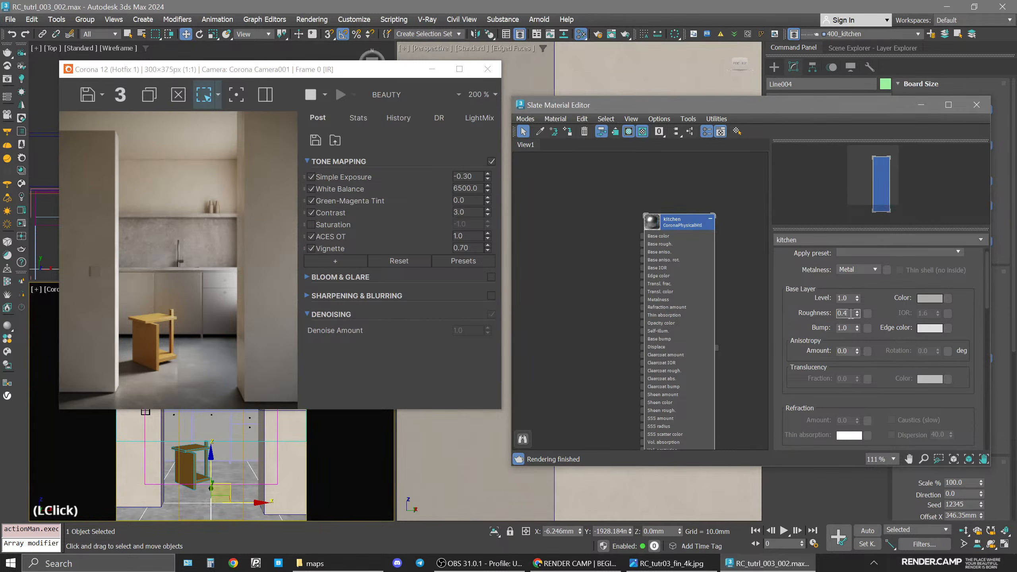
pyautogui.press('BackSpace')
pyautogui.write('3')
pyautogui.press('Return')
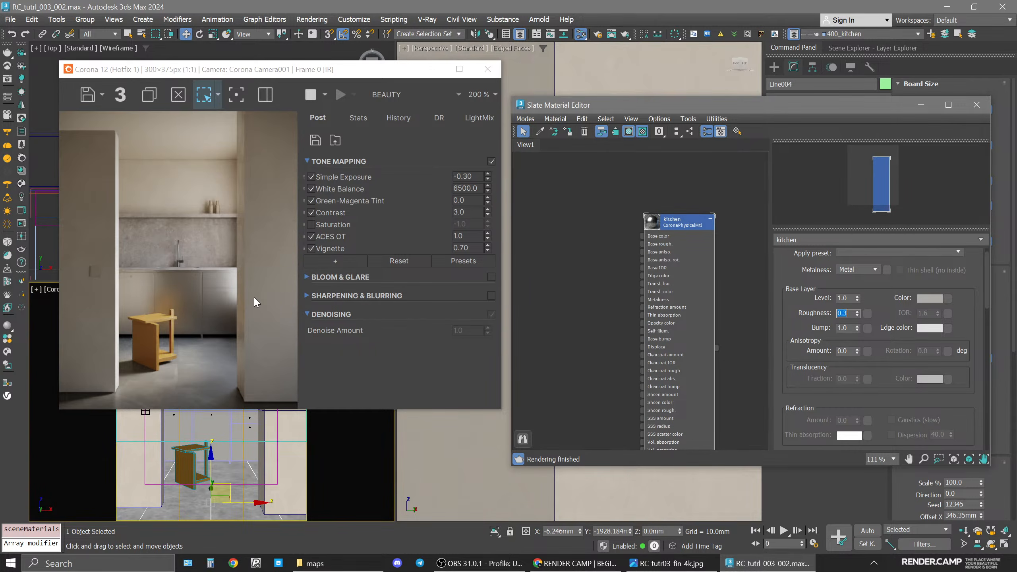
pyautogui.click(852, 313)
pyautogui.press('BackSpace')
pyautogui.write('25')
pyautogui.press('Return')
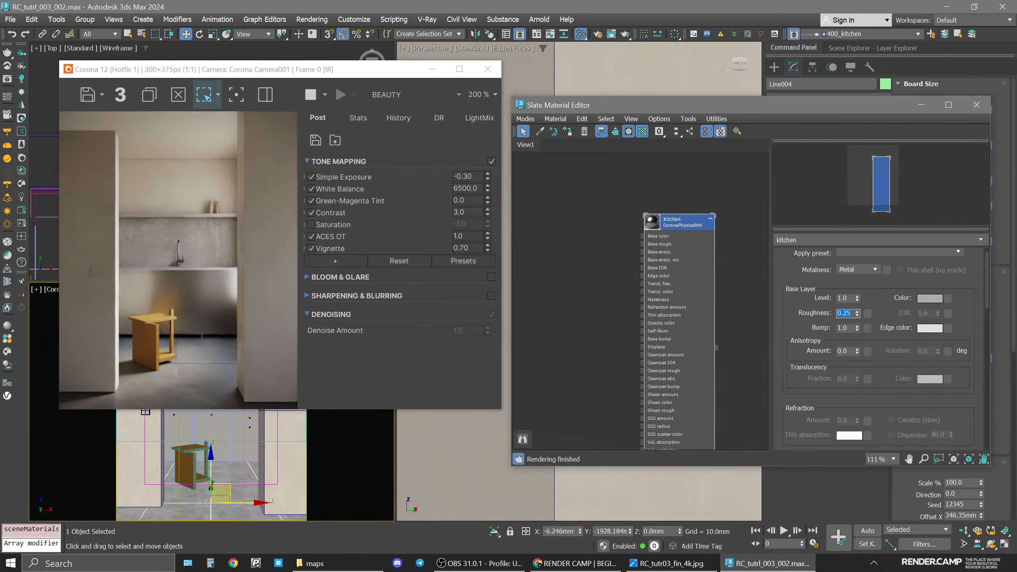
# Check the metal reflections in the finished reference image and set the kitchen material's anisotropy amount, trying -0.3 before 0.5.
pyautogui.click(666, 563)
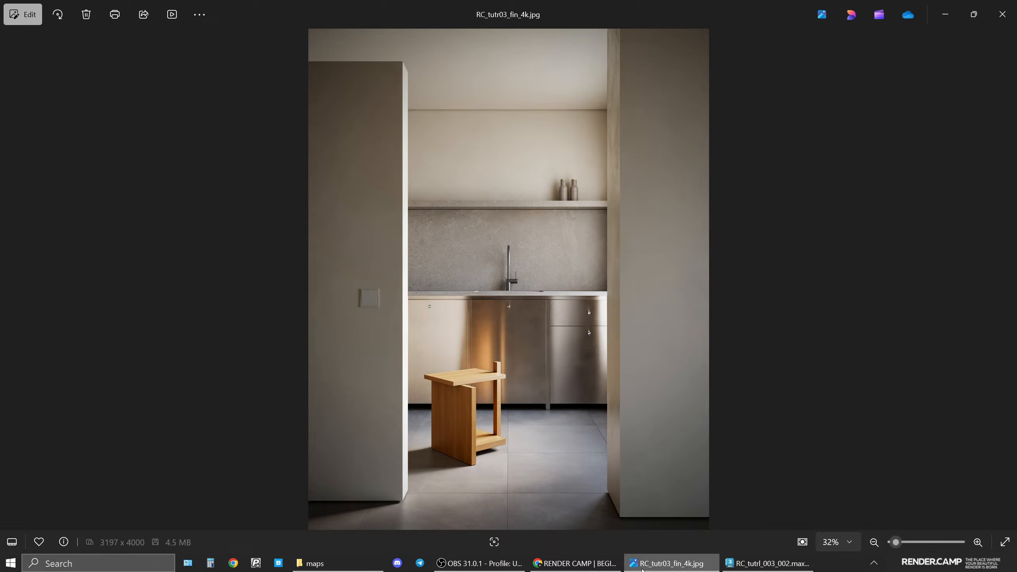
pyautogui.click(667, 563)
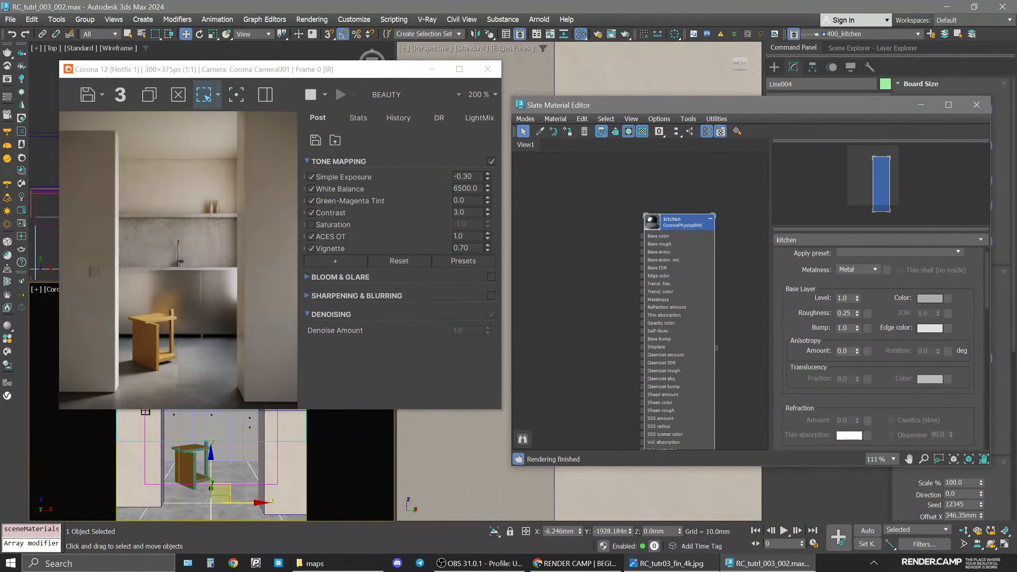
pyautogui.click(857, 353)
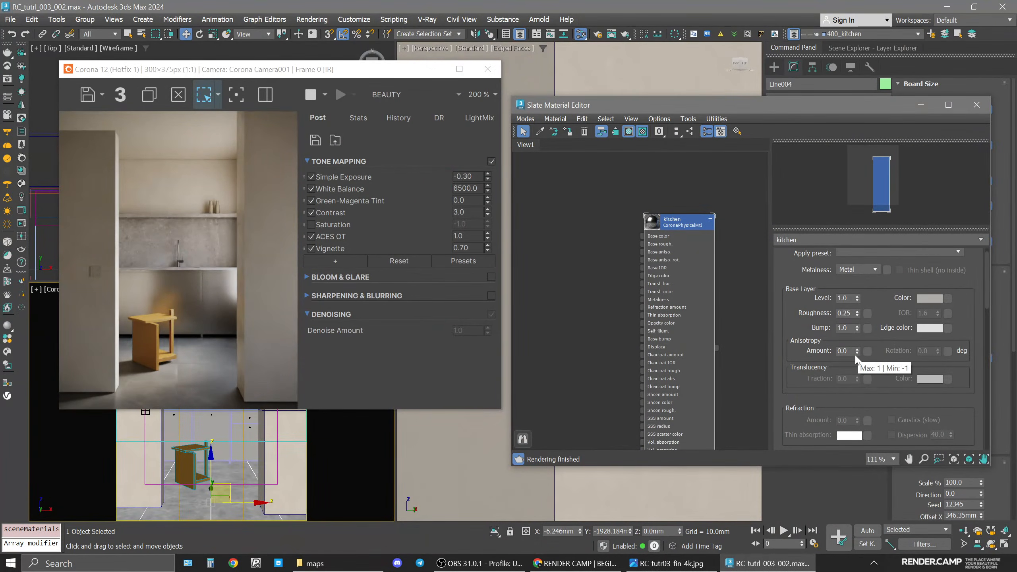
pyautogui.moveTo(857, 351); pyautogui.dragTo(856, 358)
pyautogui.press('Return')
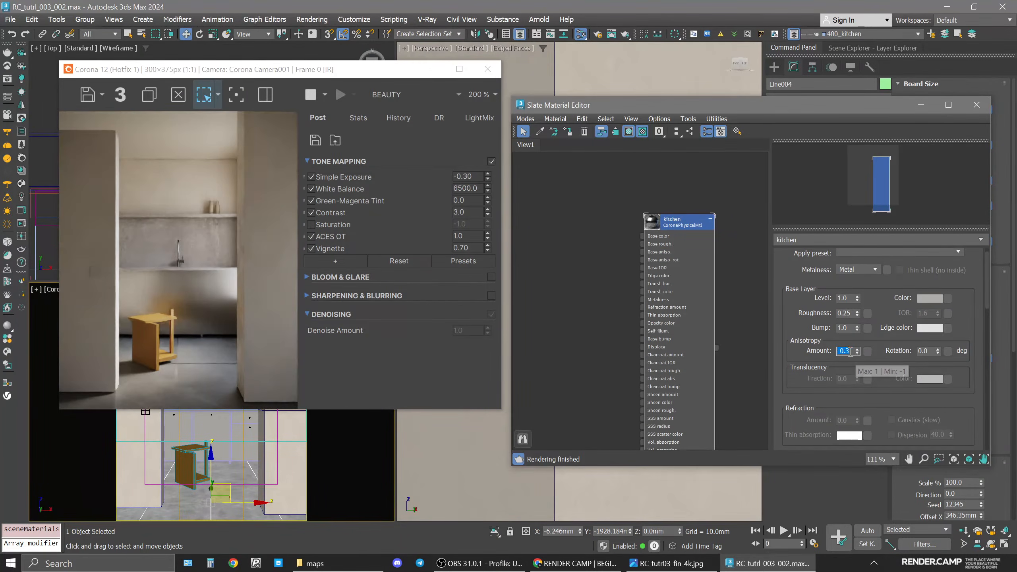
pyautogui.rightClick(858, 351)
pyautogui.press('BackSpace')
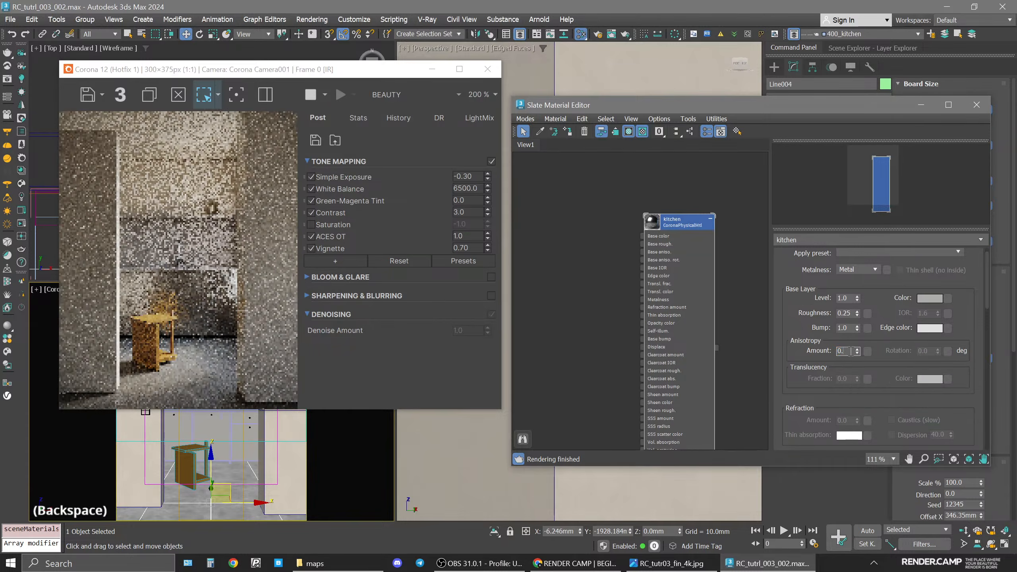
pyautogui.write('0.5')
pyautogui.press('Return')
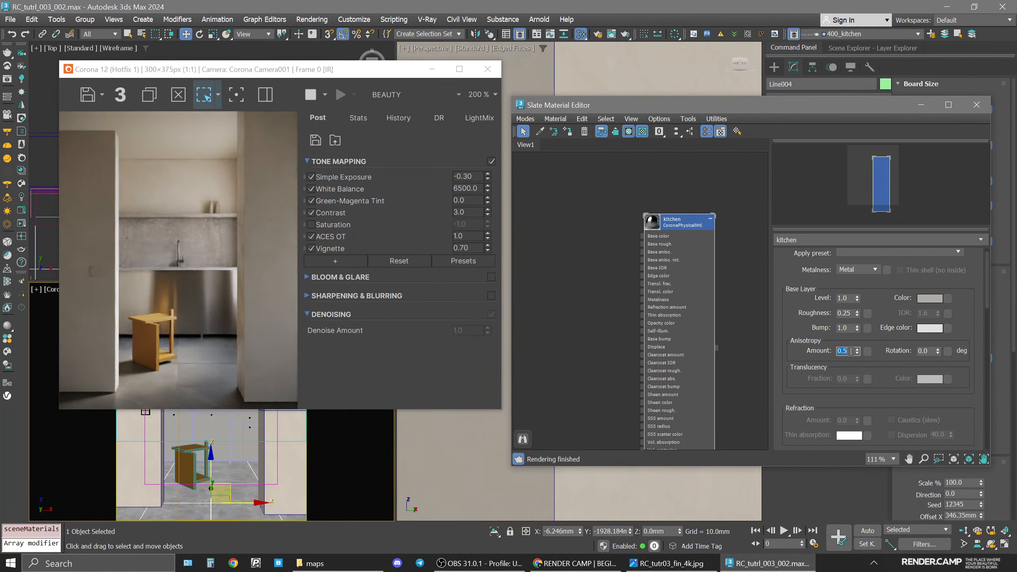
# Enable 2D Pan Zoom for the camera viewport and frame the stool and cabinet fronts up close in the interactive render.
pyautogui.moveTo(311, 83); pyautogui.dragTo(504, 76)
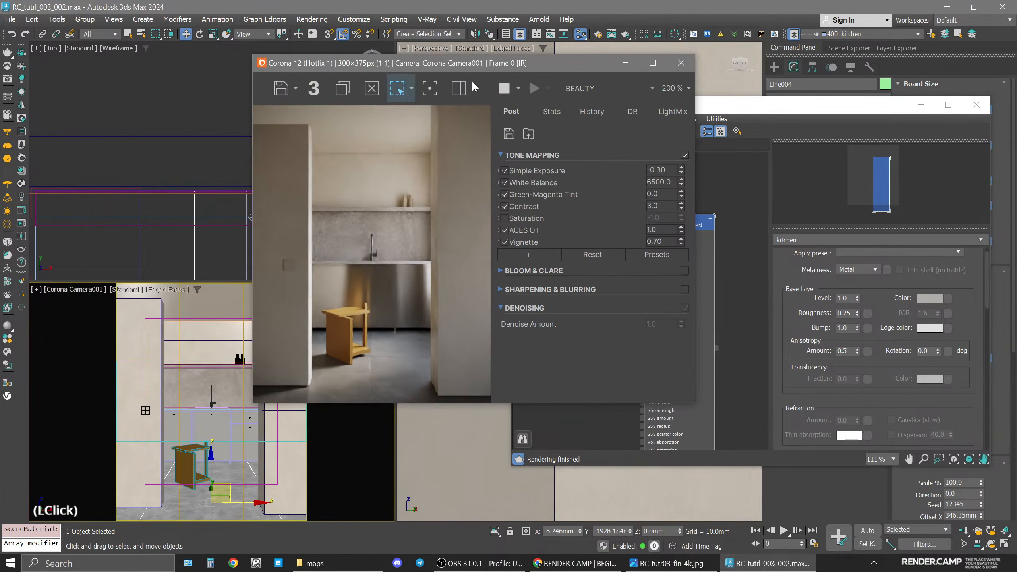
pyautogui.click(36, 289)
pyautogui.click(66, 443)
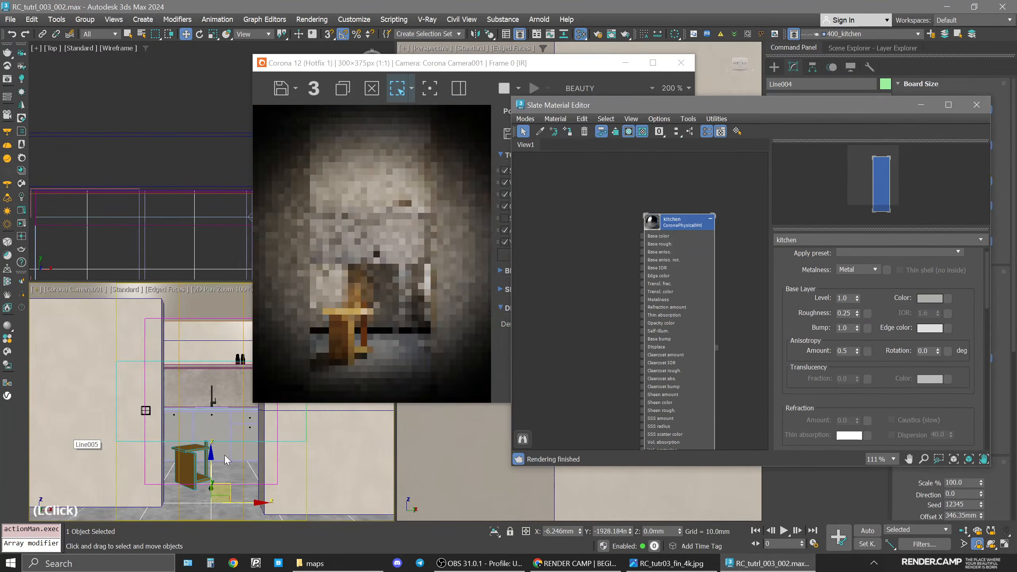
pyautogui.scroll(5, 224, 440)
pyautogui.moveTo(224, 441)
pyautogui.mouseDown(button='middle')
pyautogui.moveTo(235, 417)
pyautogui.moveTo(230, 440)
pyautogui.mouseUp(button='middle')
pyautogui.scroll(1, 214, 432)
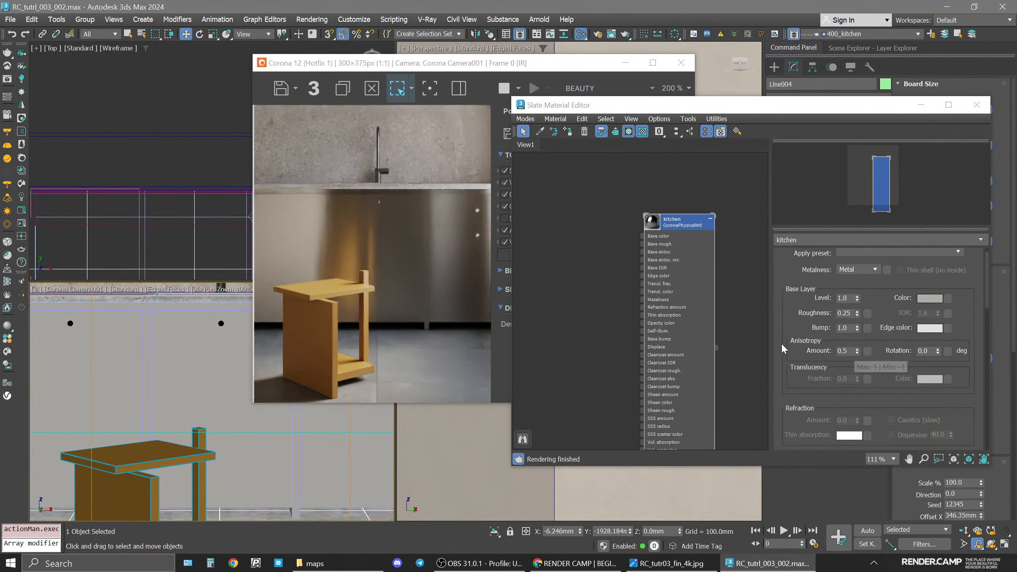
# Compare the kitchen material's anisotropy amount at 0, 0.5 and 1 in the render, and return it to 0.5.
pyautogui.rightClick(857, 351)
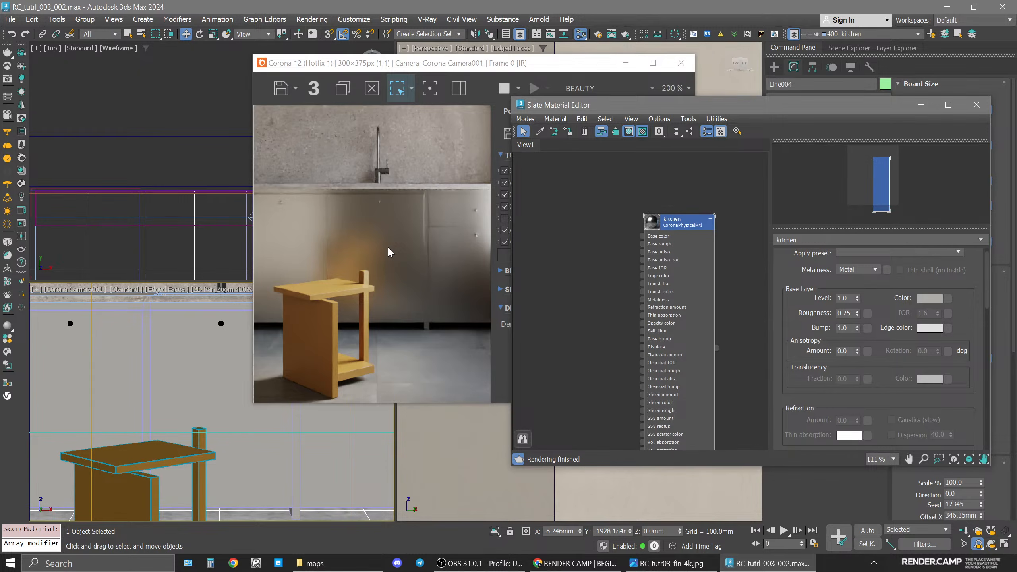
pyautogui.click(849, 353)
pyautogui.press('BackSpace')
pyautogui.write('5')
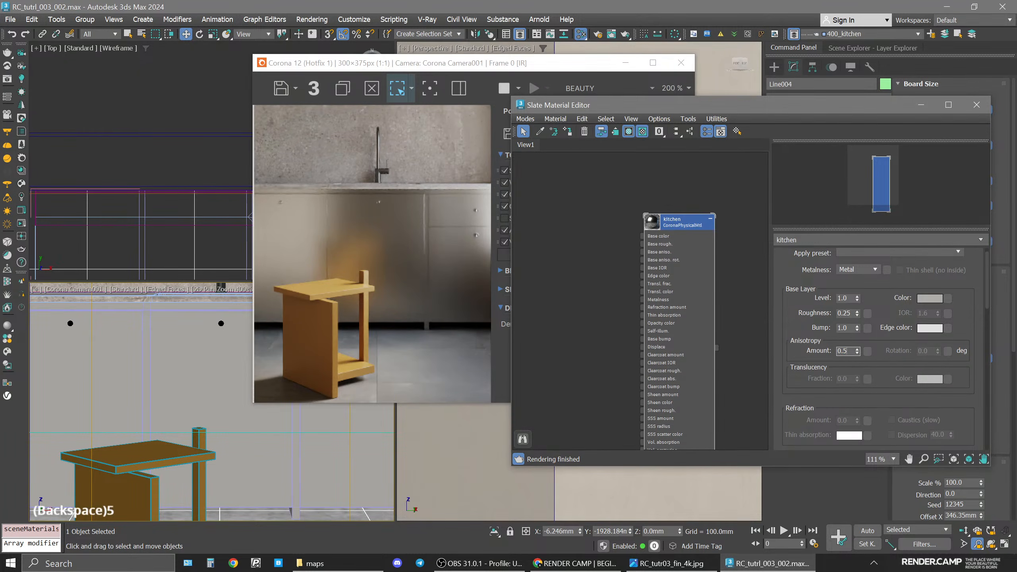
pyautogui.press('Return')
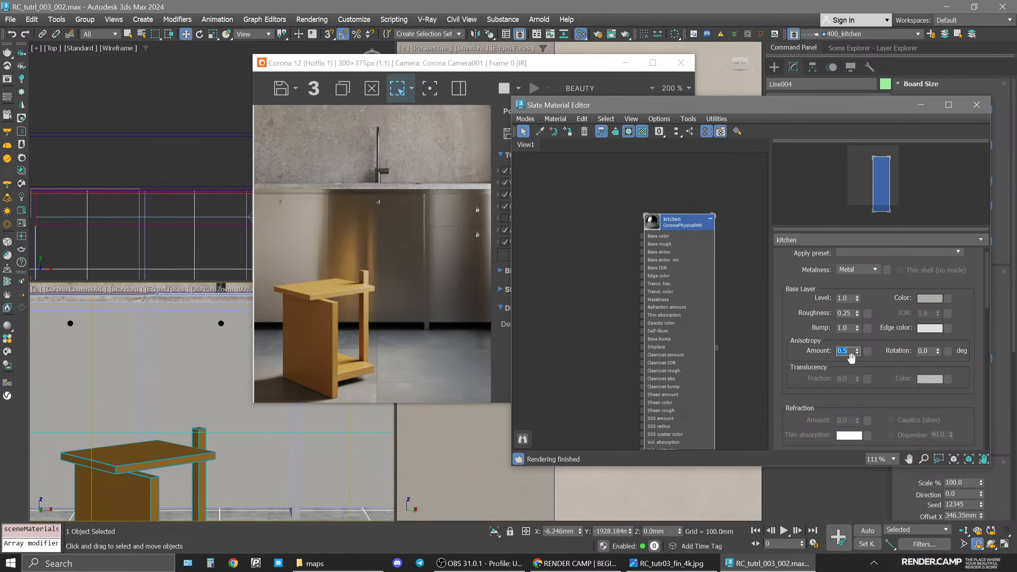
pyautogui.write('1')
pyautogui.press('Return')
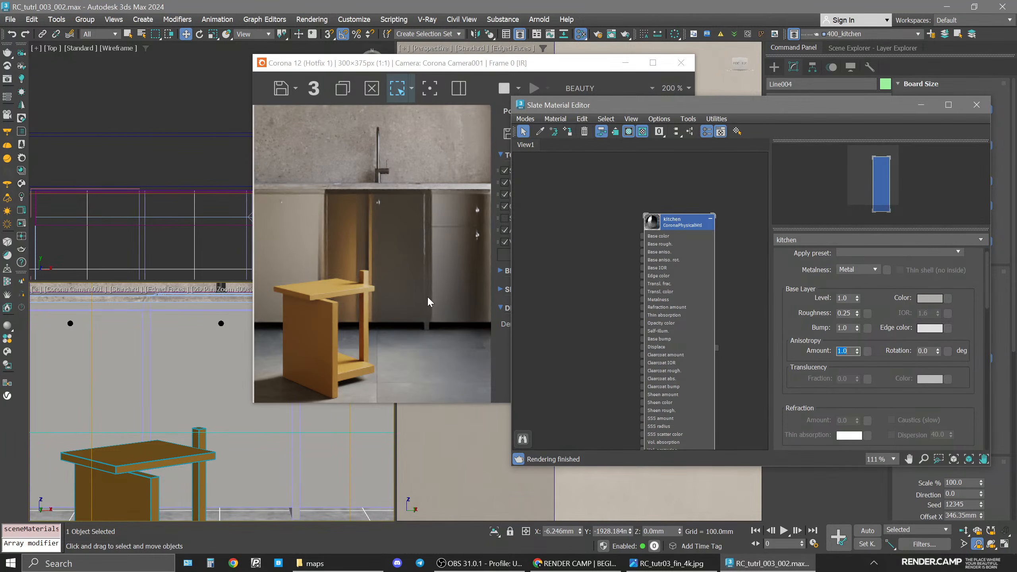
pyautogui.click(856, 353)
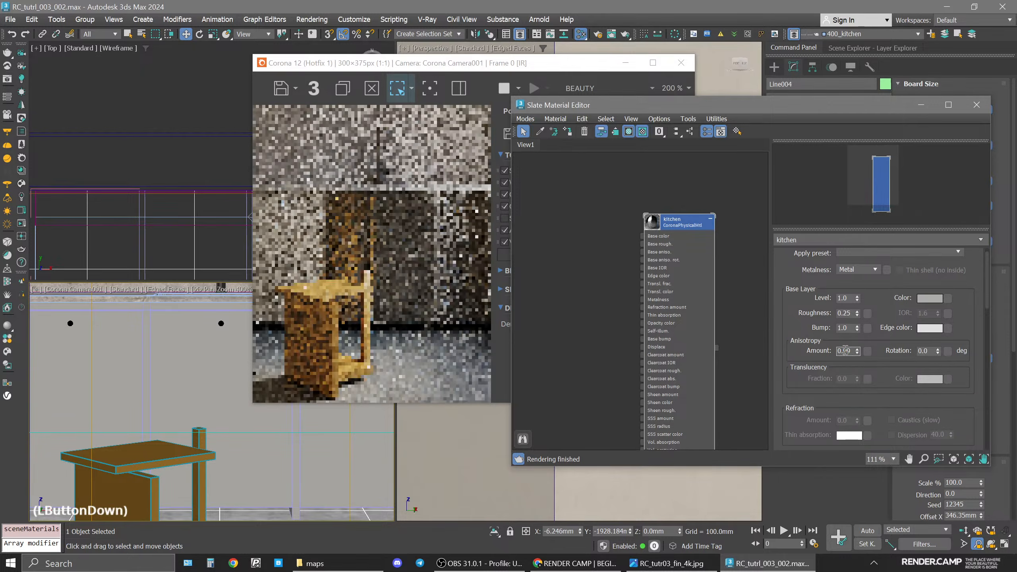
pyautogui.write('0.5')
pyautogui.press('Return')
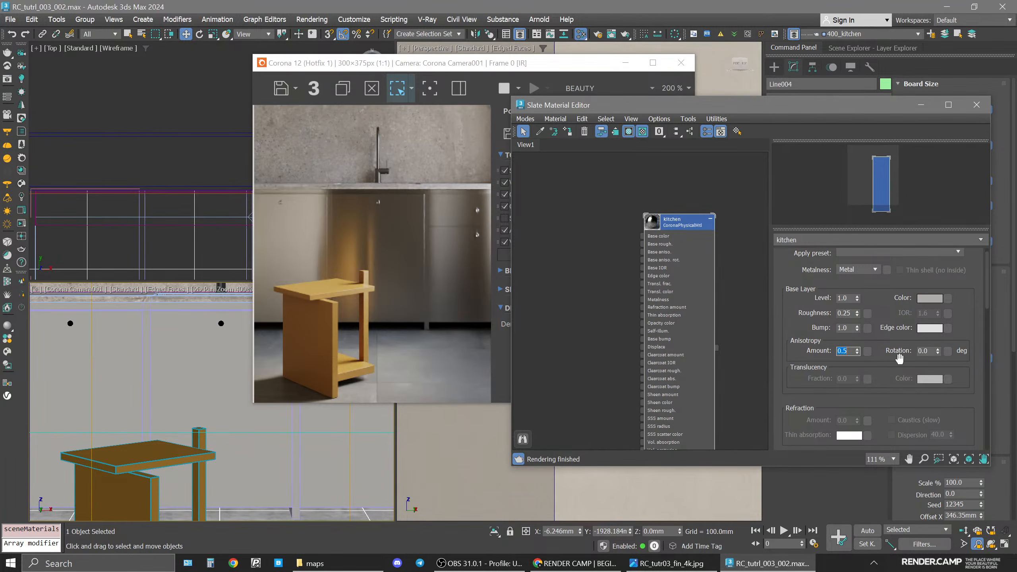
# Compare the close-up render of the metal cabinets with the finished reference image RC_tutr03_fin_4k.jpg.
pyautogui.click(931, 351)
pyautogui.doubleClick(931, 351)
pyautogui.moveTo(446, 66); pyautogui.dragTo(264, 70)
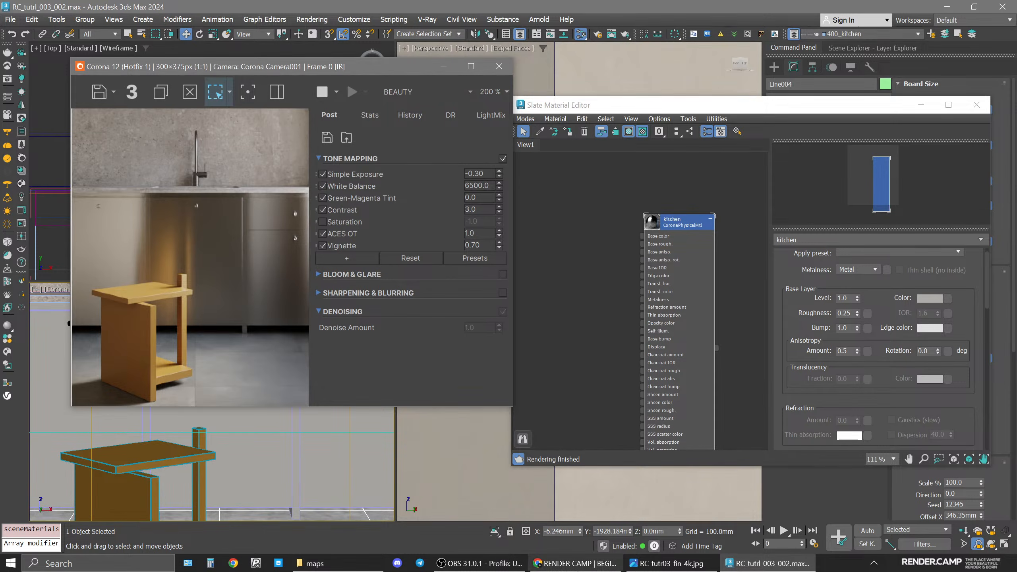
pyautogui.click(667, 564)
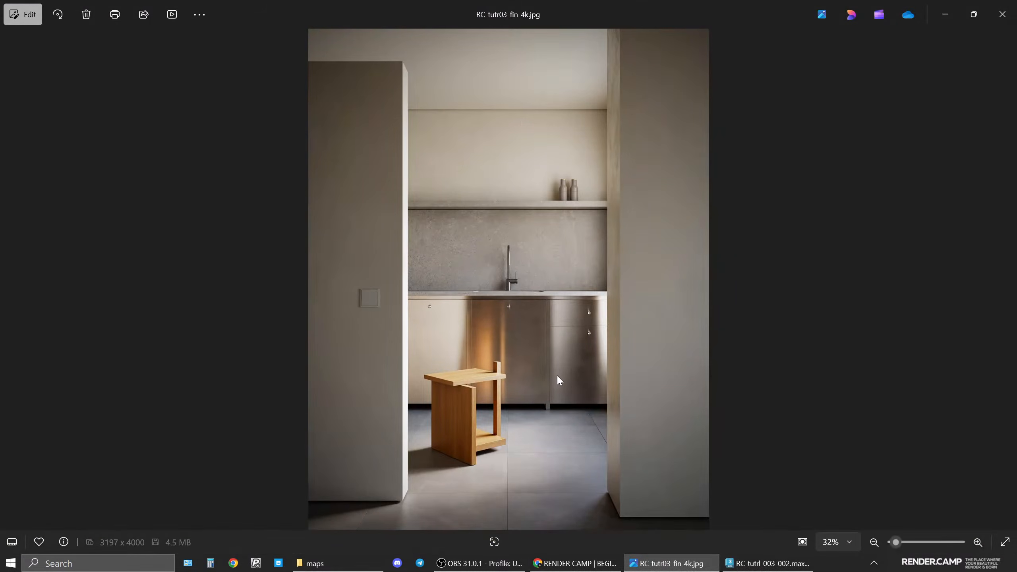
pyautogui.click(666, 564)
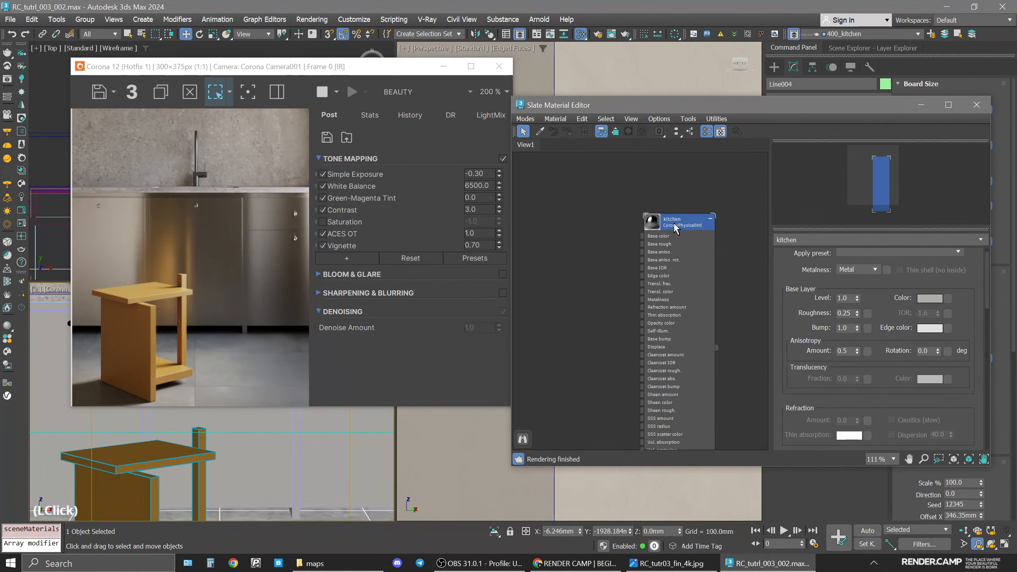
# Add the kitchen_met image from the maps folder as a bitmap node beside the kitchen material.
pyautogui.moveTo(676, 228); pyautogui.dragTo(682, 214)
pyautogui.click(592, 248)
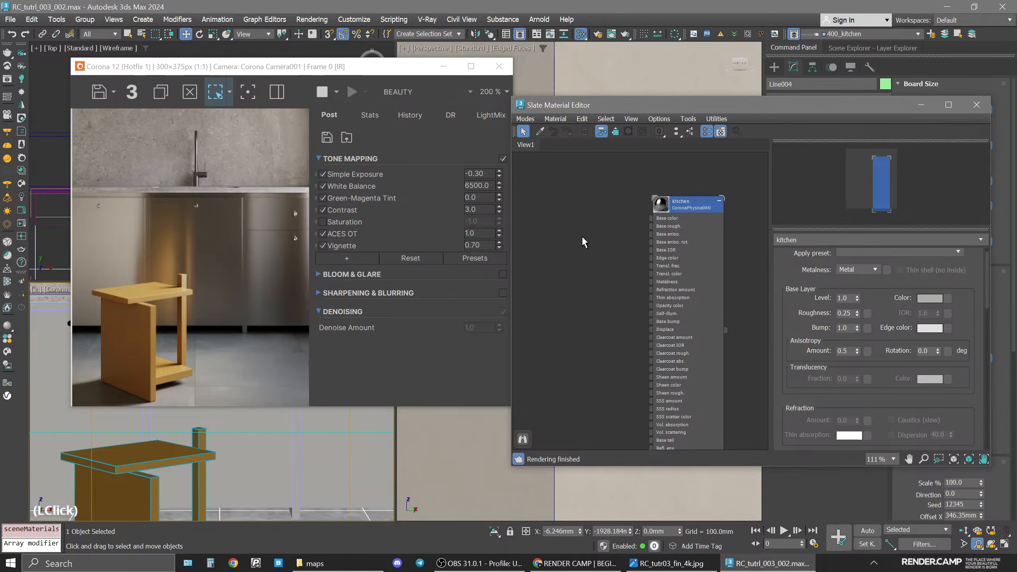
pyautogui.click(309, 563)
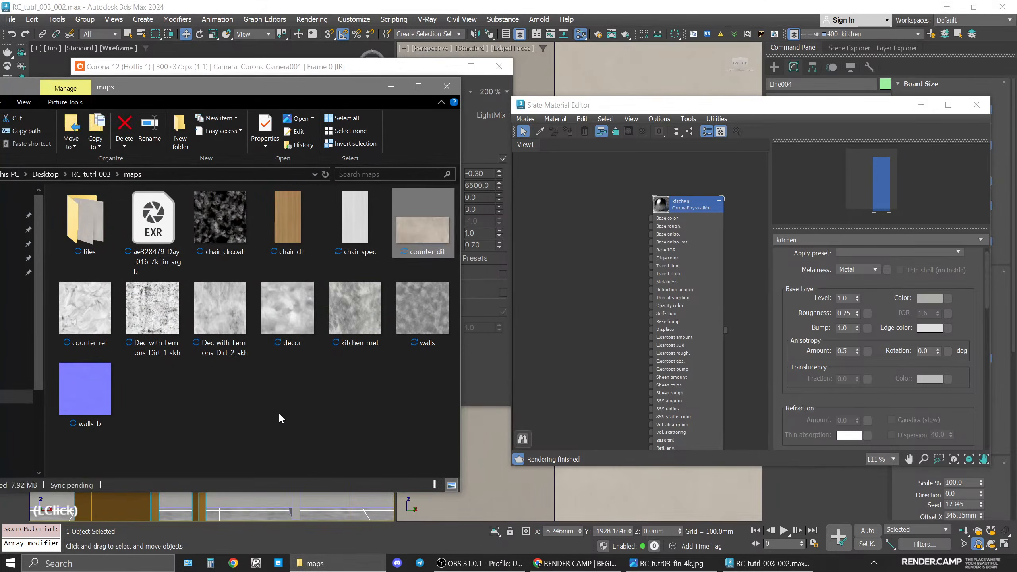
pyautogui.moveTo(355, 307); pyautogui.dragTo(584, 226)
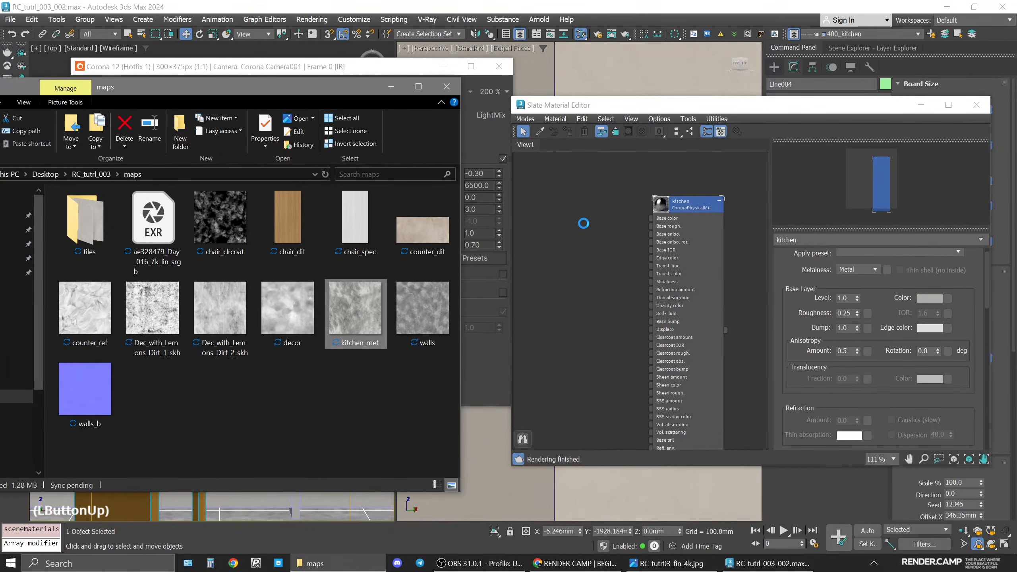
pyautogui.click(393, 77)
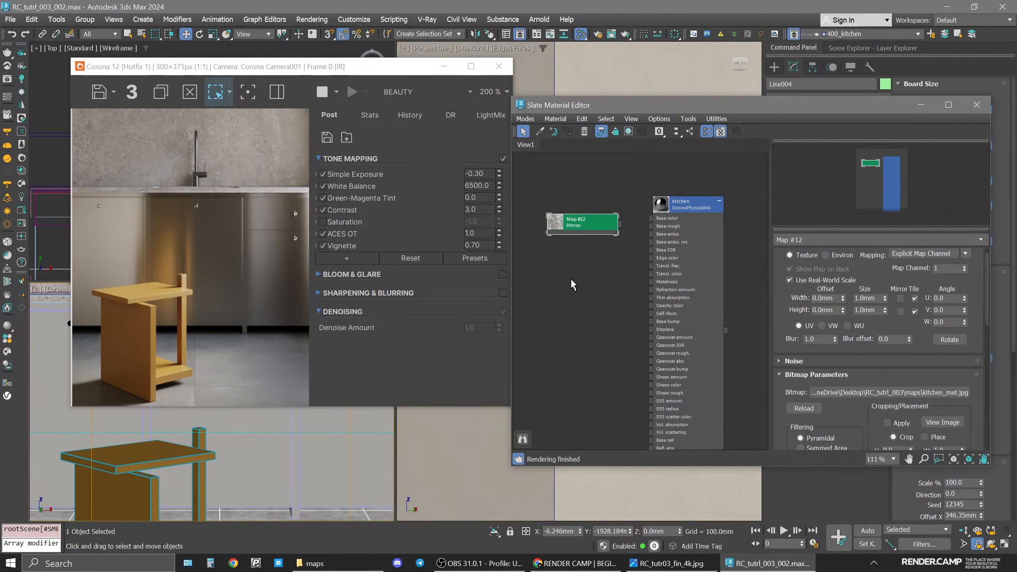
# Set the kitchen_met bitmap's real-world size to 1000 mm in width and 1000 mm in height.
pyautogui.click(620, 225)
pyautogui.moveTo(615, 219); pyautogui.dragTo(599, 221, button='middle')
pyautogui.scroll(2, 595, 228)
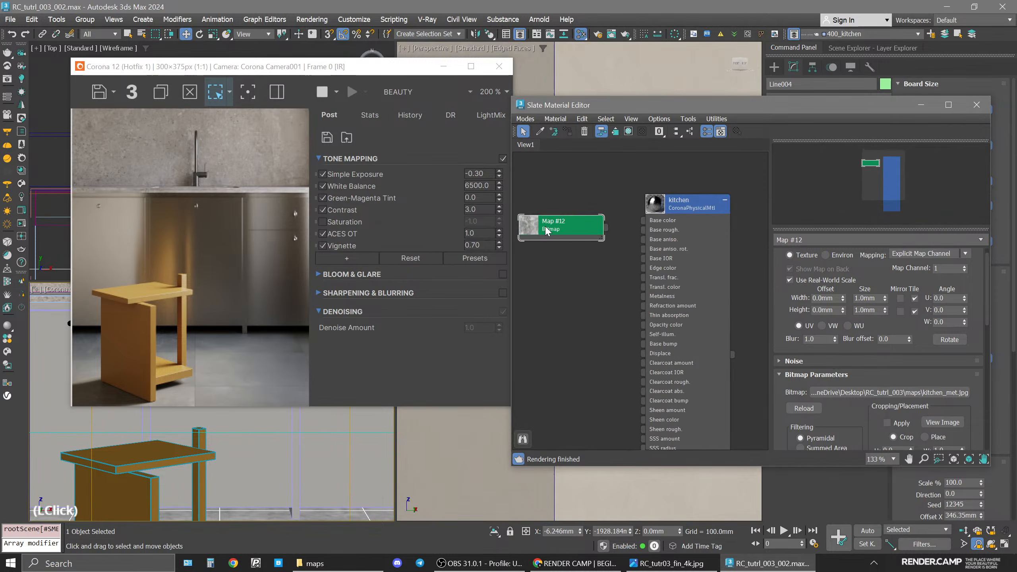
pyautogui.doubleClick(857, 299)
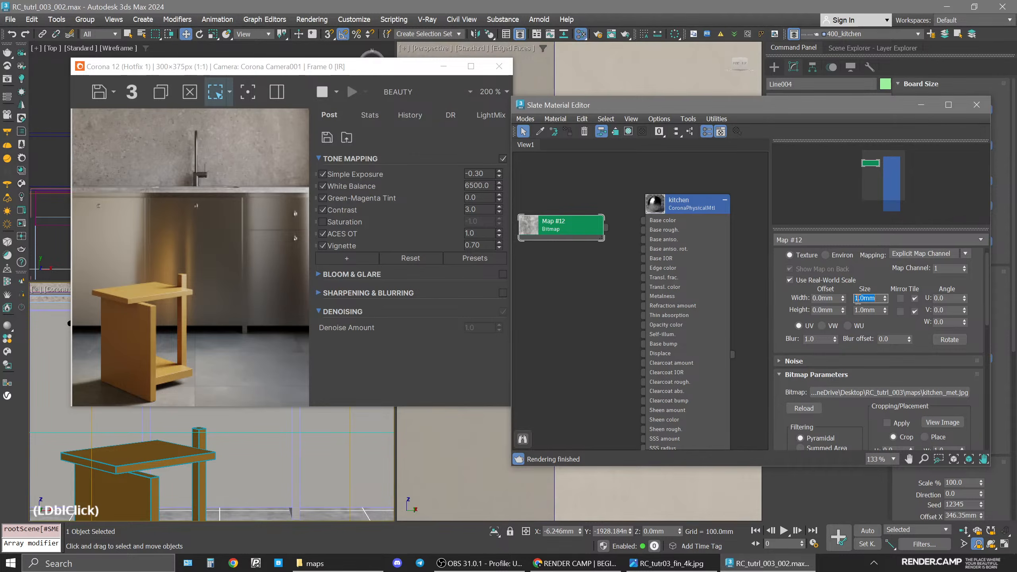
pyautogui.write('1000')
pyautogui.click(868, 311)
pyautogui.doubleClick(869, 311)
pyautogui.write('1000')
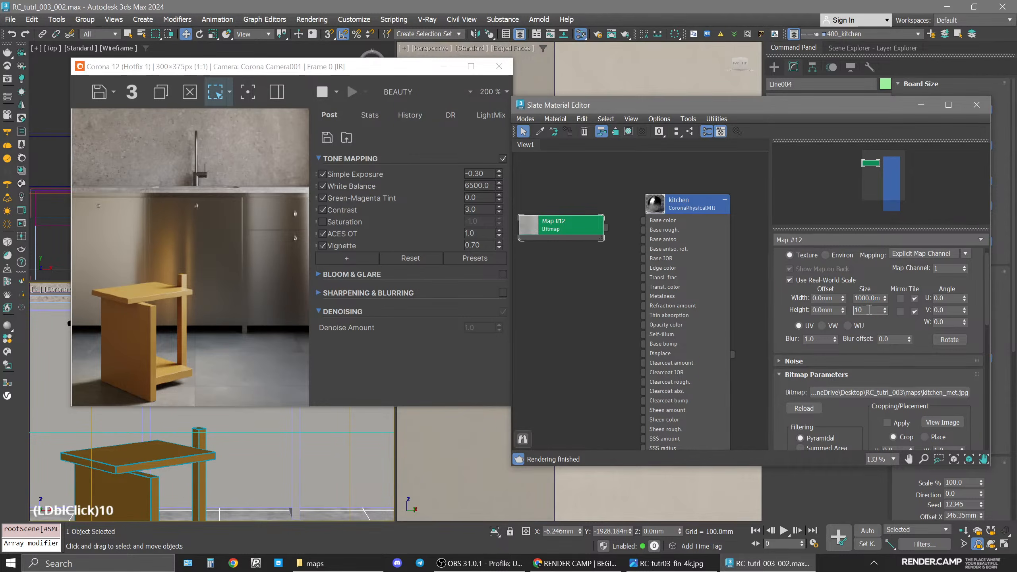
pyautogui.press('Return')
# Connect the kitchen_met bitmap to the kitchen material's base color and move its node slightly closer to the material.
pyautogui.moveTo(606, 227); pyautogui.dragTo(649, 227)
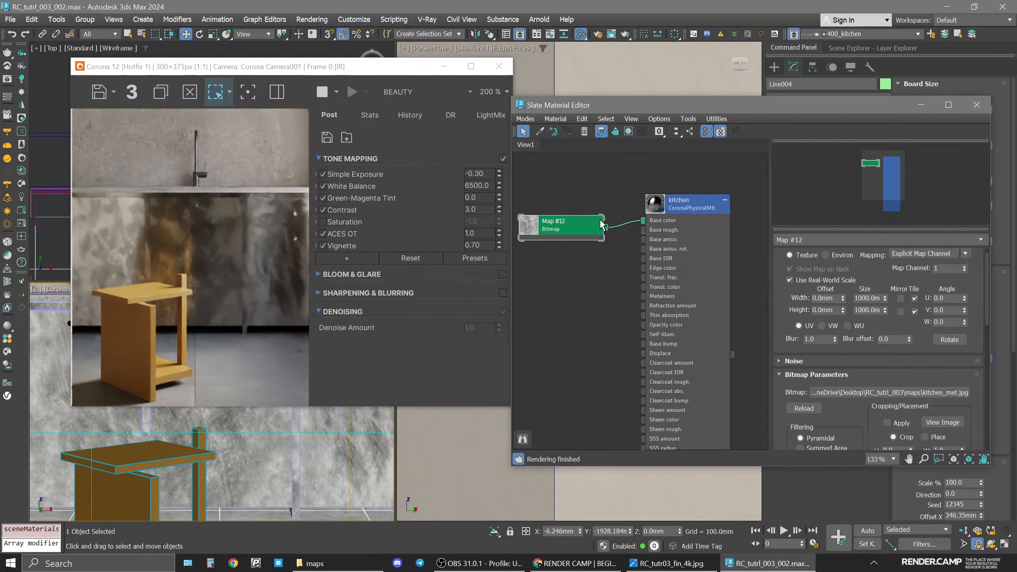
pyautogui.moveTo(560, 230); pyautogui.dragTo(572, 231)
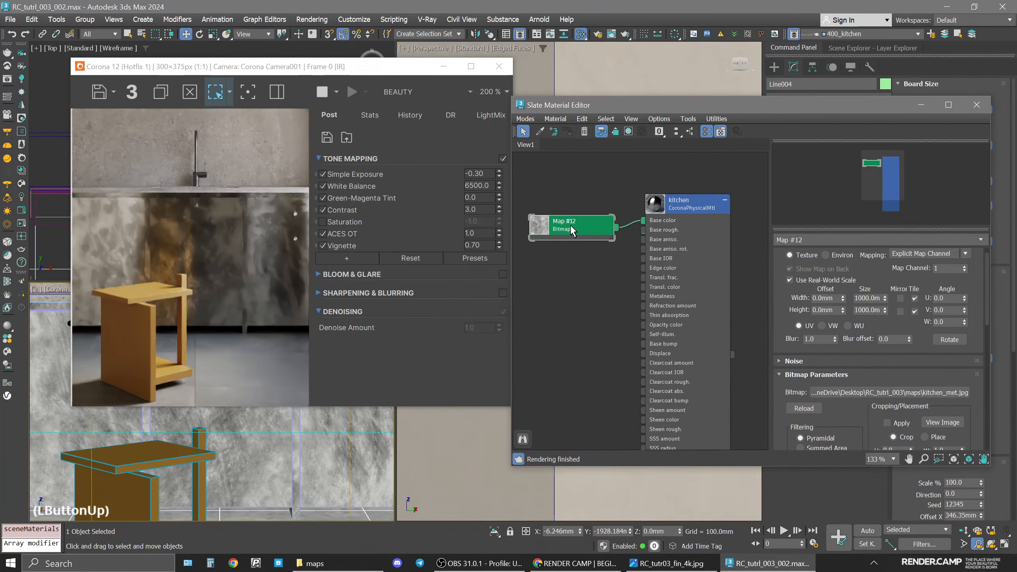
pyautogui.click(573, 236)
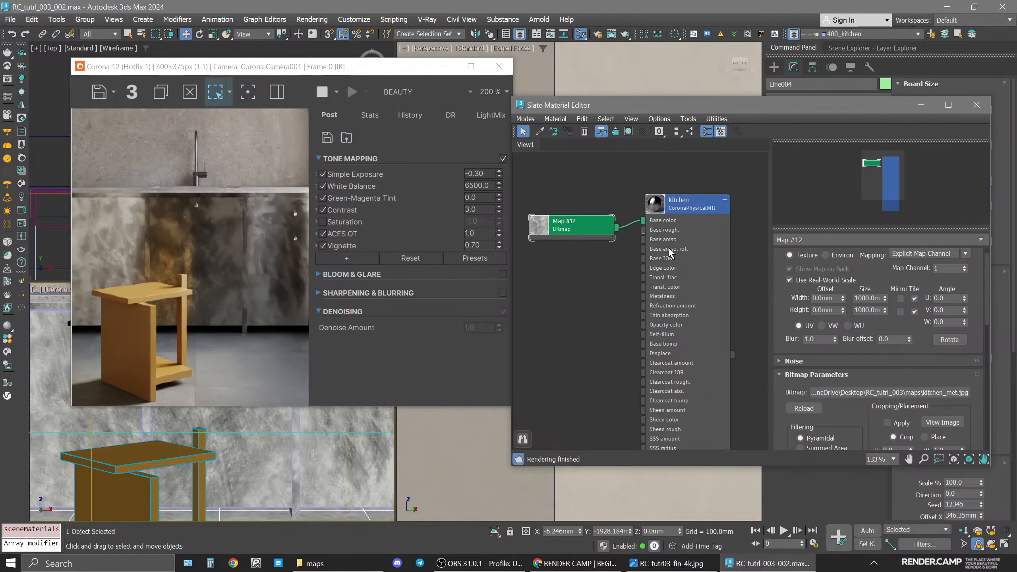
# Try base color map amounts of 20 and 15 in the kitchen material's map options.
pyautogui.click(692, 203)
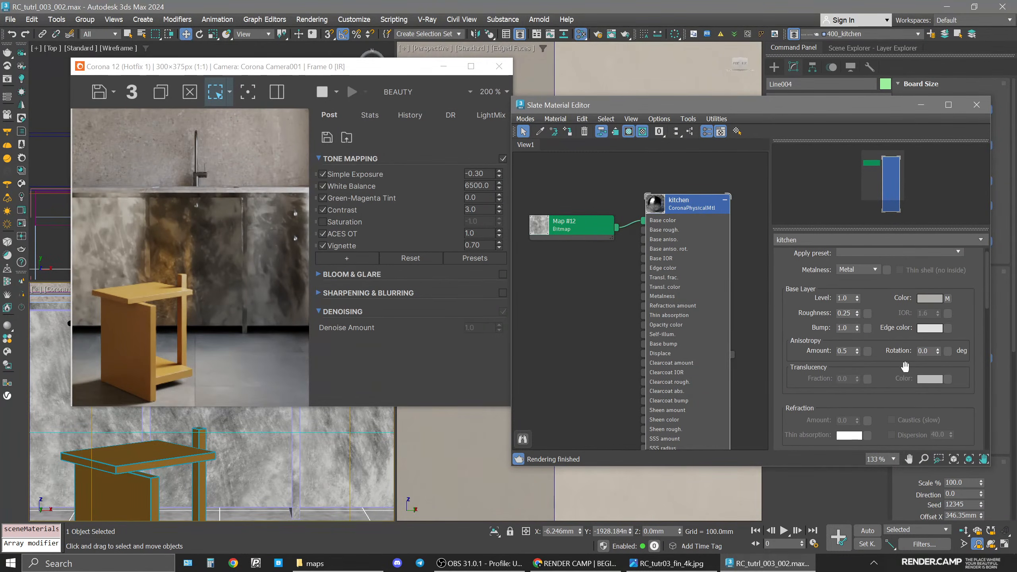
pyautogui.moveTo(886, 332); pyautogui.dragTo(897, 148)
pyautogui.moveTo(885, 406); pyautogui.dragTo(906, 260)
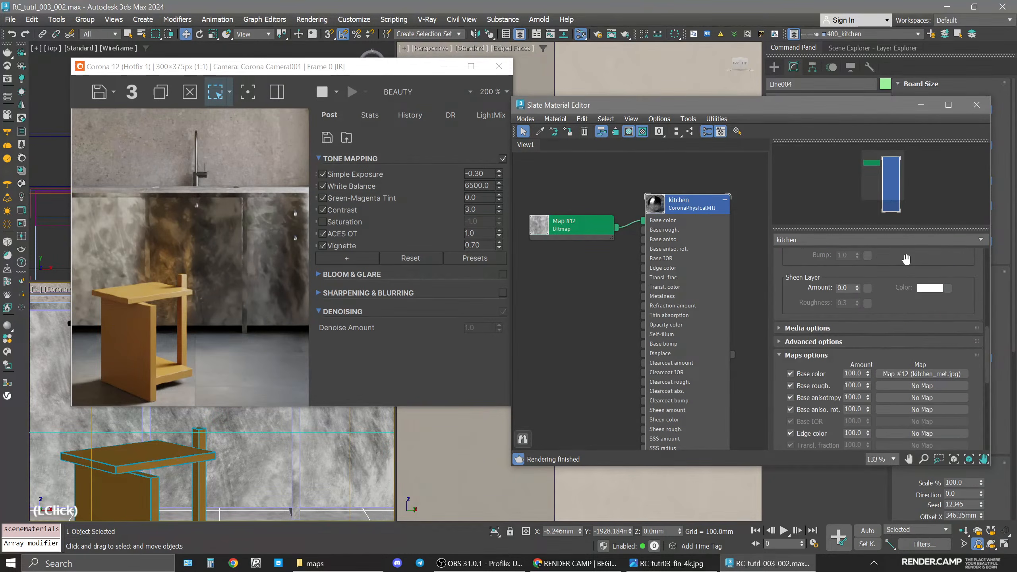
pyautogui.doubleClick(852, 373)
pyautogui.write('20')
pyautogui.press('Return')
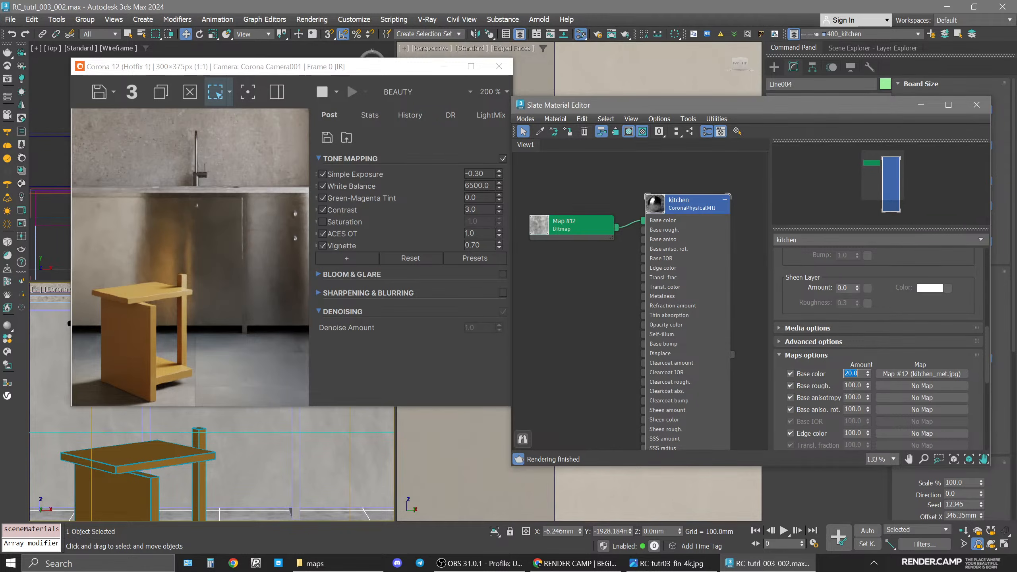
pyautogui.write('15')
pyautogui.press('Return')
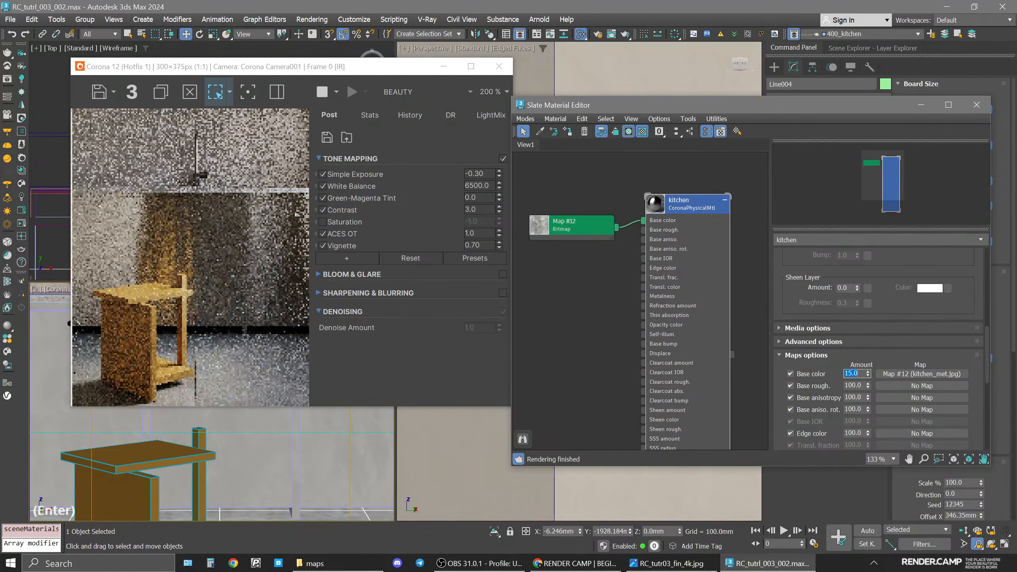
pyautogui.click(558, 237)
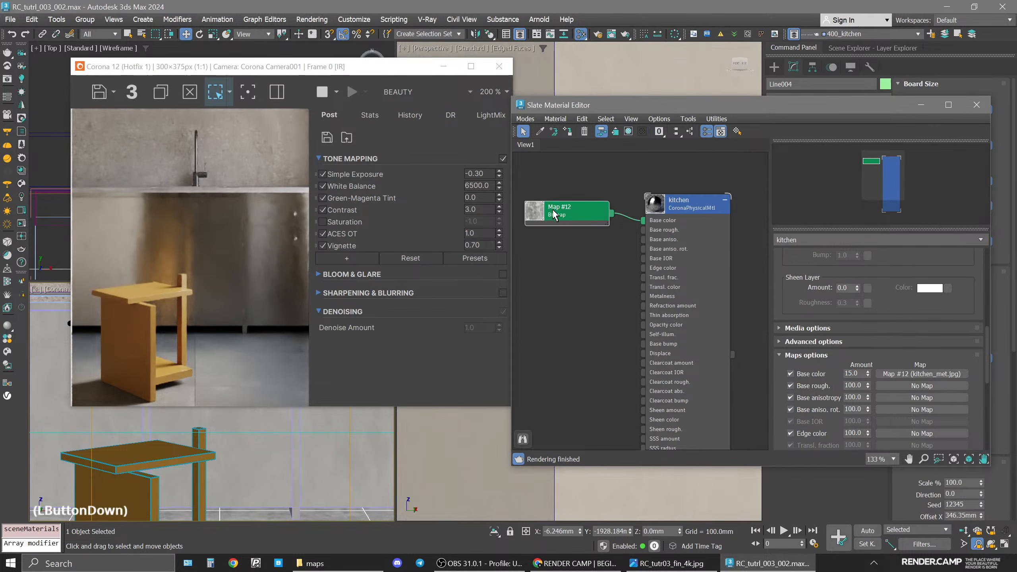
pyautogui.scroll(3, 554, 226)
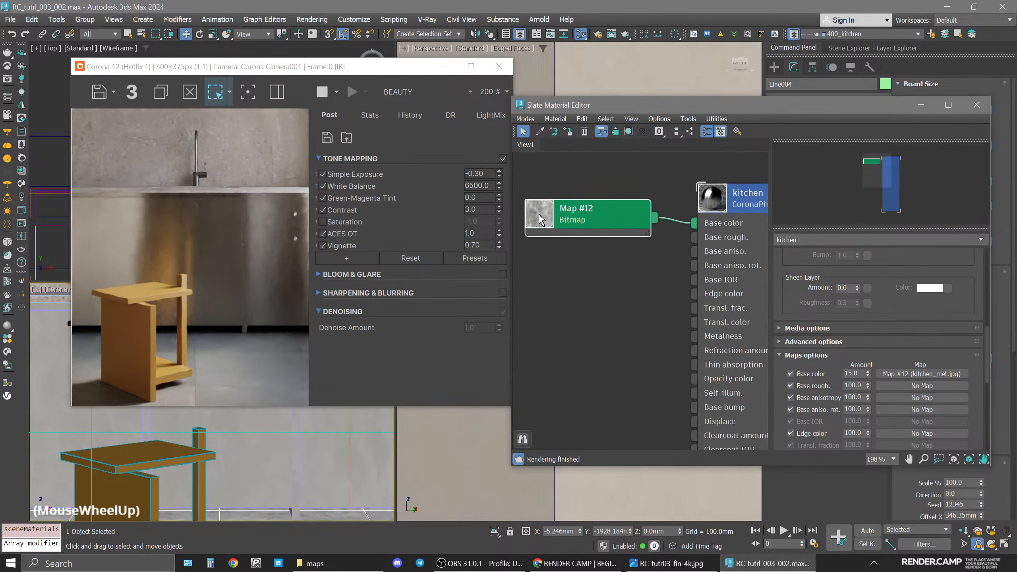
pyautogui.doubleClick(572, 220)
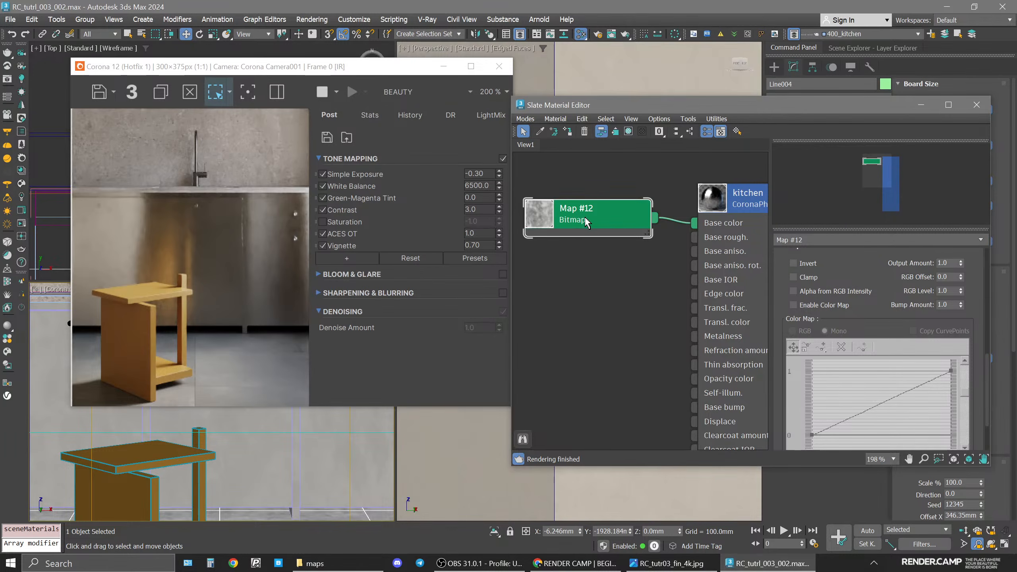
pyautogui.click(573, 257)
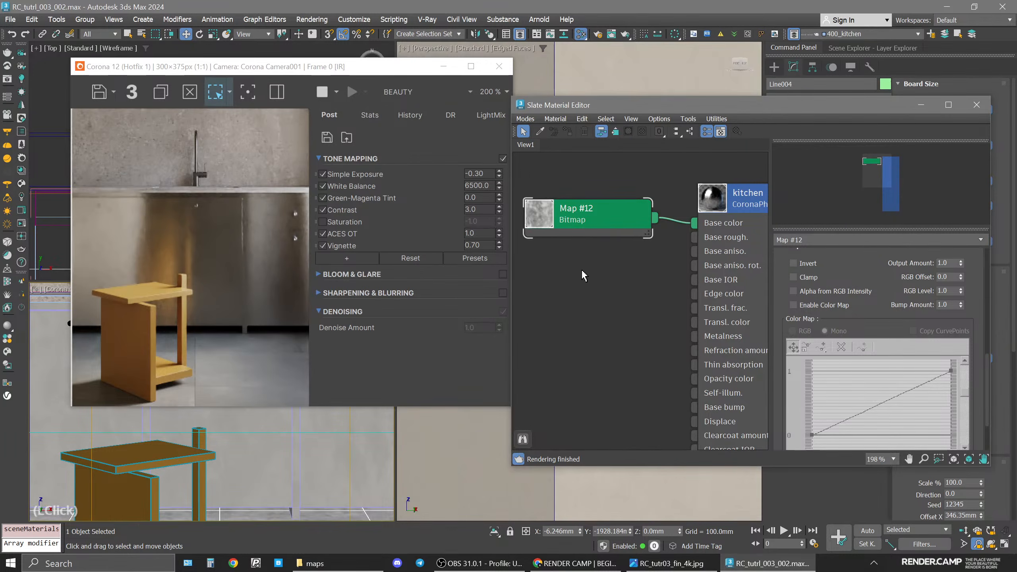
pyautogui.scroll(-2, 581, 269)
pyautogui.moveTo(581, 269); pyautogui.dragTo(592, 272, button='middle')
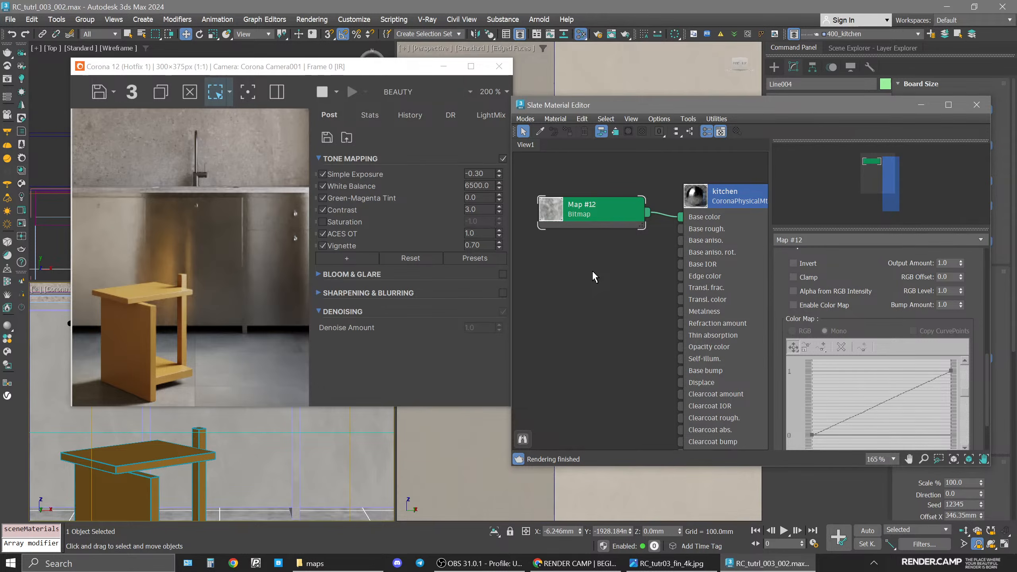
pyautogui.click(575, 207)
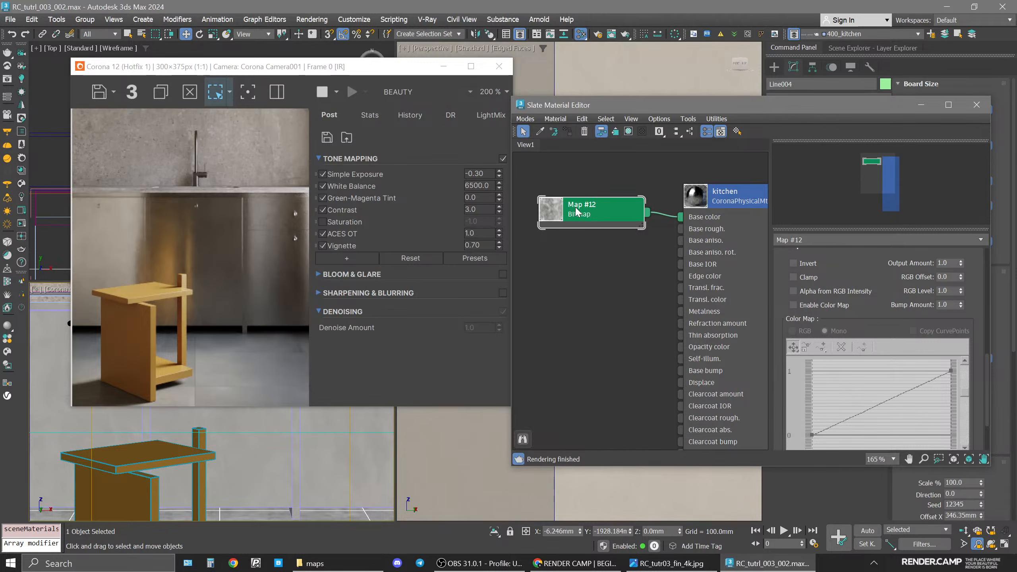
pyautogui.click(575, 216)
pyautogui.click(587, 276)
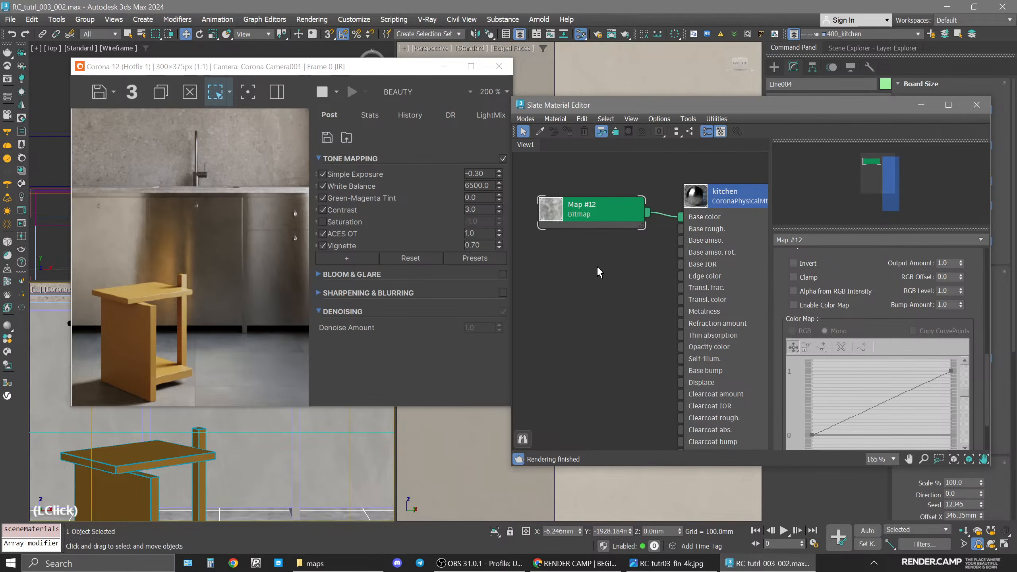
pyautogui.click(601, 213)
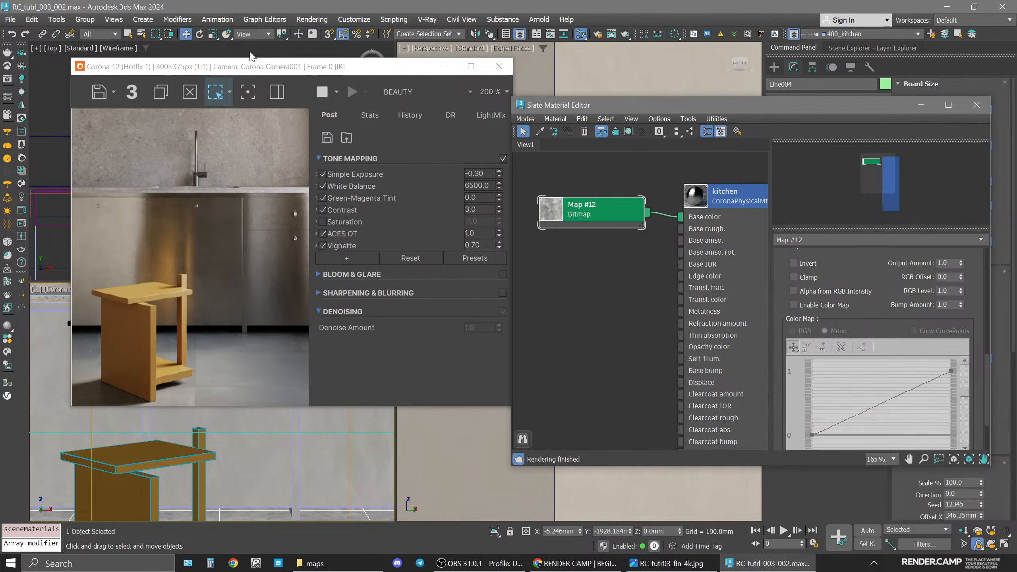
pyautogui.moveTo(229, 72)
pyautogui.mouseDown()
pyautogui.moveTo(431, 64)
pyautogui.moveTo(244, 12)
pyautogui.moveTo(223, 79)
pyautogui.mouseUp()
# Set the kitchen material's base color map amount to 7 and turn off 2D Pan Zoom to restore the full camera view.
pyautogui.click(697, 198)
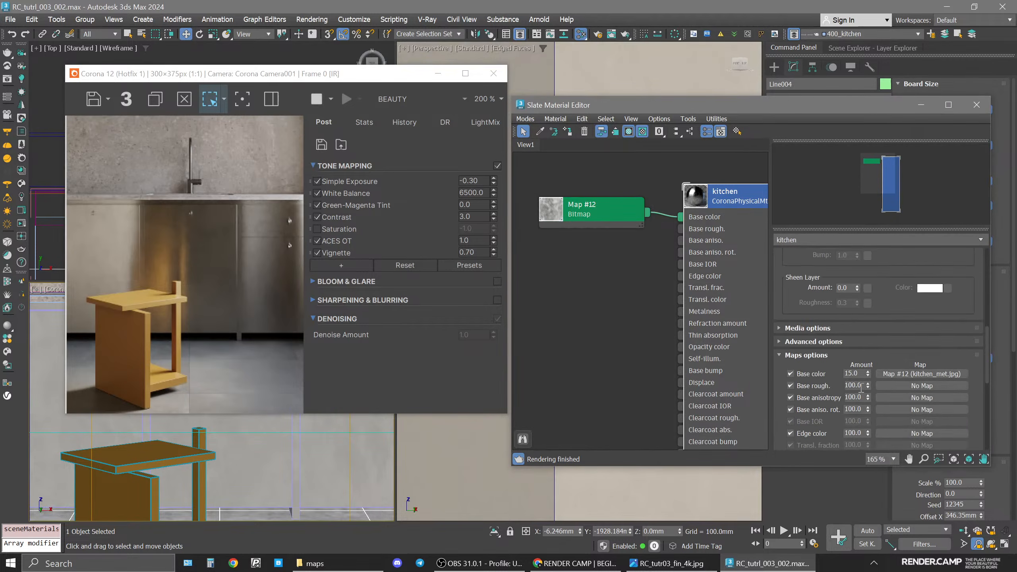
pyautogui.click(854, 373)
pyautogui.write('7')
pyautogui.press('Return')
pyautogui.click(36, 289)
pyautogui.click(92, 443)
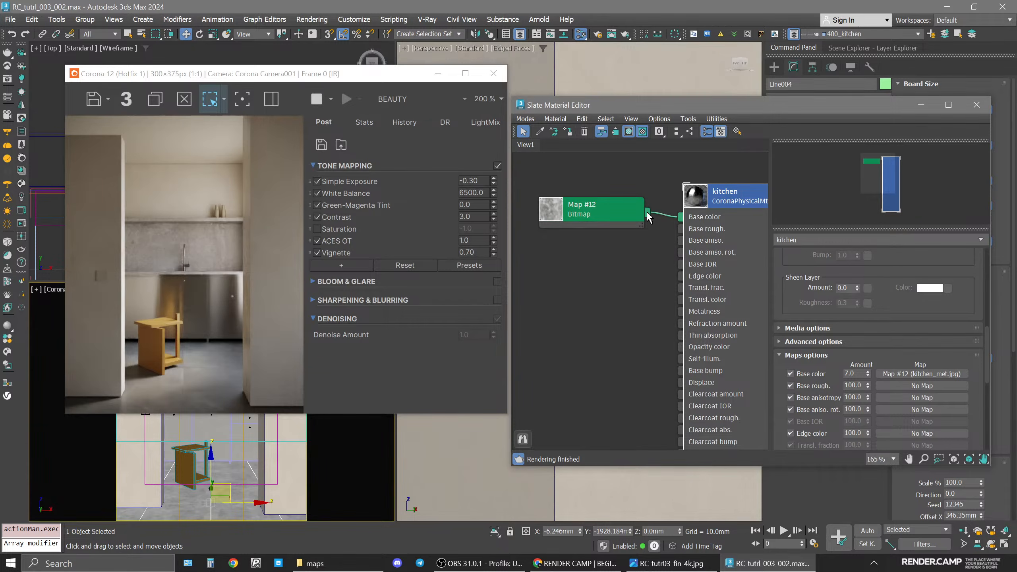
# Connect the kitchen_met bitmap to the kitchen material's base roughness as well, and frame the cabinet fronts up close with 2D Pan Zoom.
pyautogui.moveTo(648, 213); pyautogui.dragTo(681, 229)
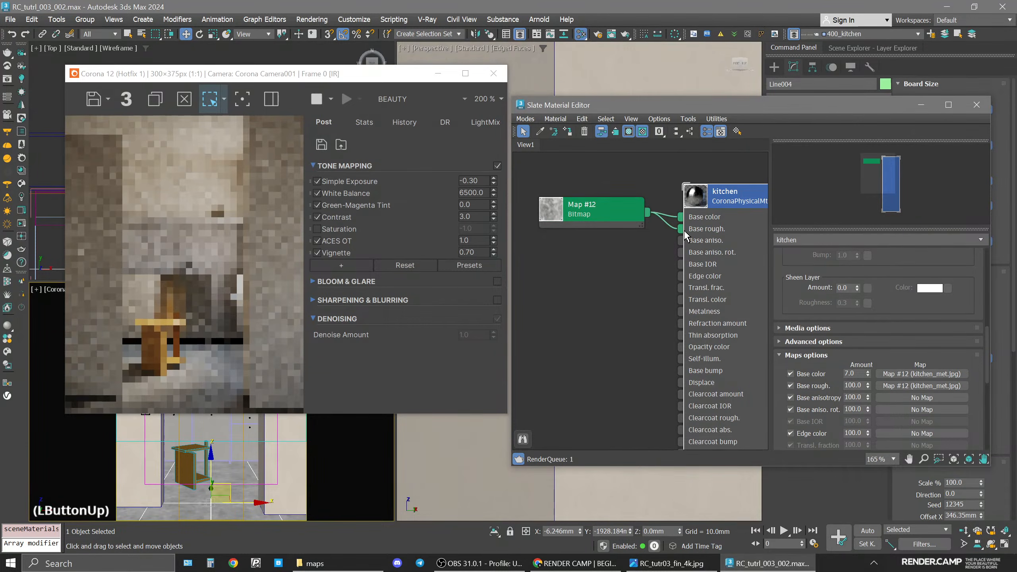
pyautogui.click(719, 203)
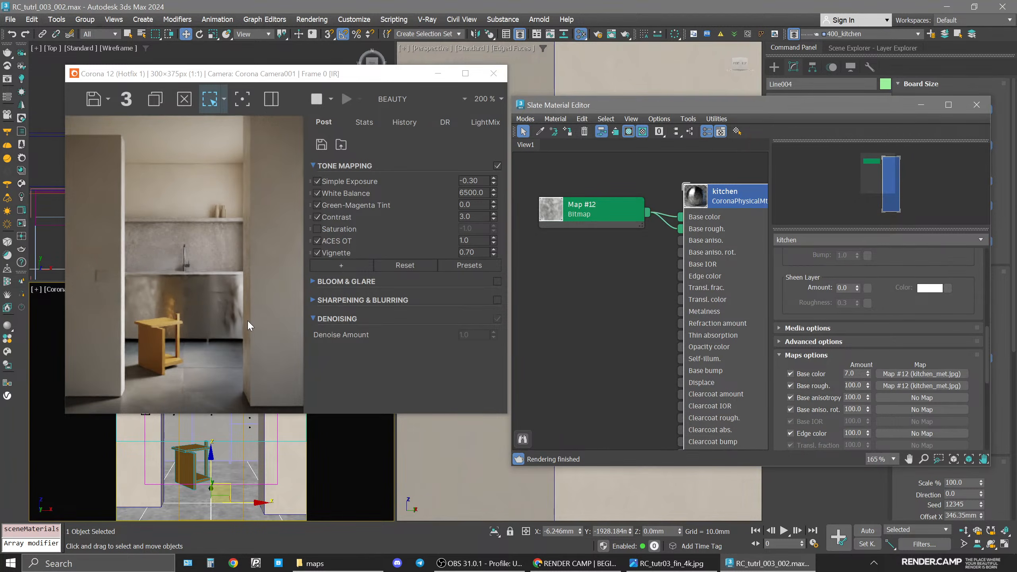
pyautogui.click(35, 289)
pyautogui.click(92, 445)
pyautogui.scroll(4, 248, 437)
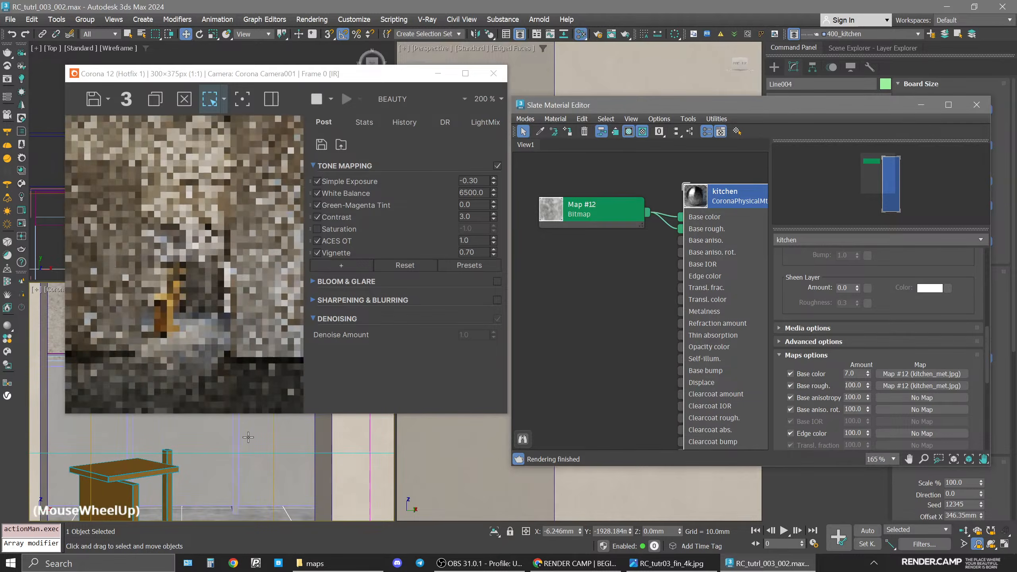
pyautogui.scroll(2, 233, 449)
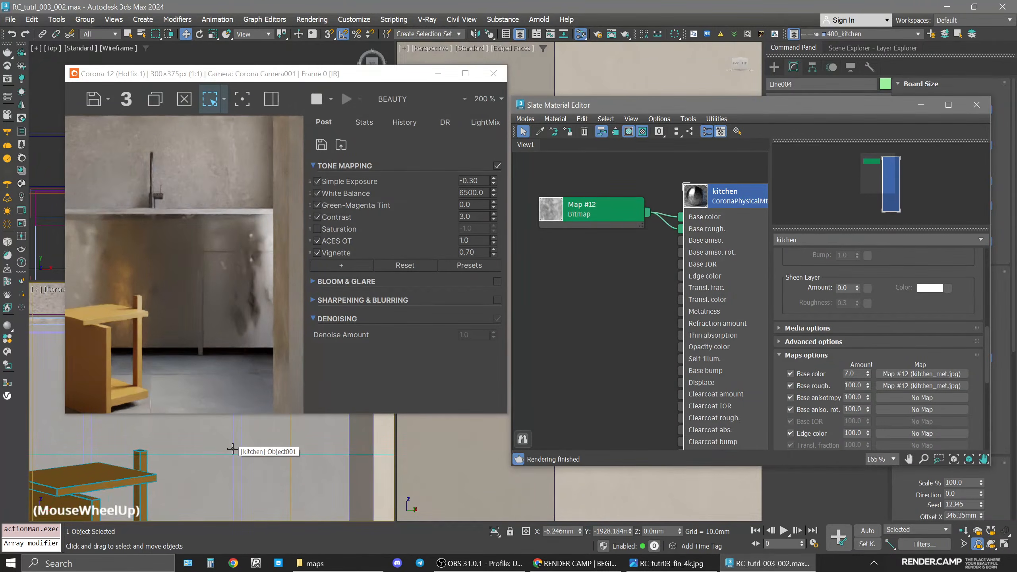
pyautogui.moveTo(233, 449); pyautogui.dragTo(260, 453, button='middle')
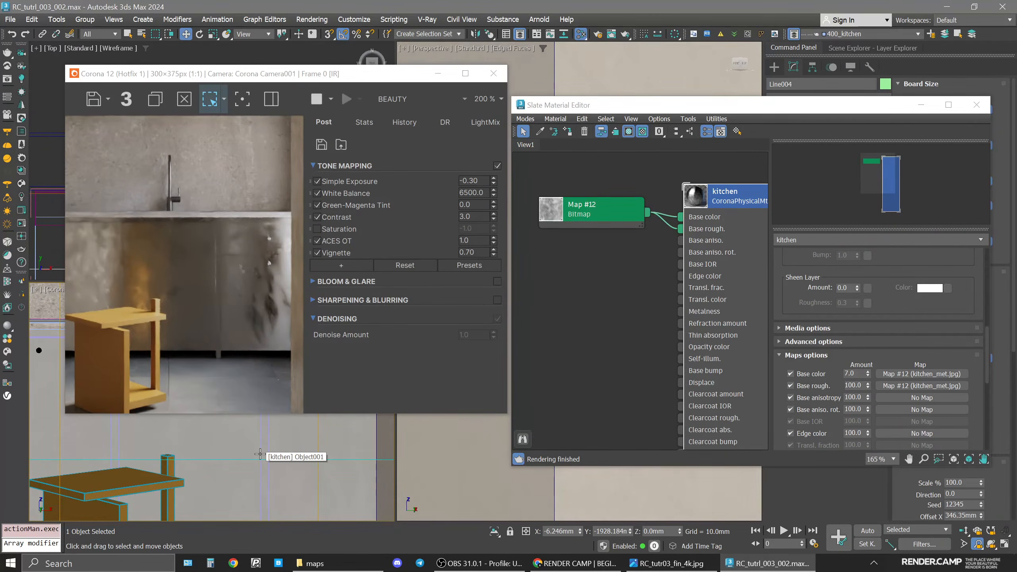
# Compare base roughness map amounts of 20 and 5, settle on 3, and turn off 2D Pan Zoom for the full camera view.
pyautogui.moveTo(717, 200); pyautogui.dragTo(643, 186)
pyautogui.doubleClick(853, 385)
pyautogui.write('20')
pyautogui.press('Return')
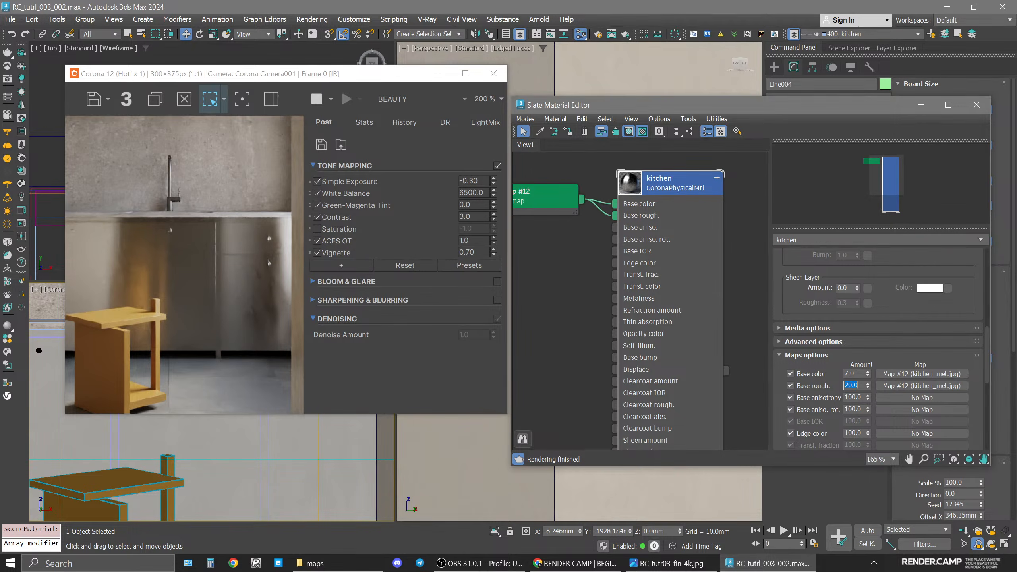
pyautogui.write('5')
pyautogui.press('Return')
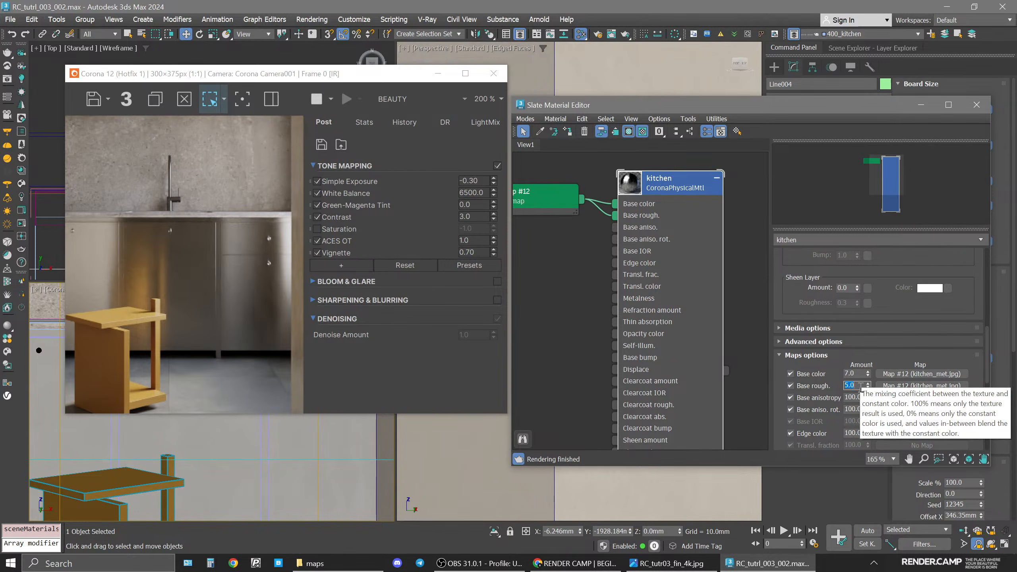
pyautogui.write('3')
pyautogui.press('Return')
pyautogui.click(37, 296)
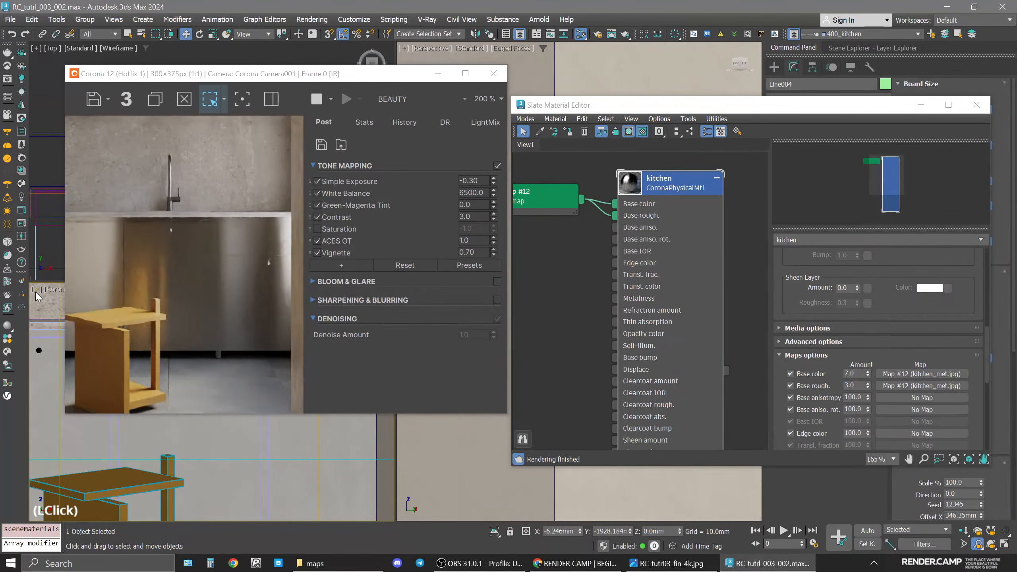
pyautogui.click(69, 443)
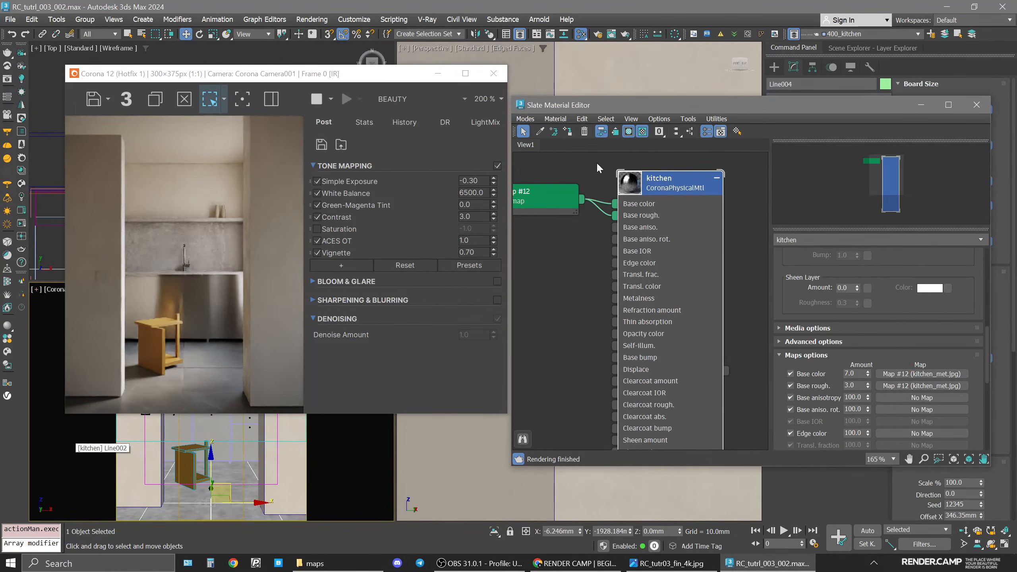
# Sample the stool's wood material from the camera viewport into the node view beside the kitchen material and show its parameters.
pyautogui.click(551, 298)
pyautogui.scroll(-6, 551, 298)
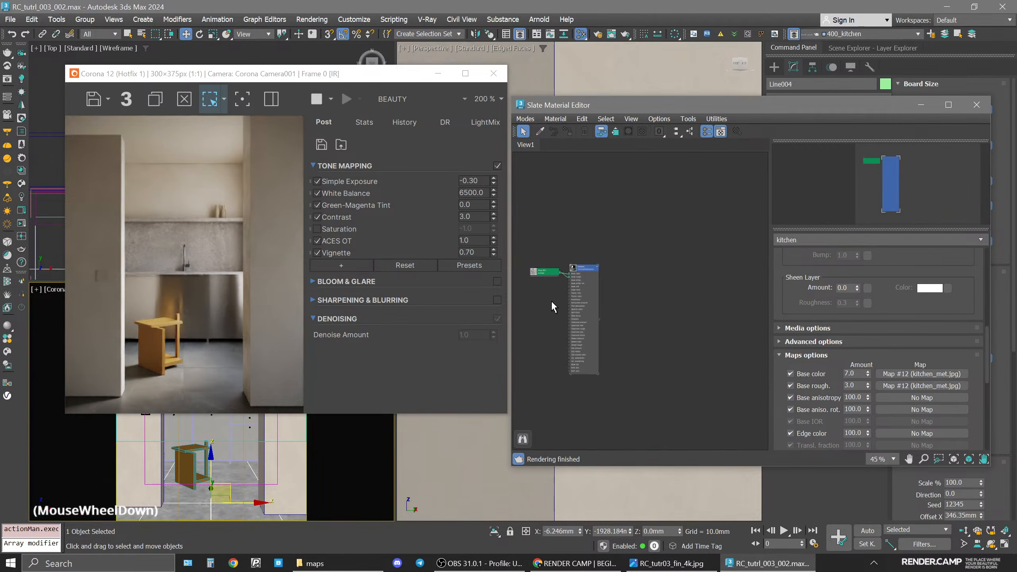
pyautogui.moveTo(552, 306); pyautogui.dragTo(668, 337, button='middle')
pyautogui.click(656, 253)
pyautogui.click(540, 131)
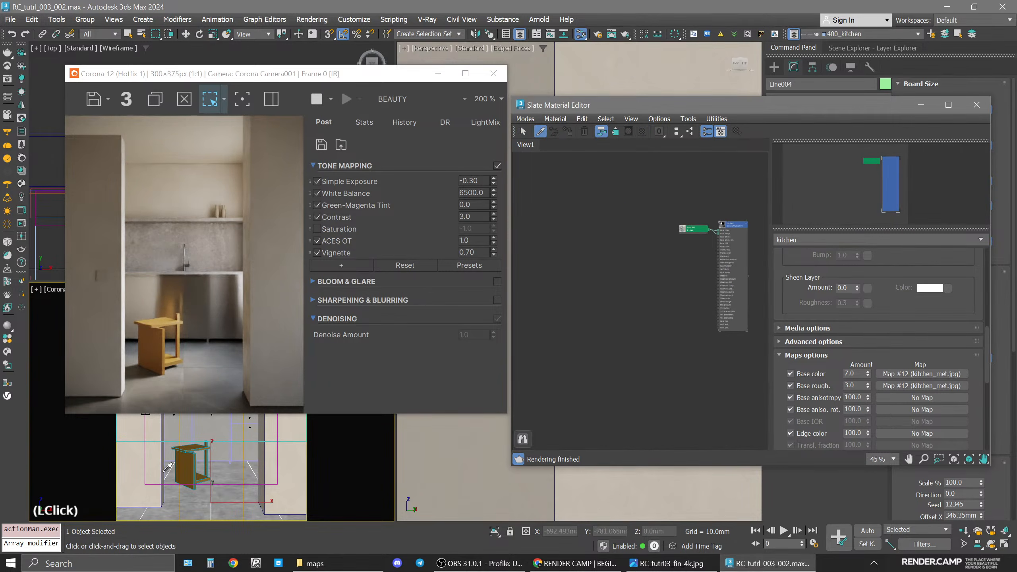
pyautogui.click(185, 466)
pyautogui.scroll(4, 641, 254)
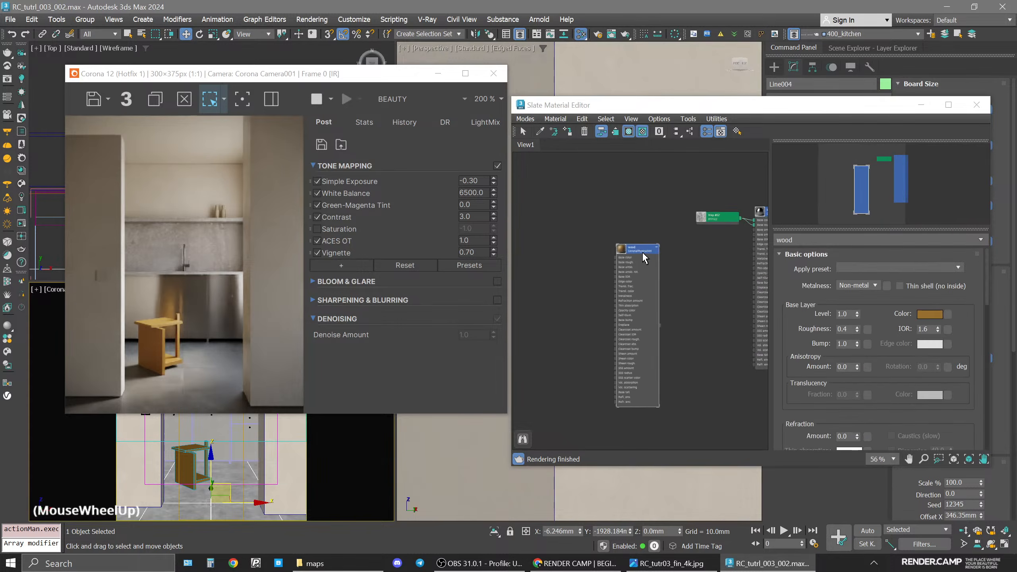
pyautogui.click(640, 251)
pyautogui.moveTo(639, 340); pyautogui.dragTo(653, 295, button='middle')
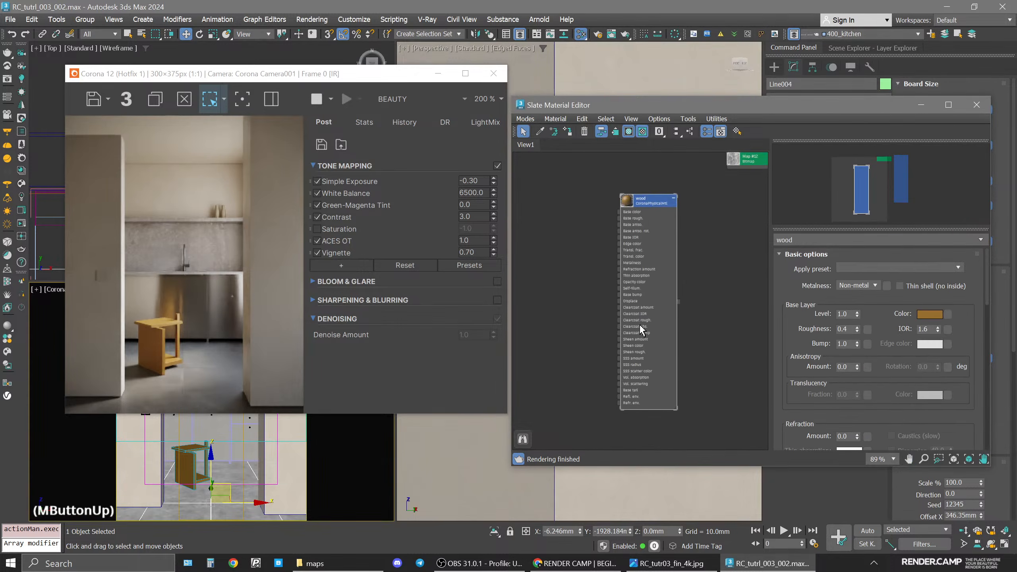
# Bring the chair_spec image from the maps folder into the node view beside the wood material and show its bitmap parameters.
pyautogui.click(315, 563)
pyautogui.click(347, 228)
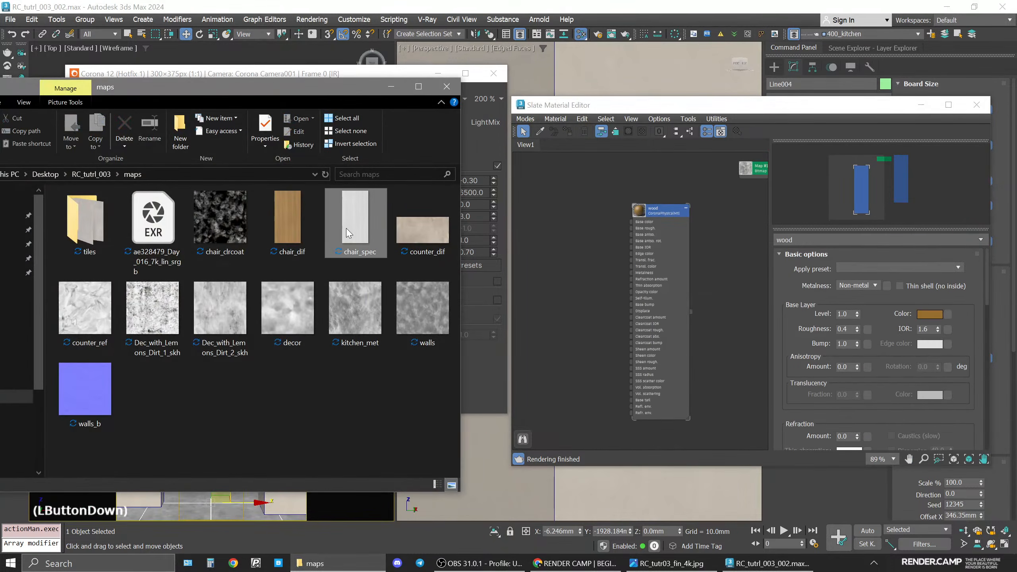
pyautogui.click(301, 224)
pyautogui.click(353, 221)
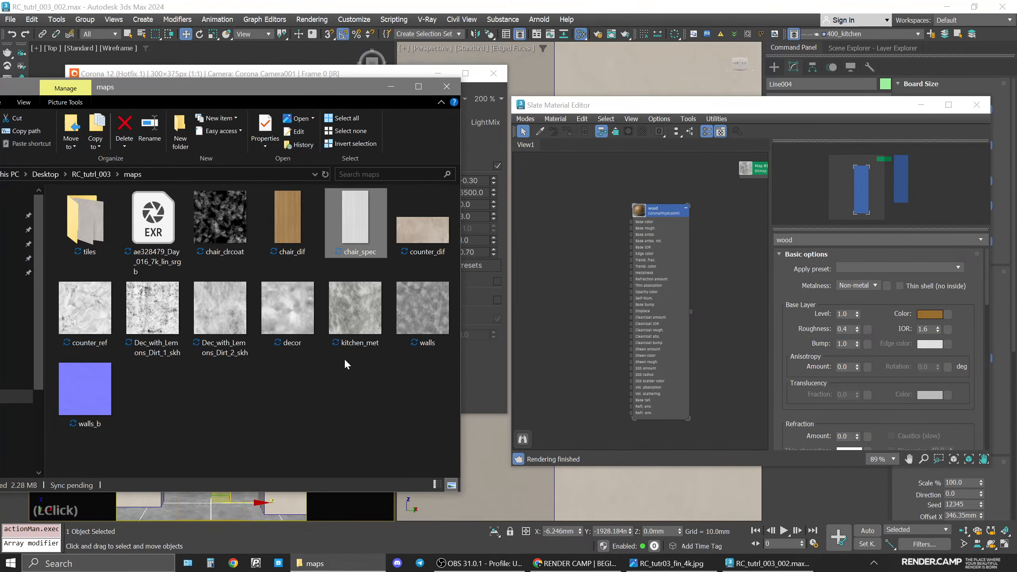
pyautogui.moveTo(355, 224); pyautogui.dragTo(583, 256)
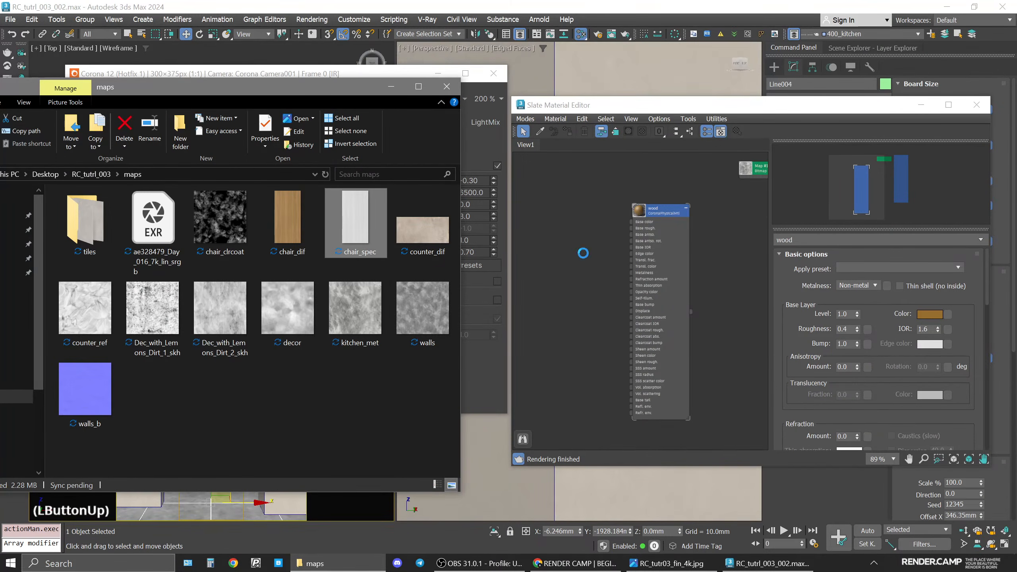
pyautogui.click(389, 90)
pyautogui.scroll(3, 588, 240)
pyautogui.click(588, 253)
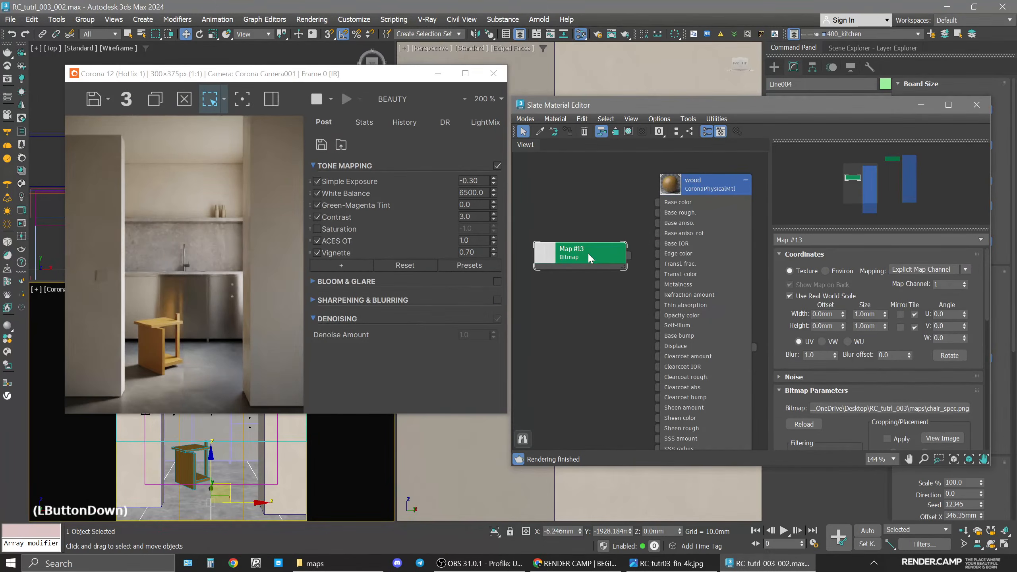
# Check the chair_spec image's pixel dimensions, and set the bitmap's real-world size to 500 mm width and 1000 mm height.
pyautogui.click(930, 439)
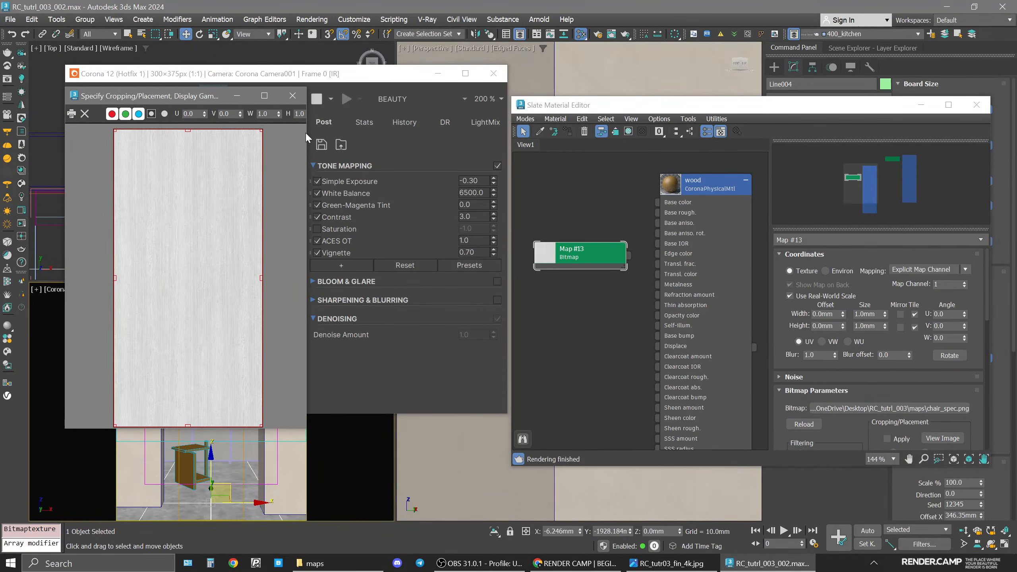
pyautogui.moveTo(306, 219); pyautogui.dragTo(378, 208)
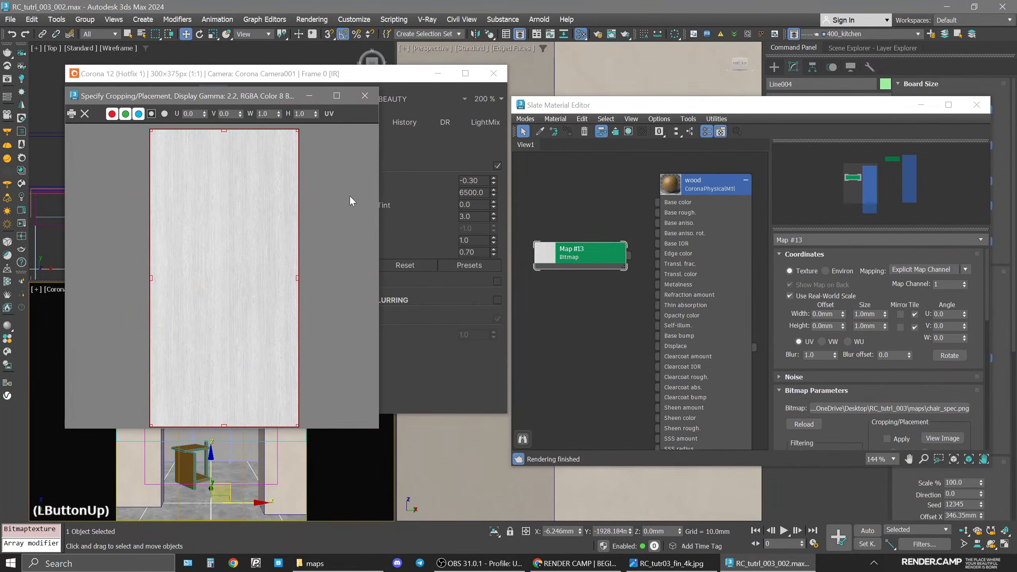
pyautogui.click(328, 114)
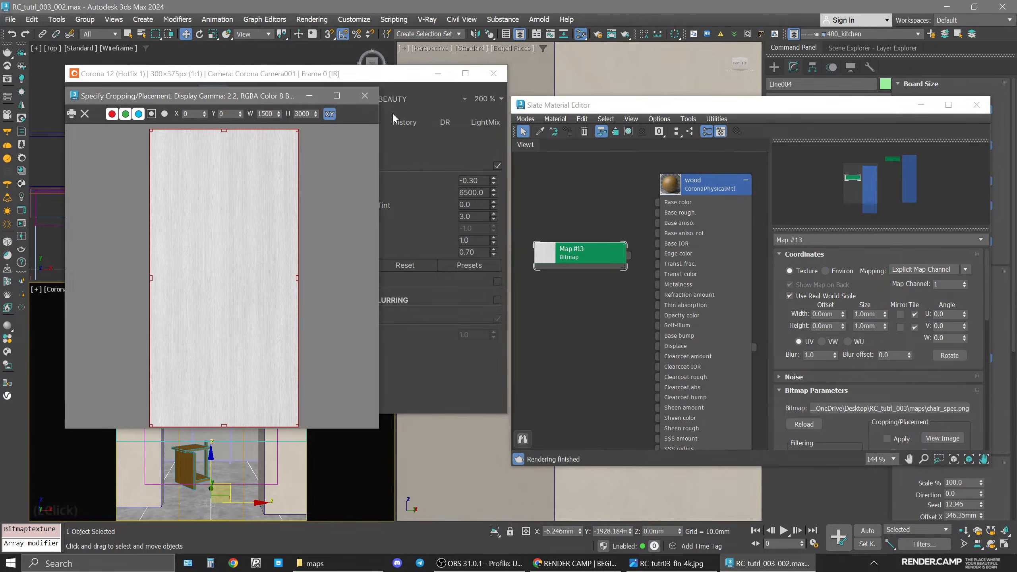
pyautogui.click(365, 96)
pyautogui.click(873, 326)
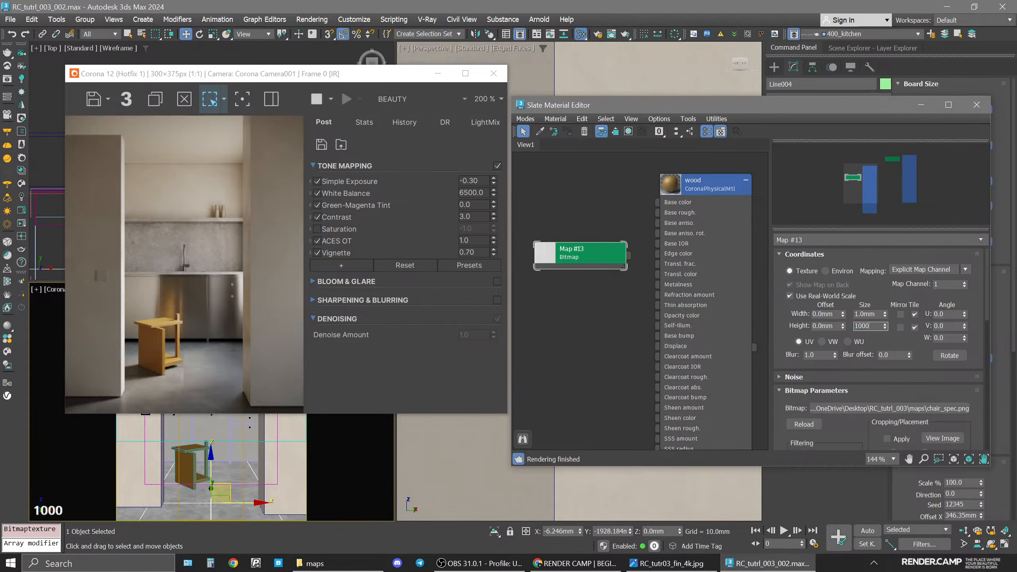
pyautogui.click(869, 314)
pyautogui.write('500')
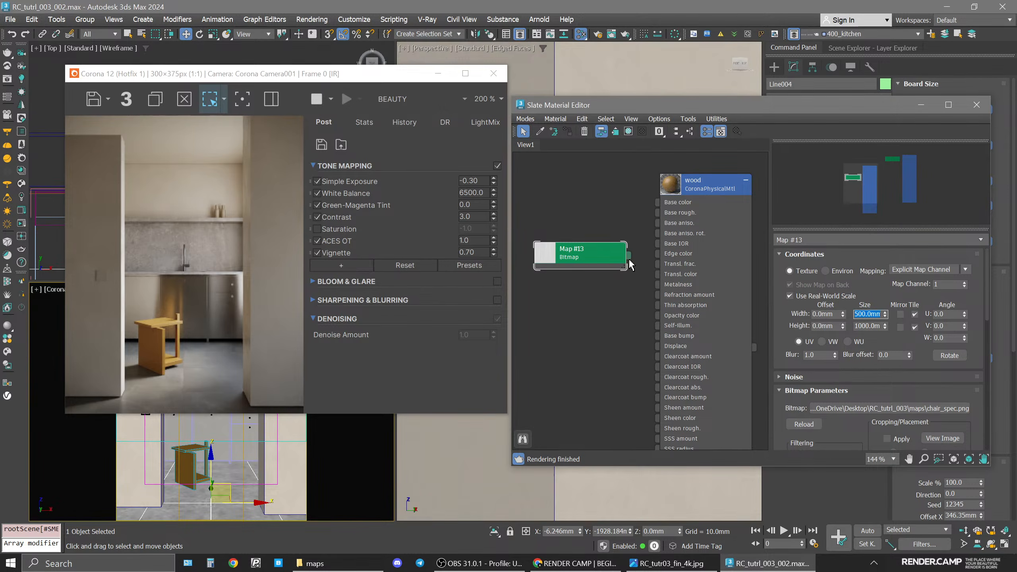
# Connect the chair_spec bitmap to the wood material's base roughness and display the map on the stool in the viewport.
pyautogui.moveTo(629, 256); pyautogui.dragTo(614, 232)
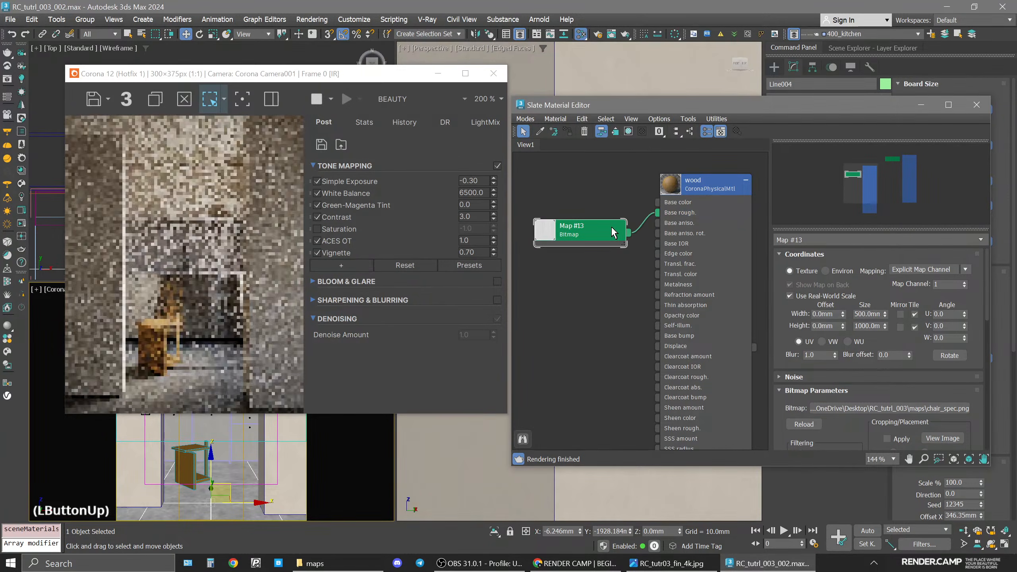
pyautogui.rightClick(617, 228)
pyautogui.click(654, 350)
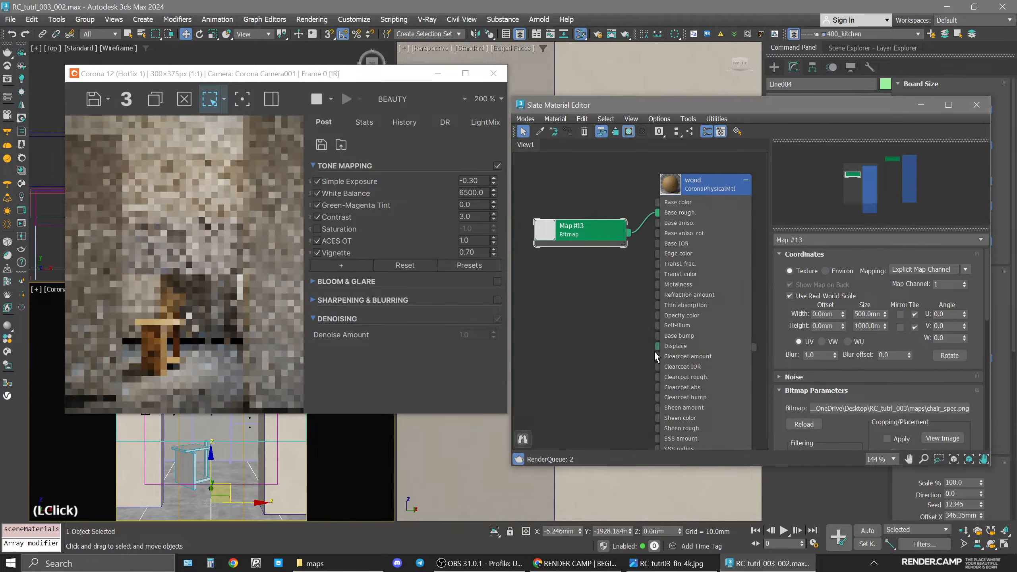
# Turn on 2D Pan Zoom for the camera view and frame the stool up close in the interactive render.
pyautogui.moveTo(249, 74); pyautogui.dragTo(469, 76)
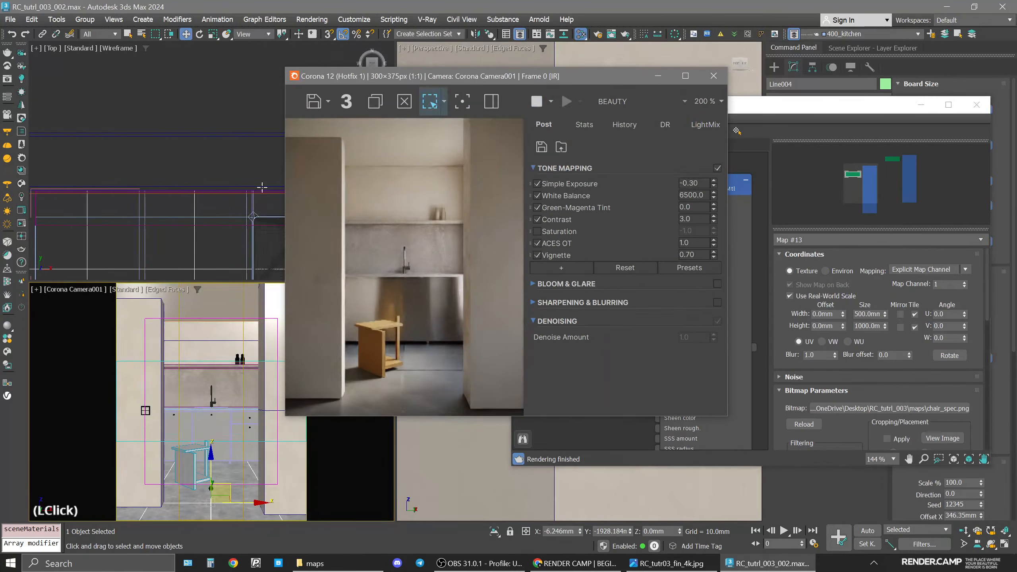
pyautogui.click(35, 289)
pyautogui.click(78, 444)
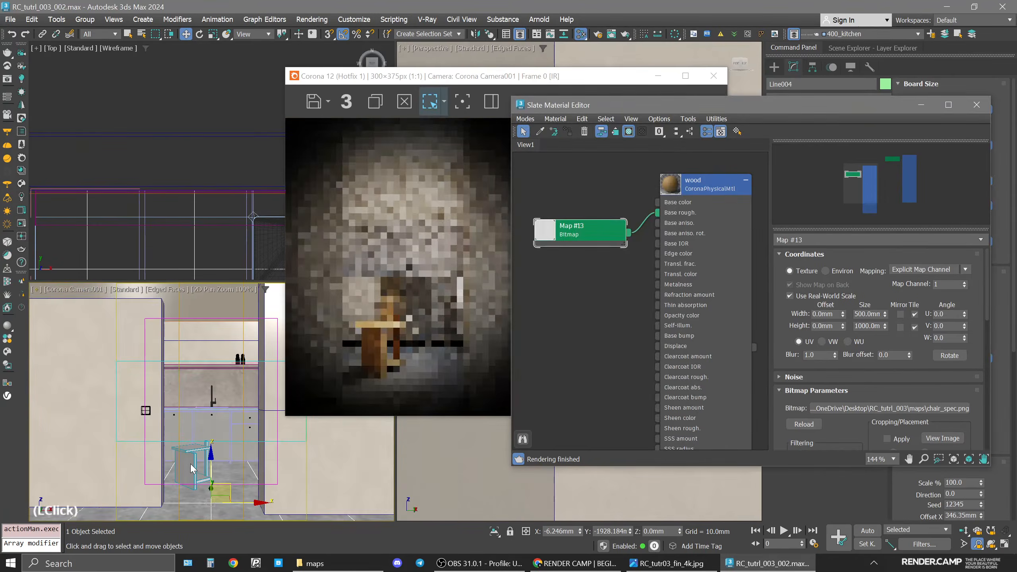
pyautogui.scroll(5, 191, 464)
pyautogui.scroll(-2, 191, 465)
pyautogui.moveTo(189, 473); pyautogui.dragTo(241, 433, button='middle')
pyautogui.moveTo(433, 79); pyautogui.dragTo(247, 102)
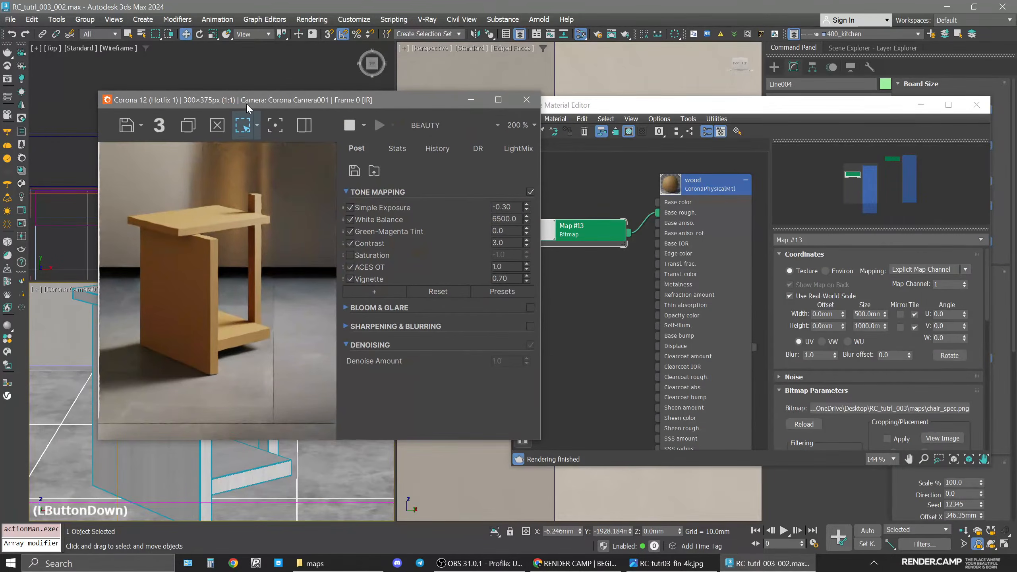
# Inspect the stool in the CESSENTIAL_Reflect pass, return to BEAUTY, and examine the texture direction on the seat and panel edges up close.
pyautogui.click(437, 127)
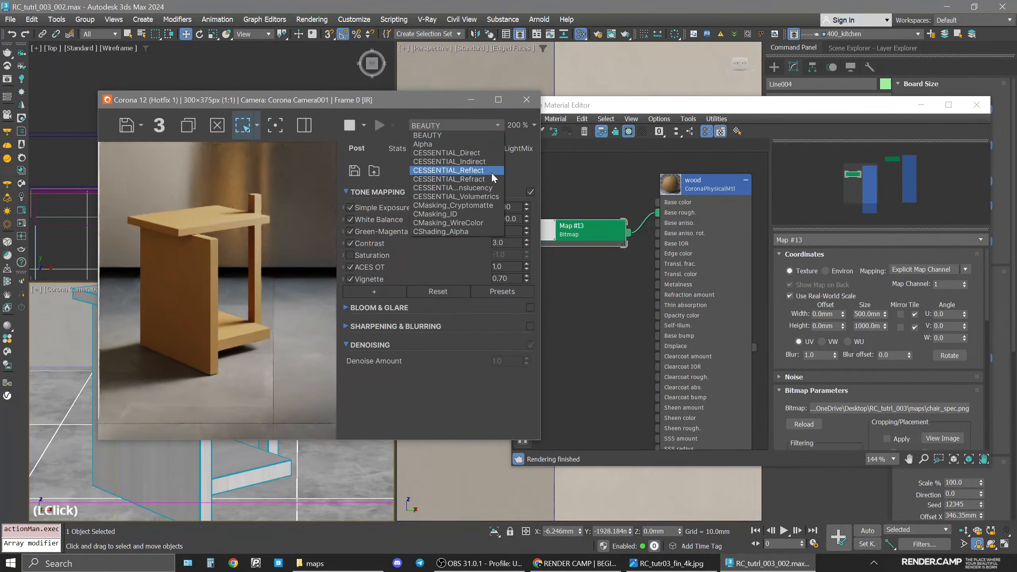
pyautogui.click(492, 172)
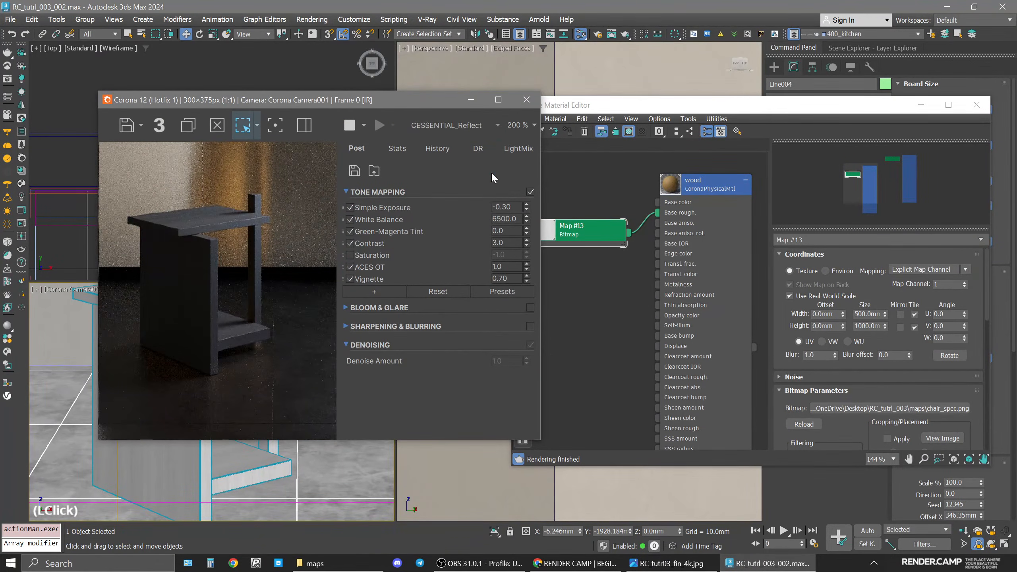
pyautogui.click(465, 133)
pyautogui.click(461, 135)
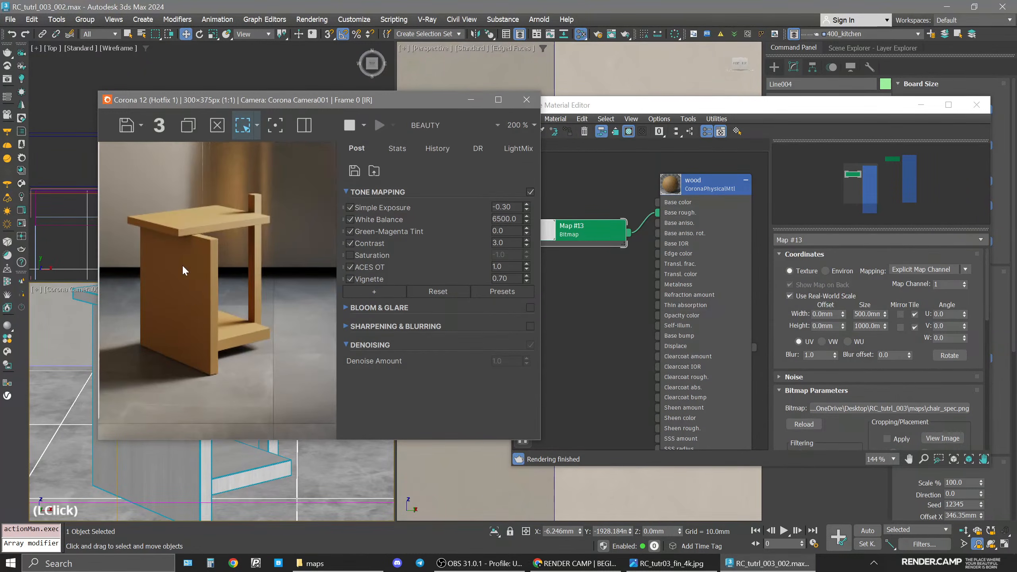
pyautogui.scroll(4, 180, 315)
pyautogui.moveTo(180, 314); pyautogui.dragTo(355, 92, button='middle')
pyautogui.moveTo(331, 101); pyautogui.dragTo(484, 100)
pyautogui.moveTo(180, 352); pyautogui.dragTo(172, 412, button='middle')
pyautogui.scroll(2, 180, 365)
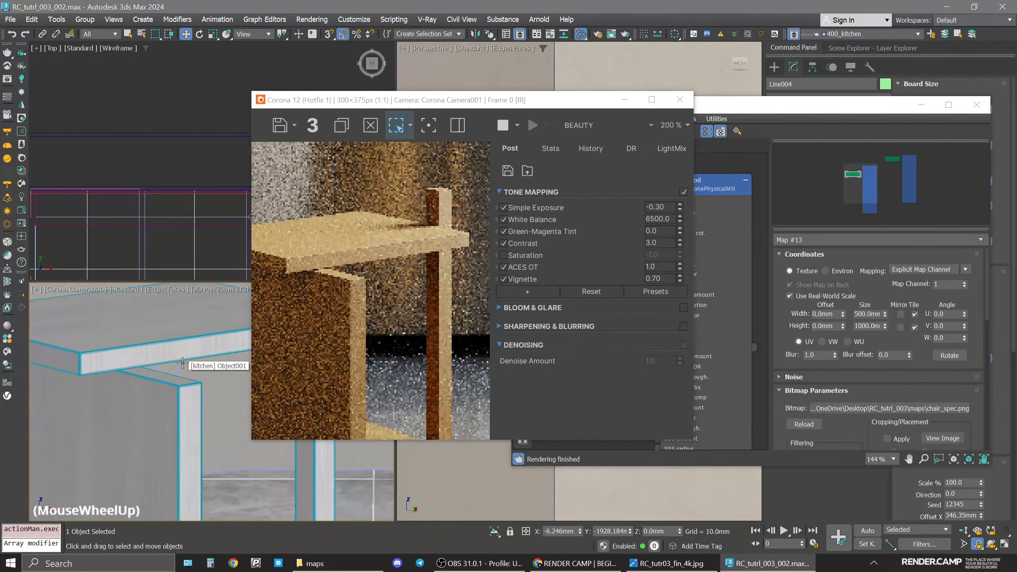
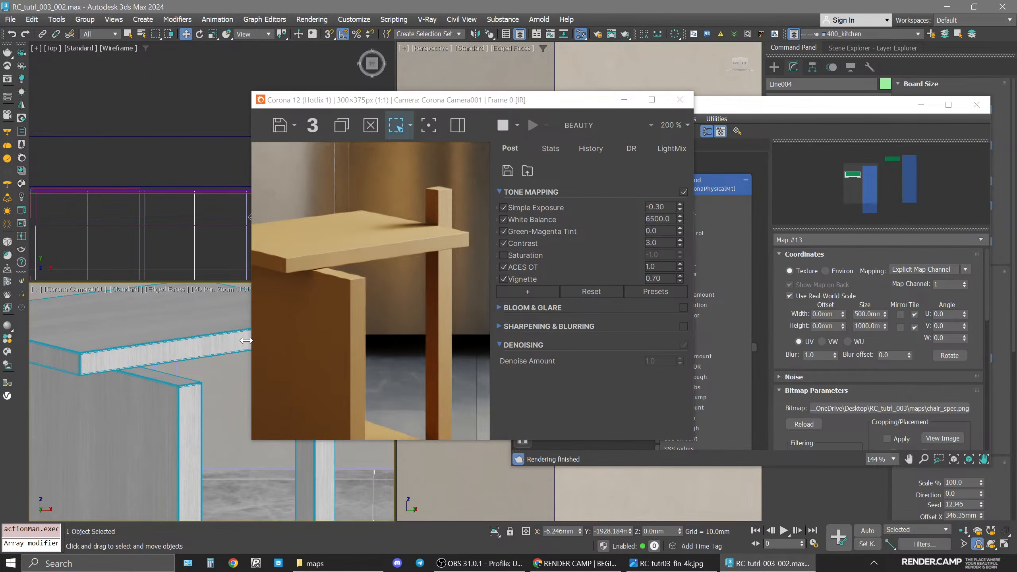
# Close the render window and the material editor, then isolate the stool and frame it in a maximized perspective view.
pyautogui.click(679, 100)
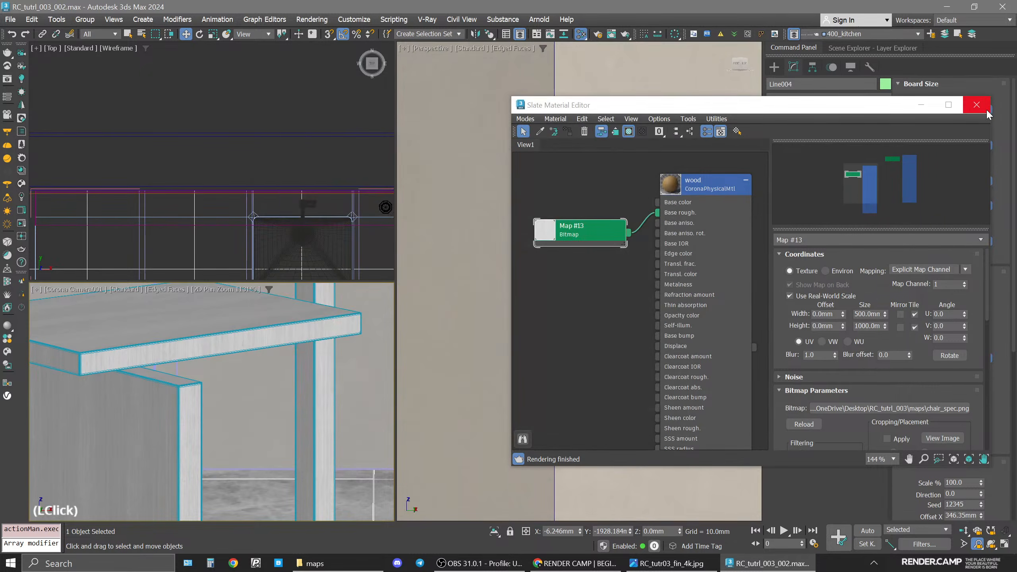
pyautogui.click(976, 104)
pyautogui.click(174, 322)
pyautogui.hotkey('alt', 'q')
pyautogui.middleClick(656, 260)
pyautogui.press('space')
pyautogui.press('z')
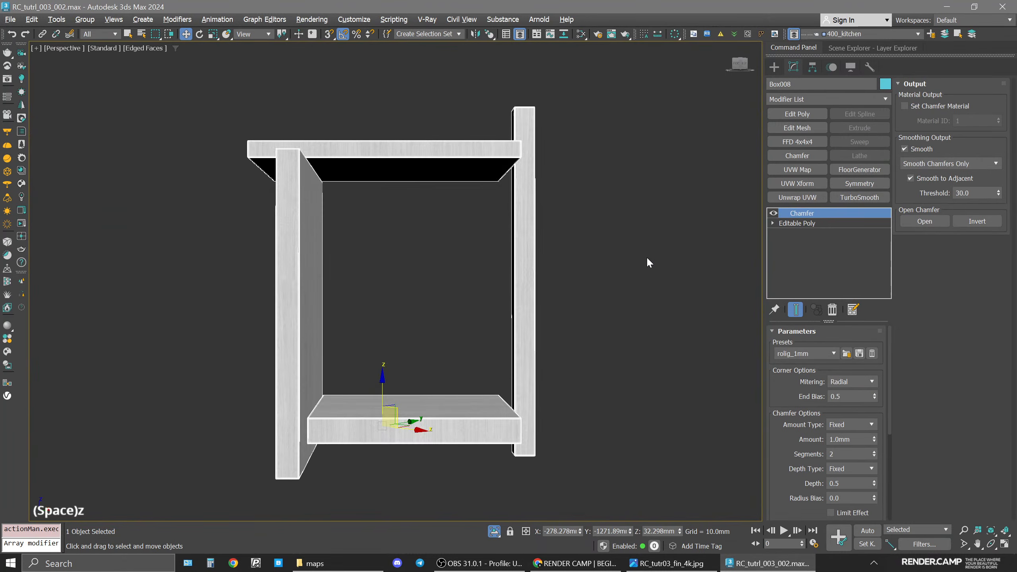
pyautogui.keyDown('alt'); pyautogui.moveTo(516, 298); pyautogui.dragTo(538, 324, button='middle'); pyautogui.keyUp('alt')
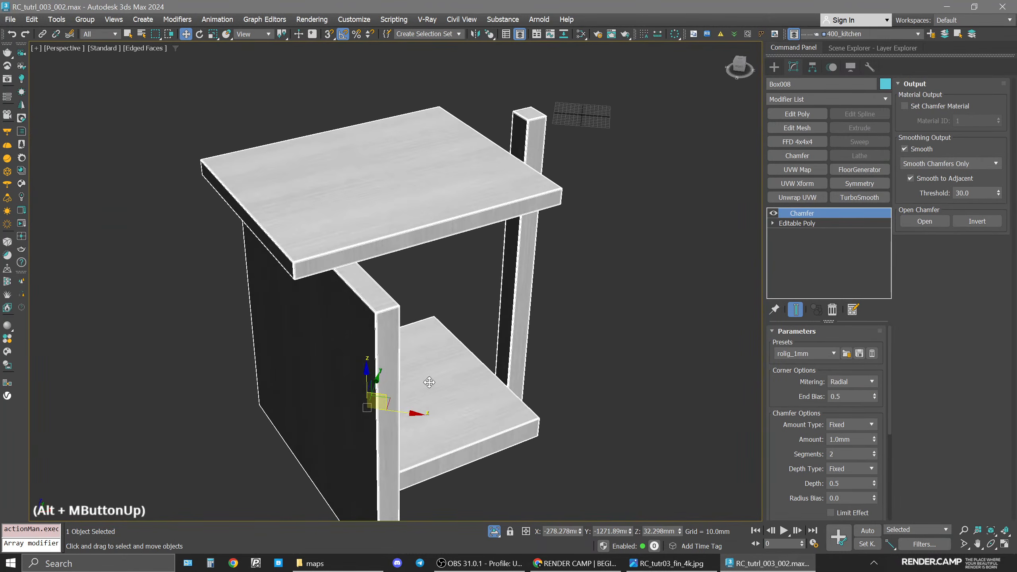
pyautogui.keyDown('alt'); pyautogui.moveTo(429, 383); pyautogui.dragTo(432, 350, button='middle'); pyautogui.keyUp('alt')
pyautogui.moveTo(473, 263)
pyautogui.mouseDown(button='middle')
pyautogui.moveTo(459, 328)
pyautogui.moveTo(491, 258)
pyautogui.mouseUp(button='middle')
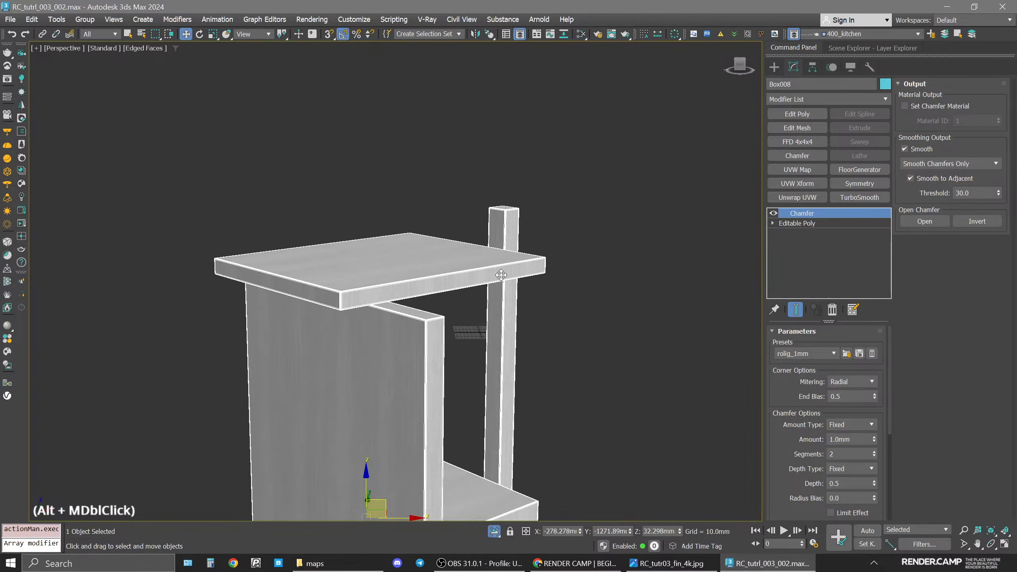
pyautogui.moveTo(597, 436); pyautogui.dragTo(459, 434, button='middle')
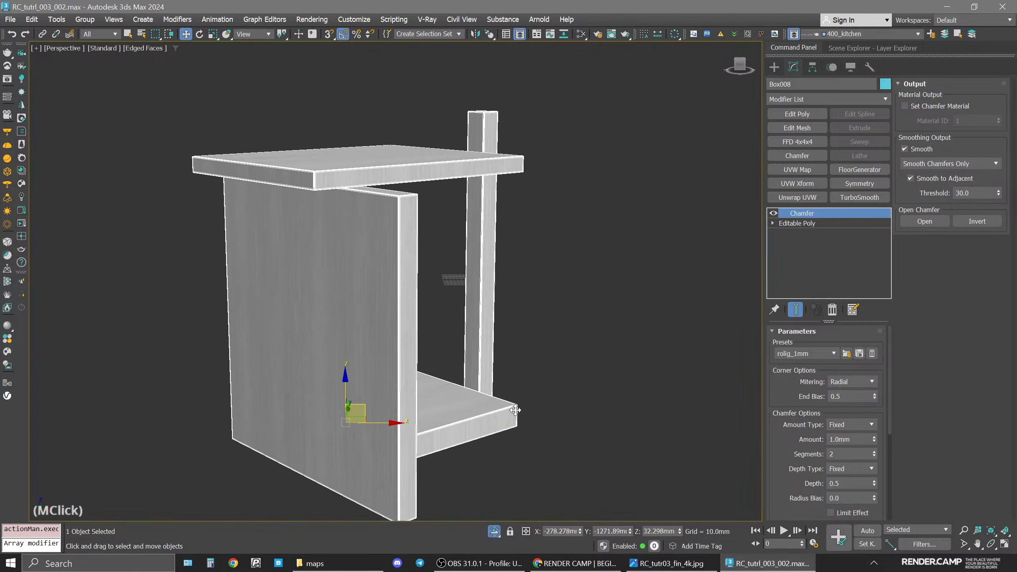
# Disable the stool's Chamfer modifier and select the front and back edge polygons of the seat and lower shelf in Editable Poly.
pyautogui.click(773, 213)
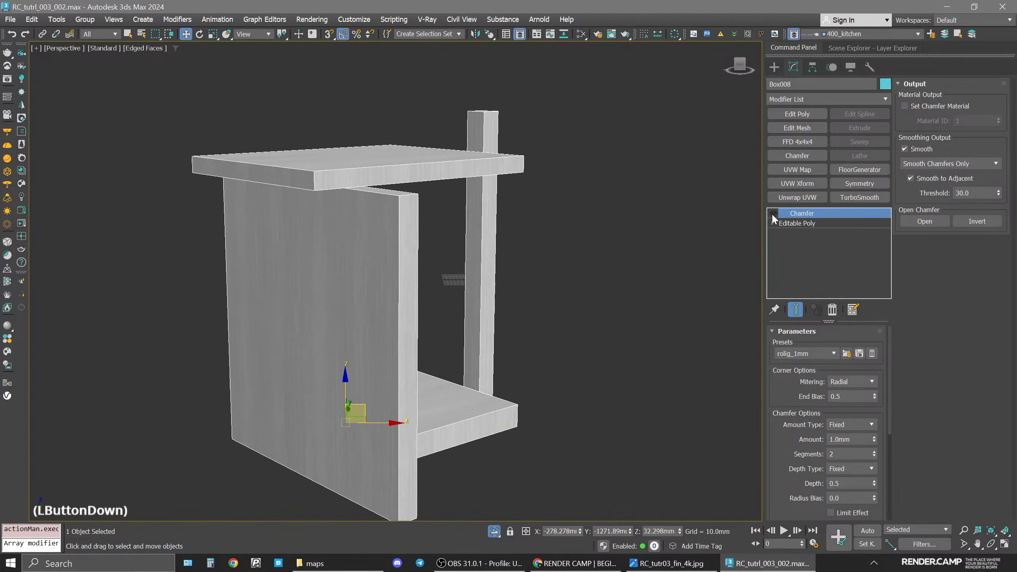
pyautogui.click(809, 224)
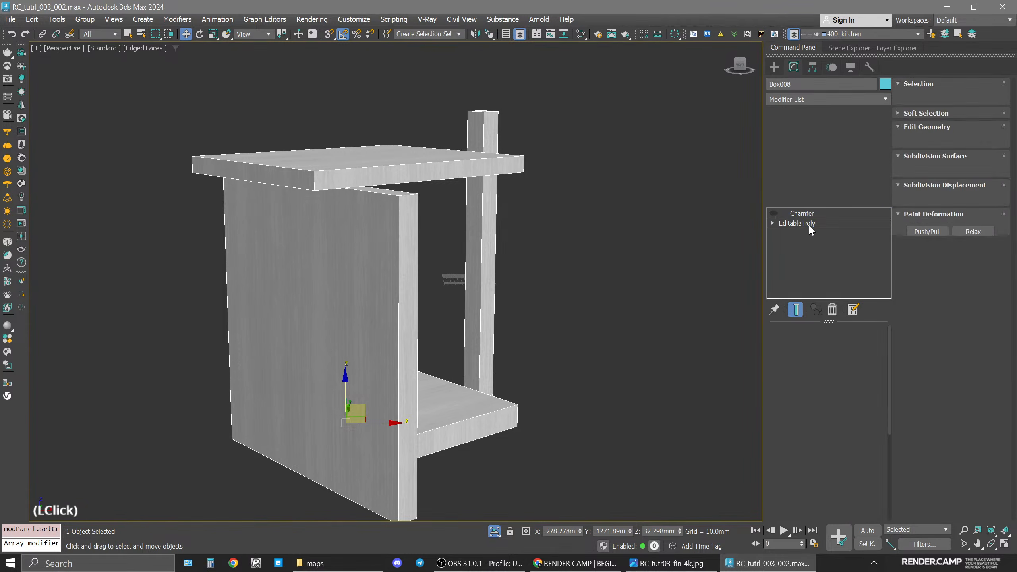
pyautogui.click(482, 423)
pyautogui.keyDown('ctrl'); pyautogui.click(398, 174); pyautogui.keyUp('ctrl')
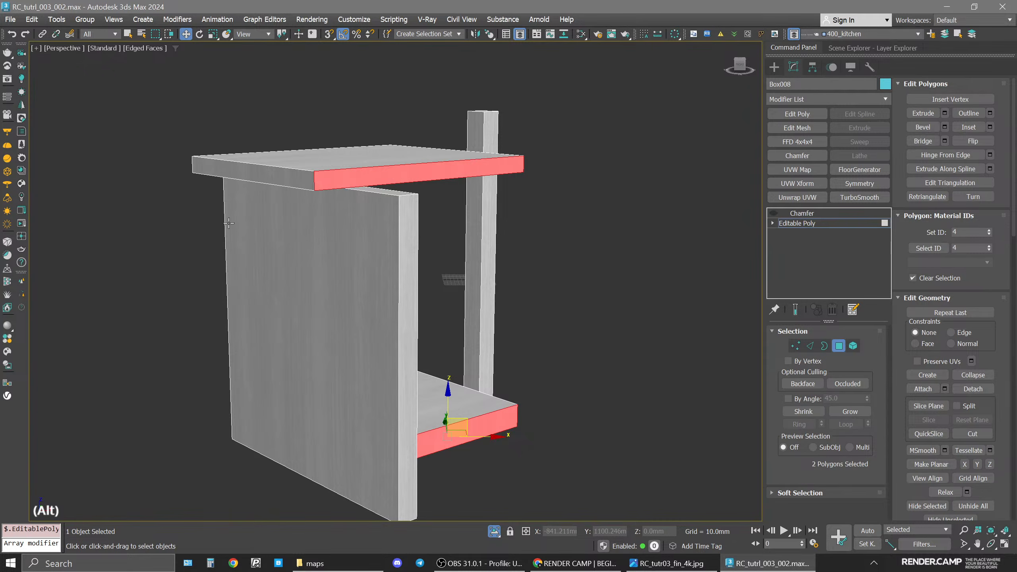
pyautogui.keyDown('alt'); pyautogui.moveTo(397, 174); pyautogui.dragTo(233, 160, button='middle'); pyautogui.keyUp('alt')
pyautogui.keyDown('ctrl'); pyautogui.click(224, 171); pyautogui.keyUp('ctrl')
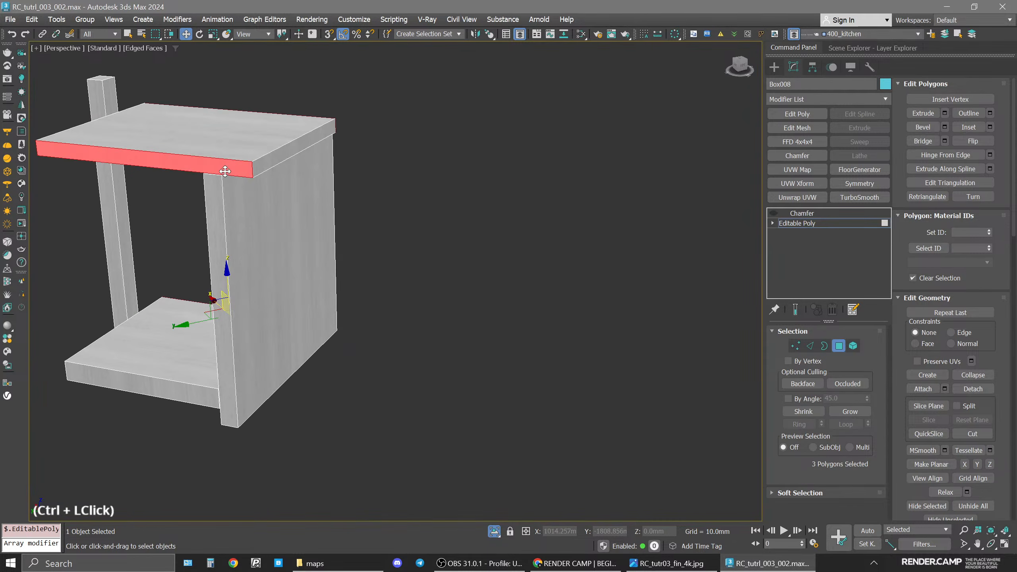
pyautogui.keyDown('ctrl'); pyautogui.click(154, 389); pyautogui.keyUp('ctrl')
pyautogui.keyDown('alt'); pyautogui.moveTo(393, 279); pyautogui.dragTo(380, 329, button='middle'); pyautogui.keyUp('alt')
pyautogui.keyDown('alt'); pyautogui.moveTo(405, 242); pyautogui.dragTo(354, 245, button='middle'); pyautogui.keyUp('alt')
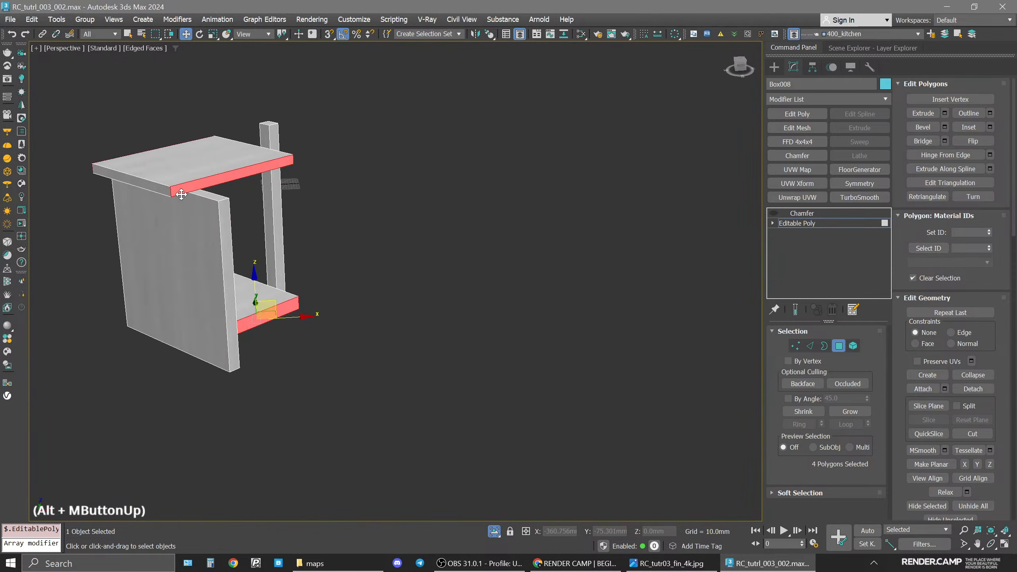
# Extend the polygon selection to the seat's side edges and the narrow end faces of the vertical panel.
pyautogui.keyDown('ctrl'); pyautogui.click(157, 189); pyautogui.keyUp('ctrl')
pyautogui.moveTo(309, 135); pyautogui.dragTo(332, 182, button='middle')
pyautogui.keyDown('ctrl'); pyautogui.click(234, 199); pyautogui.keyUp('ctrl')
pyautogui.scroll(2, 398, 345)
pyautogui.keyDown('ctrl'); pyautogui.click(366, 298); pyautogui.keyUp('ctrl')
pyautogui.keyDown('alt'); pyautogui.moveTo(366, 298); pyautogui.dragTo(427, 218, button='middle'); pyautogui.keyUp('alt')
pyautogui.keyDown('ctrl'); pyautogui.click(328, 171); pyautogui.keyUp('ctrl')
pyautogui.scroll(3, 402, 291)
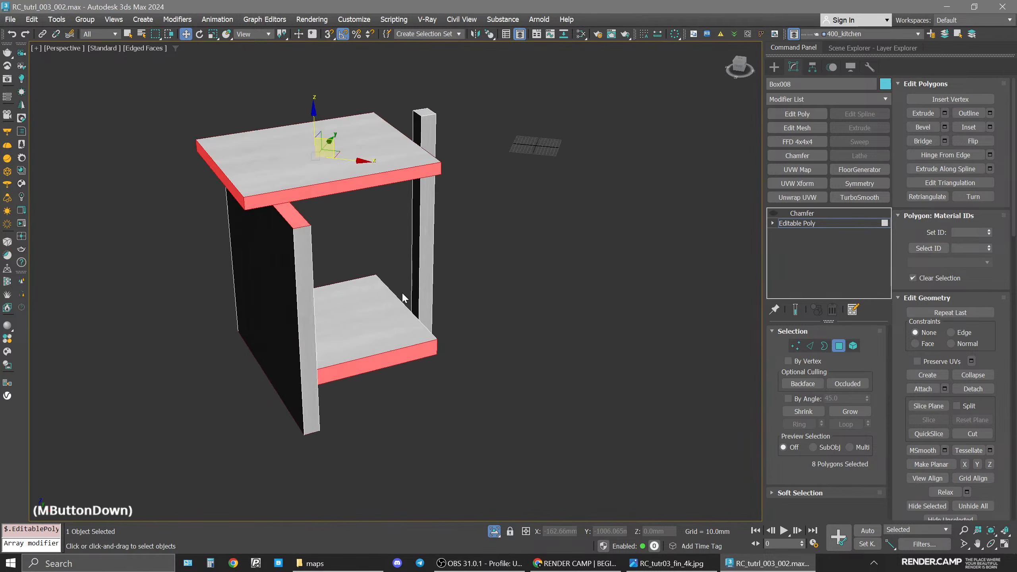
pyautogui.keyDown('alt'); pyautogui.moveTo(402, 291); pyautogui.dragTo(420, 291, button='middle'); pyautogui.keyUp('alt')
pyautogui.moveTo(420, 290); pyautogui.dragTo(406, 264, button='middle')
pyautogui.keyDown('alt'); pyautogui.moveTo(406, 286); pyautogui.dragTo(419, 159, button='middle'); pyautogui.keyUp('alt')
pyautogui.scroll(3, 437, 185)
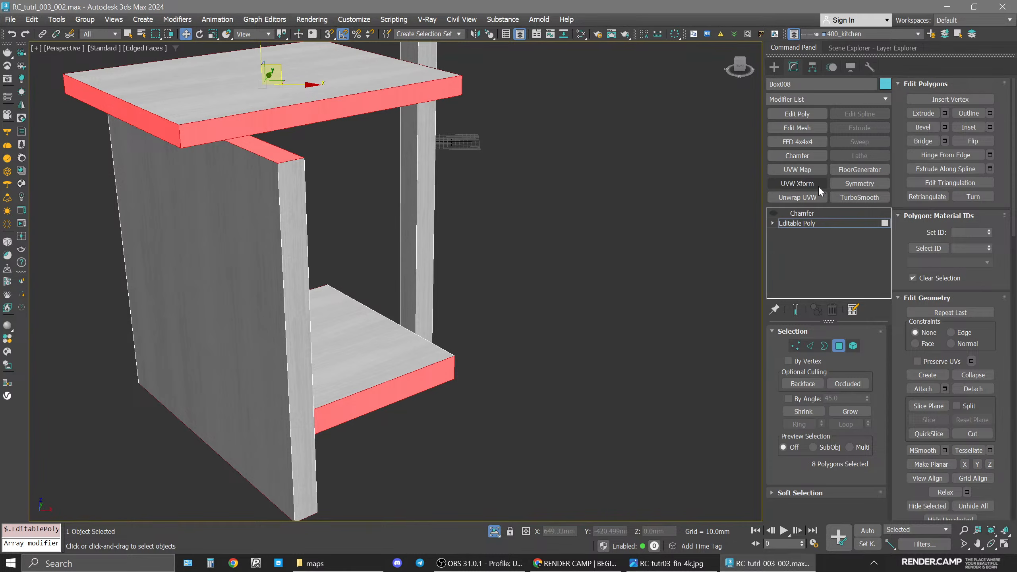
# Apply a UVW Xform with 90 degrees rotation to the selected polygons and add an Edit Poly modifier above it.
pyautogui.click(788, 182)
pyautogui.click(830, 444)
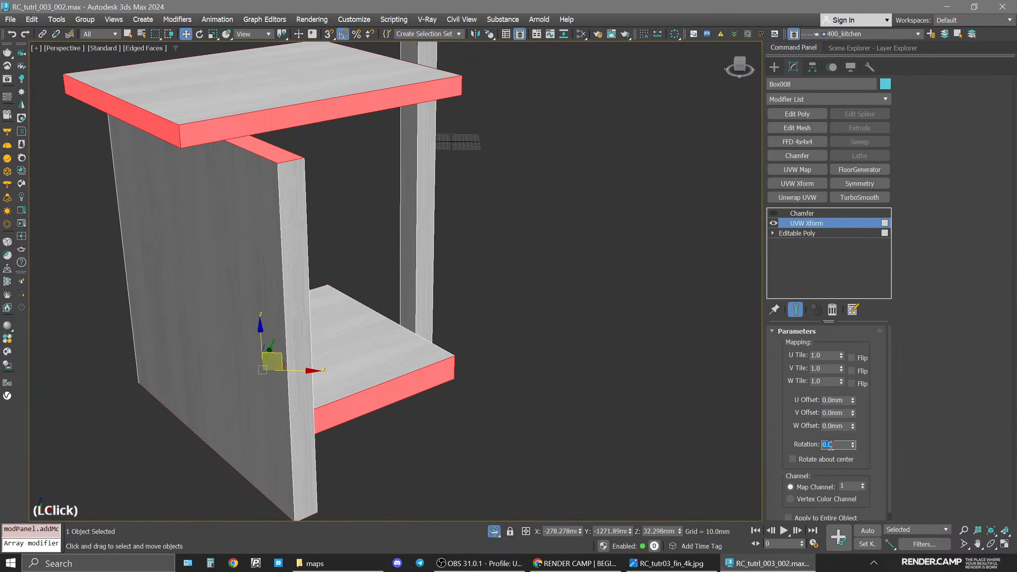
pyautogui.write('90')
pyautogui.press('Return')
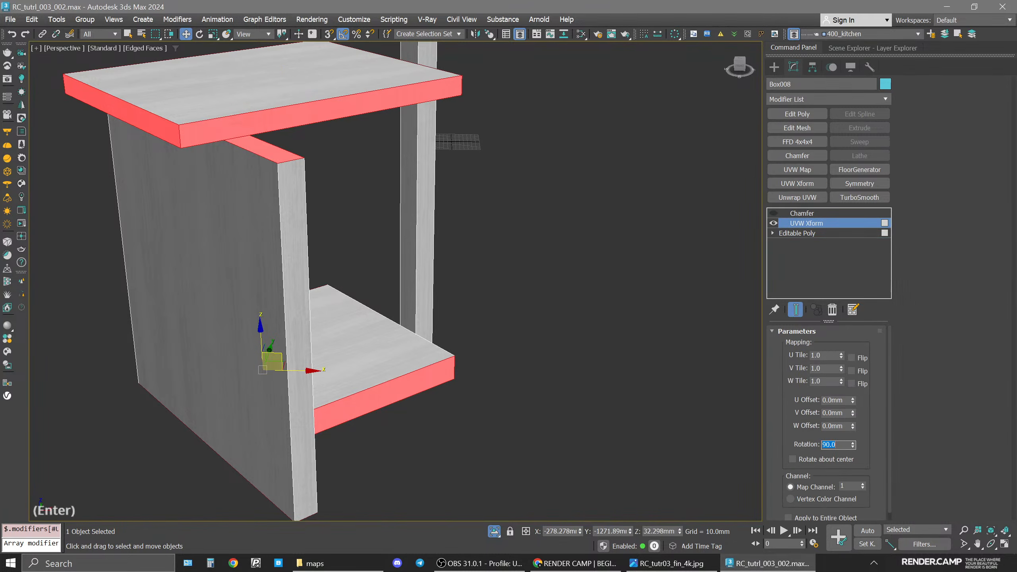
pyautogui.click(799, 114)
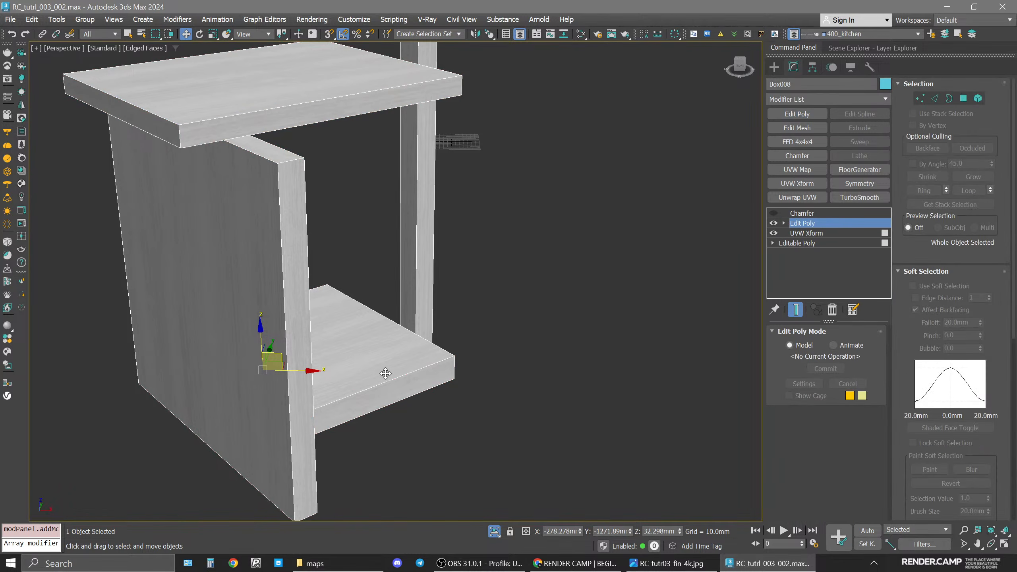
pyautogui.moveTo(340, 171); pyautogui.dragTo(373, 253, button='middle')
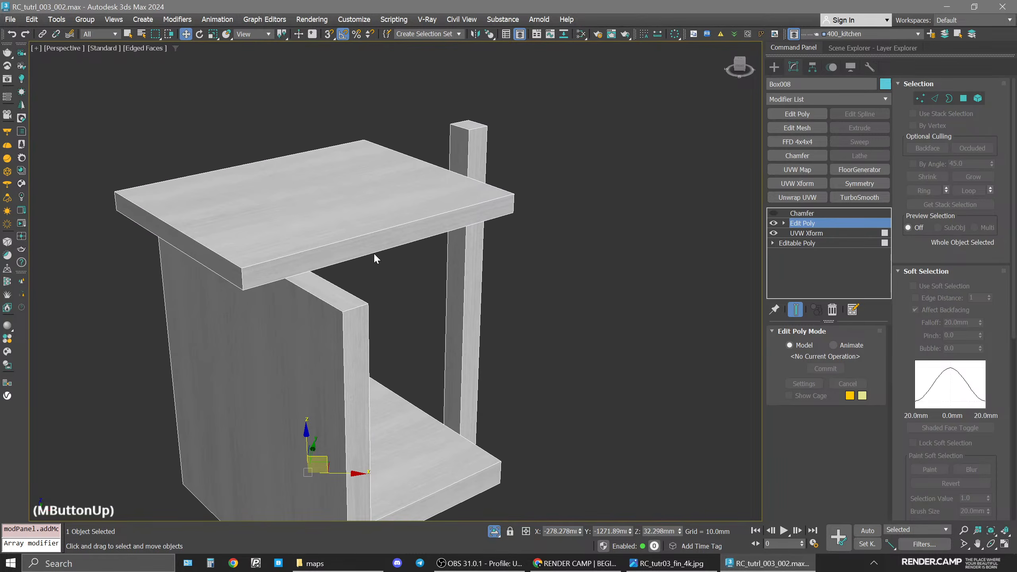
# Collapse the stool's Edit Poly and UVW Xform into the Editable Poly, re-enable the Chamfer modifier, and exit isolation.
pyautogui.scroll(3, 364, 244)
pyautogui.scroll(-2, 365, 243)
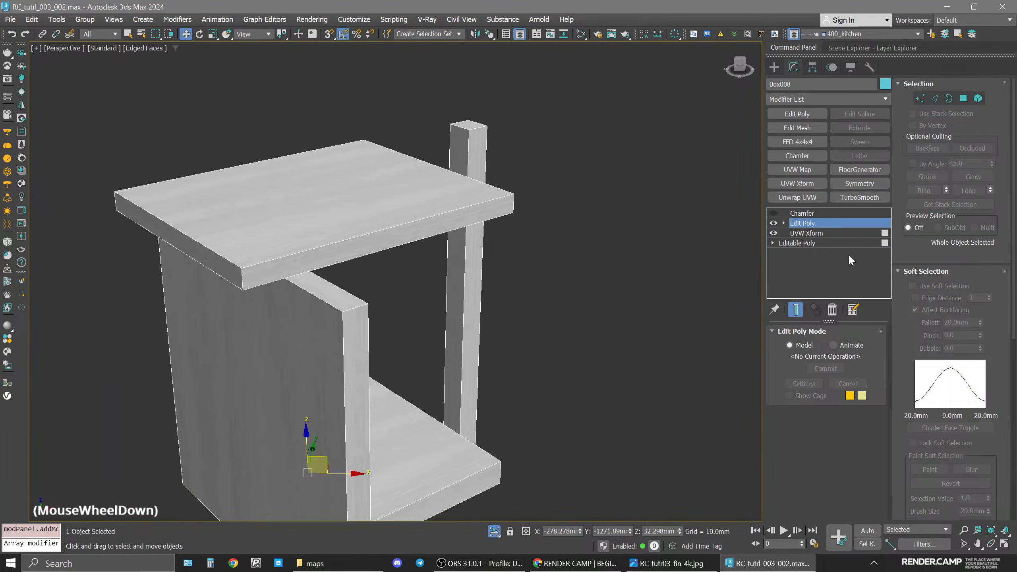
pyautogui.rightClick(801, 224)
pyautogui.click(843, 317)
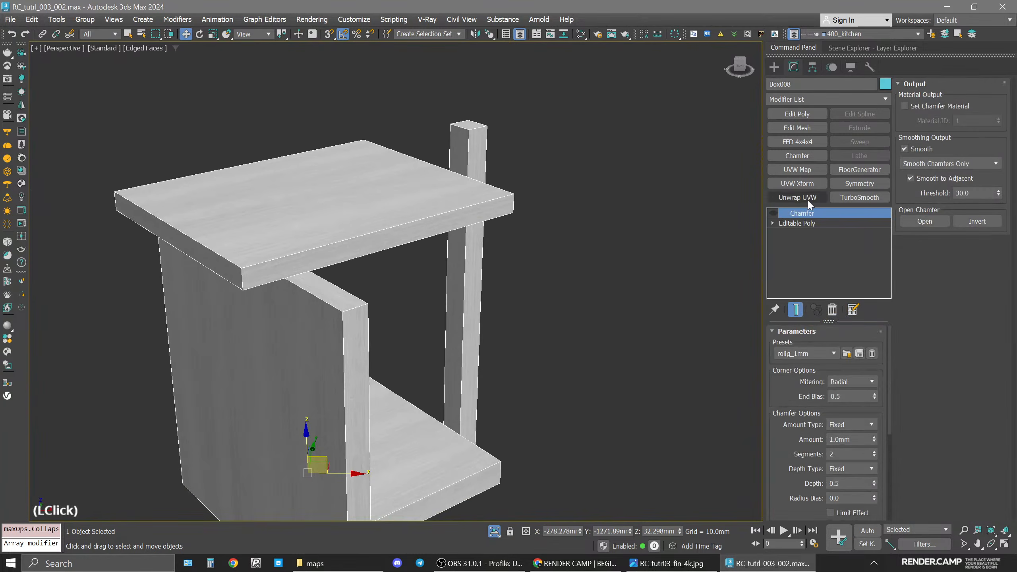
pyautogui.click(773, 213)
pyautogui.click(494, 535)
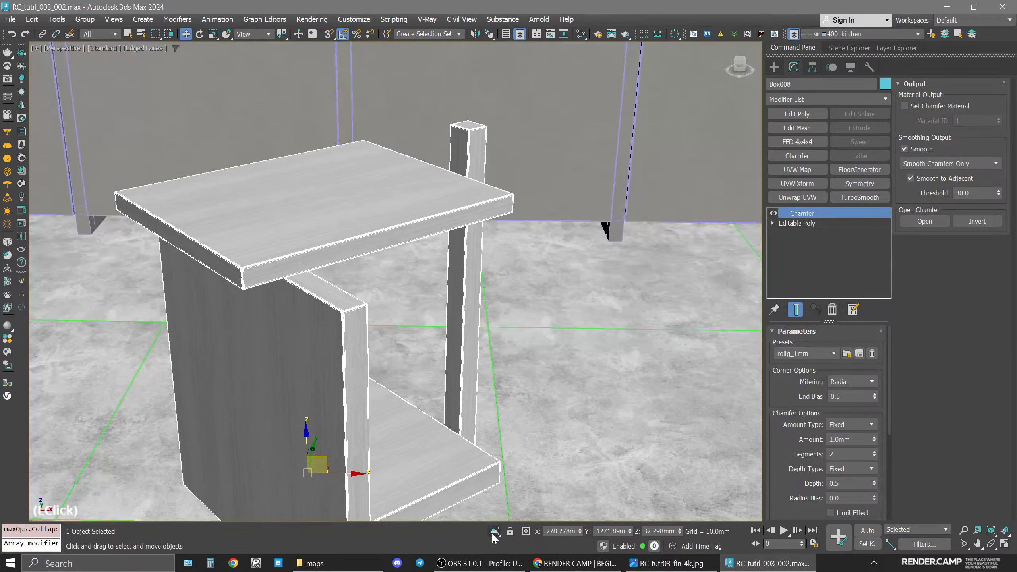
# Restore the multi-viewport layout and start Corona interactive rendering from the Corona Camera001 view.
pyautogui.press('space')
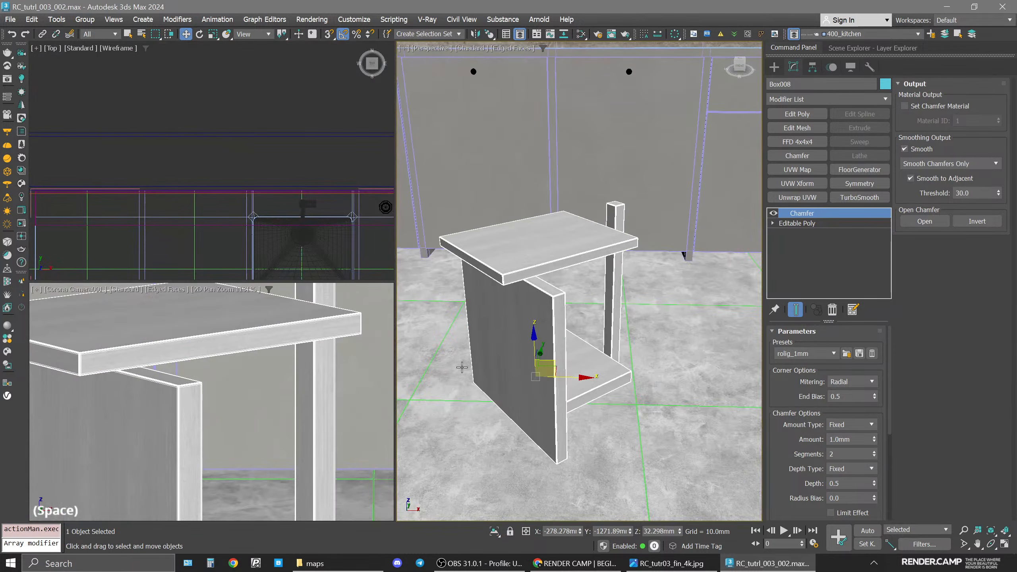
pyautogui.middleClick(185, 406)
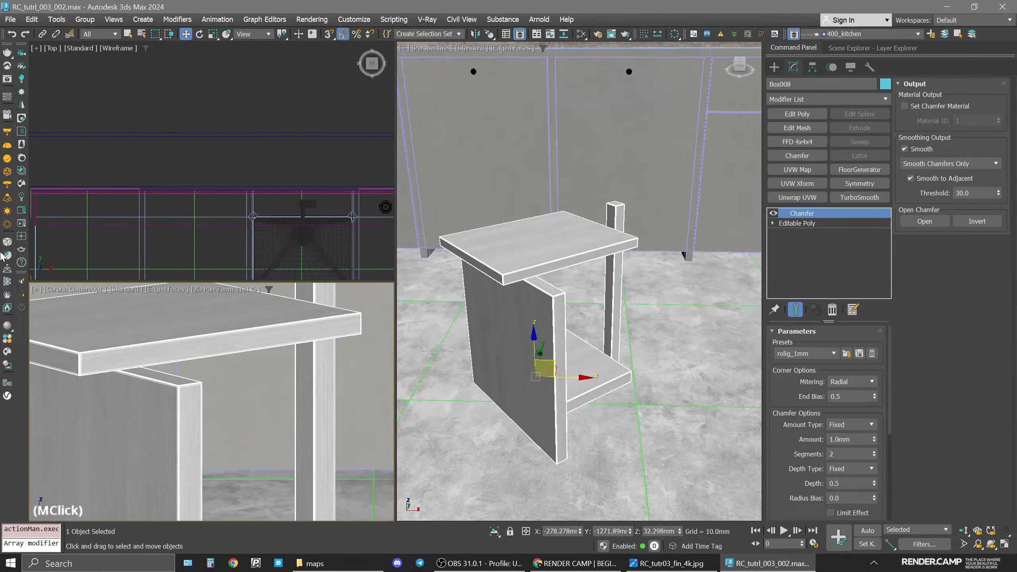
pyautogui.click(26, 224)
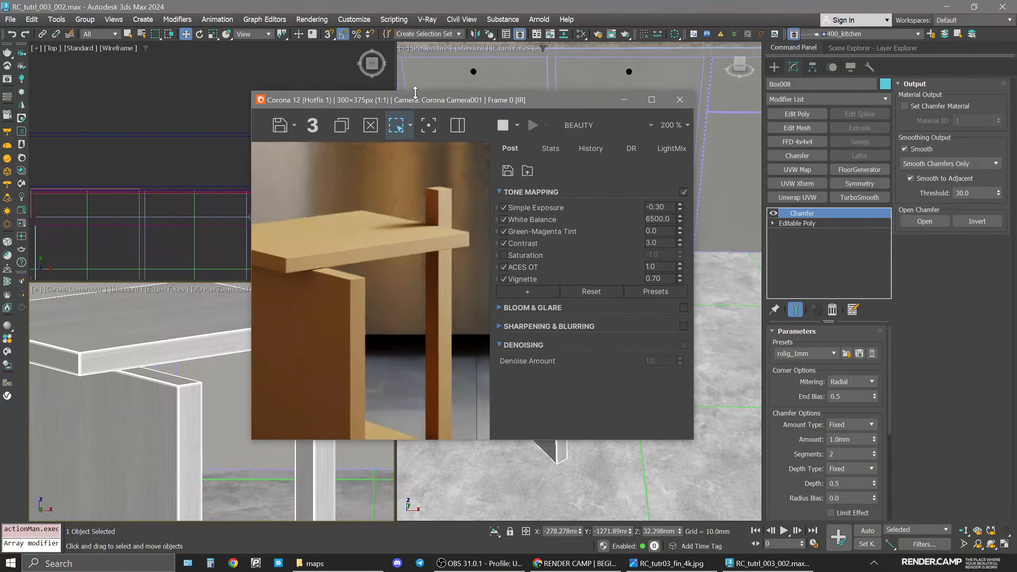
pyautogui.moveTo(420, 96); pyautogui.dragTo(353, 56)
pyautogui.rightClick(658, 192)
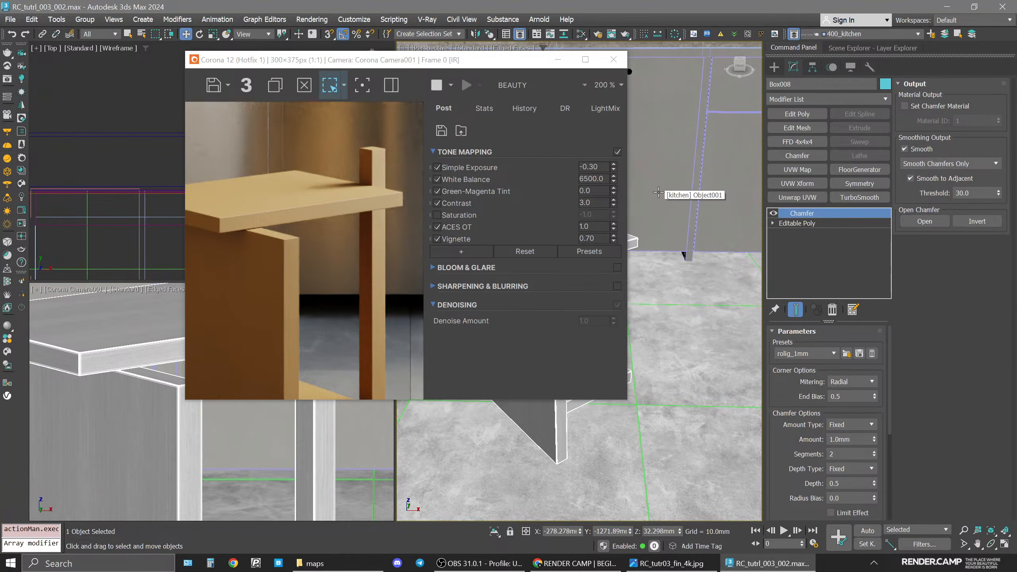
pyautogui.rightClick(658, 192)
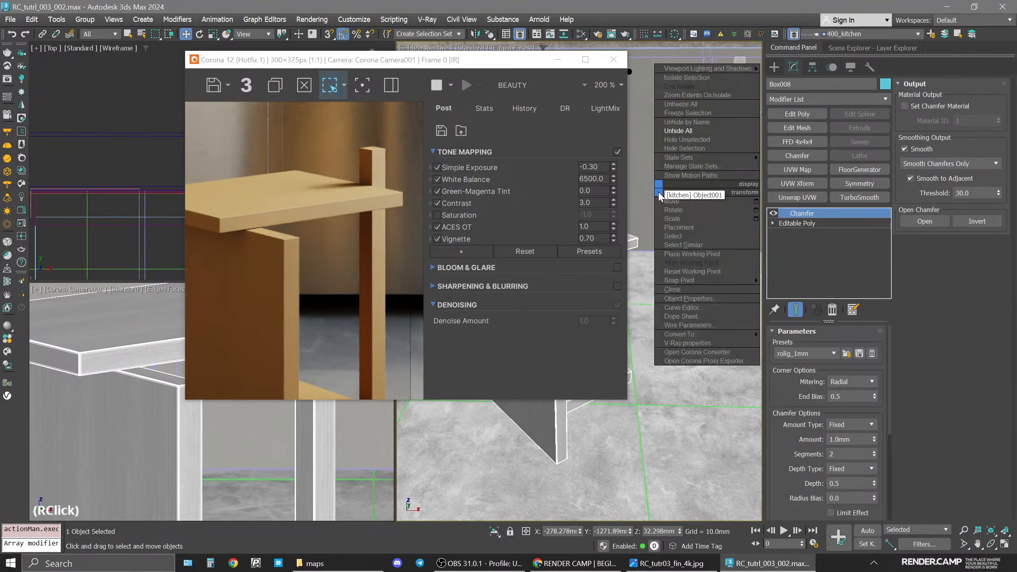
pyautogui.click(652, 265)
# Open the wood material's parameters in the Slate Material Editor and make room between its roughness bitmap and the material node.
pyautogui.press('m')
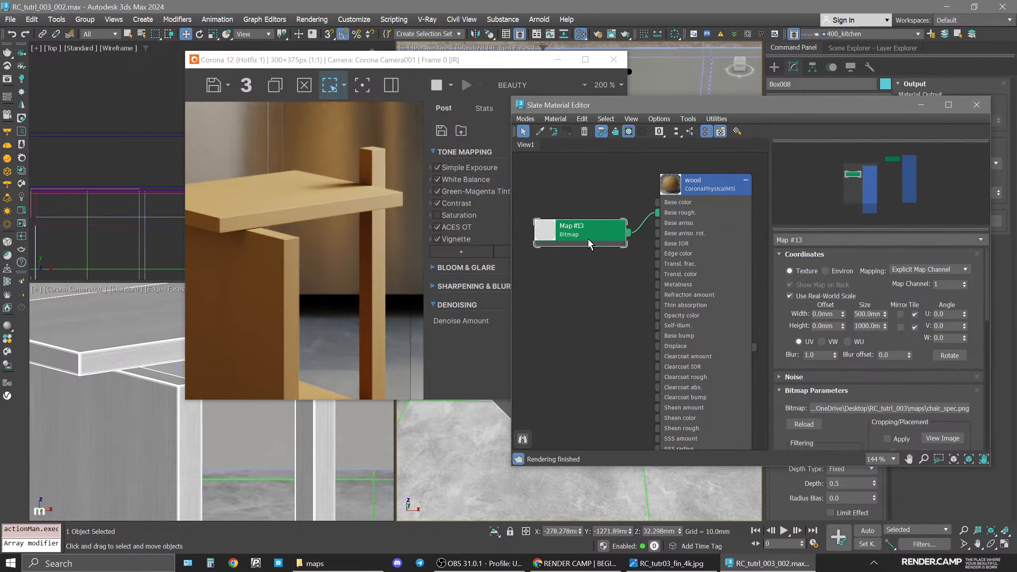
pyautogui.moveTo(589, 243); pyautogui.dragTo(589, 208)
pyautogui.click(679, 192)
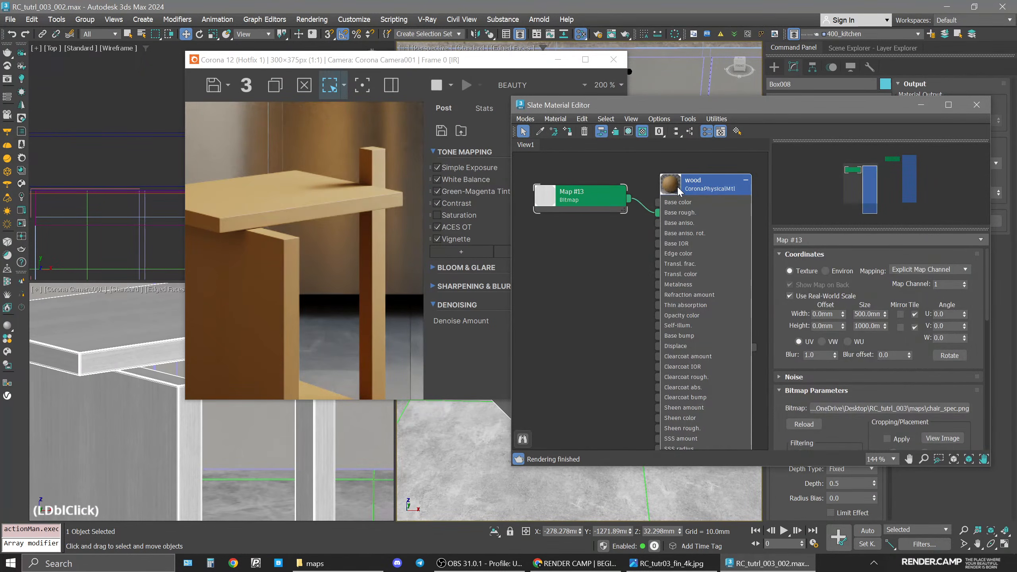
pyautogui.doubleClick(680, 191)
pyautogui.scroll(2, 673, 229)
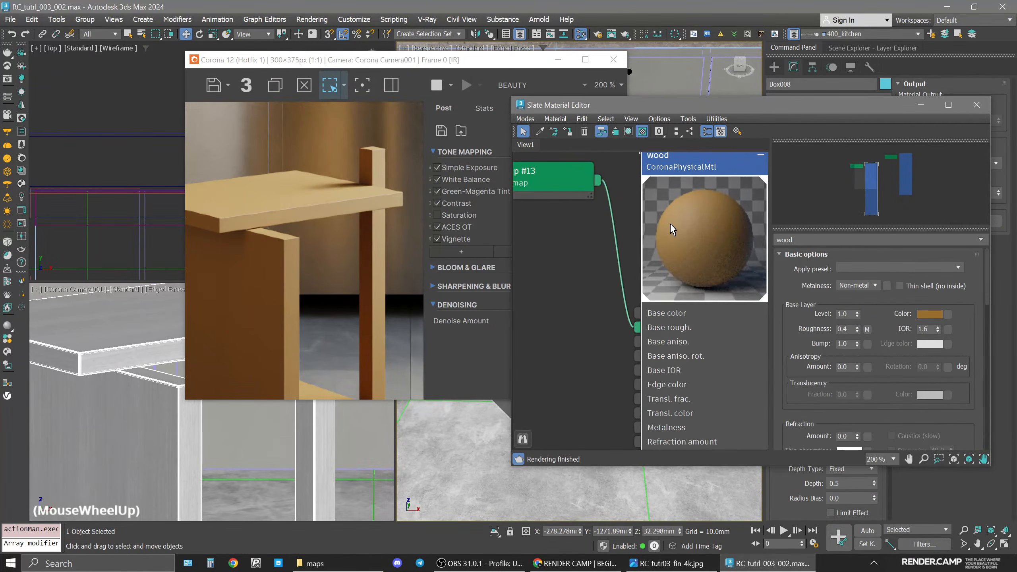
pyautogui.moveTo(569, 186); pyautogui.dragTo(568, 298)
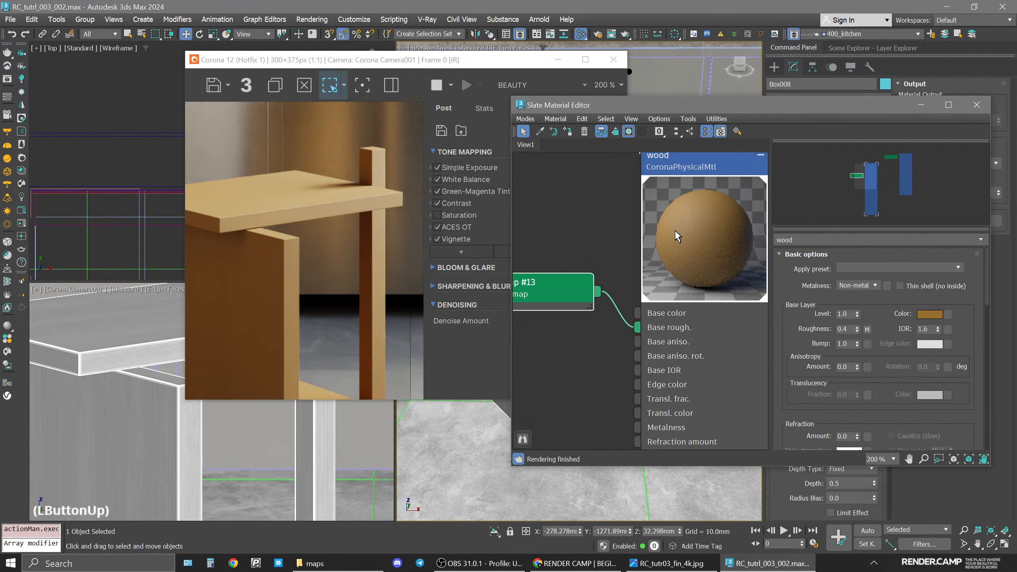
pyautogui.moveTo(677, 237); pyautogui.dragTo(728, 201, button='middle')
pyautogui.moveTo(597, 260); pyautogui.dragTo(519, 230)
# Insert an Output map between the chair_spec.png bitmap and the wood material's base roughness, keeping the bitmap as its sub-map.
pyautogui.rightClick(649, 268)
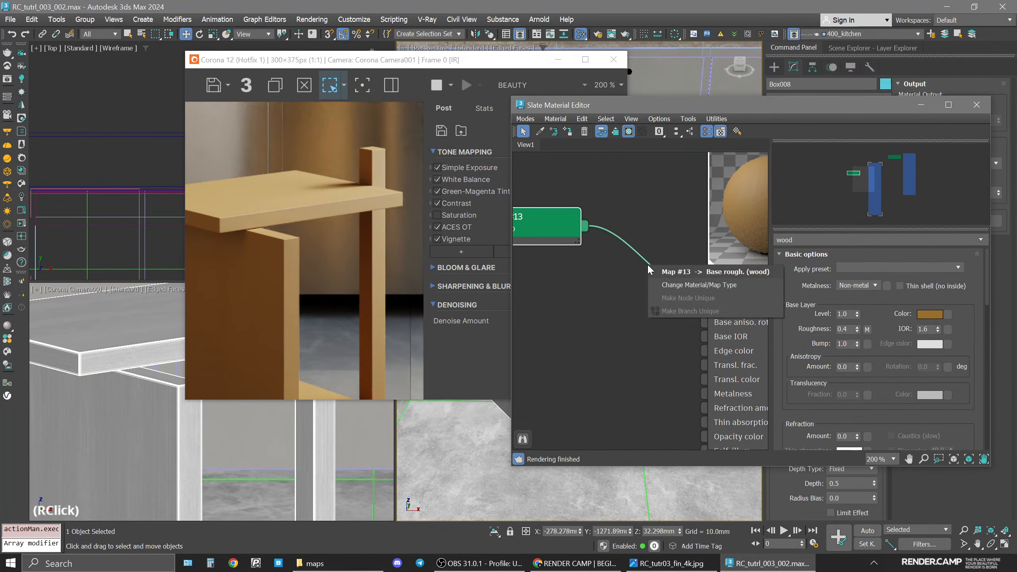
pyautogui.click(699, 285)
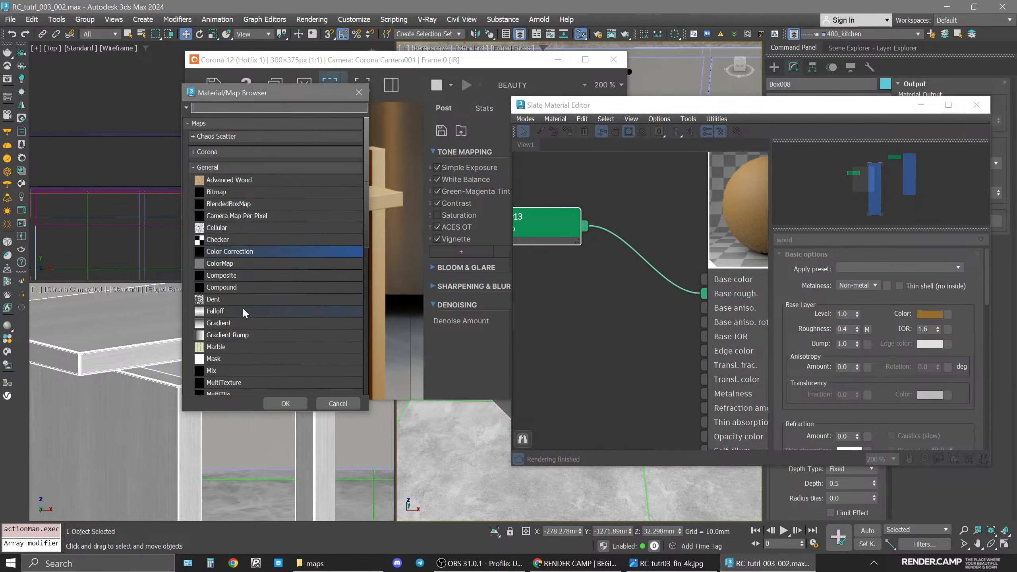
pyautogui.scroll(-4, 254, 240)
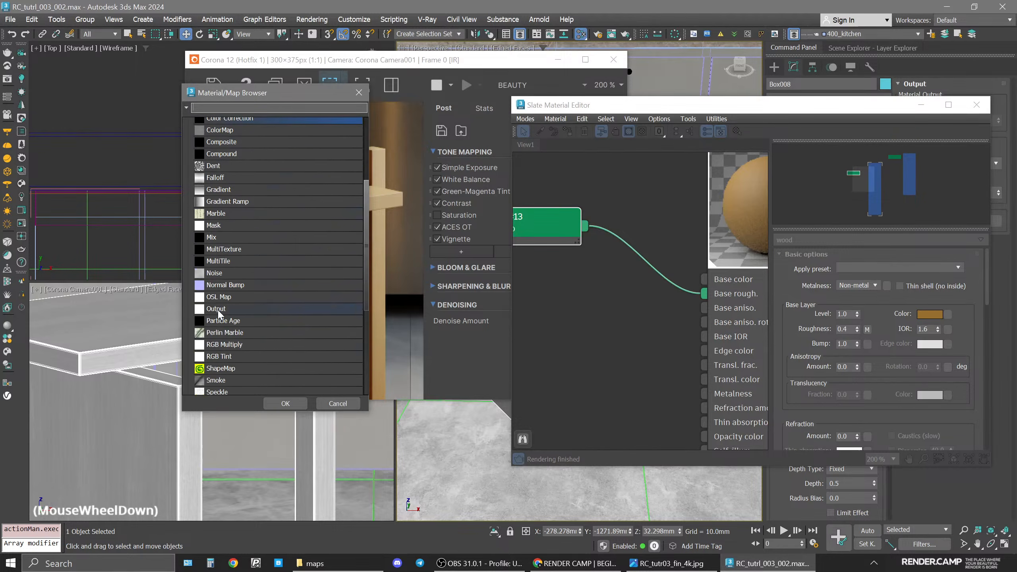
pyautogui.doubleClick(218, 312)
pyautogui.click(481, 309)
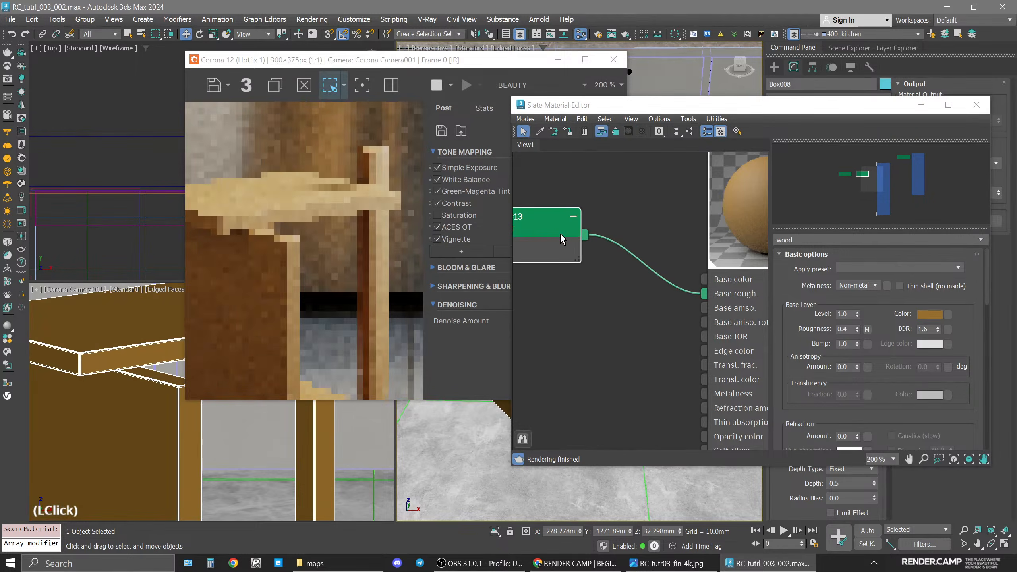
pyautogui.scroll(-1, 609, 259)
pyautogui.moveTo(609, 258); pyautogui.dragTo(657, 255, button='middle')
pyautogui.moveTo(582, 228); pyautogui.dragTo(607, 229)
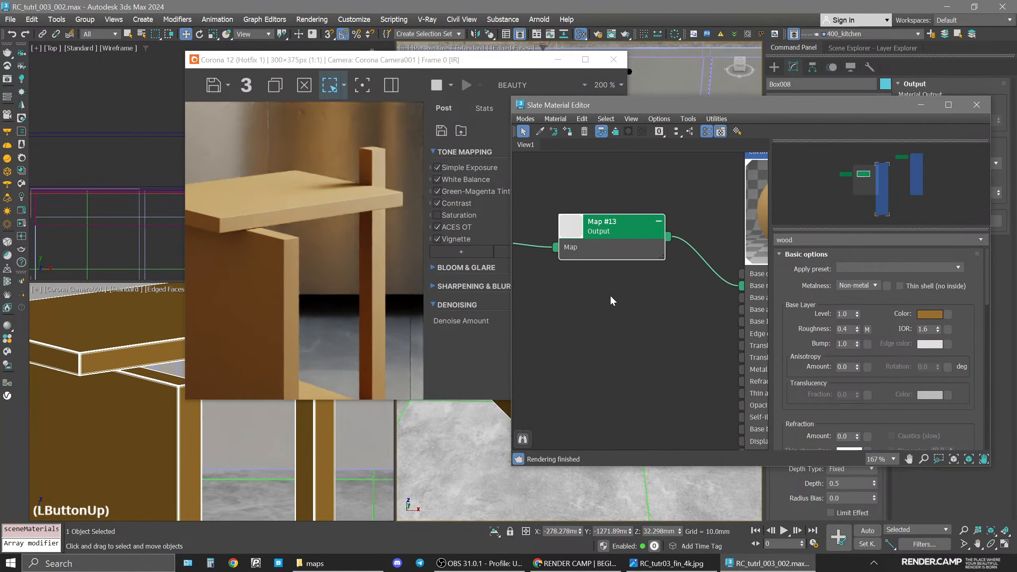
# Enable the Output map's color map and bend its curve downward using a Bezier handle on the start point.
pyautogui.scroll(1, 610, 298)
pyautogui.doubleClick(601, 221)
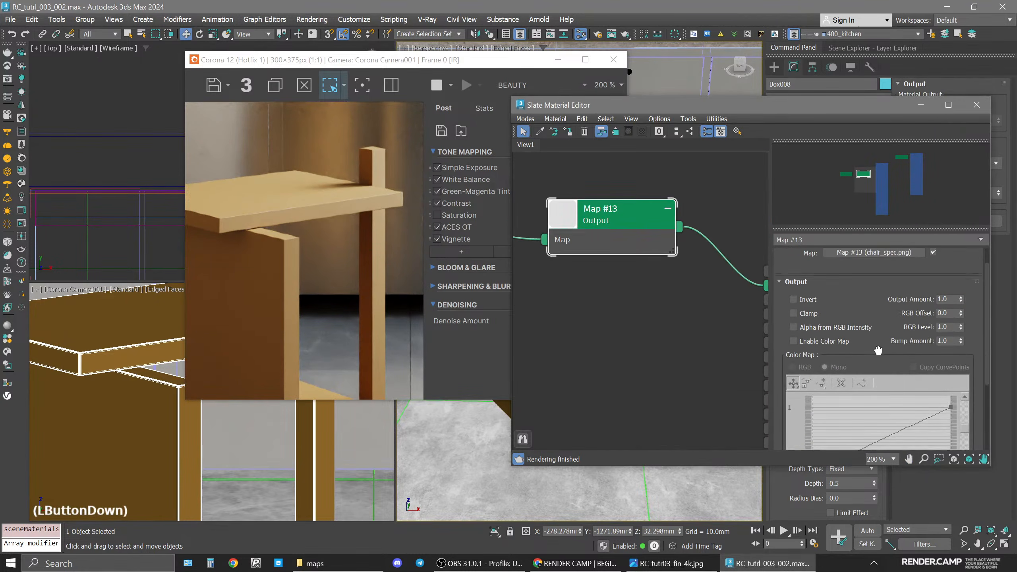
pyautogui.click(823, 330)
pyautogui.moveTo(878, 350); pyautogui.dragTo(869, 316)
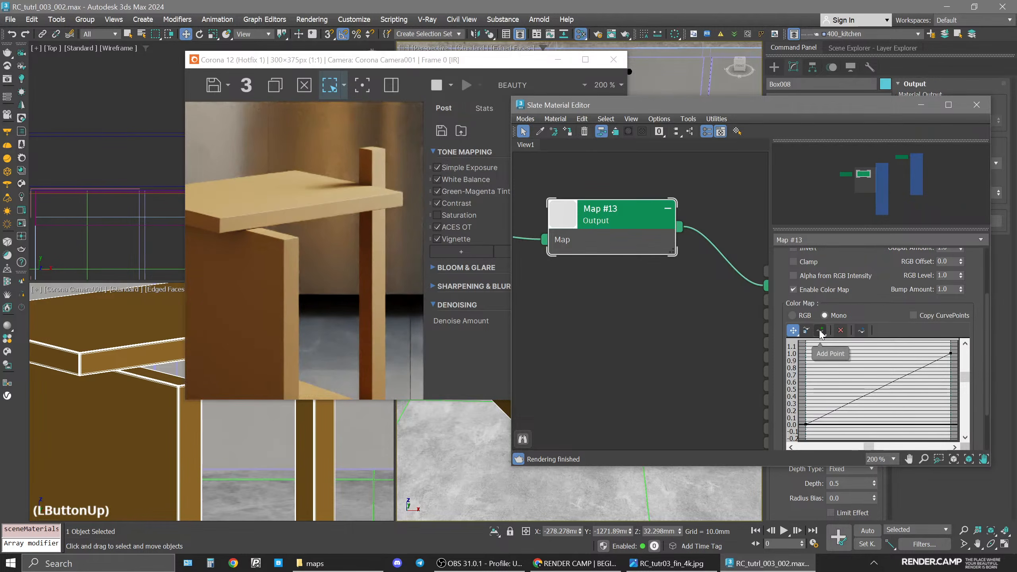
pyautogui.rightClick(806, 424)
pyautogui.click(868, 457)
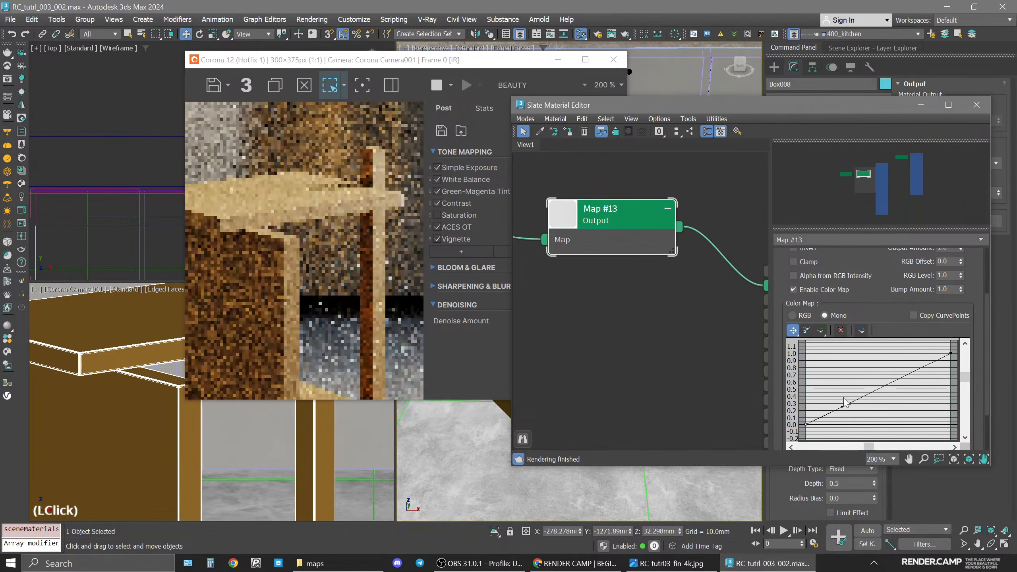
pyautogui.moveTo(842, 406); pyautogui.dragTo(883, 423)
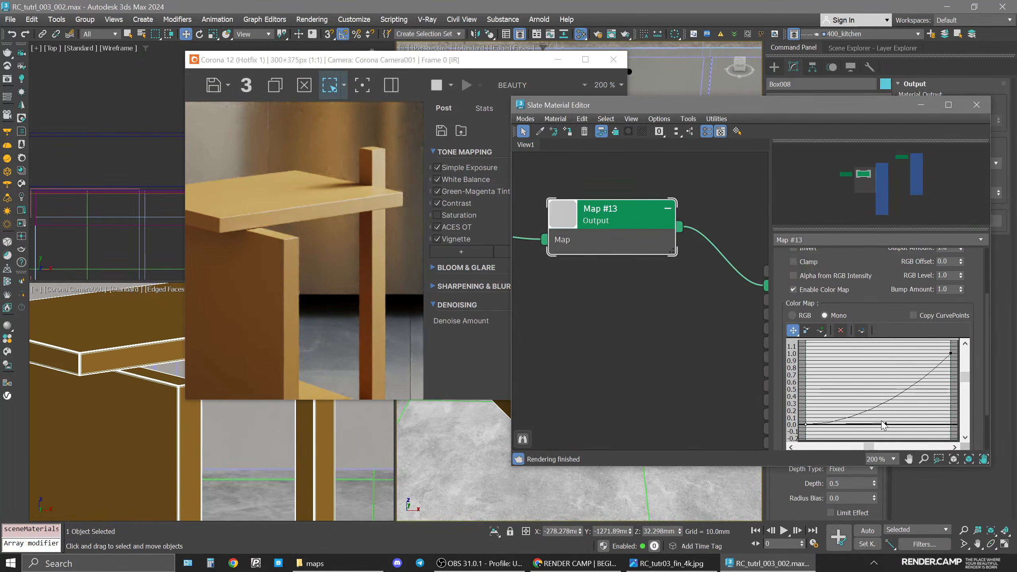
# Examine the stool's reflections in the CESSENTIAL_Reflect pass, and return the render display to BEAUTY.
pyautogui.moveTo(373, 62); pyautogui.dragTo(304, 76)
pyautogui.click(476, 99)
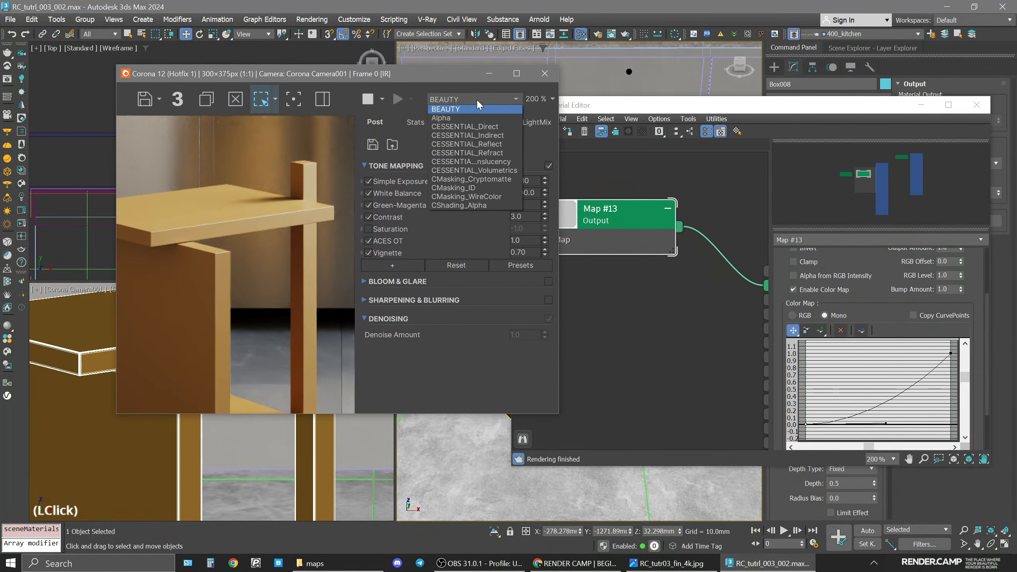
pyautogui.click(512, 146)
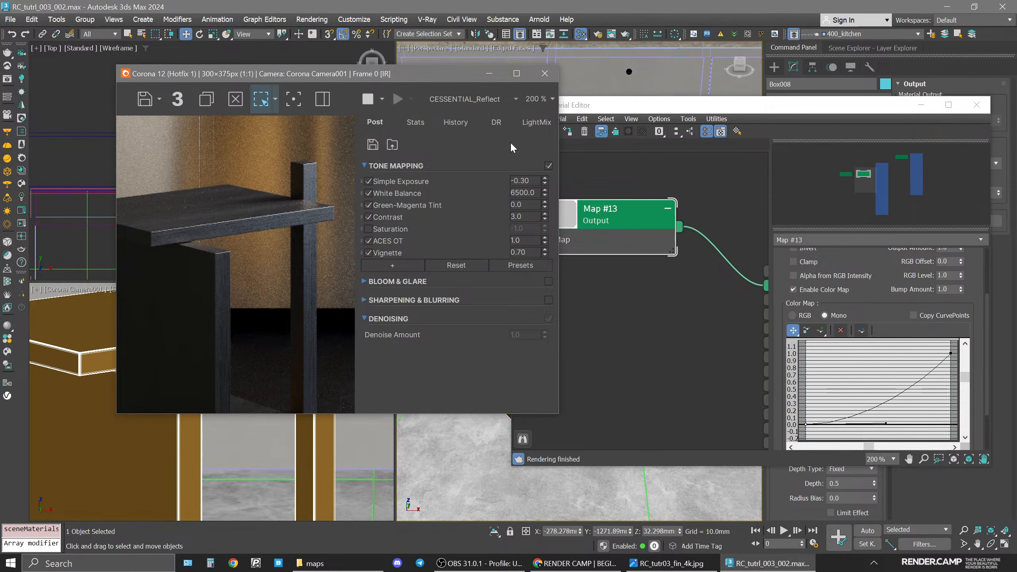
pyautogui.click(496, 101)
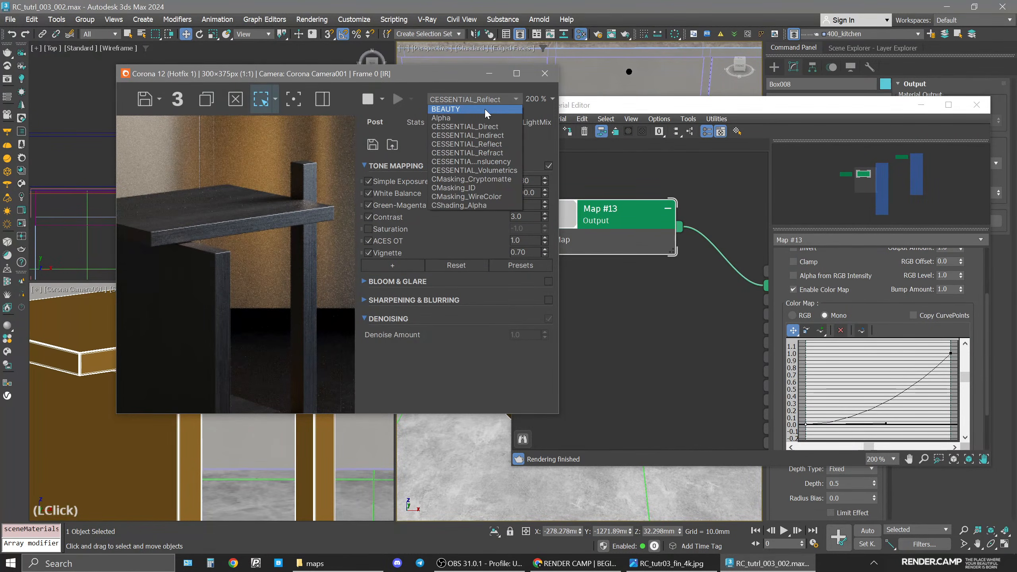
pyautogui.click(485, 109)
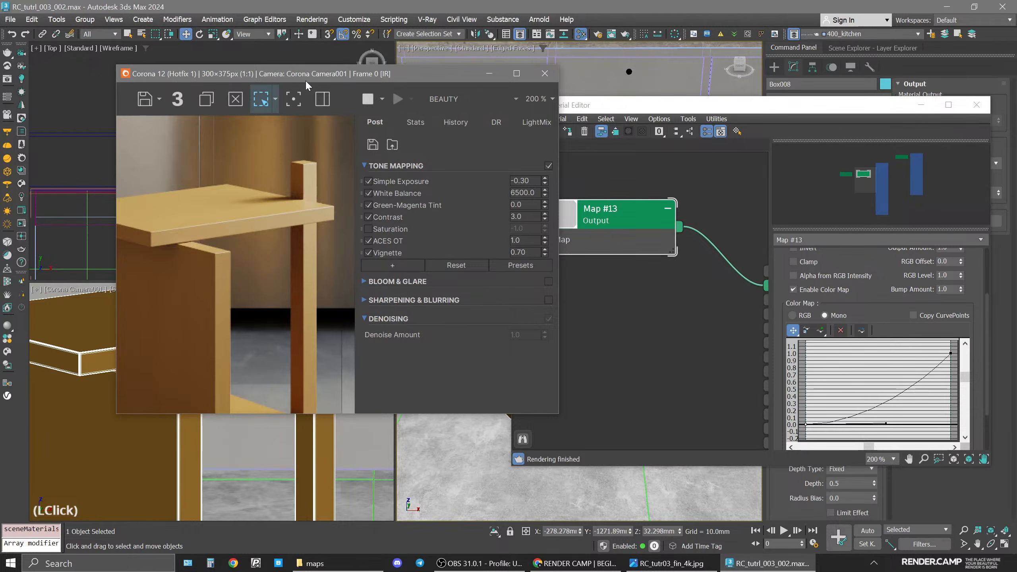
pyautogui.moveTo(307, 83); pyautogui.dragTo(264, 81)
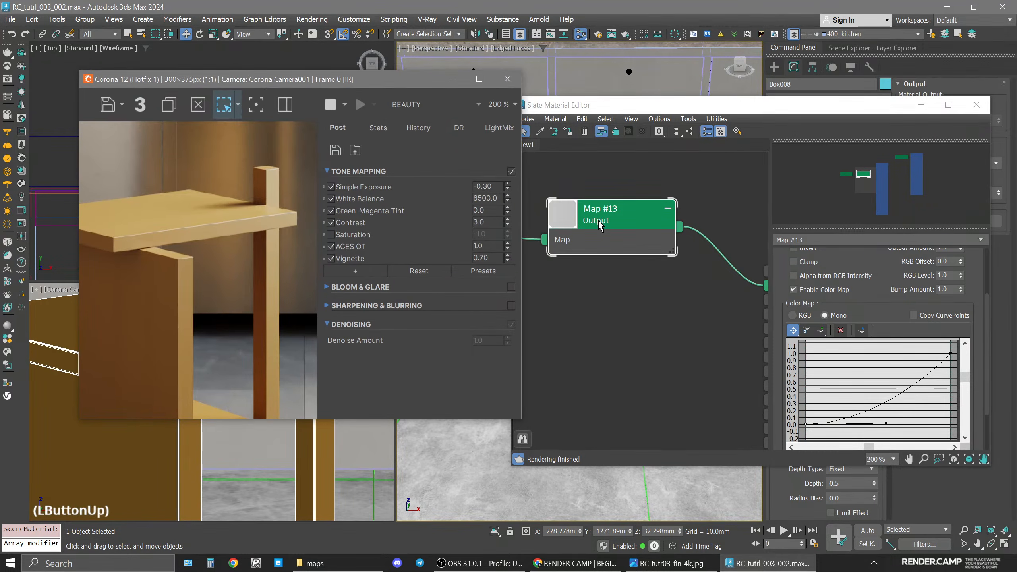
# Shape the color map curve into an S by adjusting the start handle and adding a Bezier handle to the end point.
pyautogui.click(888, 425)
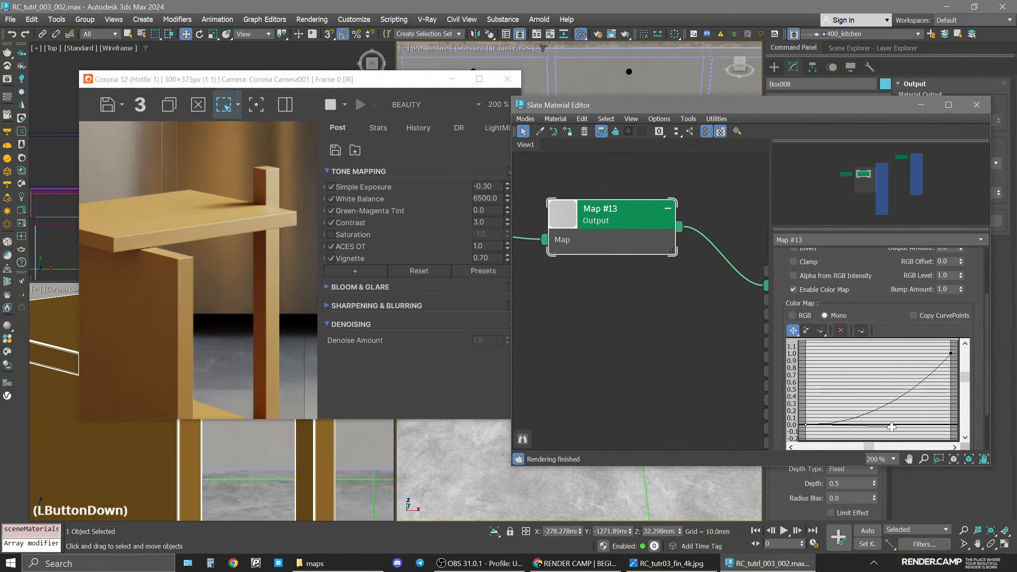
pyautogui.moveTo(892, 426); pyautogui.dragTo(895, 422)
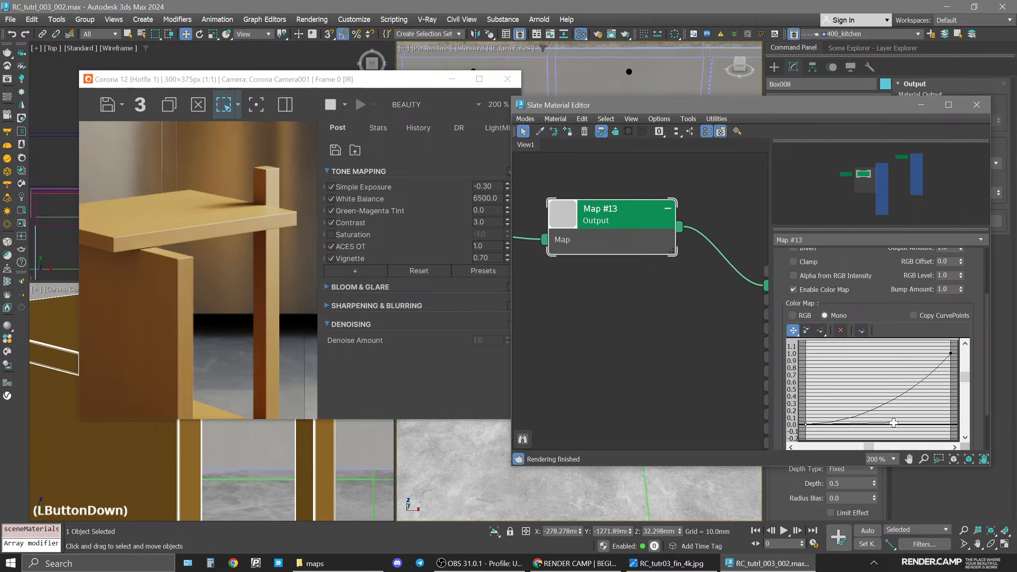
pyautogui.rightClick(952, 354)
pyautogui.click(962, 384)
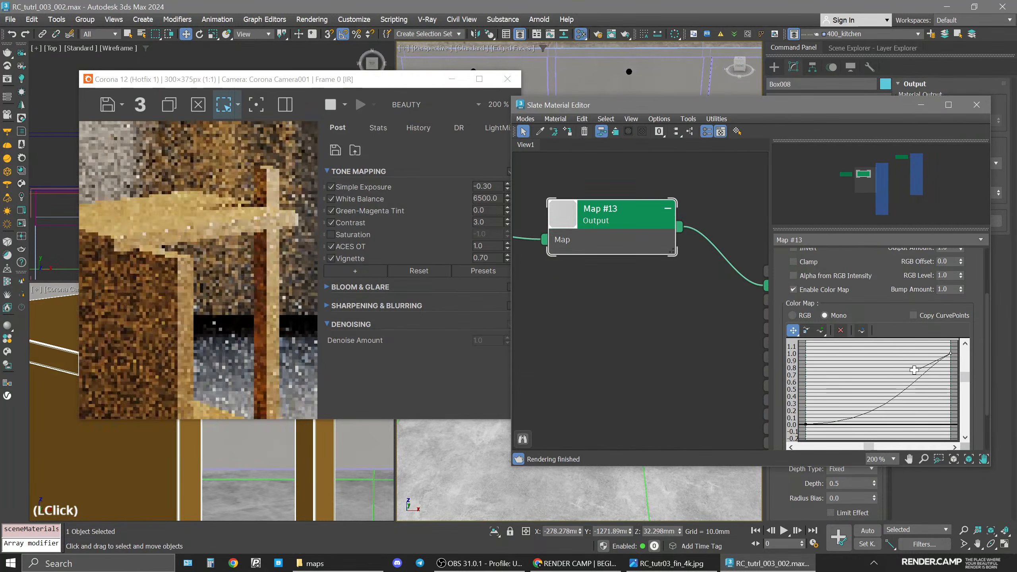
pyautogui.moveTo(914, 370); pyautogui.dragTo(906, 367)
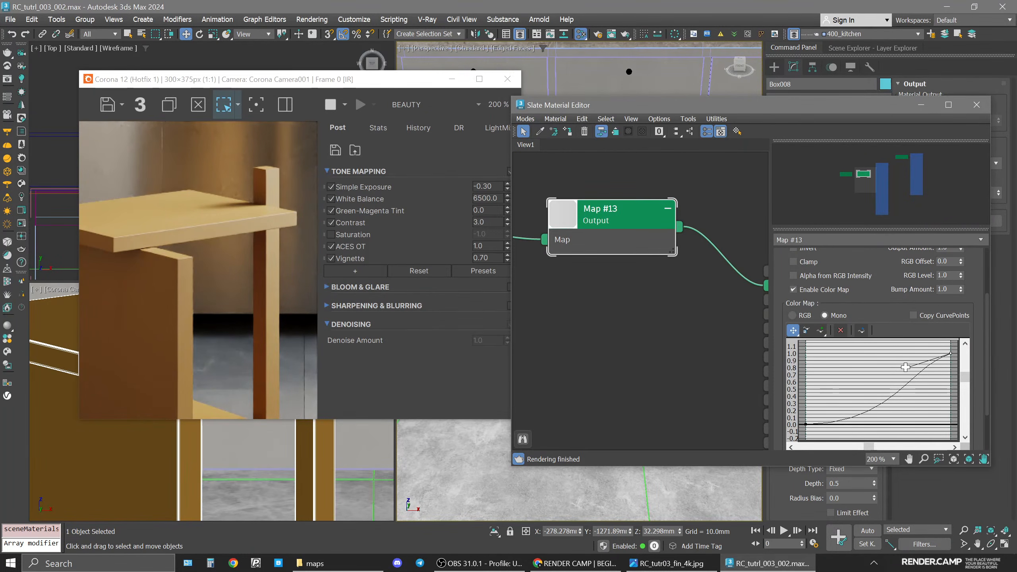
pyautogui.moveTo(906, 367); pyautogui.dragTo(904, 364)
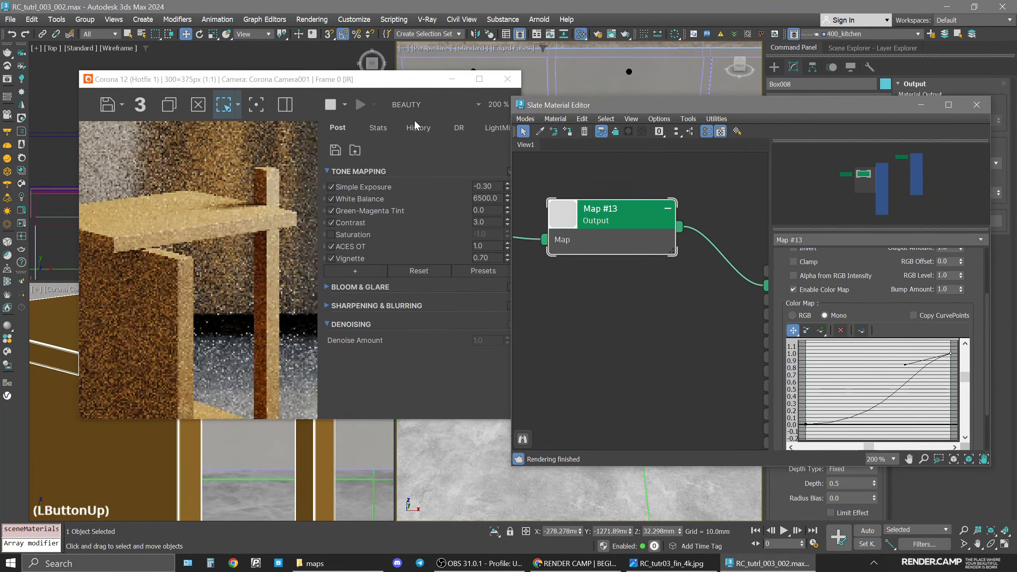
# Lower the color curve's start point slightly below 0.0 while checking the whole stool in CESSENTIAL_Reflect, and return to BEAUTY.
pyautogui.click(426, 107)
pyautogui.click(445, 149)
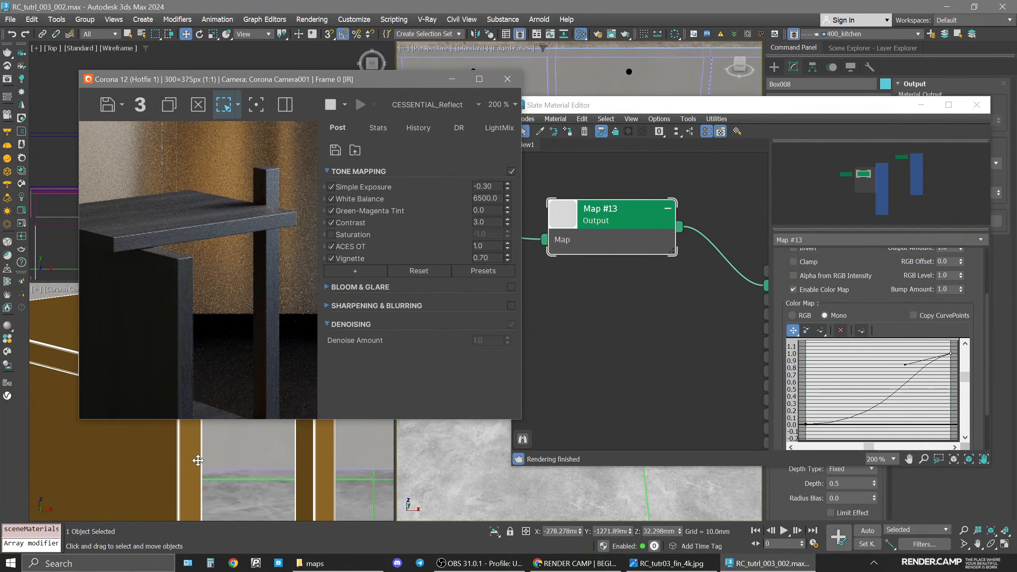
pyautogui.moveTo(198, 461); pyautogui.dragTo(231, 473, button='middle')
pyautogui.scroll(2, 205, 477)
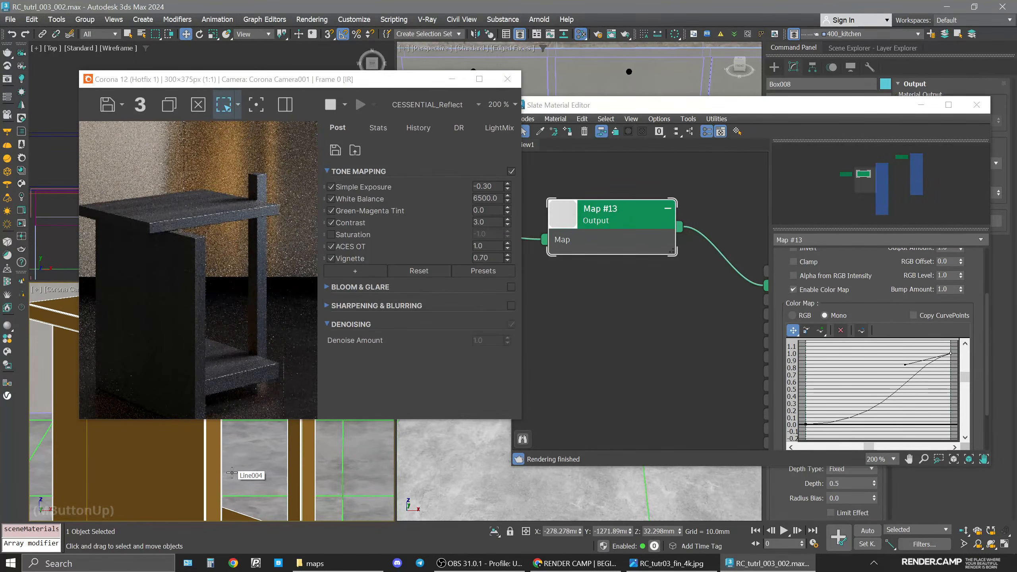
pyautogui.moveTo(806, 424); pyautogui.dragTo(806, 428)
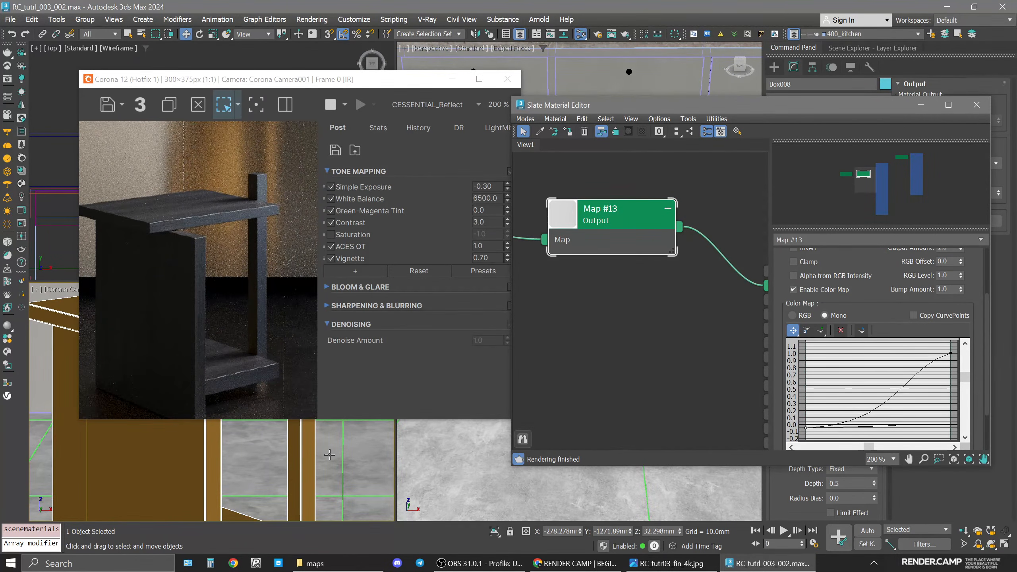
pyautogui.click(441, 102)
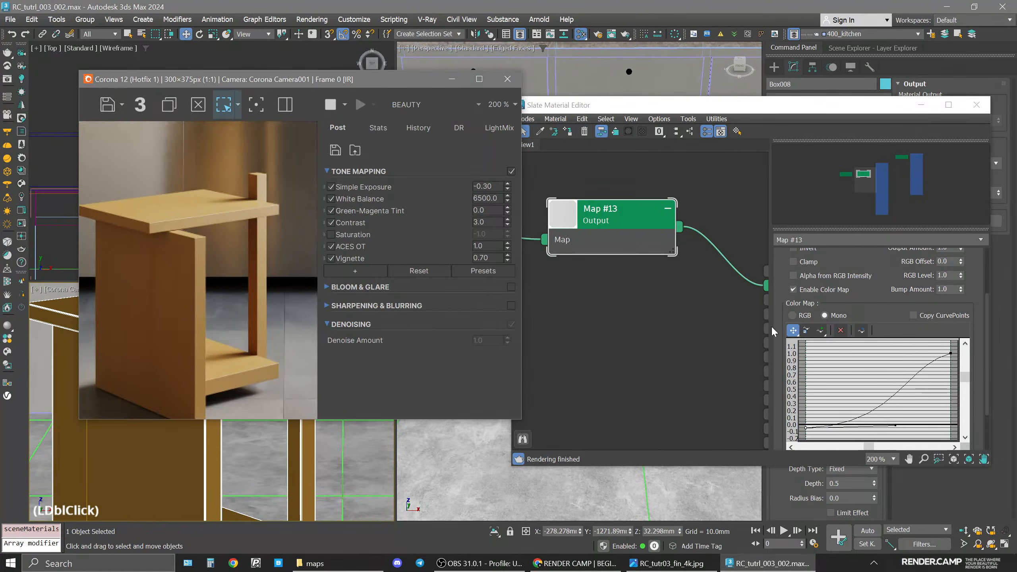
# Duplicate the chair_spec bitmap node in the material graph and load chair_dif.jpg into the copy.
pyautogui.click(640, 355)
pyautogui.scroll(-3, 641, 324)
pyautogui.moveTo(632, 267); pyautogui.dragTo(642, 313)
pyautogui.moveTo(632, 348); pyautogui.dragTo(674, 335, button='middle')
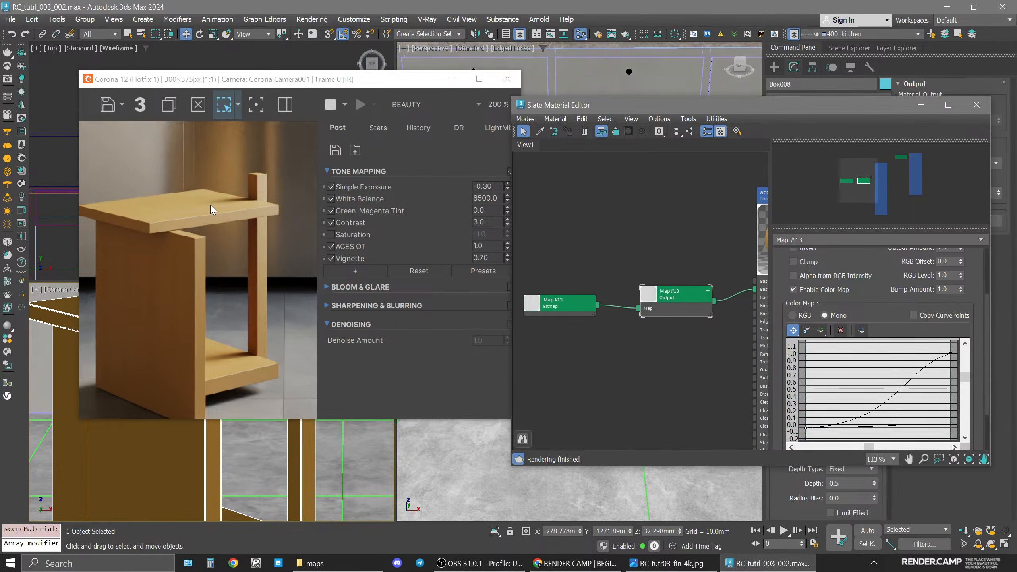
pyautogui.click(608, 348)
pyautogui.moveTo(571, 310); pyautogui.dragTo(580, 222)
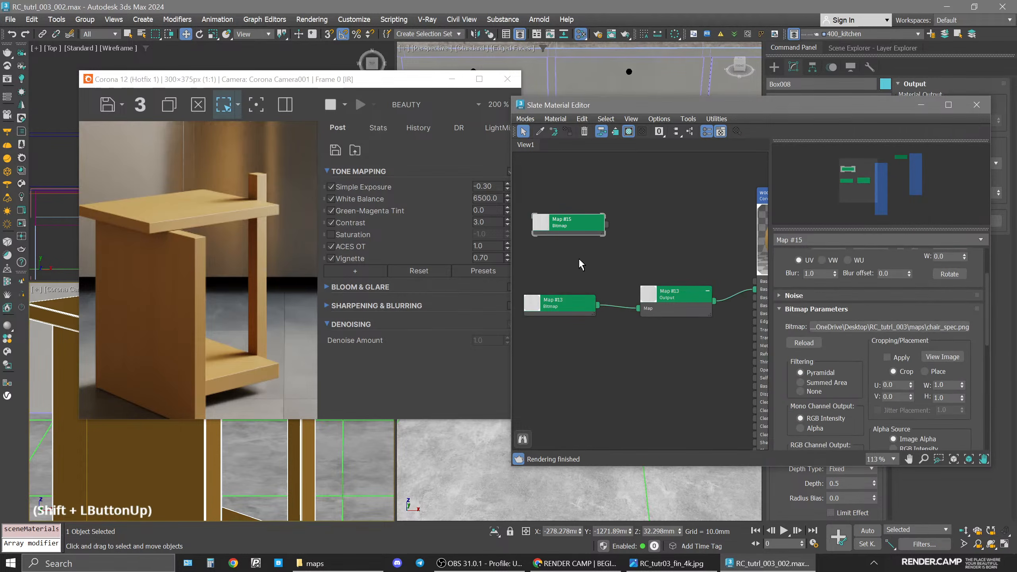
pyautogui.click(556, 227)
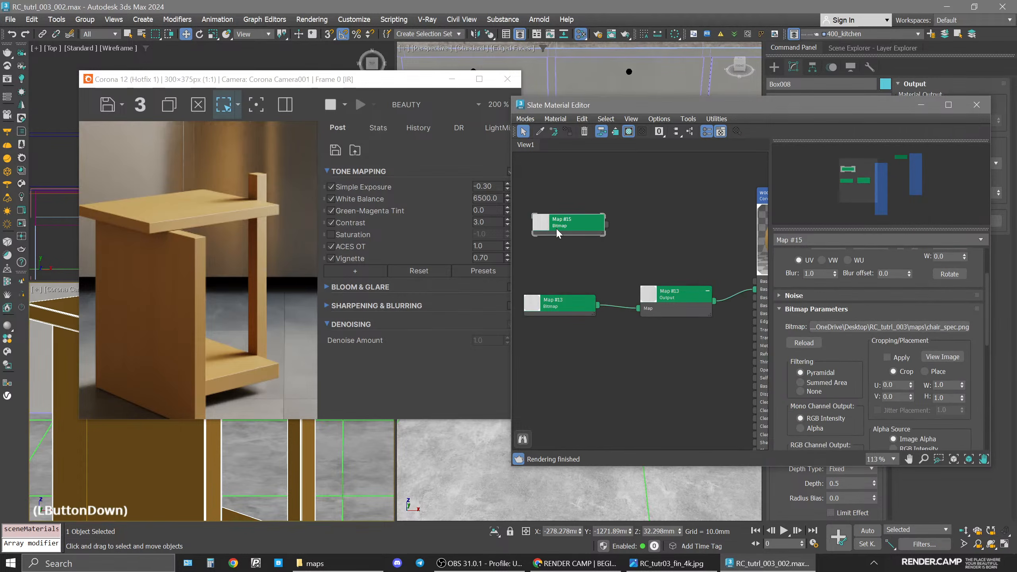
pyautogui.click(880, 327)
pyautogui.click(706, 211)
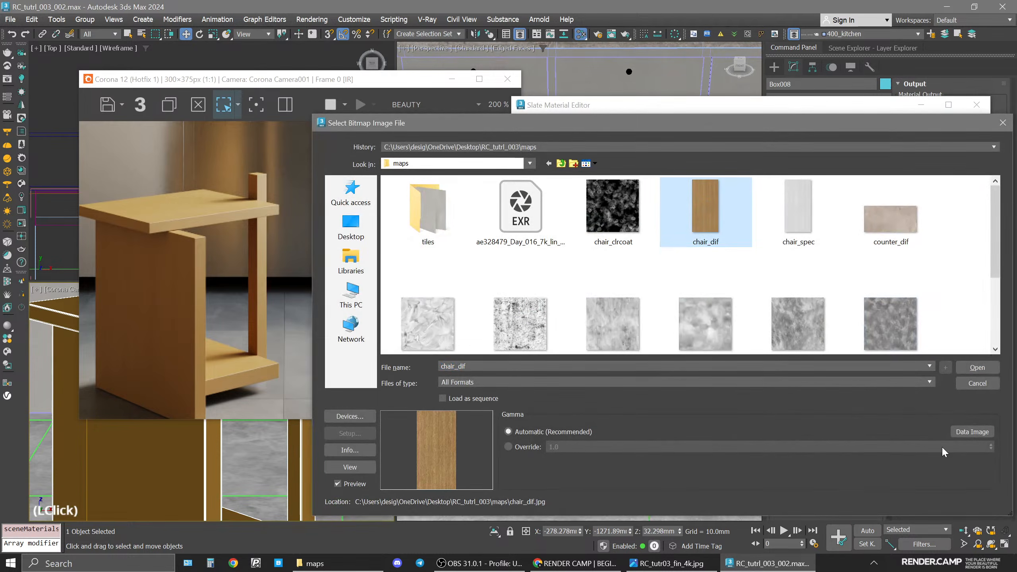
pyautogui.click(967, 367)
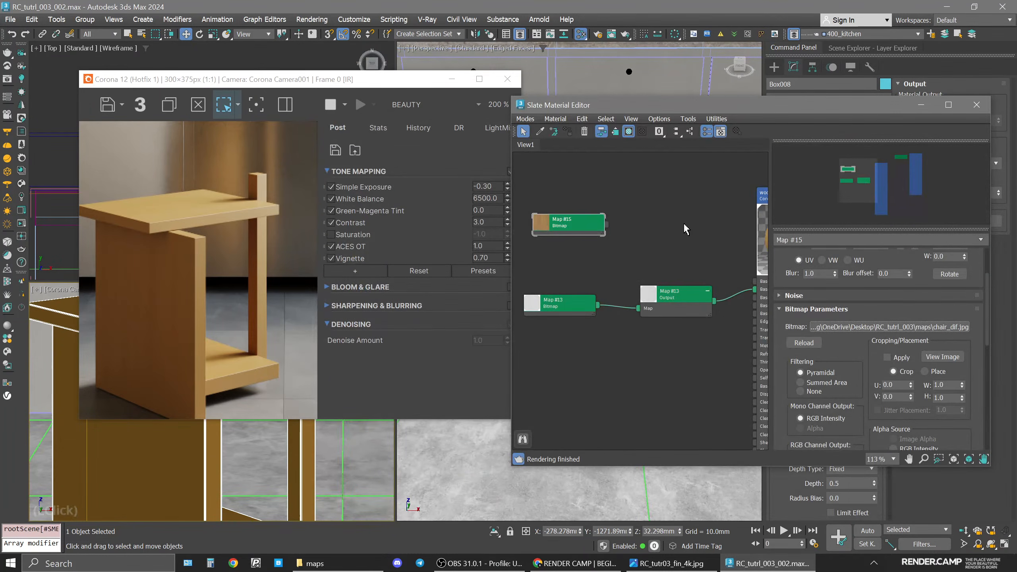
# Feed the chair_dif bitmap into a new Color Correction map and align both nodes above the roughness maps.
pyautogui.moveTo(607, 225); pyautogui.dragTo(655, 242)
pyautogui.moveTo(713, 261)
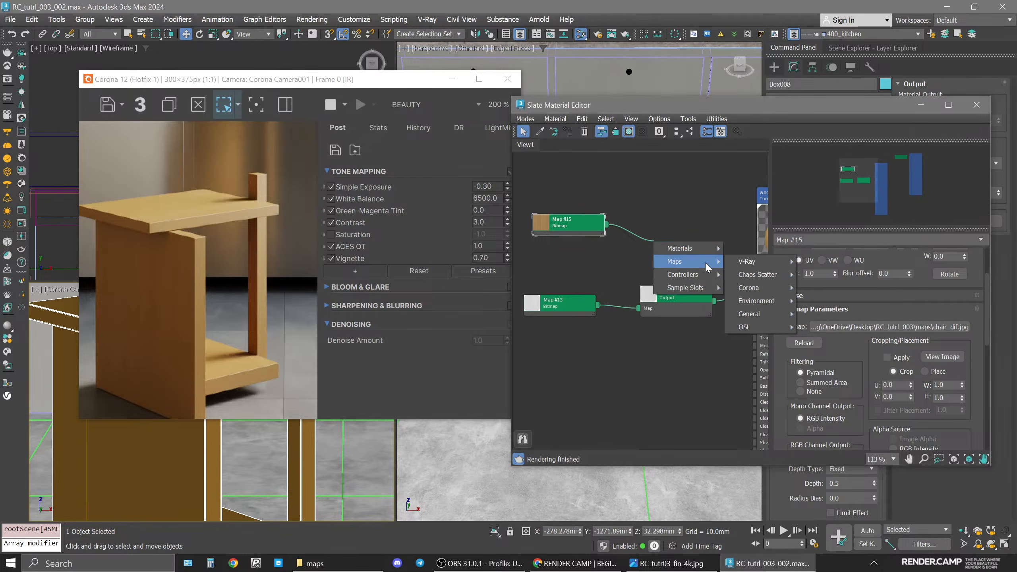
pyautogui.moveTo(766, 316)
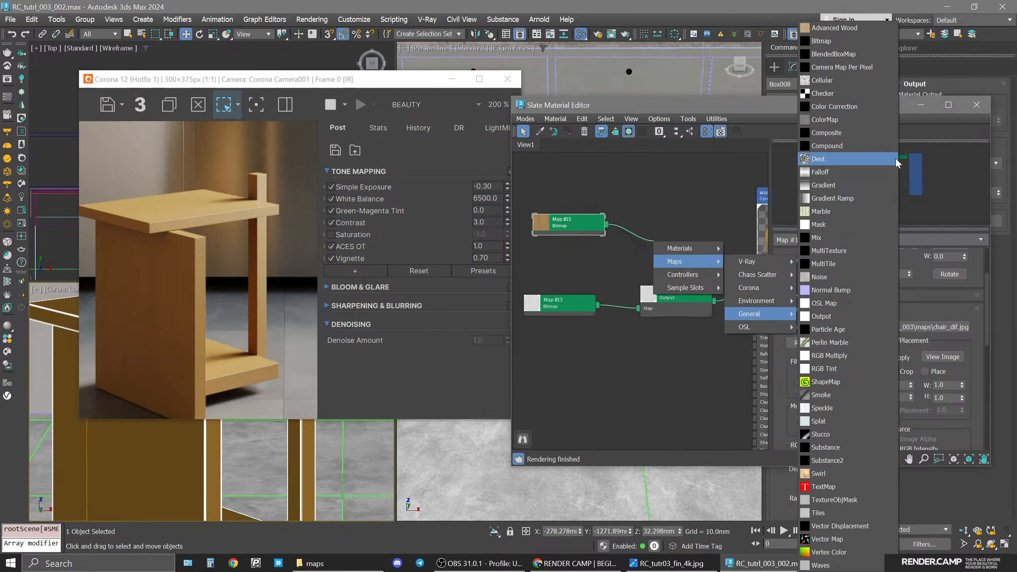
pyautogui.click(834, 106)
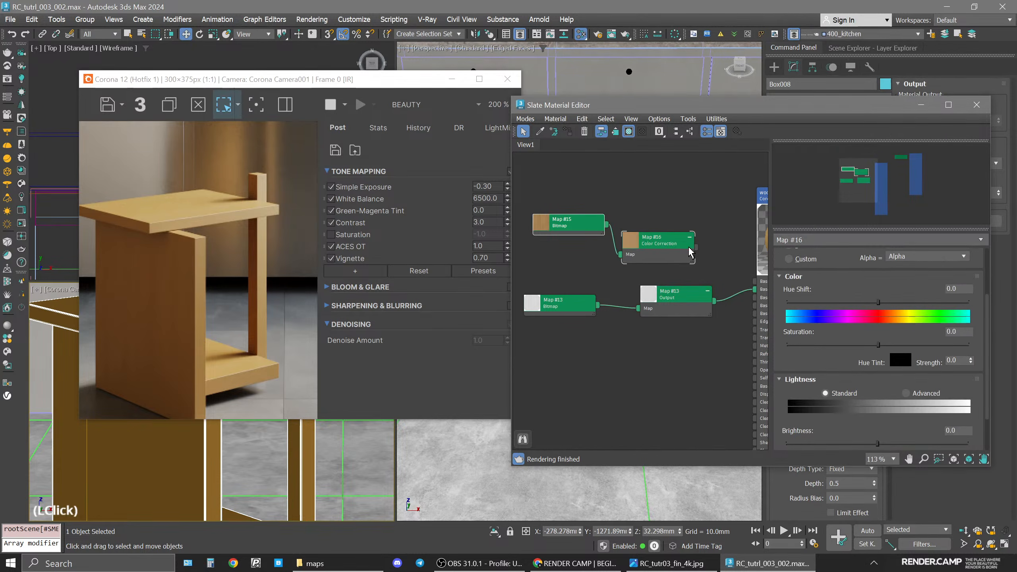
pyautogui.moveTo(574, 229); pyautogui.dragTo(564, 243)
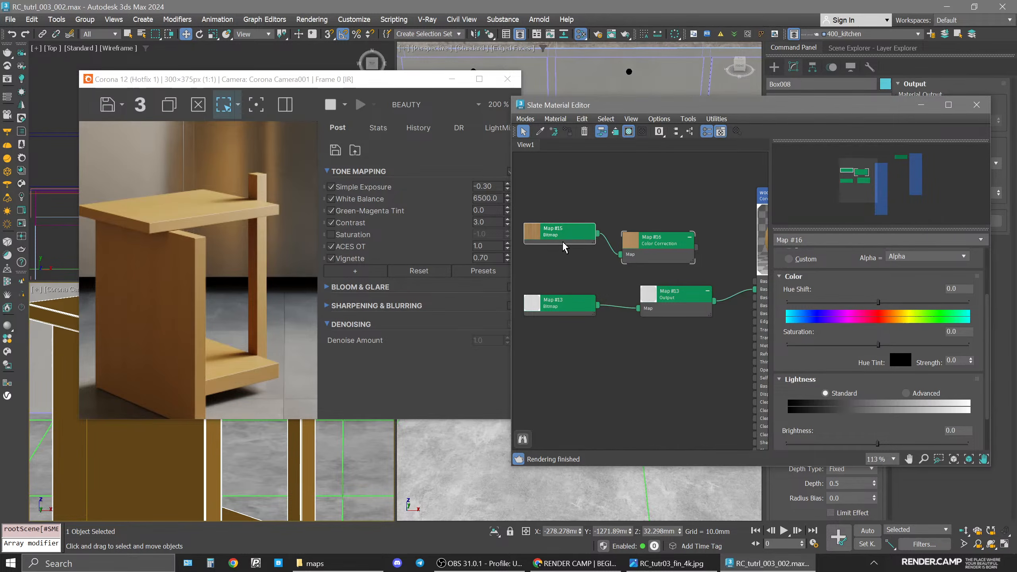
pyautogui.moveTo(672, 249); pyautogui.dragTo(673, 240)
pyautogui.moveTo(589, 232); pyautogui.dragTo(588, 259)
# Connect the Color Correction map to the wood material's Base color input and align its node above the Output map.
pyautogui.moveTo(688, 245); pyautogui.dragTo(633, 206, button='middle')
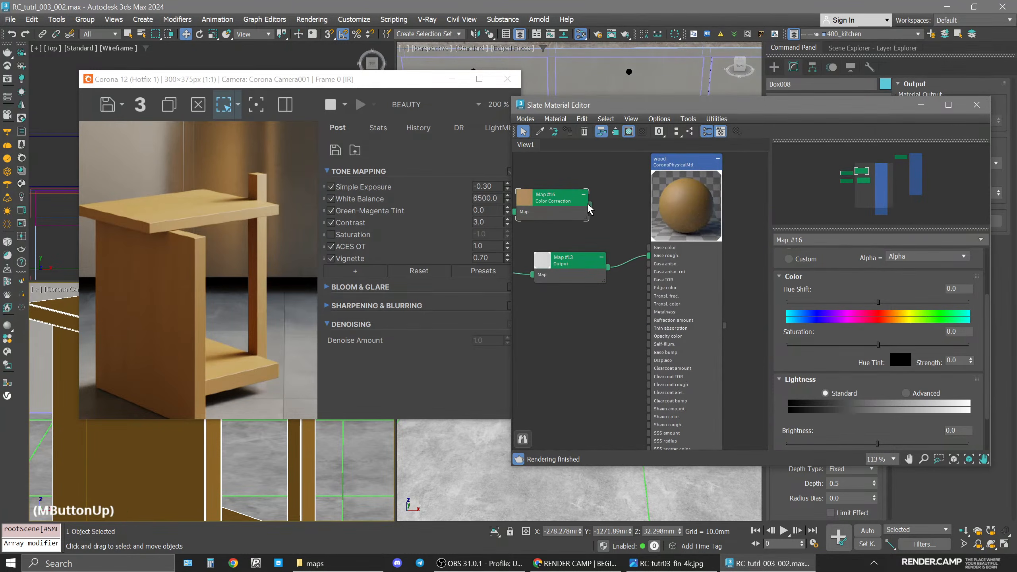
pyautogui.moveTo(590, 205); pyautogui.dragTo(648, 247)
pyautogui.moveTo(553, 208); pyautogui.dragTo(570, 208)
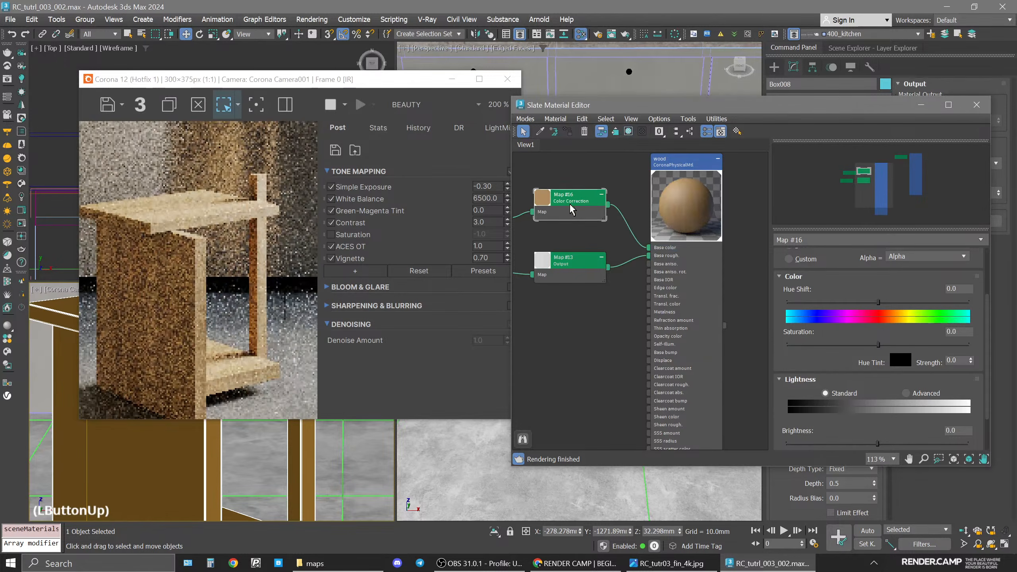
pyautogui.moveTo(569, 203); pyautogui.dragTo(609, 254, button='middle')
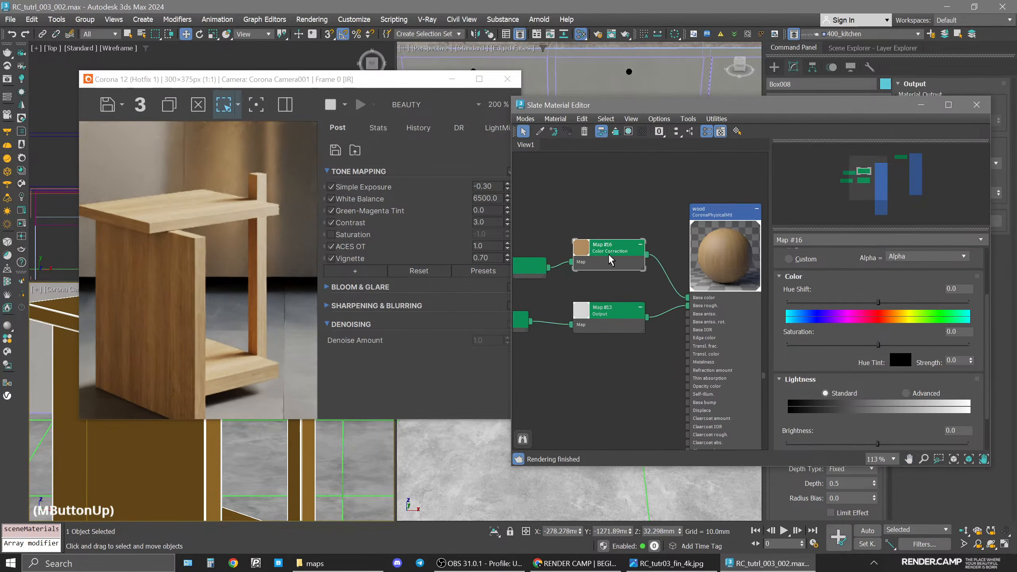
# Return the camera viewport to the full kitchen framing and set the Color Correction map's saturation to 30.
pyautogui.click(609, 254)
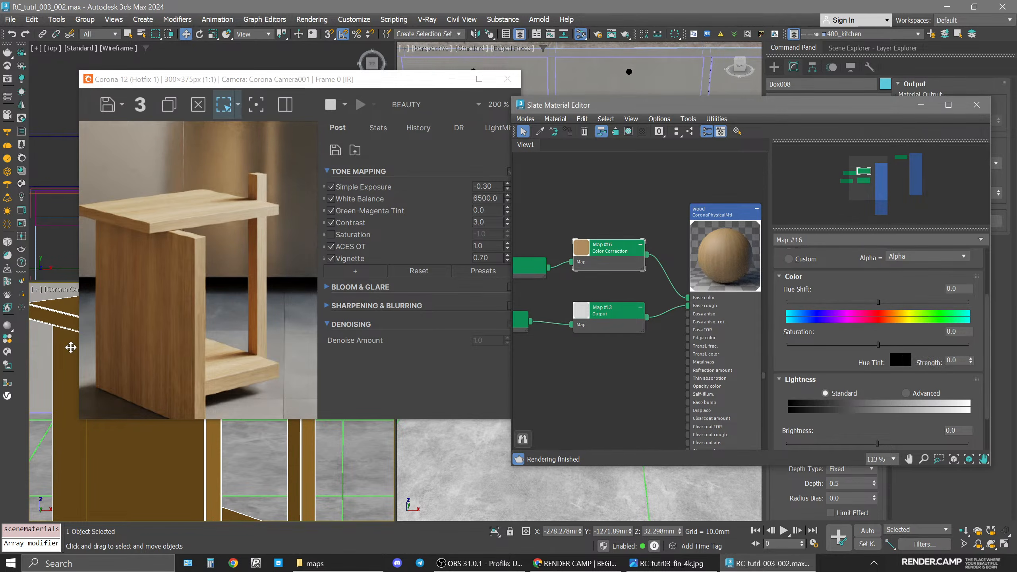
pyautogui.click(36, 290)
pyautogui.click(56, 443)
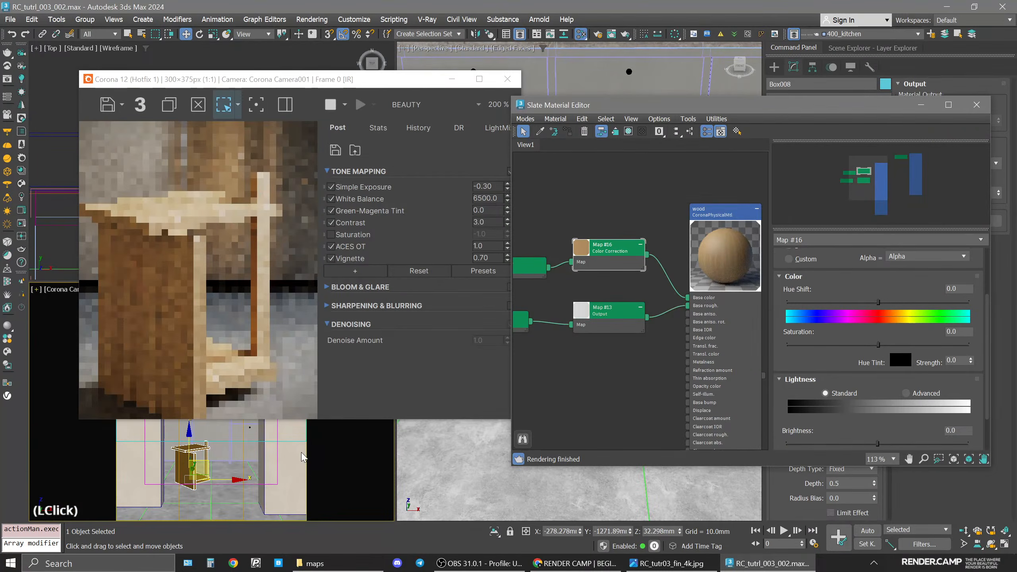
pyautogui.click(608, 255)
pyautogui.moveTo(878, 344); pyautogui.dragTo(900, 345)
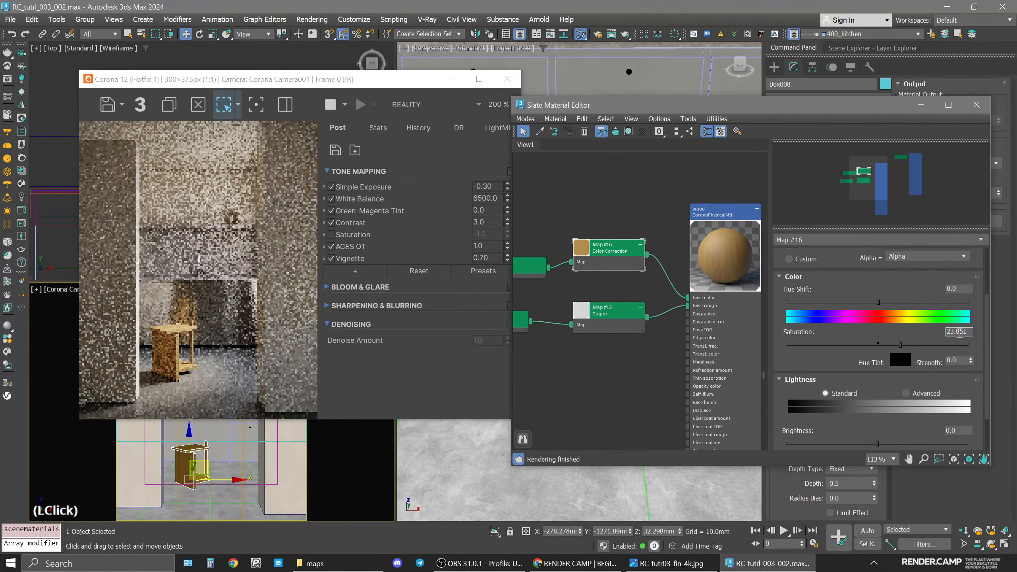
pyautogui.doubleClick(956, 332)
pyautogui.write('30')
pyautogui.press('Return')
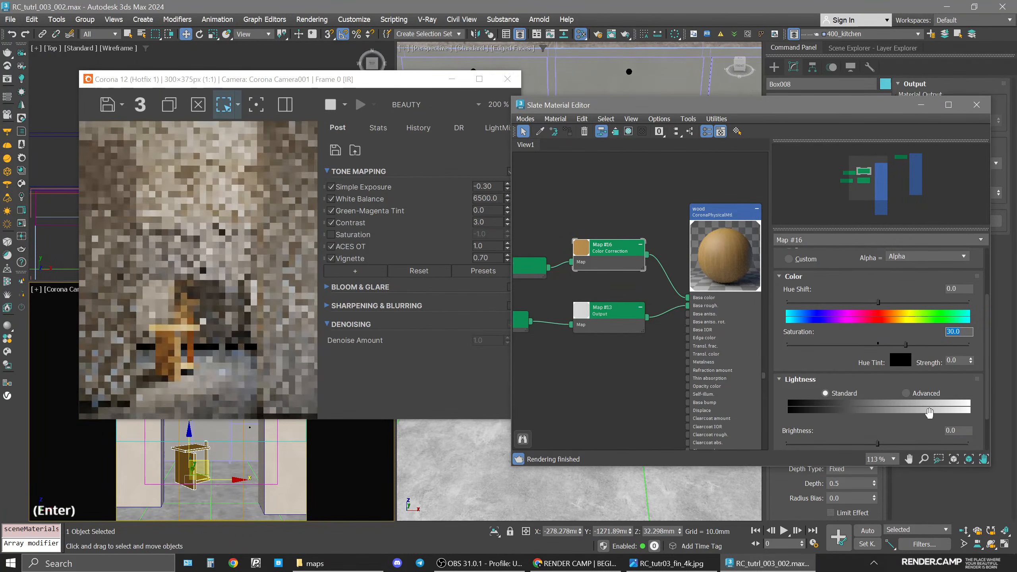
# Switch the Color Correction map's lightness to Advanced and set the RGB gamma/contrast to 0.9.
pyautogui.click(910, 393)
pyautogui.moveTo(914, 419); pyautogui.dragTo(913, 370)
pyautogui.click(887, 395)
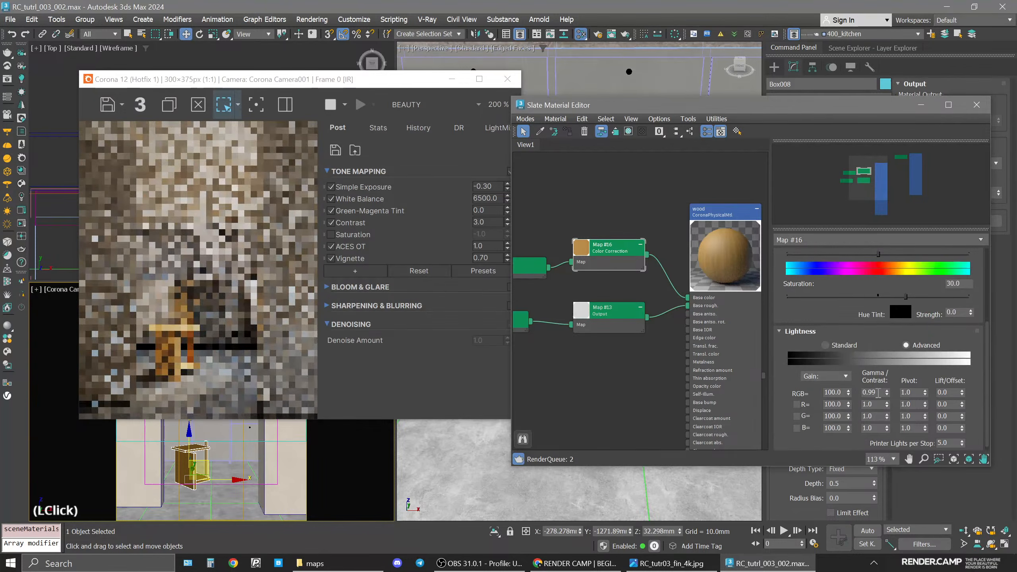
pyautogui.doubleClick(878, 392)
pyautogui.press('Return')
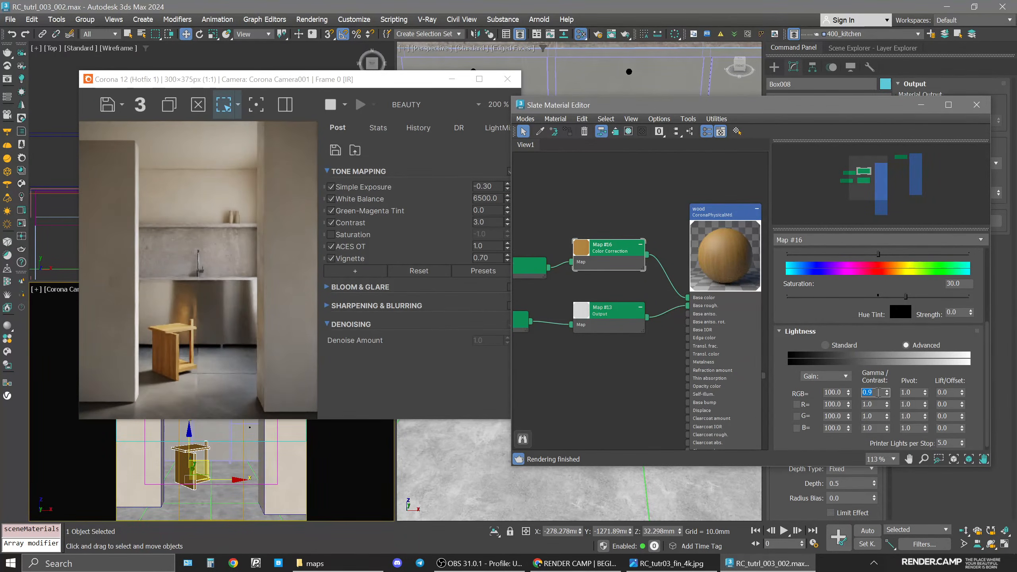
# Set the Color Correction map's hue shift to -2 and compare the render with the RC_tutr03_fin_4k.jpg reference.
pyautogui.moveTo(841, 312); pyautogui.dragTo(847, 416)
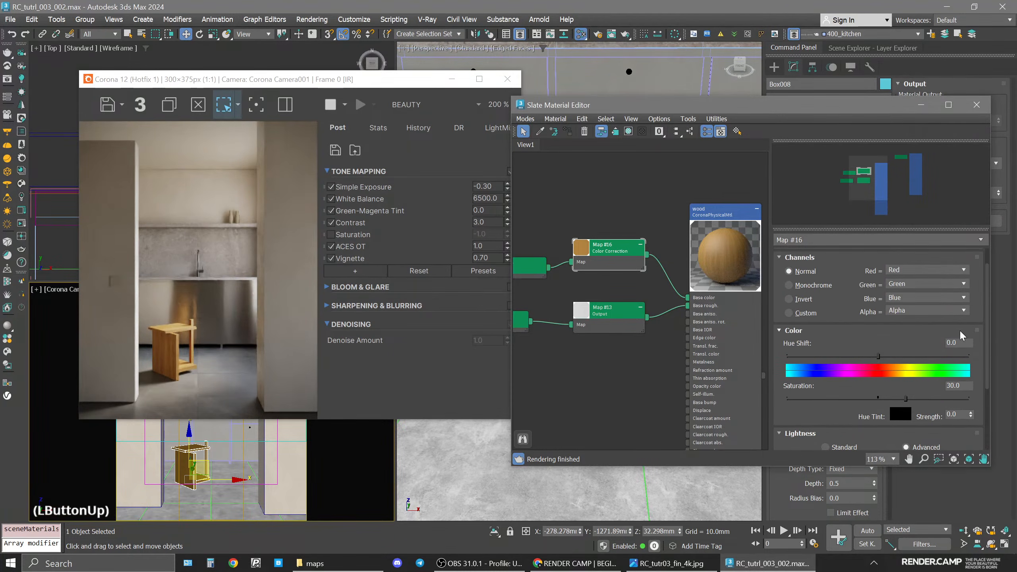
pyautogui.doubleClick(956, 343)
pyautogui.write('-2')
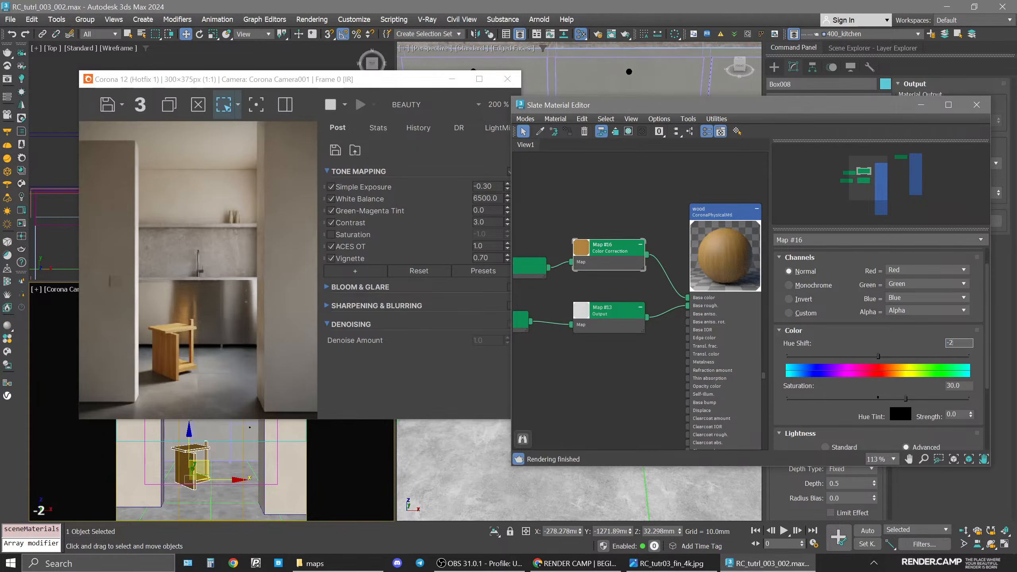
pyautogui.press('Return')
pyautogui.click(655, 560)
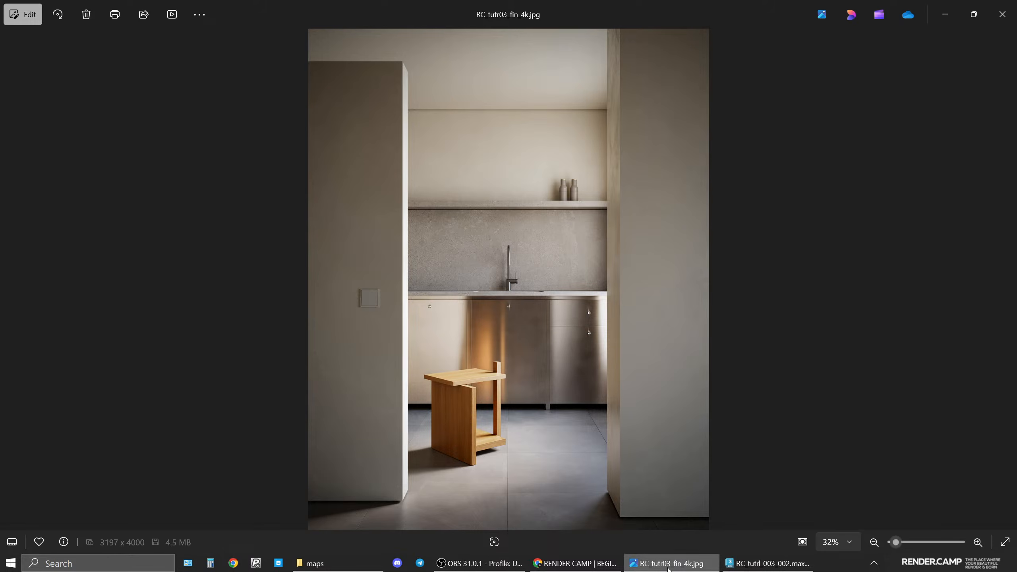
pyautogui.click(667, 563)
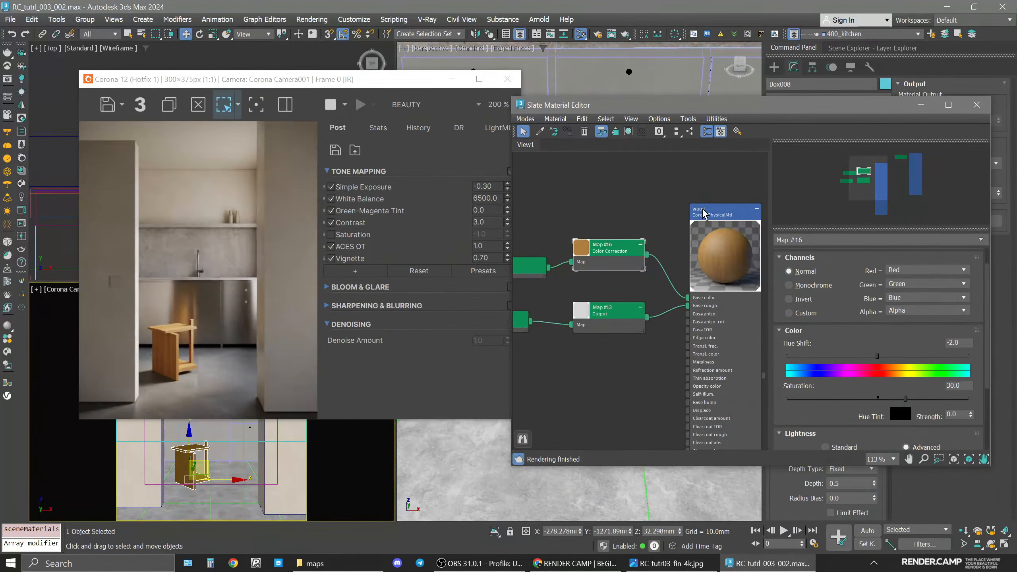
# Lower the wood material's Base color map amount, trying 80 and 50 before setting it to 40.
pyautogui.click(710, 217)
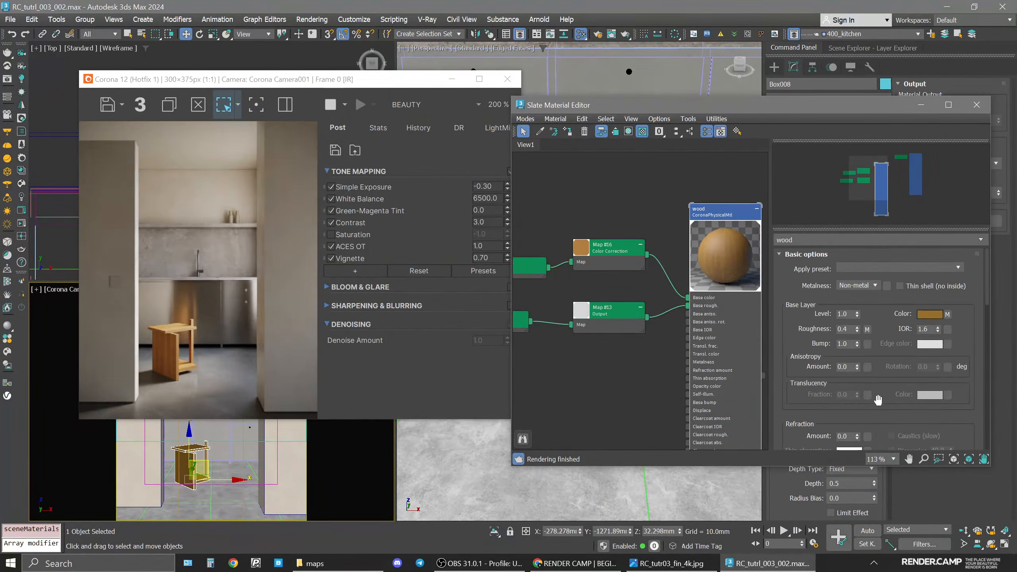
pyautogui.moveTo(893, 412); pyautogui.dragTo(894, 235)
pyautogui.doubleClick(853, 350)
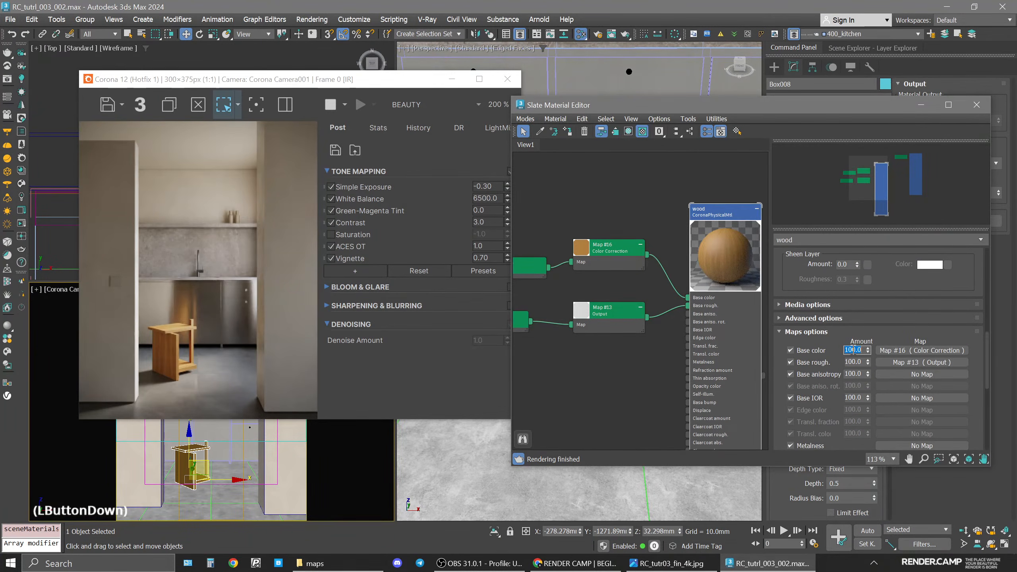
pyautogui.write('80')
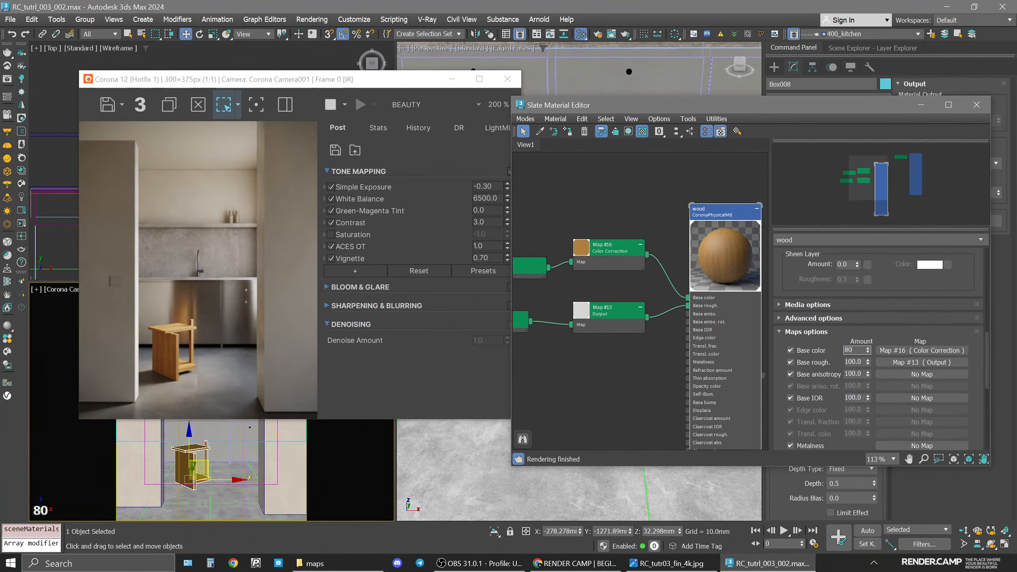
pyautogui.press('Return')
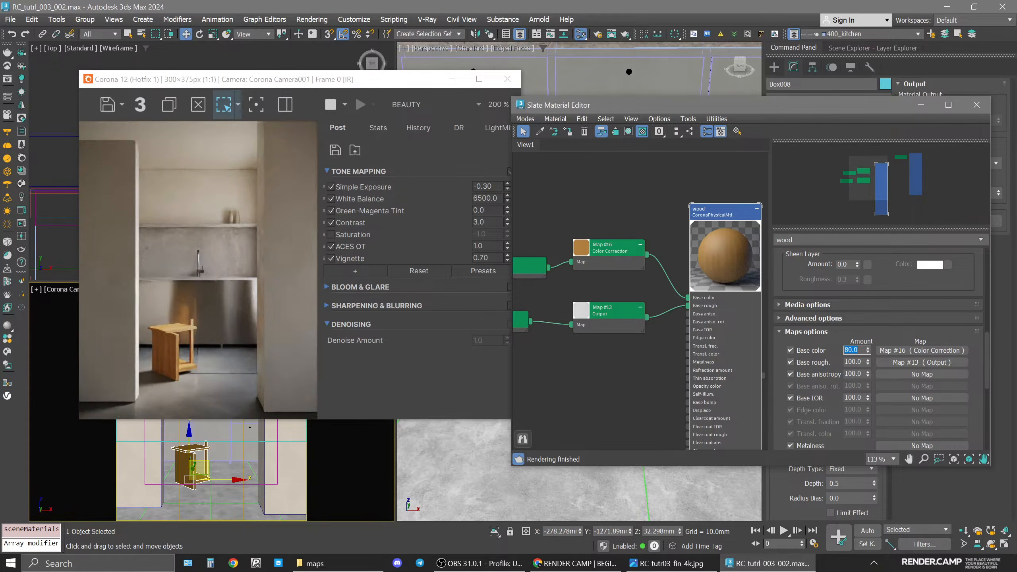
pyautogui.write('50')
pyautogui.press('Return')
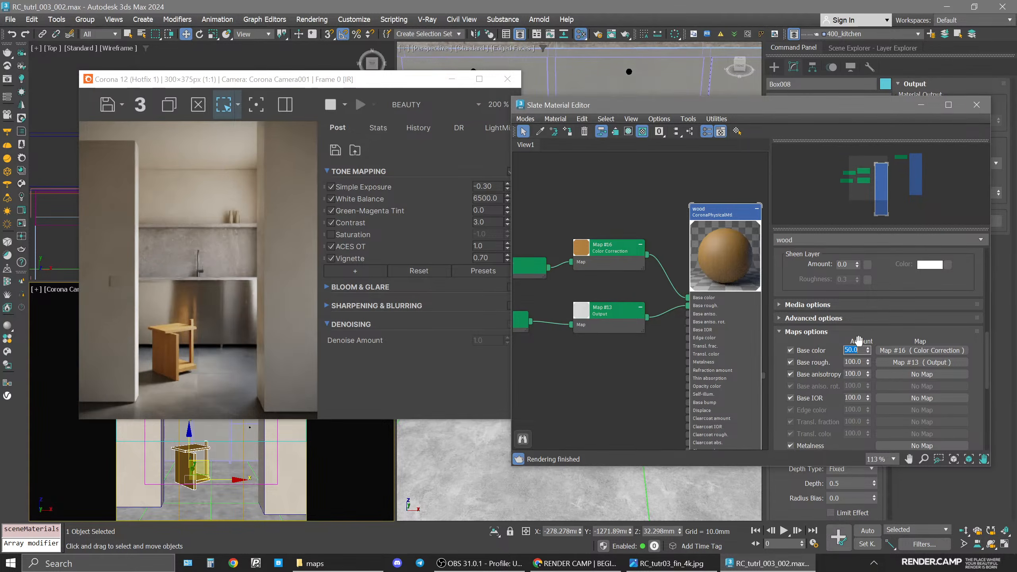
pyautogui.write('40')
pyautogui.press('Return')
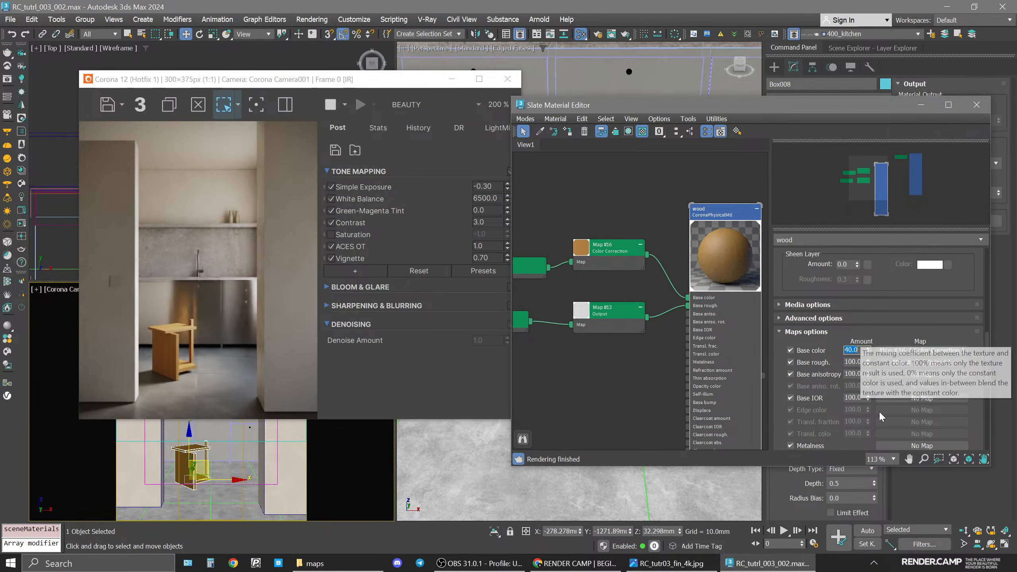
# Clear all wood material and map nodes from the Slate material view.
pyautogui.click(614, 384)
pyautogui.scroll(-4, 617, 381)
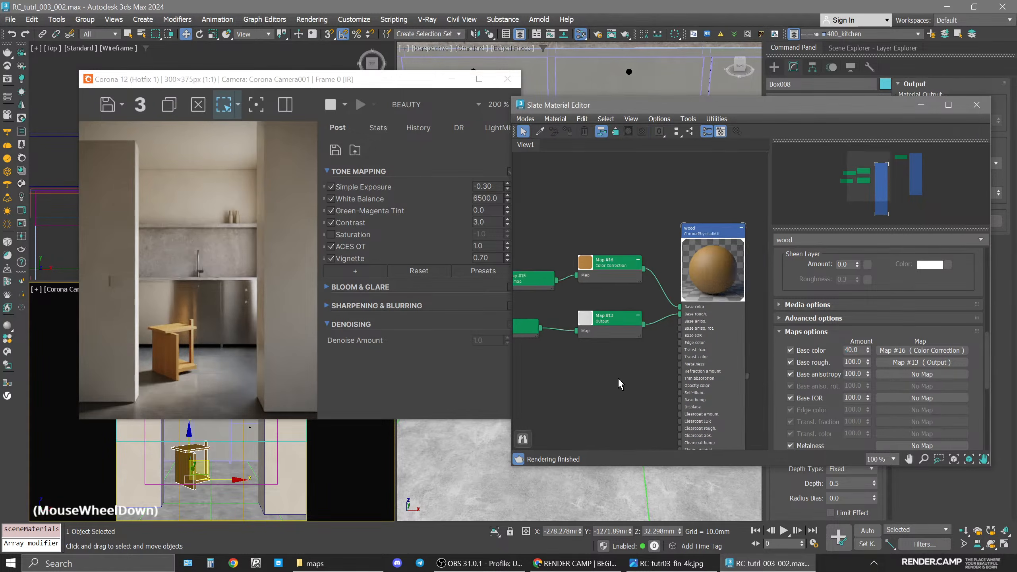
pyautogui.scroll(-3, 671, 358)
pyautogui.moveTo(666, 356); pyautogui.dragTo(617, 290, button='middle')
pyautogui.scroll(-5, 620, 294)
pyautogui.moveTo(567, 211); pyautogui.dragTo(684, 350)
pyautogui.press('Delete')
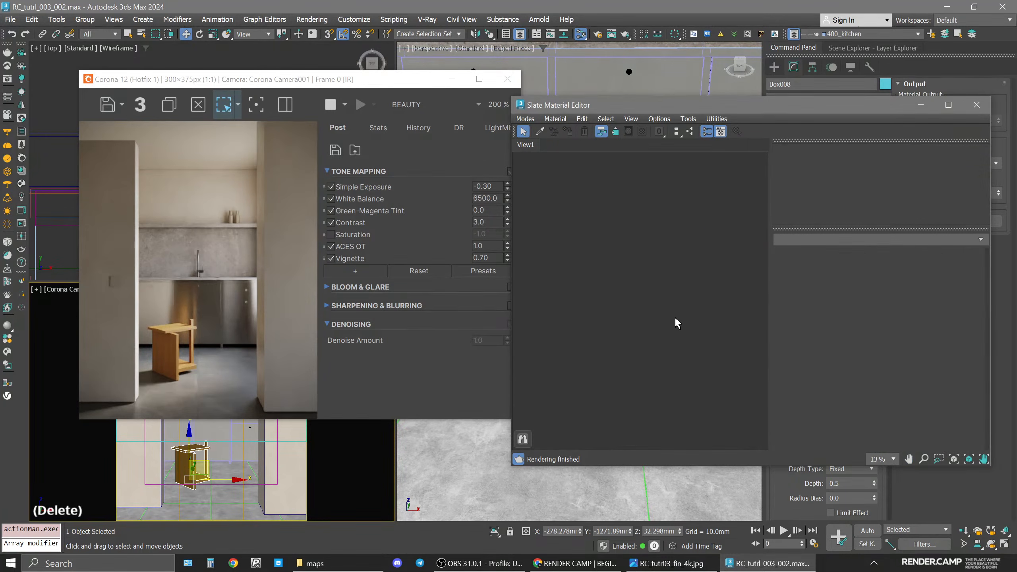
# Rearrange the render and material editor windows and pick the shelf bottles' base_000 material from the camera view.
pyautogui.click(674, 317)
pyautogui.moveTo(604, 110); pyautogui.dragTo(649, 115)
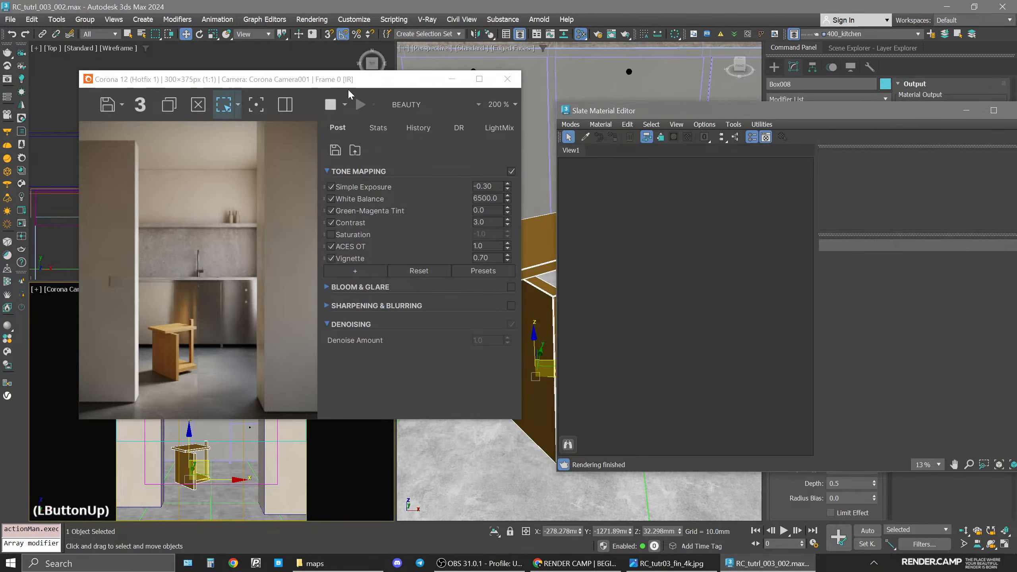
pyautogui.moveTo(348, 85); pyautogui.dragTo(549, 91)
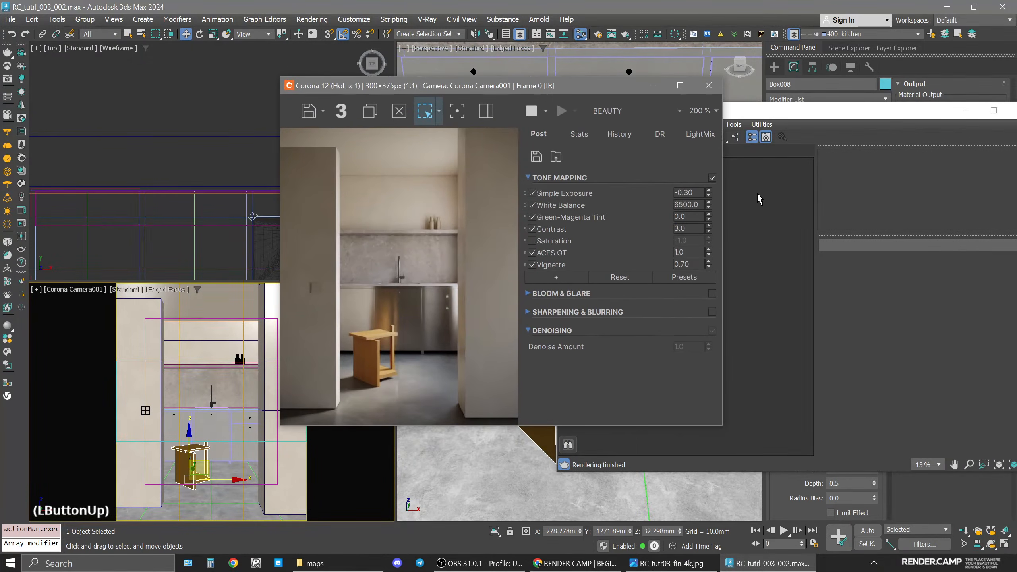
pyautogui.click(760, 199)
pyautogui.click(585, 137)
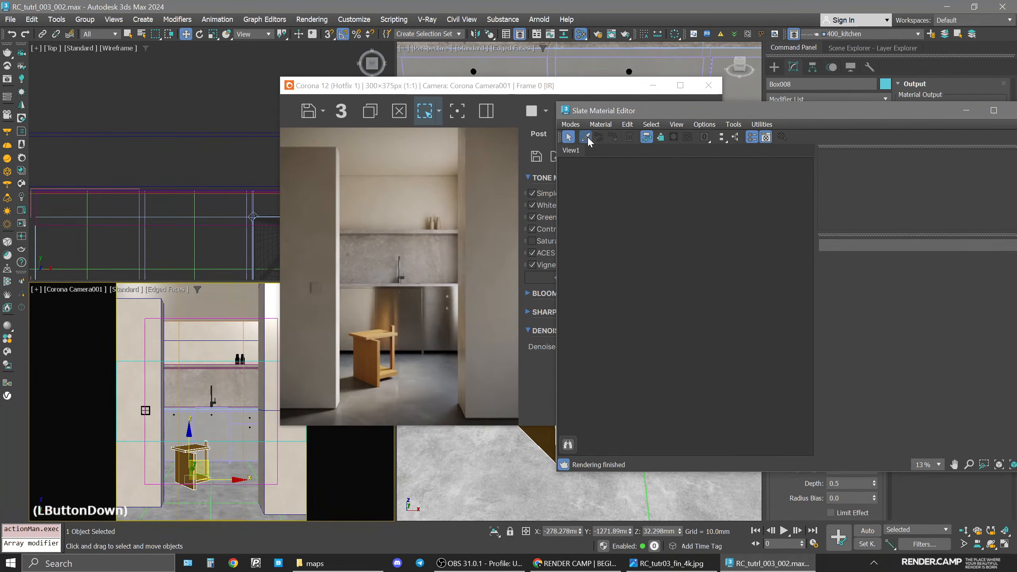
pyautogui.click(243, 361)
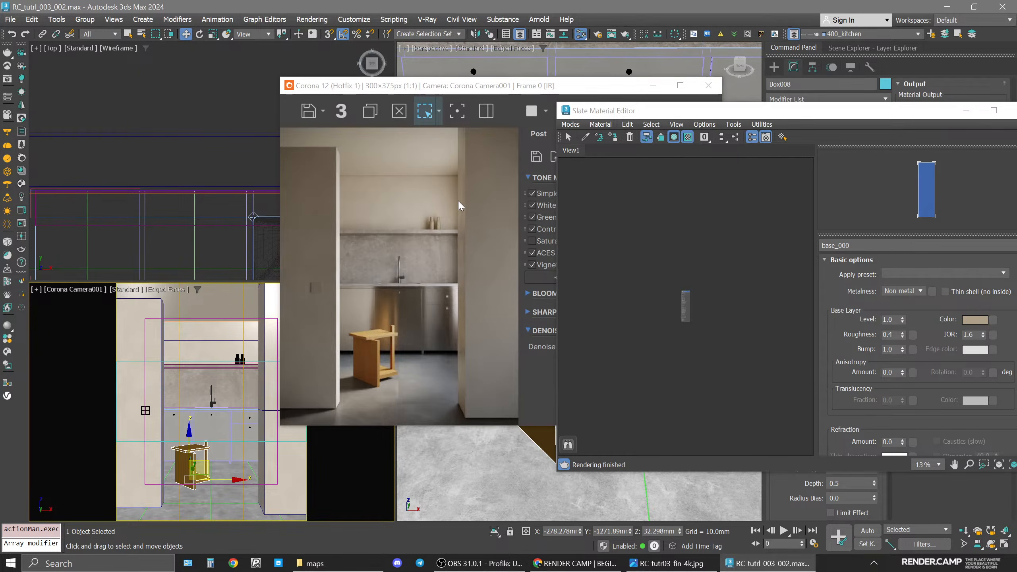
pyautogui.moveTo(472, 91); pyautogui.dragTo(259, 84)
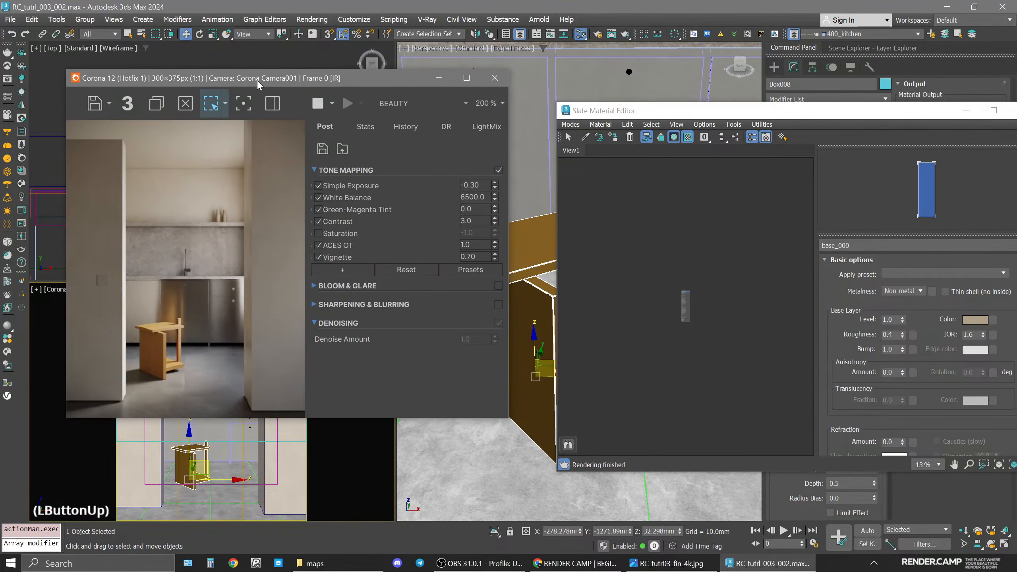
# Bring decor.png from the maps folder into the Slate view as a bitmap node beside the base_000 material.
pyautogui.click(723, 369)
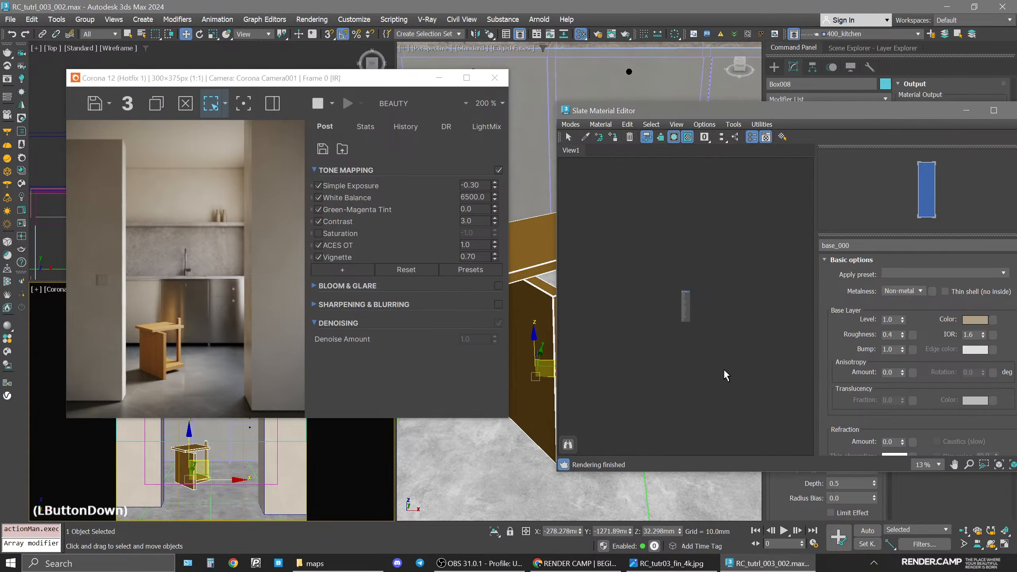
pyautogui.scroll(5, 723, 369)
pyautogui.moveTo(637, 334); pyautogui.dragTo(728, 233, button='middle')
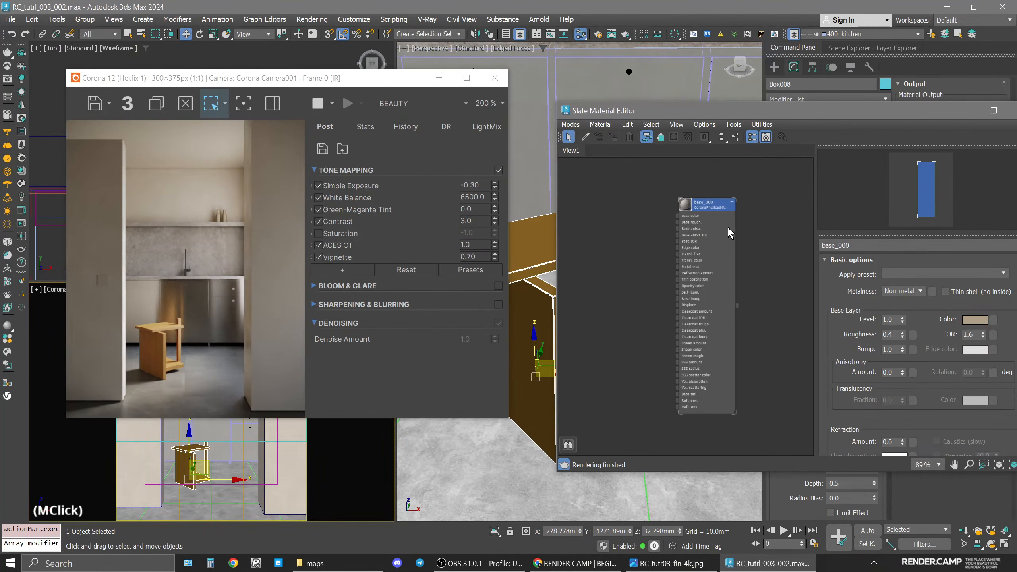
pyautogui.click(696, 207)
pyautogui.scroll(3, 697, 209)
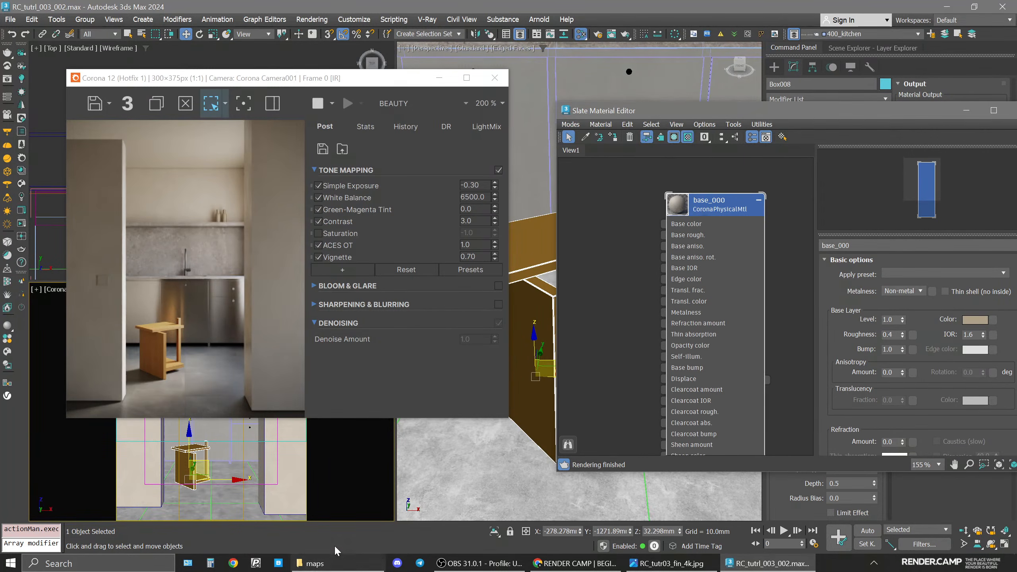
pyautogui.click(311, 563)
pyautogui.moveTo(292, 324); pyautogui.dragTo(601, 256)
pyautogui.click(387, 92)
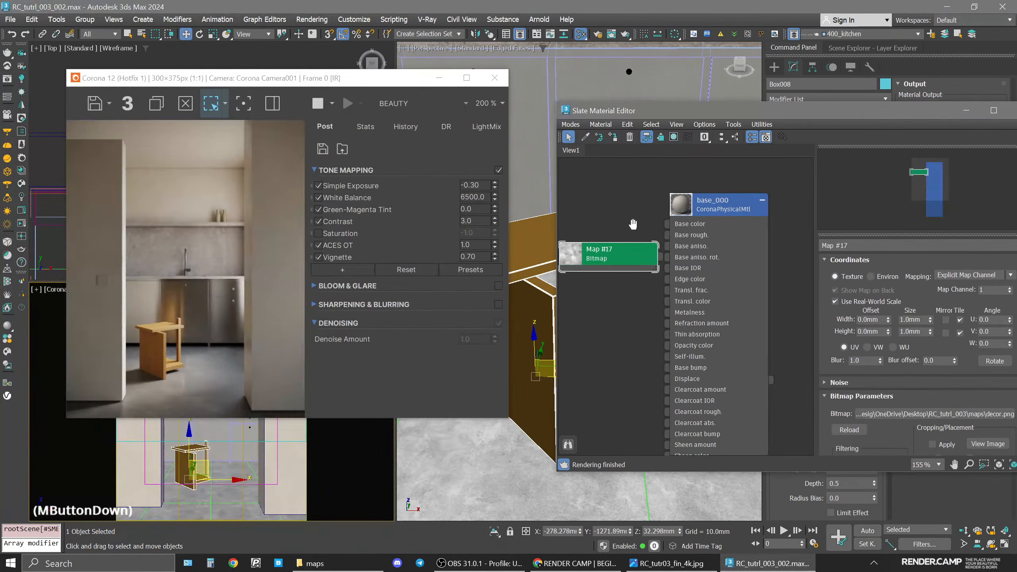
pyautogui.moveTo(651, 276); pyautogui.dragTo(717, 277, button='middle')
pyautogui.moveTo(718, 276); pyautogui.dragTo(690, 252)
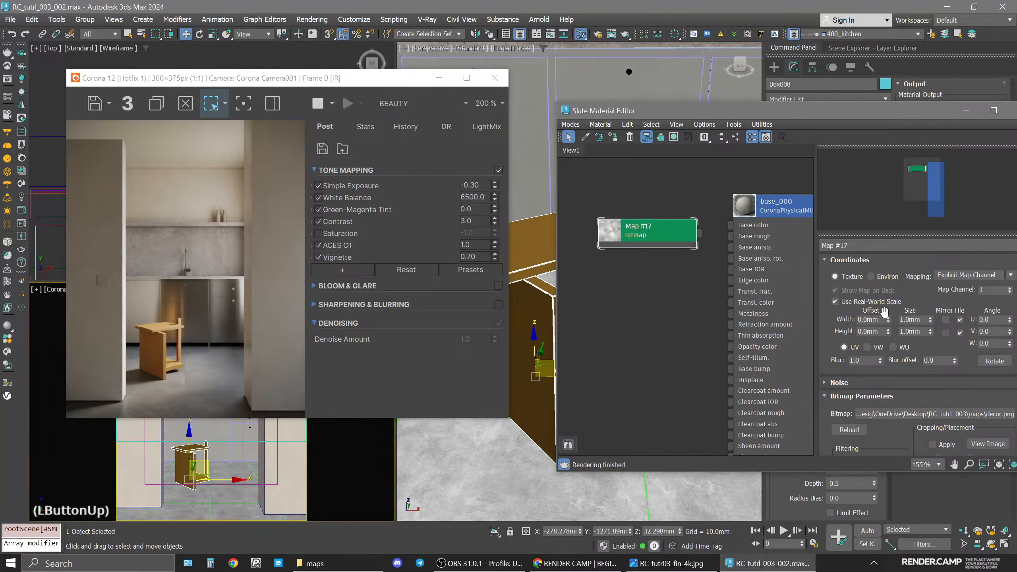
# Turn off real-world scale on the decor.png bitmap, connect it to base_000's Base rough. input and frame the bottles in the camera view.
pyautogui.click(852, 303)
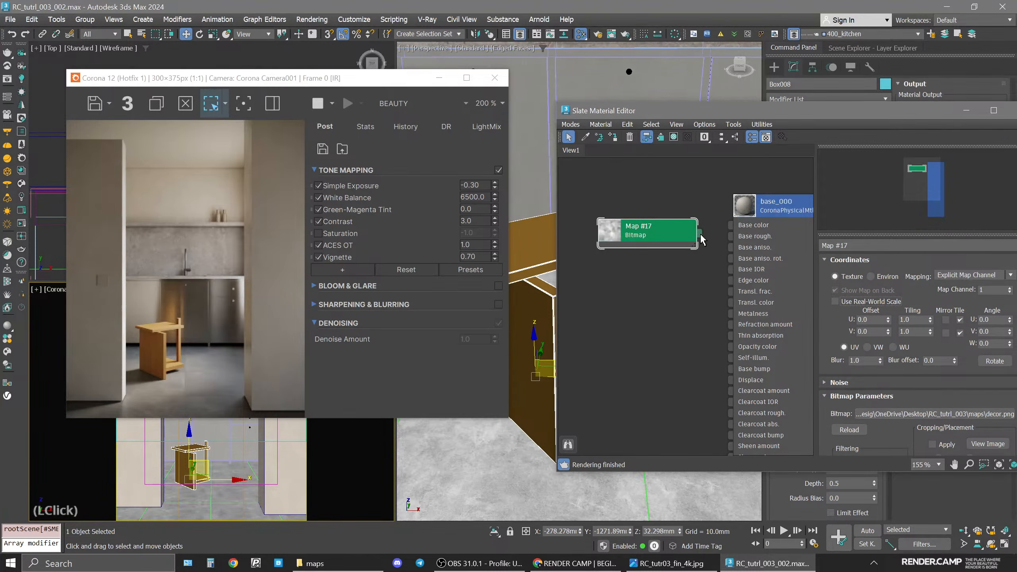
pyautogui.moveTo(701, 236); pyautogui.dragTo(745, 236)
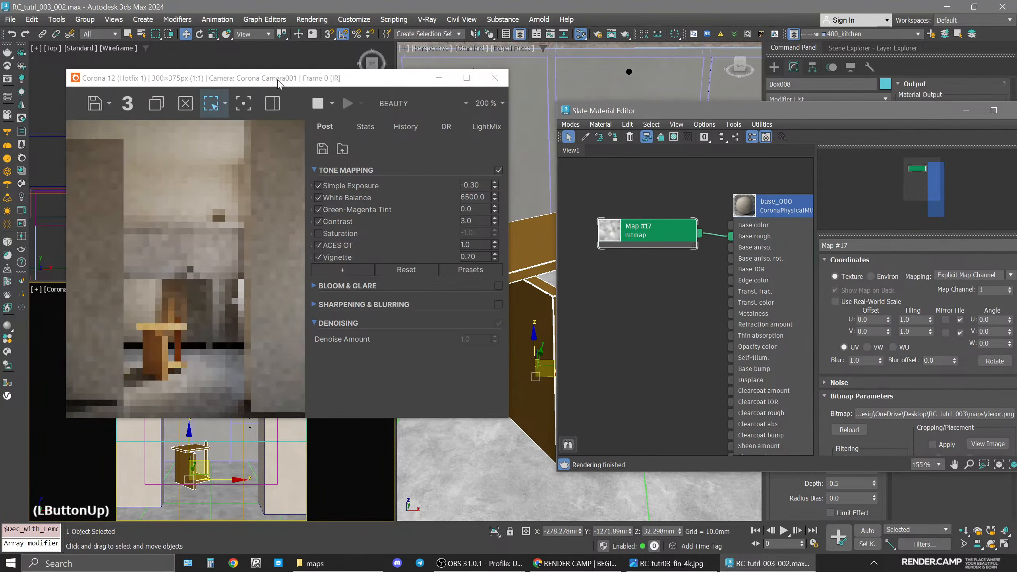
pyautogui.moveTo(279, 84); pyautogui.dragTo(515, 94)
pyautogui.click(36, 289)
pyautogui.click(164, 436)
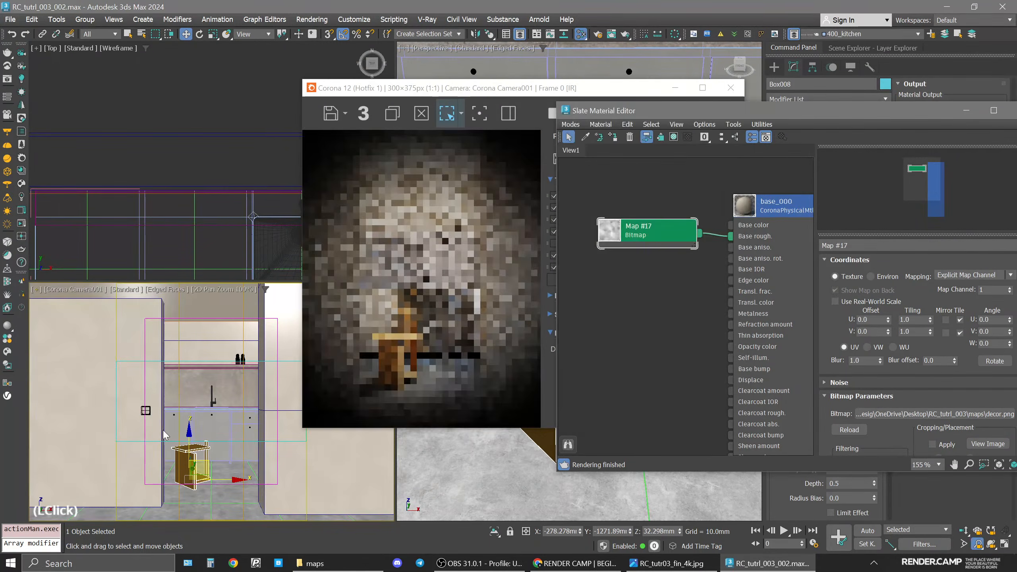
pyautogui.scroll(8, 165, 436)
pyautogui.moveTo(164, 436); pyautogui.dragTo(231, 409, button='middle')
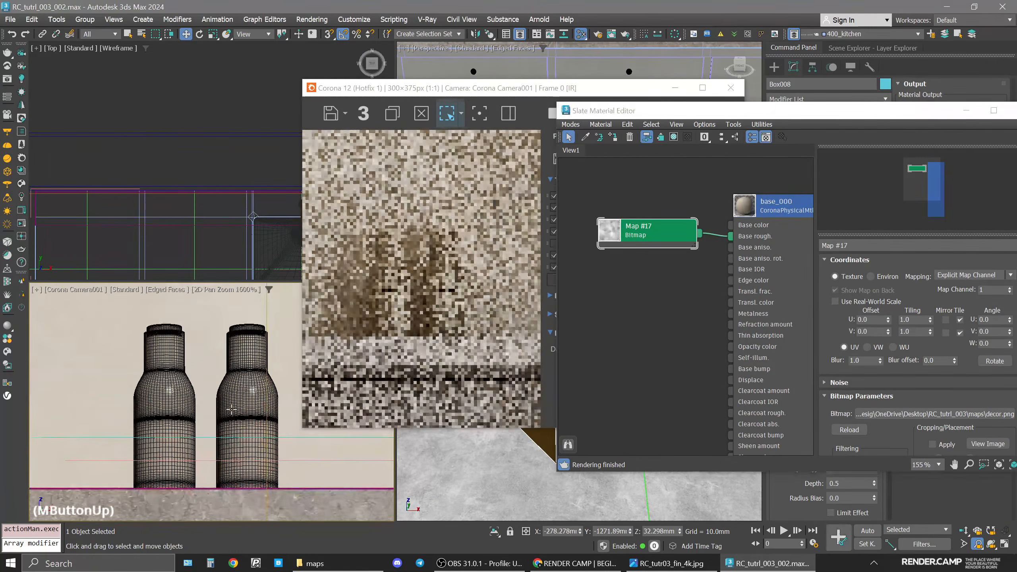
# Try the decor.png bitmap as base_000's Base color map on the bottles, then disconnect it from that input.
pyautogui.moveTo(699, 233); pyautogui.dragTo(730, 225)
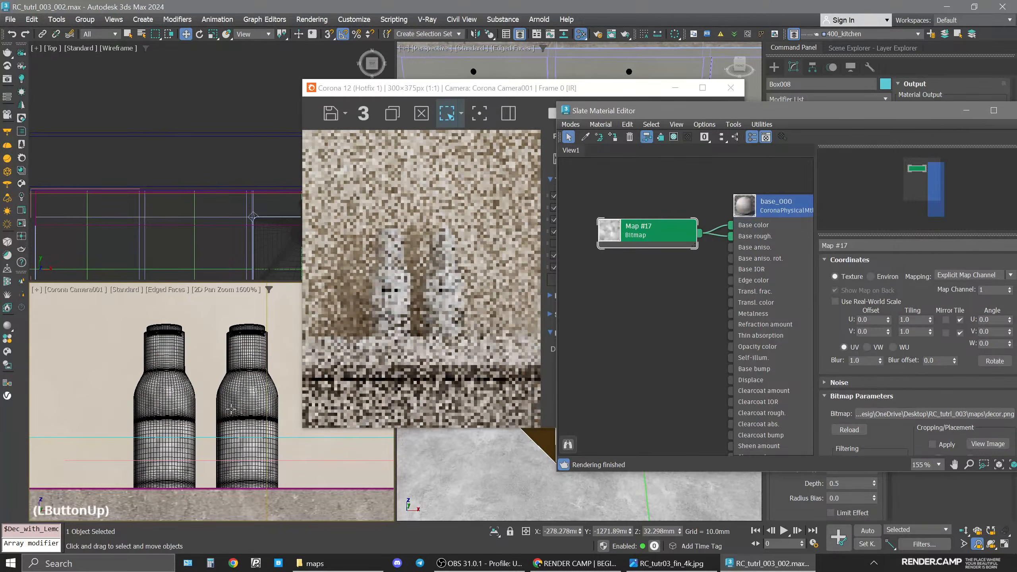
pyautogui.press('F4')
pyautogui.press('F4')
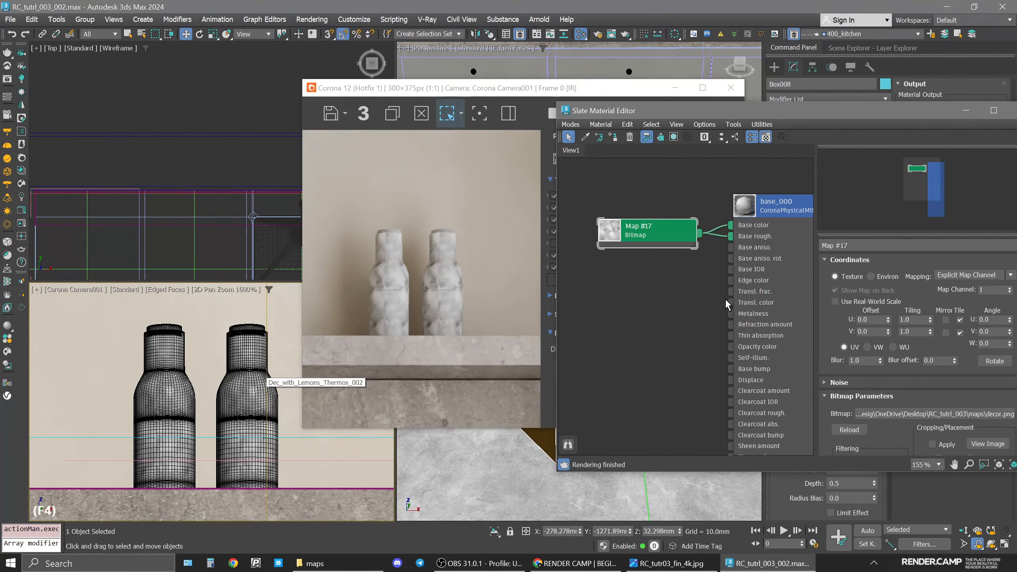
pyautogui.click(734, 222)
pyautogui.moveTo(717, 223); pyautogui.dragTo(696, 216)
pyautogui.moveTo(637, 232); pyautogui.dragTo(650, 255)
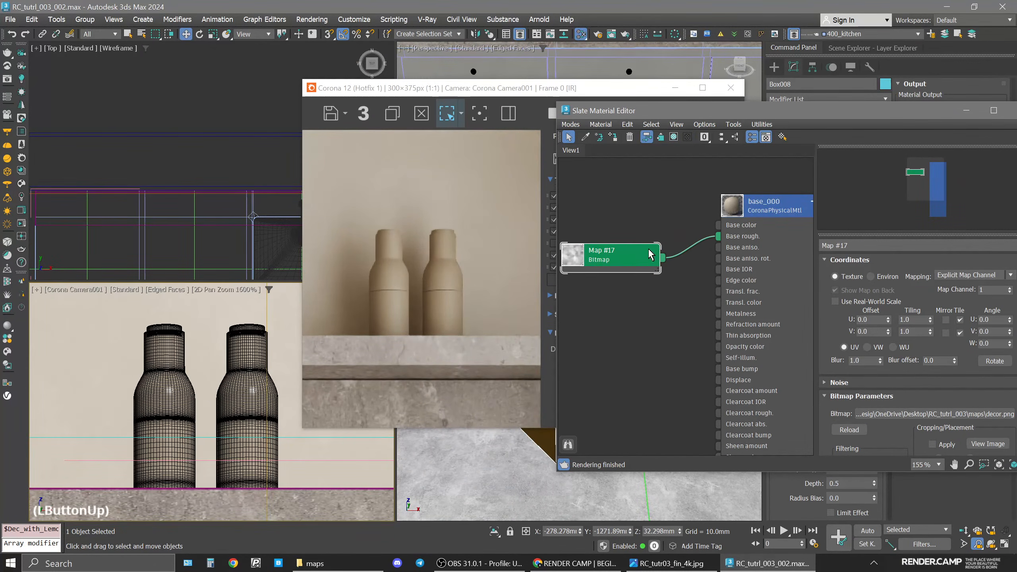
pyautogui.moveTo(571, 300); pyautogui.dragTo(572, 299, button='middle')
# Set the decor.png bitmap's U and V tiling to 2.
pyautogui.moveTo(471, 91); pyautogui.dragTo(265, 61)
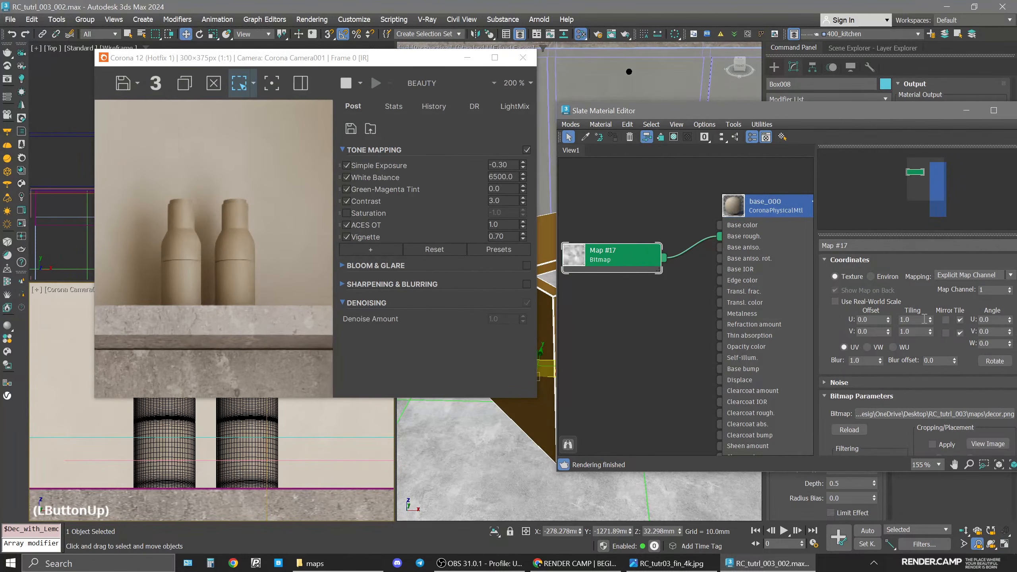
pyautogui.doubleClick(909, 320)
pyautogui.write('2')
pyautogui.press('Return')
pyautogui.doubleClick(910, 332)
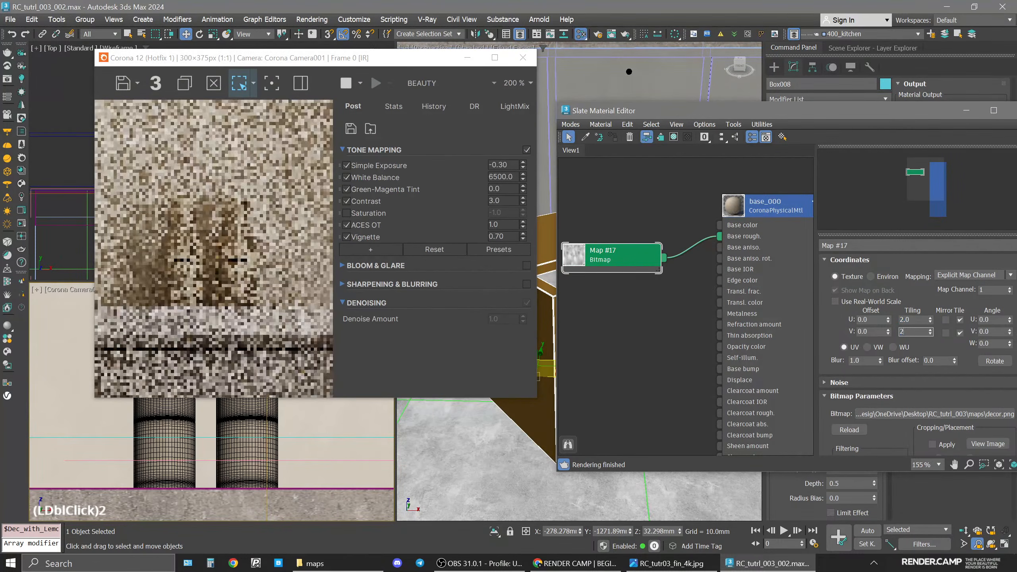
pyautogui.write('2')
pyautogui.press('Return')
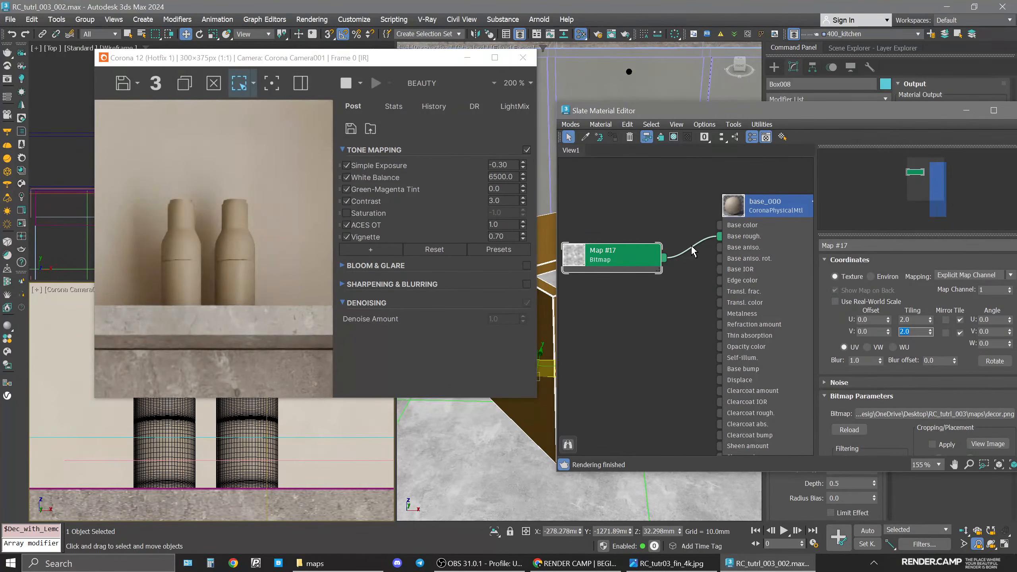
# Connect the decor.png bitmap to base_000's Base color input and set the Base color map amount to 20.
pyautogui.moveTo(665, 257); pyautogui.dragTo(720, 224)
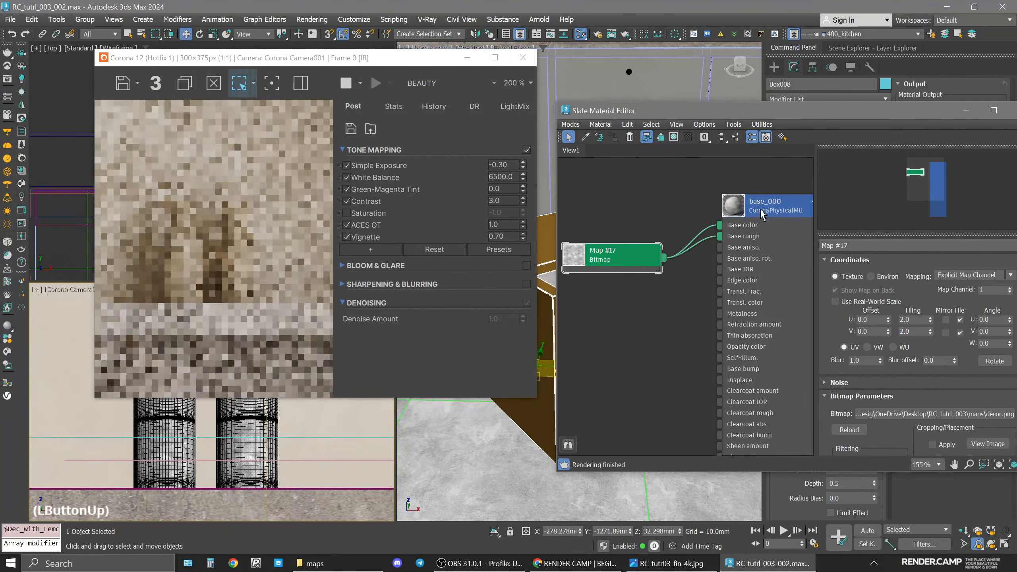
pyautogui.click(835, 351)
pyautogui.scroll(-2, 883, 353)
pyautogui.moveTo(879, 376); pyautogui.dragTo(902, 319)
pyautogui.doubleClick(901, 315)
pyautogui.click(898, 313)
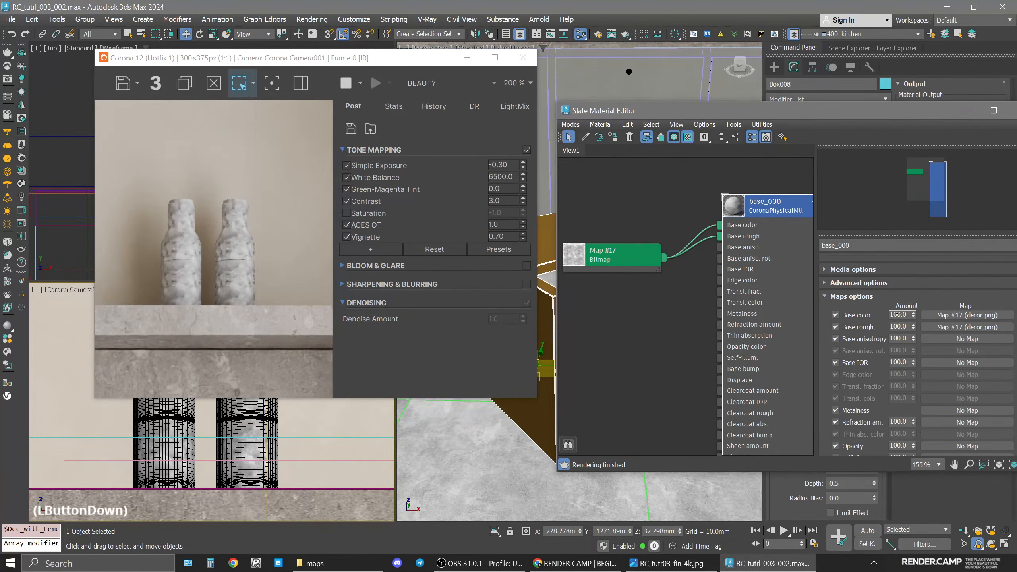
pyautogui.write('20')
pyautogui.press('Return')
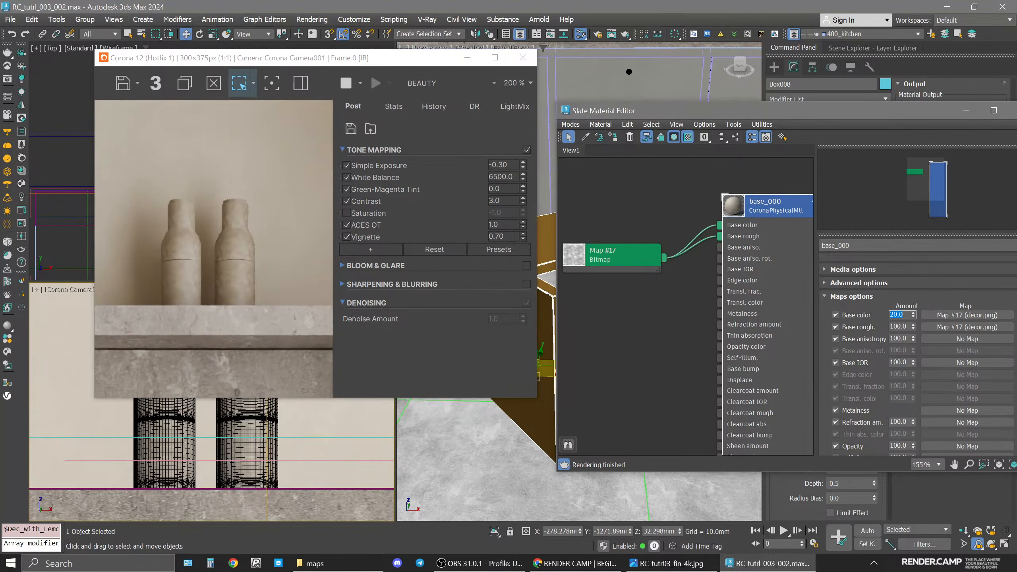
# Fine-tune base_000's Base color map amount, trying 5 and 10 before setting it to 7.
pyautogui.write('5')
pyautogui.press('Return')
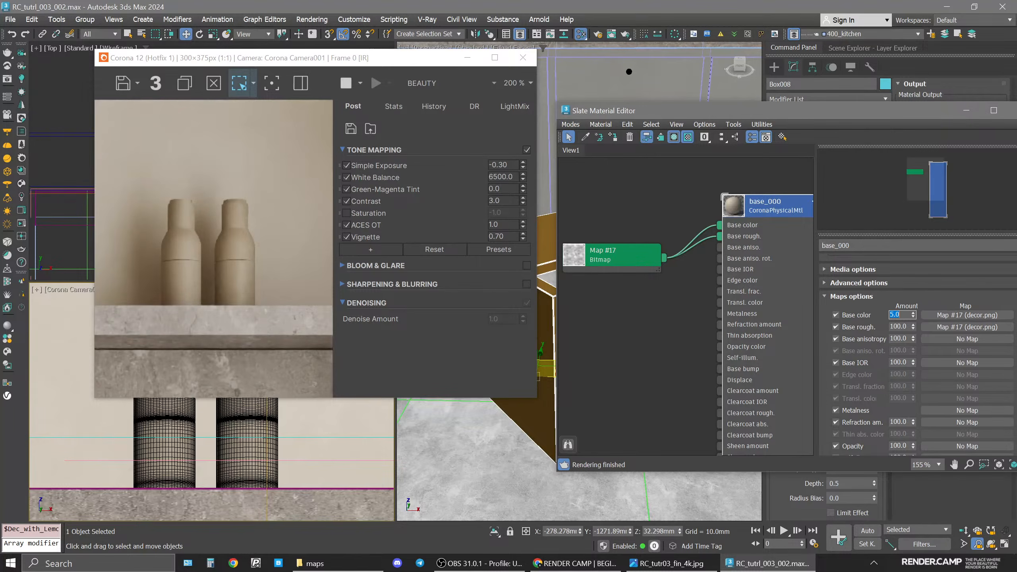
pyautogui.write('10')
pyautogui.press('Return')
pyautogui.write('7')
pyautogui.press('Return')
# Close the render window and isolate the two shelf bottles in a maximized Perspective view.
pyautogui.click(523, 57)
pyautogui.click(249, 383)
pyautogui.keyDown('ctrl'); pyautogui.click(150, 392); pyautogui.keyUp('ctrl')
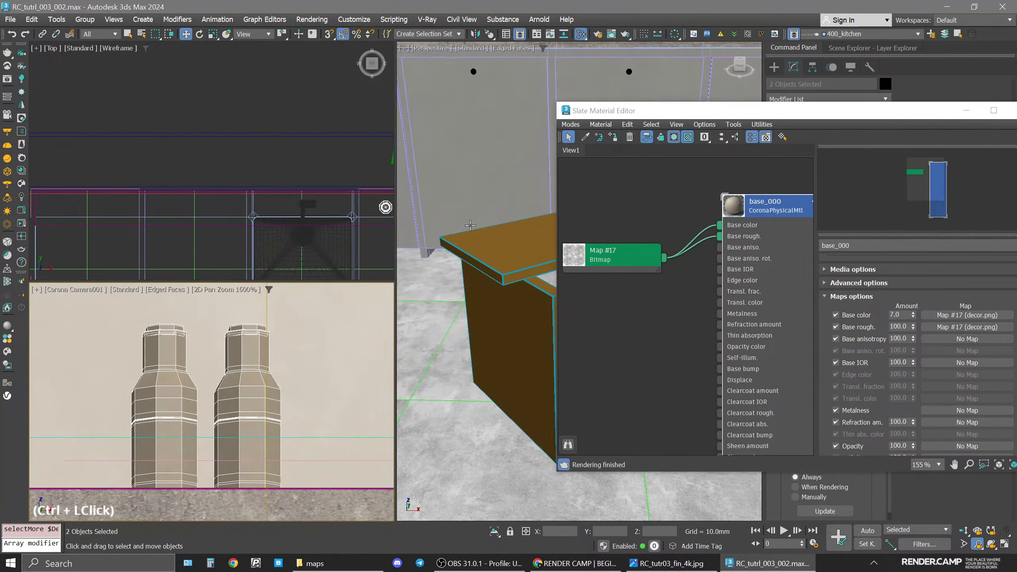
pyautogui.hotkey('alt', 'q')
pyautogui.middleClick(470, 226)
pyautogui.press('z')
pyautogui.press('space')
pyautogui.scroll(-3, 470, 225)
pyautogui.moveTo(460, 235); pyautogui.dragTo(452, 317, button='middle')
pyautogui.moveTo(880, 111); pyautogui.dragTo(821, 390)
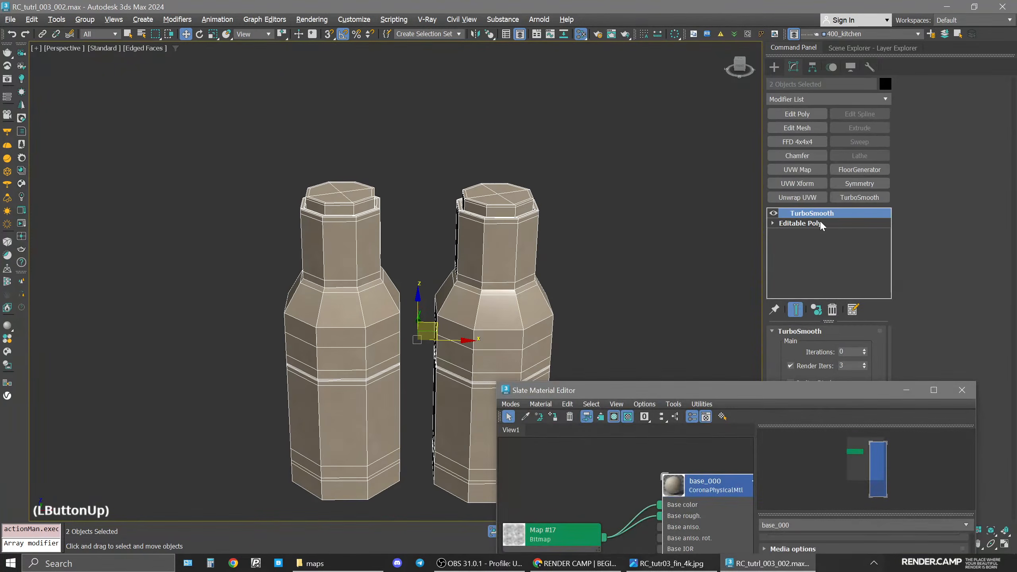
# Select all polygons of both bottles at the Editable Poly level below TurboSmooth.
pyautogui.click(820, 225)
pyautogui.press('5')
pyautogui.click(504, 194)
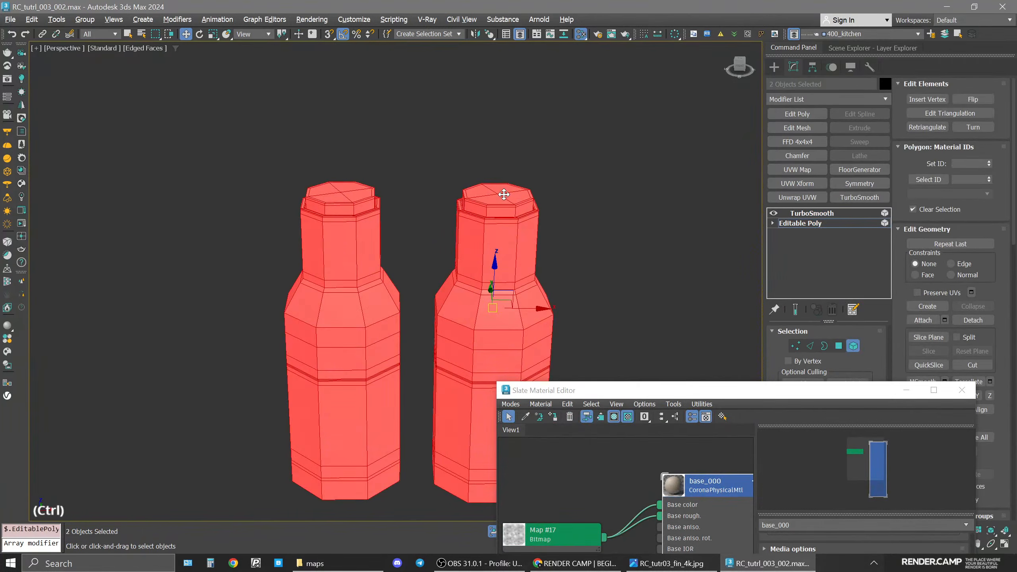
pyautogui.hotkey('ctrl', 'z')
pyautogui.click(605, 235)
pyautogui.click(505, 201)
pyautogui.press('4')
pyautogui.scroll(3, 505, 212)
pyautogui.click(504, 214)
pyautogui.hotkey('ctrl', 'z')
pyautogui.press('space')
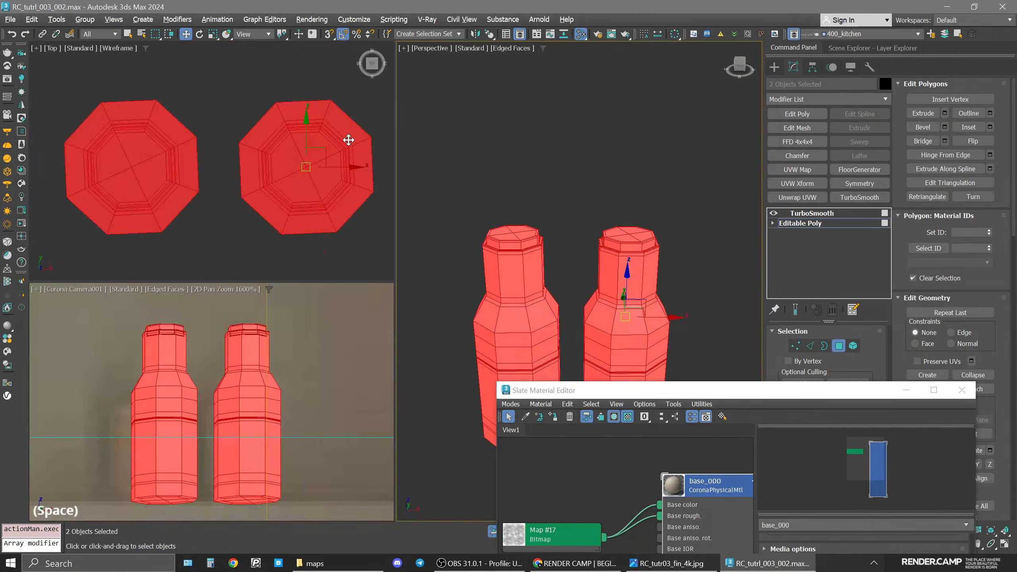
# In the Front view, narrow the polygon selection to the raised caps on top of both bottles.
pyautogui.middleClick(313, 142)
pyautogui.press('f')
pyautogui.press('space')
pyautogui.scroll(-5, 472, 230)
pyautogui.moveTo(472, 230); pyautogui.dragTo(447, 340, button='middle')
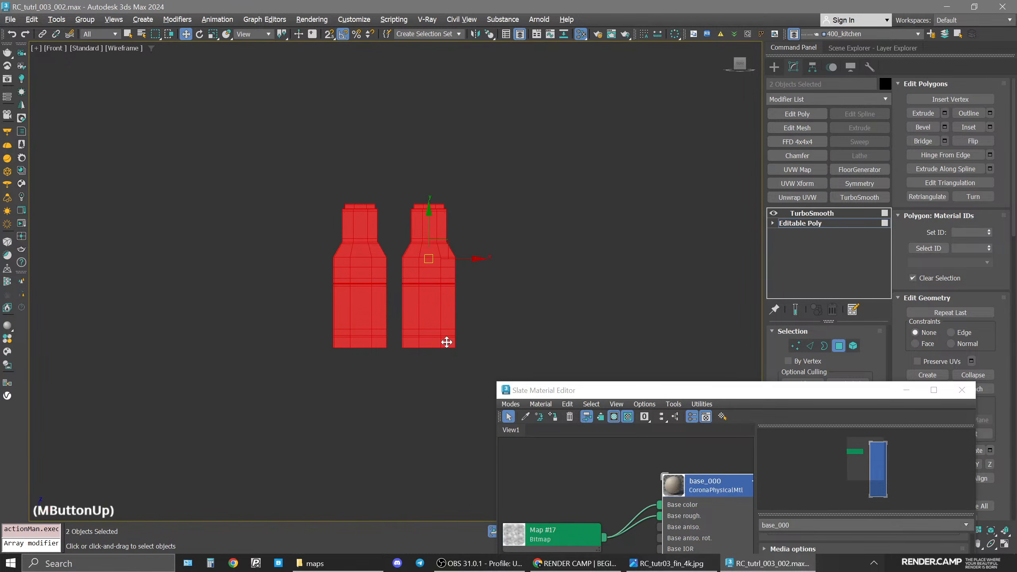
pyautogui.keyDown('alt'); pyautogui.moveTo(480, 364); pyautogui.dragTo(264, 224); pyautogui.keyUp('alt')
pyautogui.scroll(4, 405, 202)
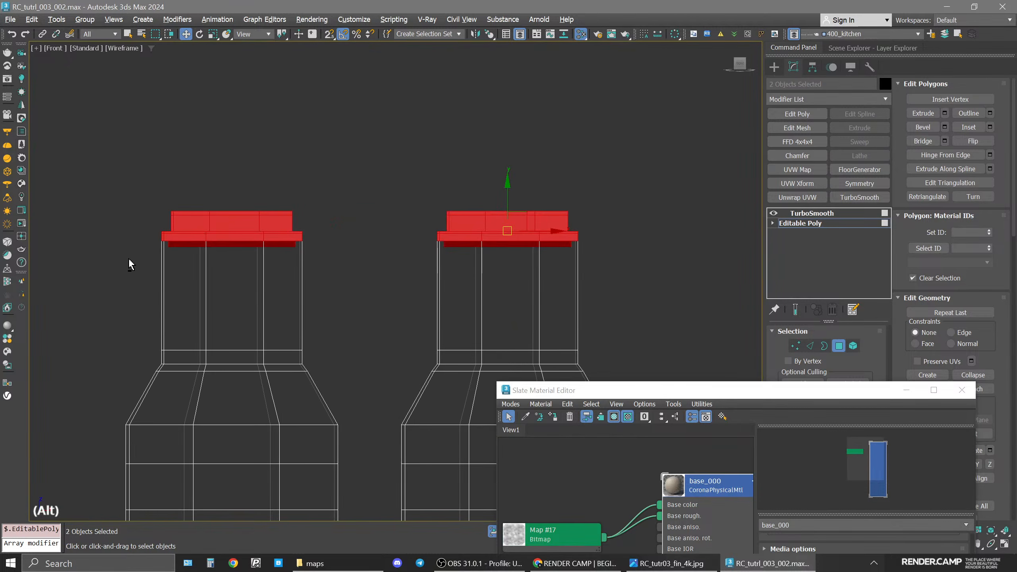
pyautogui.keyDown('alt'); pyautogui.moveTo(129, 257); pyautogui.dragTo(673, 242); pyautogui.keyUp('alt')
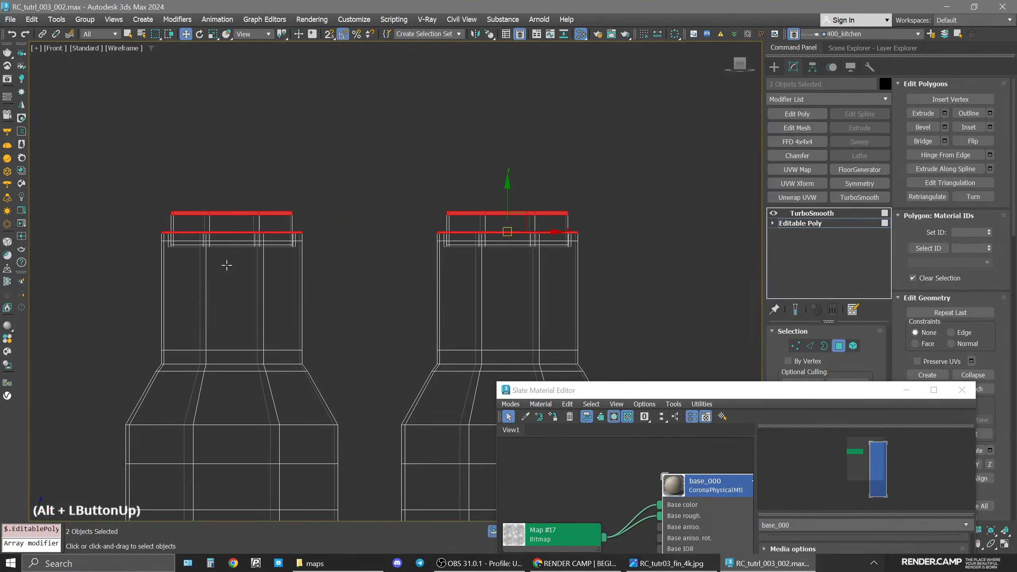
pyautogui.keyDown('alt'); pyautogui.moveTo(113, 281); pyautogui.dragTo(735, 233); pyautogui.keyUp('alt')
pyautogui.keyDown('ctrl'); pyautogui.moveTo(87, 188); pyautogui.dragTo(642, 221); pyautogui.keyUp('ctrl')
# Clone the base_000 material node in the Slate view and end the isolation of the bottles.
pyautogui.press('space')
pyautogui.middleClick(590, 199)
pyautogui.press('space')
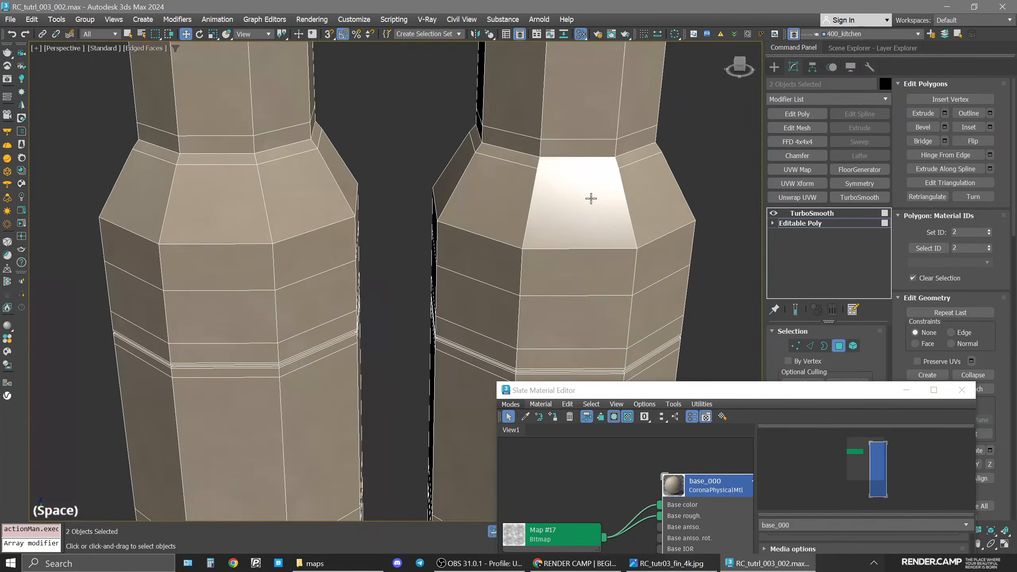
pyautogui.scroll(-4, 588, 196)
pyautogui.moveTo(587, 196); pyautogui.dragTo(573, 236, button='middle')
pyautogui.moveTo(597, 391); pyautogui.dragTo(604, 119)
pyautogui.scroll(-3, 683, 263)
pyautogui.middleClick(661, 224)
pyautogui.keyDown('shift'); pyautogui.moveTo(662, 224); pyautogui.dragTo(600, 312); pyautogui.keyUp('shift')
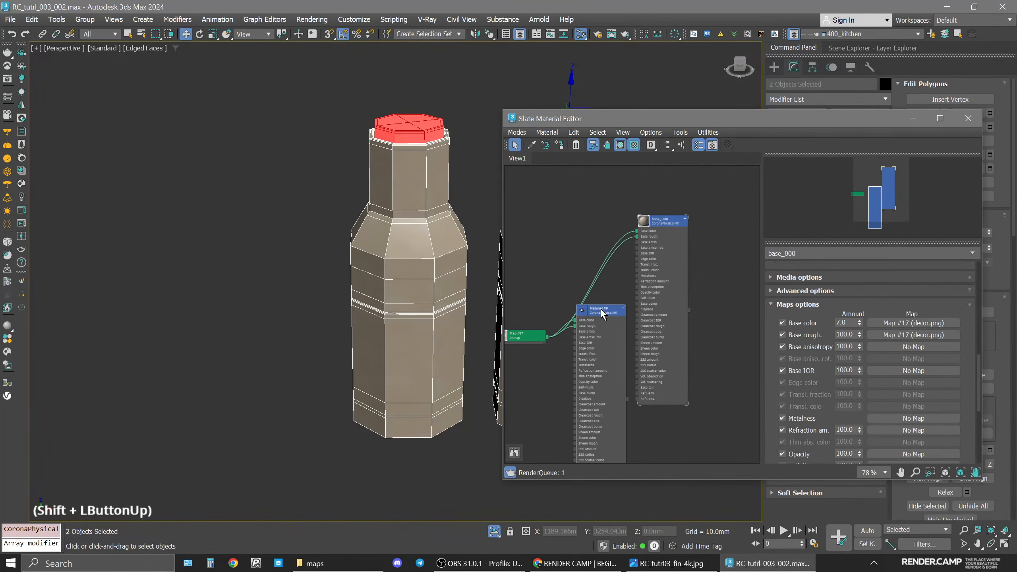
pyautogui.click(494, 531)
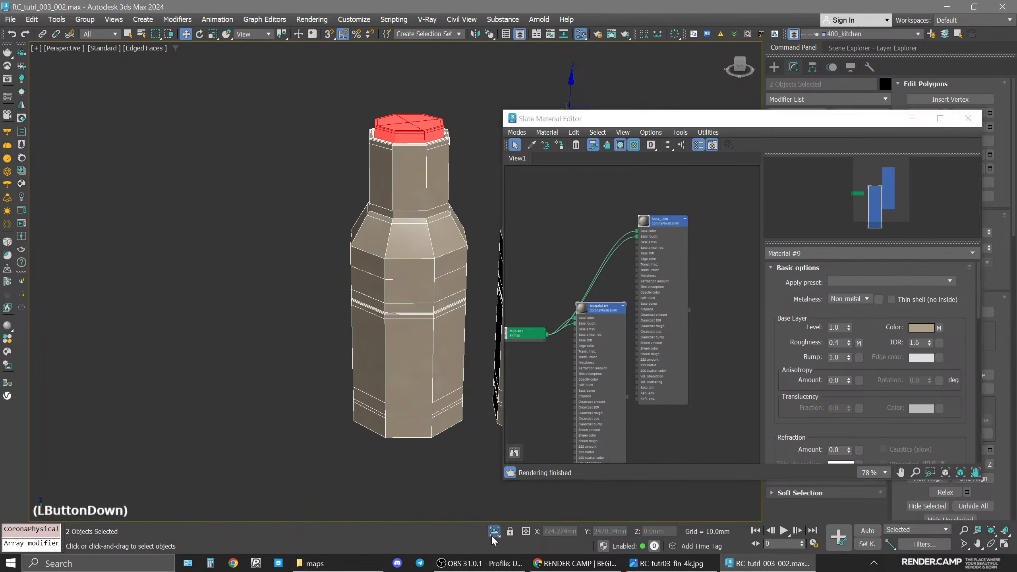
# Rename the cloned material dec2 and assign it to the selected cap polygons.
pyautogui.moveTo(620, 280); pyautogui.dragTo(642, 192, button='middle')
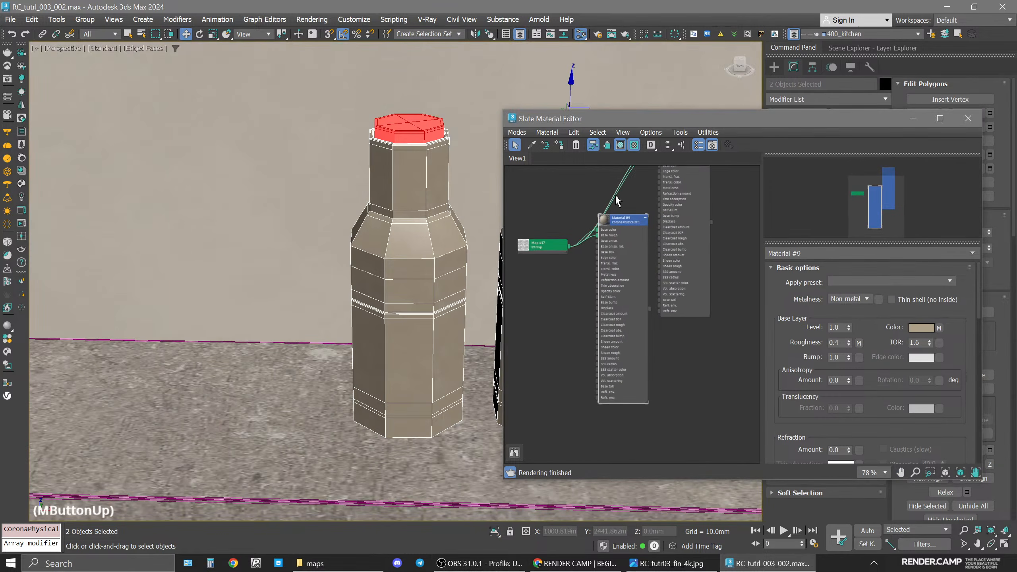
pyautogui.moveTo(718, 187); pyautogui.dragTo(719, 202, button='middle')
pyautogui.scroll(4, 669, 254)
pyautogui.click(669, 254)
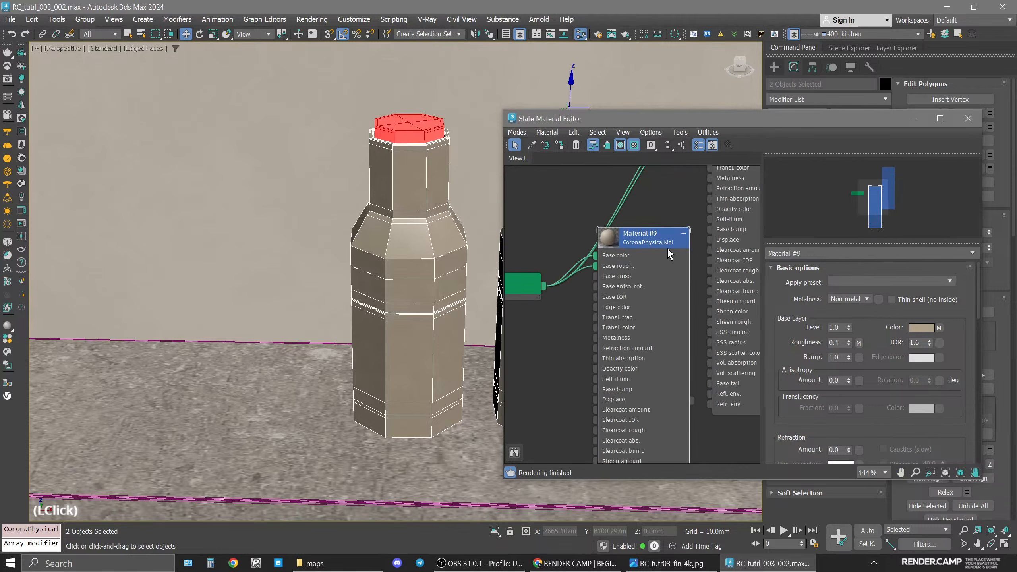
pyautogui.click(808, 254)
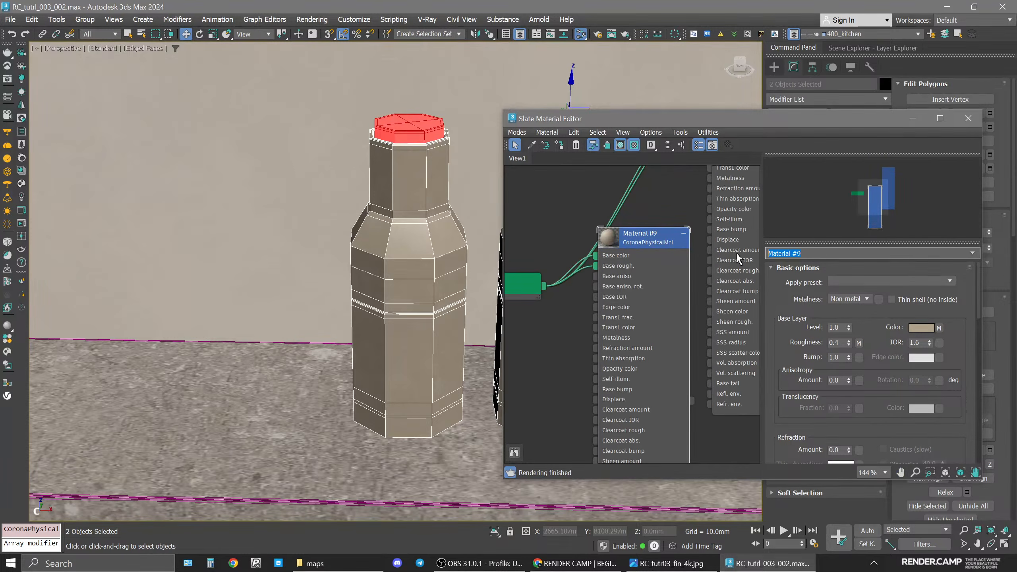
pyautogui.write('co')
pyautogui.press('BackSpace')
pyautogui.press('BackSpace')
pyautogui.write('dec2')
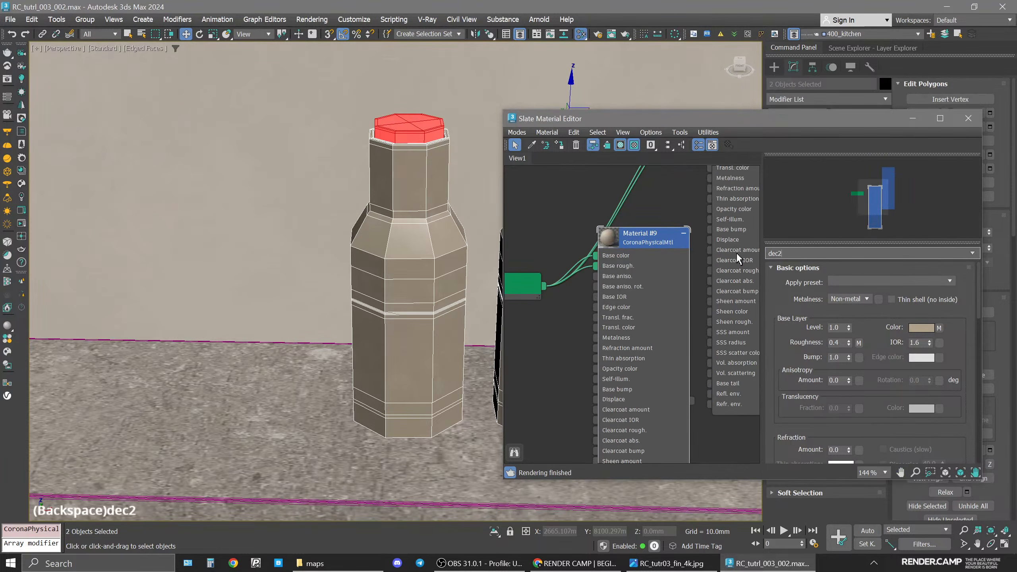
pyautogui.press('Return')
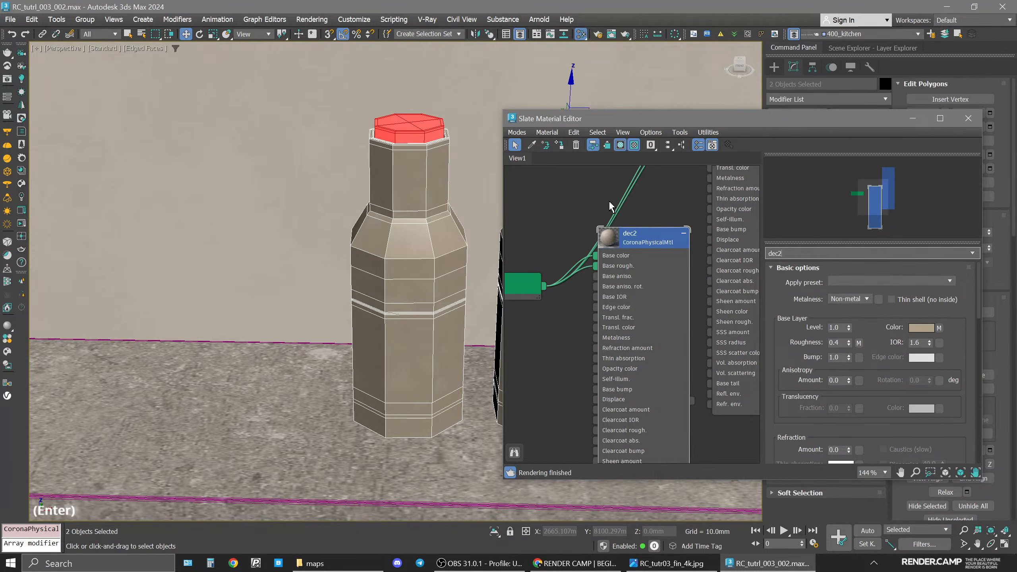
pyautogui.click(560, 146)
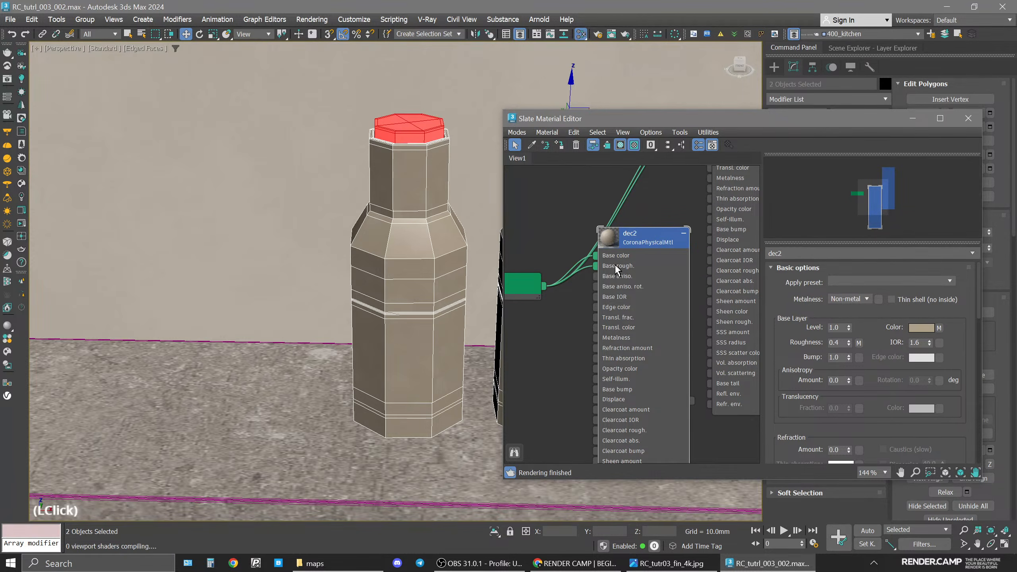
# Adjust the dec2 material's base colour to saturation 125 and value 150.
pyautogui.click(922, 328)
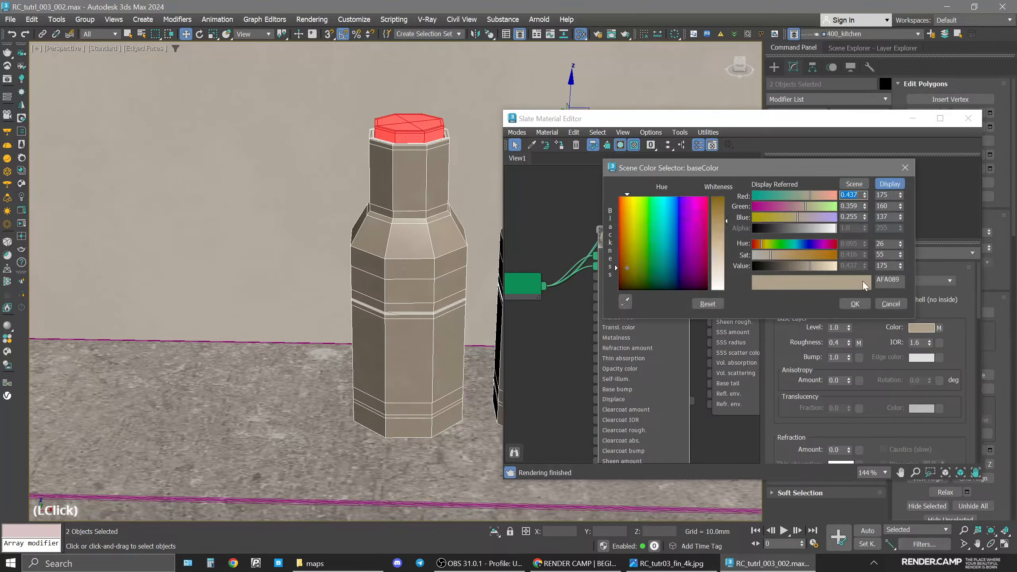
pyautogui.doubleClick(883, 255)
pyautogui.write('125')
pyautogui.press('Return')
pyautogui.click(892, 266)
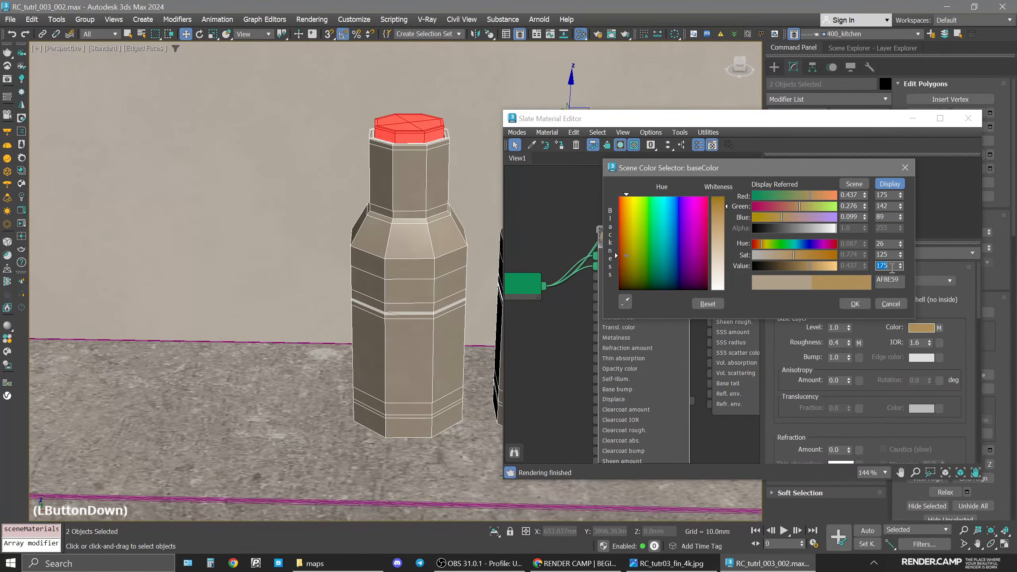
pyautogui.write('150')
pyautogui.press('Return')
pyautogui.click(855, 303)
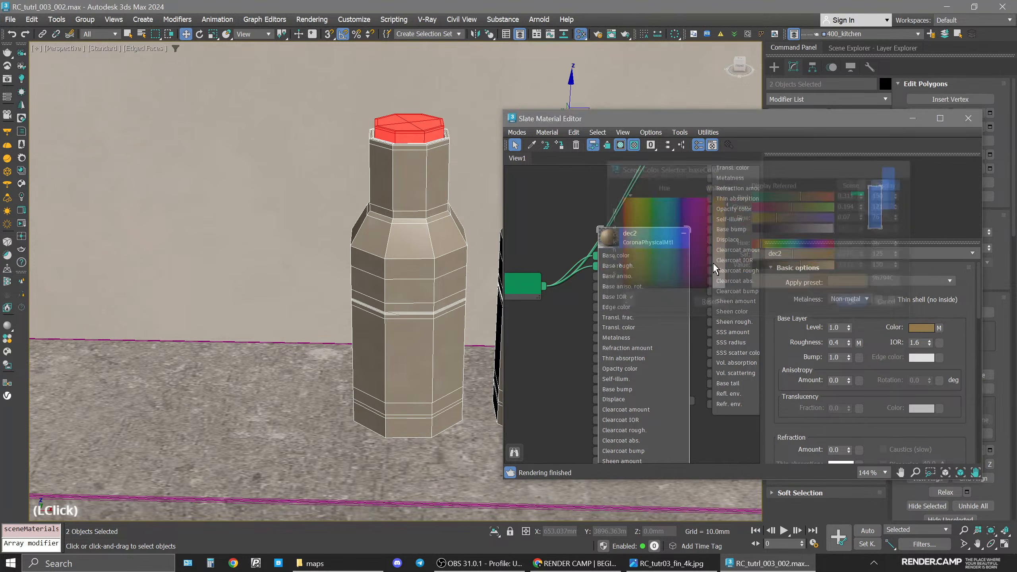
# Start the interactive render of the camera view and return both bottles to the TurboSmooth level.
pyautogui.middleClick(327, 211)
pyautogui.press('space')
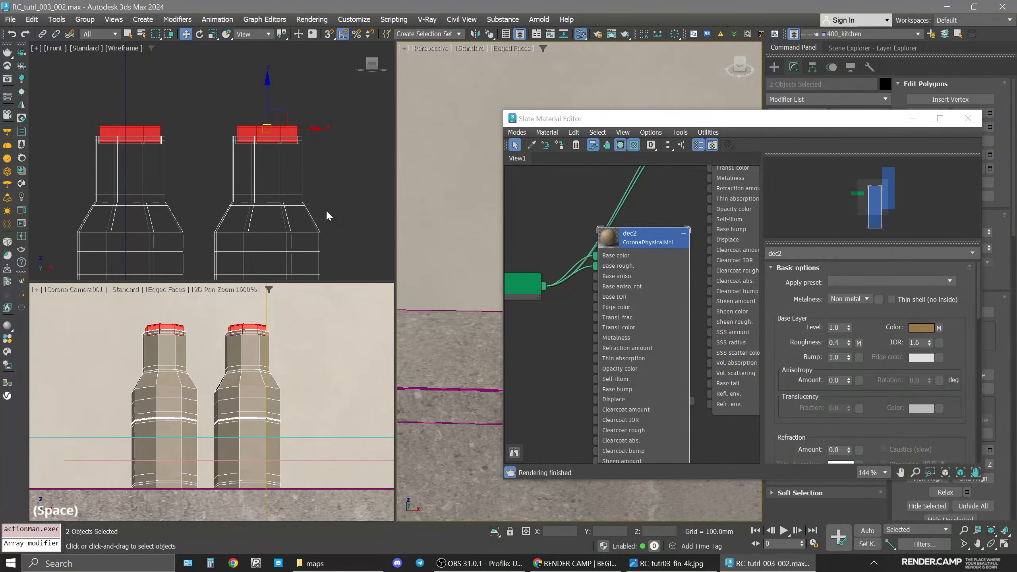
pyautogui.click(21, 225)
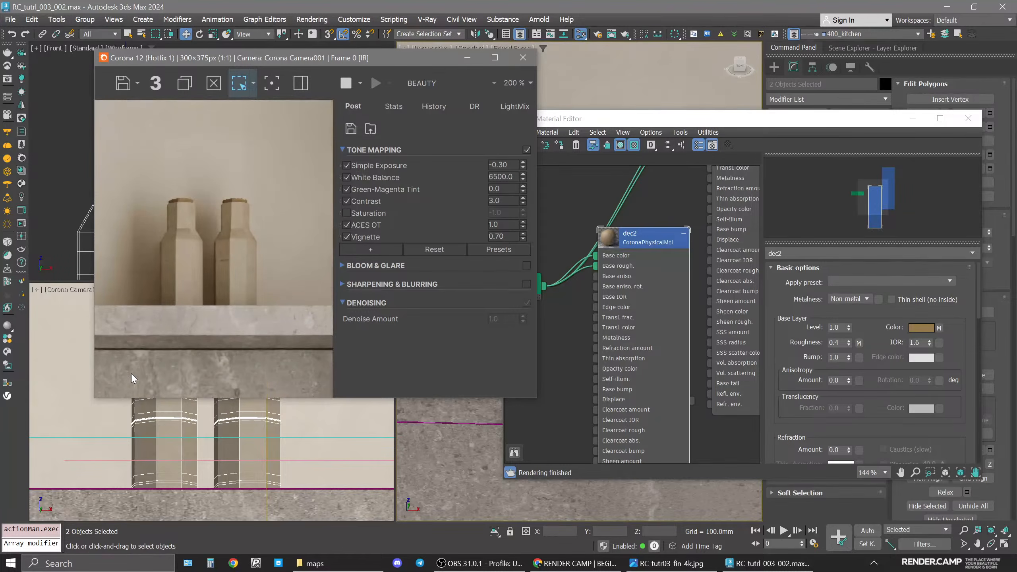
pyautogui.moveTo(863, 117); pyautogui.dragTo(564, 183)
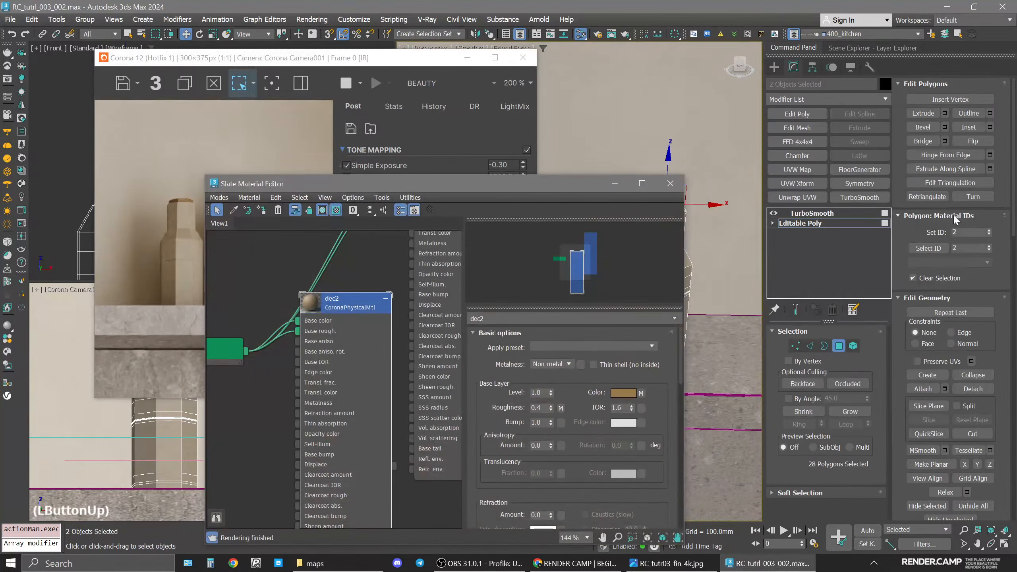
pyautogui.click(812, 213)
pyautogui.moveTo(489, 189); pyautogui.dragTo(805, 122)
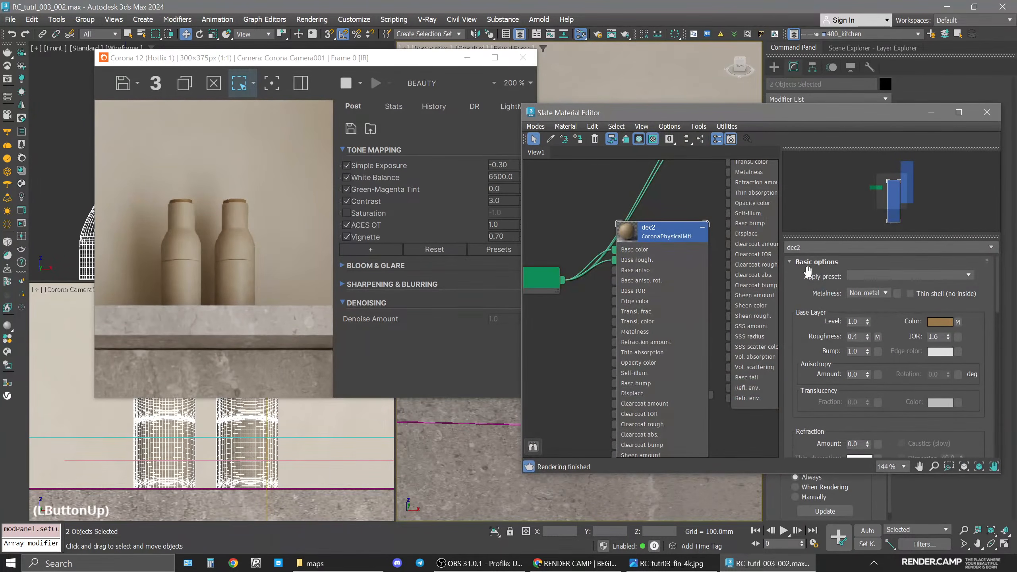
# Brighten the dec2 material's base colour by setting its value to 175.
pyautogui.click(668, 235)
pyautogui.click(939, 322)
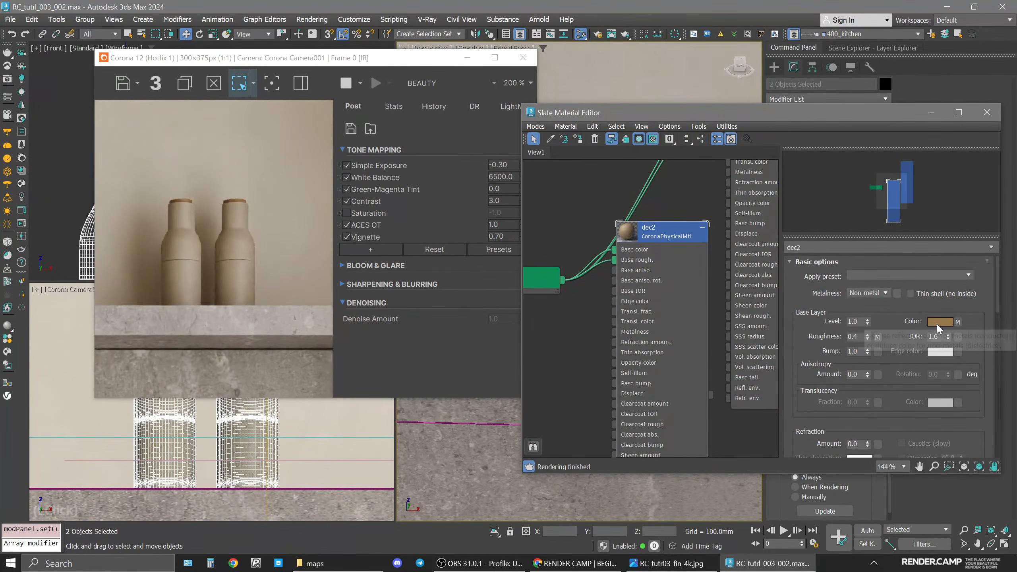
pyautogui.doubleClick(904, 263)
pyautogui.write('175')
pyautogui.press('Return')
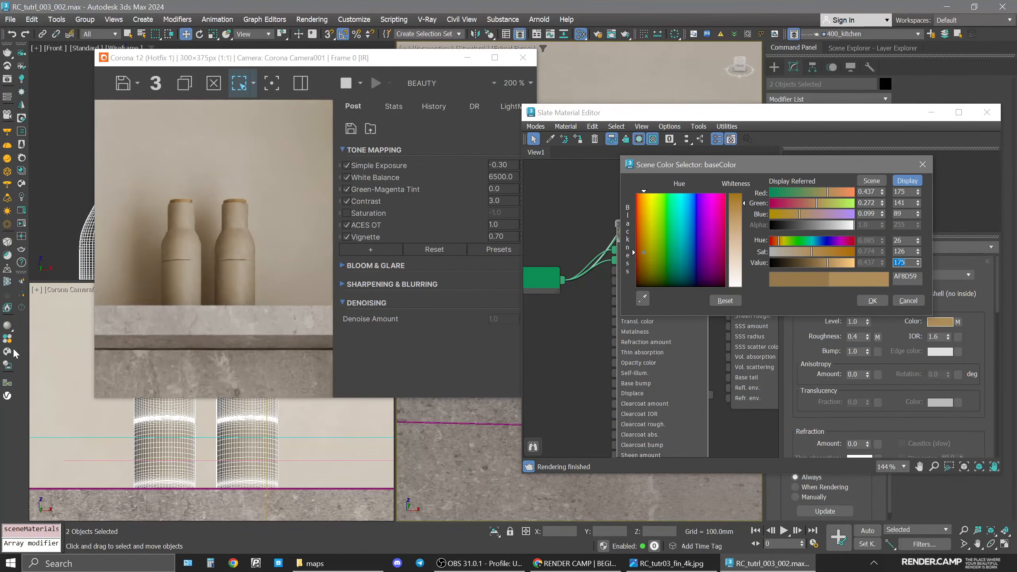
# Turn off 2D Pan Zoom in the Corona Camera001 viewport to show the full frame, and stop the interactive render.
pyautogui.click(40, 289)
pyautogui.click(80, 427)
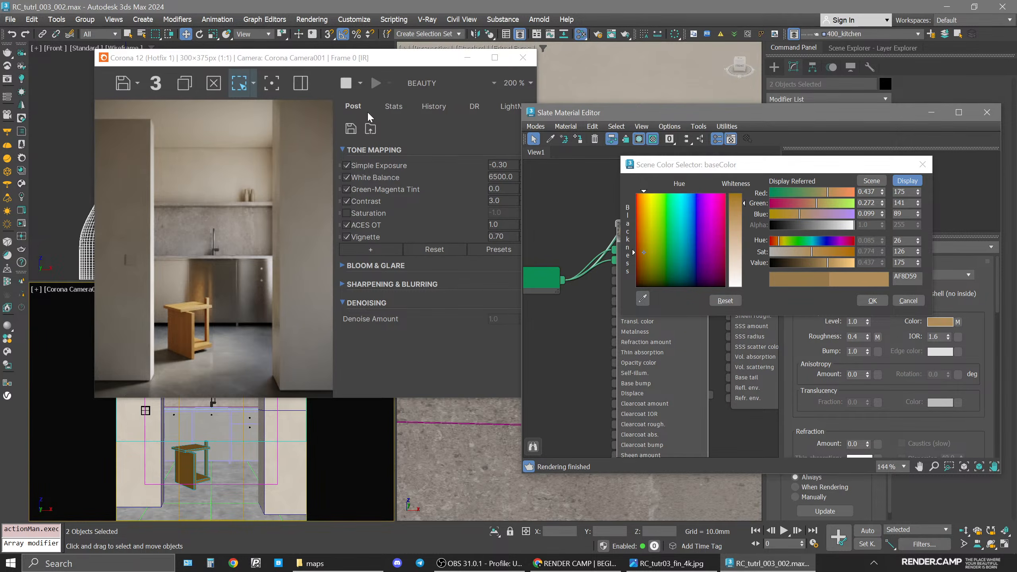
pyautogui.click(346, 83)
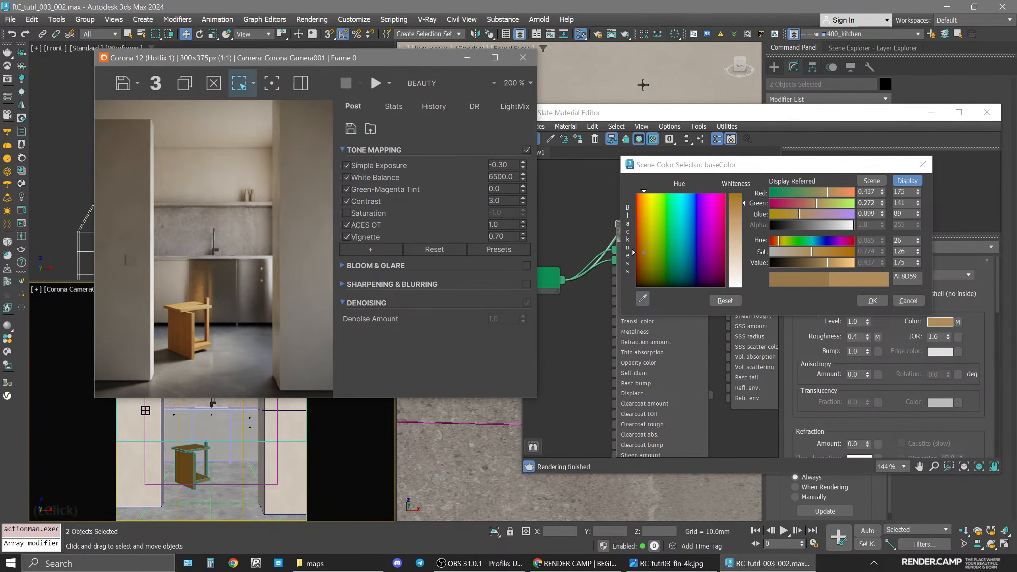
# Set the progressive rendering time limit to 3 minutes in the Corona render setup.
pyautogui.click(598, 33)
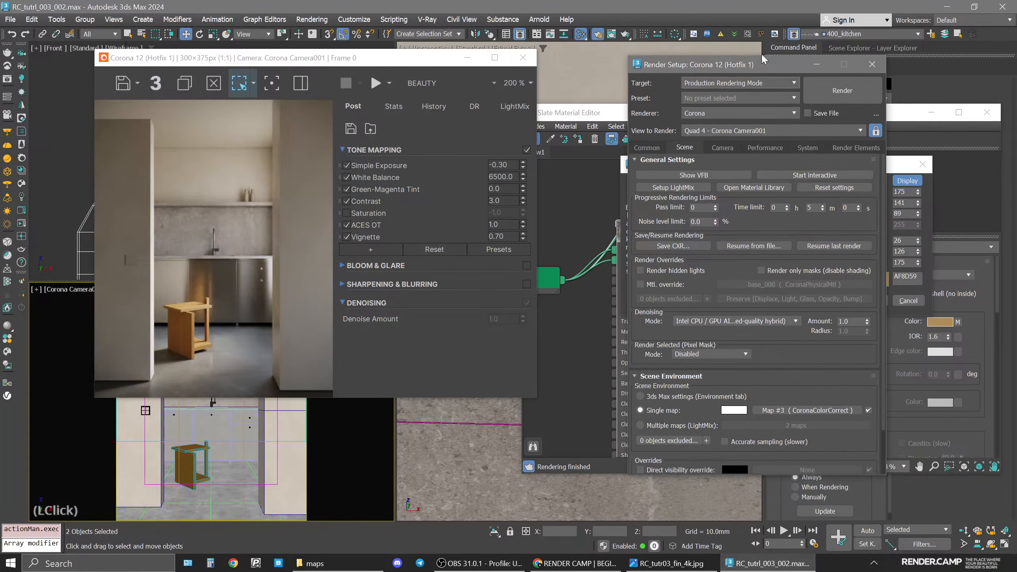
pyautogui.moveTo(705, 67); pyautogui.dragTo(430, 76)
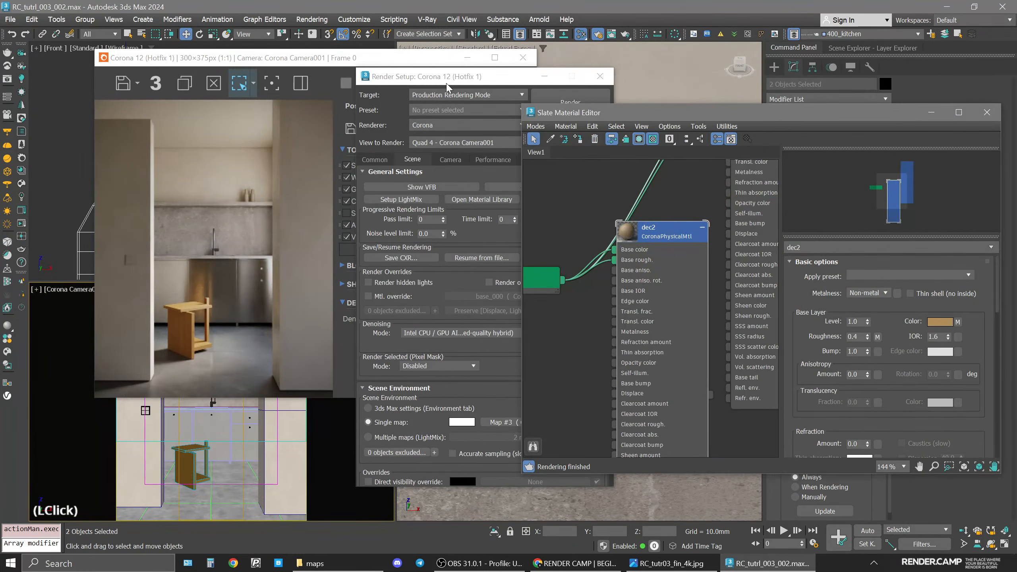
pyautogui.click(446, 85)
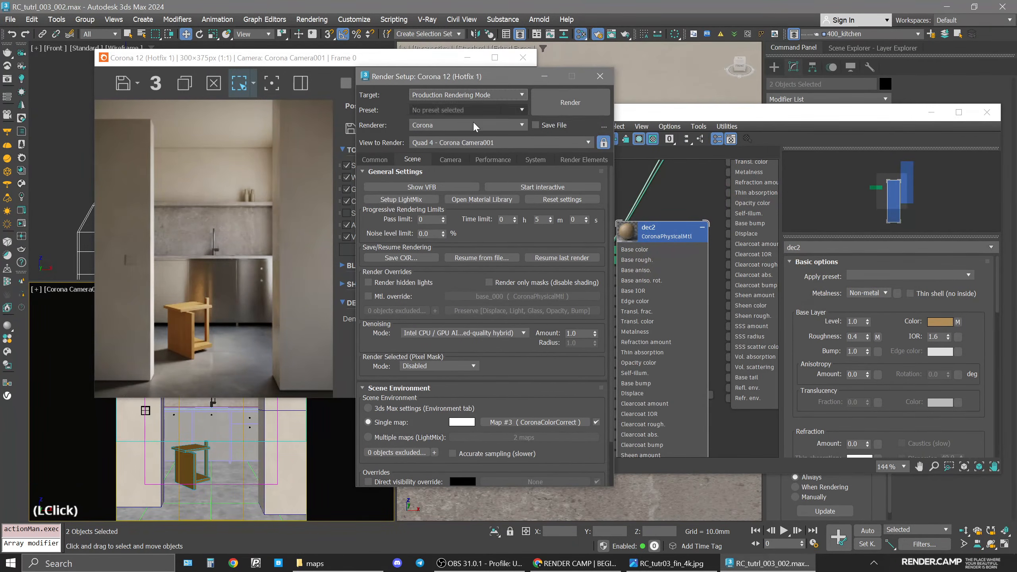
pyautogui.click(541, 219)
pyautogui.write('3')
pyautogui.press('Return')
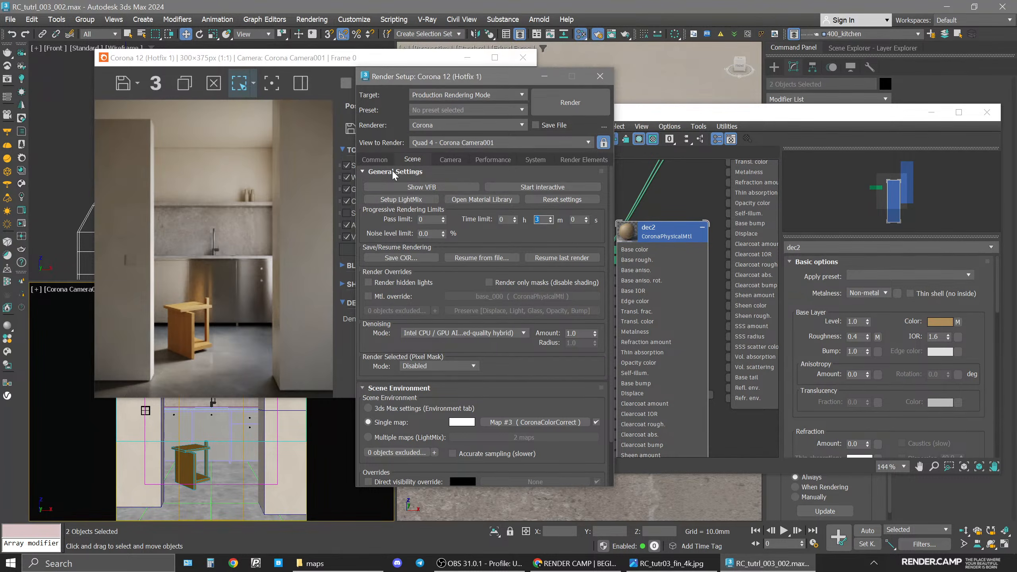
# Set the output height to 2000 pixels and start the production render of Corona Camera001.
pyautogui.click(374, 162)
pyautogui.doubleClick(450, 338)
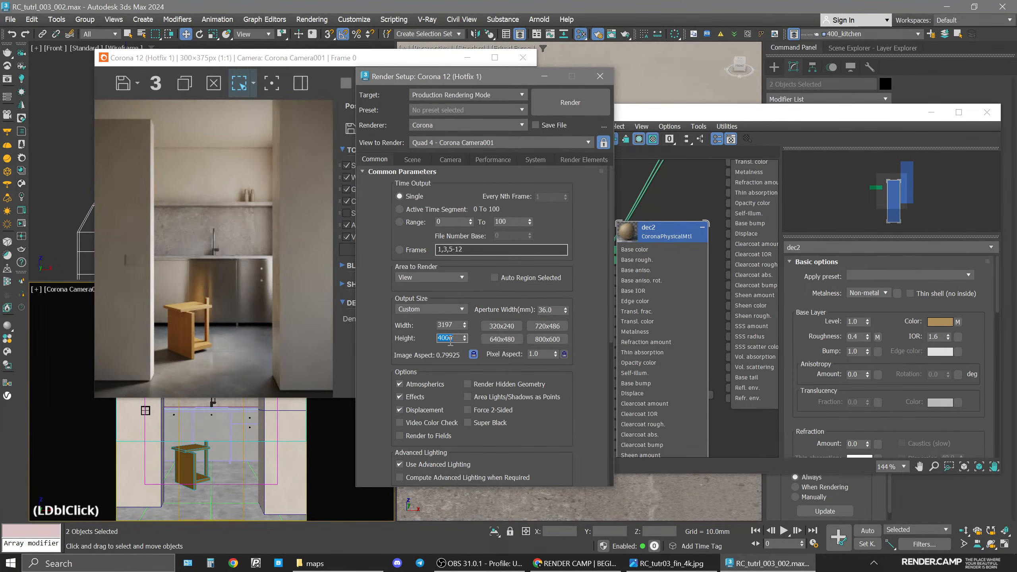
pyautogui.write('2000')
pyautogui.press('Return')
pyautogui.click(227, 143)
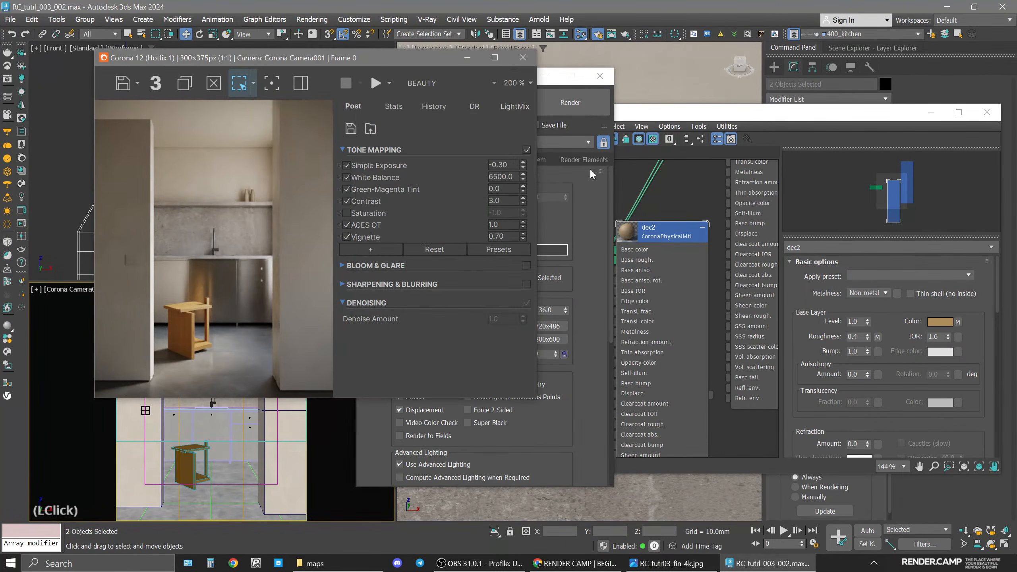
pyautogui.click(571, 105)
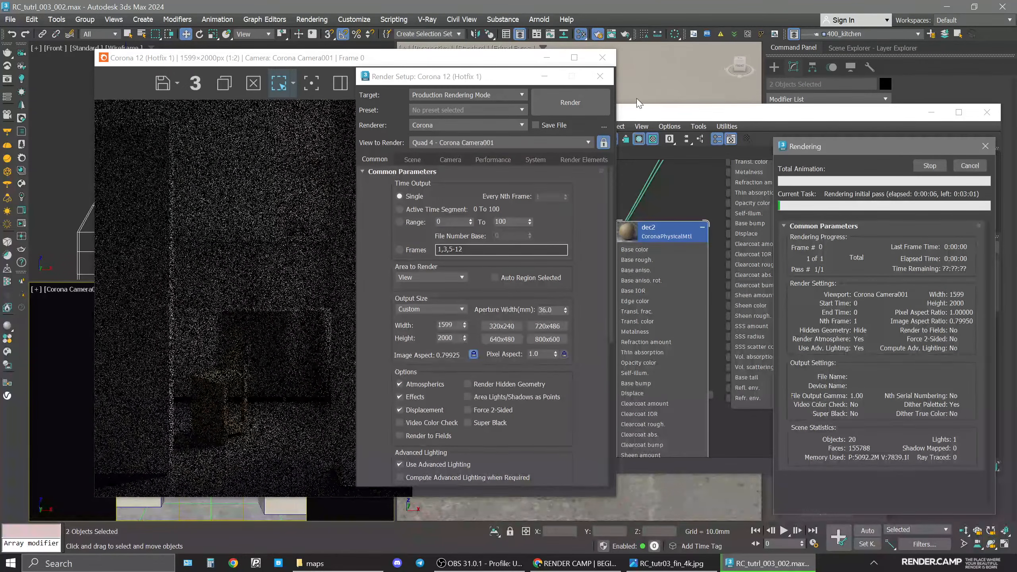
pyautogui.moveTo(591, 87); pyautogui.dragTo(631, 96)
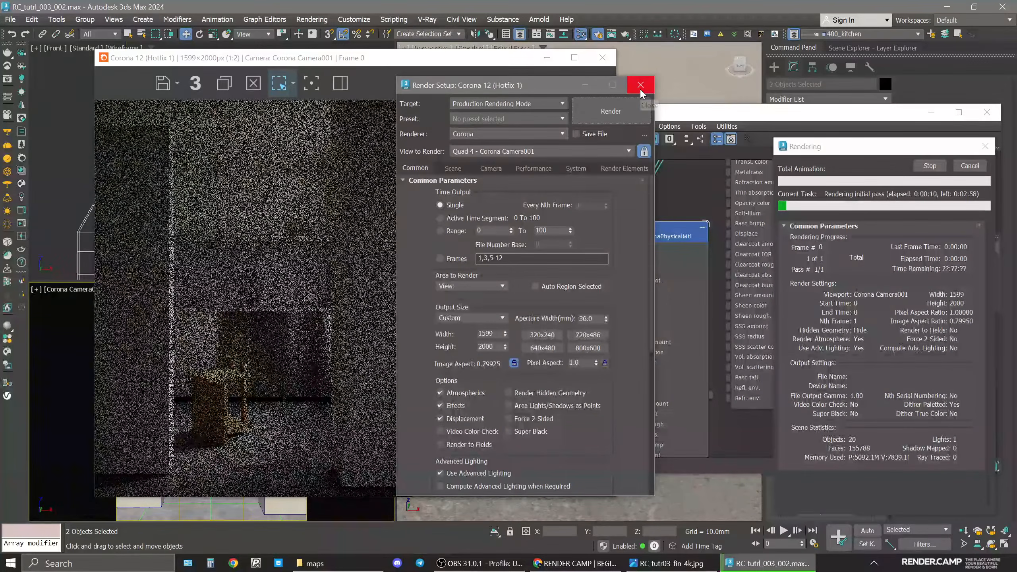